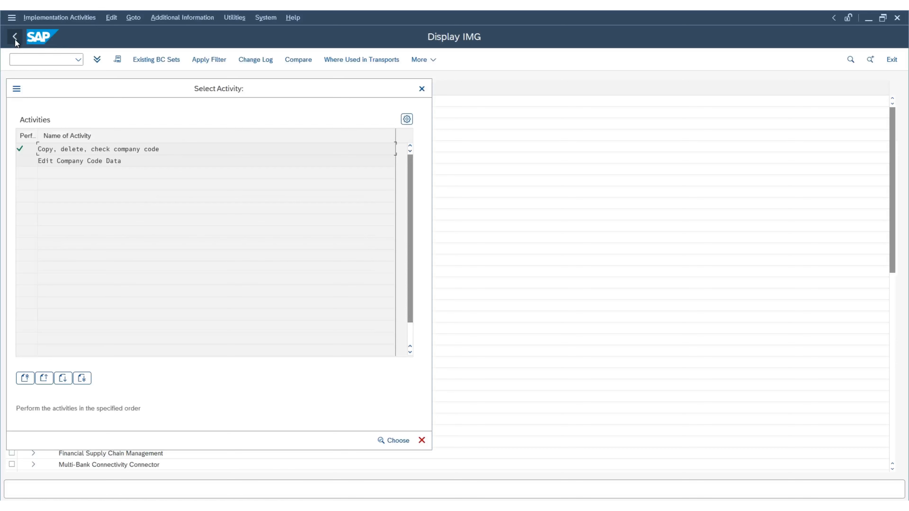
Start Edit Company Code Data, position the company code list on TIUS and open that entry's details
double_click(79, 161)
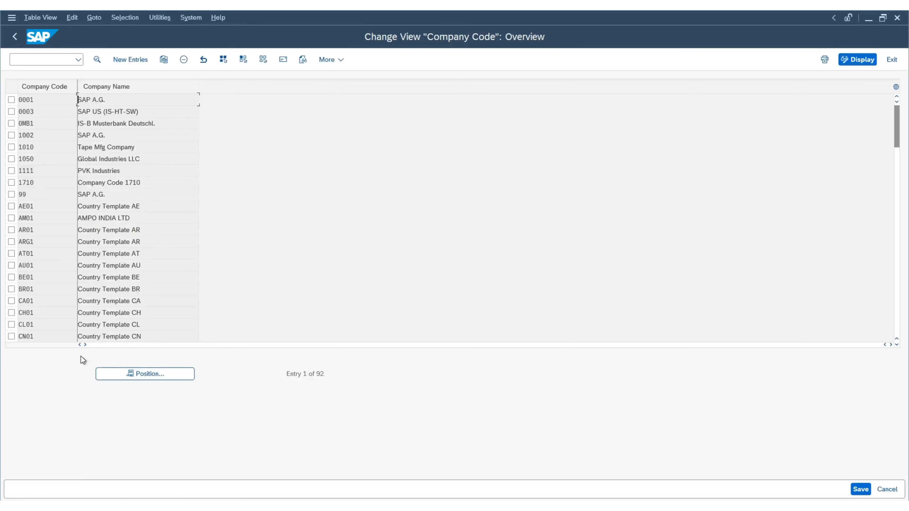
click(152, 373)
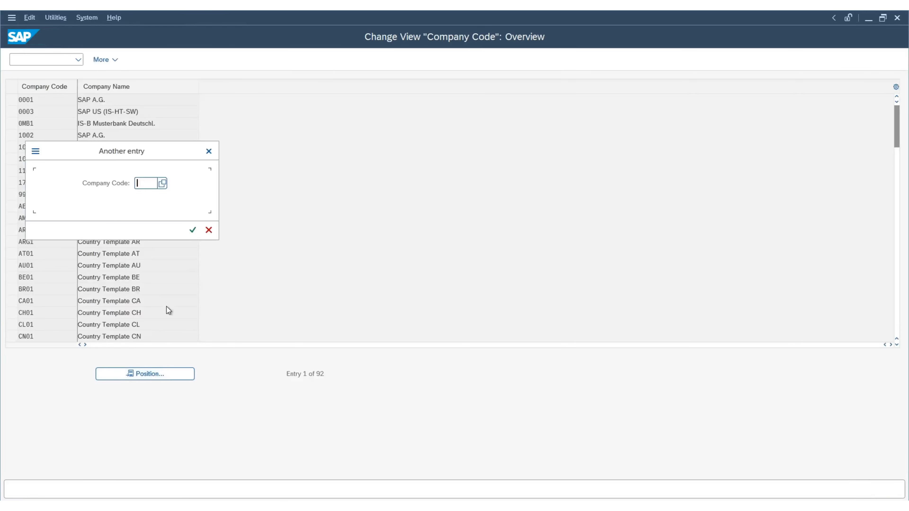
text(TIUS)
key(Return)
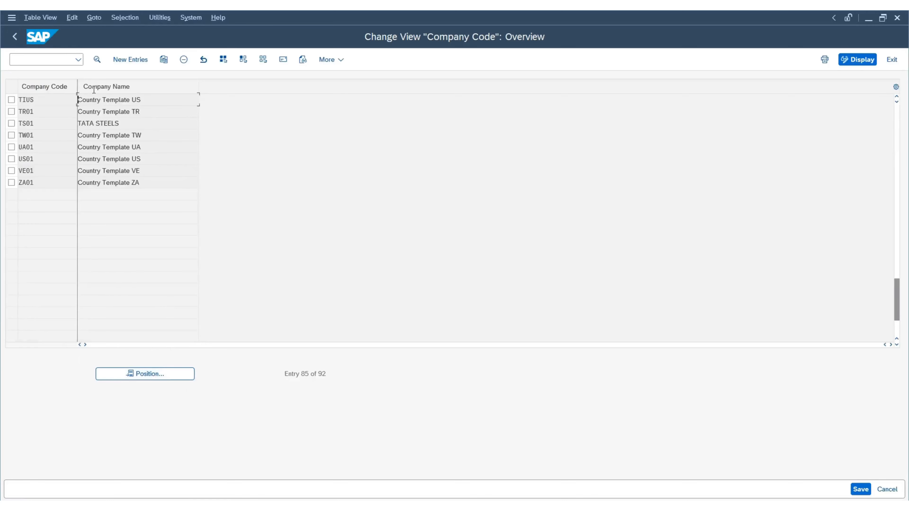
double_click(76, 99)
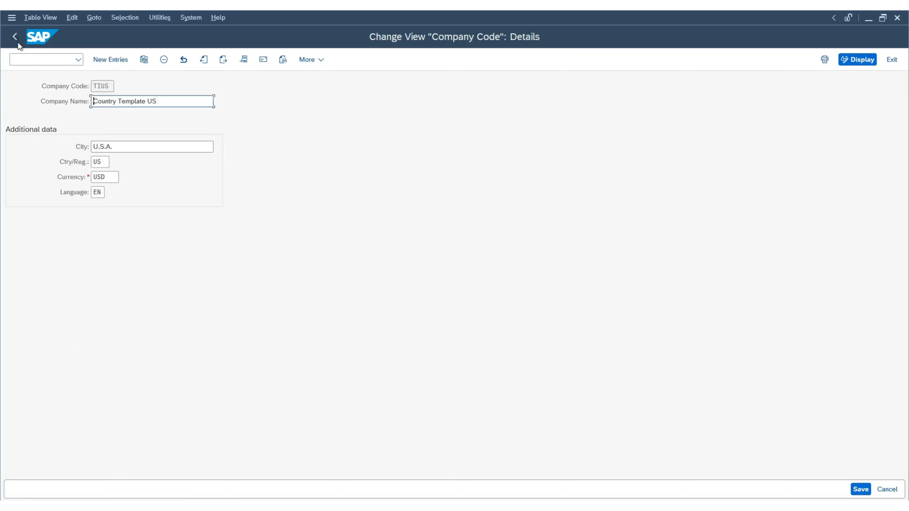
Return to the company code overview and reopen the details of company code TIUS
click(15, 36)
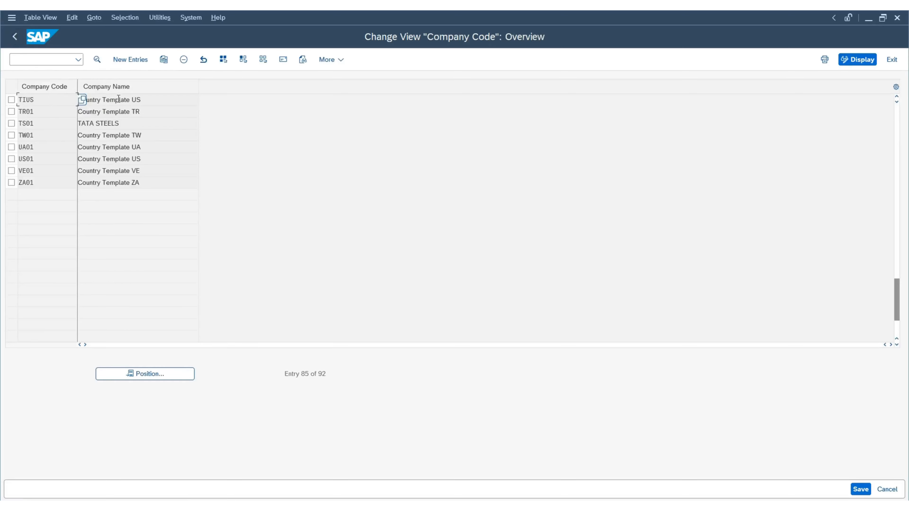
key(Tab)
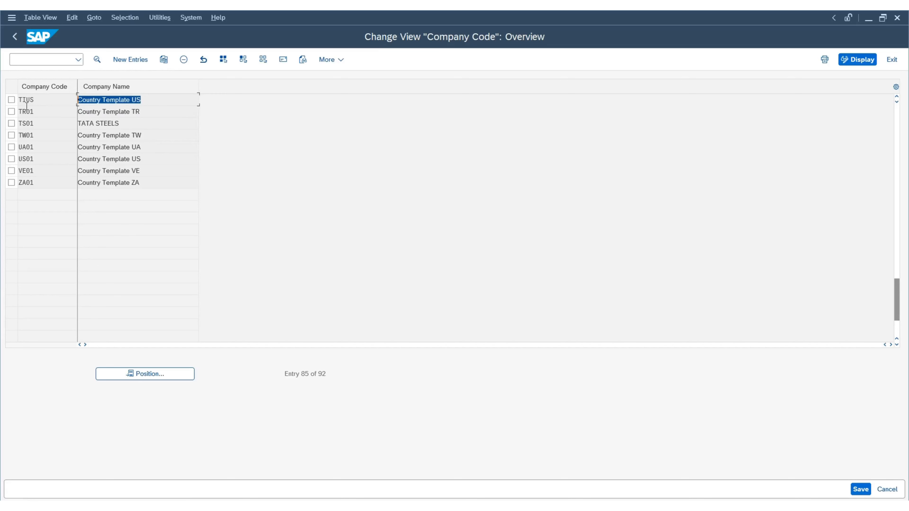
double_click(47, 99)
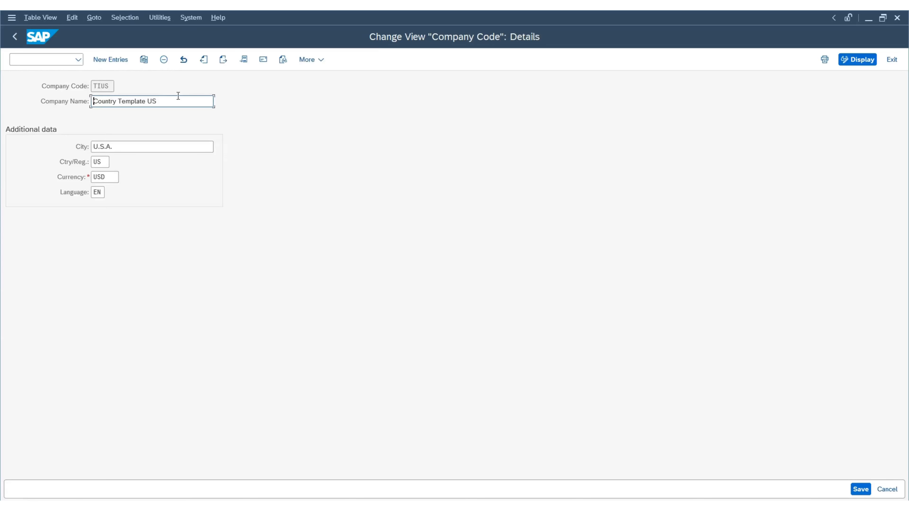
Replace the company name of company code TIUS with "Tech Innovators Inc - US"
key(shift+Home)
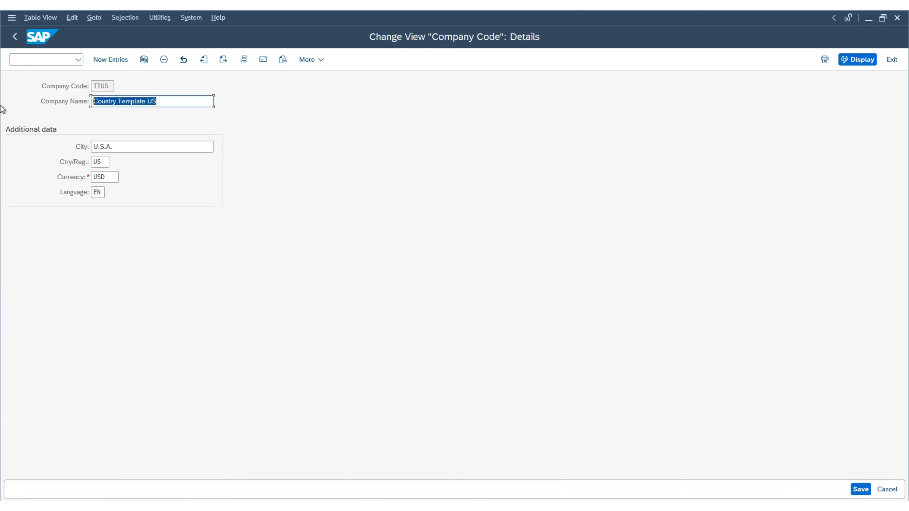
key(Delete)
key(Caps_Lock)
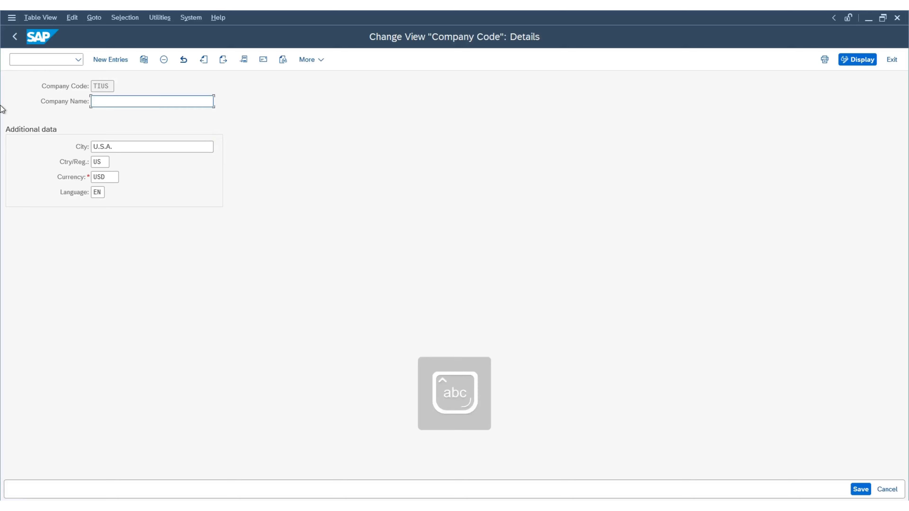
text(Tech Inn)
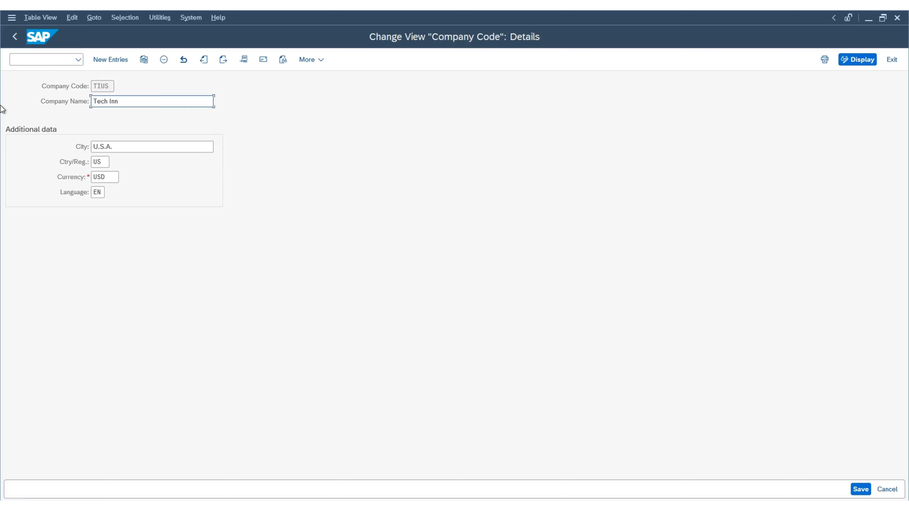
text(ovators Inc - US)
Set the company code's city to New York and check its country, currency and language
click(132, 143)
text(N)
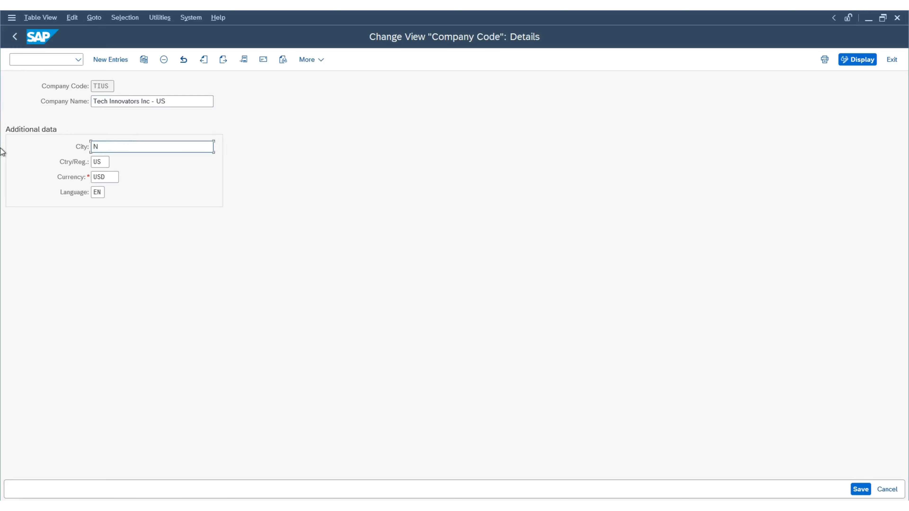
text(ew York)
key(Tab)
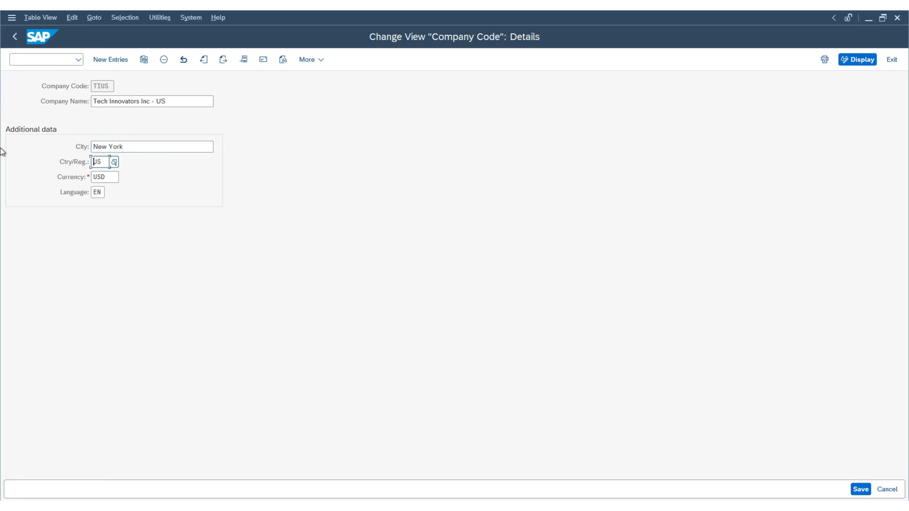
key(Tab)
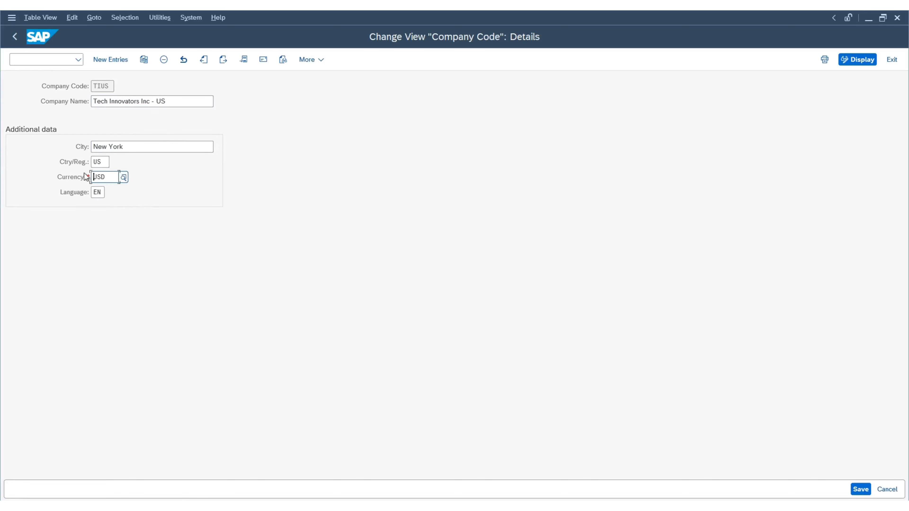
drag(108, 177, 54, 206)
double_click(100, 193)
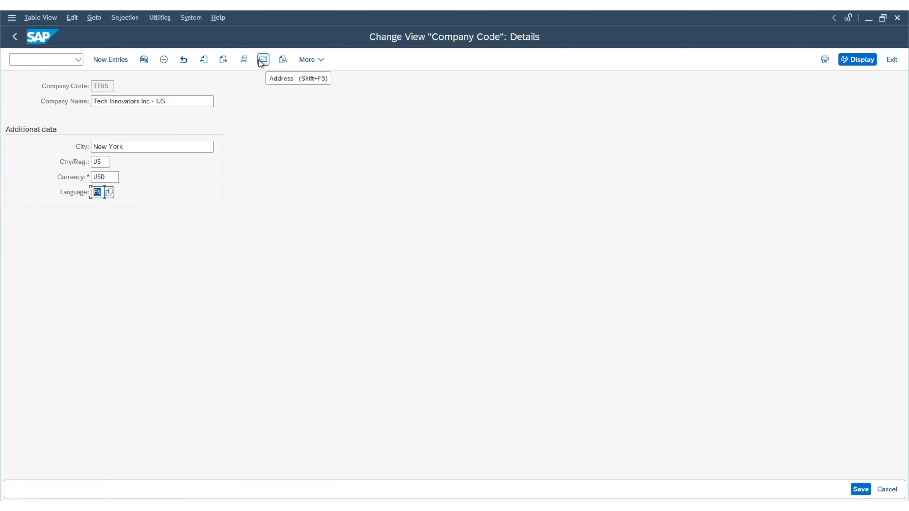
Open the company code's address data and enter the title Company with the name "Tech Innovators Inc - US"
click(181, 101)
click(263, 60)
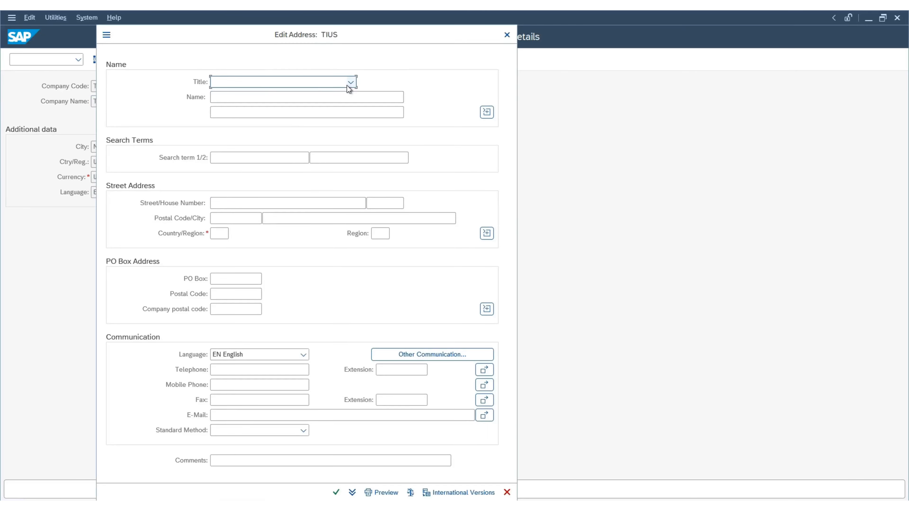
drag(303, 33, 491, 49)
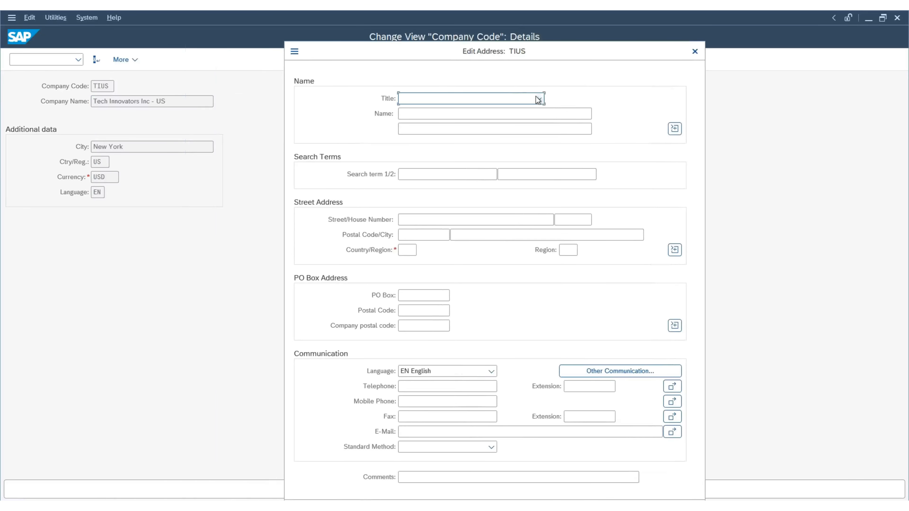
click(537, 100)
click(422, 112)
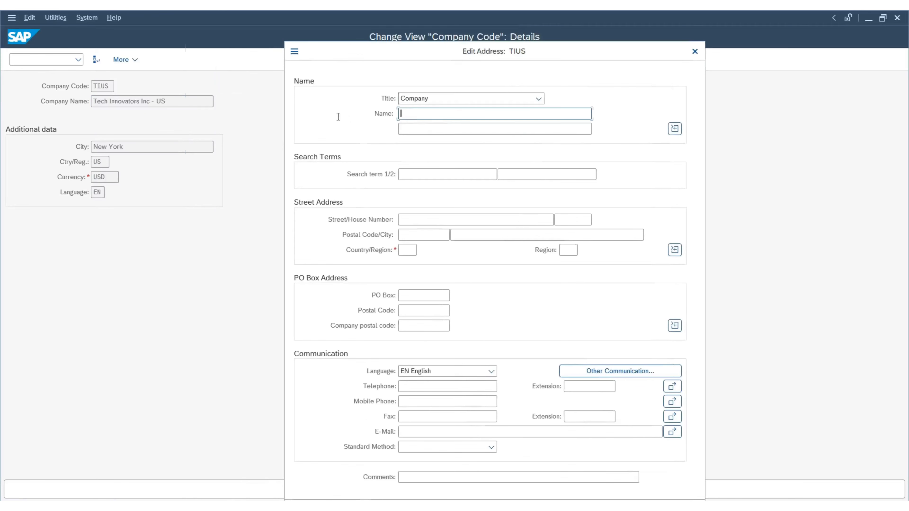
text(Tech Innovators Inc - US)
Enter TI as the first search term and US as the second search term of the address
click(432, 176)
key(Caps_Lock)
text(TI)
key(Tab)
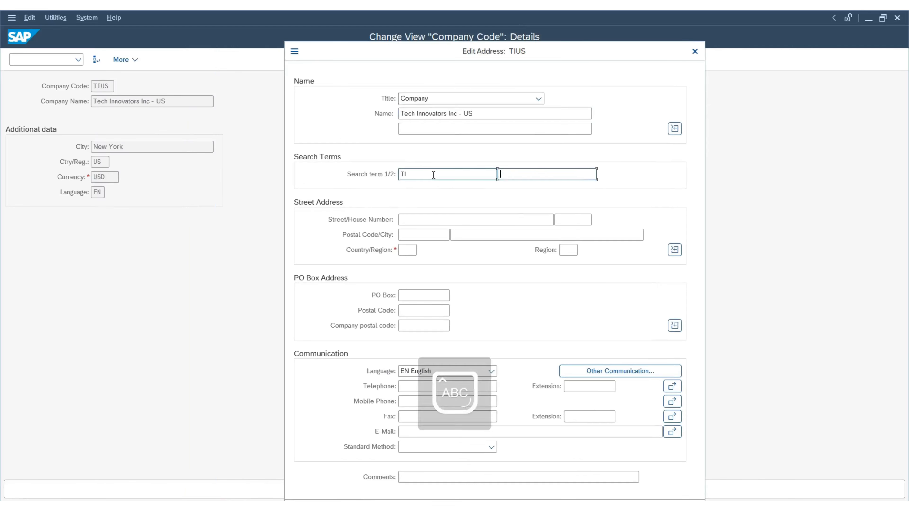
text(US)
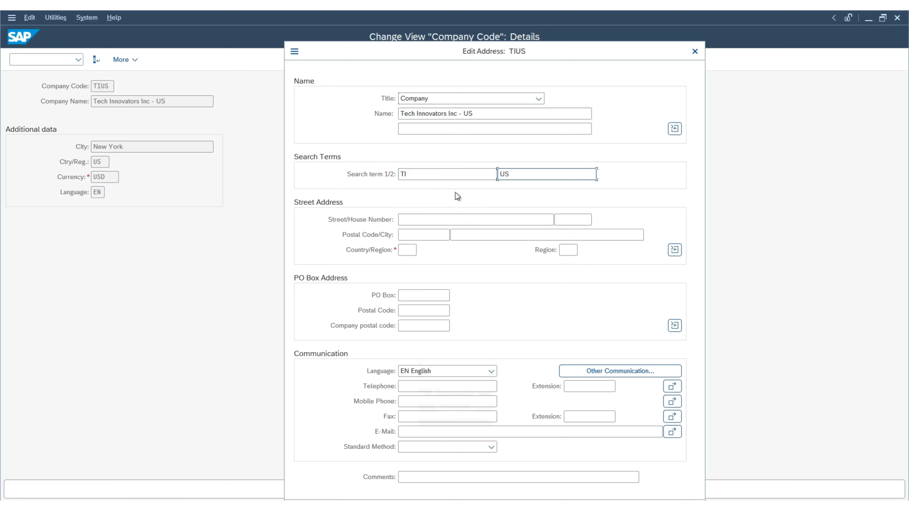
click(429, 176)
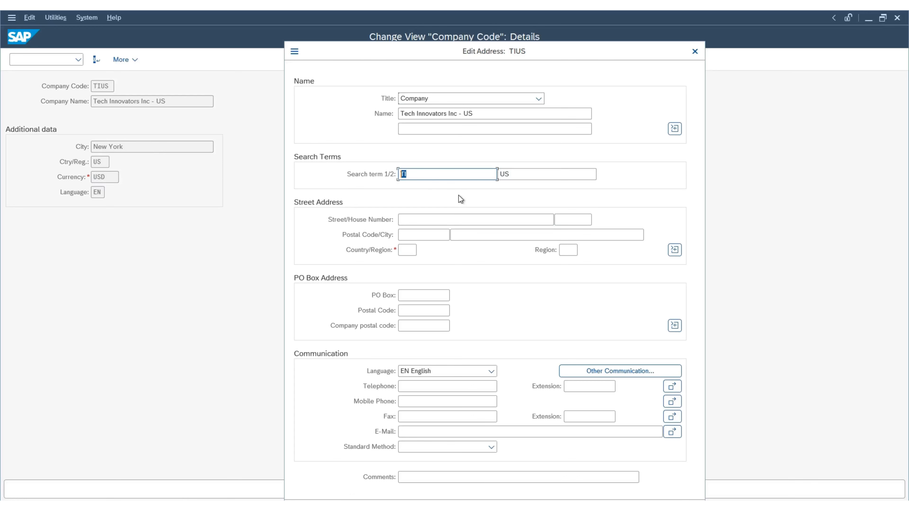
key(Tab)
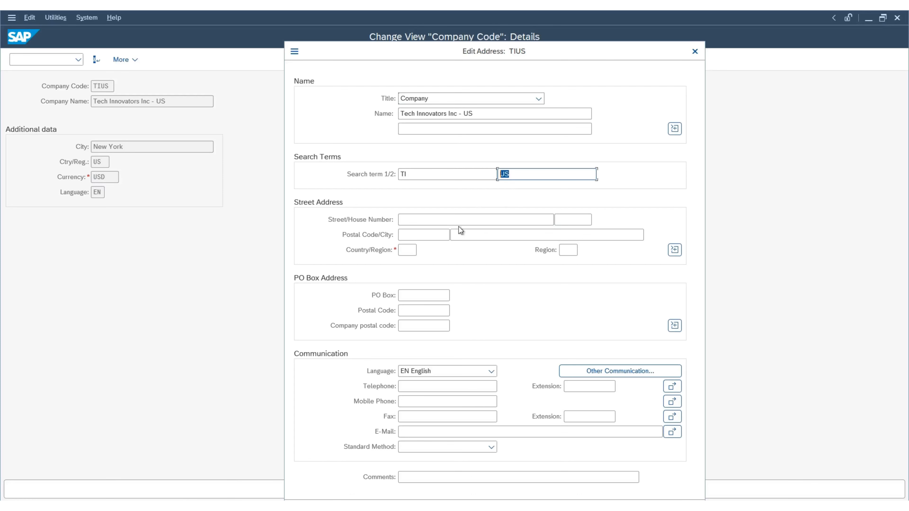
Fill in the street name and house number in the company's street address
click(459, 220)
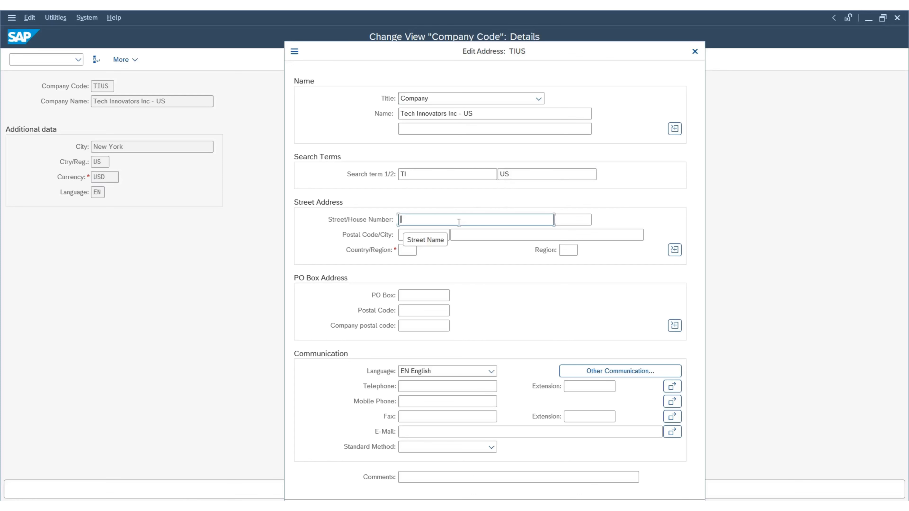
text(mE)
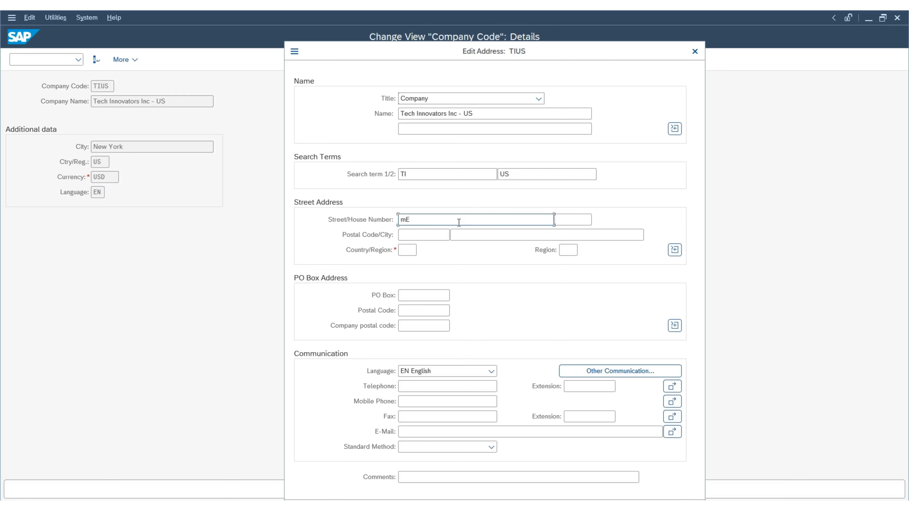
text(W)
key(BackSpace)
key(BackSpace)
key(BackSpace)
key(Caps_Lock)
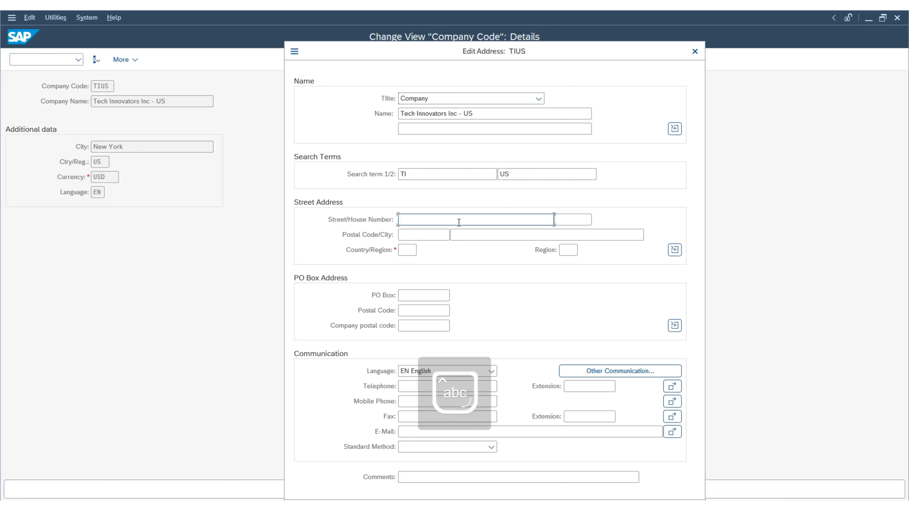
text(New york Street)
key(Tab)
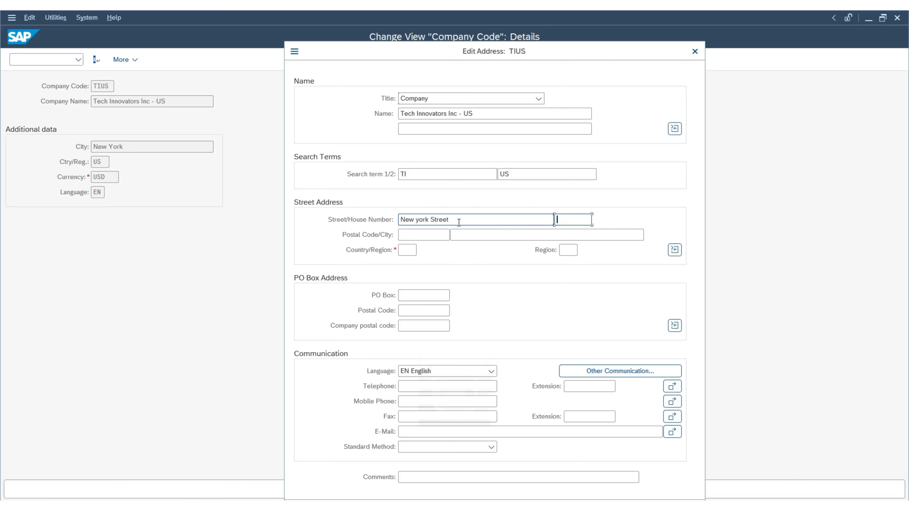
text(10)
key(Tab)
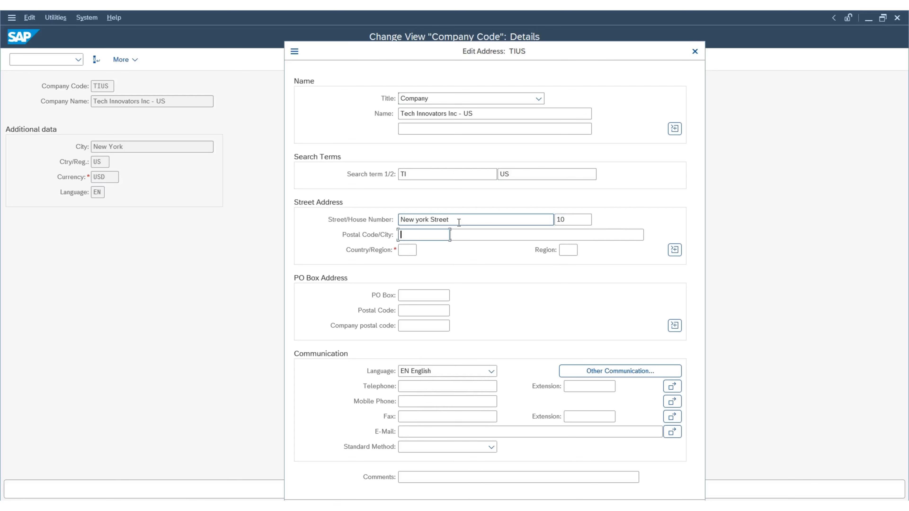
Fill in the postal code and city in the company's street address
text(1000000)
key(Tab)
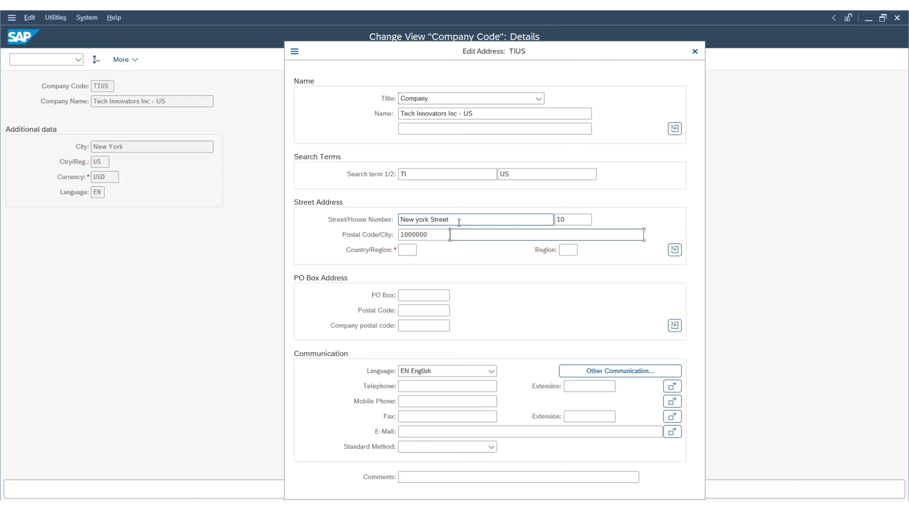
text(New York City)
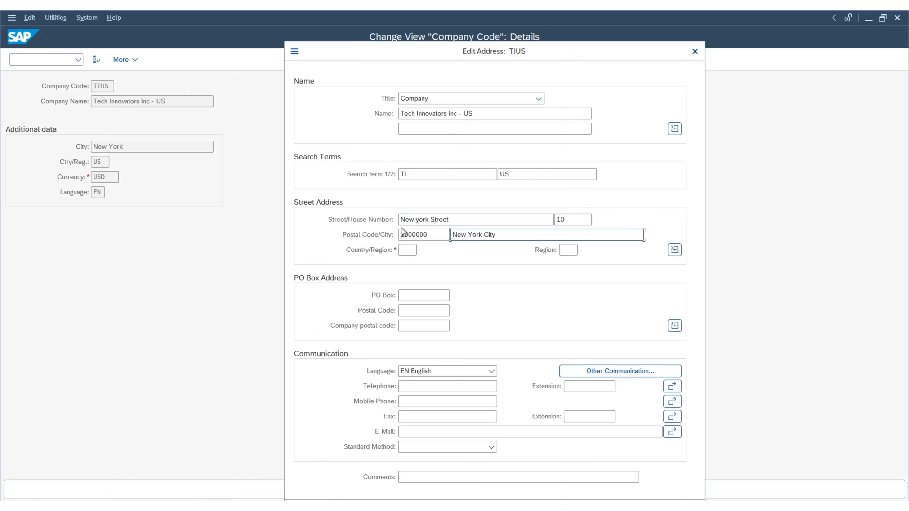
Set the country/region of the street address to US, choosing USA from the list of country keys
click(410, 251)
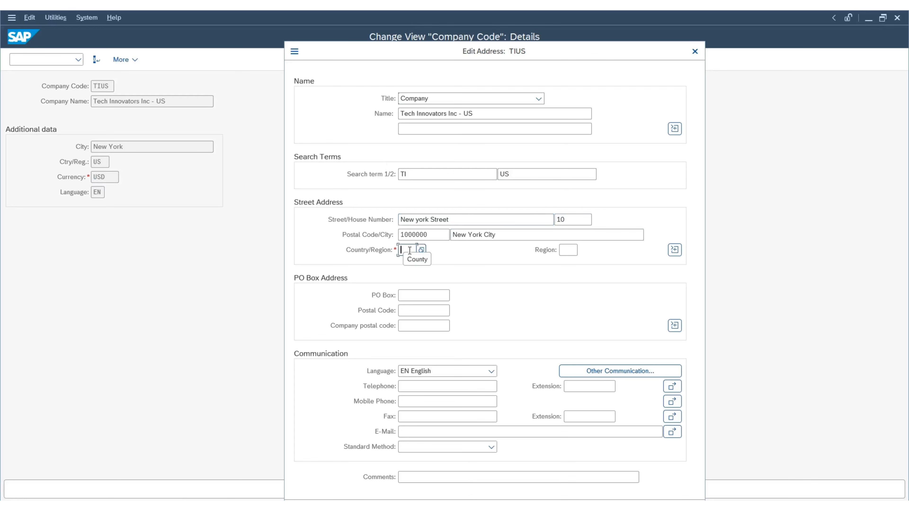
text(us)
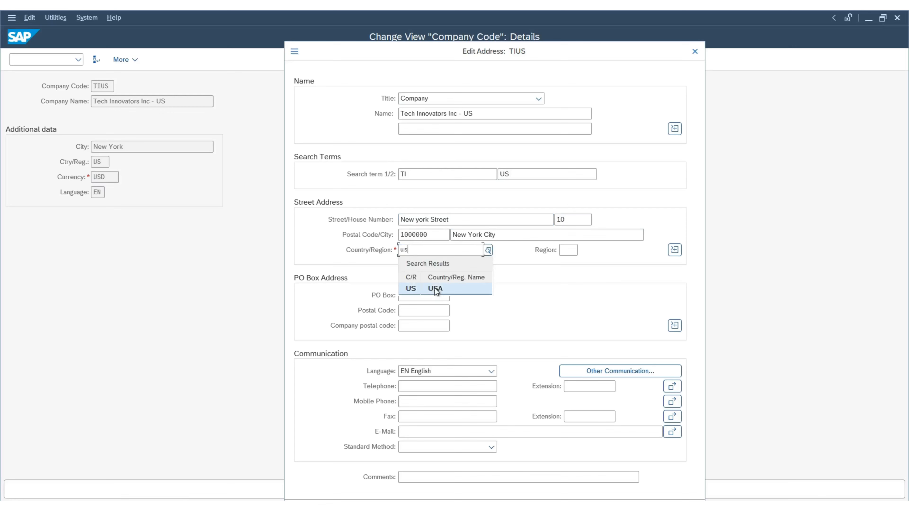
click(435, 292)
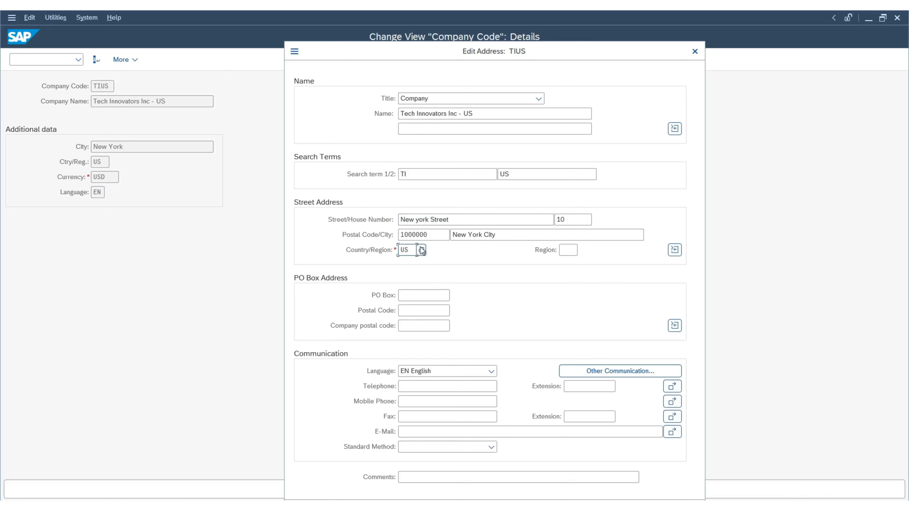
click(420, 248)
scroll(585, 373, down, 20)
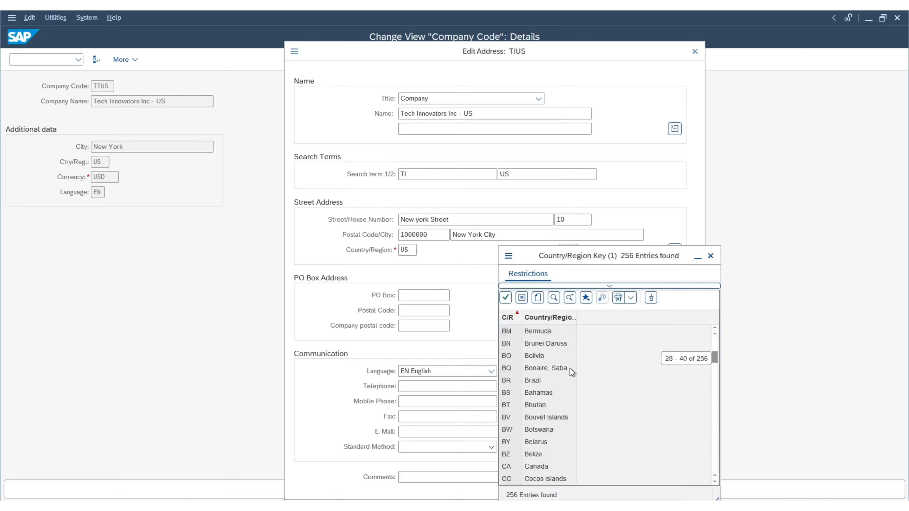
scroll(573, 378, down, 20)
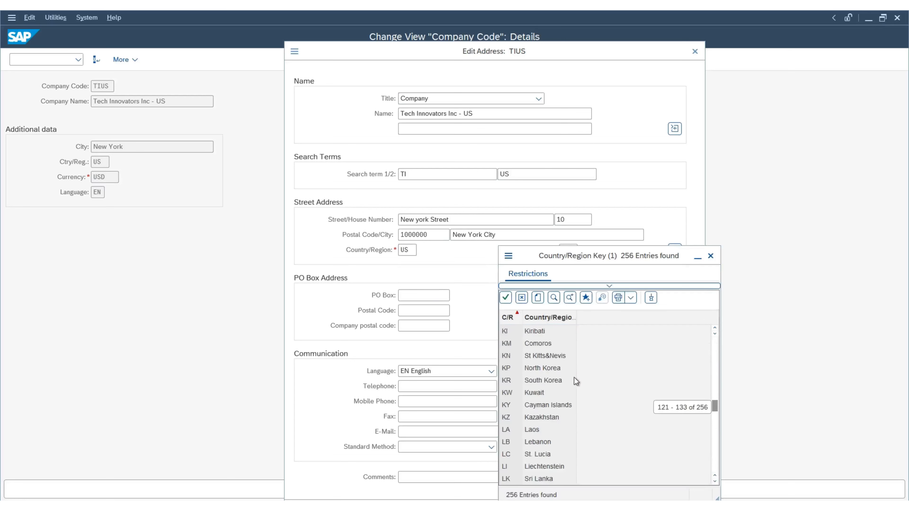
scroll(574, 378, down, 6)
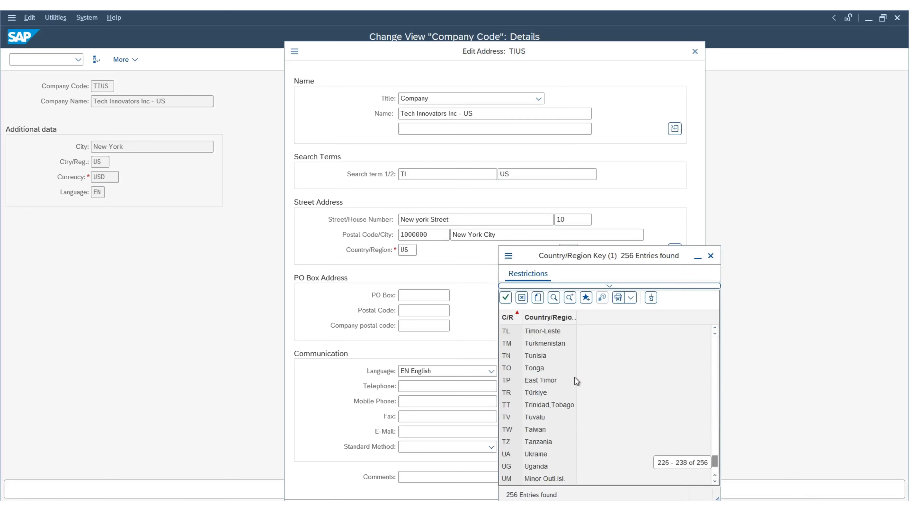
scroll(548, 452, down, 2)
double_click(531, 430)
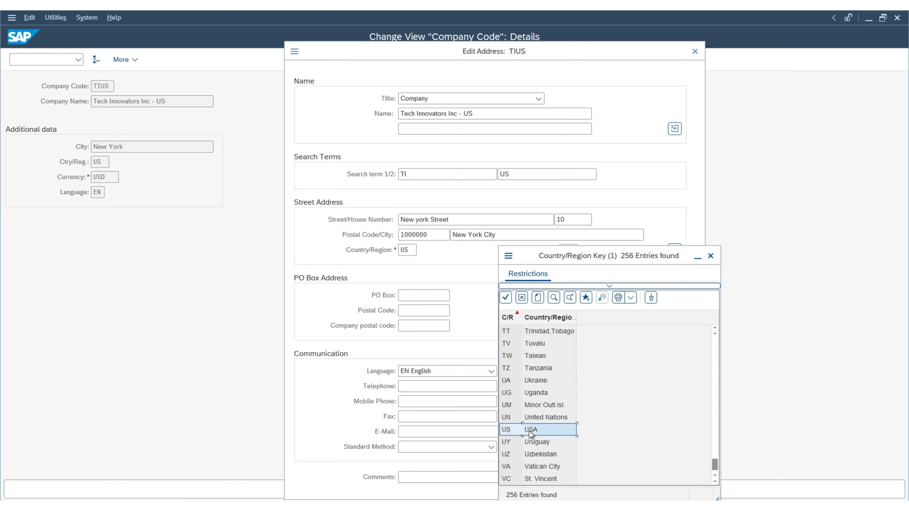
Set the region of the street address to NY, choosing New York from the list of US regions
click(571, 250)
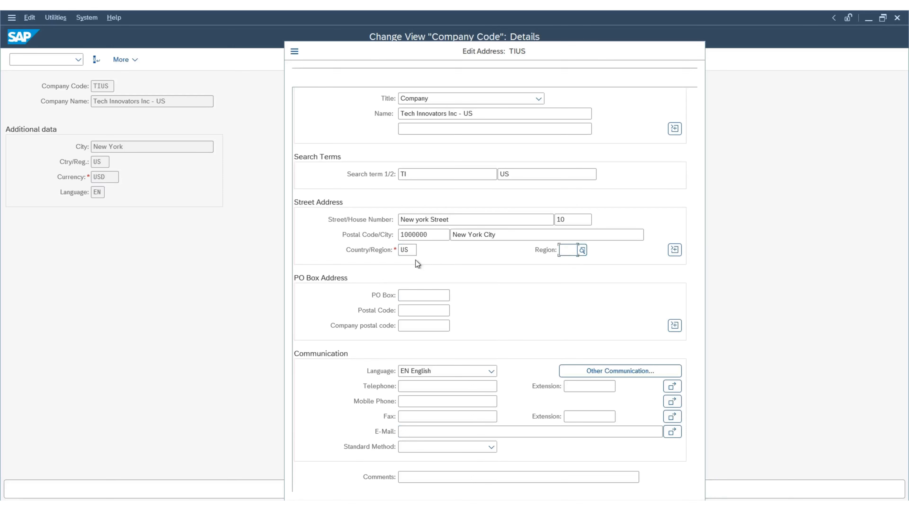
click(428, 235)
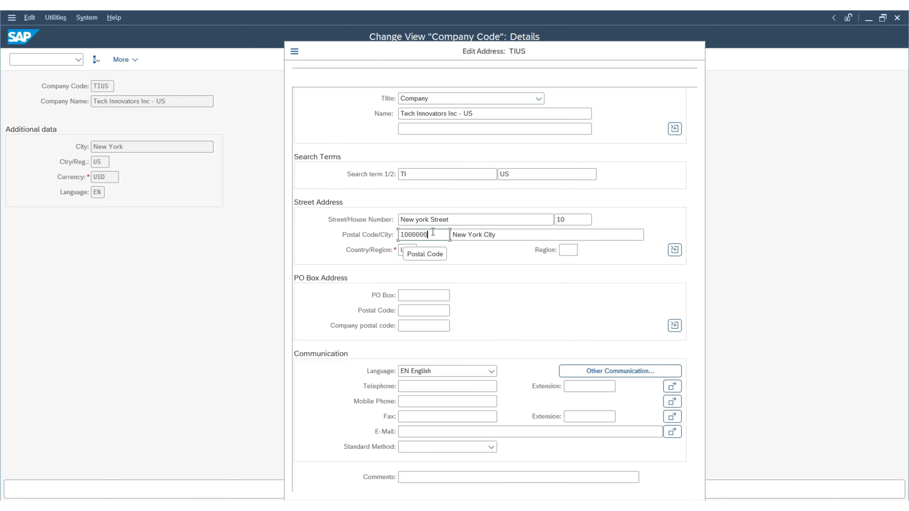
click(569, 250)
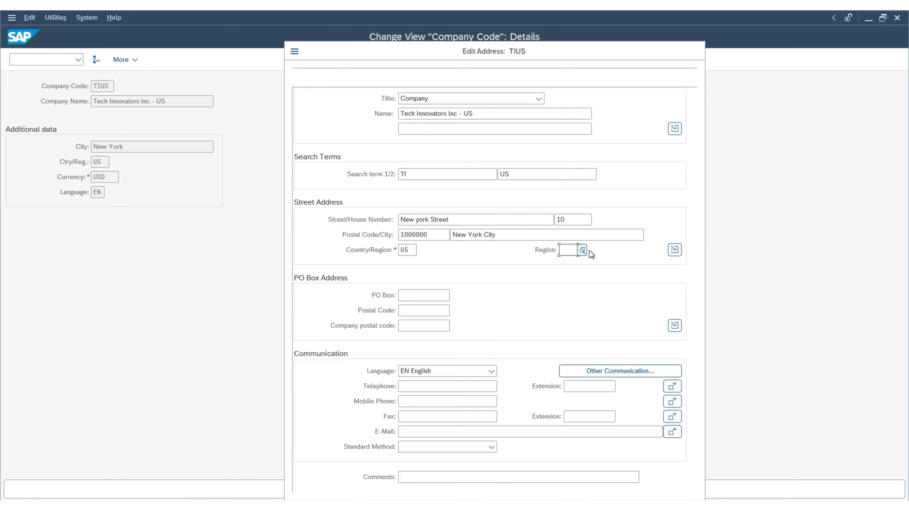
click(582, 250)
scroll(733, 385, down, 10)
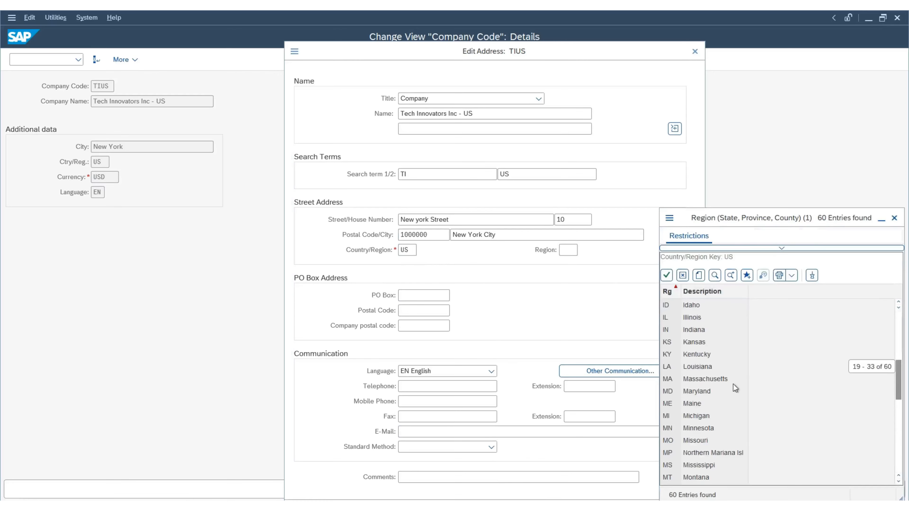
double_click(695, 390)
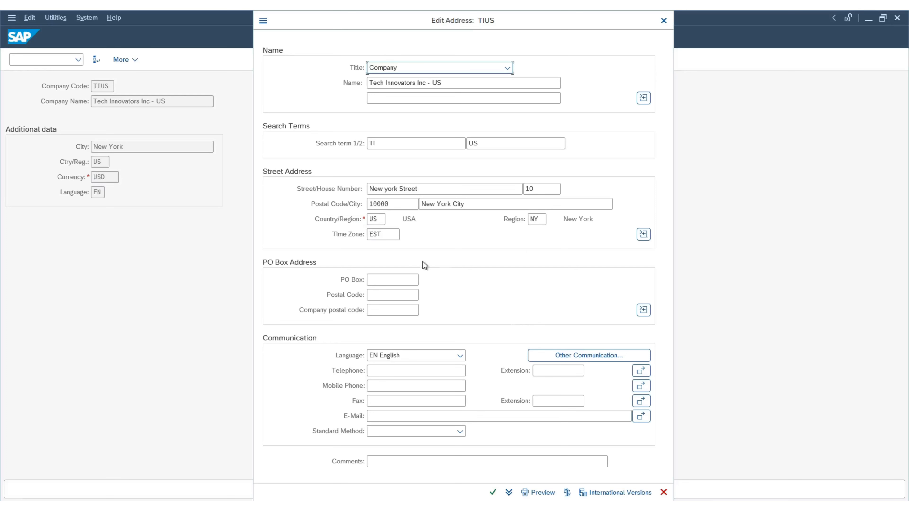
Expand the street address section to view its additional fields and collapse it again
double_click(536, 219)
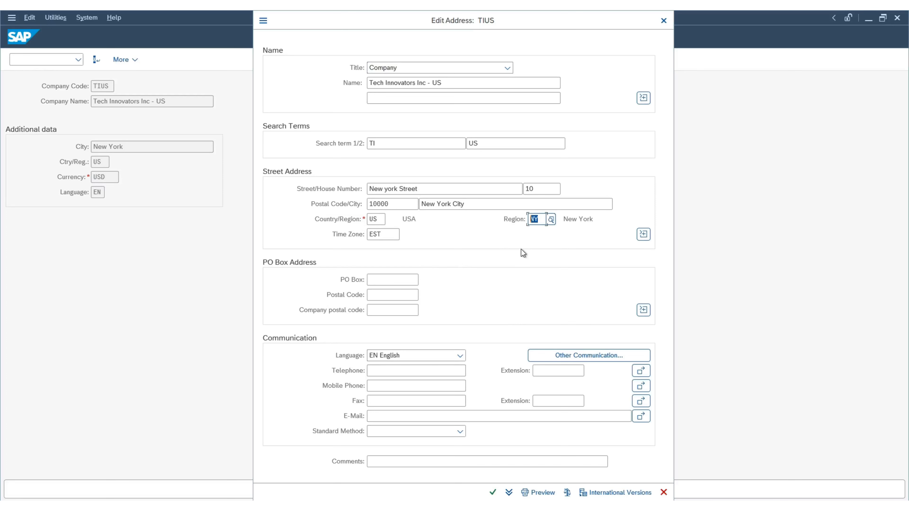
click(643, 234)
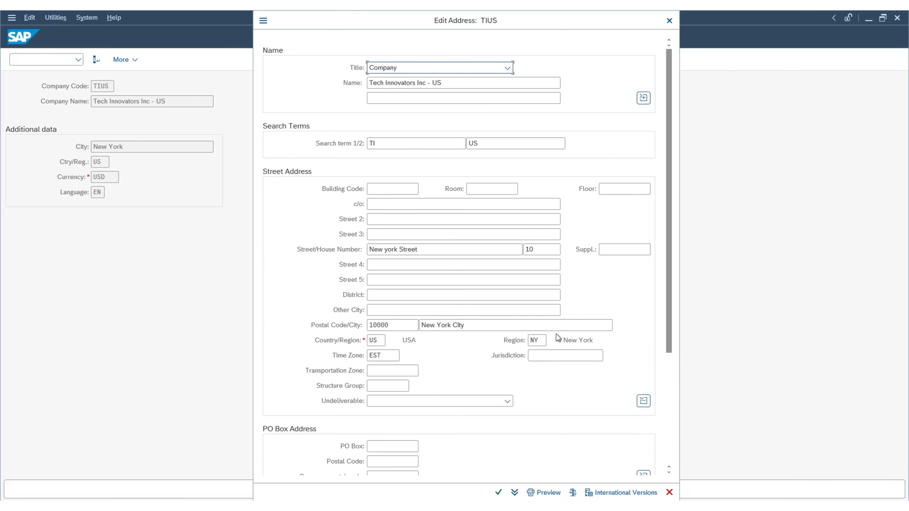
click(643, 401)
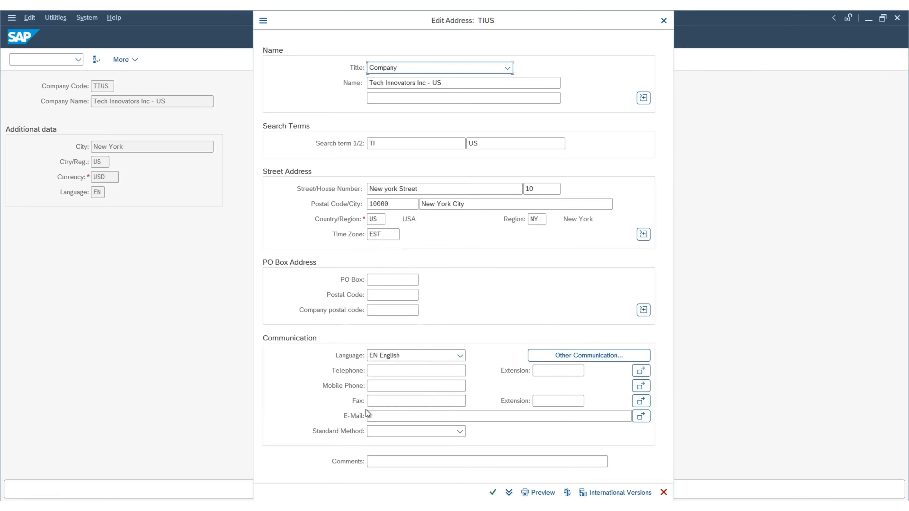
Confirm the address and save the TIUS company code data under the SAP TRAINING customizing request
click(492, 492)
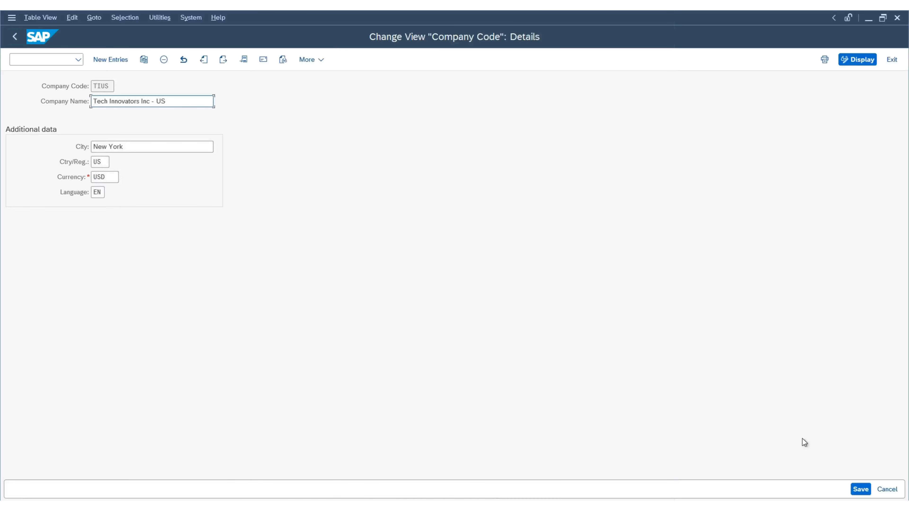
click(860, 489)
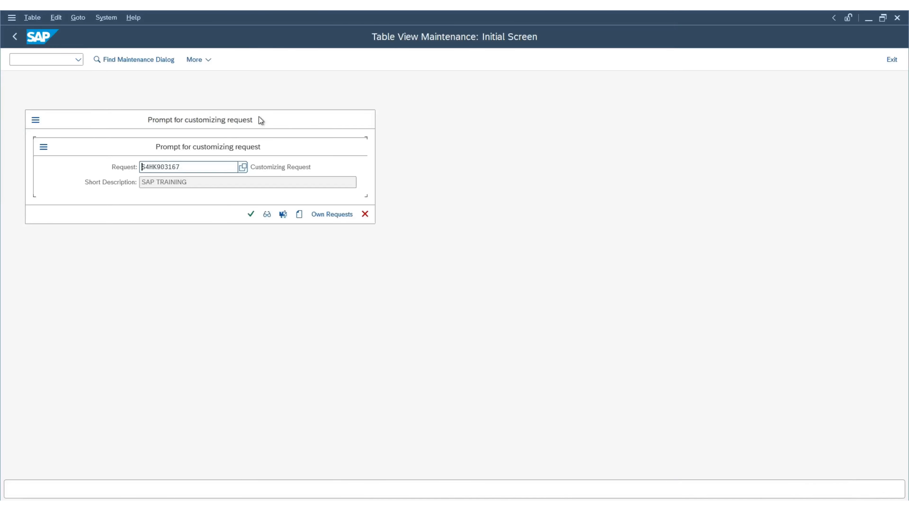
drag(259, 117, 416, 137)
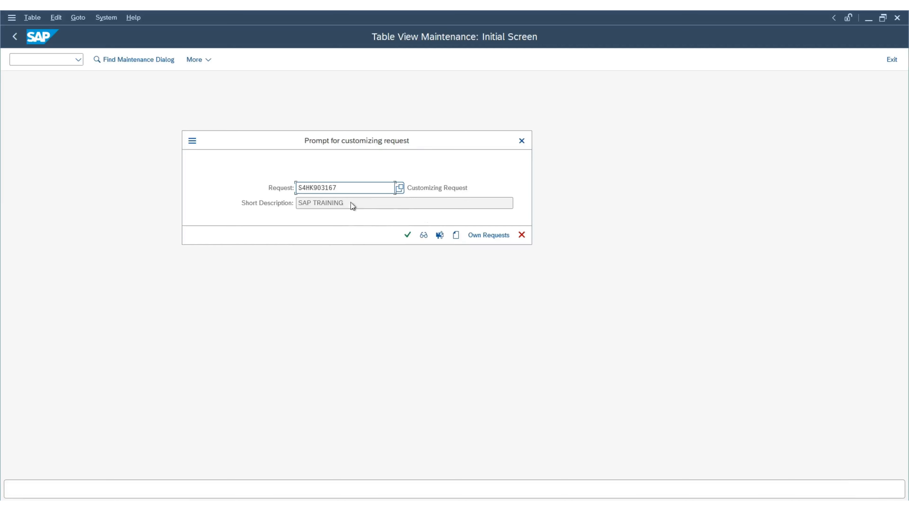
click(410, 238)
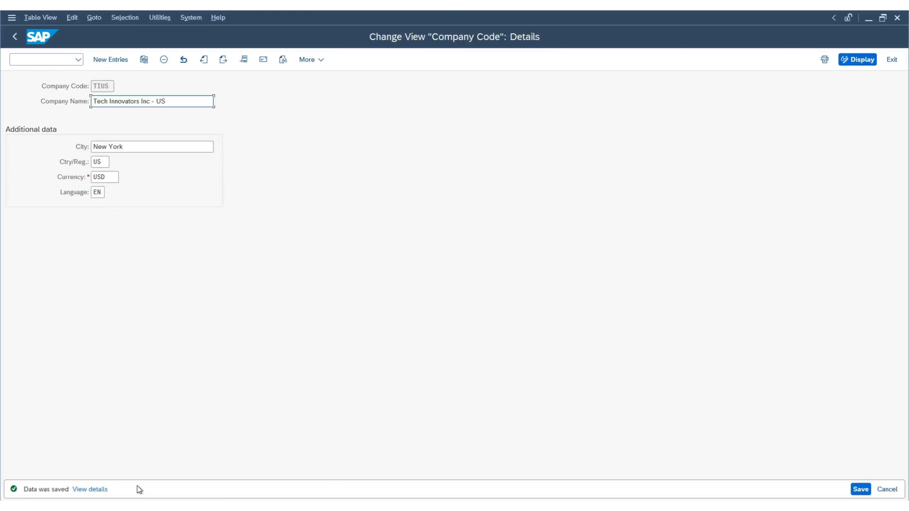
Return to the activity selection and start a company code copy in the activity Copy, delete, check company code
click(14, 38)
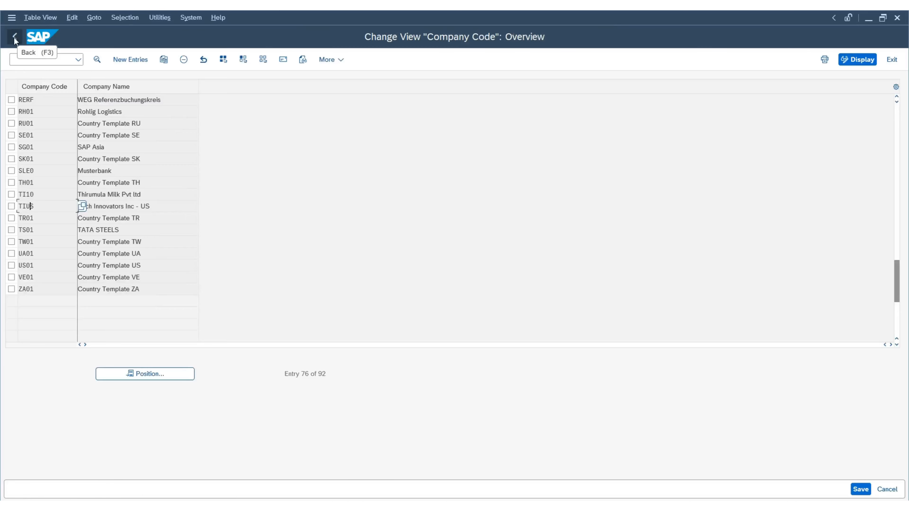
click(15, 38)
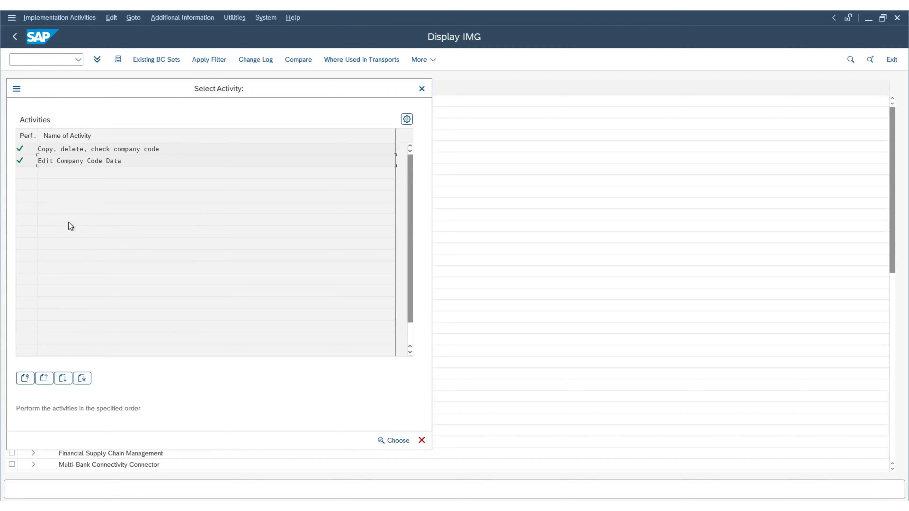
double_click(57, 150)
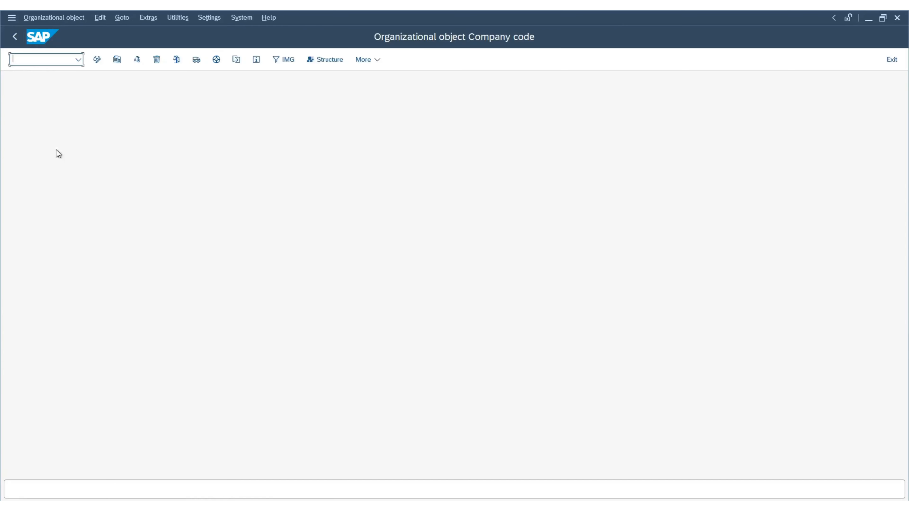
click(115, 64)
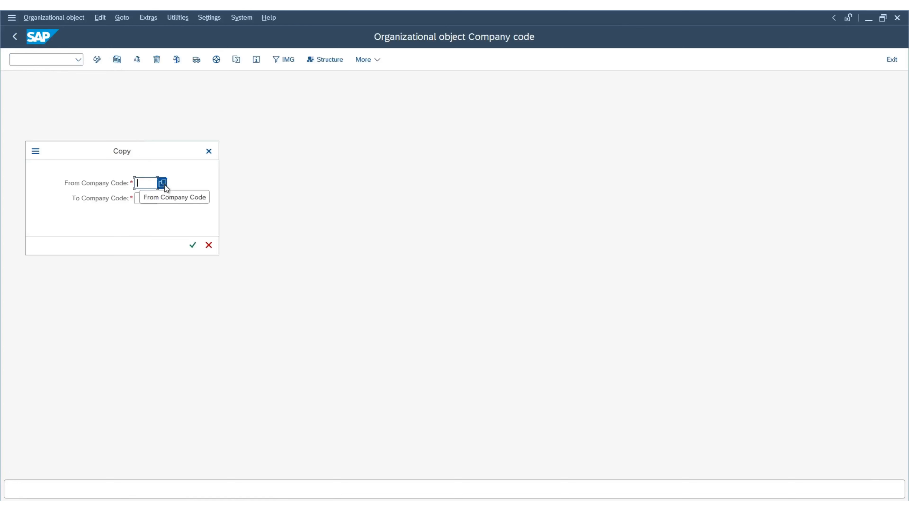
Choose TIUS from the list of company codes as the source company code of the copy
click(164, 184)
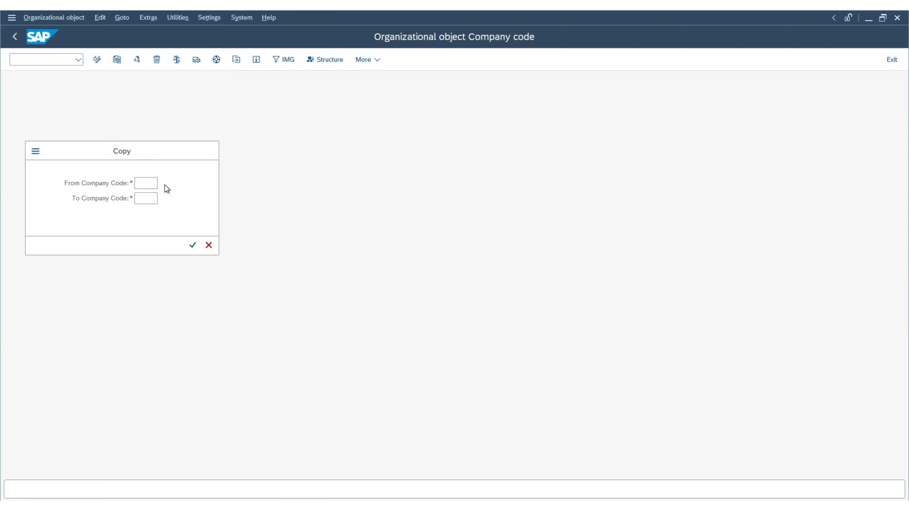
drag(265, 181, 356, 111)
scroll(354, 274, down, 3)
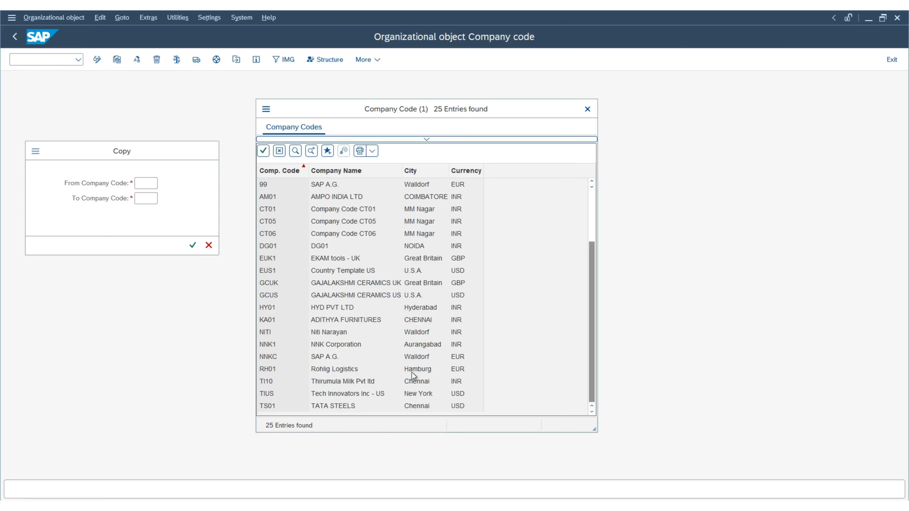
double_click(268, 396)
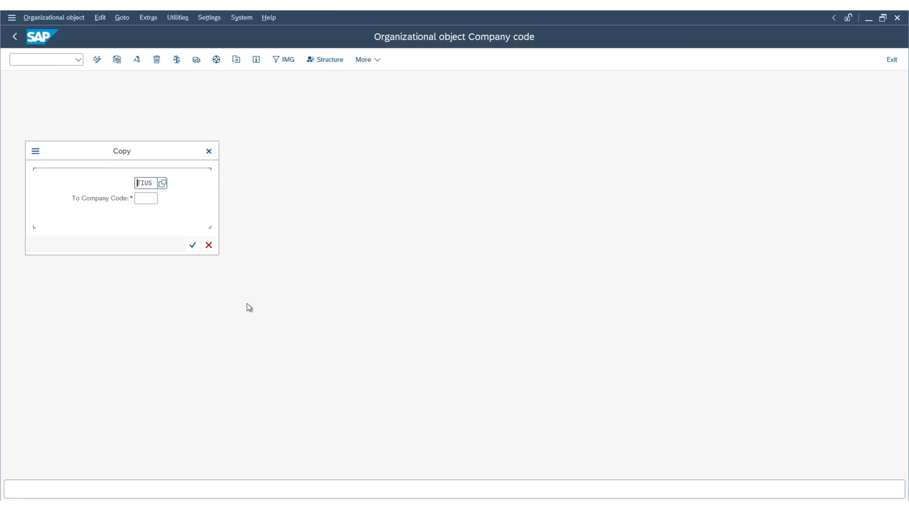
Enter TIIN as the target company code of the copy
click(147, 197)
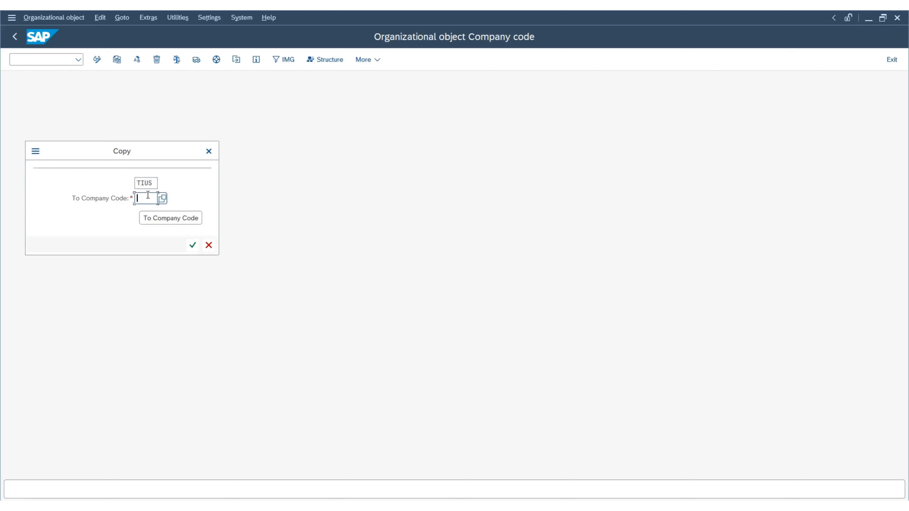
key(Caps_Lock)
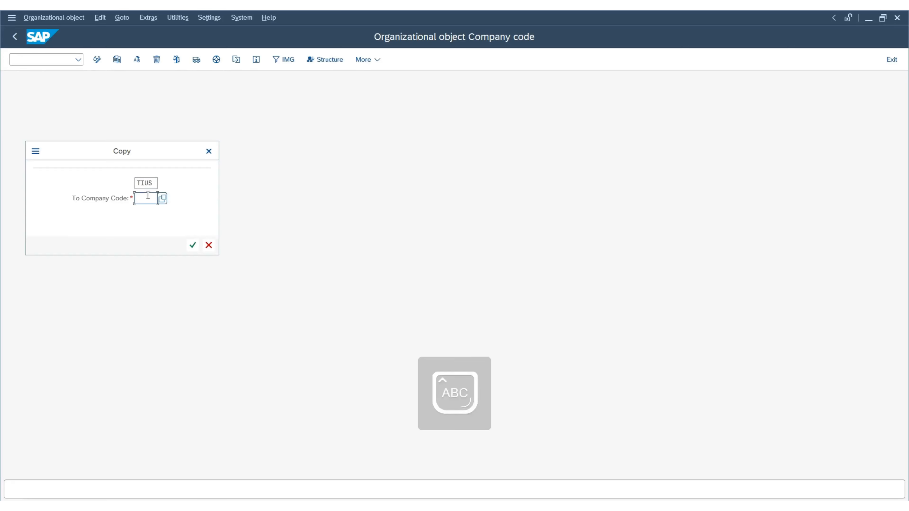
text(TIIN)
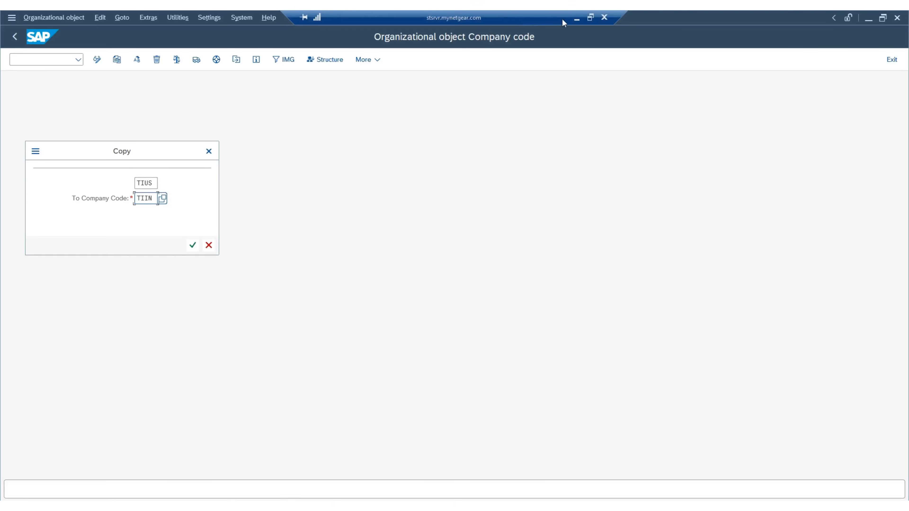
Start the copy, including the G/L account company code data and the controlling area assignment
click(193, 245)
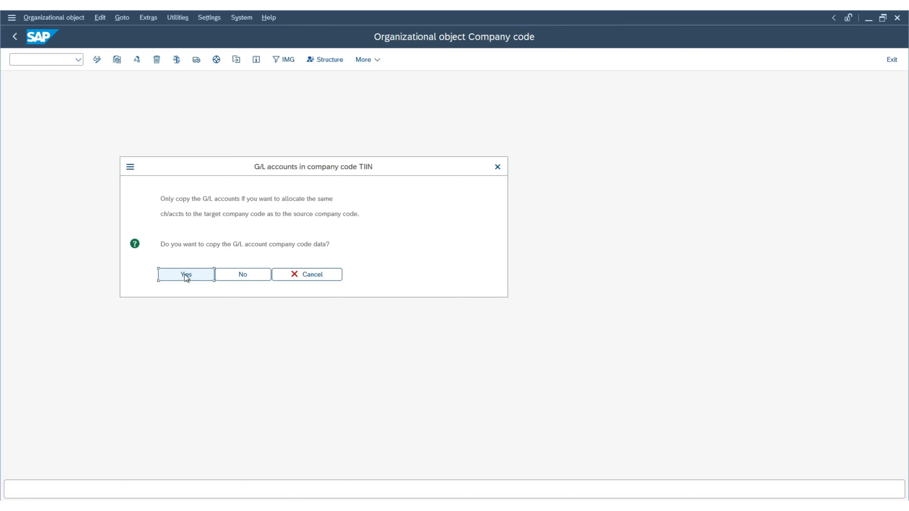
click(186, 274)
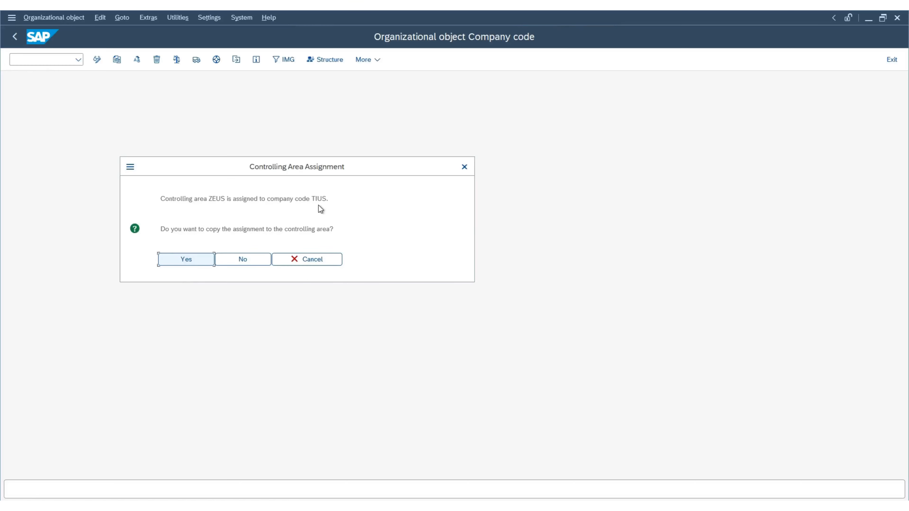
click(197, 262)
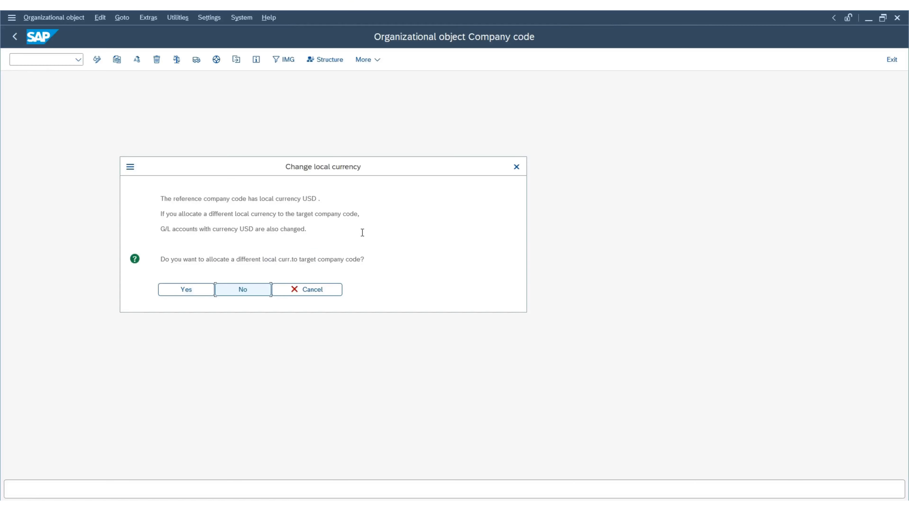
Allocate a different local currency, INR, to the target company code
click(198, 291)
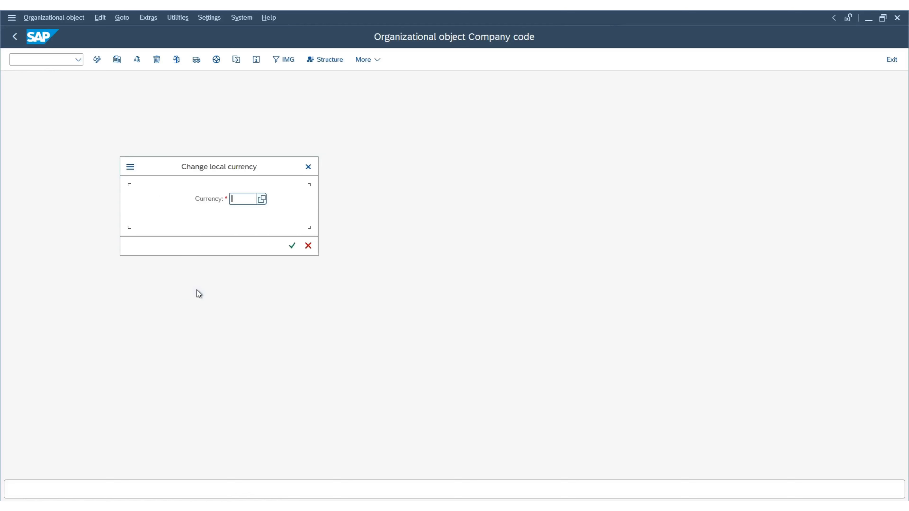
text(INR)
key(Return)
click(332, 384)
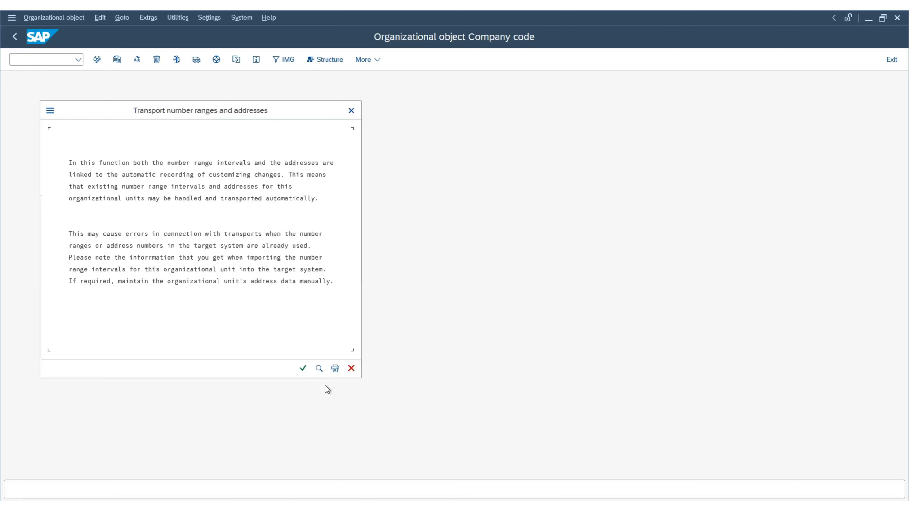
Complete the copy without transporting number ranges and display the completed activities
click(306, 366)
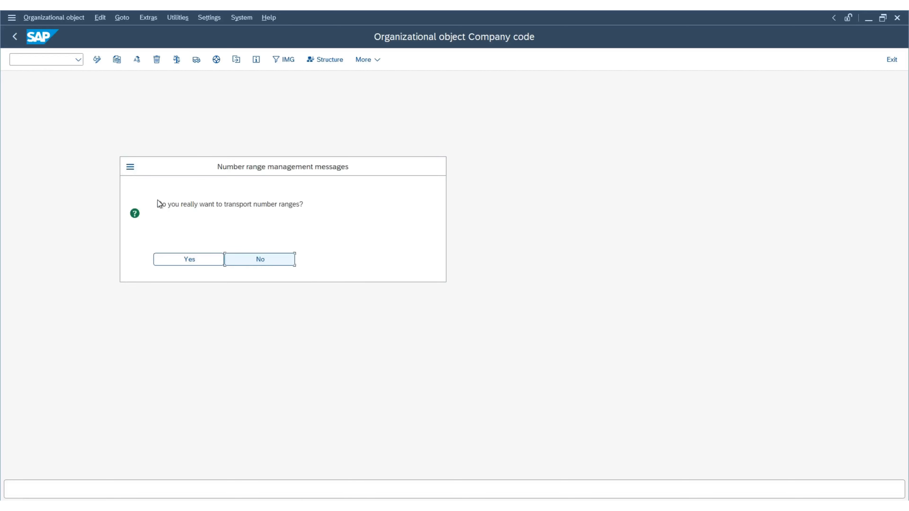
click(256, 258)
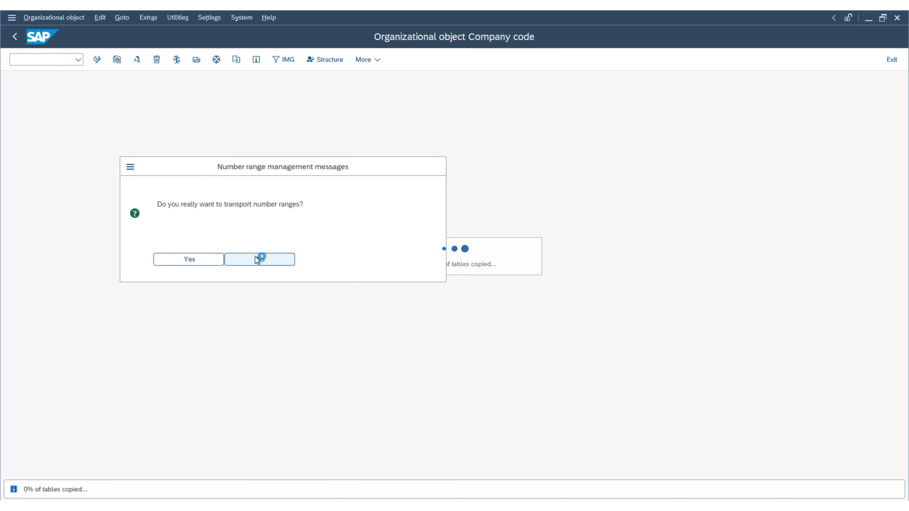
click(250, 215)
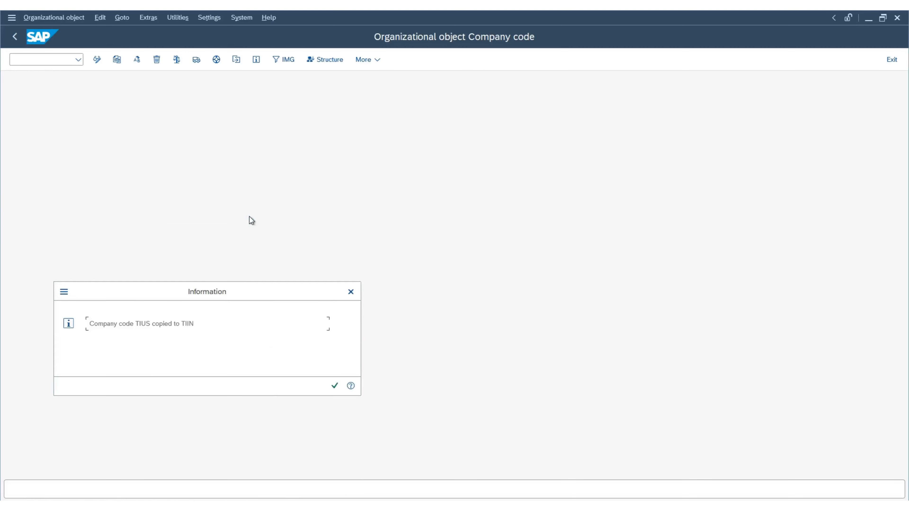
click(334, 385)
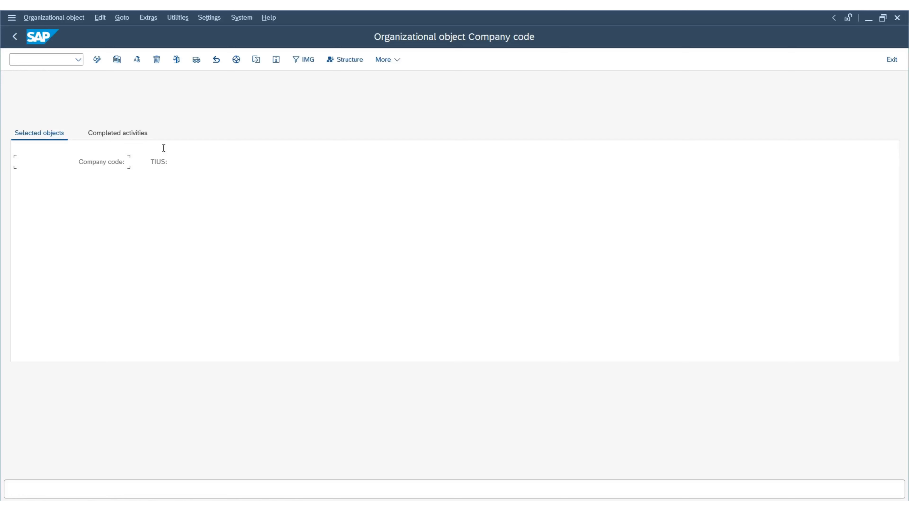
click(133, 133)
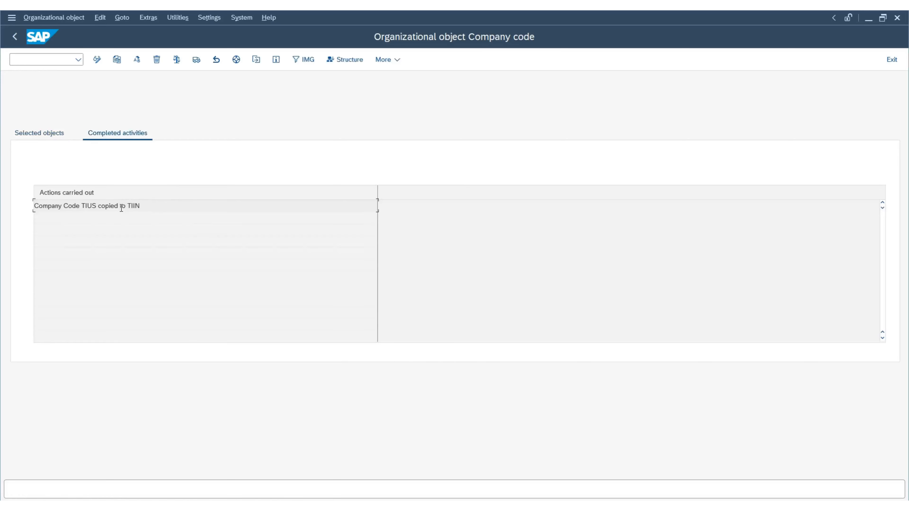
Return to the activity selection, open Edit Company Code Data and position the list on company code TIIN
click(14, 36)
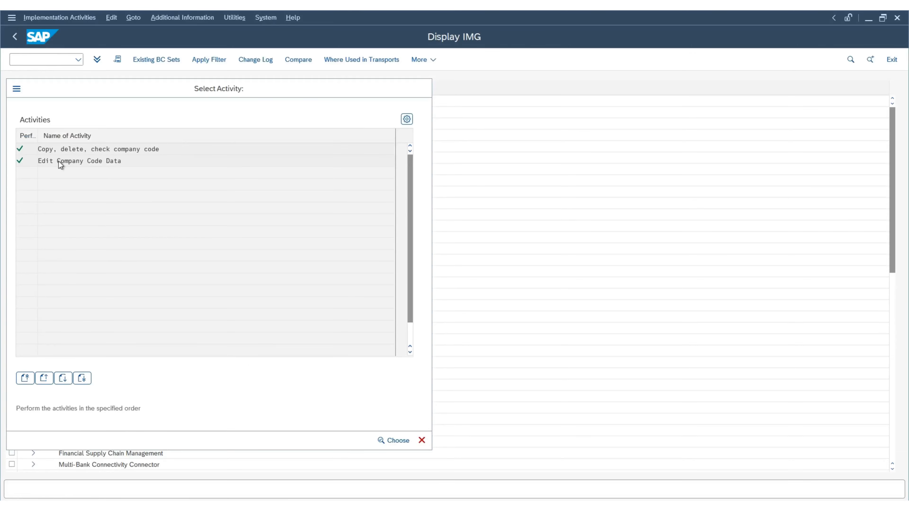
double_click(58, 162)
click(159, 372)
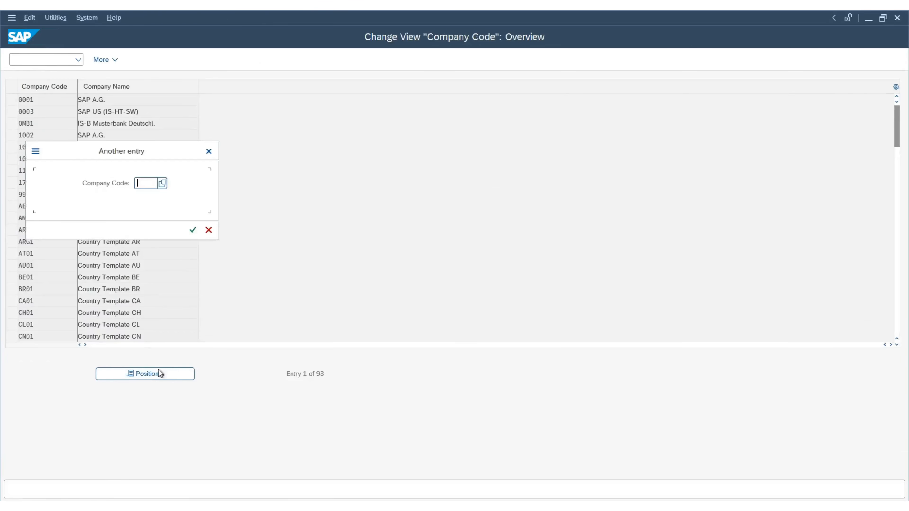
text(TIIN)
key(Return)
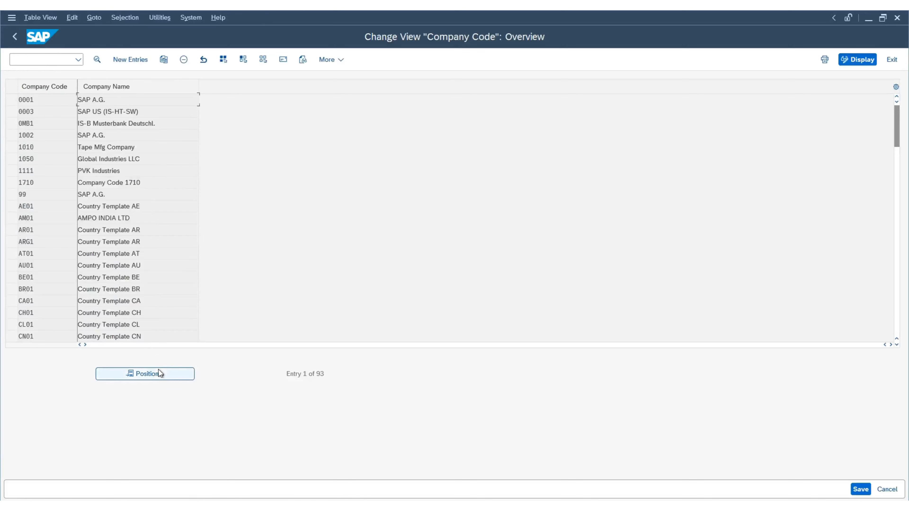
Open the details of company code TIIN and change its company name to "Tech Innovators Inc - Ind"
click(36, 101)
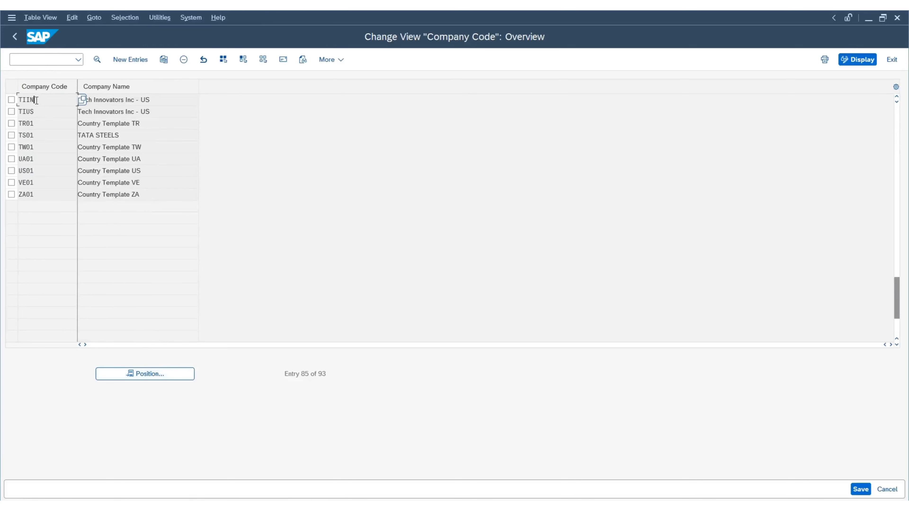
double_click(37, 100)
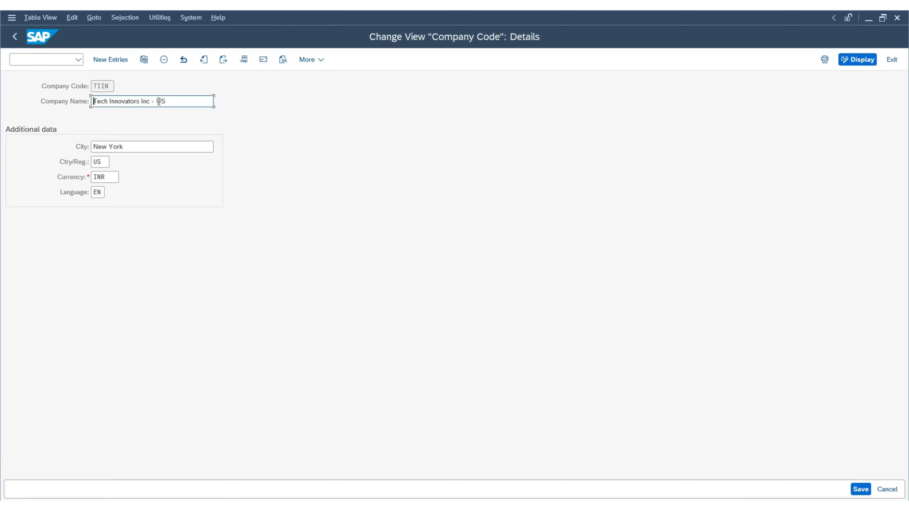
click(170, 101)
key(BackSpace)
key(BackSpace)
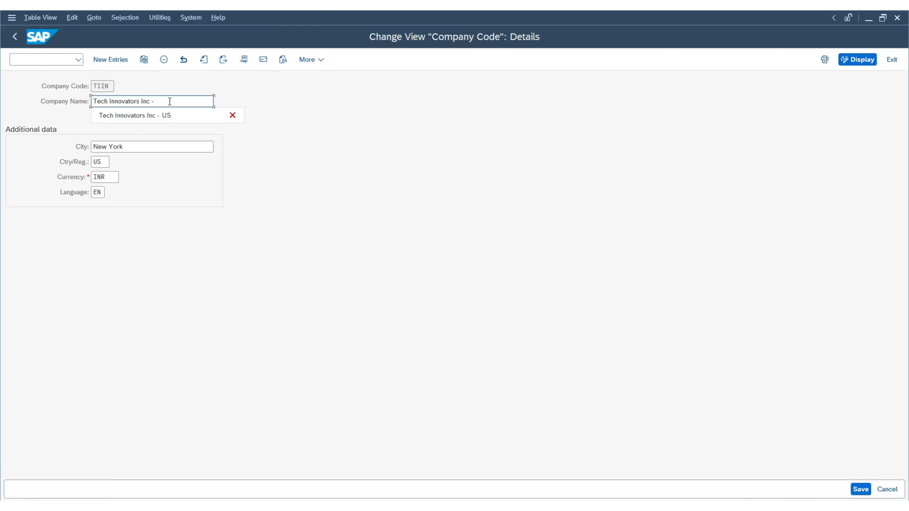
text(I)
key(Caps_Lock)
text(nd)
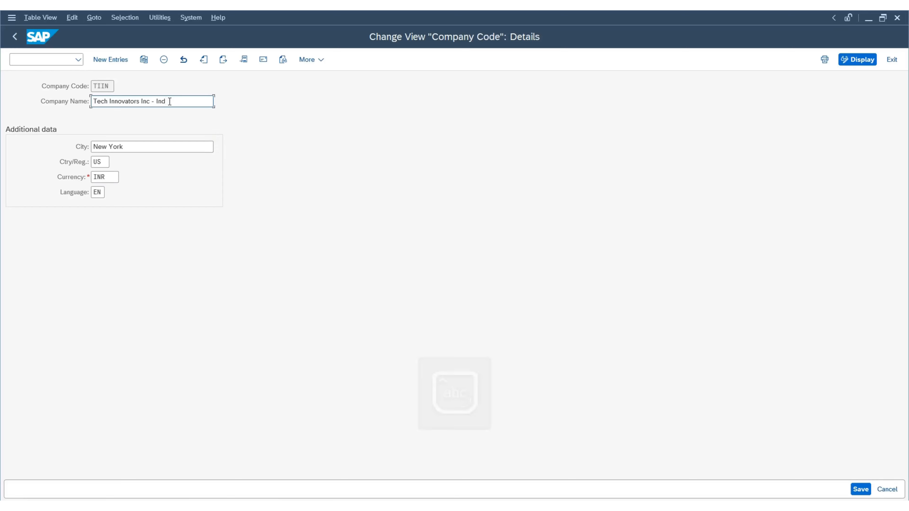
Set company code TIIN's city to Pune and its country/region to IN
drag(131, 147, 37, 147)
key(BackSpace)
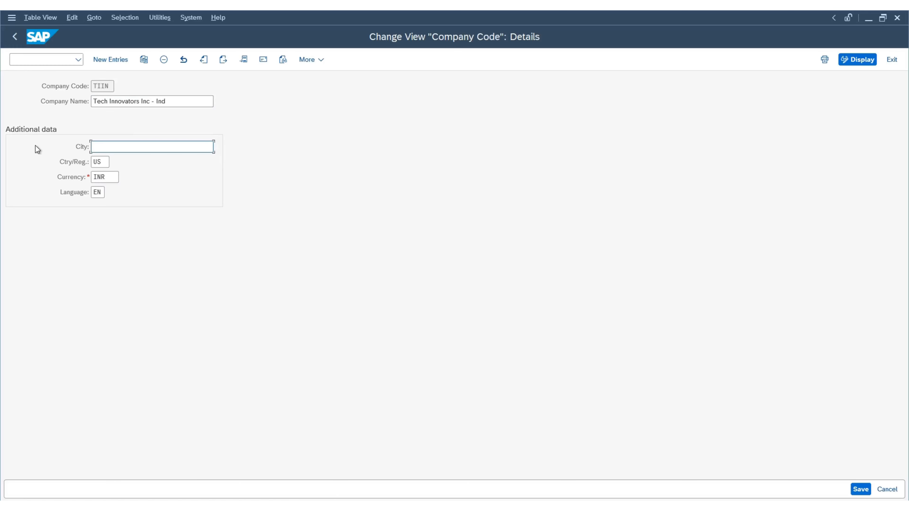
text(Pune)
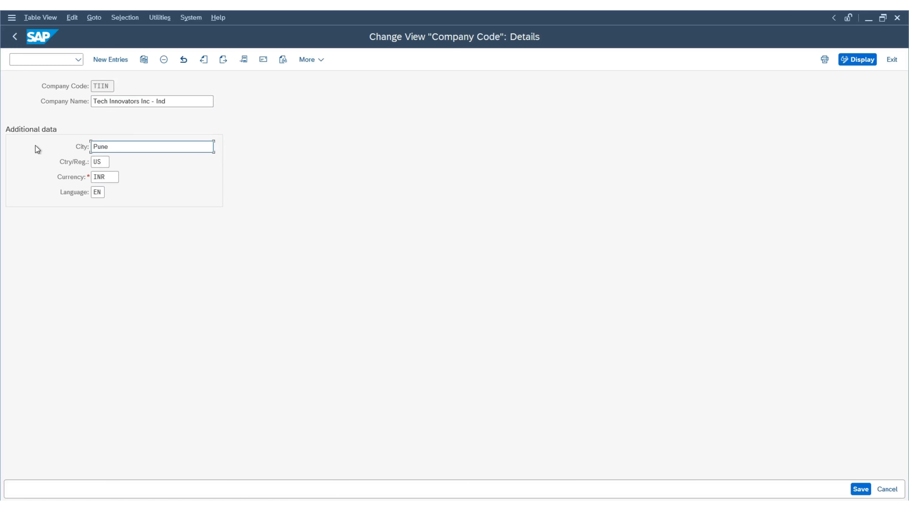
key(Tab)
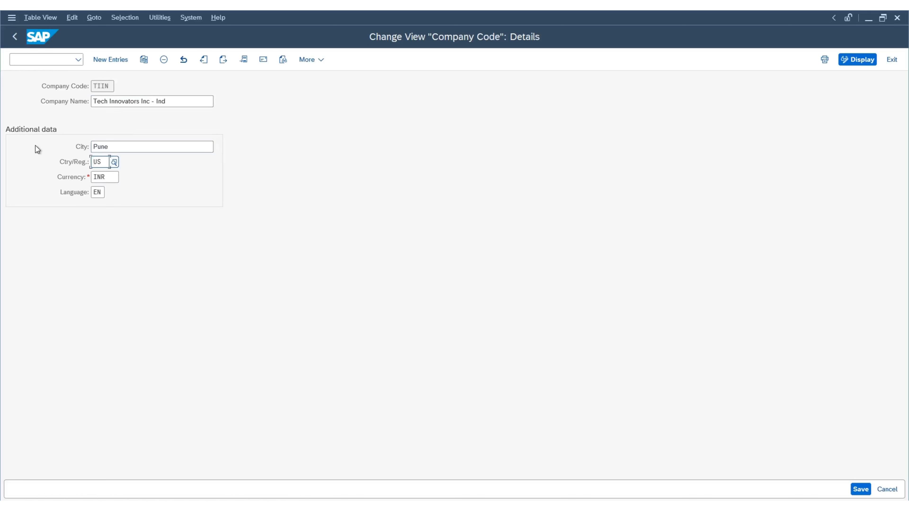
key(Delete)
key(Delete)
text(in)
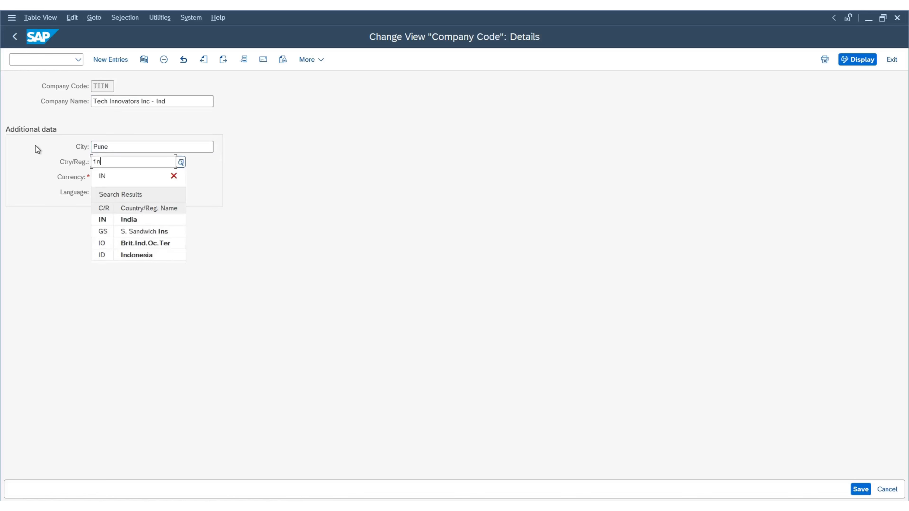
click(108, 220)
click(105, 176)
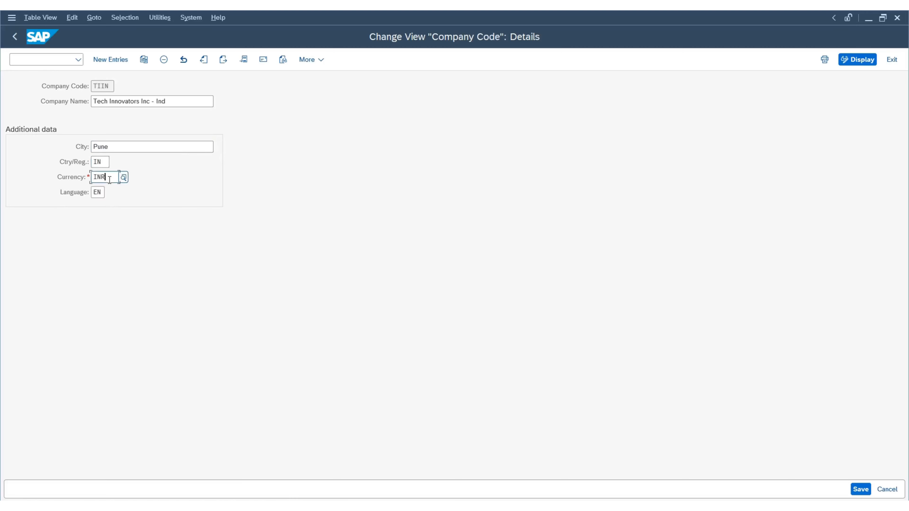
click(104, 195)
Open the address of company code TIIN and change the name to "Tech Innovators Inc - india"
click(263, 60)
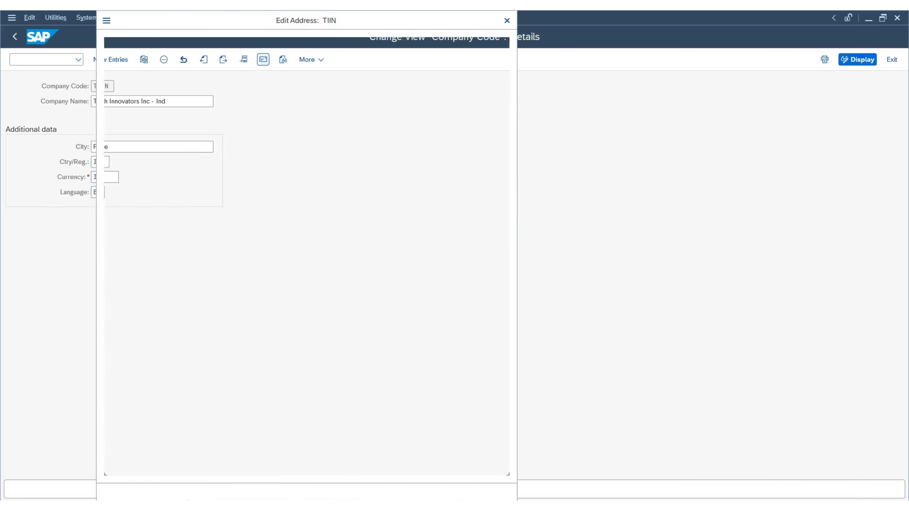
key(BackSpace)
key(BackSpace)
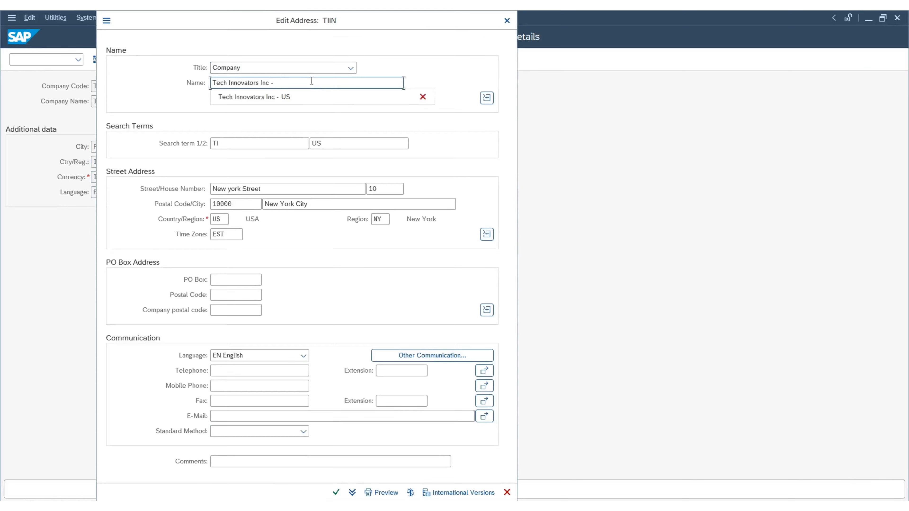
text(india)
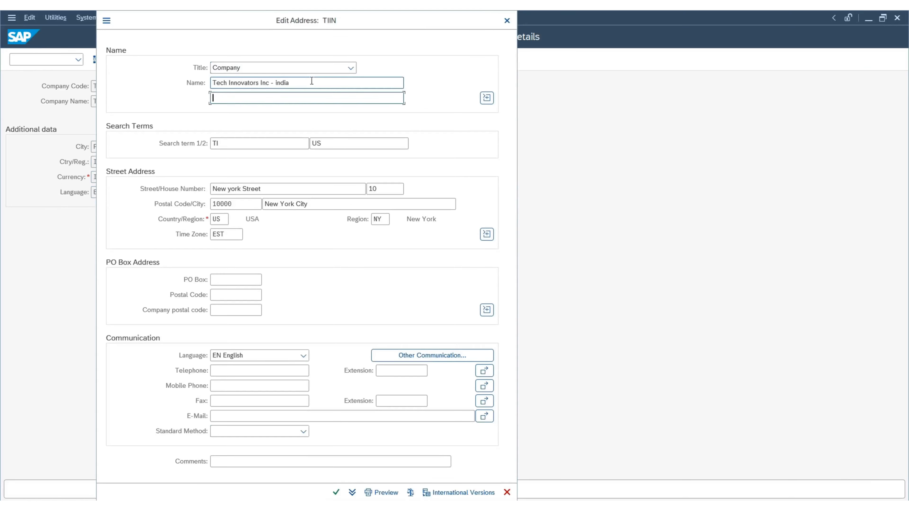
Replace the second search term in the address with "In"
key(Tab)
key(Tab)
key(Tab)
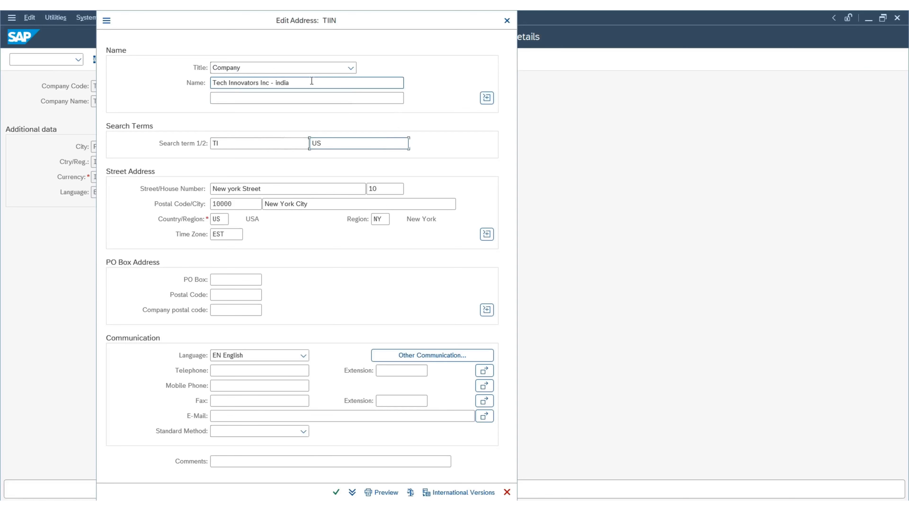
key(shift+End)
key(Delete)
key(BackSpace)
key(BackSpace)
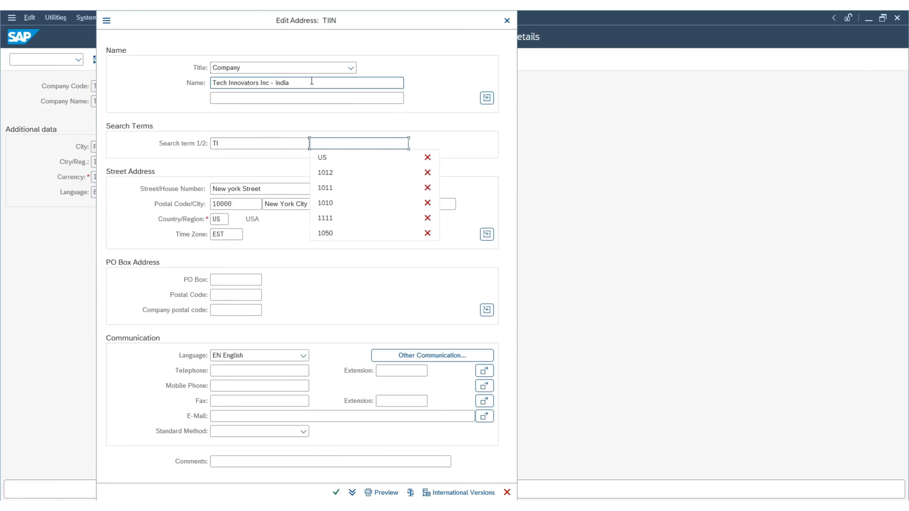
text(In)
key(Tab)
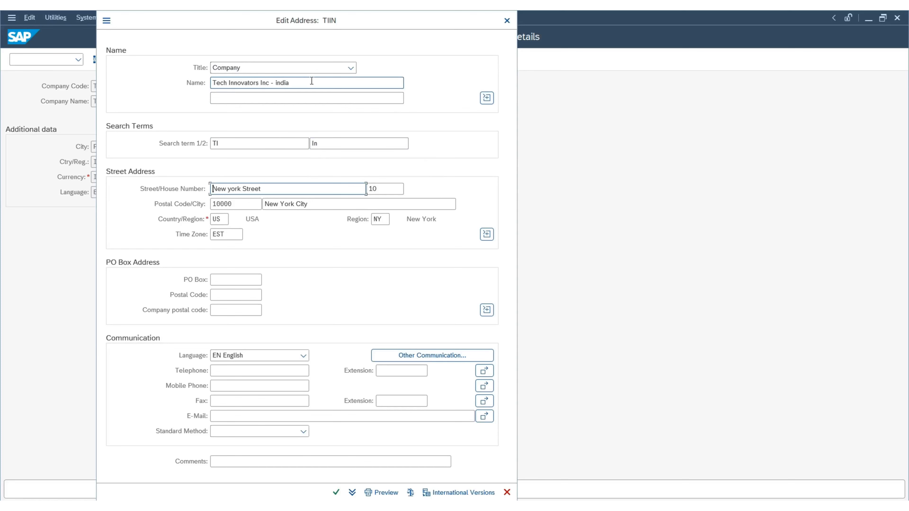
Enter the Indian company's street and house number in the street address
key(shift+End)
key(Delete)
text(Pune Street)
key(Tab)
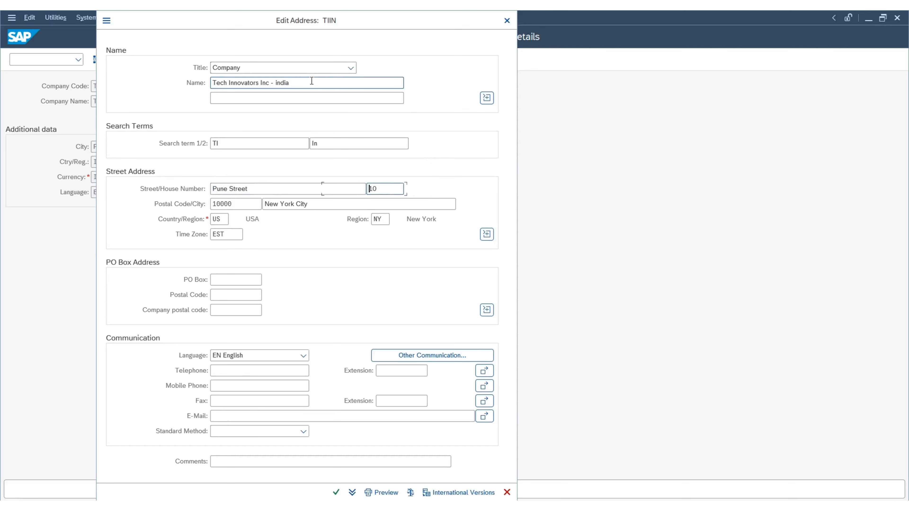
text(1)
key(Tab)
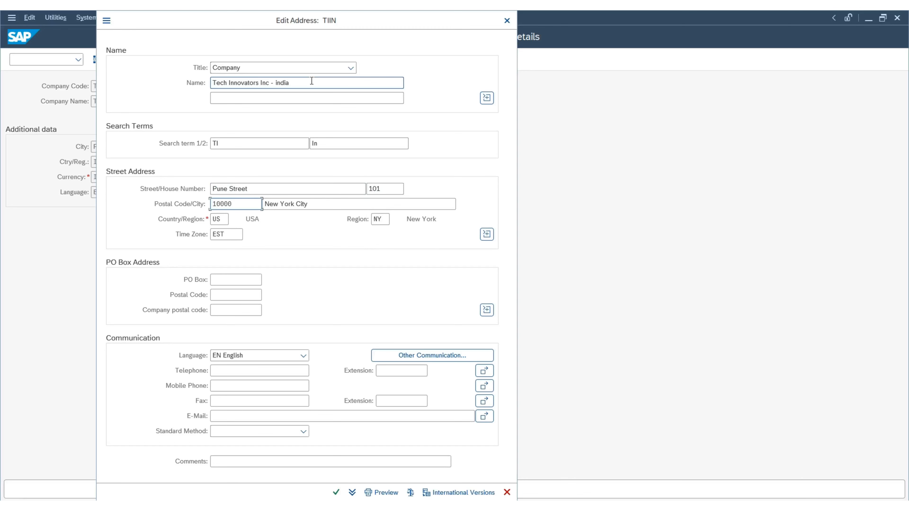
Set the city to "Pune City" and the country/region to IN in the street address
key(Tab)
key(BackSpace)
text(Pu)
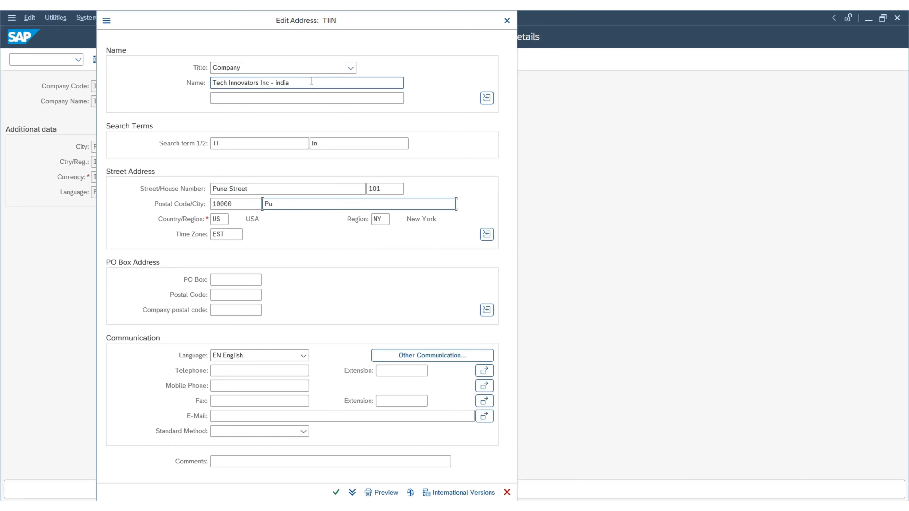
text(ne City)
key(Tab)
text(in)
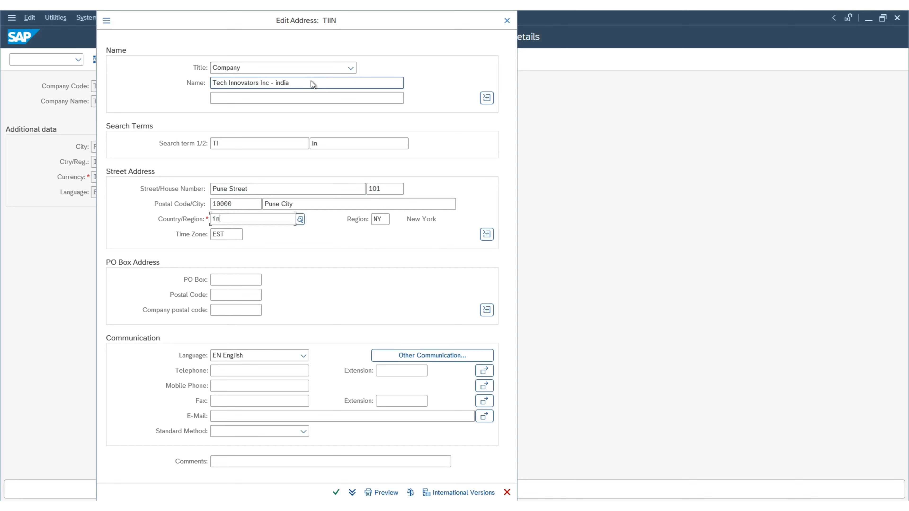
key(Down)
key(Down)
key(Up)
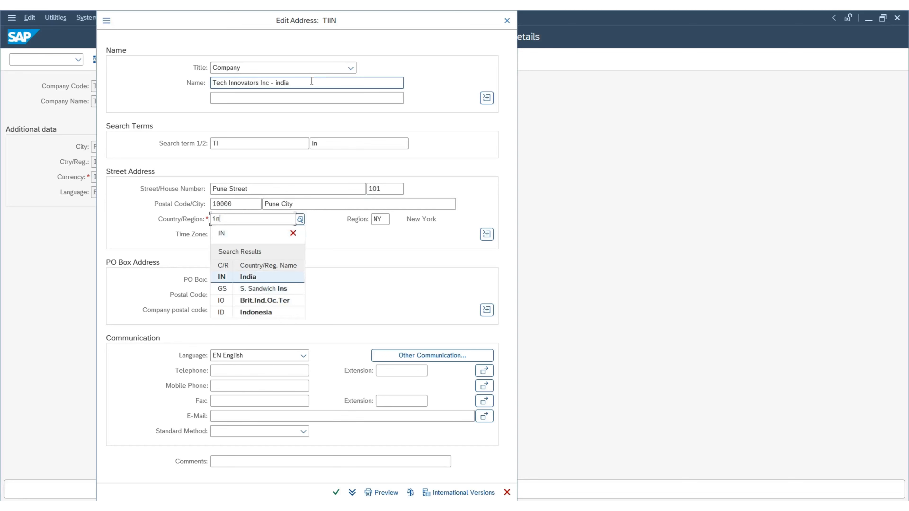
key(Return)
key(Tab)
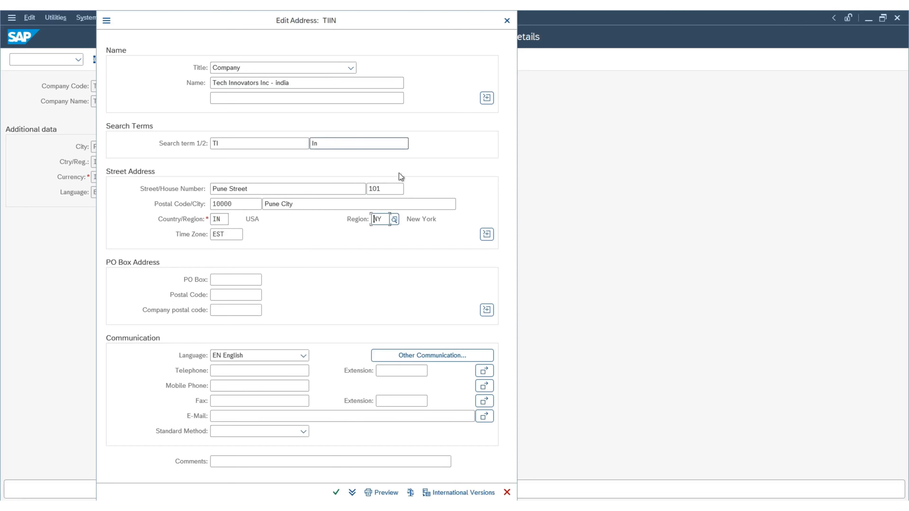
Set the region to 13 (Maharashtra), enter a six-digit postal code and use time zone INDIA
click(395, 219)
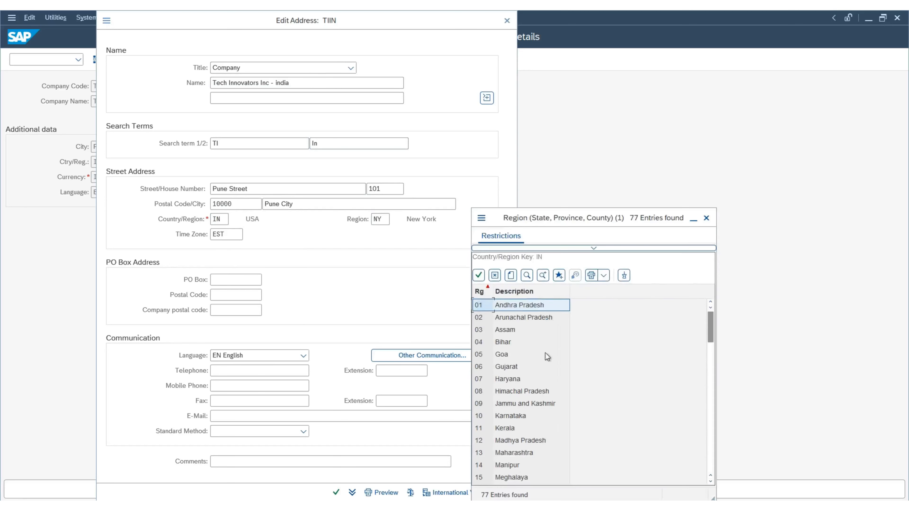
scroll(537, 354, down, 3)
scroll(548, 389, down, 2)
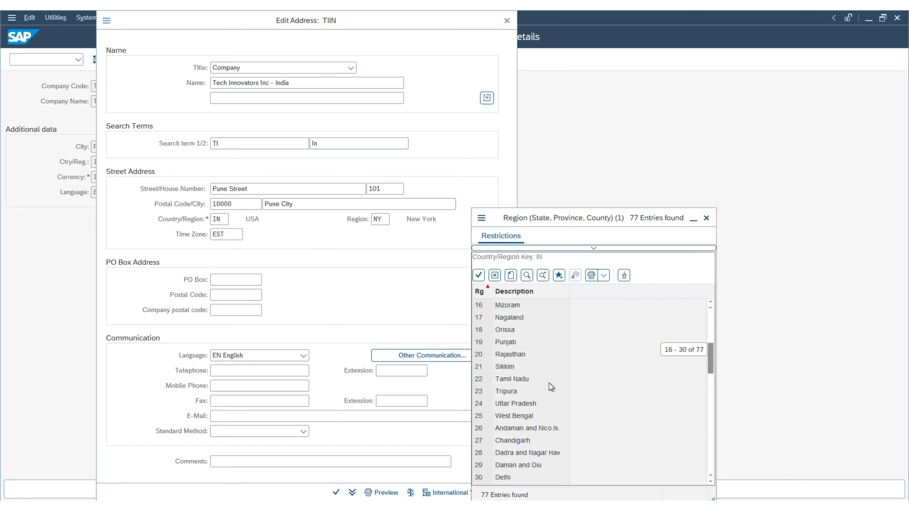
scroll(549, 383, up, 2)
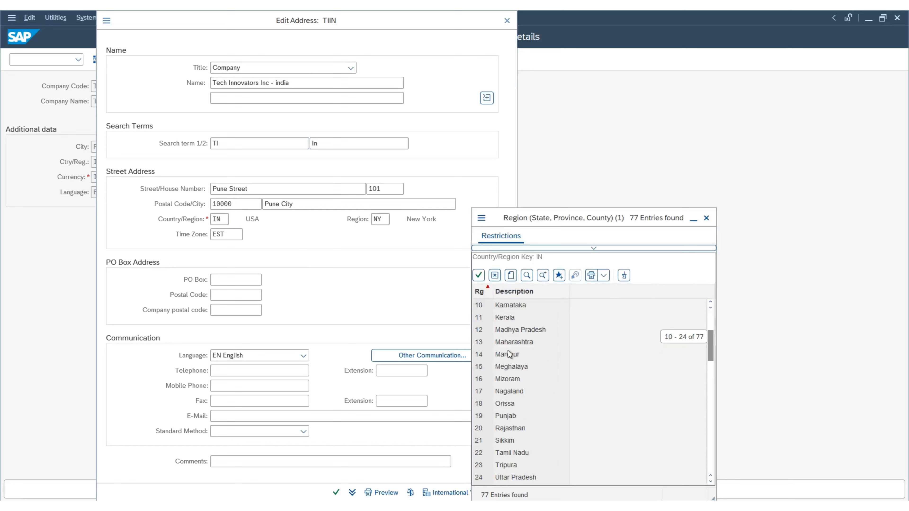
double_click(521, 341)
double_click(235, 233)
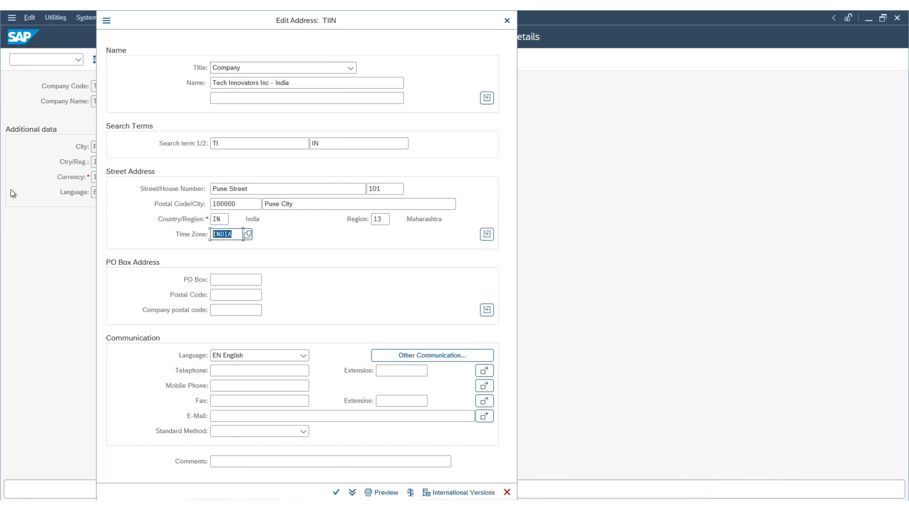
Accept the address, save company code TIIN under the SAP TRAINING customizing request and leave its details
click(339, 498)
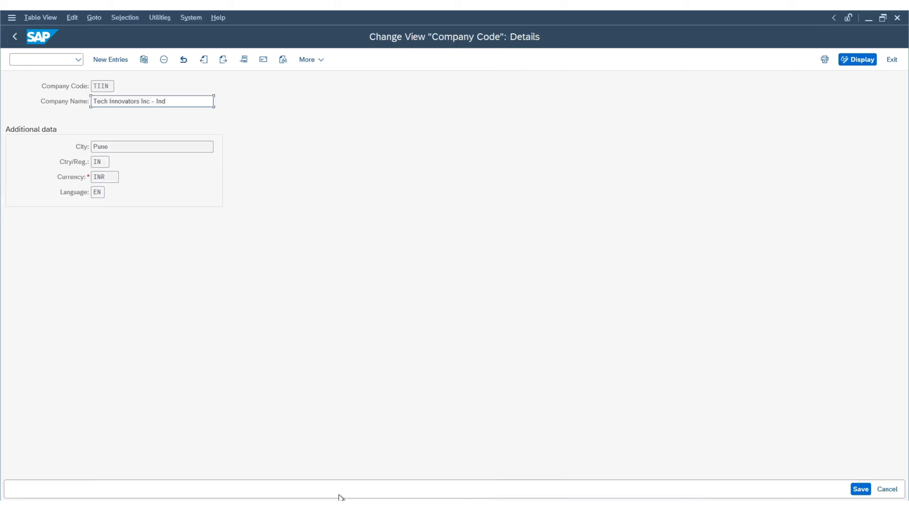
click(862, 491)
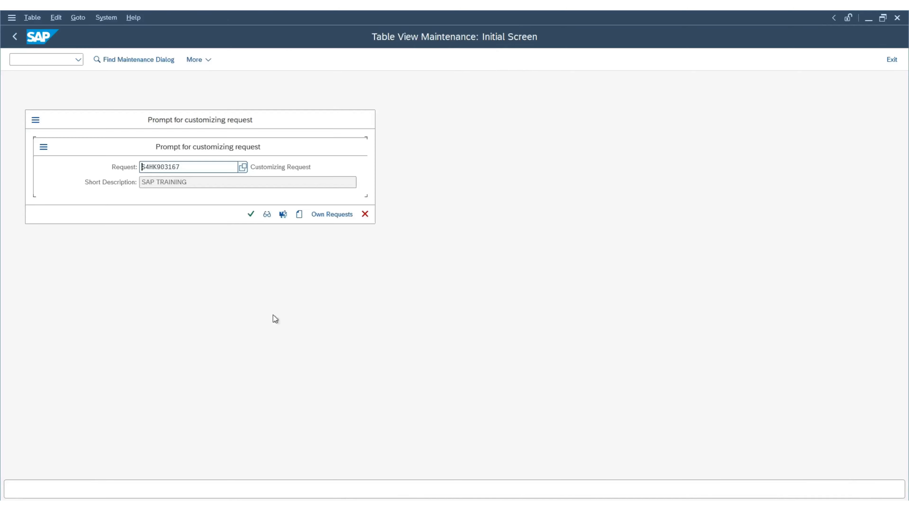
click(251, 217)
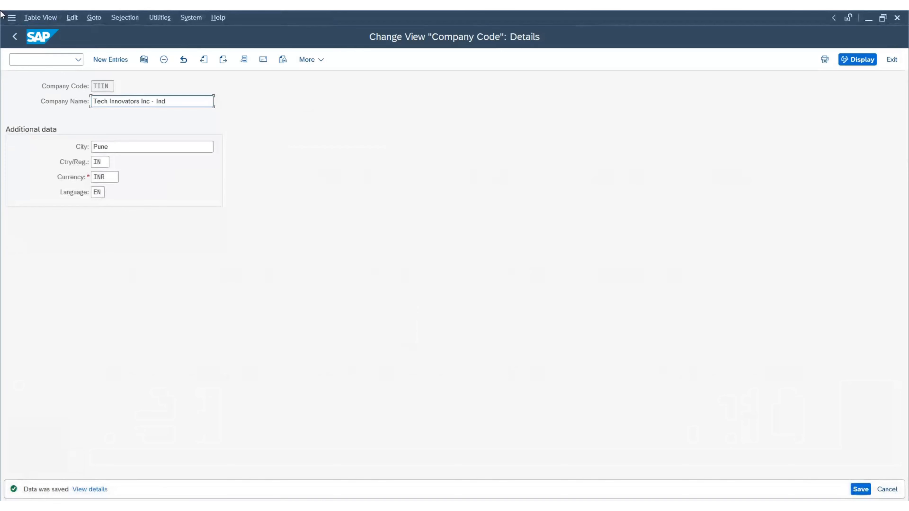
click(14, 36)
Open the Define Business Area activity under Enterprise Structure, Definition, Financial Accounting in the implementation guide
drag(45, 114, 18, 101)
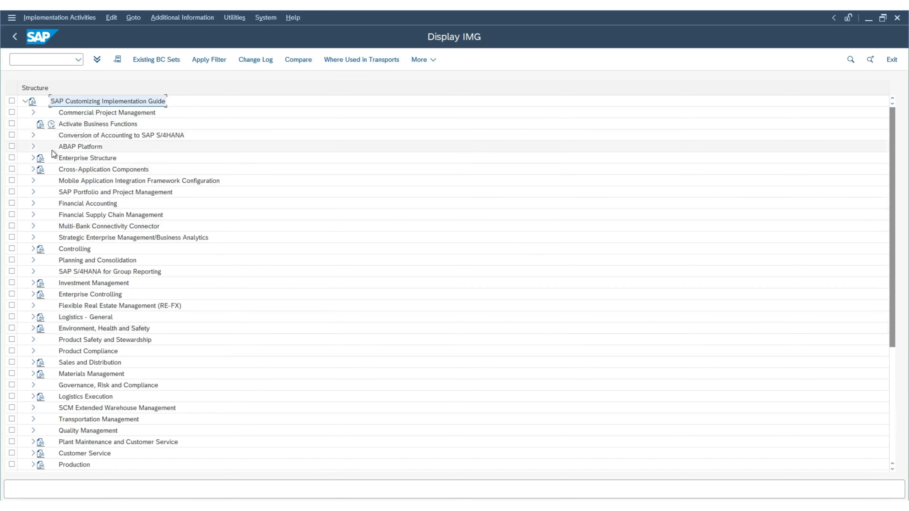
click(32, 158)
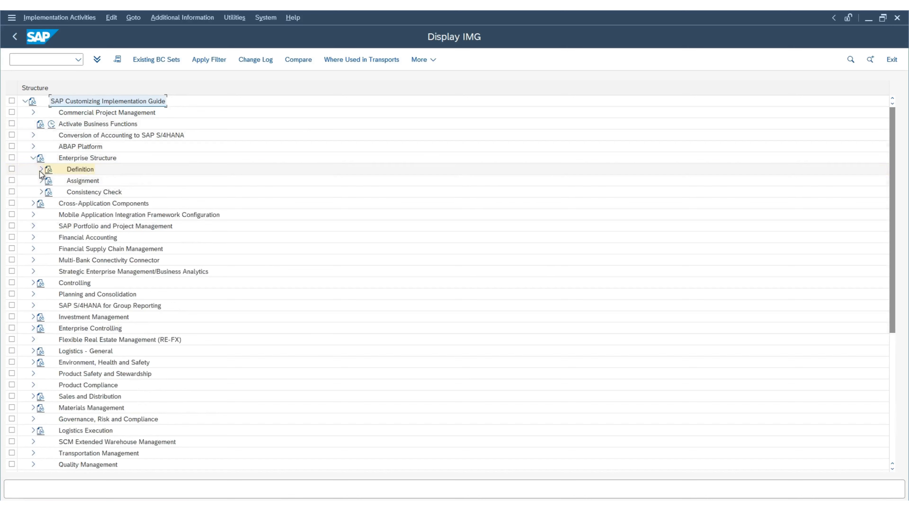
click(40, 169)
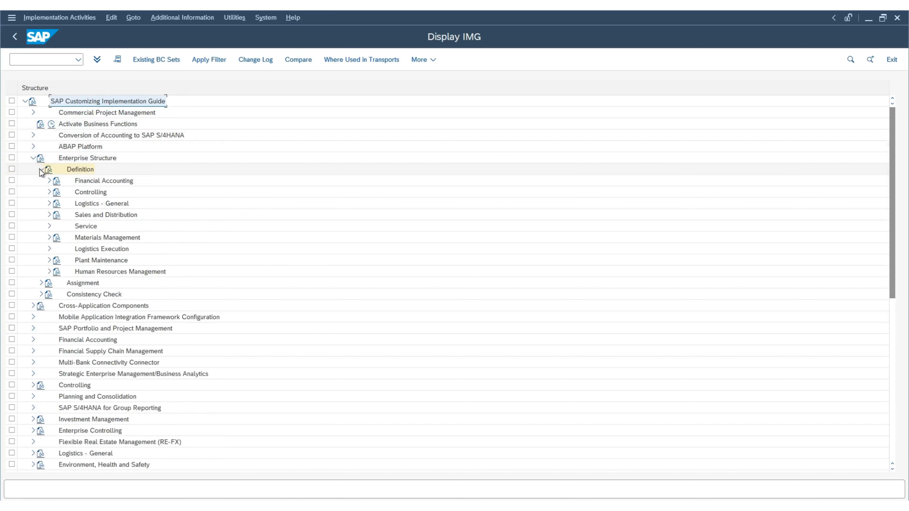
click(50, 181)
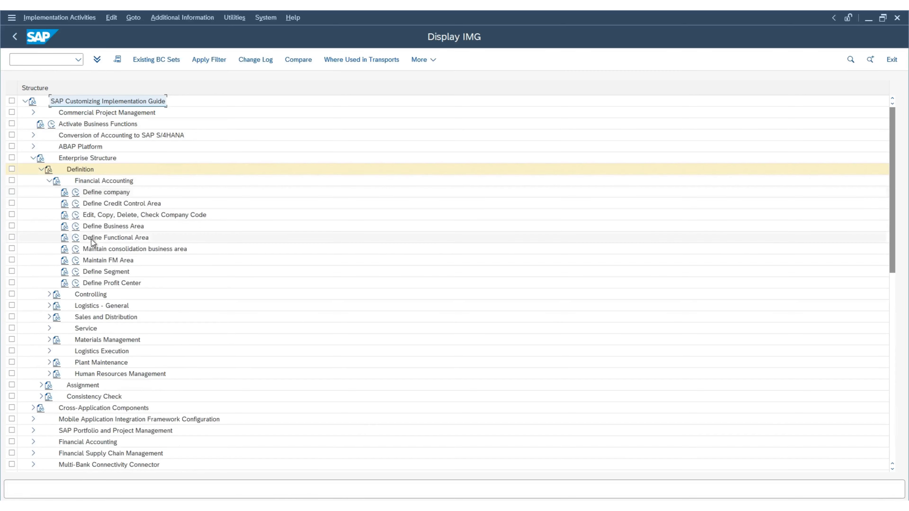
click(76, 227)
Start new business area entries and add USA1 with the description "East Cost Operations"
scroll(153, 265, down, 3)
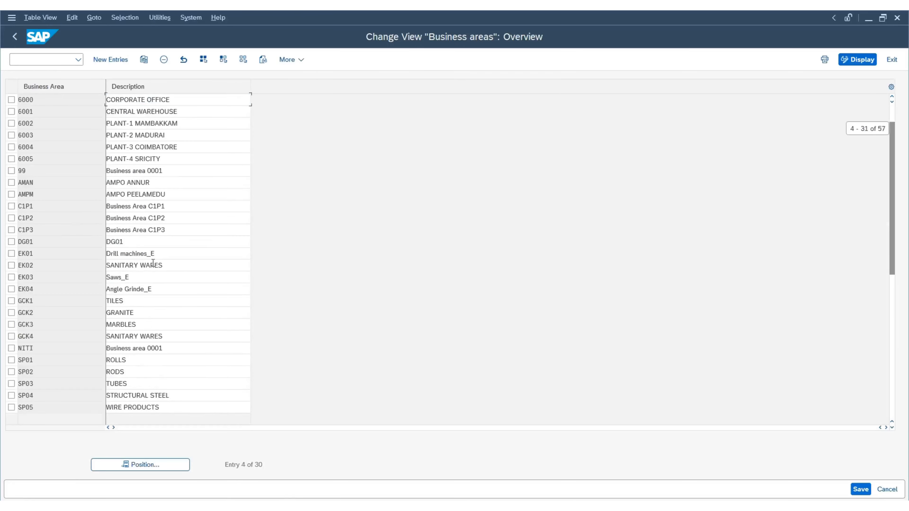
scroll(154, 251, up, 3)
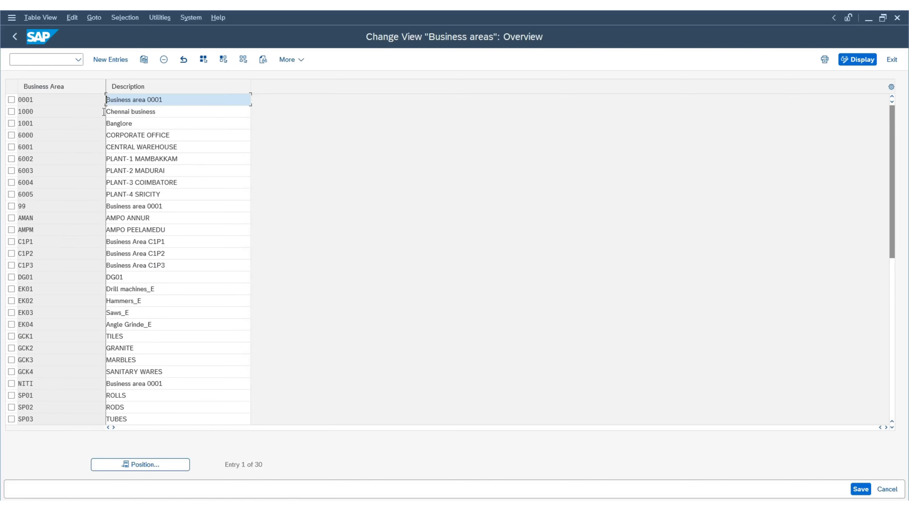
click(110, 59)
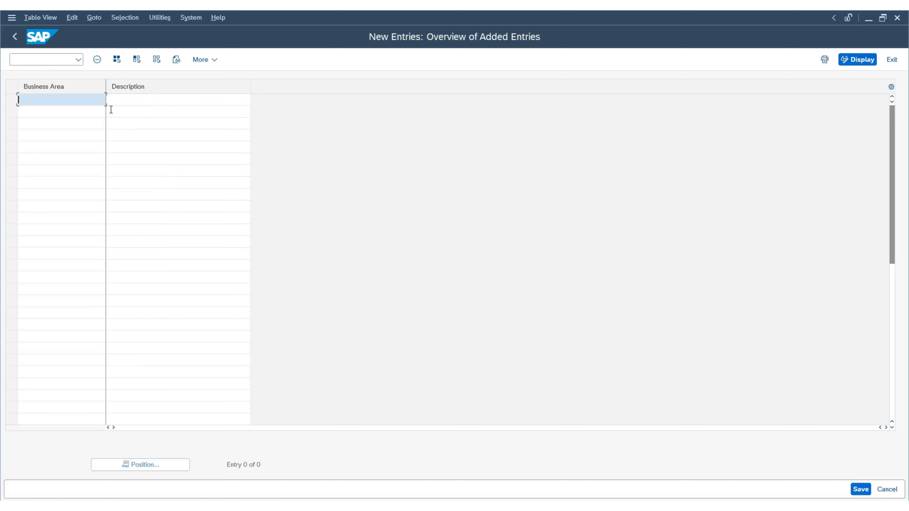
key(Caps_Lock)
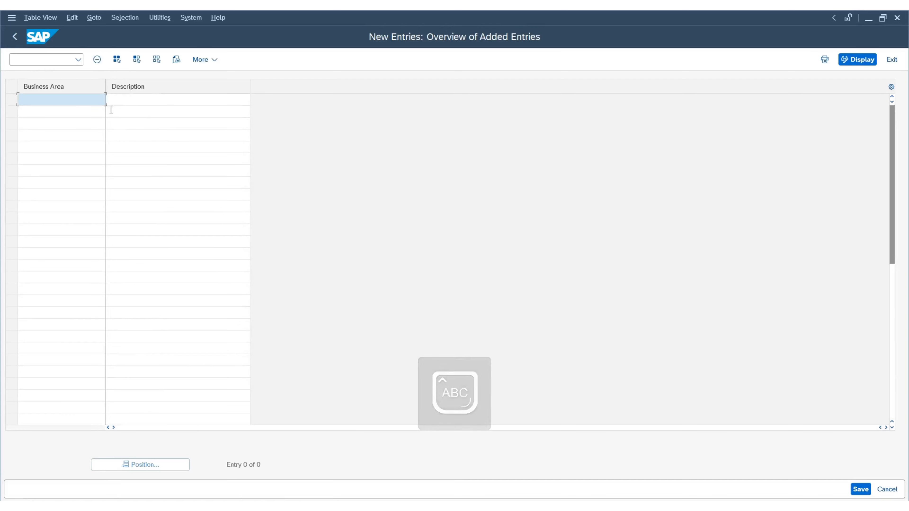
key(BackSpace)
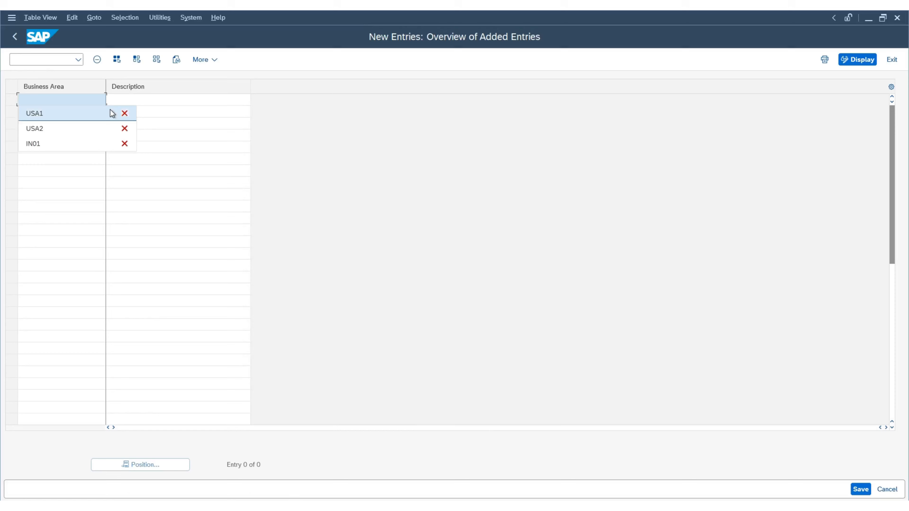
click(113, 113)
key(Tab)
key(BackSpace)
click(111, 111)
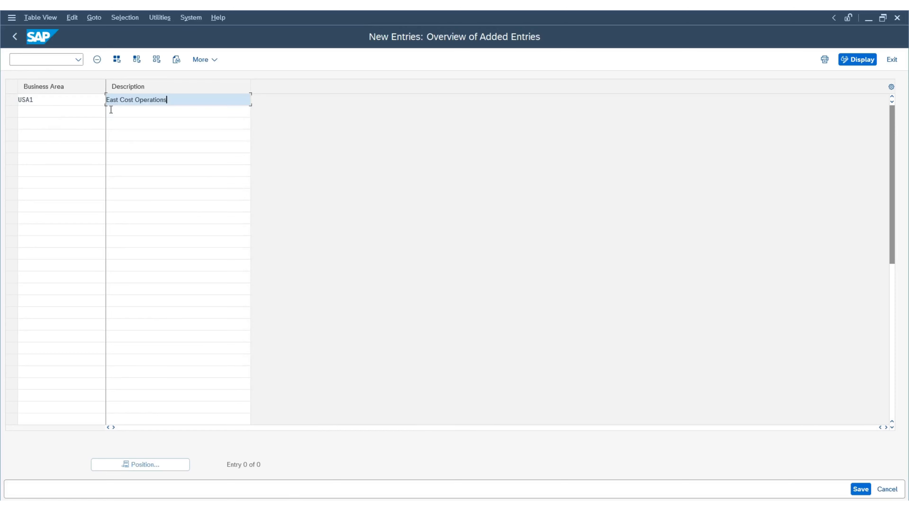
Add business area USA2 with the description "West Cost Operations" in the second row
key(Tab)
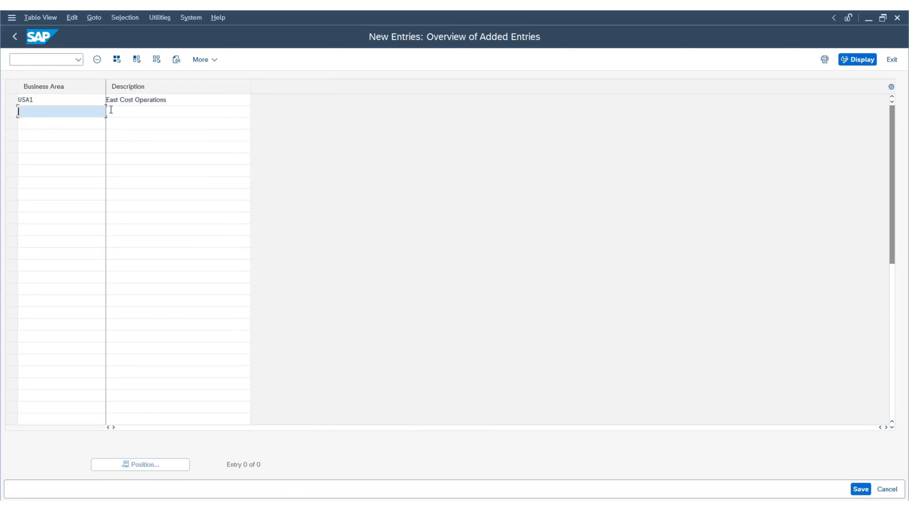
key(BackSpace)
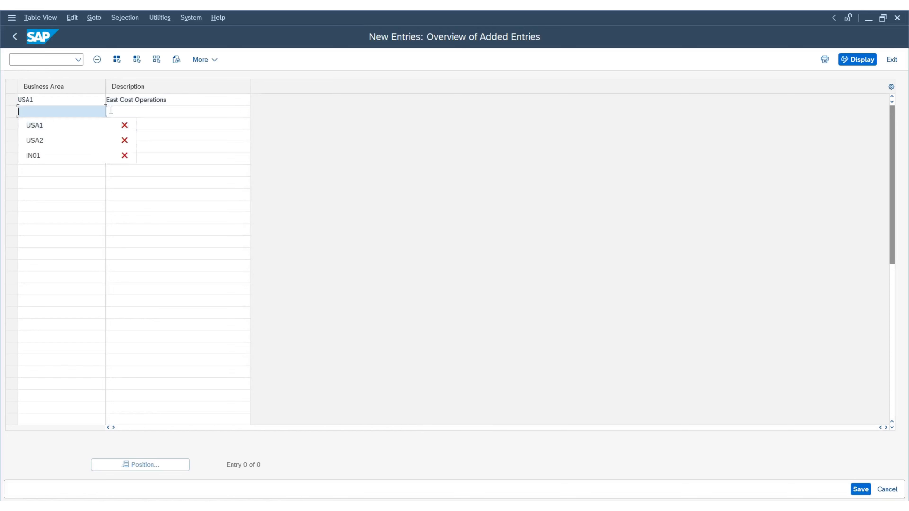
key(Down)
key(Down)
key(Tab)
key(BackSpace)
key(Down)
key(Down)
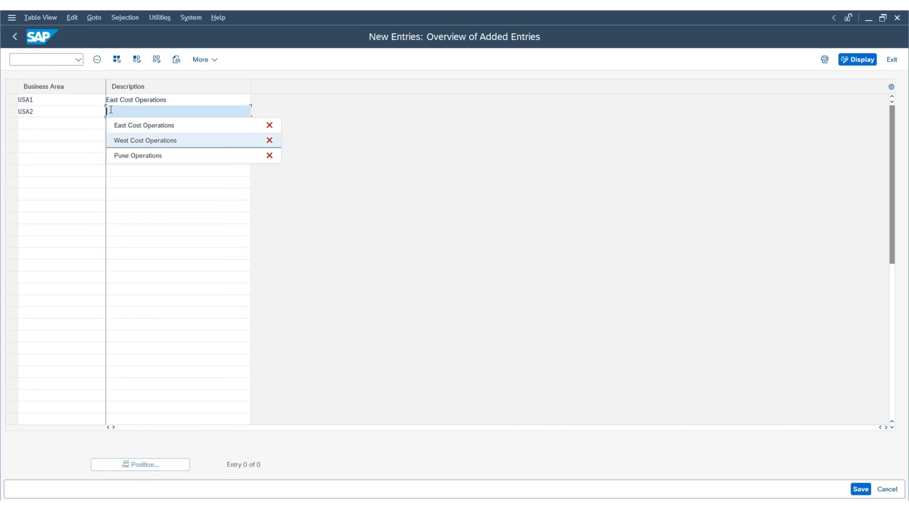
key(Return)
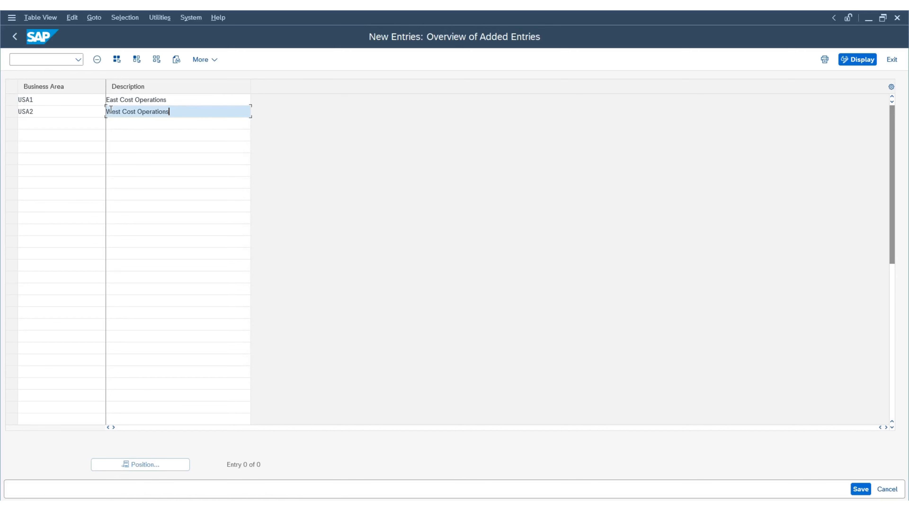
Add business area IN01 with the description "Pune Operations" in the third row
key(Tab)
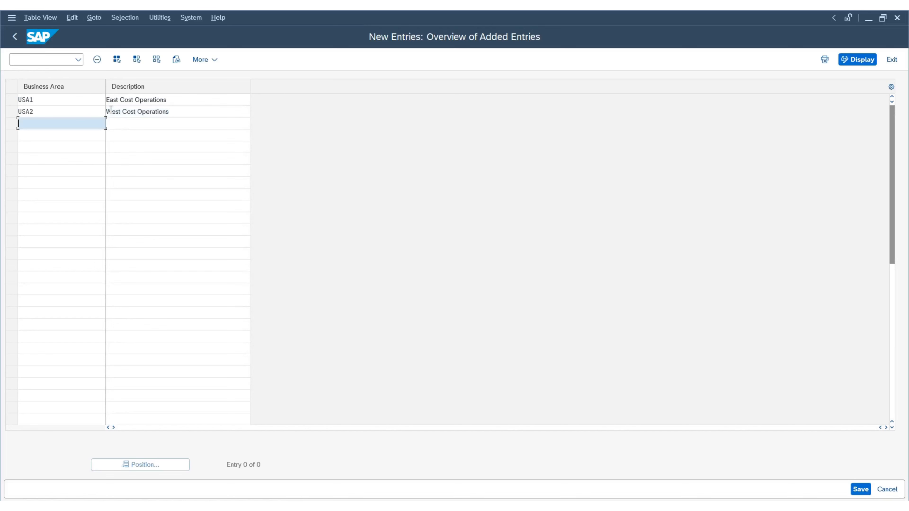
key(Down)
key(Down)
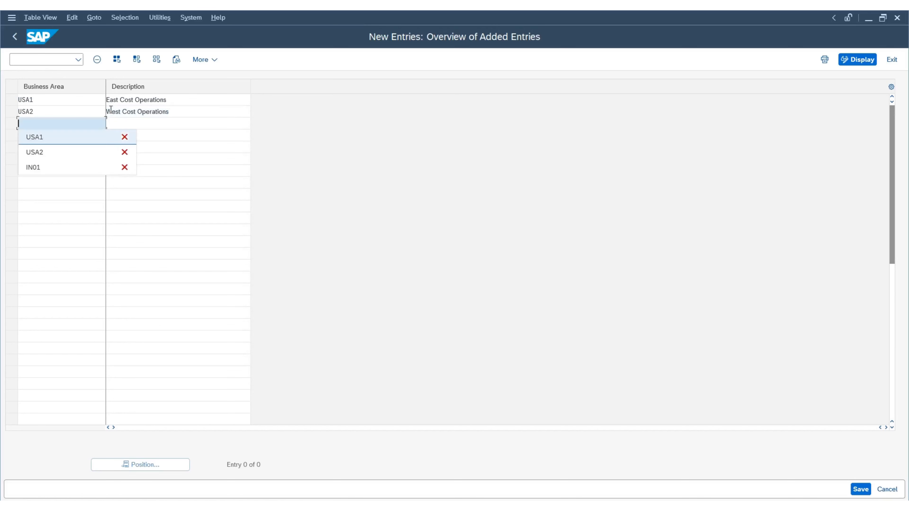
key(Down)
key(Down)
key(Return)
key(Tab)
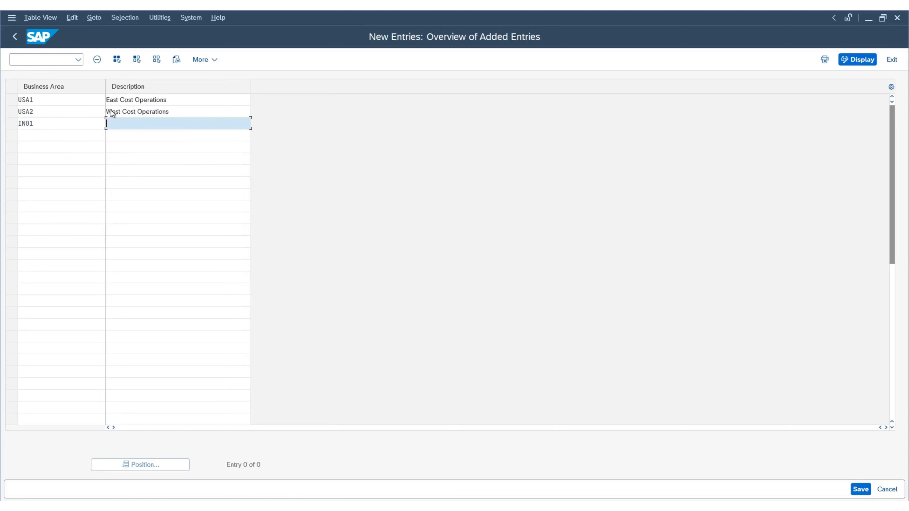
key(Down)
key(Down)
key(Down)
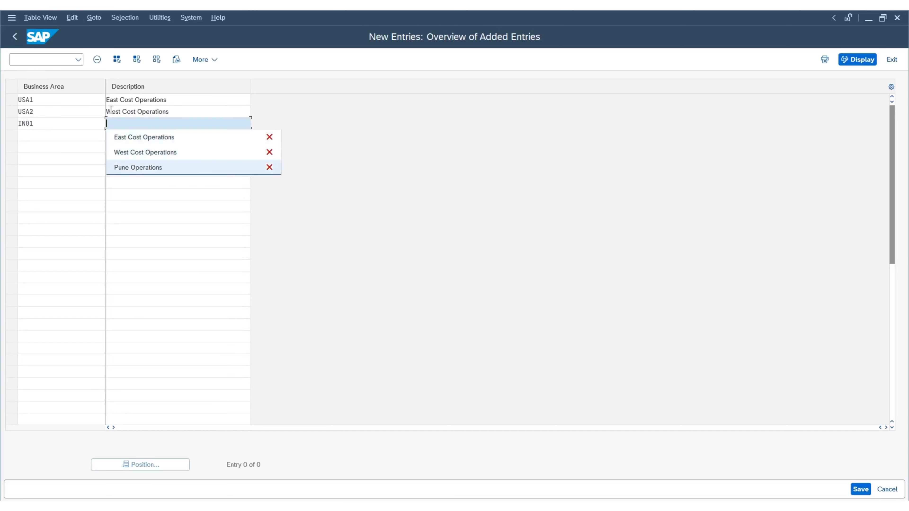
key(Return)
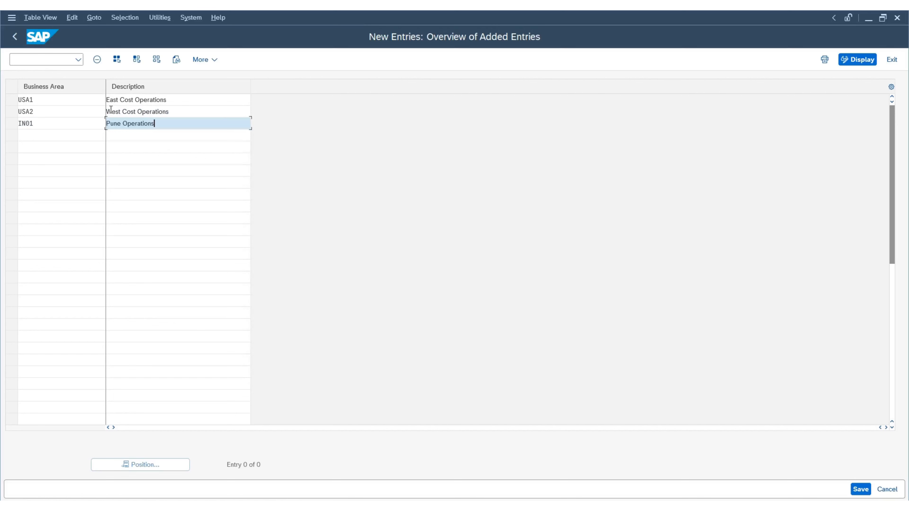
Validate the three new business areas and save them under the SAP TRAINING customizing request
click(204, 103)
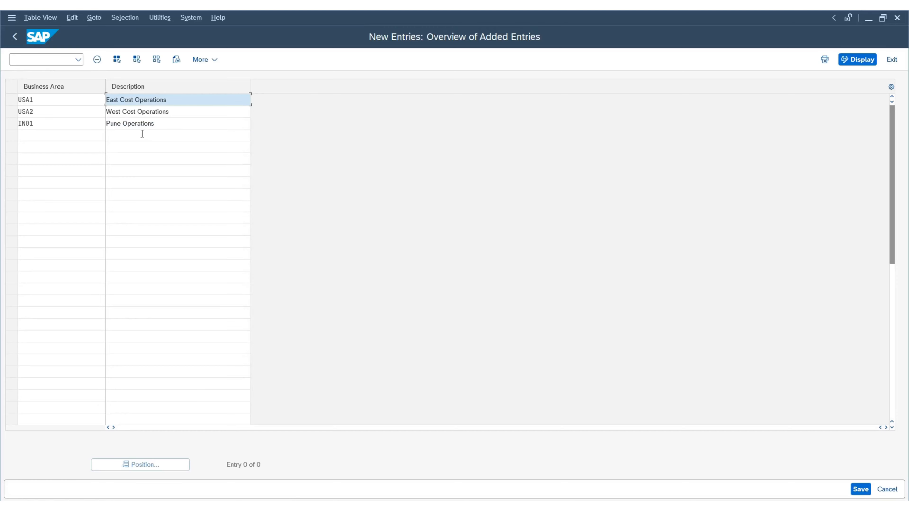
key(Return)
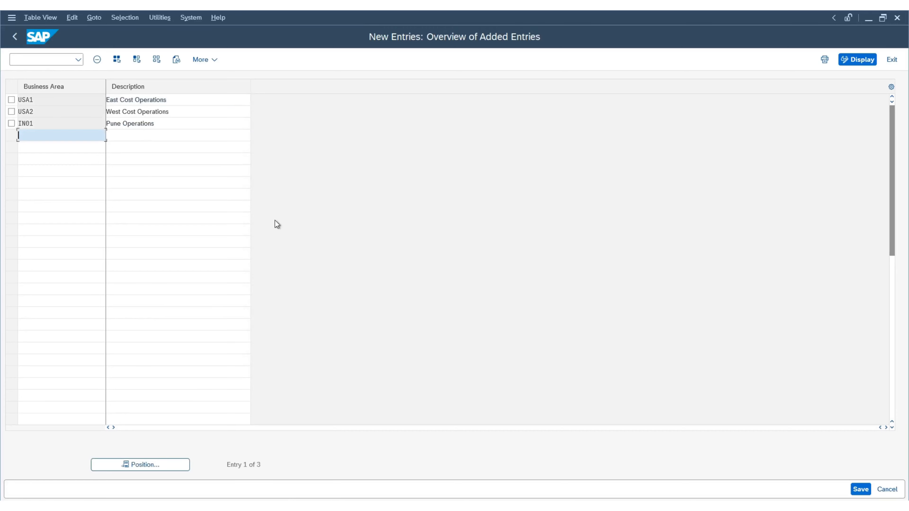
click(861, 489)
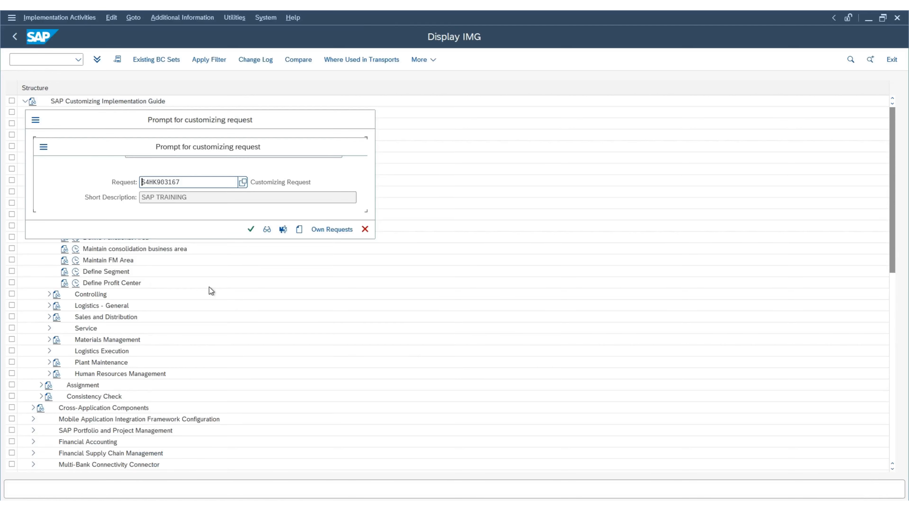
click(250, 230)
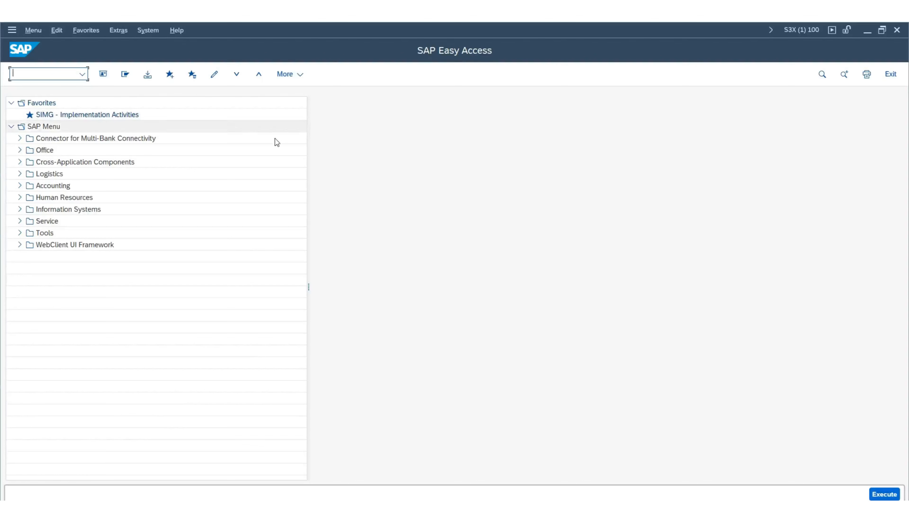
Open the implementation guide from the favorites and expand Enterprise Structure, Definition, Logistics - General
double_click(83, 116)
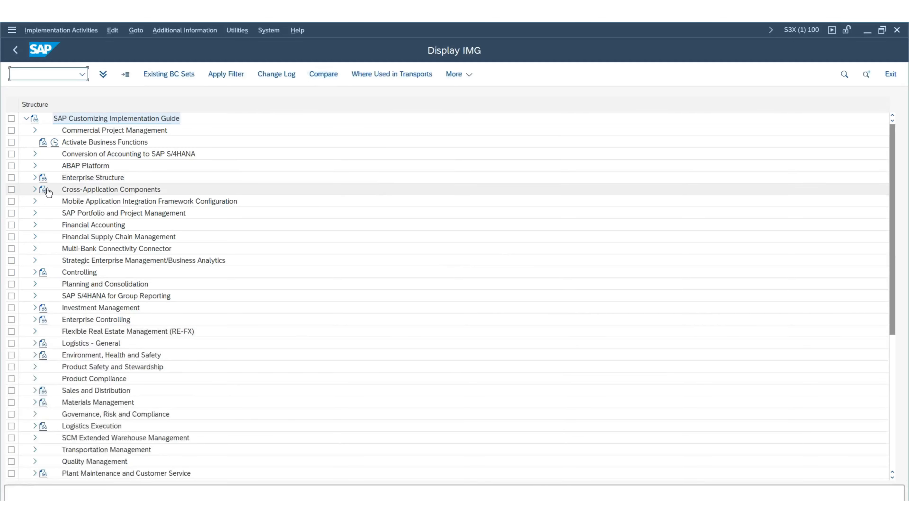
click(35, 178)
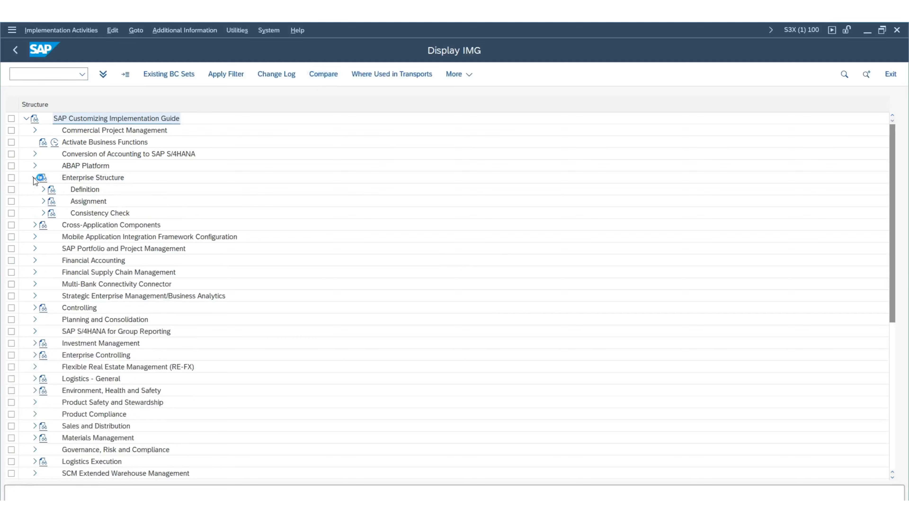
click(43, 190)
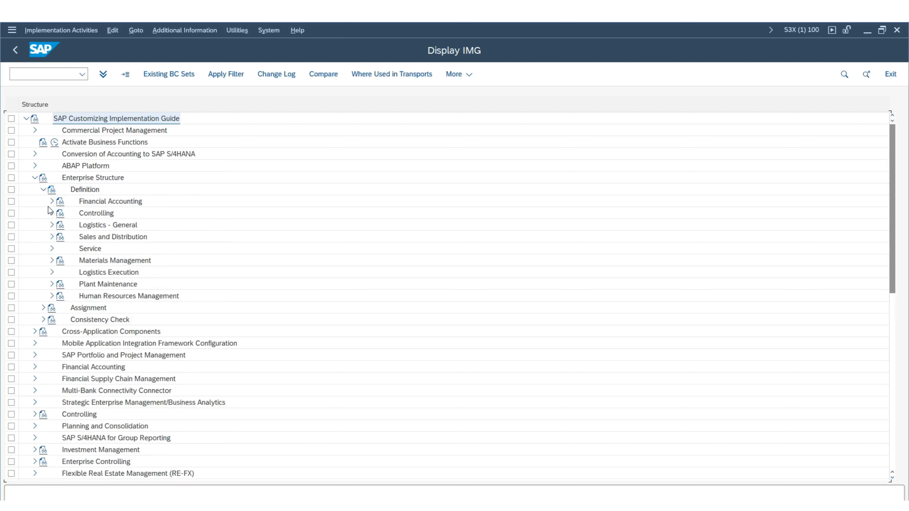
click(52, 225)
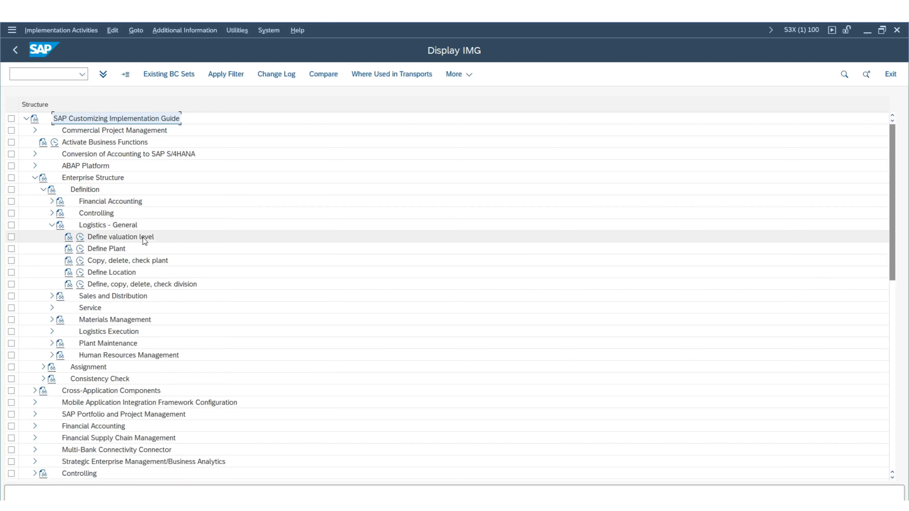
Check the Define valuation level activity and read the documentation of Define Plant
click(80, 238)
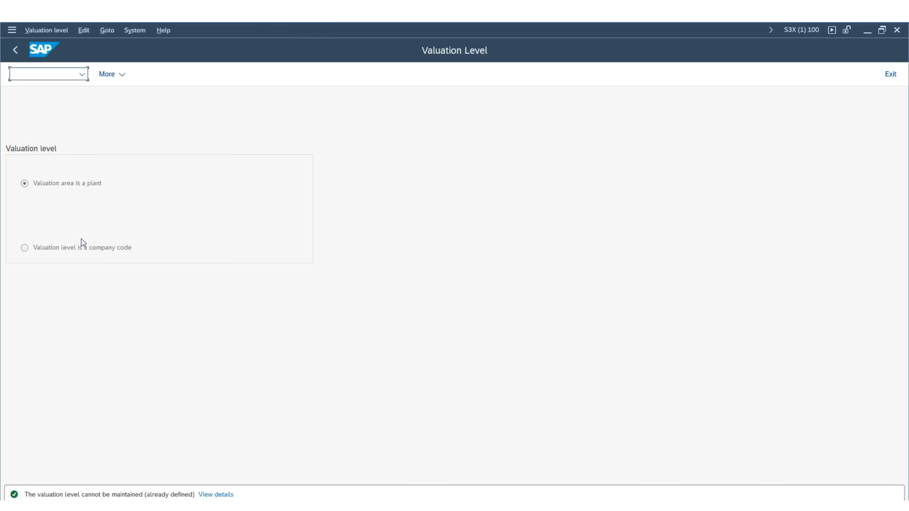
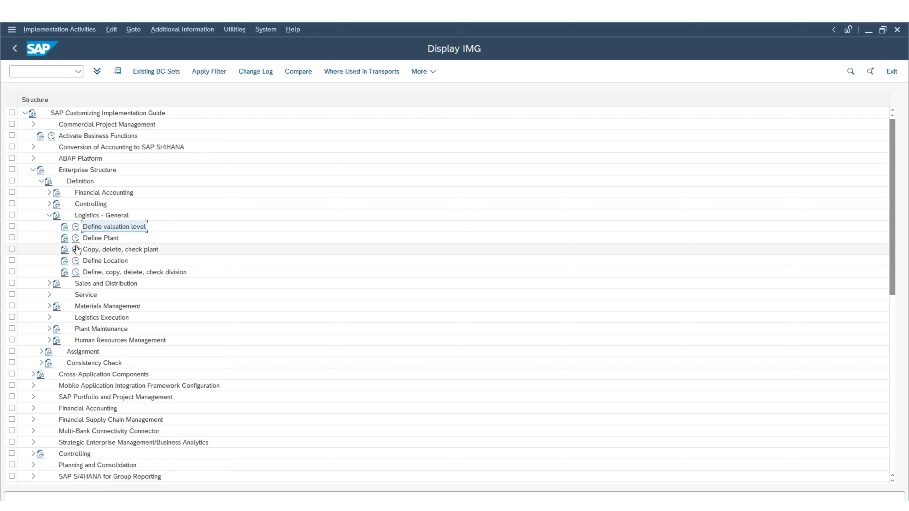
click(64, 237)
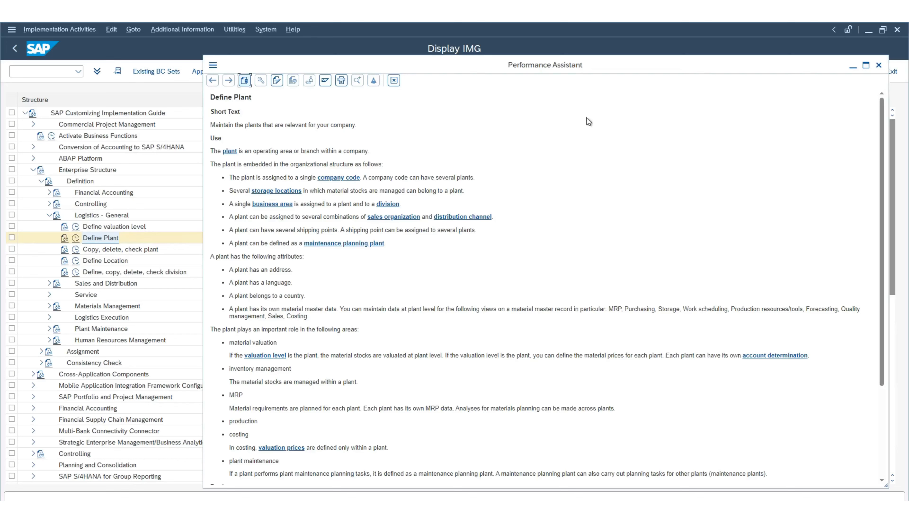
click(878, 65)
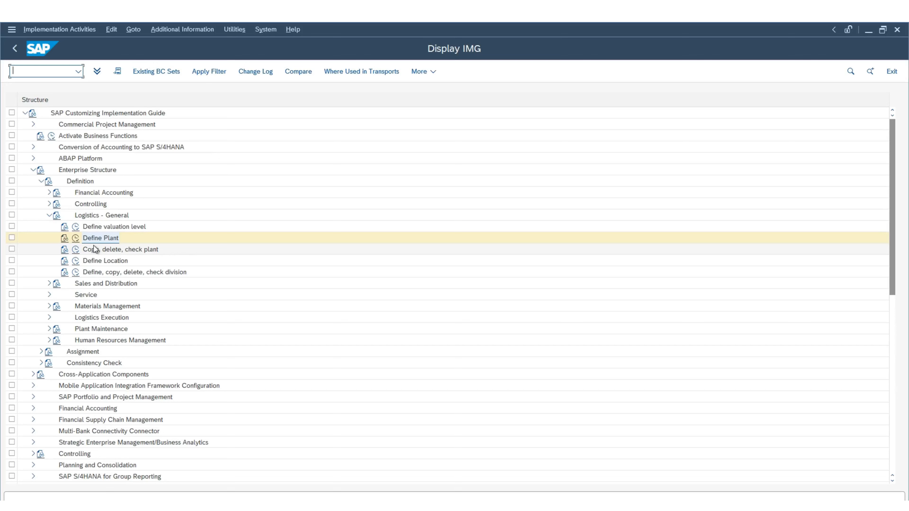
Open the Define Plant activity and create a new plant US01 with Name 1 "Cupertino Plant - US"
click(75, 239)
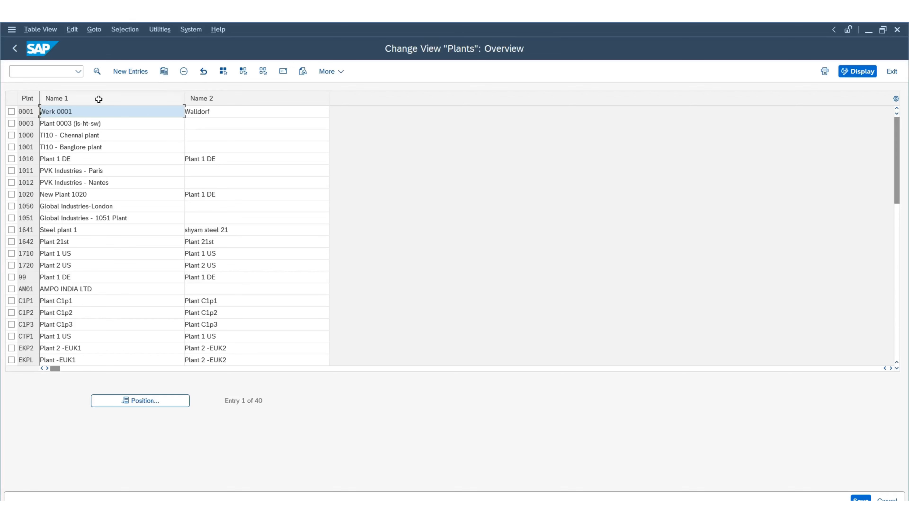
click(132, 70)
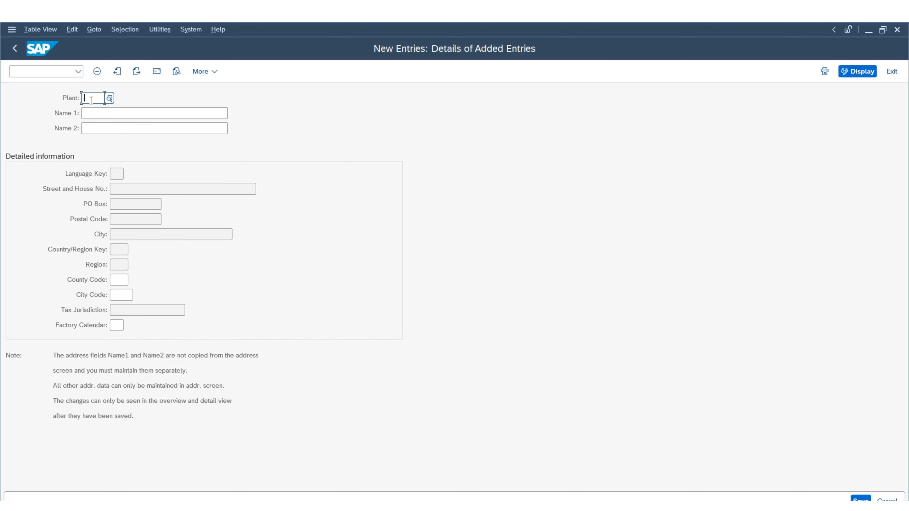
key(Caps_Lock)
text(US)
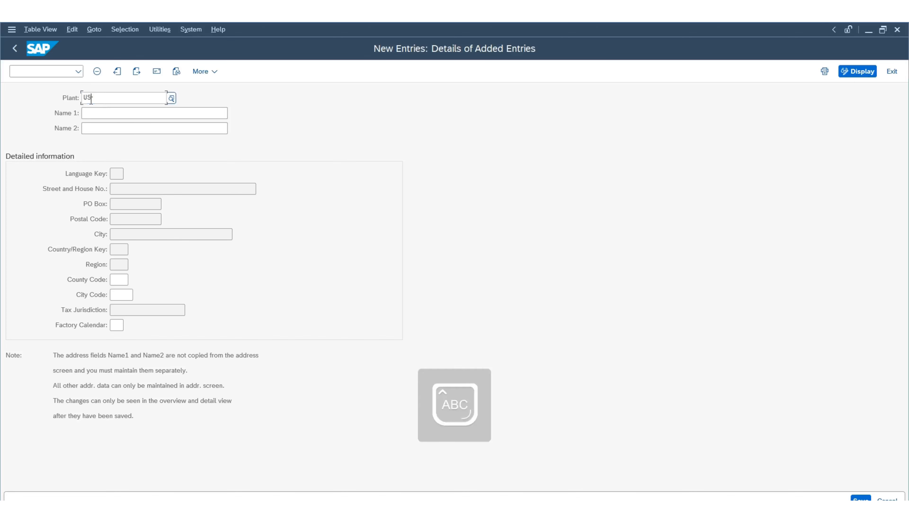
key(Return)
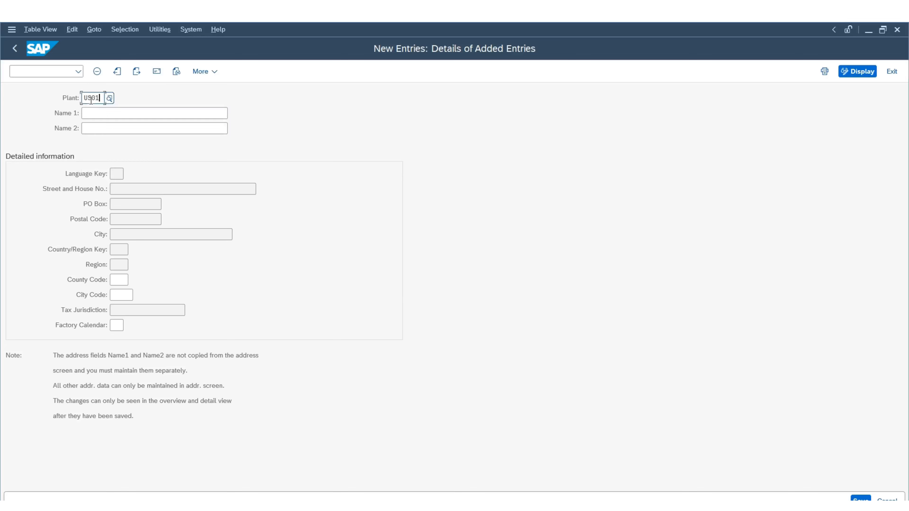
key(Tab)
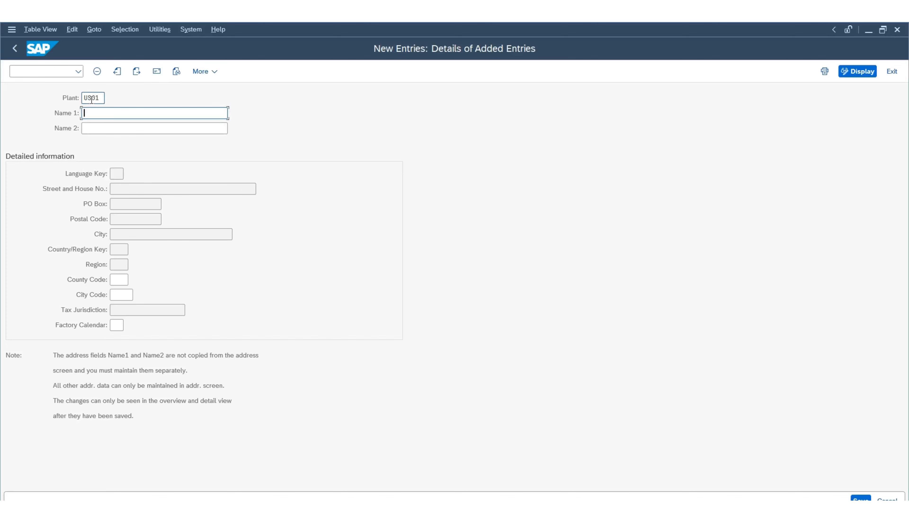
text(cUP)
key(Down)
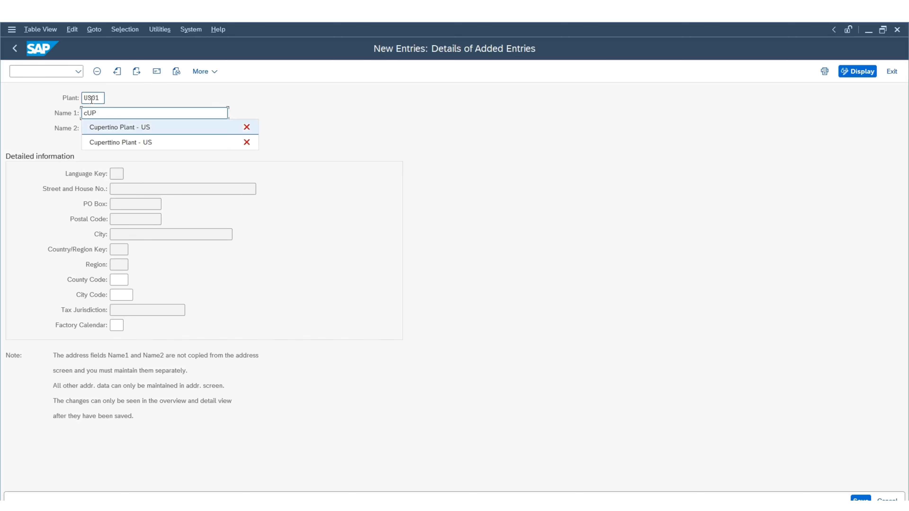
key(Return)
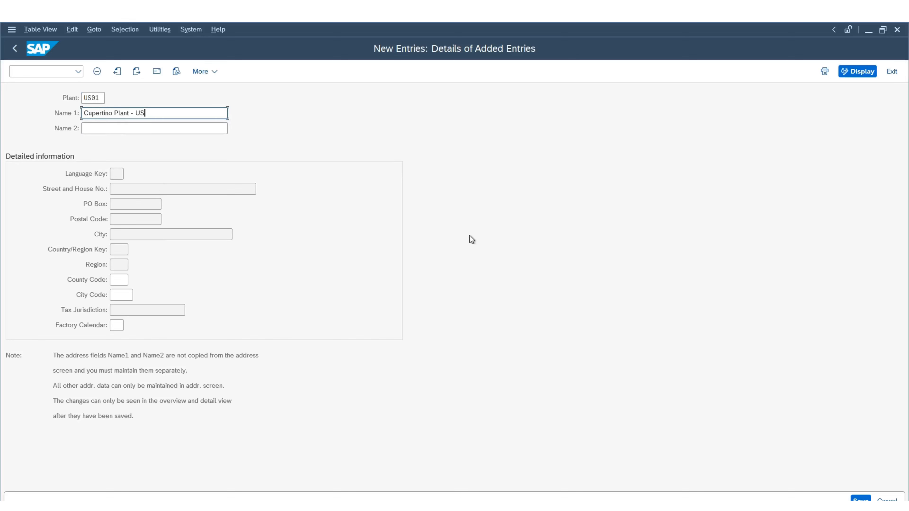
Copy the plant's Name 1 text and open the address details of plant US01
drag(150, 113, 1, 102)
key(ctrl+c)
click(159, 72)
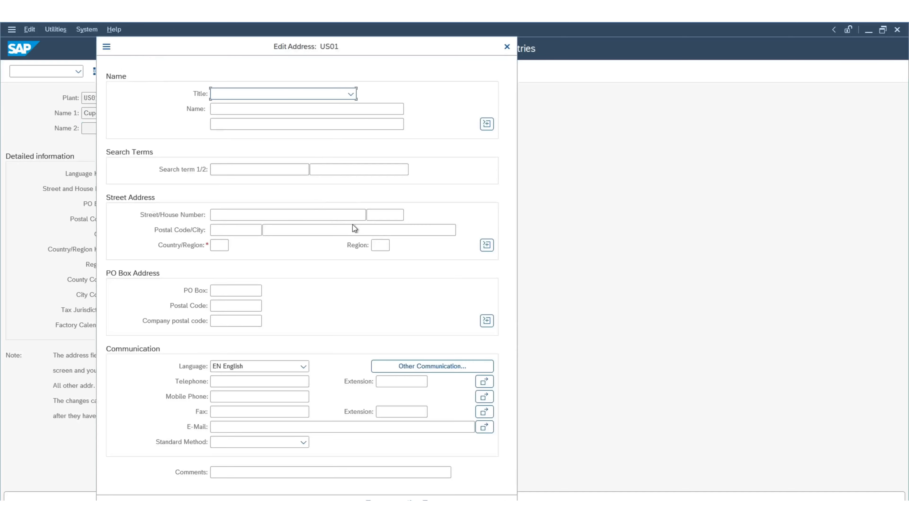
Set the title of plant US01's address to Company and its name to "Cupertino Plant - US" from the copied text
click(350, 93)
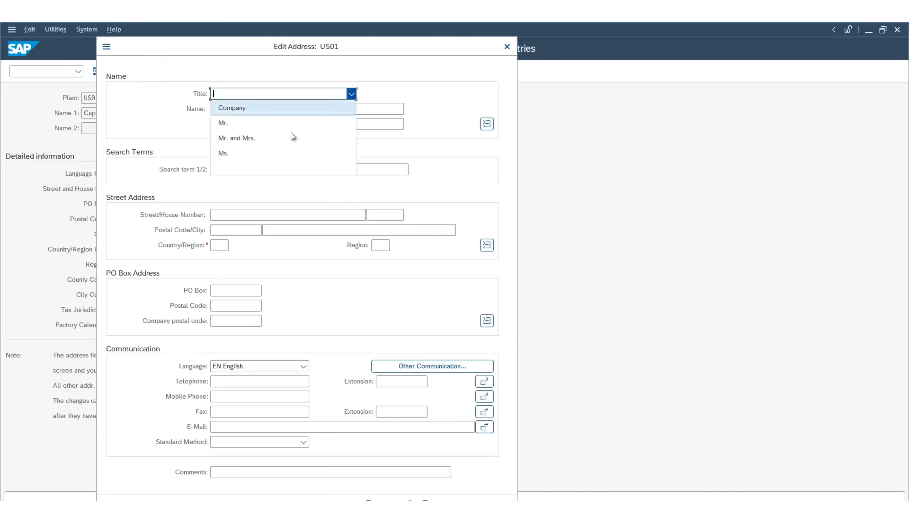
click(250, 108)
click(253, 111)
key(ctrl+v)
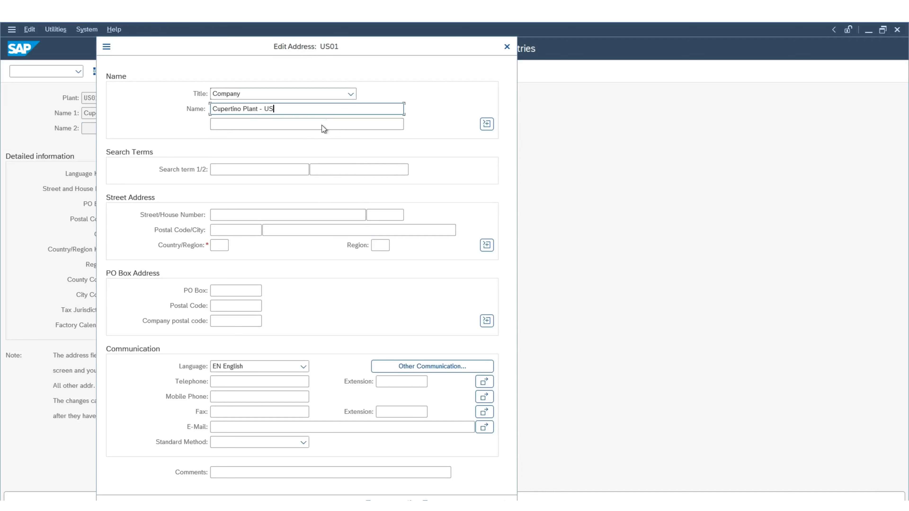
click(253, 124)
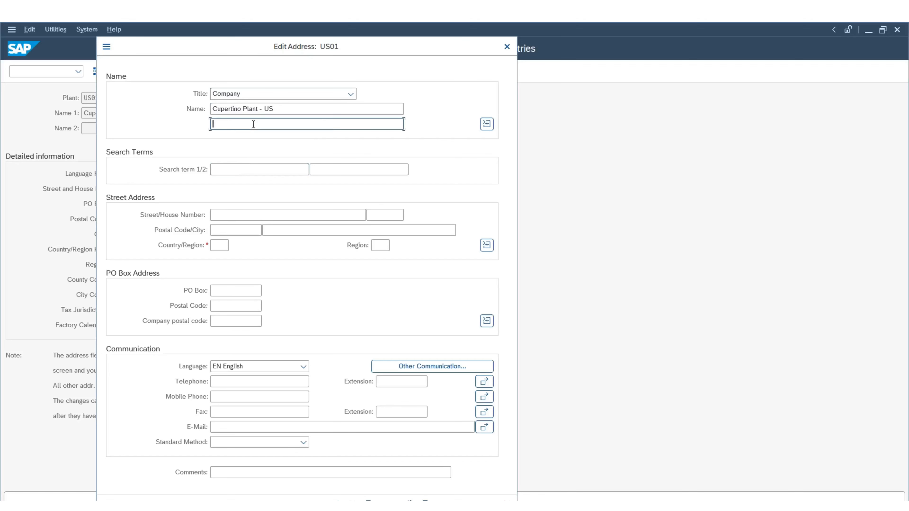
Enter US and 01 as the two search terms in plant US01's address
click(237, 171)
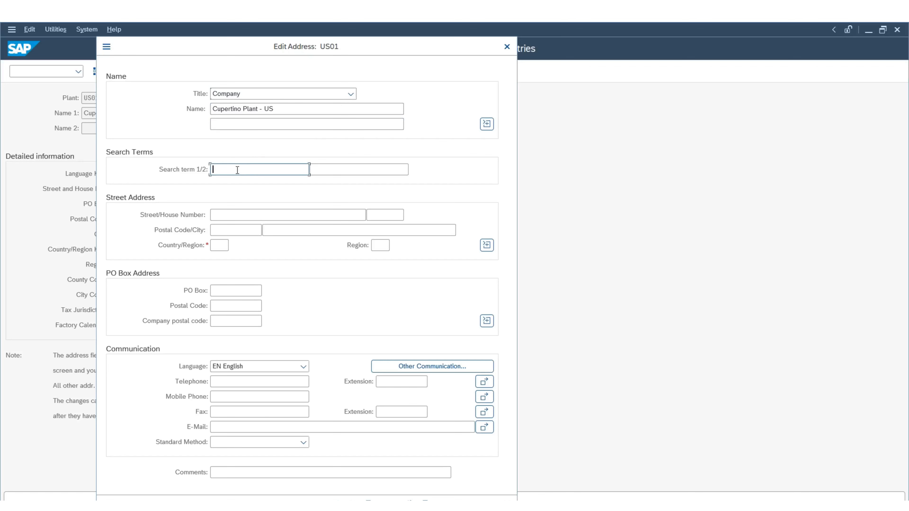
text(US)
key(Tab)
text(01)
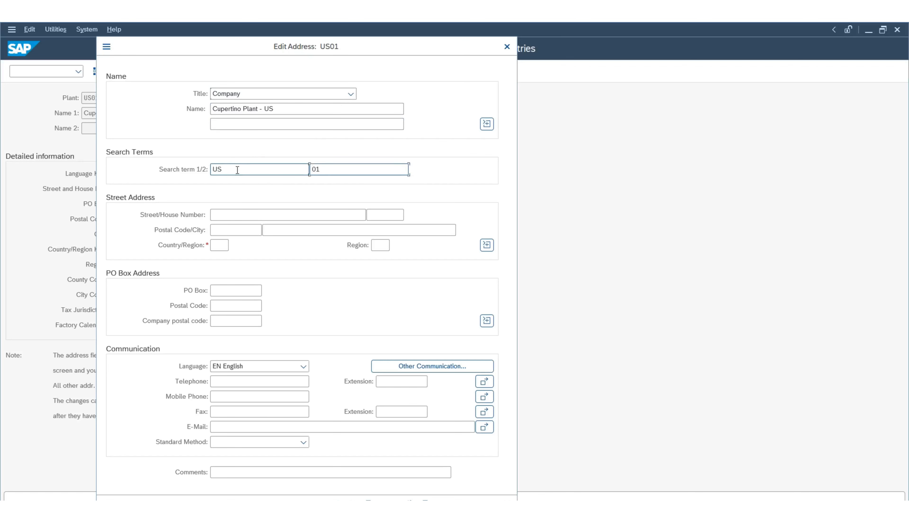
key(Tab)
double_click(267, 171)
key(Tab)
Fill in the street and the house number in plant US01's street address
click(221, 213)
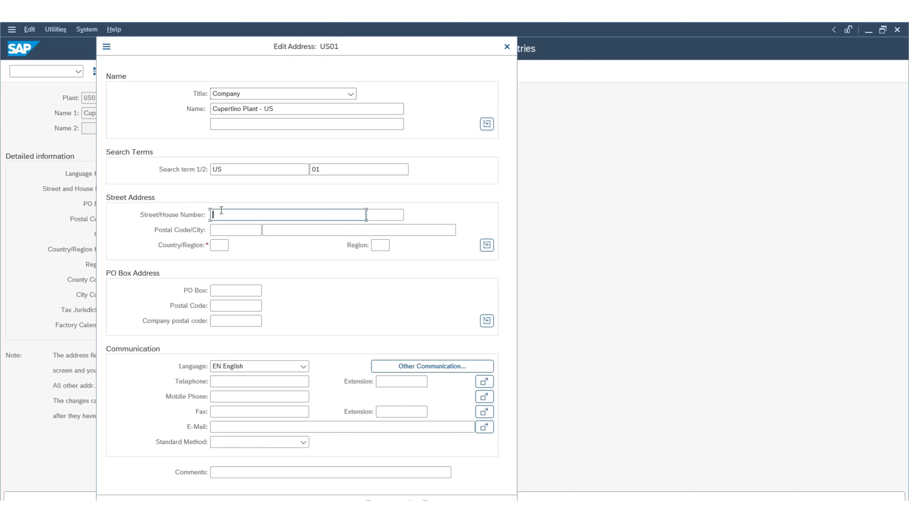
key(Caps_Lock)
text(789 Silicon avenue)
key(Tab)
text(101)
key(Tab)
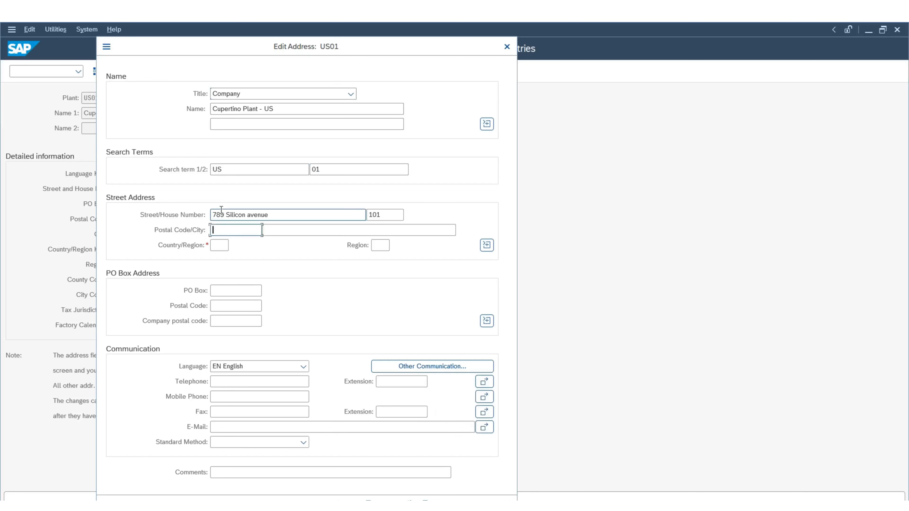
Fill in plant US01's postal code from the suggested entries and set its city to Cupertino City
text(7)
key(BackSpace)
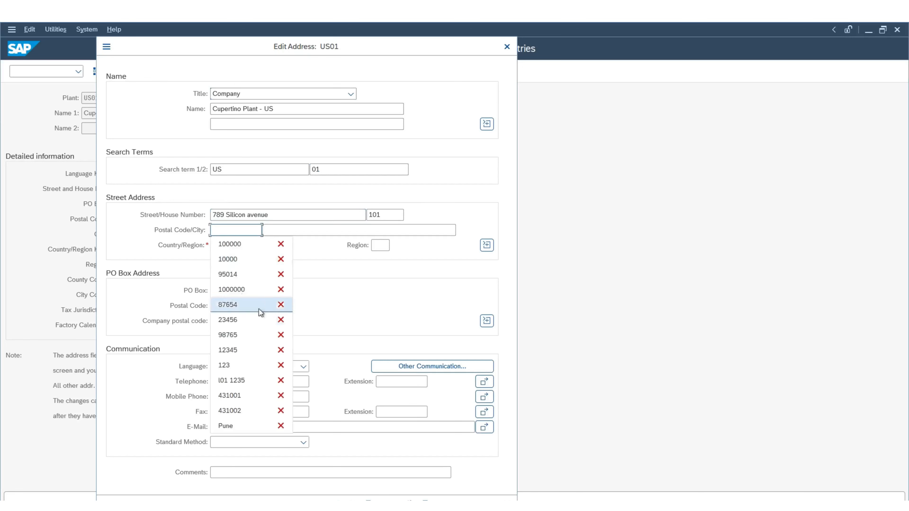
click(255, 276)
click(325, 230)
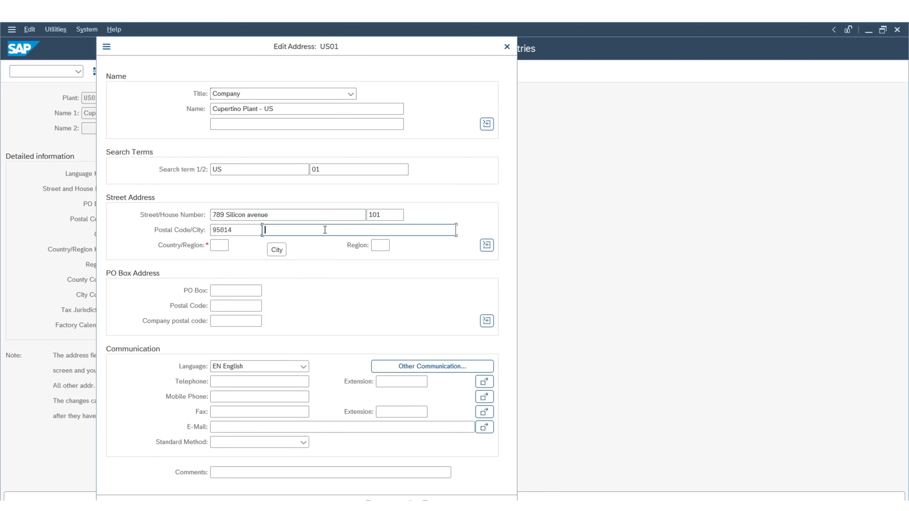
text(Cu)
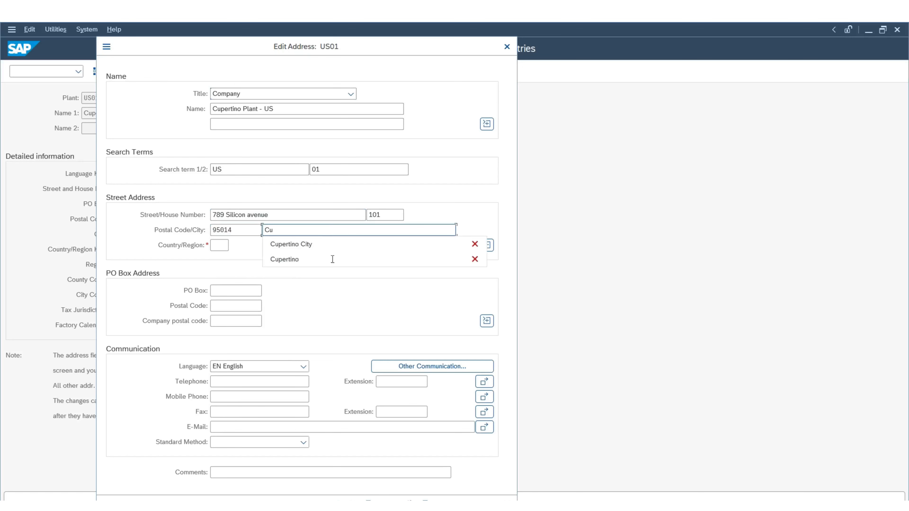
click(474, 258)
text(u)
click(356, 252)
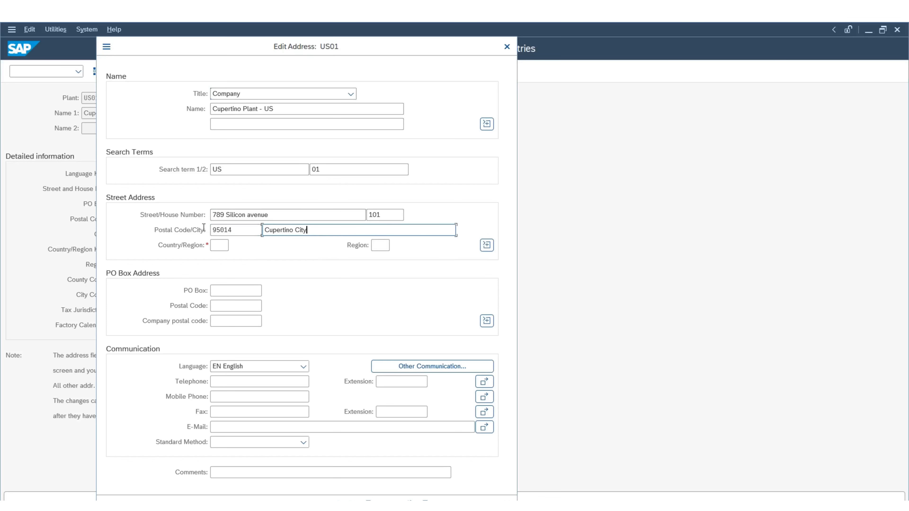
Set the country of plant US01's address to US and choose California (CA) as the region
click(219, 246)
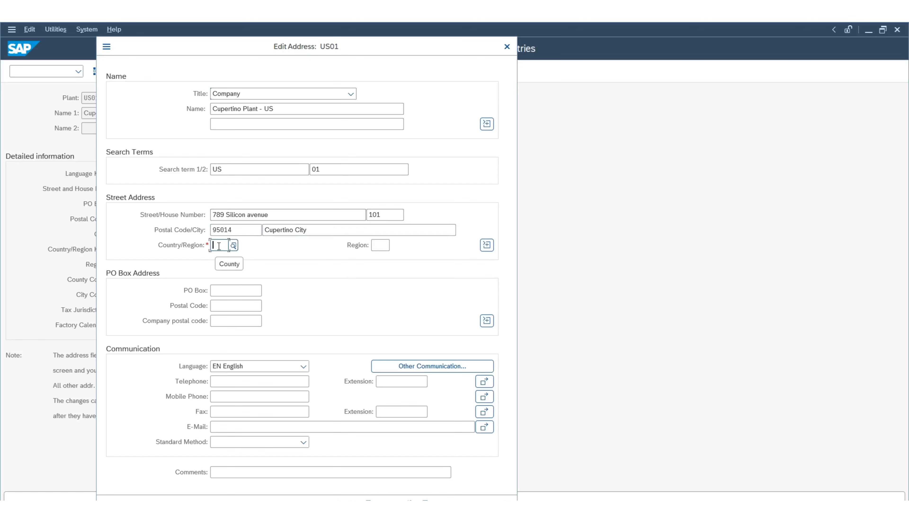
text(Us)
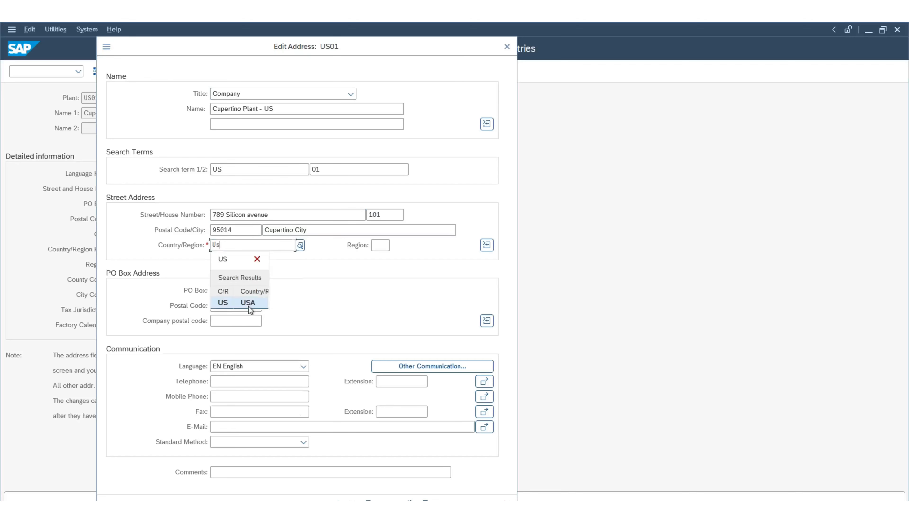
click(250, 303)
click(382, 246)
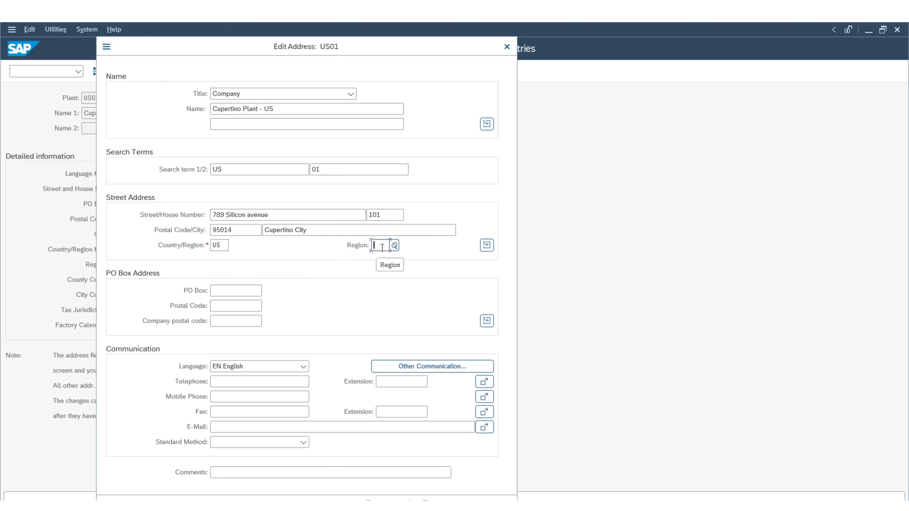
click(394, 245)
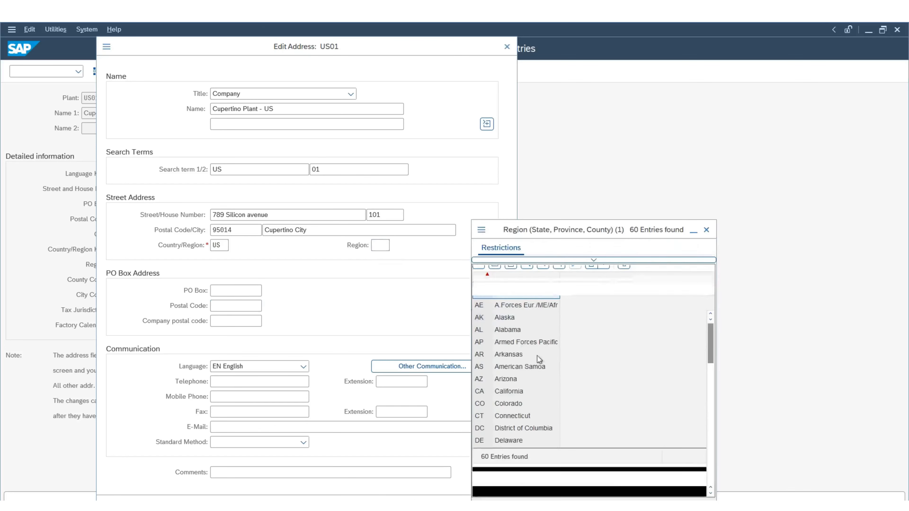
double_click(499, 416)
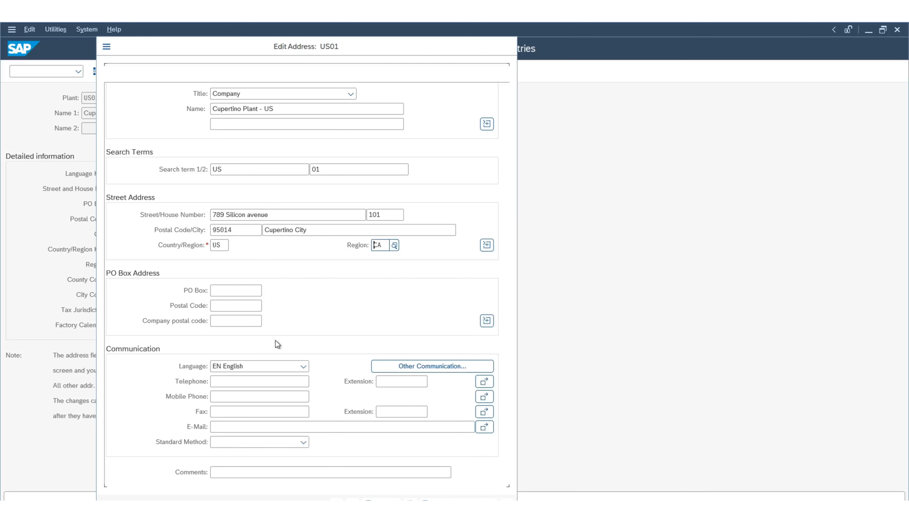
Confirm the address and save plant US01 in the proposed customizing request
click(294, 397)
key(Return)
click(861, 499)
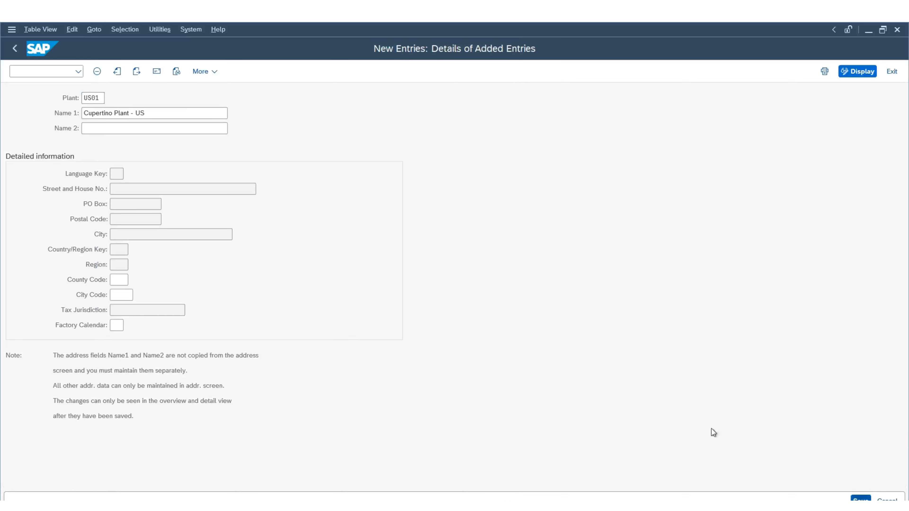
click(336, 502)
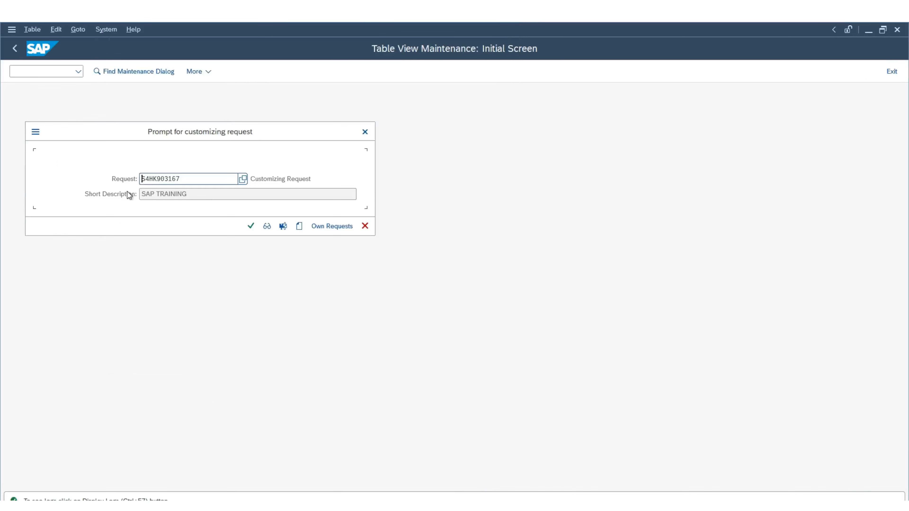
click(250, 226)
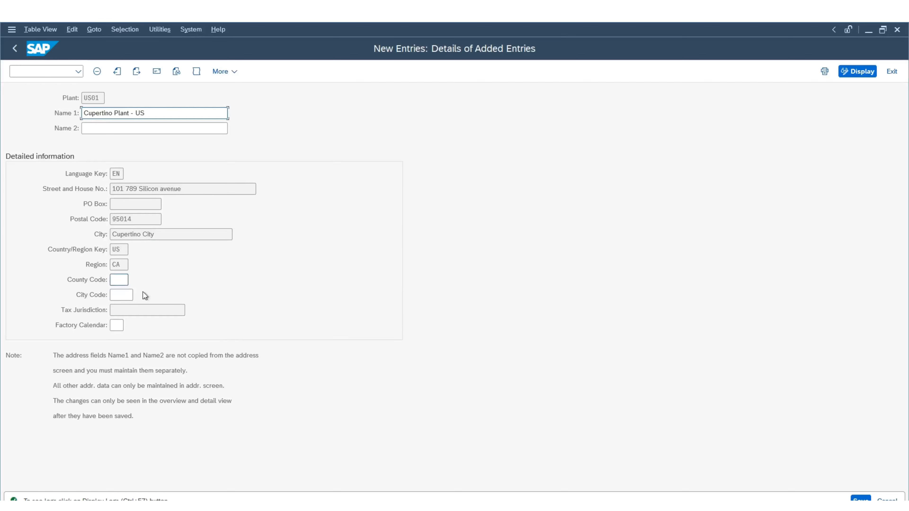
Set plant US01's factory calendar to US, save the plant and return to the plants overview
click(114, 325)
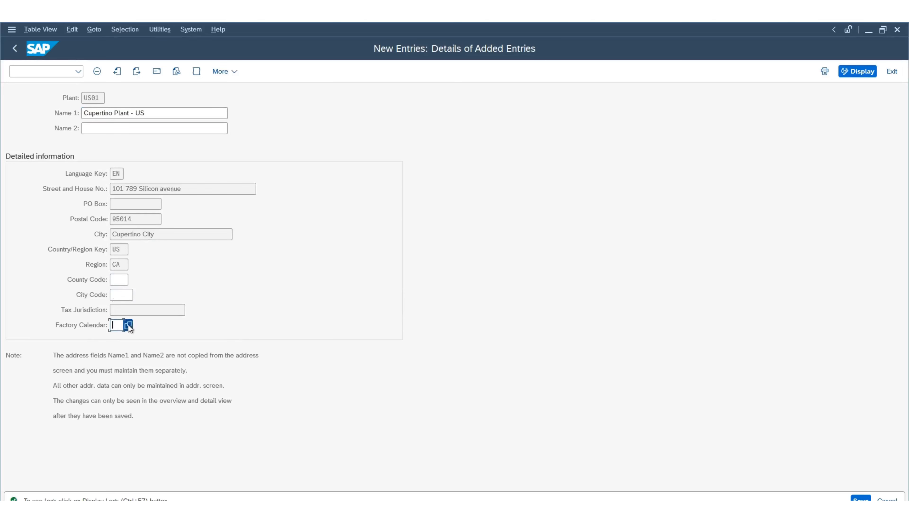
click(128, 326)
scroll(268, 361, down, 13)
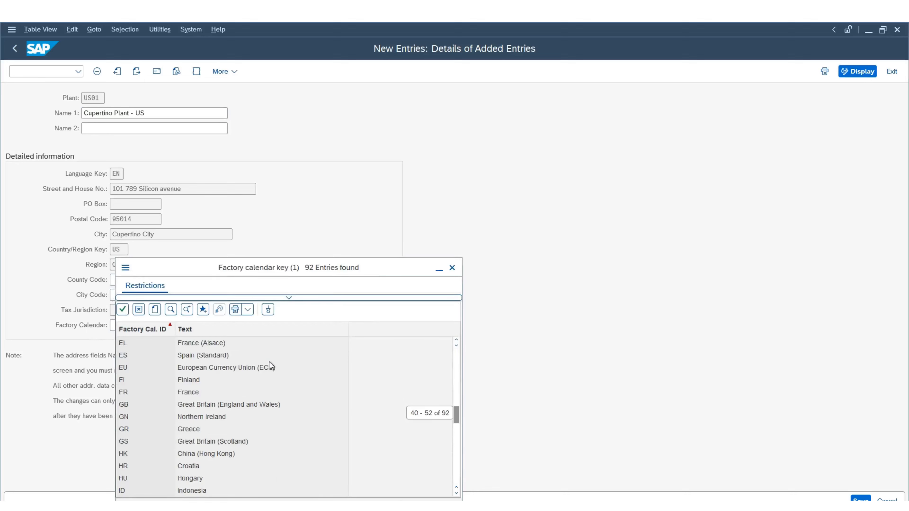
scroll(270, 361, down, 13)
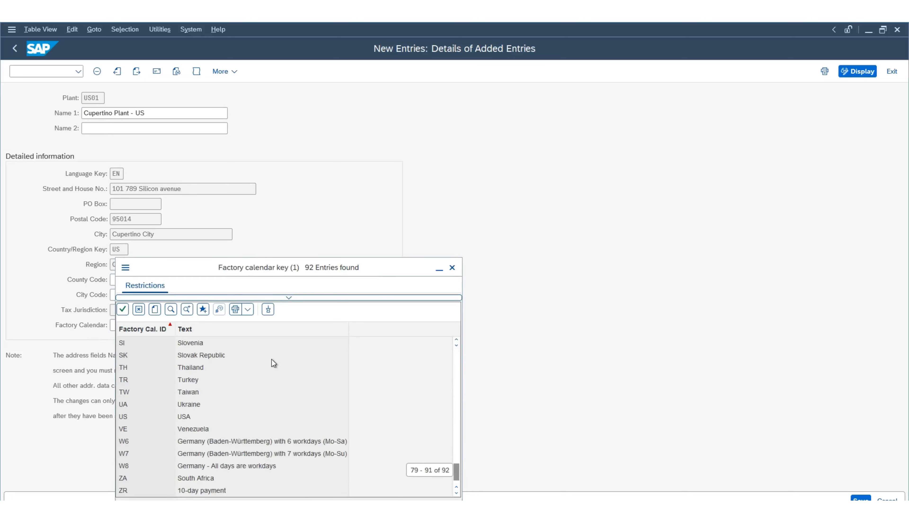
scroll(271, 359, down, 1)
click(138, 392)
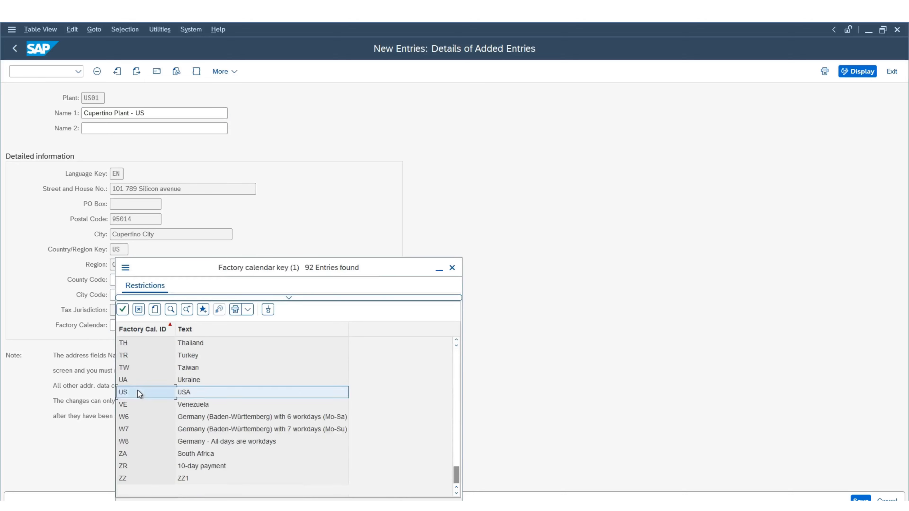
click(138, 391)
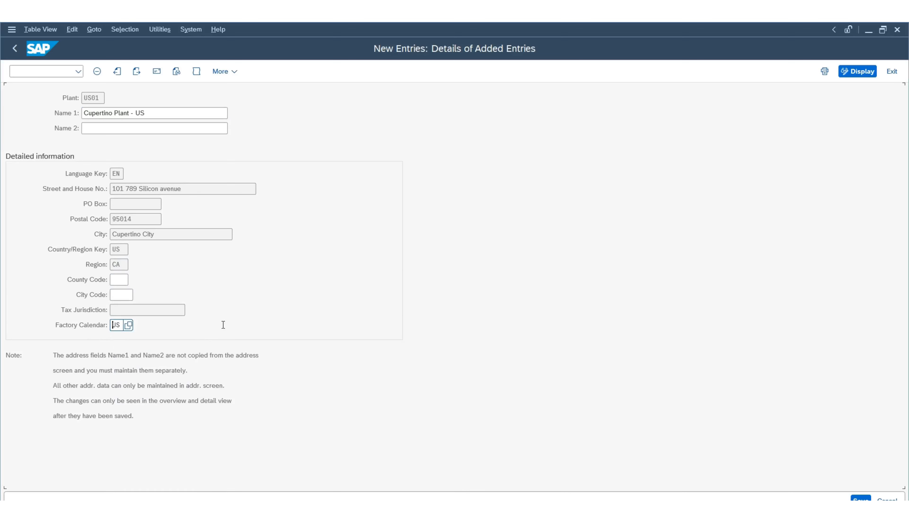
key(Return)
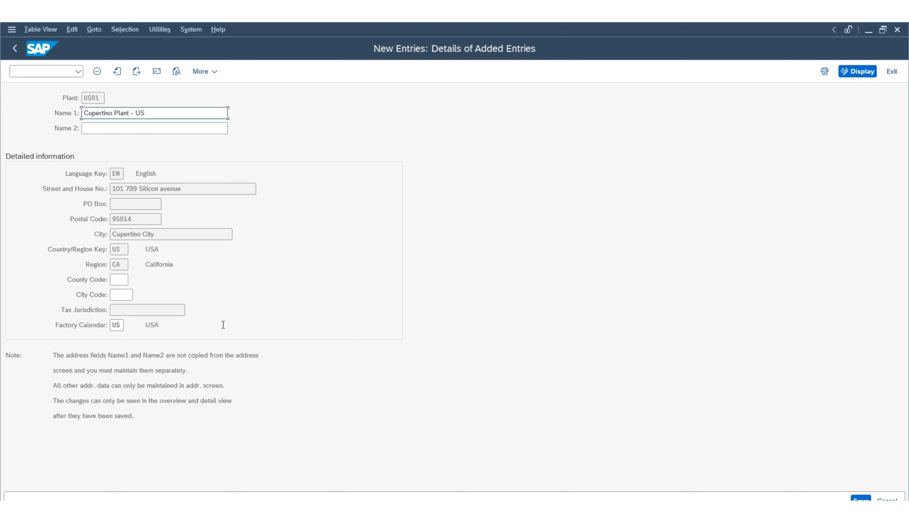
click(861, 499)
click(14, 48)
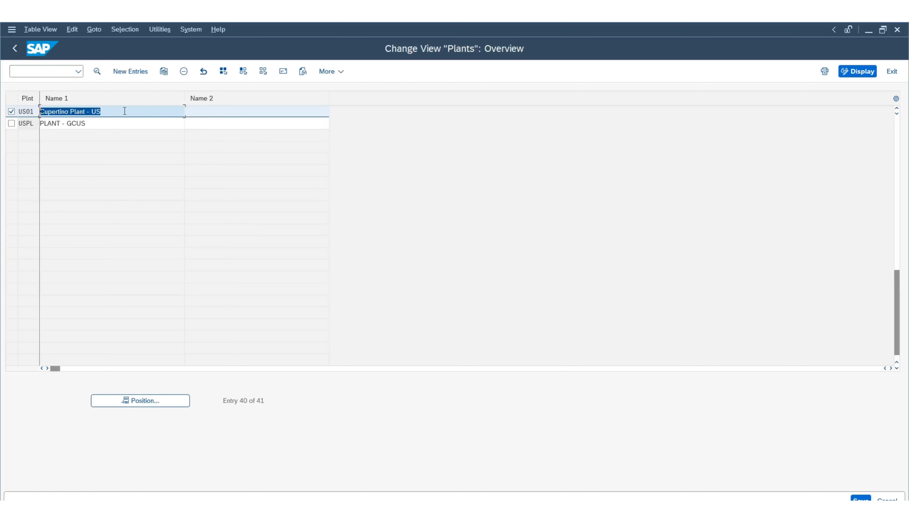
Copy plant US01 as new plant US02 with Name 1 "New york Plant - US"
click(162, 75)
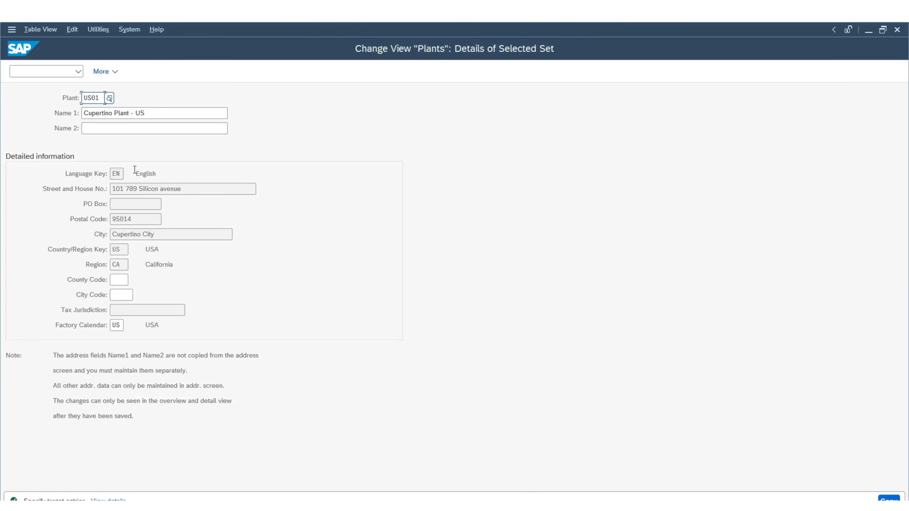
key(BackSpace)
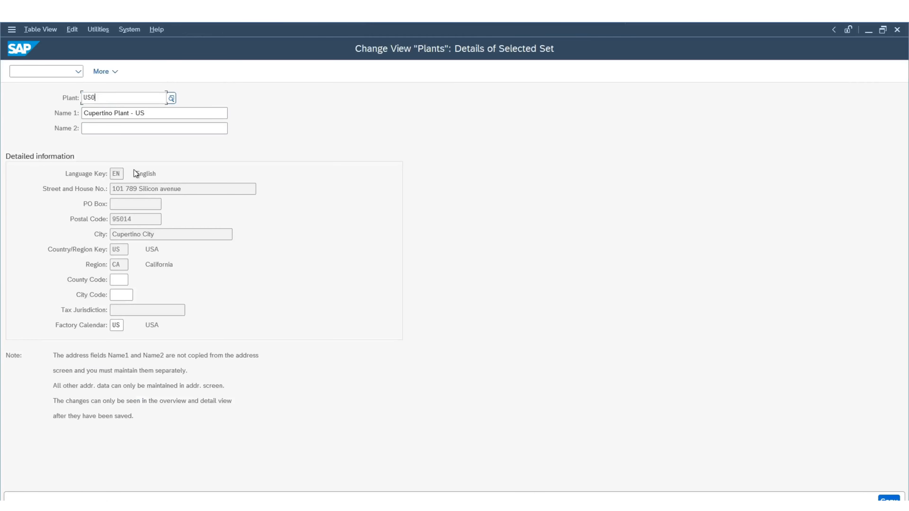
text(2)
key(Tab)
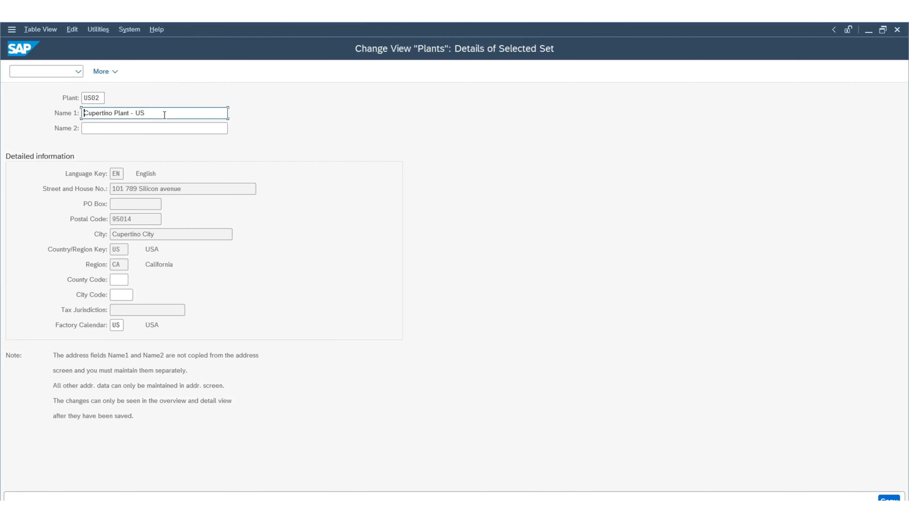
drag(163, 113, 1, 114)
key(Down)
key(Down)
key(Down)
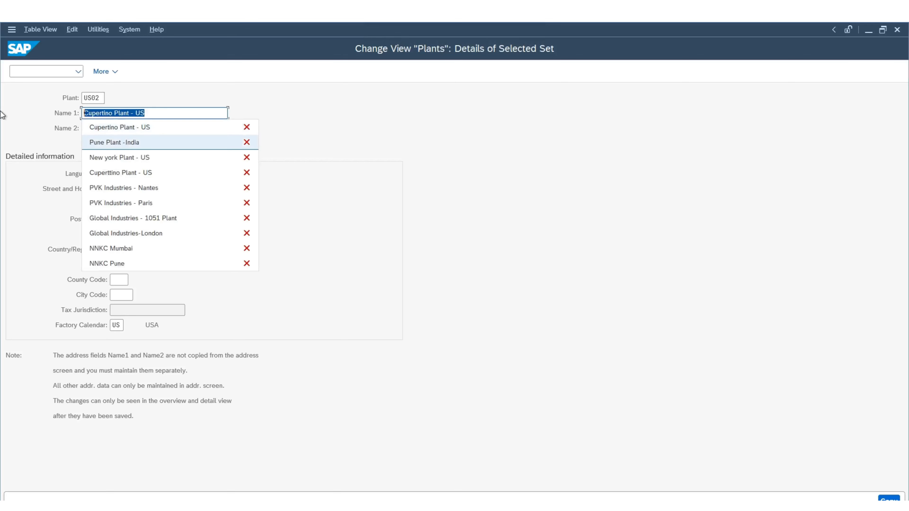
key(Return)
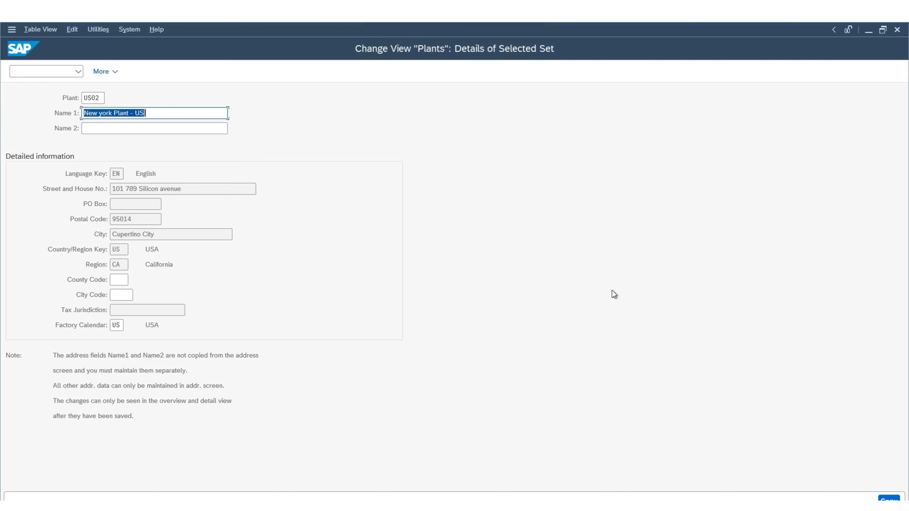
click(888, 498)
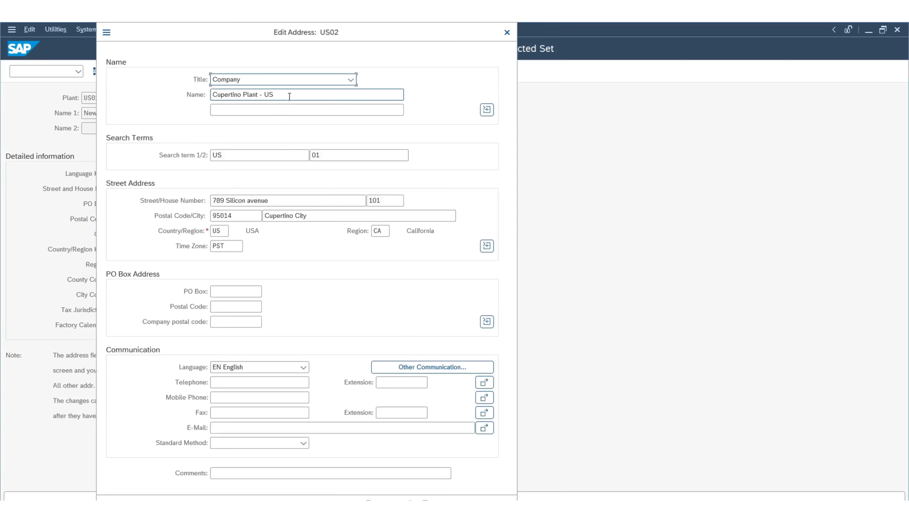
Set the name in plant US02's address to "New york Plant - US" and the second search term to 02
key(Tab)
key(Down)
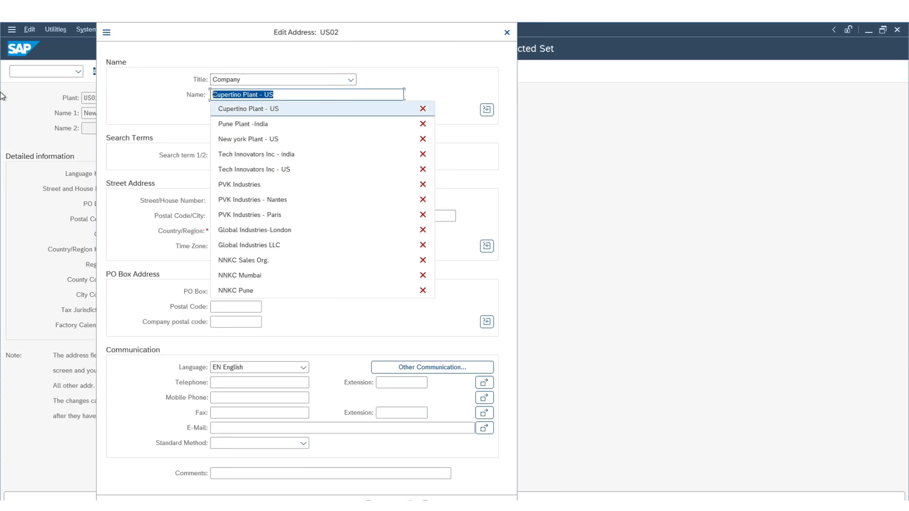
key(Down)
key(Down)
key(Return)
key(Tab)
key(Tab)
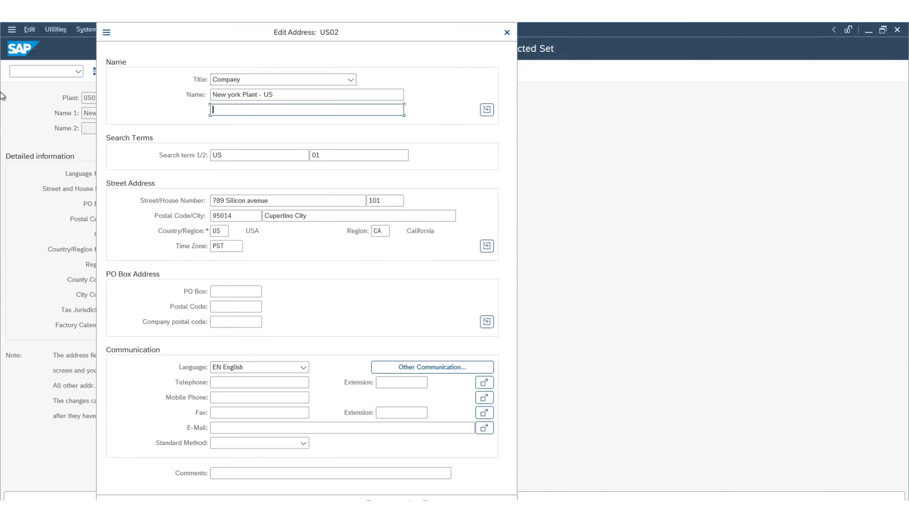
key(Tab)
key(Tab)
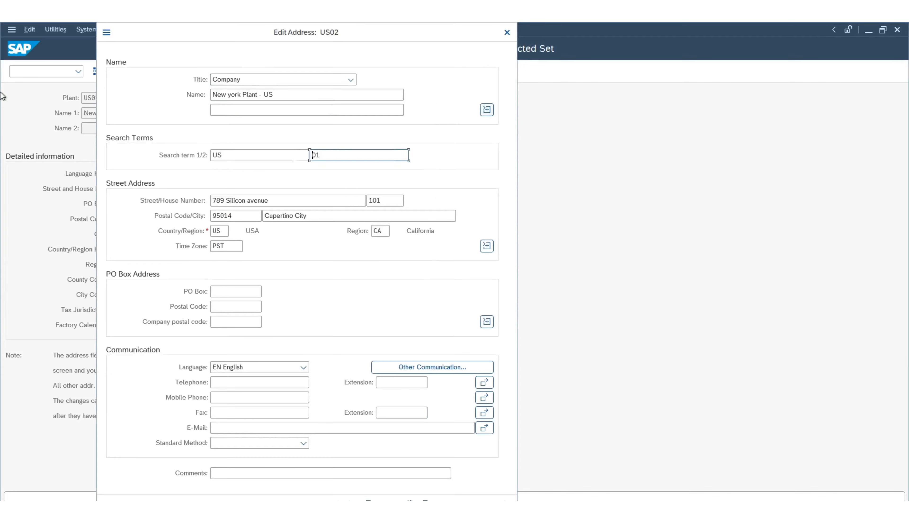
text(02)
key(Tab)
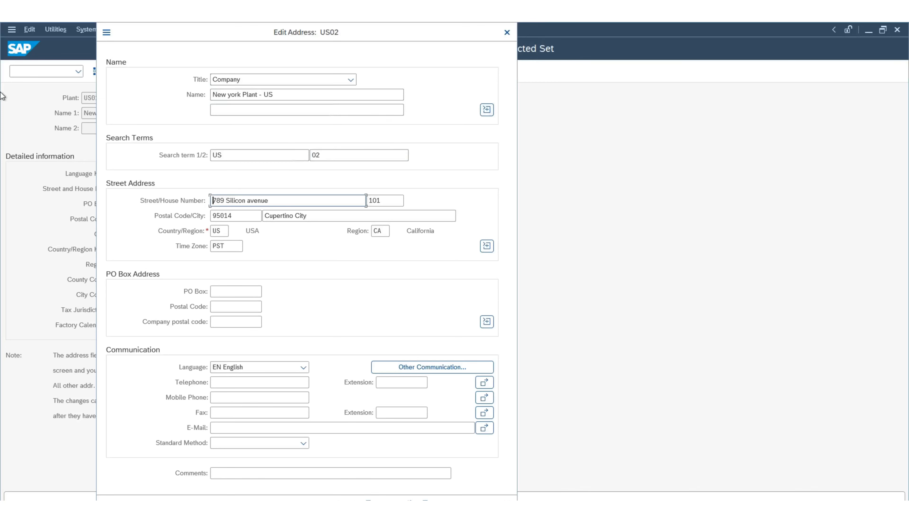
Replace the street name in plant US02's address with the New York plant's street
key(ctrl+a)
key(Down)
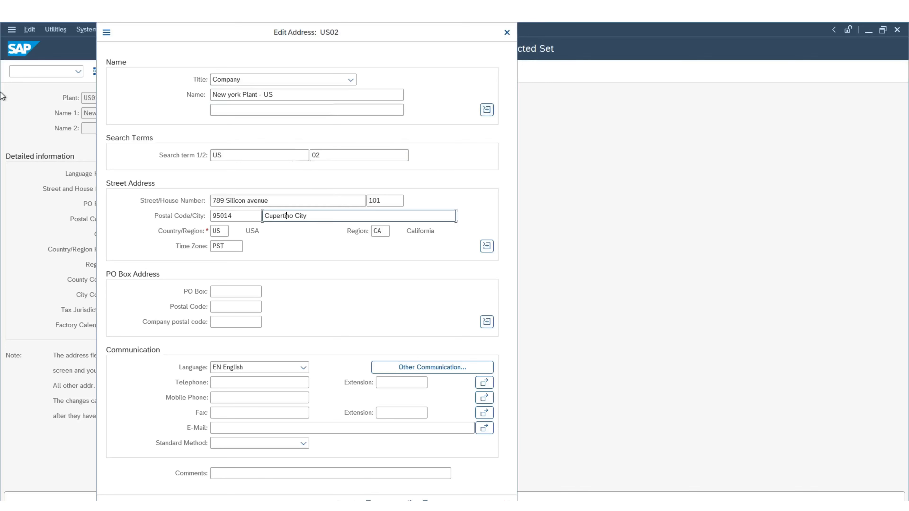
key(shift+Tab)
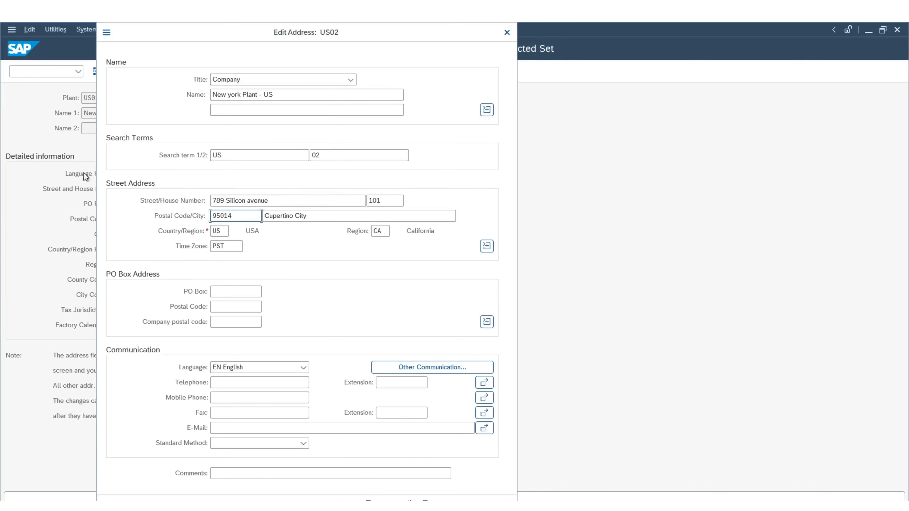
key(Up)
key(ctrl+a)
text(N)
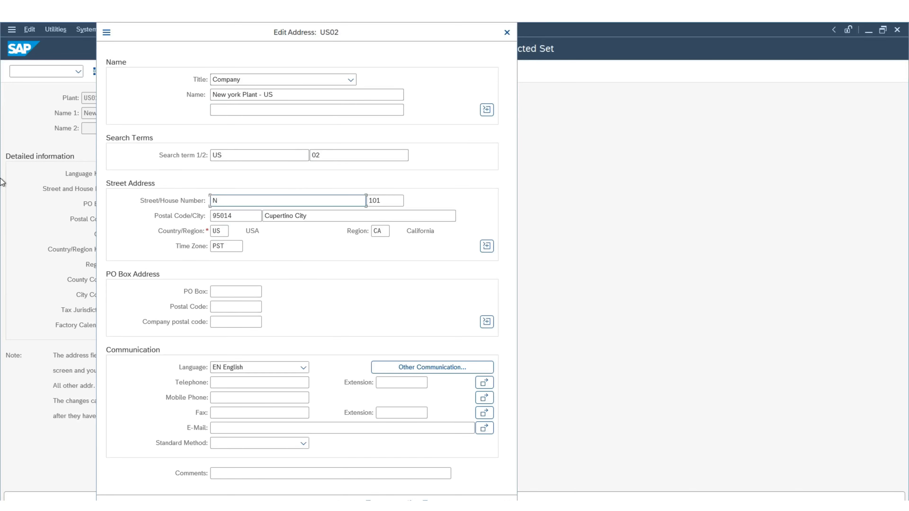
text(ew York Stre)
key(Tab)
key(Tab)
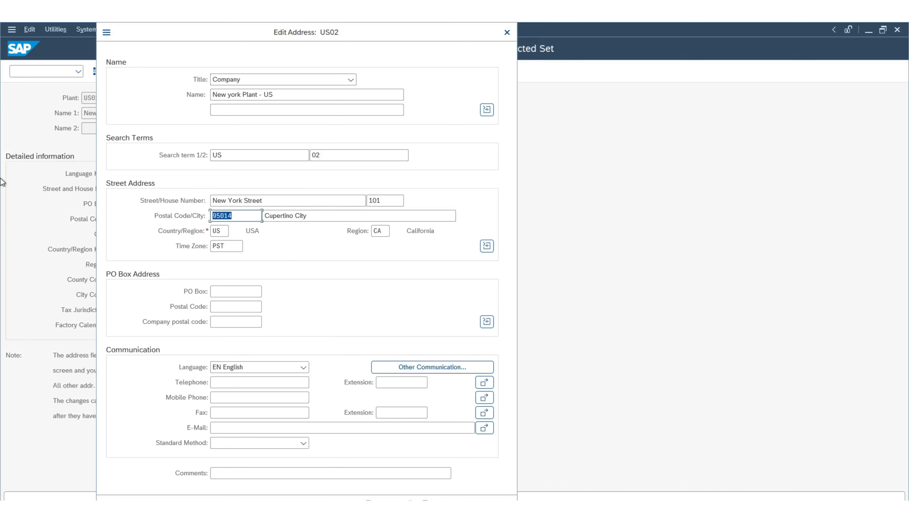
Enter the New York plant's postal code in US02's address and set the city to New York City
key(Down)
key(Down)
key(Down)
key(Down)
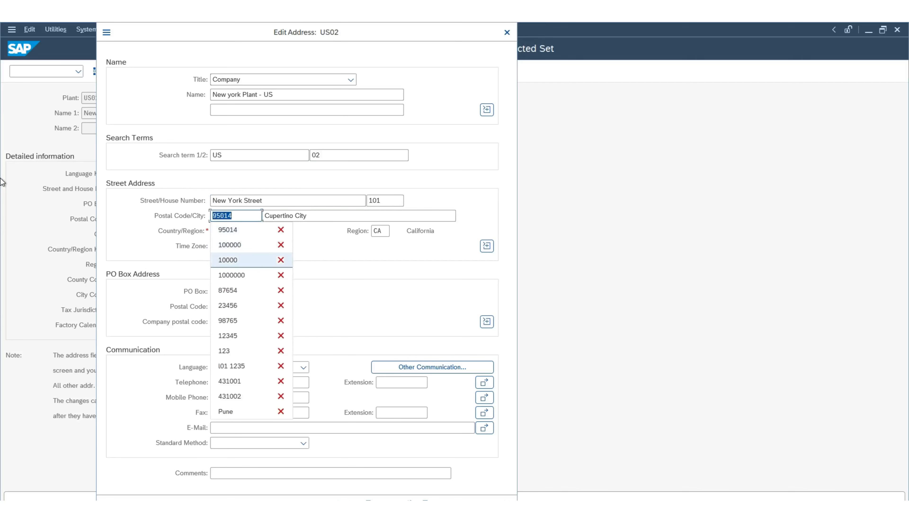
key(Tab)
key(ctrl+a)
key(BackSpace)
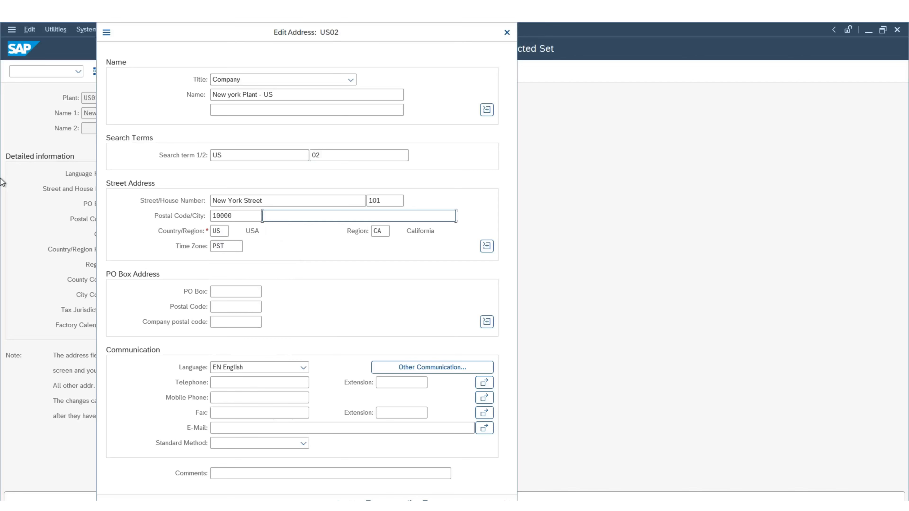
key(Down)
key(Down)
key(Down)
key(Down)
key(Down)
key(Up)
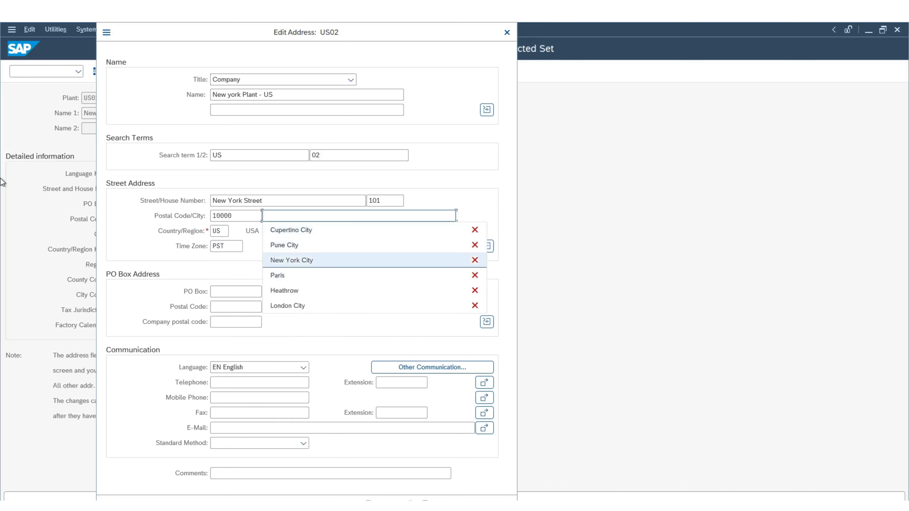
key(Tab)
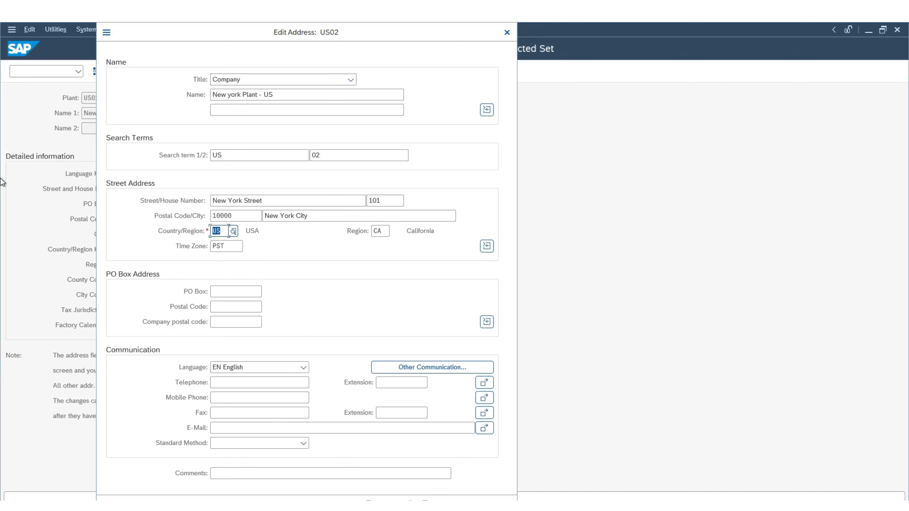
Set the region of plant US02's address to NY and confirm the address, accepting the time zone warning
key(Tab)
key(Down)
key(Down)
key(Down)
key(Down)
key(Down)
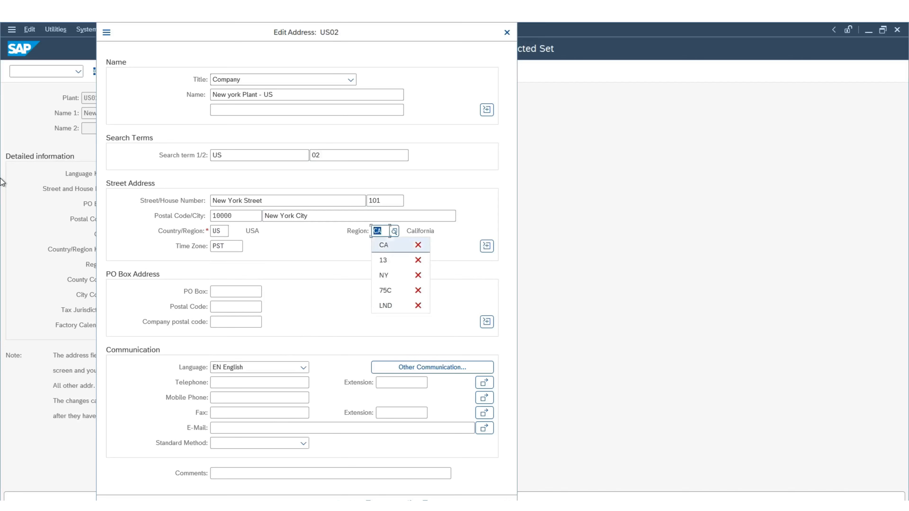
key(Up)
key(Return)
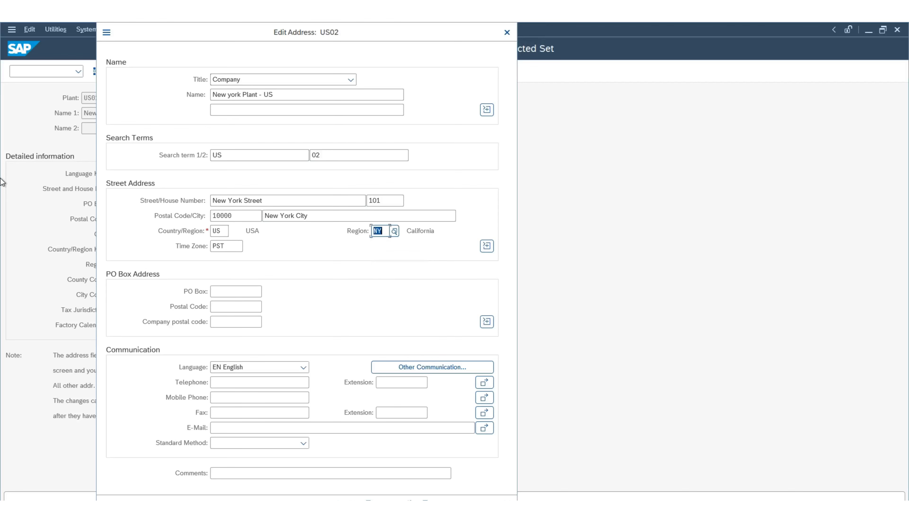
key(Return)
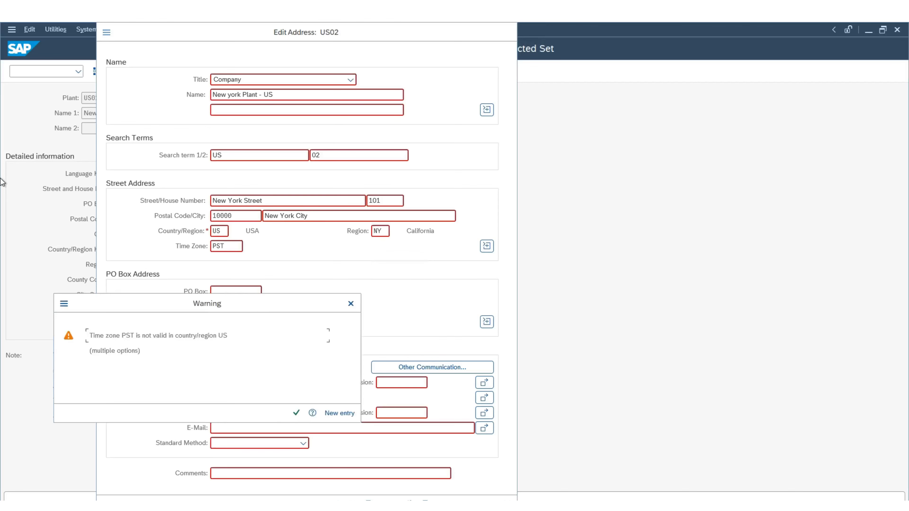
click(296, 412)
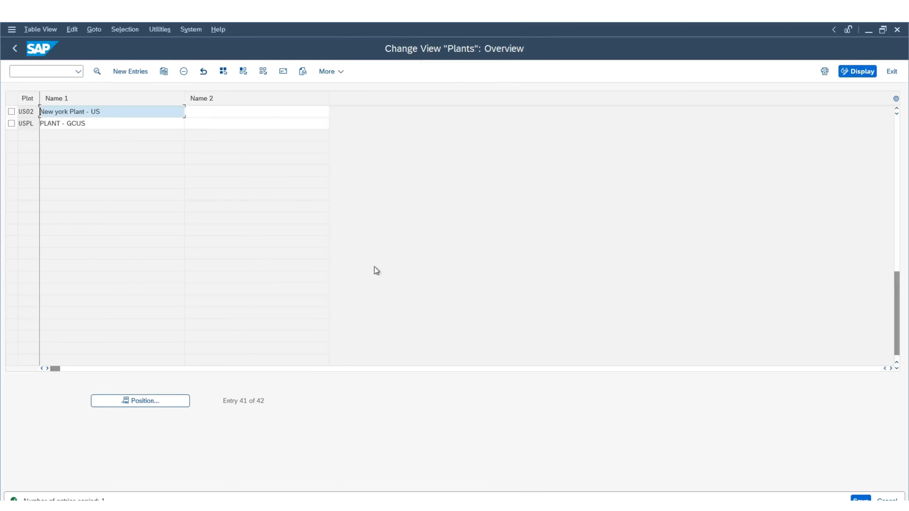
Clear the time zone in plant US02's address, save the plant and return to the plants overview
double_click(26, 112)
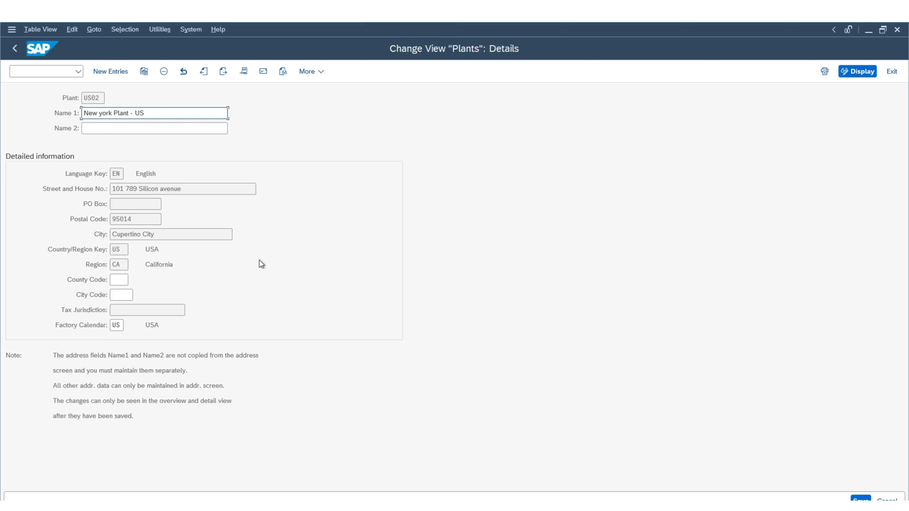
click(264, 72)
drag(228, 245, 1, 235)
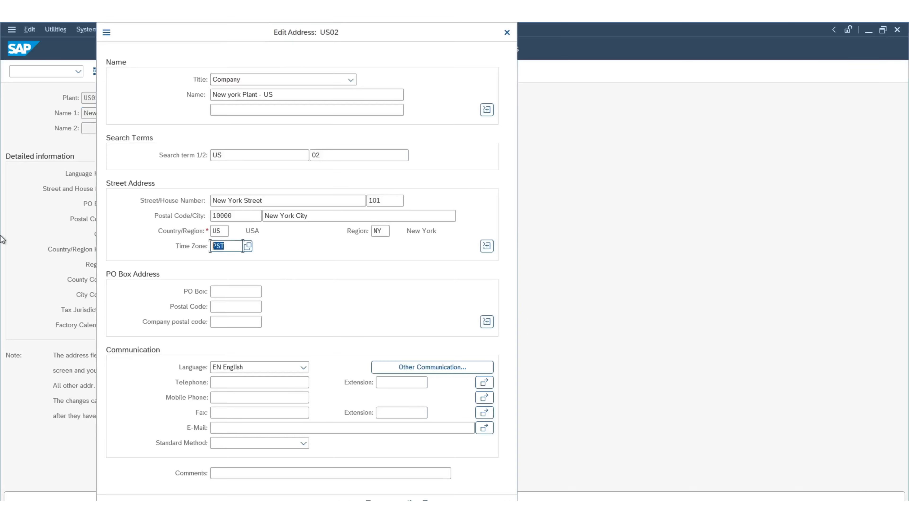
key(BackSpace)
key(Return)
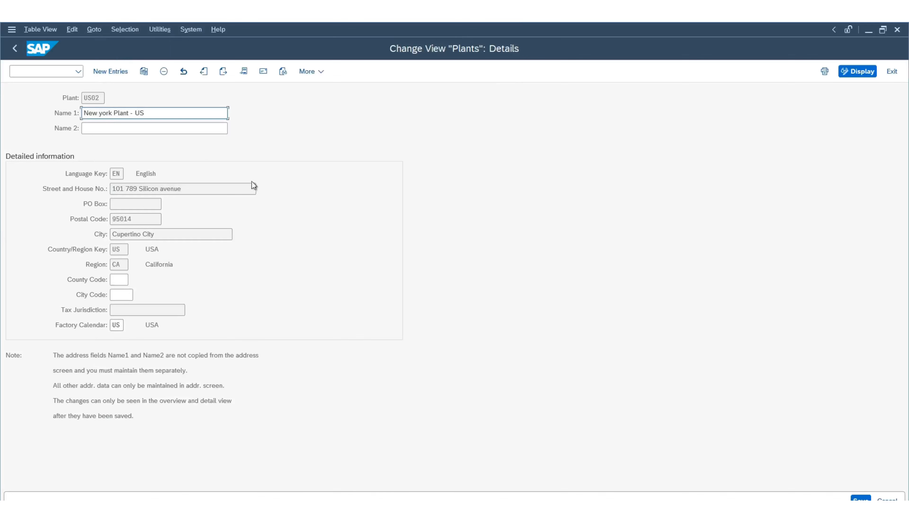
click(861, 499)
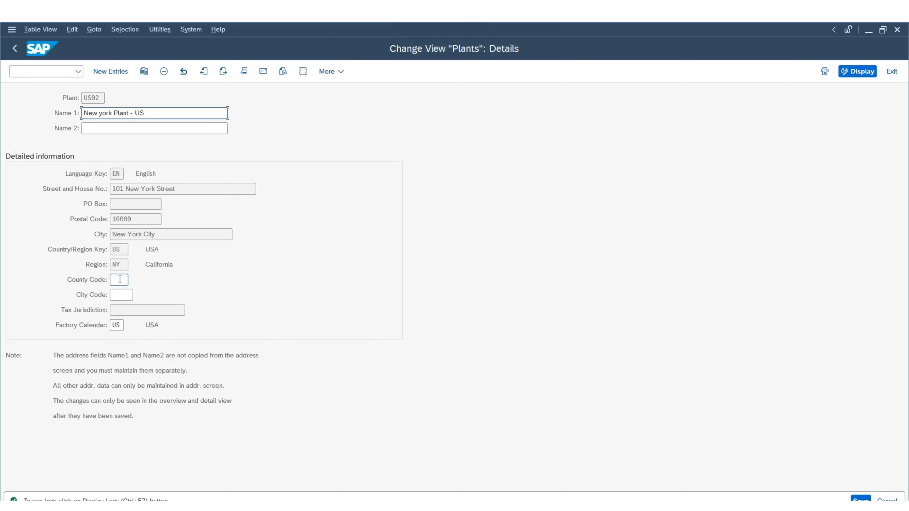
click(13, 53)
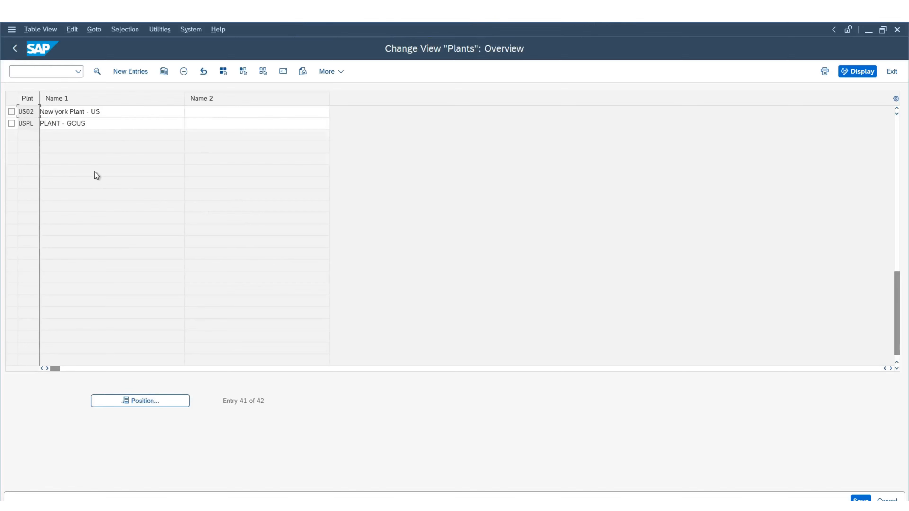
Mark plants US01, US02 and IN01 in the overview to review them, and return to the customizing structure
scroll(94, 171, up, 2)
scroll(94, 171, up, 2)
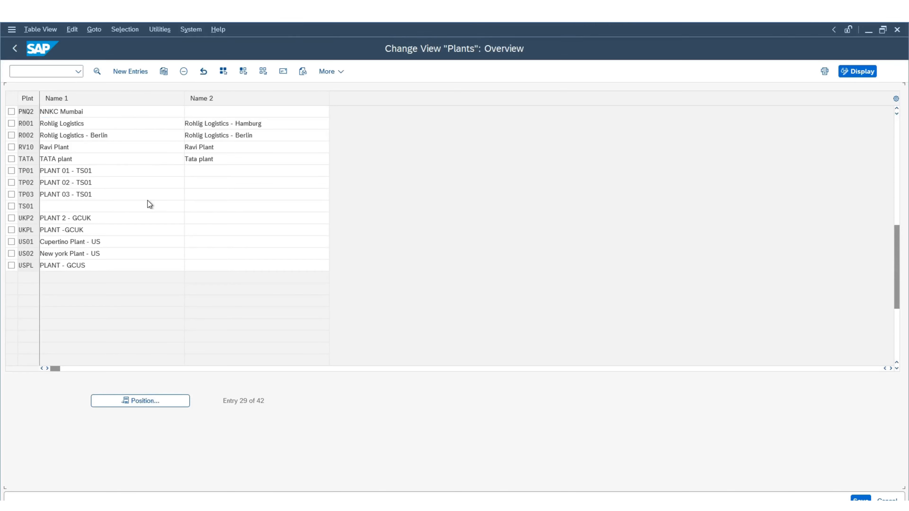
scroll(148, 201, up, 1)
click(11, 277)
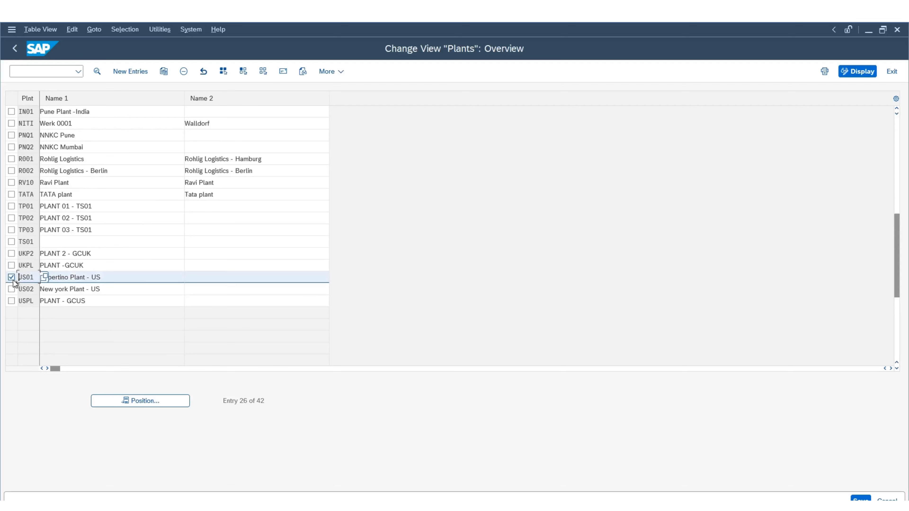
click(12, 289)
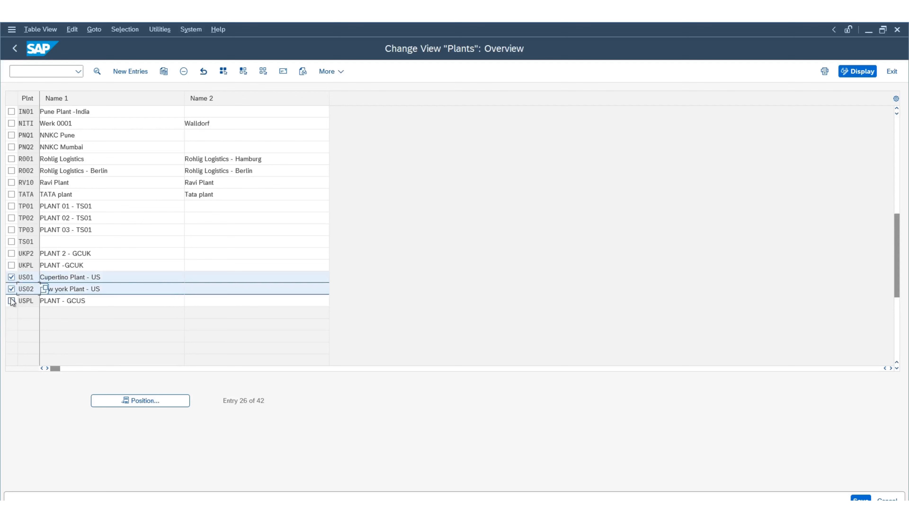
click(11, 112)
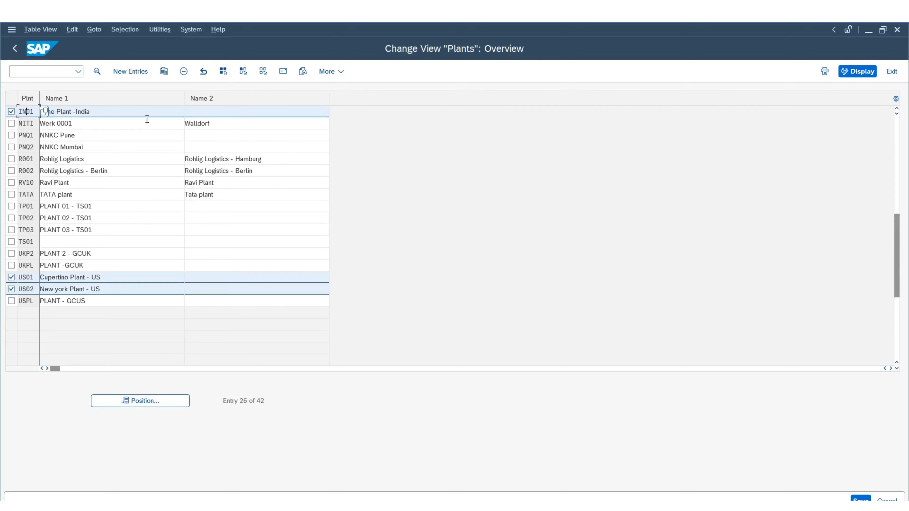
drag(138, 110, 1, 110)
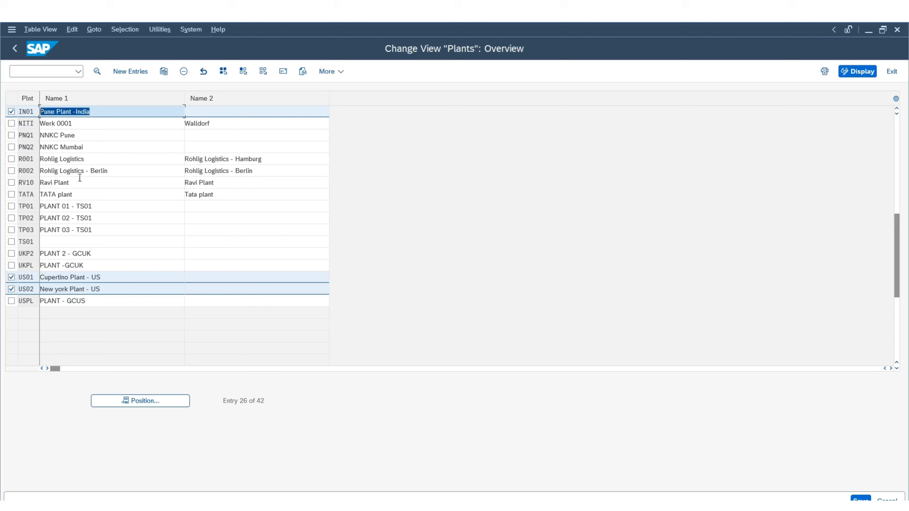
click(15, 48)
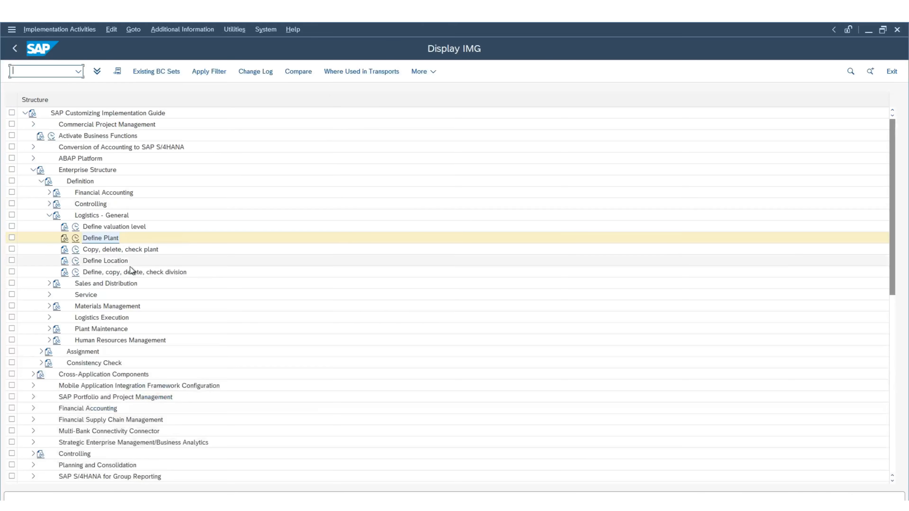
Read the documentation for the activity "Define, copy, delete, check division" under Logistics - General
click(216, 236)
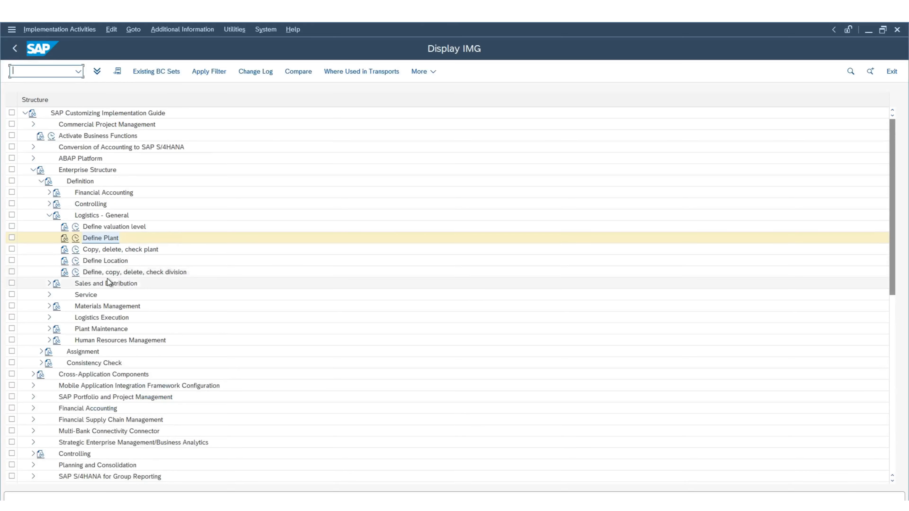
click(135, 271)
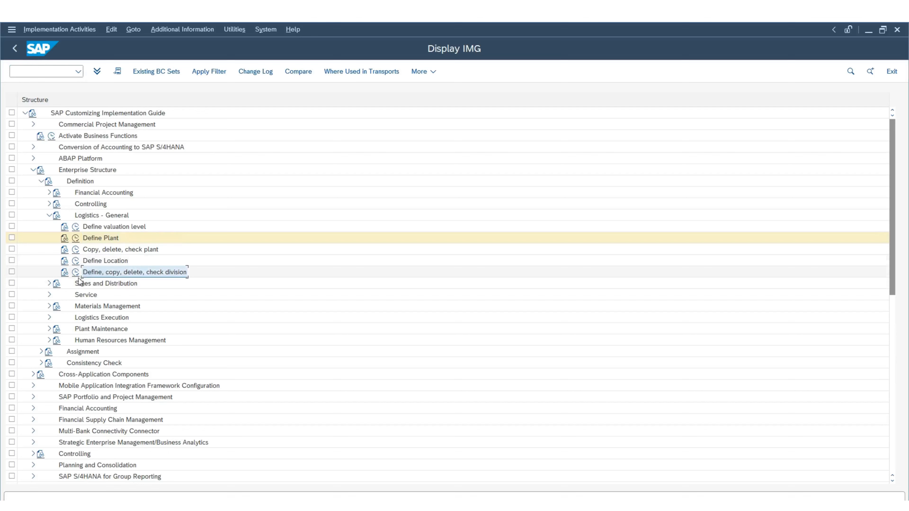
click(64, 273)
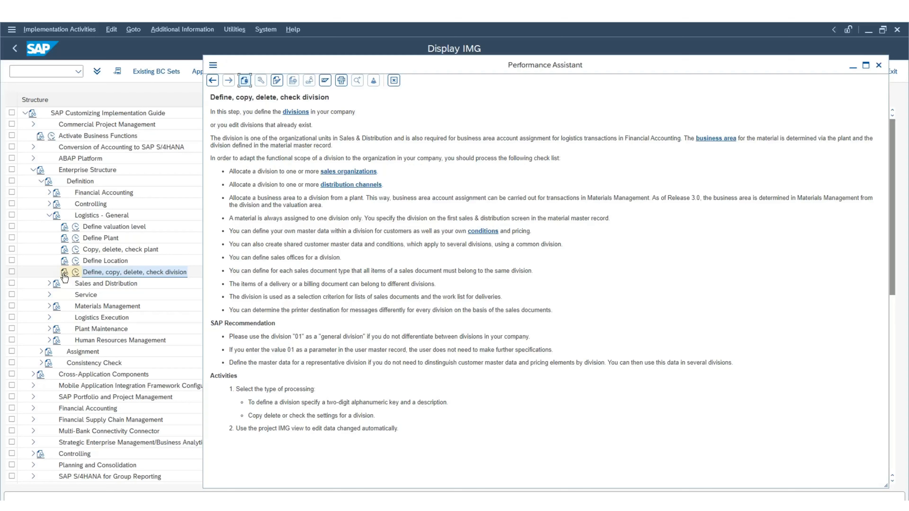
click(64, 275)
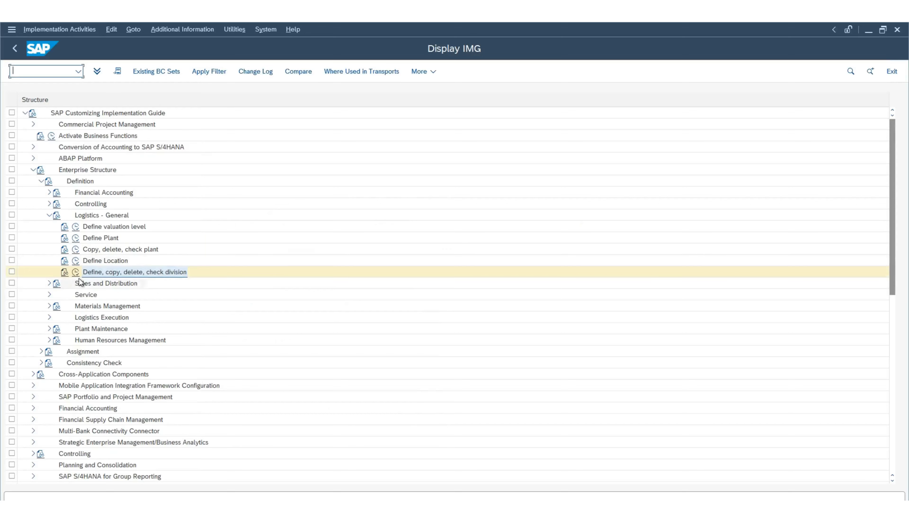
Start new entries in the Define Division activity and enter division D1 with the name "lAPTOP"
click(75, 272)
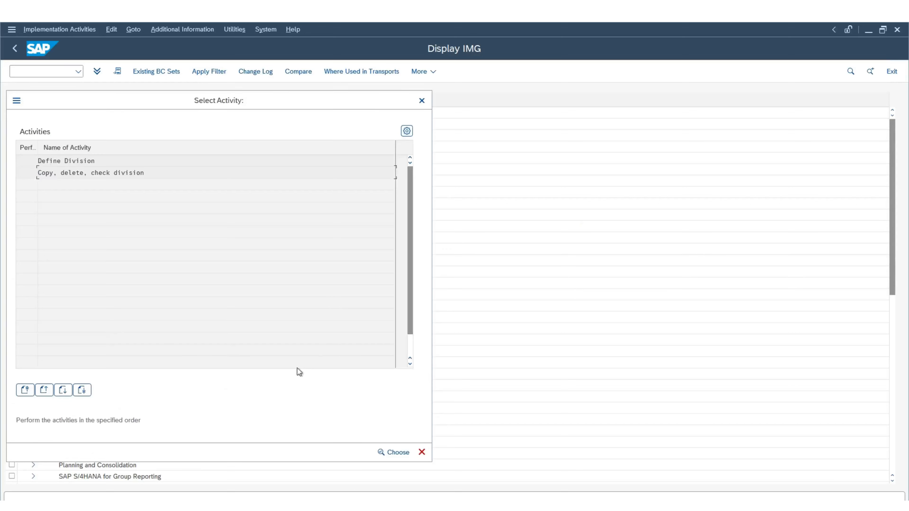
double_click(58, 159)
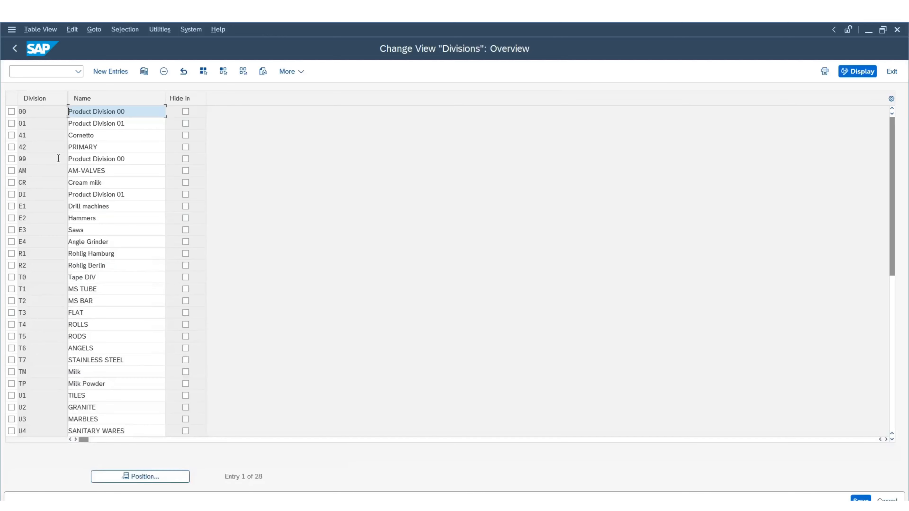
click(114, 73)
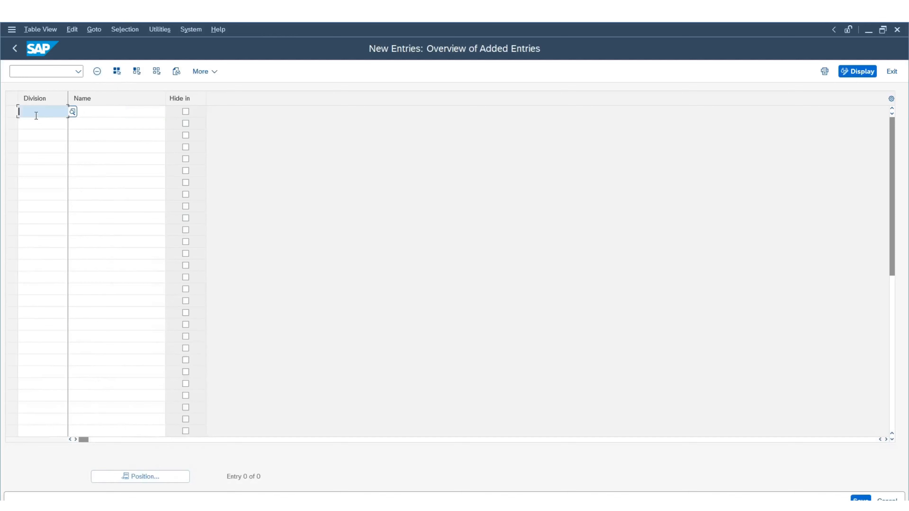
text(D1)
key(Tab)
text(APTOP)
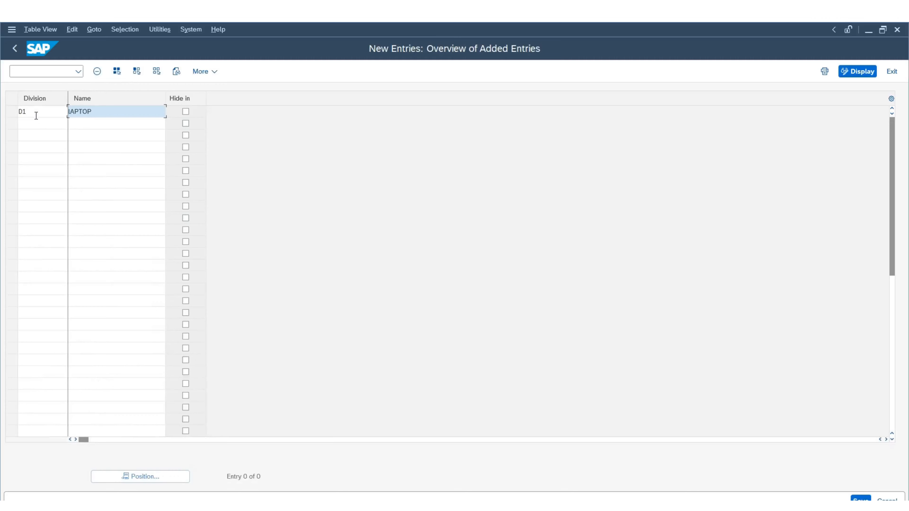
Complete division D1's name as "lAPTOPS" and add division D2 with the name "MONITORS"
text(S)
key(Tab)
key(Tab)
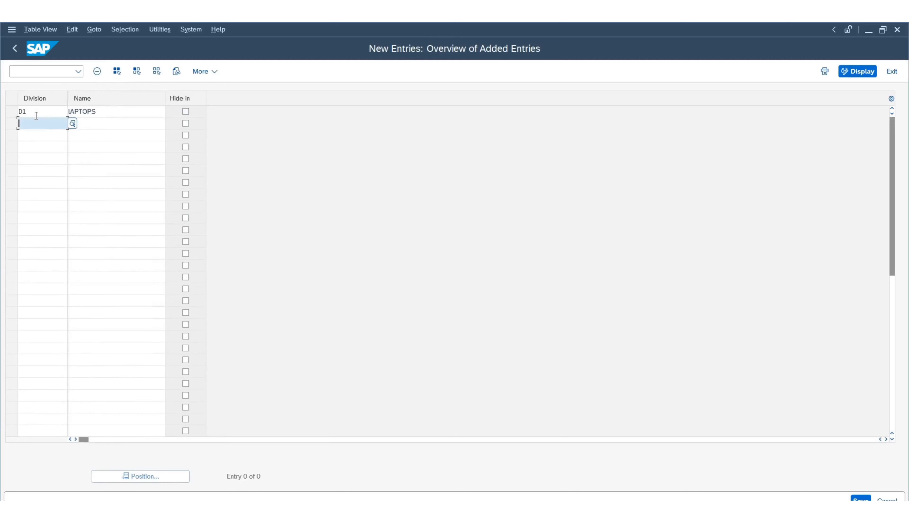
text(D2)
key(Tab)
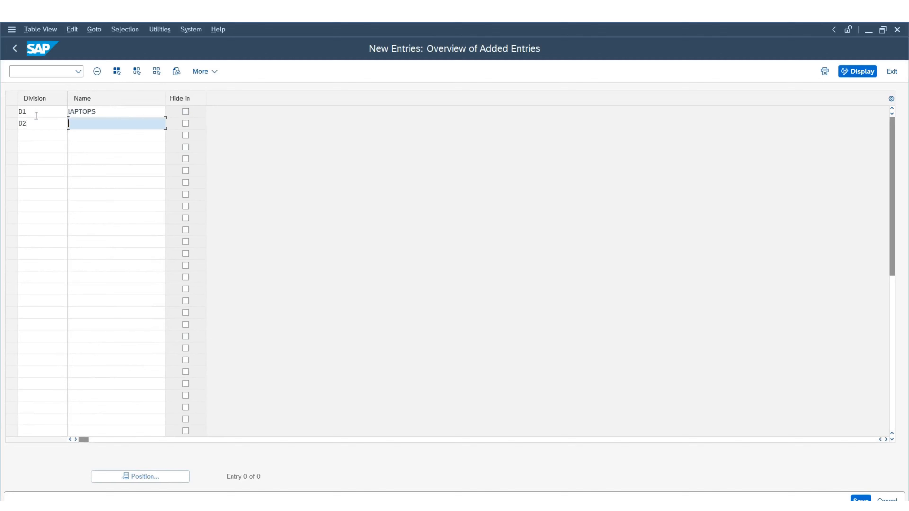
text(MONITOR)
key(Tab)
key(Tab)
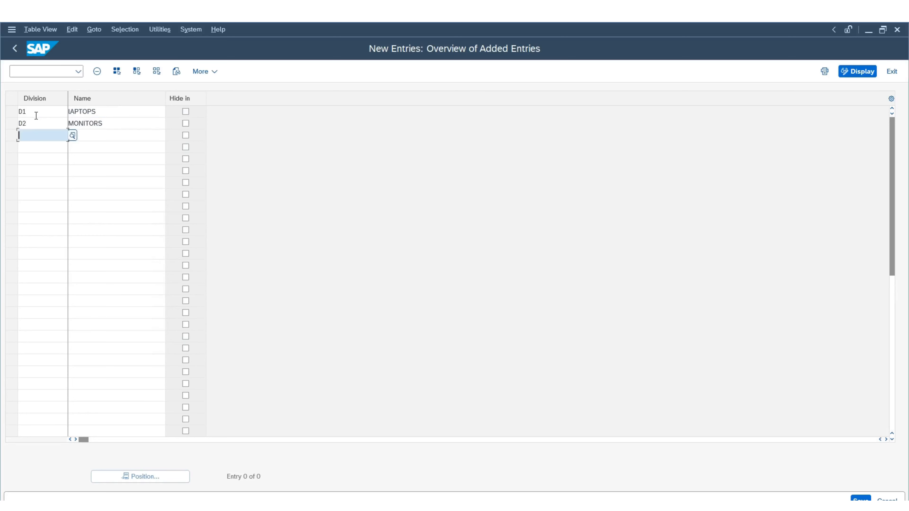
Add division D3 with the name "TABLETS" to the new division entries
text(D3)
key(Tab)
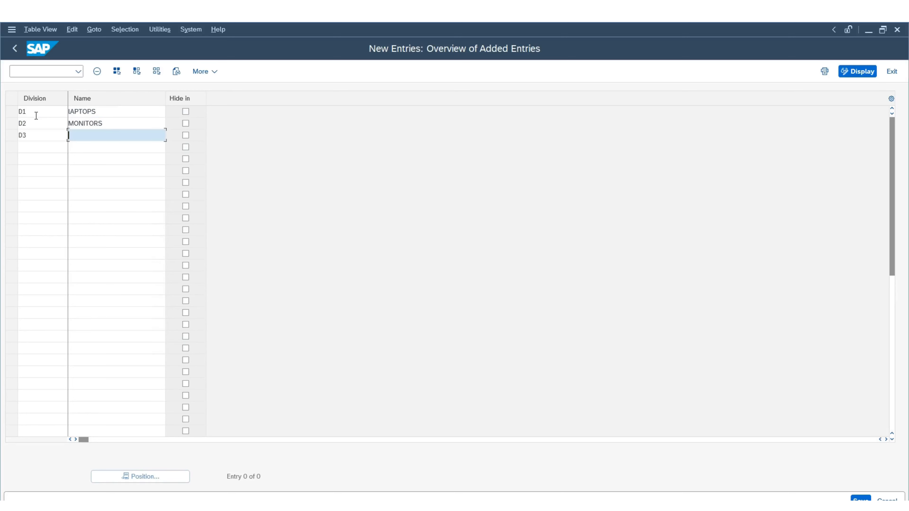
text(TABLETS)
key(Tab)
key(Tab)
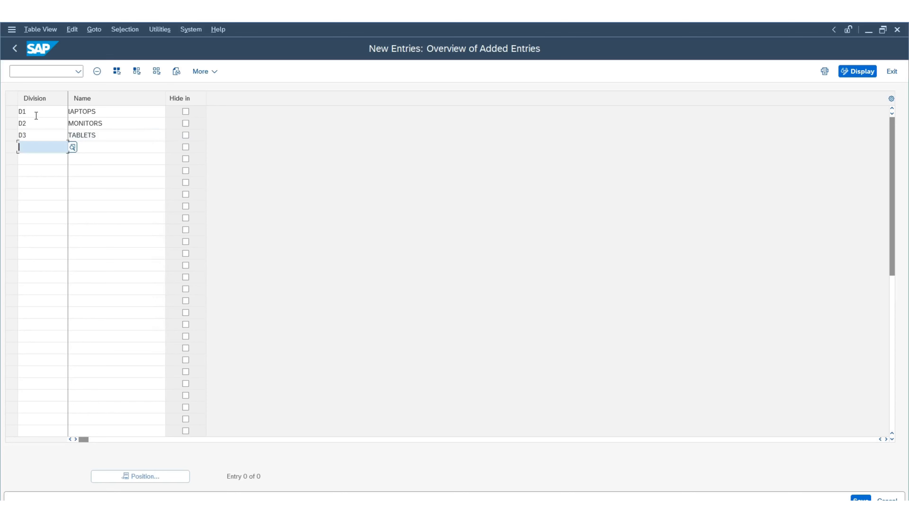
Add division D4 with the name "Computer Accessories" and confirm the new division entries
text(D4)
key(Tab)
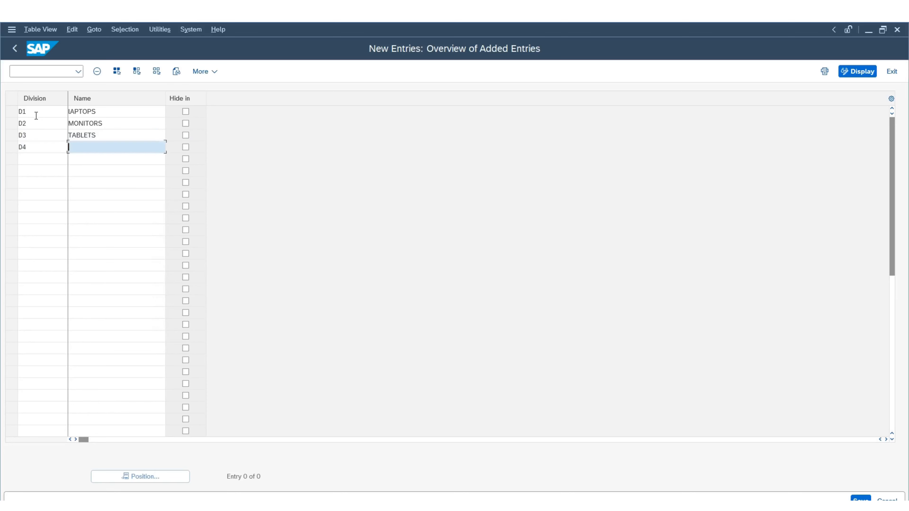
key(Caps_Lock)
text(Compu)
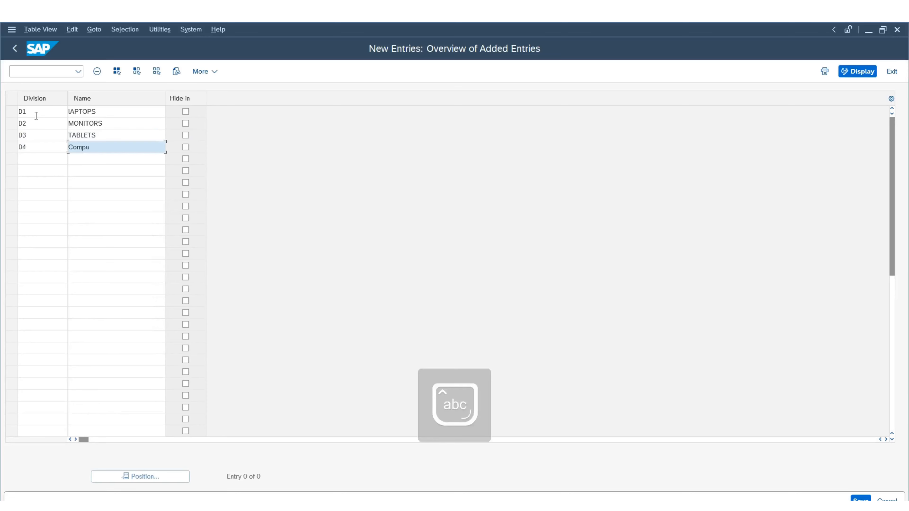
text(ter Accessories)
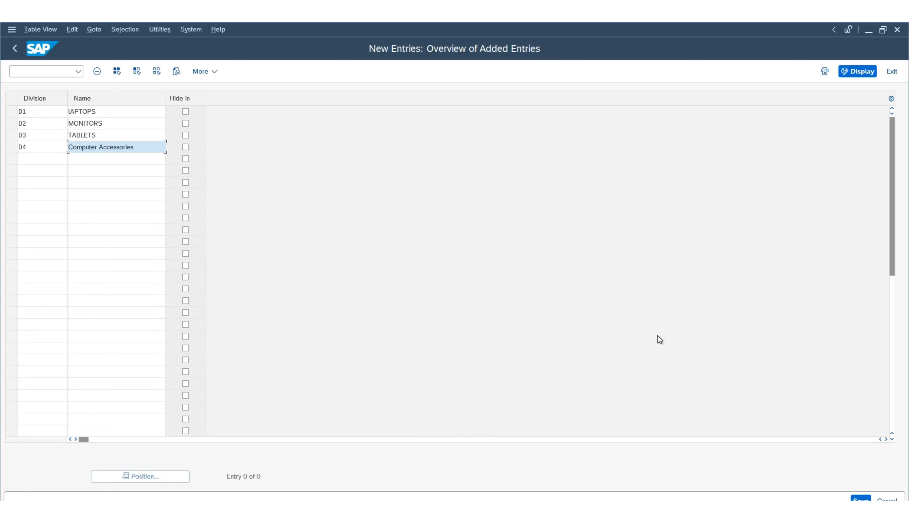
key(Return)
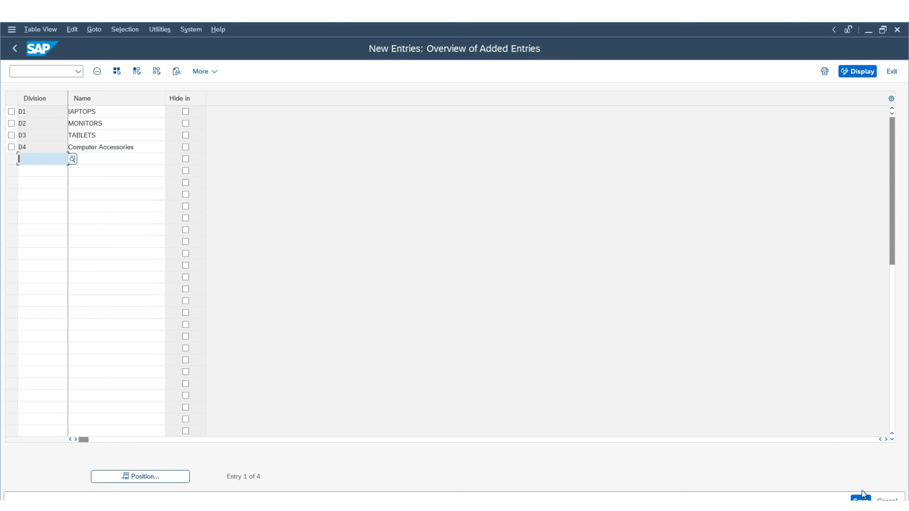
Save the divisions to the SAP TRAINING customizing request and return to the customizing structure
click(859, 498)
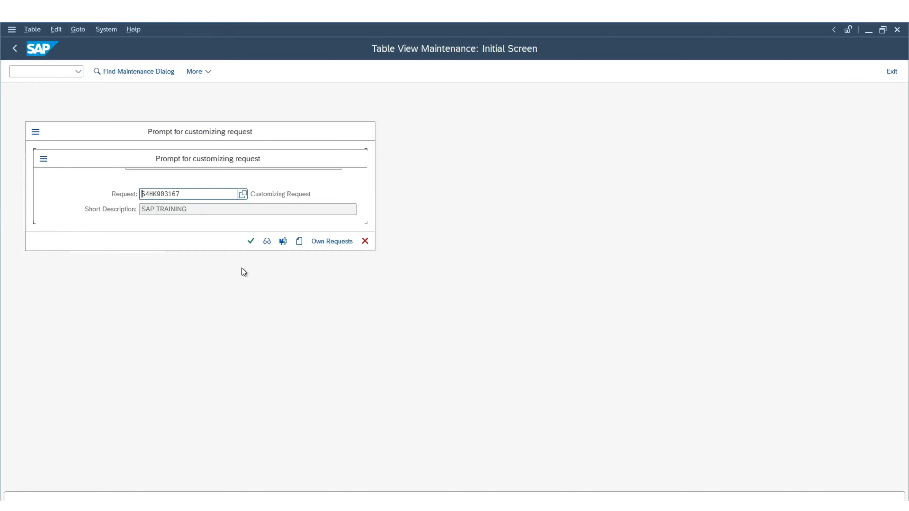
click(251, 243)
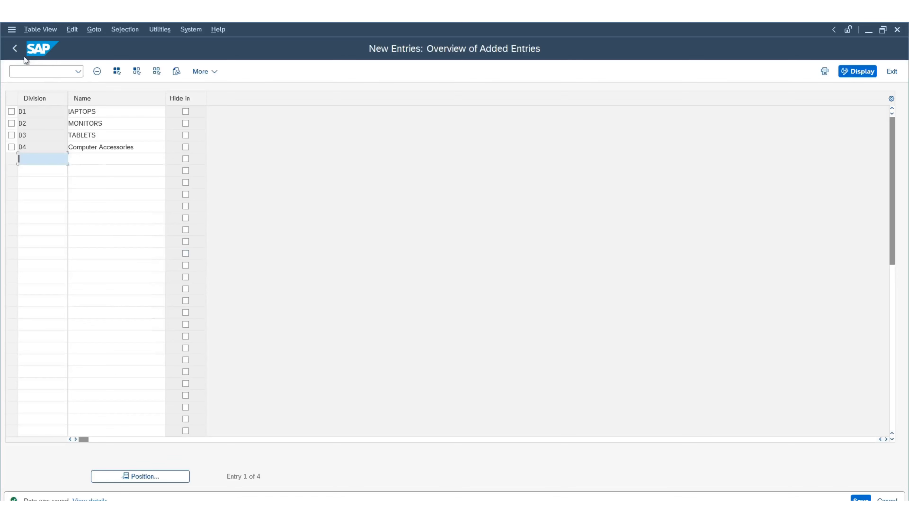
click(18, 52)
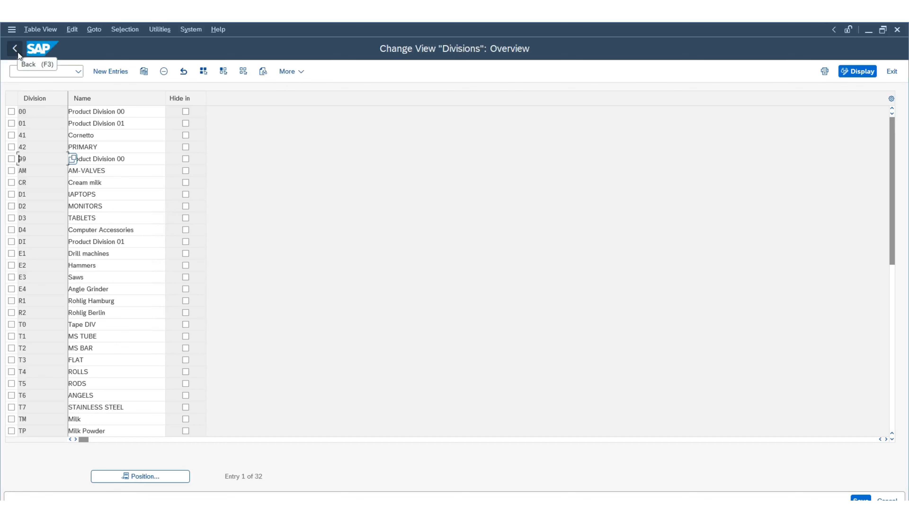
click(18, 51)
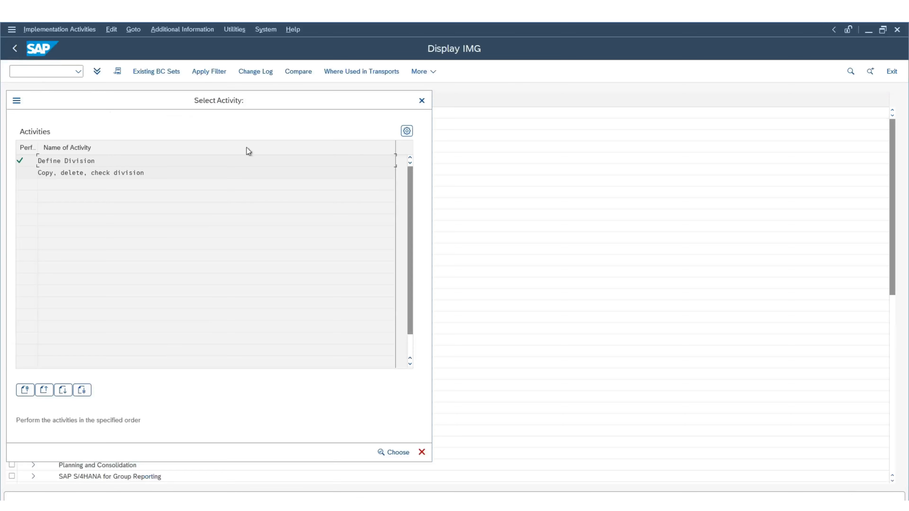
click(421, 102)
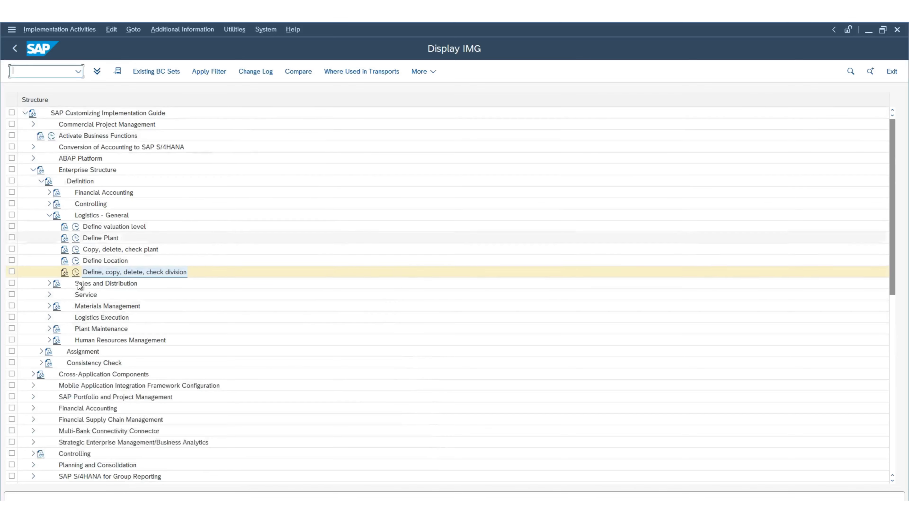
Open "Assign plant to company code" under Assignment, Logistics - General, and start new entries
scroll(173, 317, down, 2)
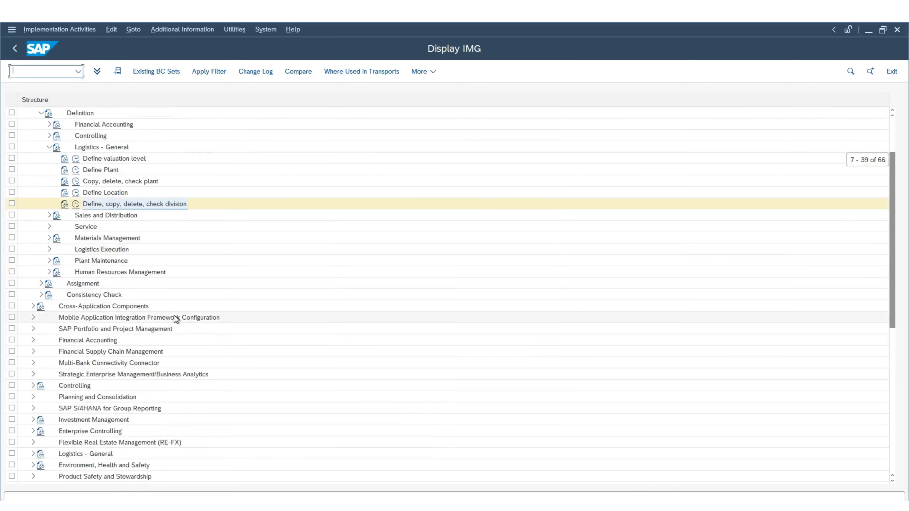
click(40, 283)
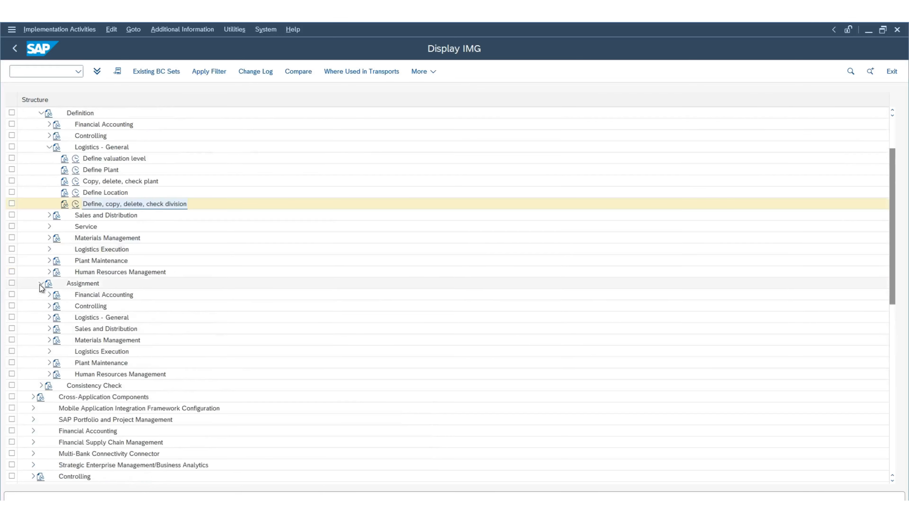
scroll(88, 298, down, 2)
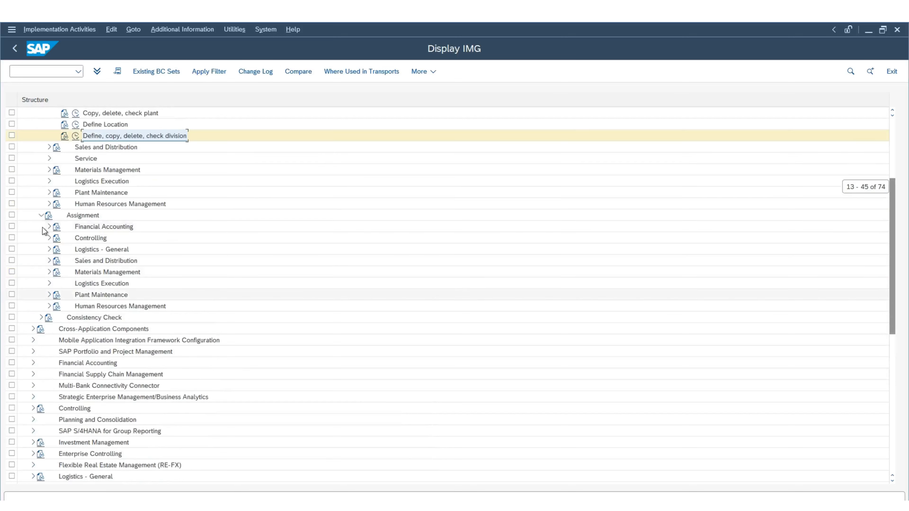
click(49, 250)
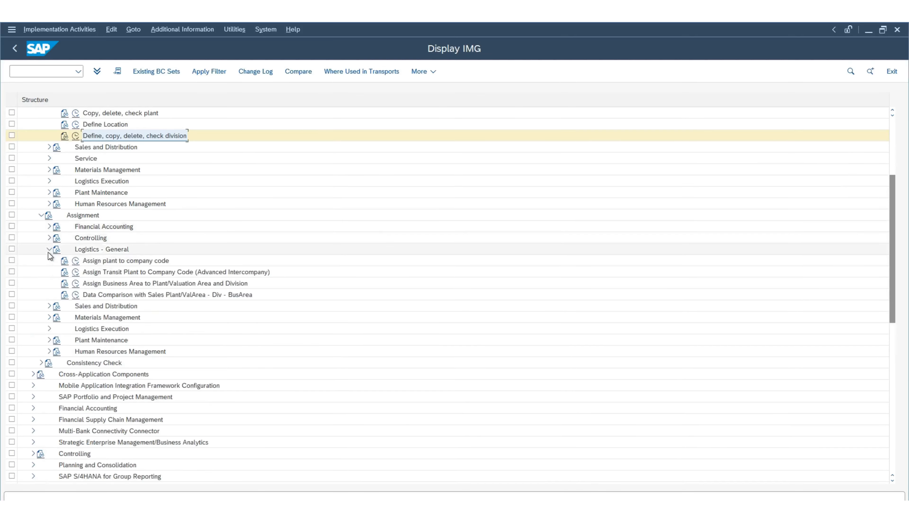
click(75, 261)
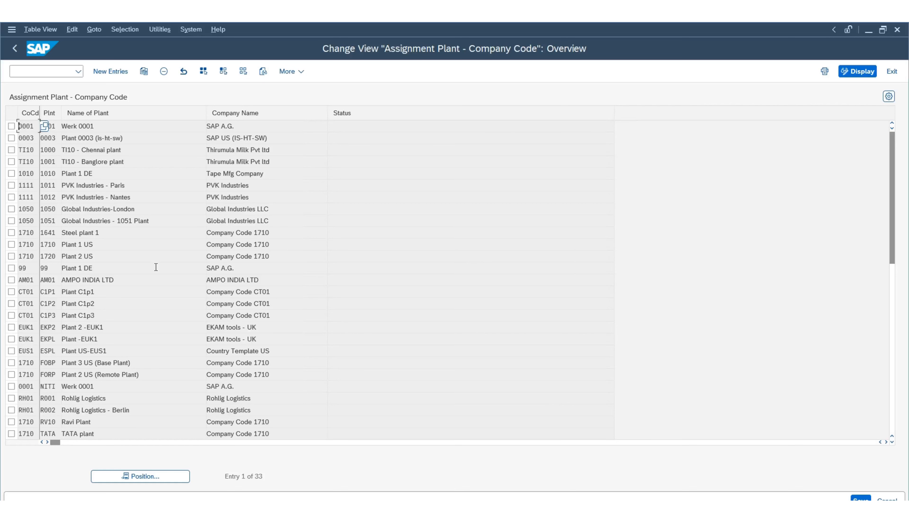
click(122, 73)
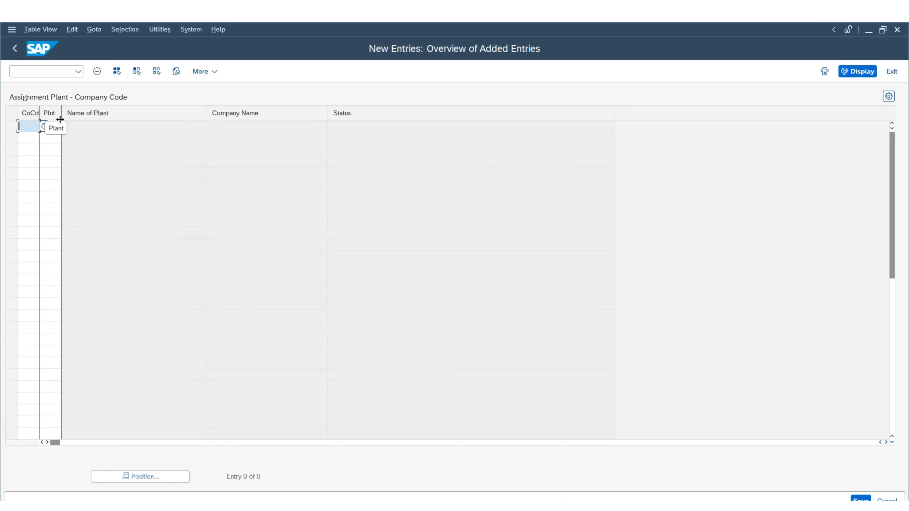
Assign plant US01 to company code TIUS in the first new entry
text(tius)
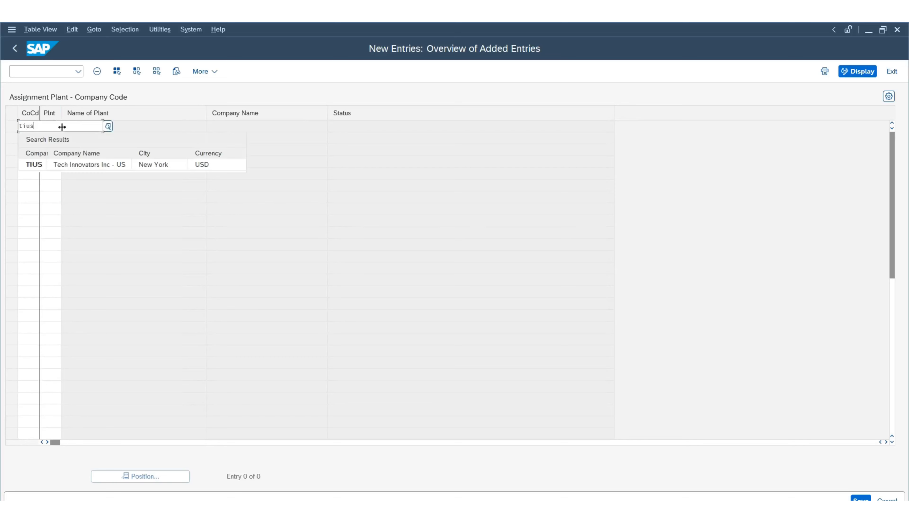
click(77, 166)
click(54, 126)
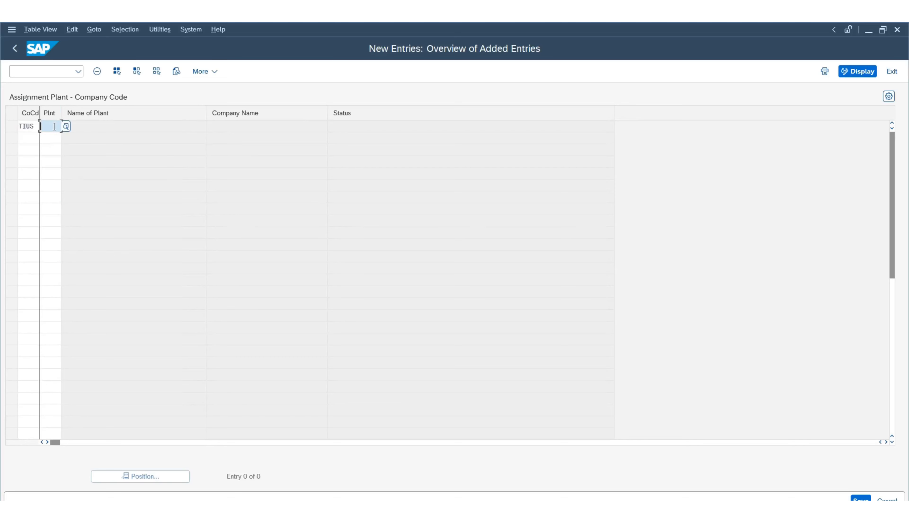
text(us01)
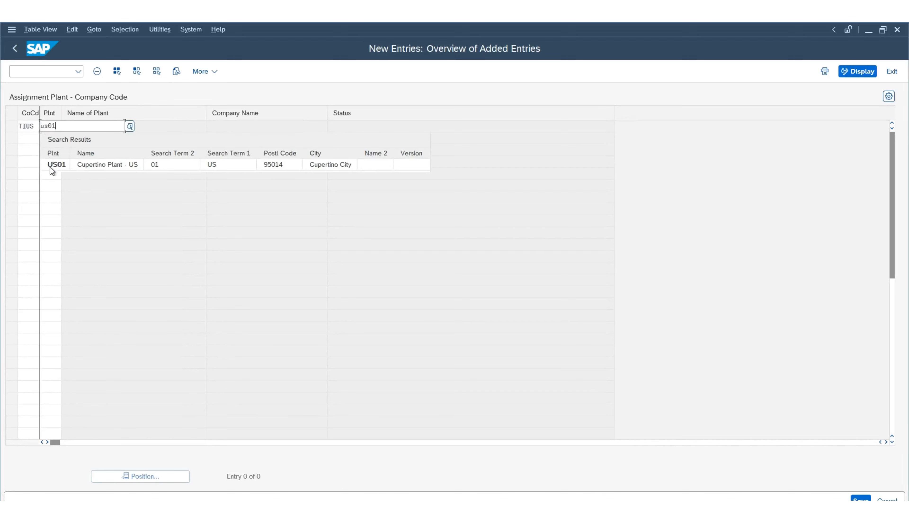
click(55, 166)
Assign plant US02 to company code TIUS in the second new entry
click(27, 138)
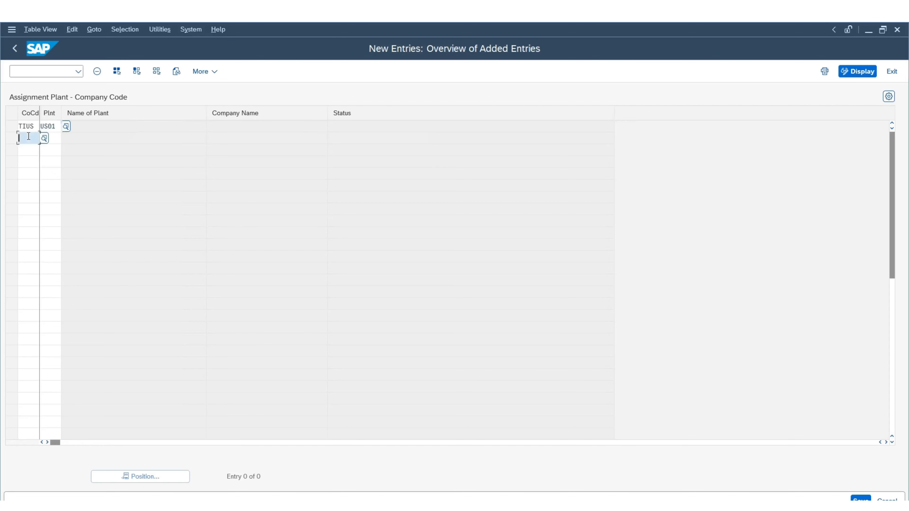
text(yius)
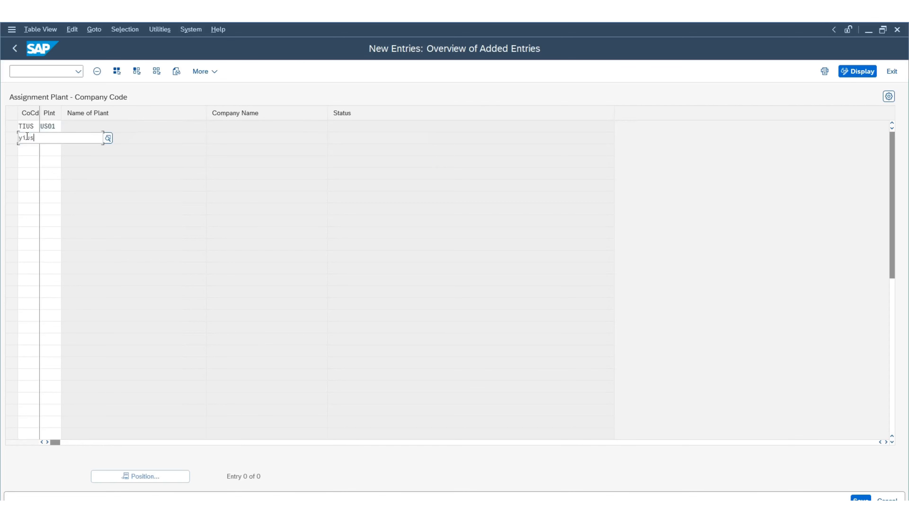
click(27, 136)
double_click(27, 136)
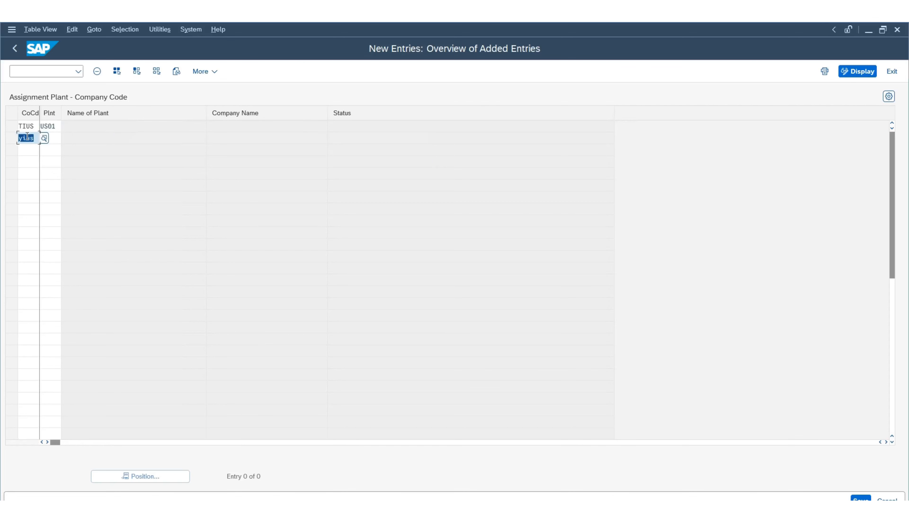
key(BackSpace)
key(Caps_Lock)
text(TI)
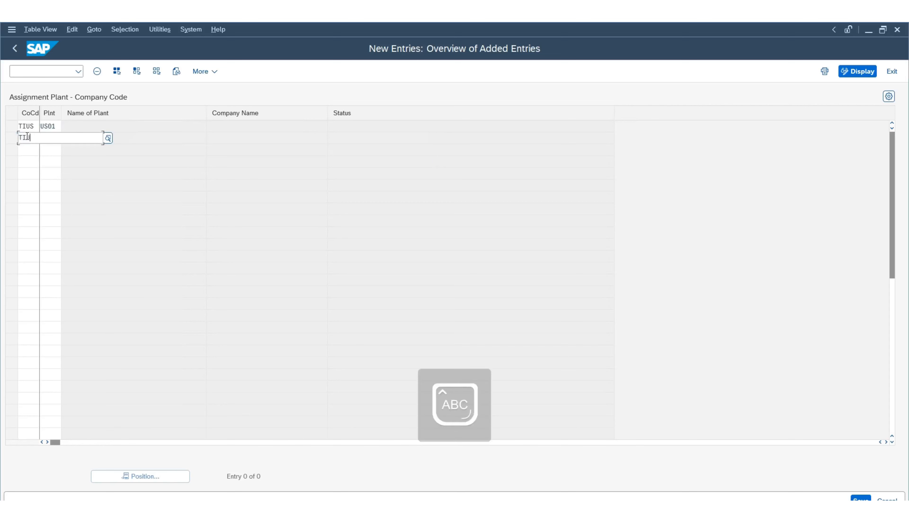
text(USUS02)
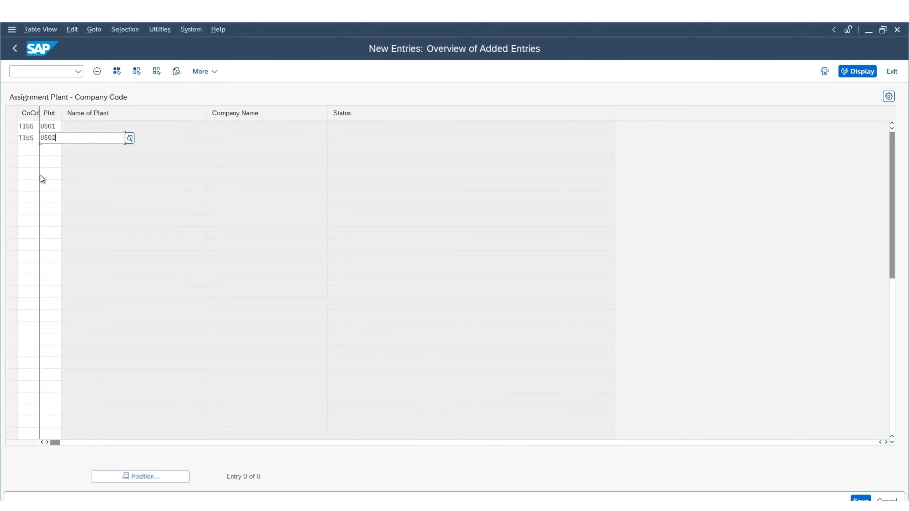
Assign plant IN01 to company code TIIN and save the plant assignments to the SAP TRAINING customizing request
click(26, 149)
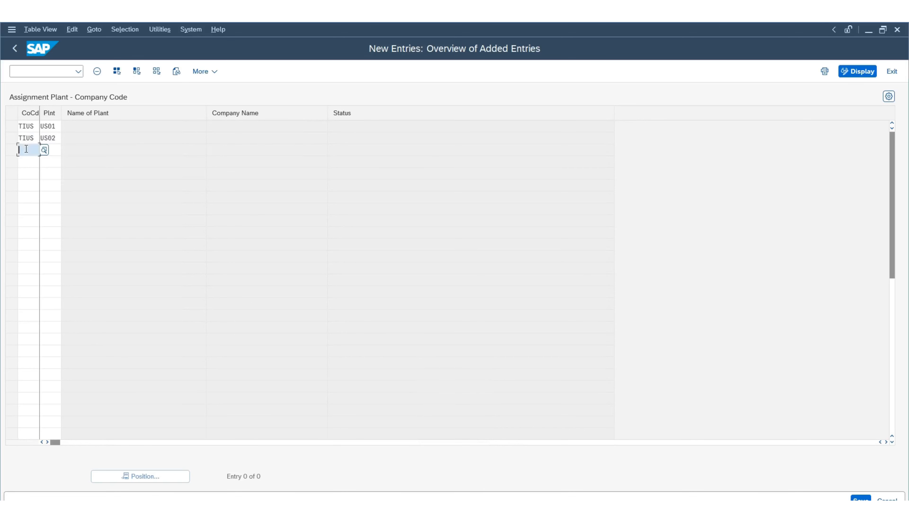
text(TII)
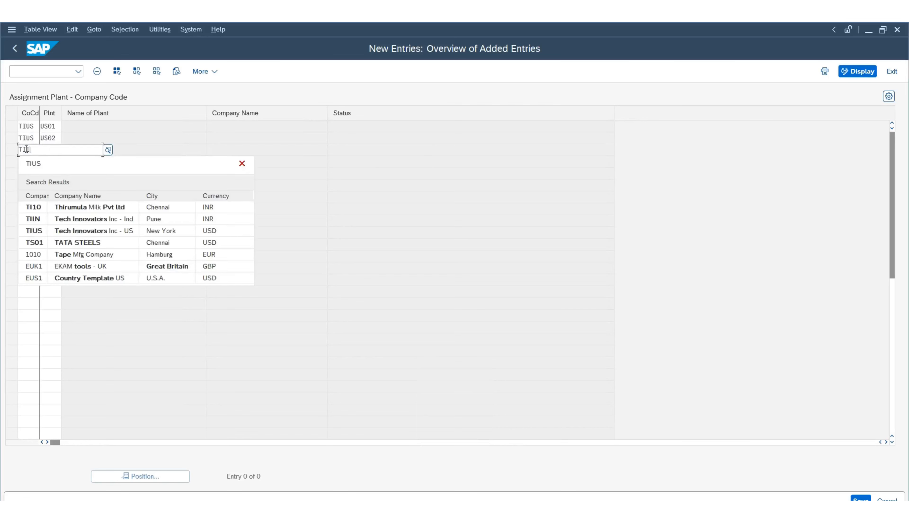
text(N)
key(Tab)
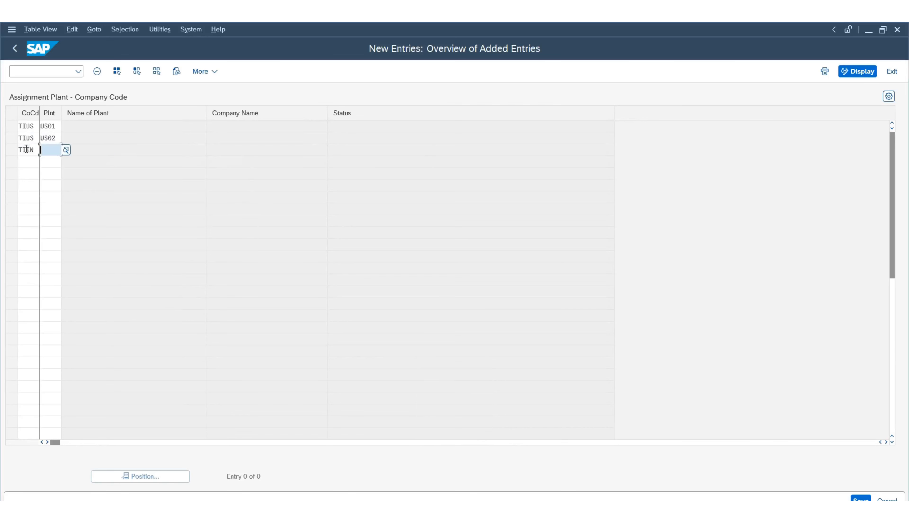
text(IN01)
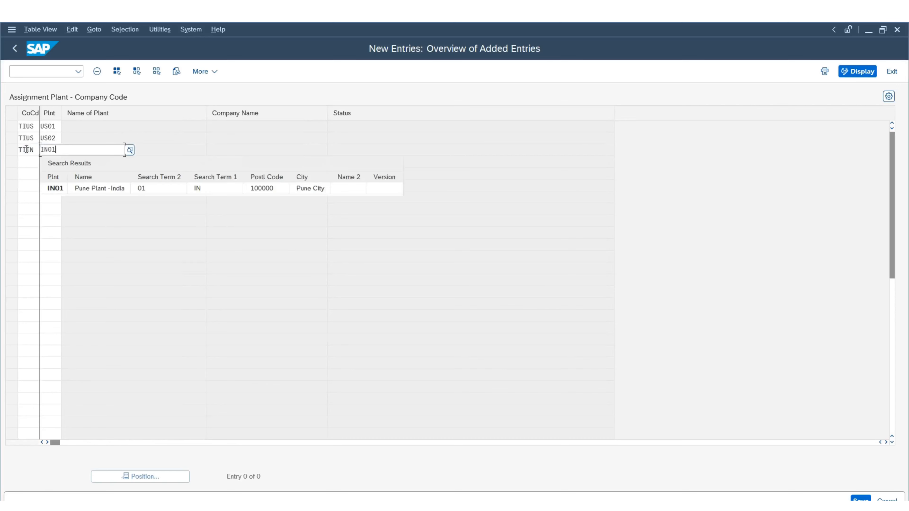
key(Return)
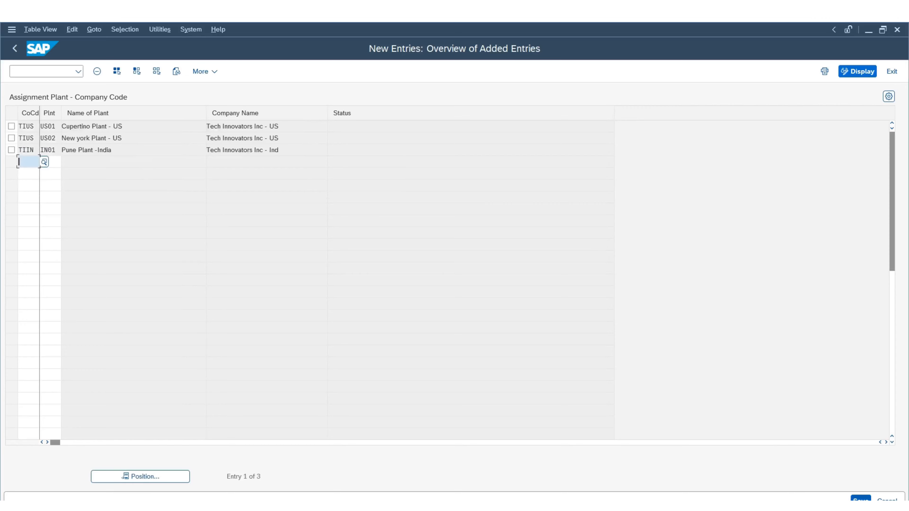
click(860, 499)
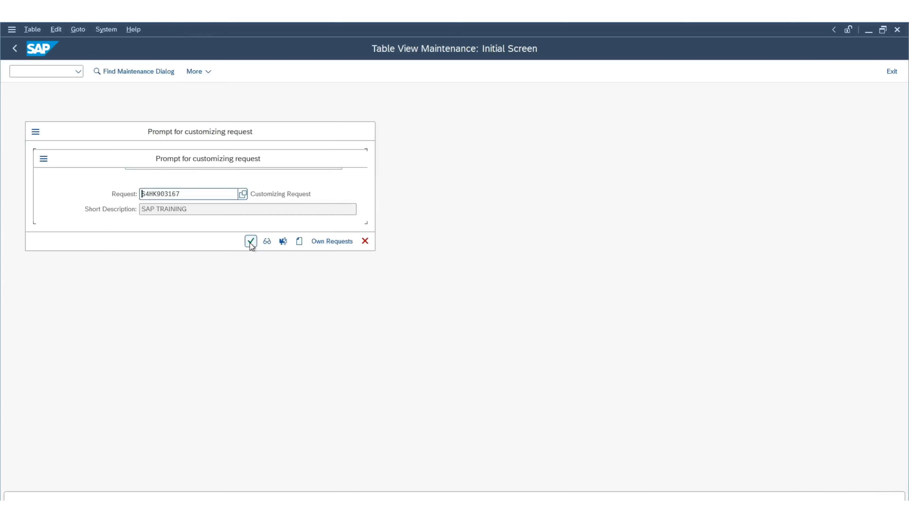
click(250, 242)
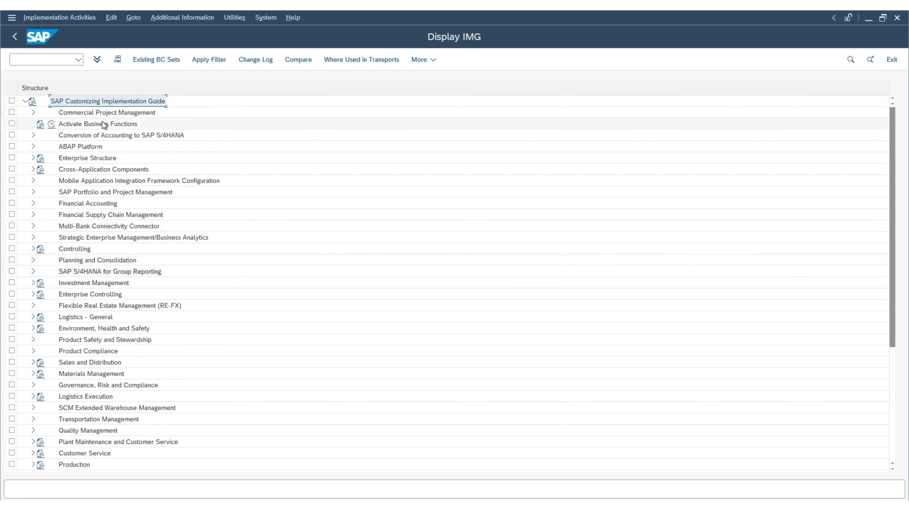
Open the Define Sales Organization activity under Enterprise Structure, Definition, Sales and Distribution
click(33, 160)
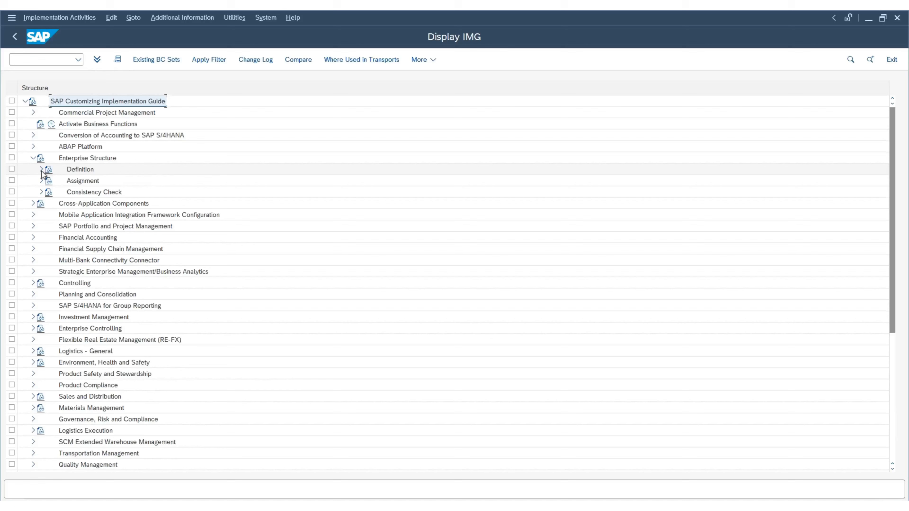
click(41, 169)
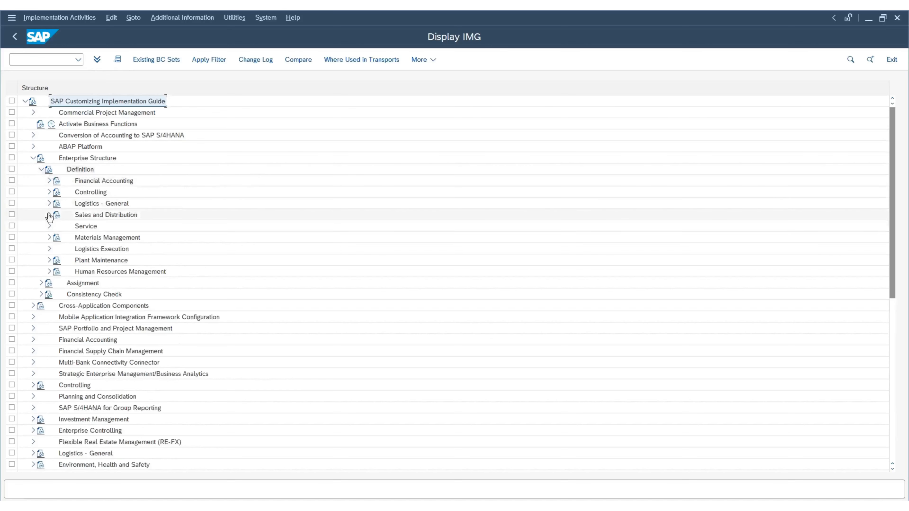
click(49, 216)
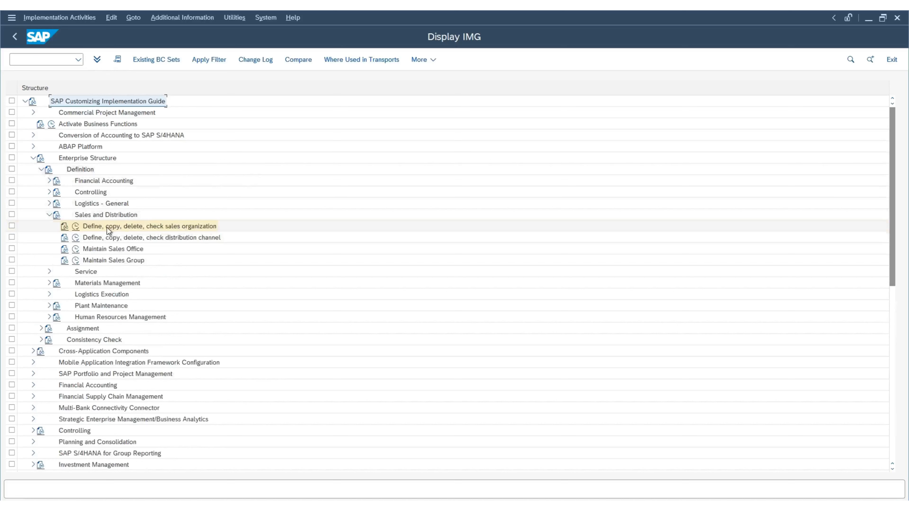
click(76, 226)
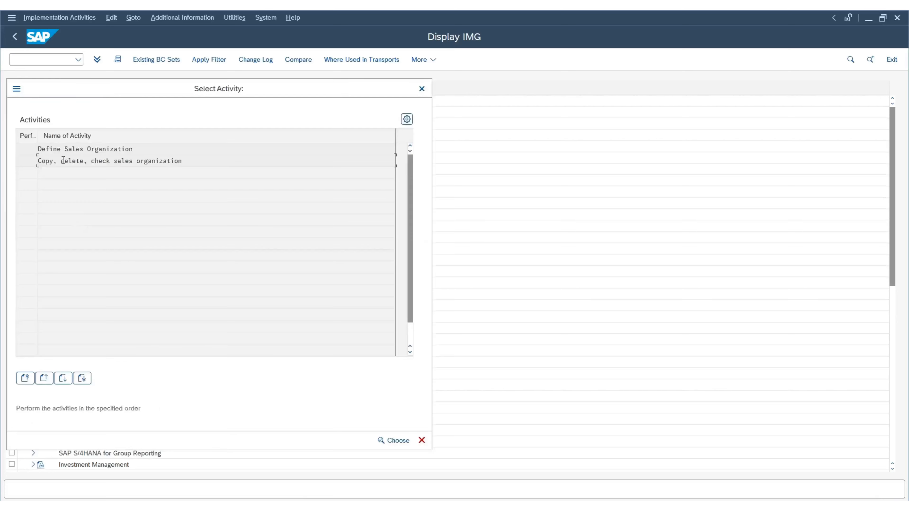
double_click(55, 150)
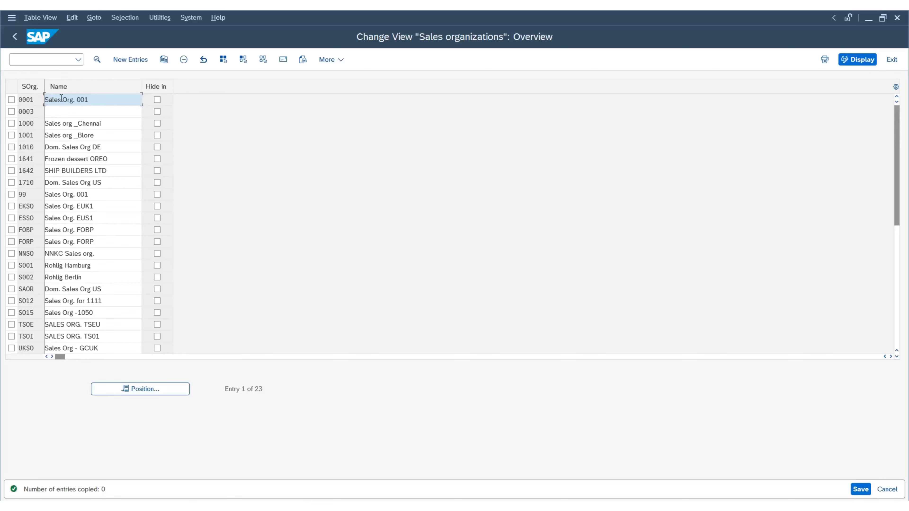
Open the details of sales organization 0001 and start copying it as a new entry
click(11, 100)
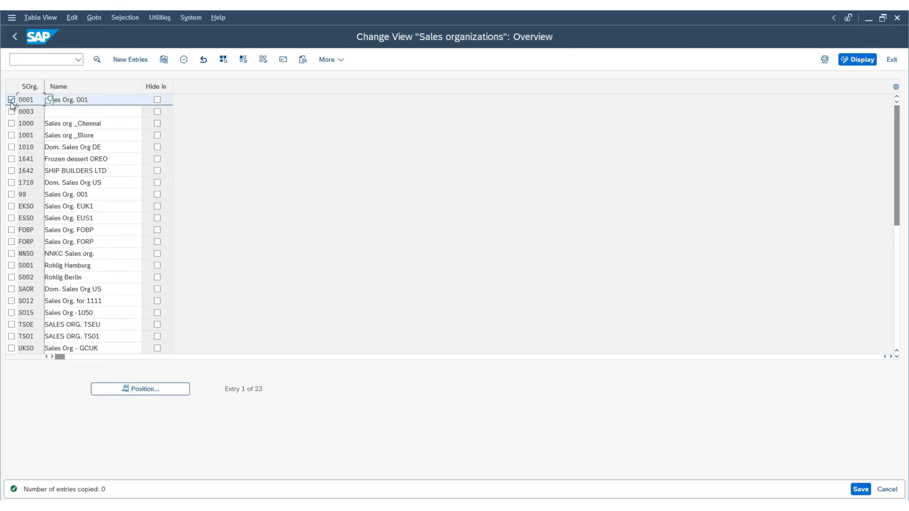
double_click(24, 99)
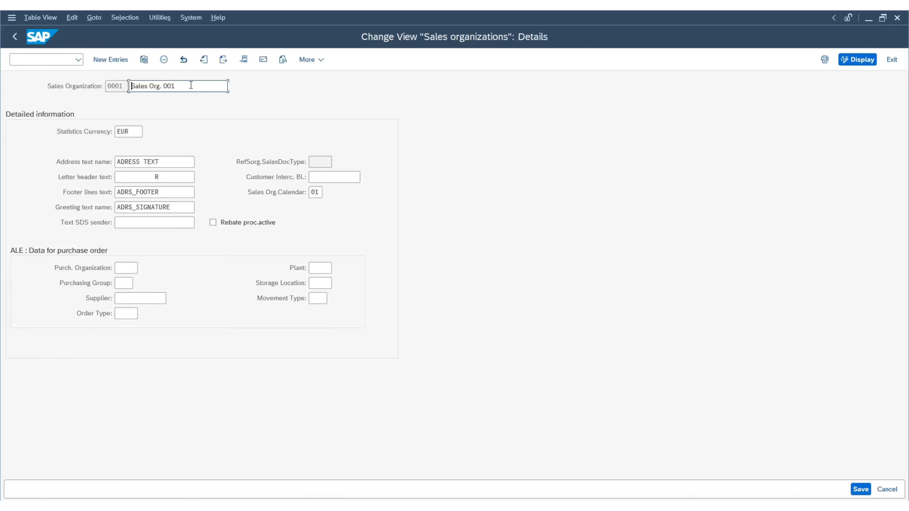
drag(190, 85, 2, 68)
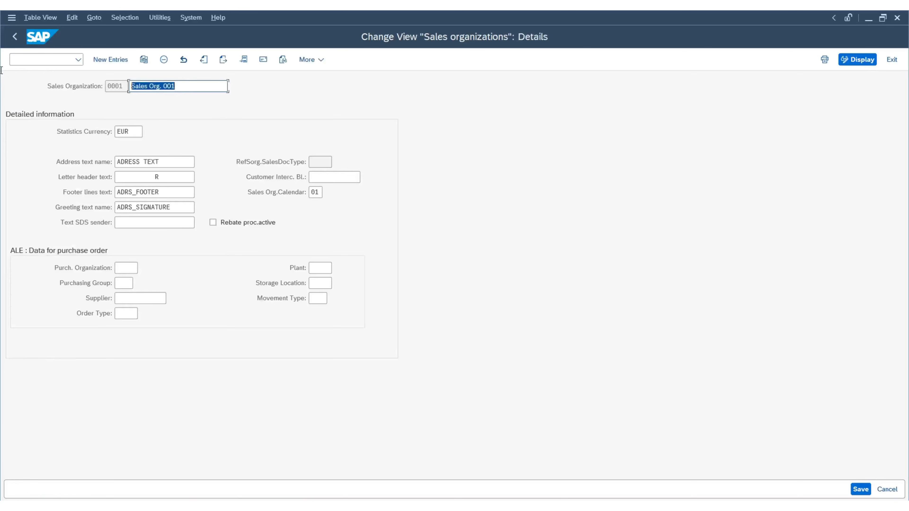
click(144, 59)
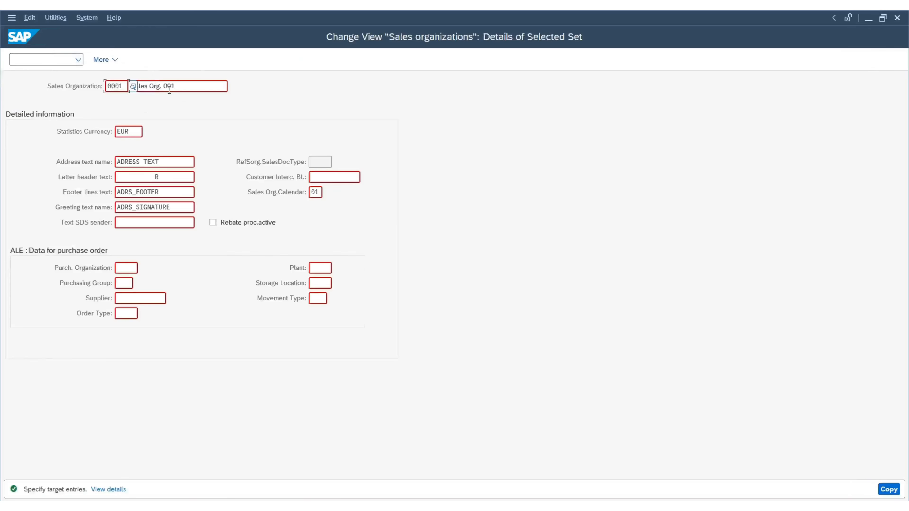
Clear the sales organization code and name in the copied entry
drag(204, 86, 2, 81)
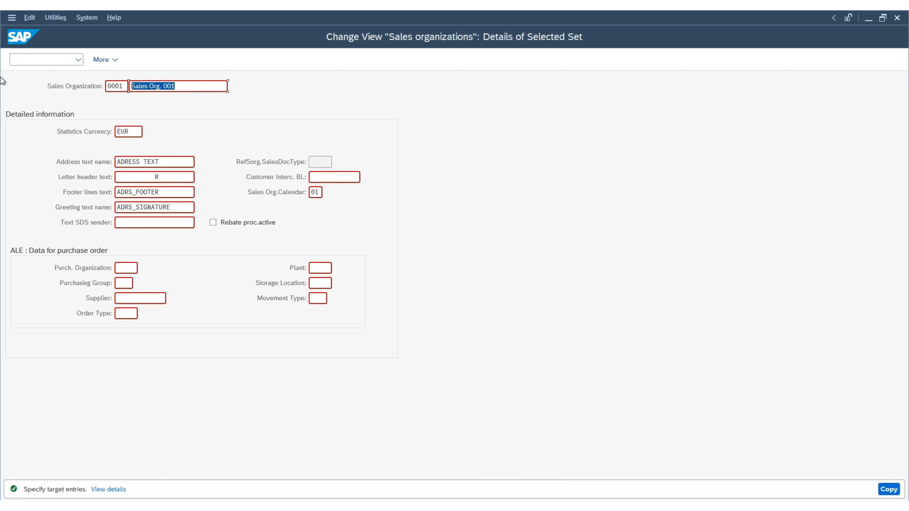
key(Delete)
key(shift+Tab)
key(shift+End)
key(Delete)
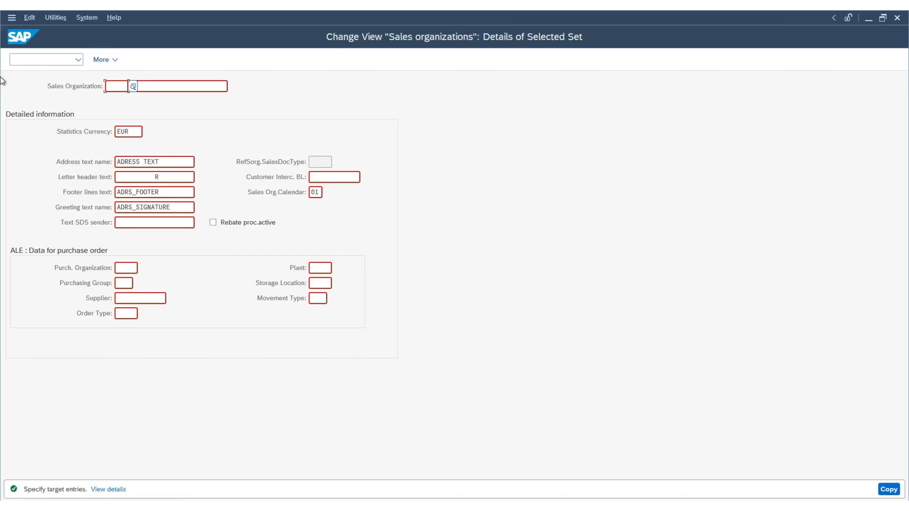
key(Caps_Lock)
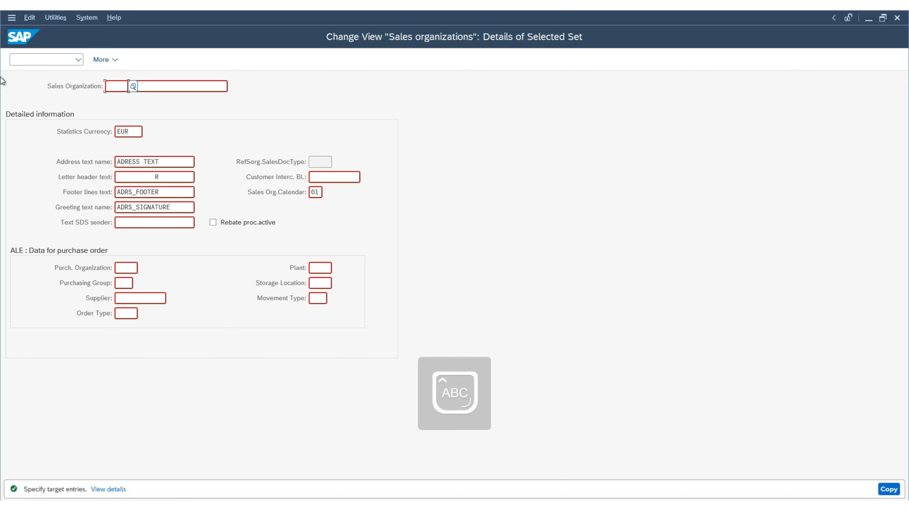
key(Down)
key(Down)
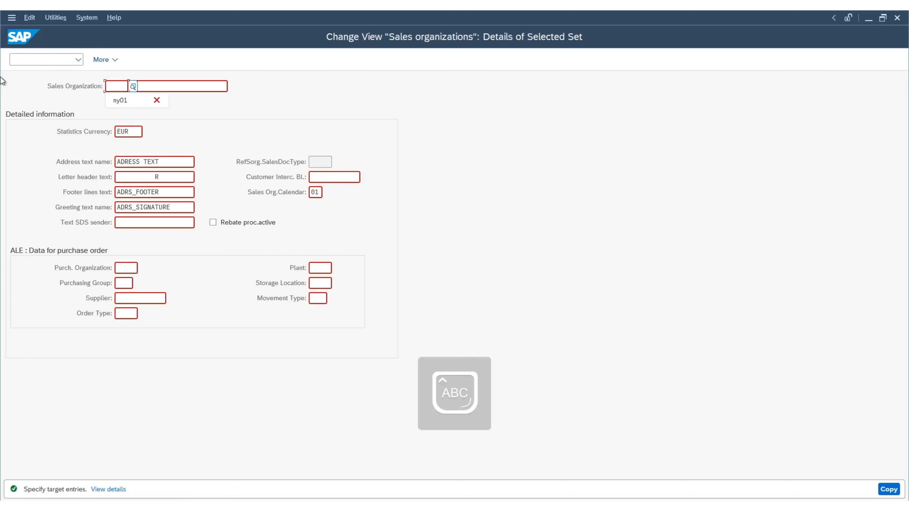
key(Return)
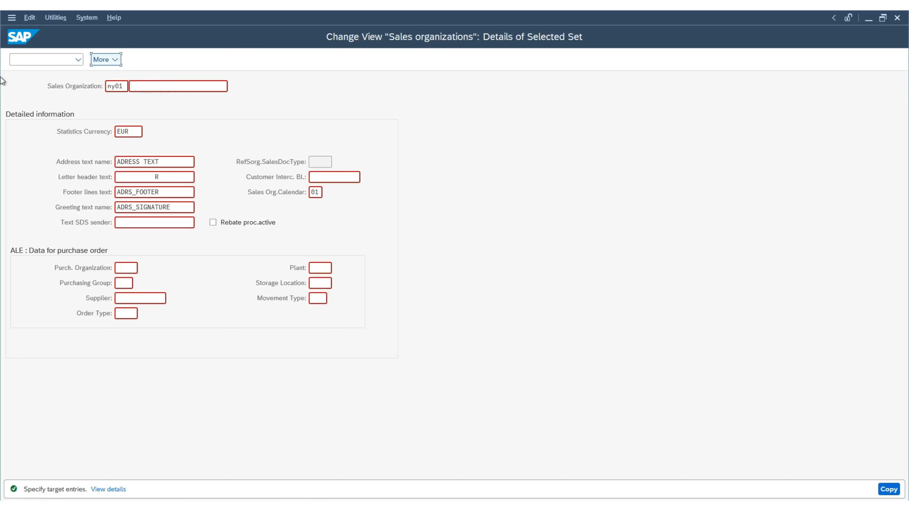
key(Tab)
key(ctrl+a)
key(BackSpace)
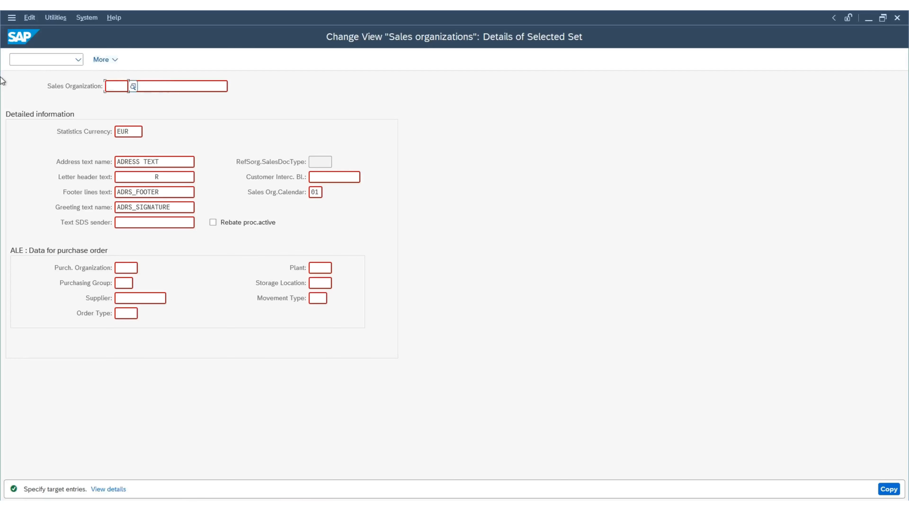
Give the copied sales organization the code NY01 and the name NY Sales Office
text(NY01)
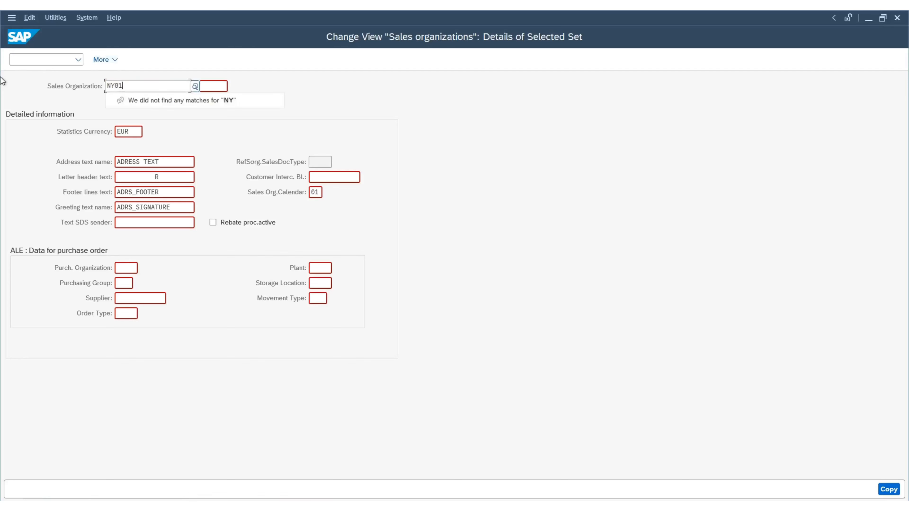
key(Down)
key(Down)
key(Down)
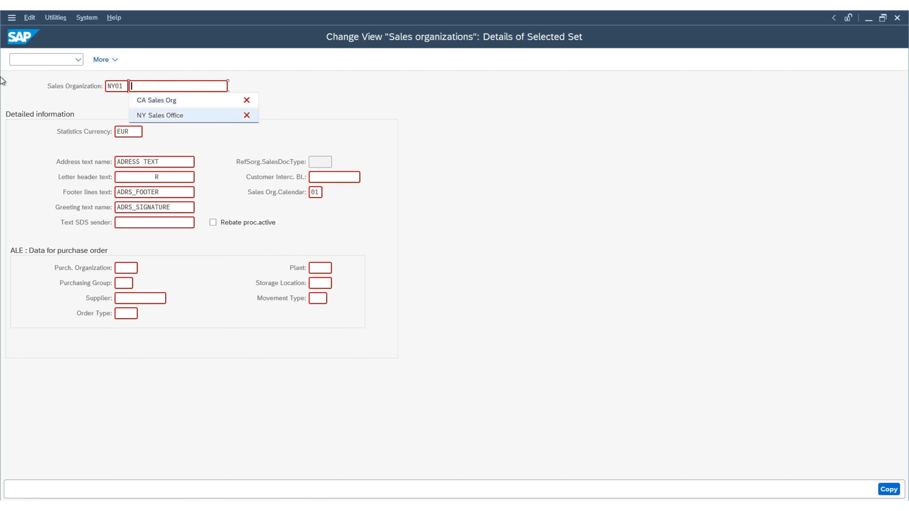
key(Return)
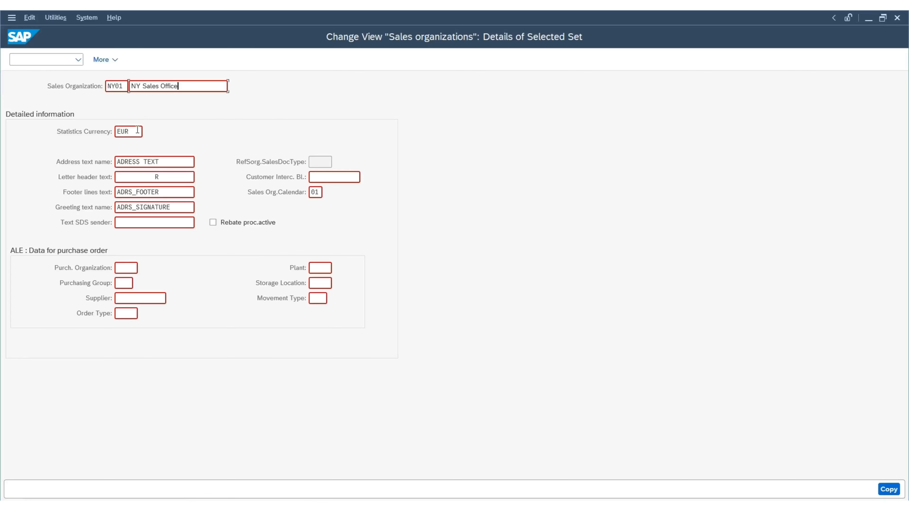
Set the statistics currency of sales organization NY01 to USD
key(Tab)
key(BackSpace)
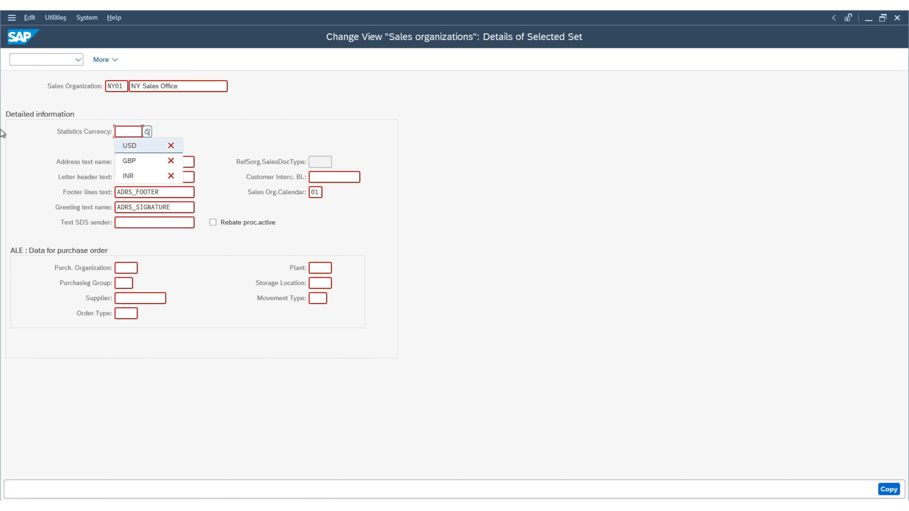
key(Tab)
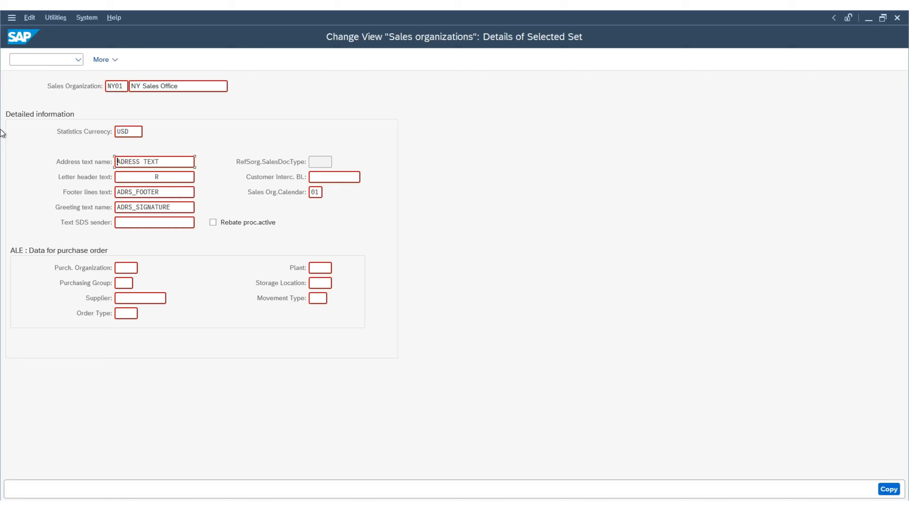
Set the sales organization calendar to US (USA) from the list of factory calendars
double_click(315, 191)
key(Delete)
click(327, 193)
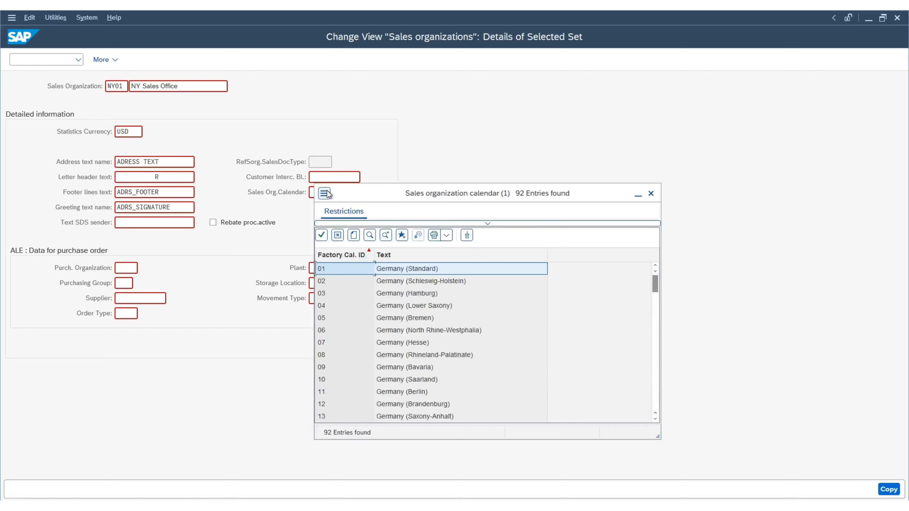
drag(353, 190, 453, 151)
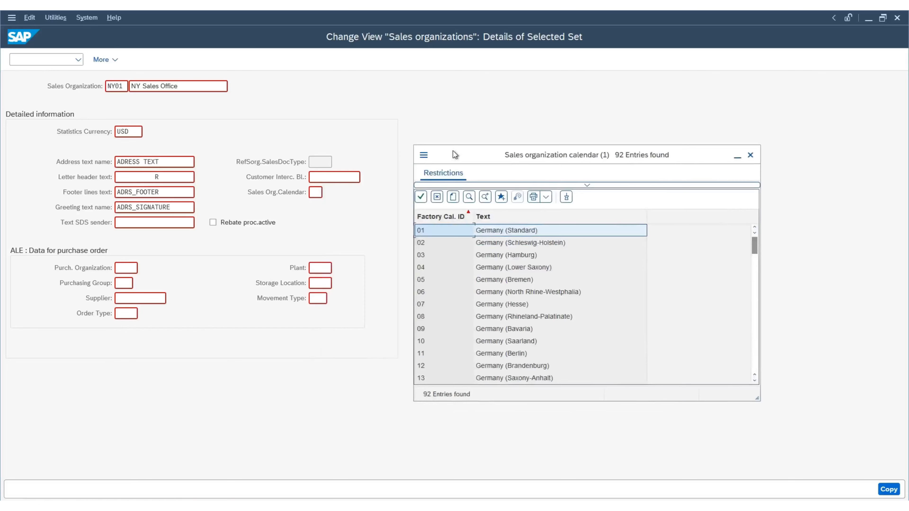
scroll(471, 248, down, 16)
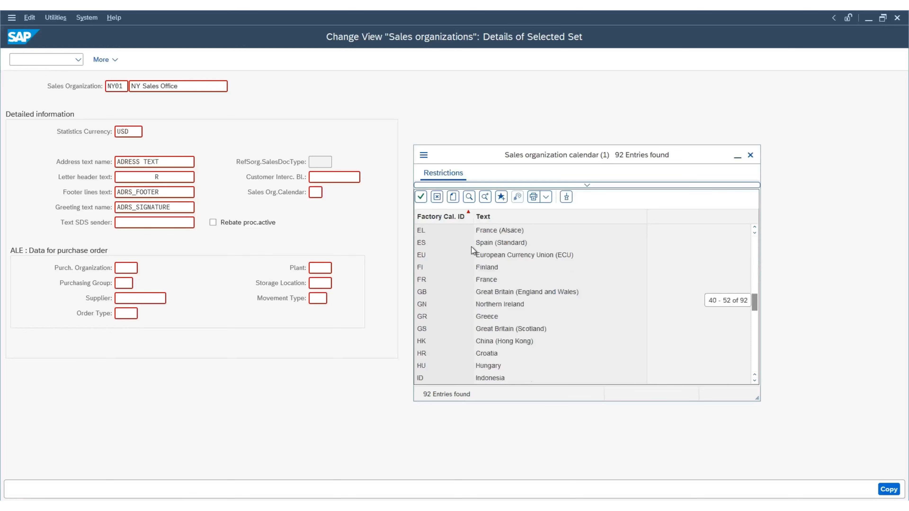
scroll(471, 247, down, 6)
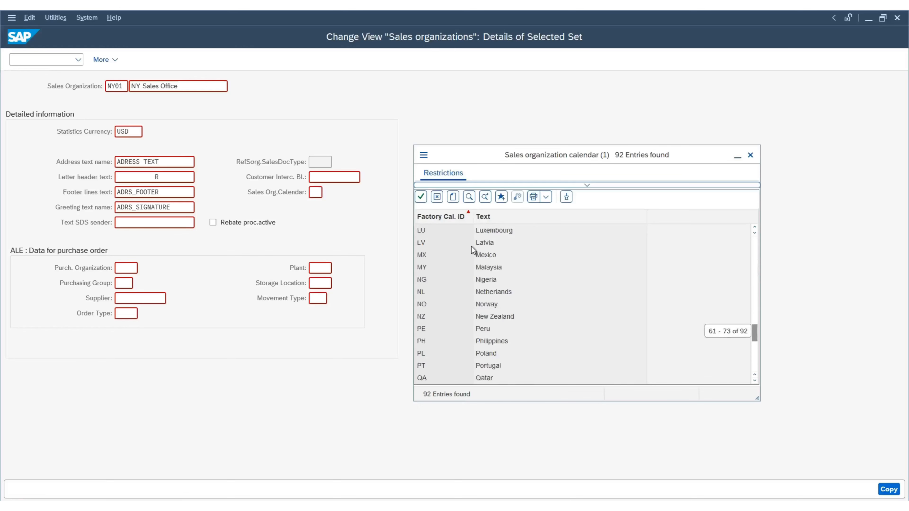
scroll(472, 247, down, 4)
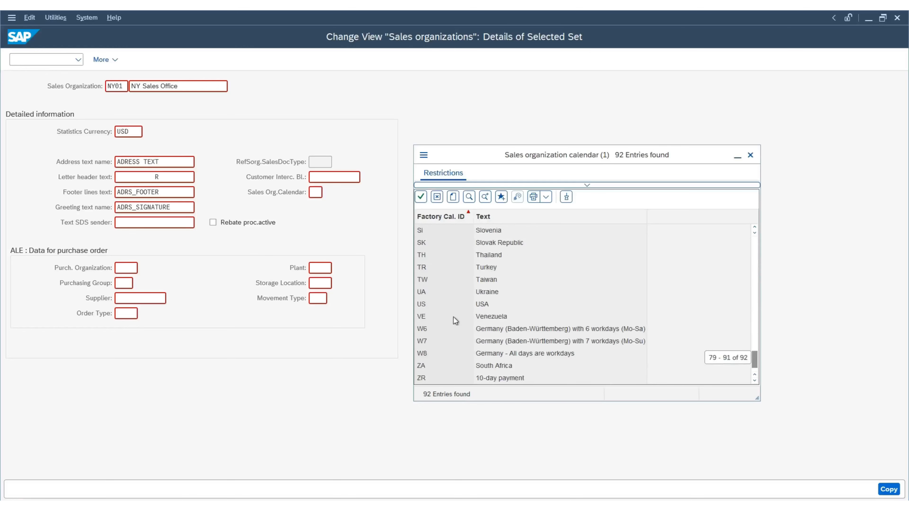
double_click(426, 305)
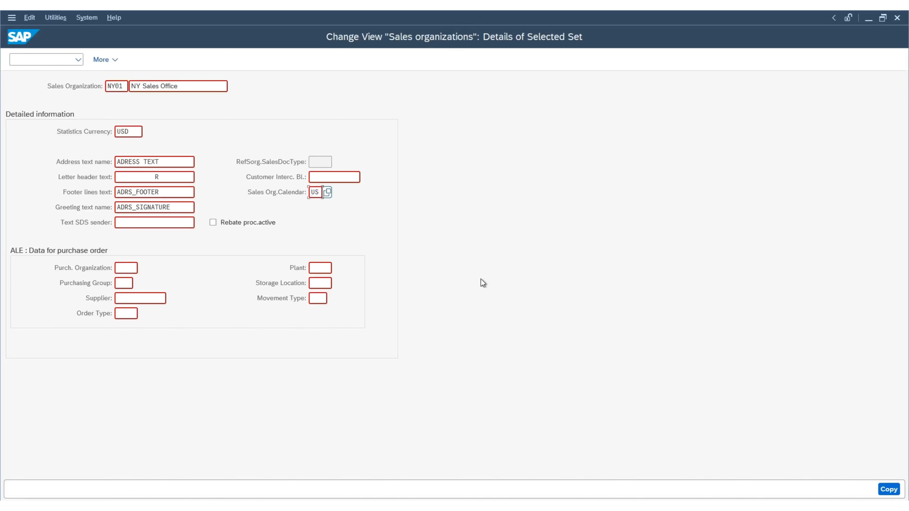
Confirm the copied entry and fill its address with the name NY Sales Office and search terms NY and 01
key(Return)
click(335, 401)
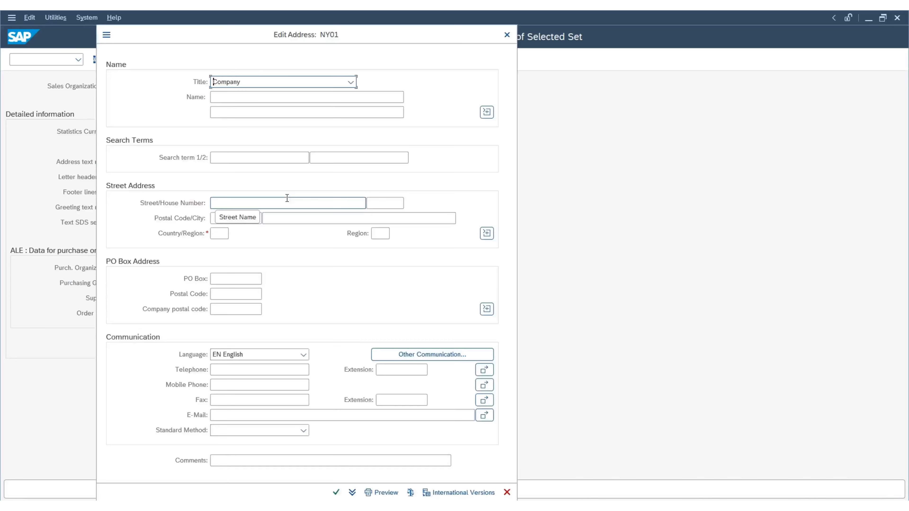
click(260, 96)
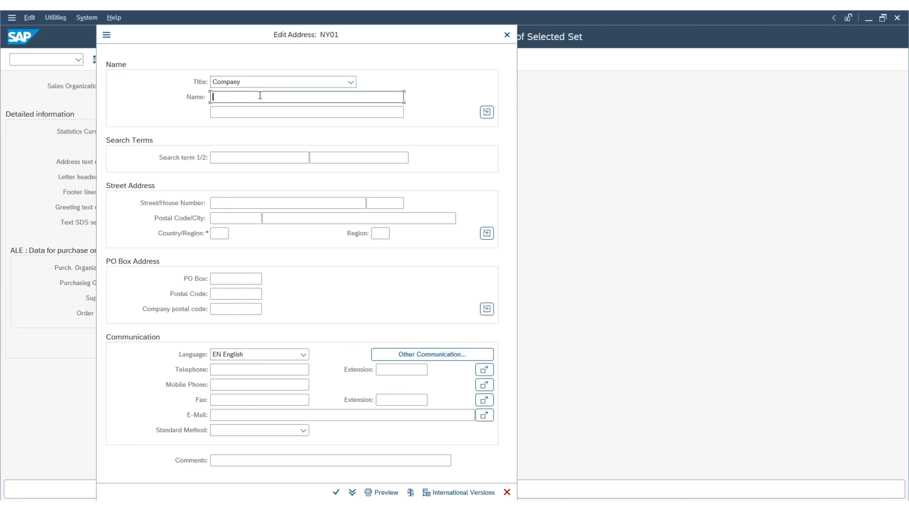
text(NY Sales Office)
click(251, 160)
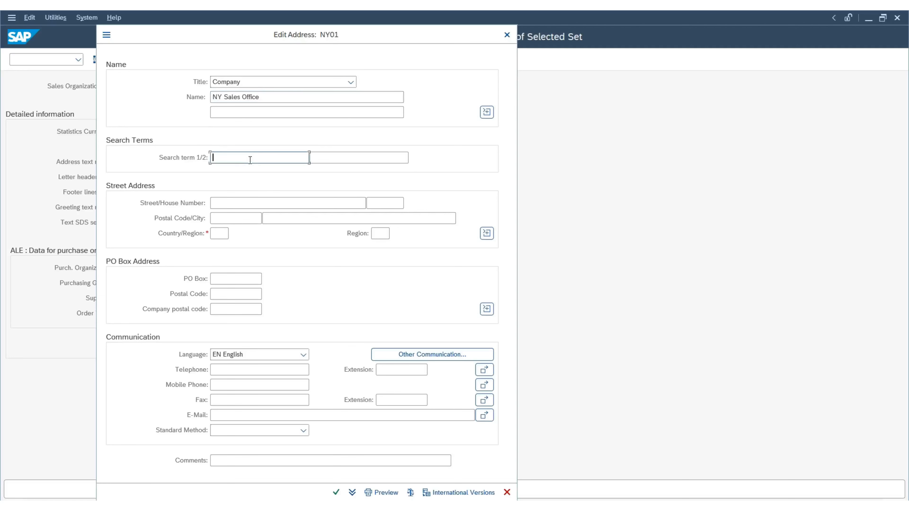
click(250, 160)
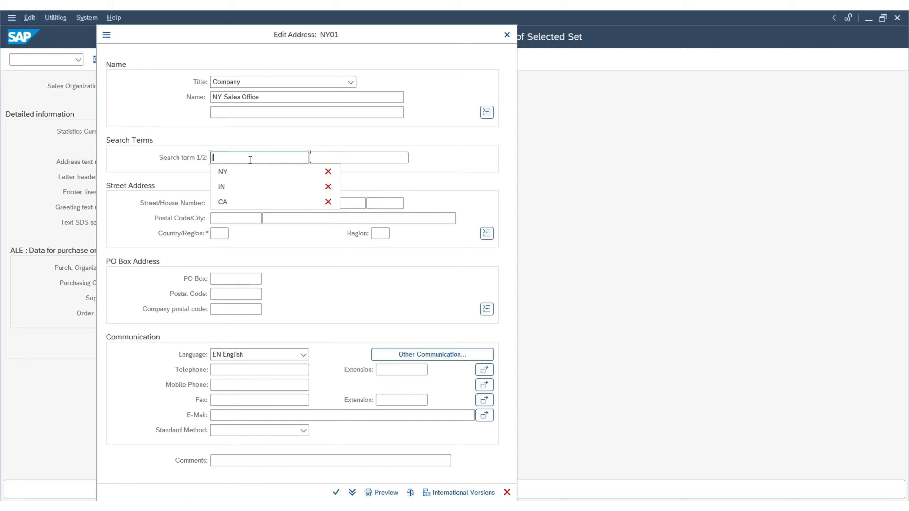
text(NY)
key(Tab)
text(01)
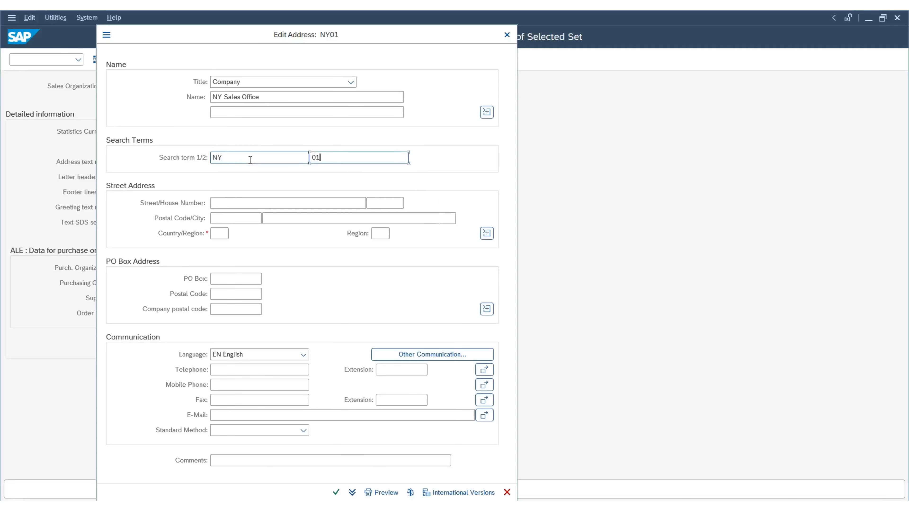
Enter the street name and house number in the street address of sales organization NY01
click(234, 201)
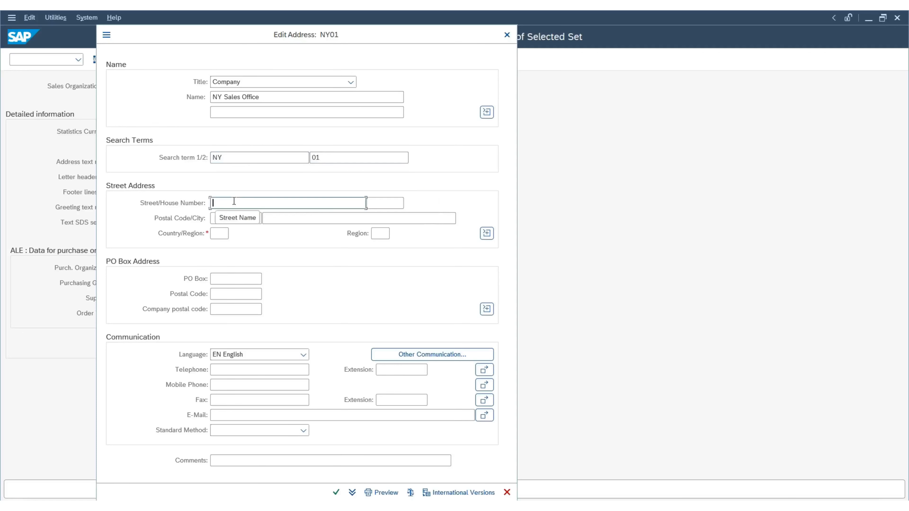
text(w)
key(BackSpace)
key(BackSpace)
key(Caps_Lock)
text(Wall S)
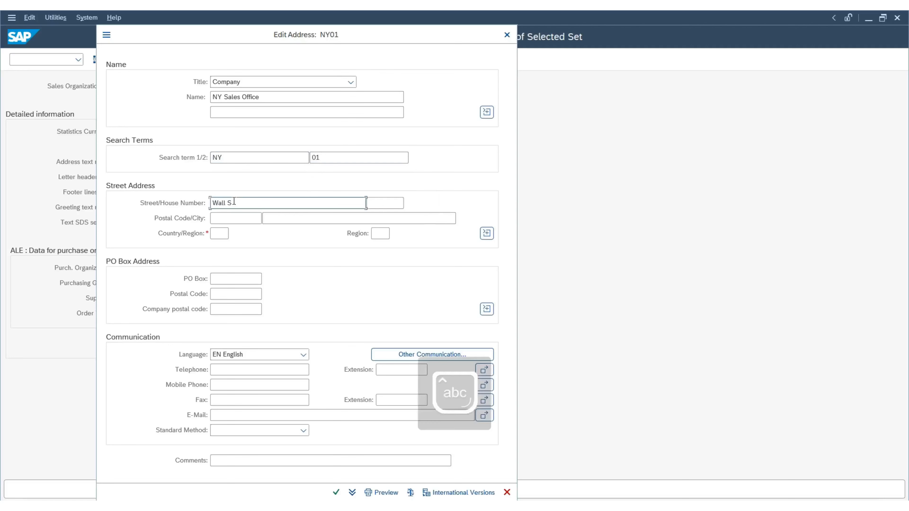
text(treet)
key(Tab)
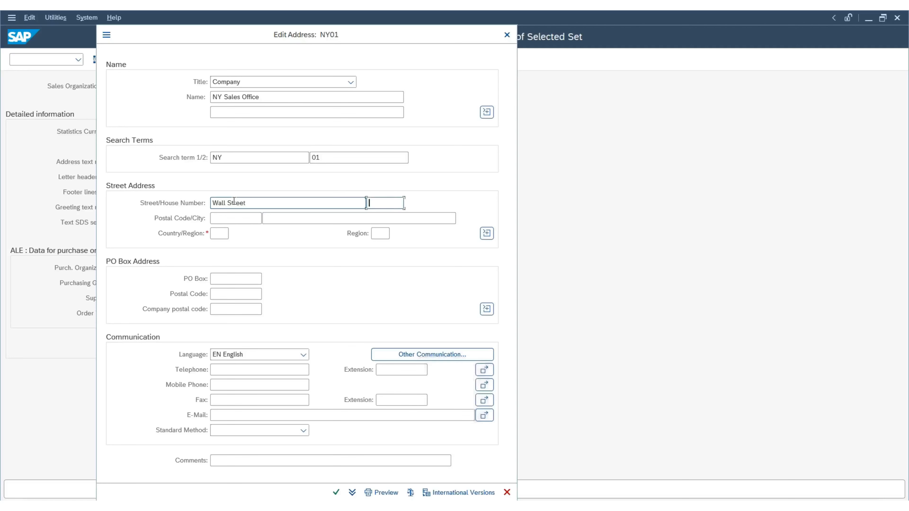
text(123)
key(Tab)
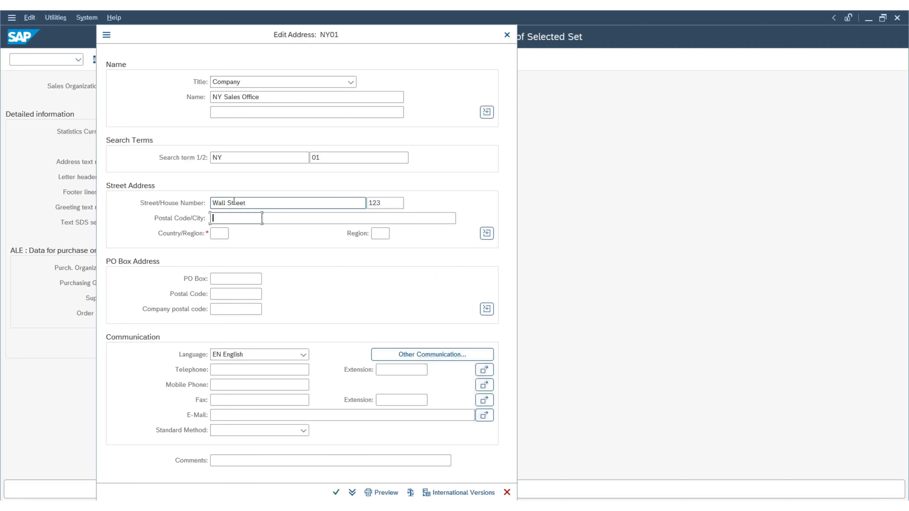
Enter the postal code and city in the street address of sales organization NY01
text(10001)
key(Tab)
key(Down)
key(Return)
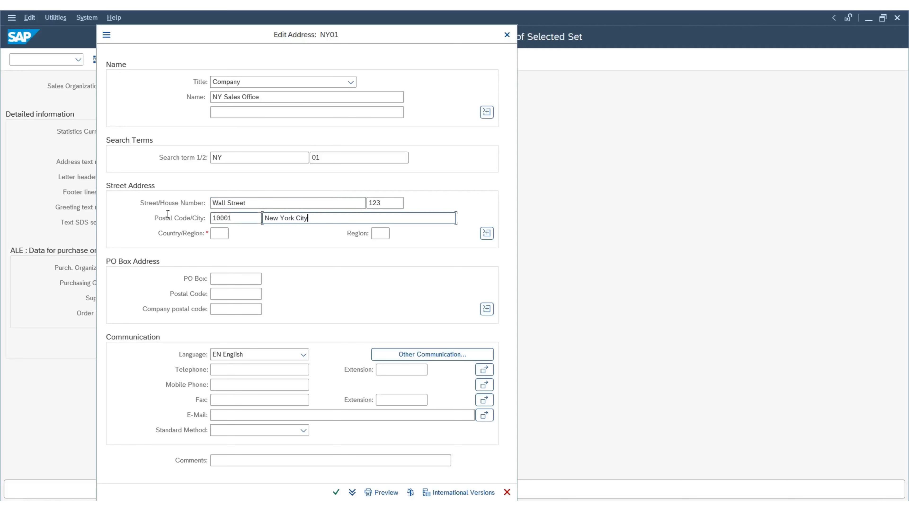
key(shift+Tab)
key(Tab)
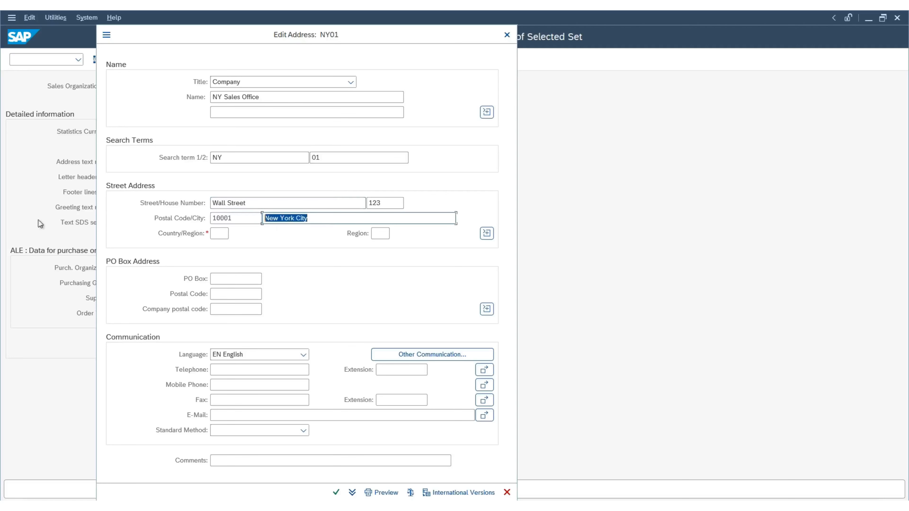
Set the country of the NY01 address to US and its region to NY
click(218, 234)
text(US)
key(Tab)
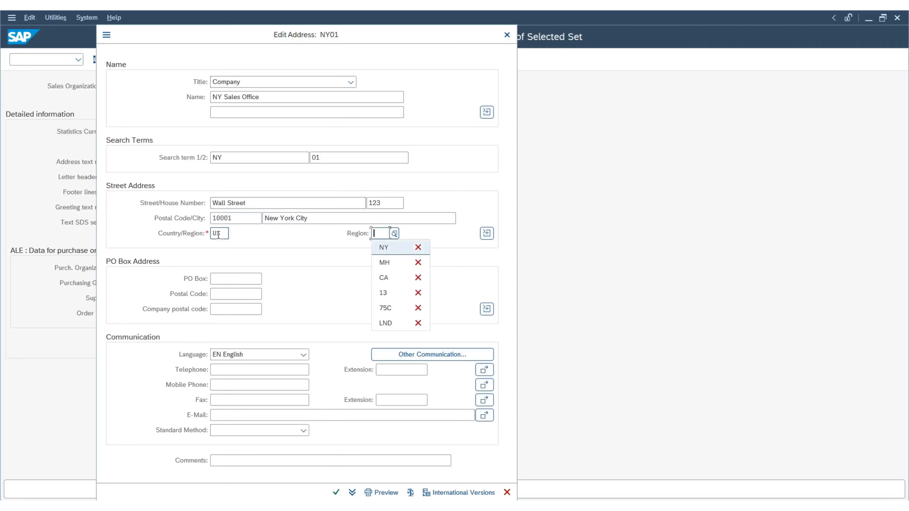
text(NY)
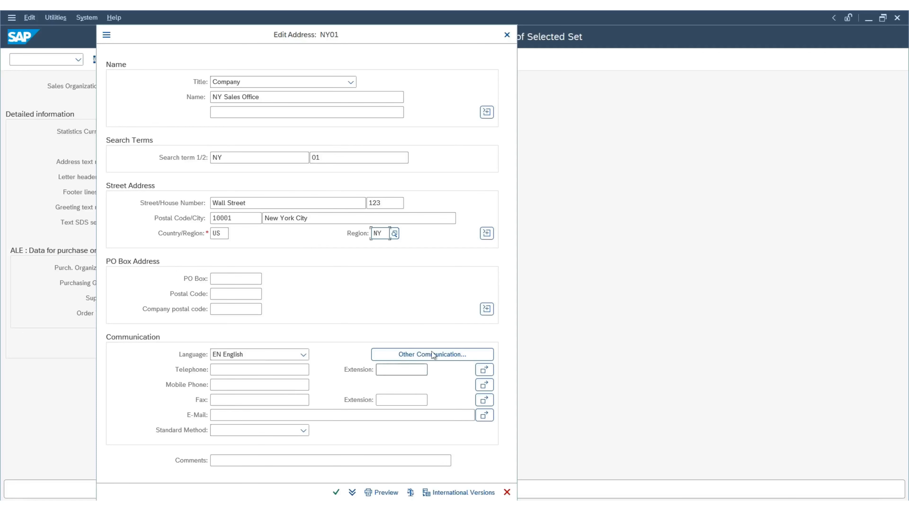
Accept the address and save sales organization NY01 in the SAP TRAINING customizing request
click(335, 492)
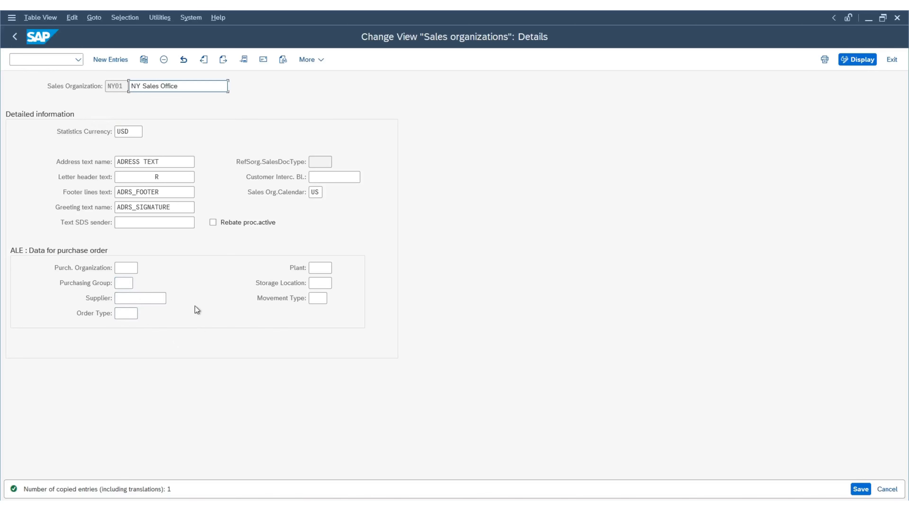
click(860, 489)
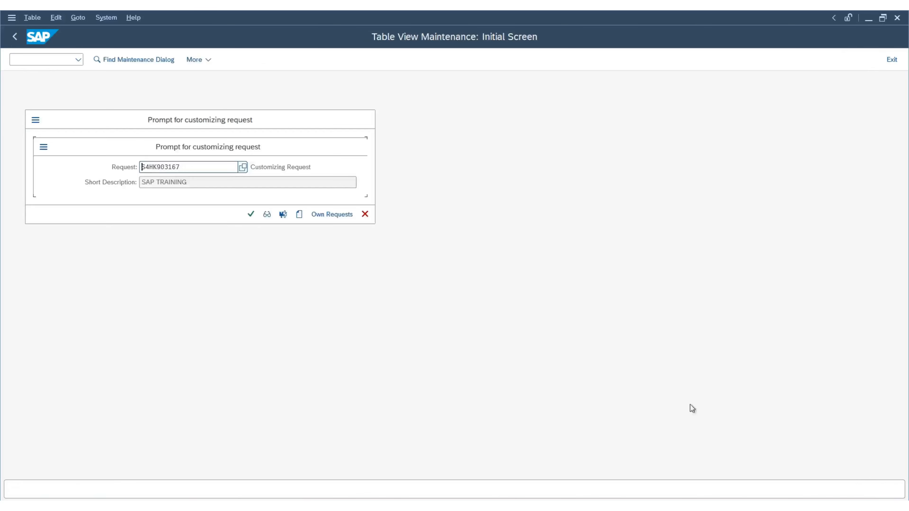
click(255, 215)
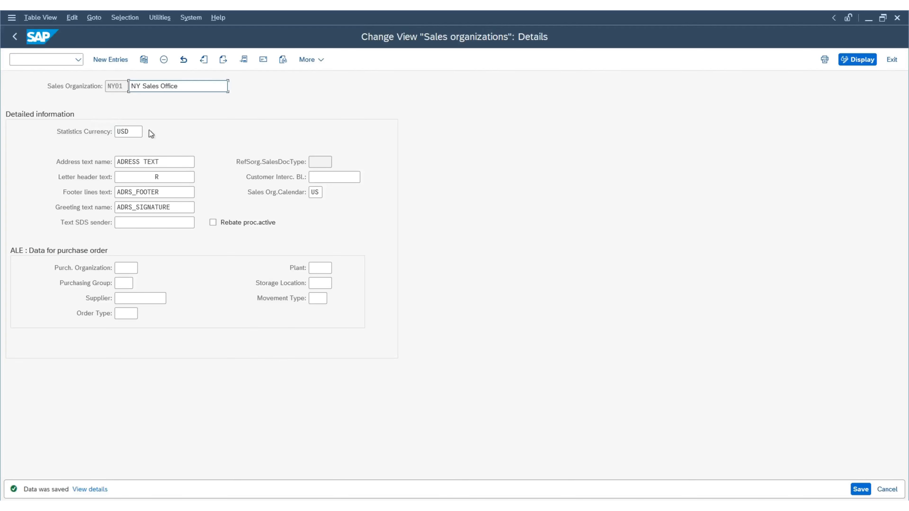
Start a copy of sales organization NY01 and give it the code CA02
click(144, 60)
drag(121, 86, 107, 86)
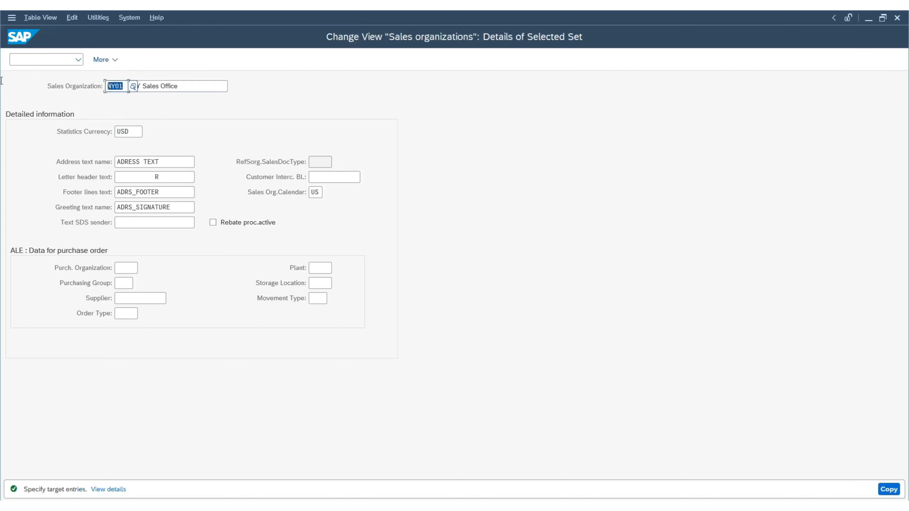
key(Caps_Lock)
text(CA02)
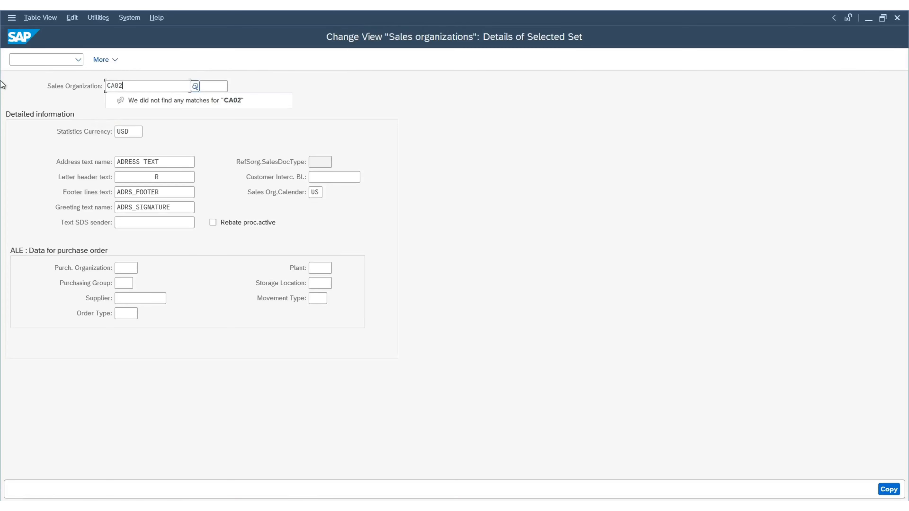
Set the description of sales organization CA02 to CA Sales Org and carry out the copy
key(Tab)
key(shift+End)
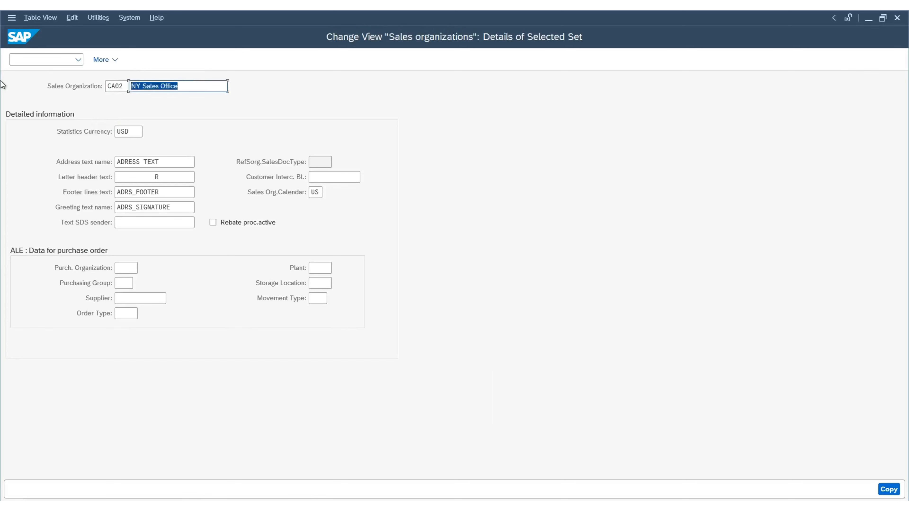
key(Delete)
text(ca)
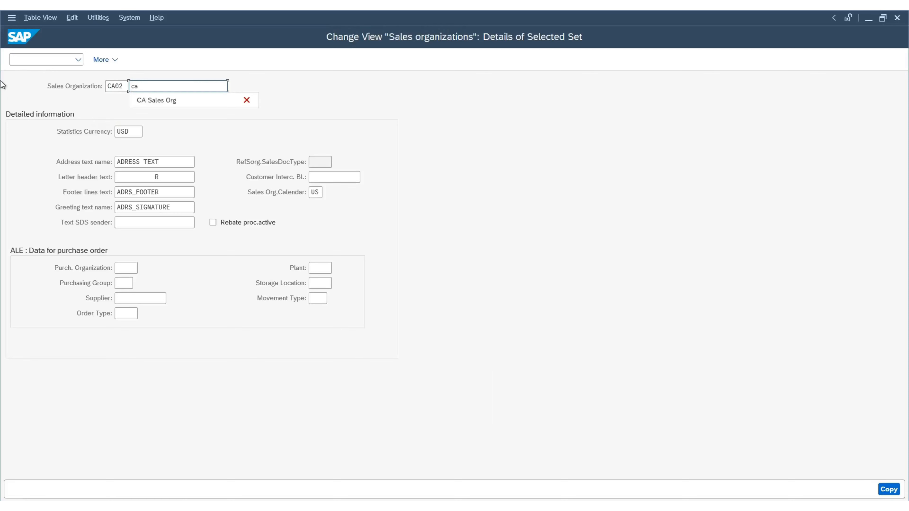
key(Down)
key(Return)
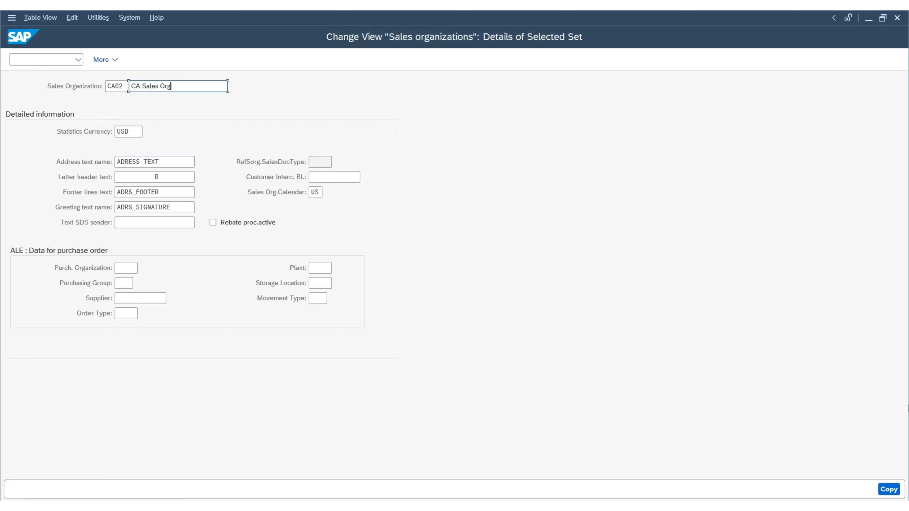
click(889, 489)
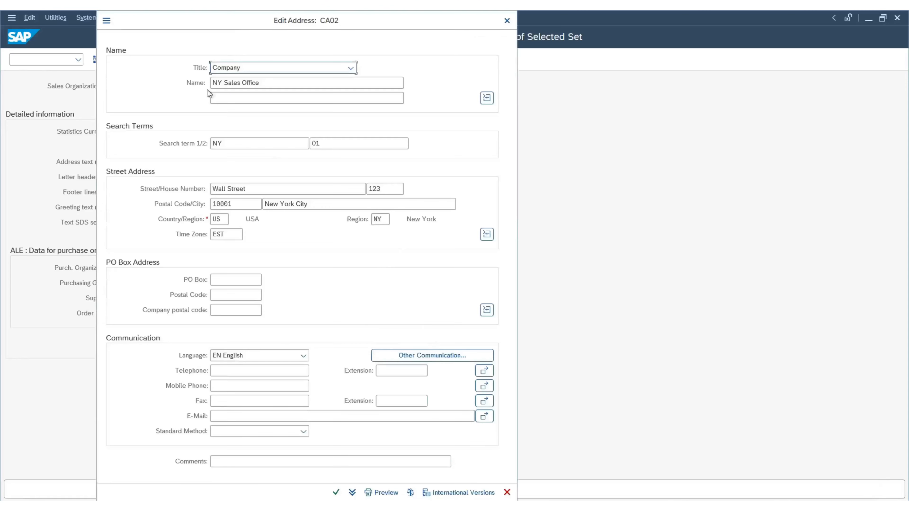
Change the name in the address of CA02 to CA Sales Org
triple_click(266, 84)
text(CA)
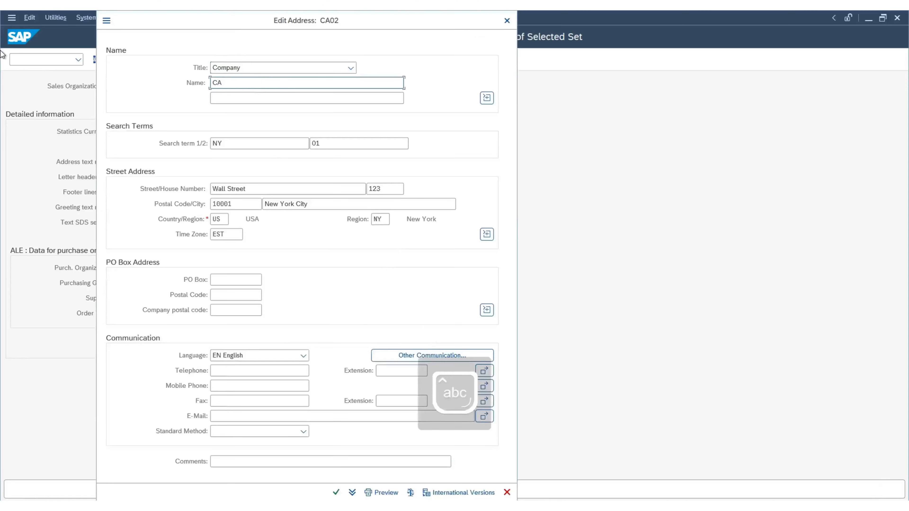
text( Sales Organi)
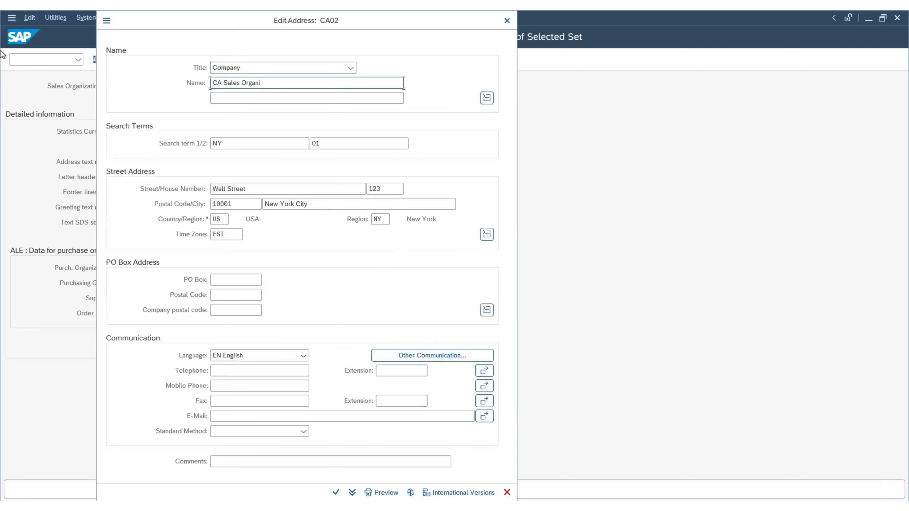
key(ctrl+a)
key(Right)
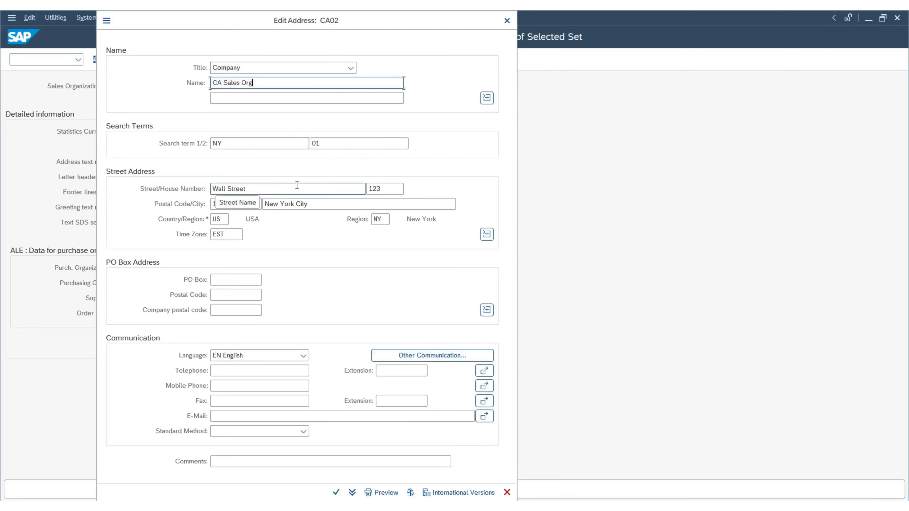
Set the two search terms in the CA02 address to CA and 02
click(271, 142)
key(ctrl+a)
key(Caps_Lock)
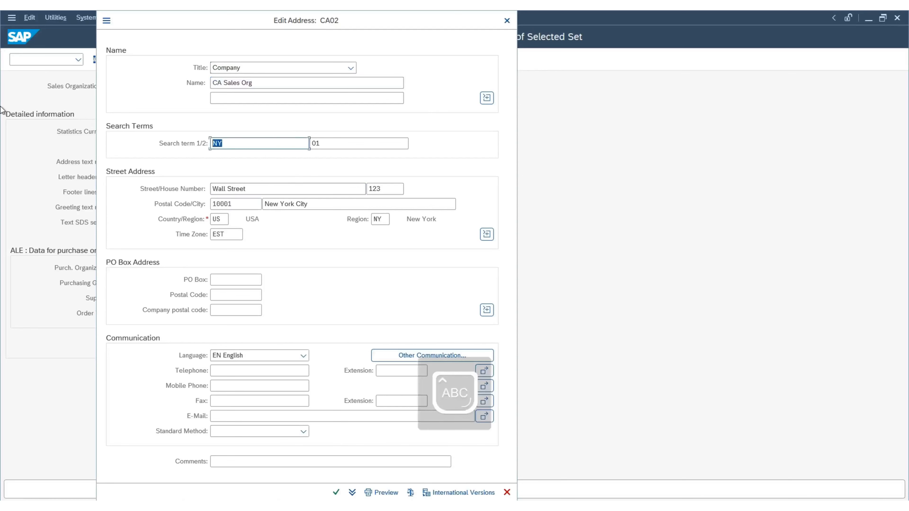
text(CA)
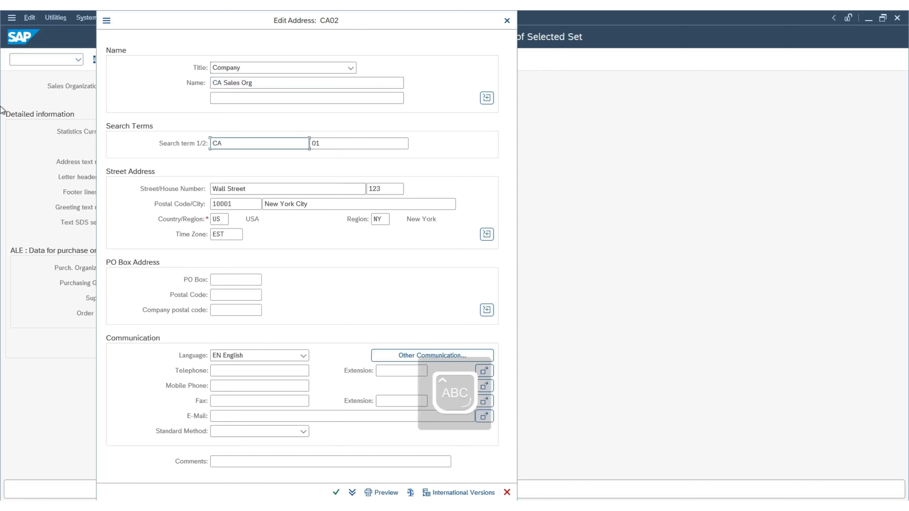
key(Tab)
text(0)
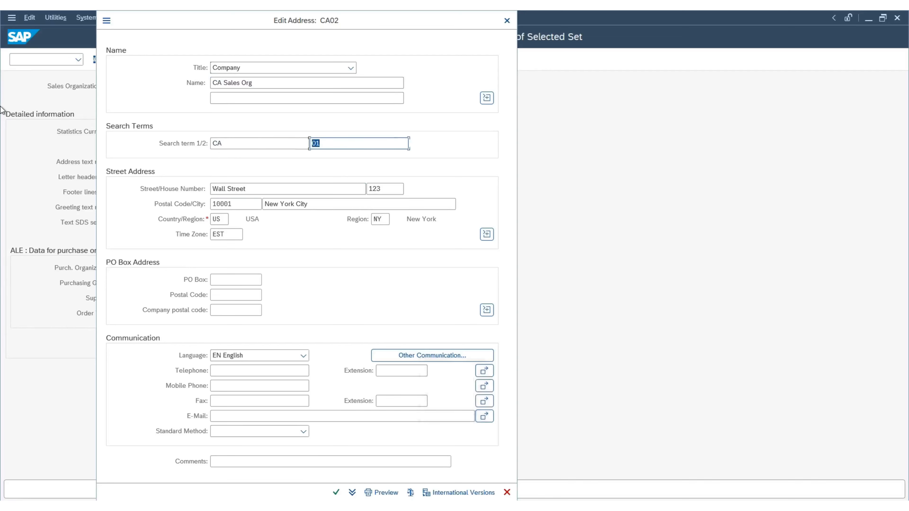
text(2)
Replace the street, house number and city in the CA02 address, then accept it and save the sales organization
key(Tab)
key(shift+End)
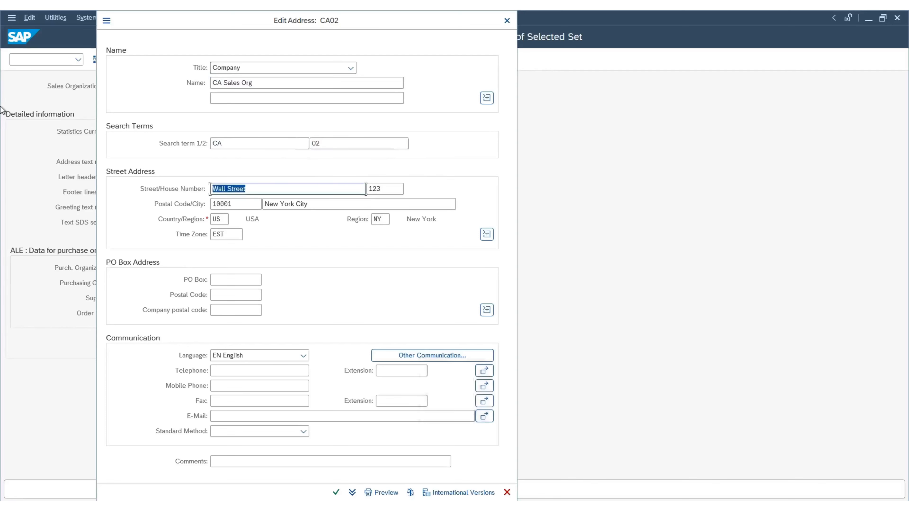
key(Delete)
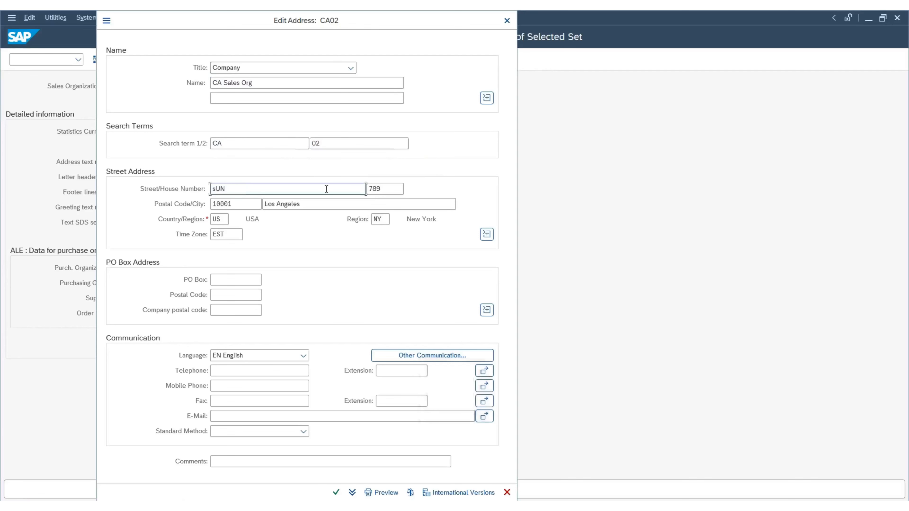
key(BackSpace)
key(BackSpace)
key(BackSpace)
key(Caps_Lock)
text(Sunset BLVD)
click(338, 494)
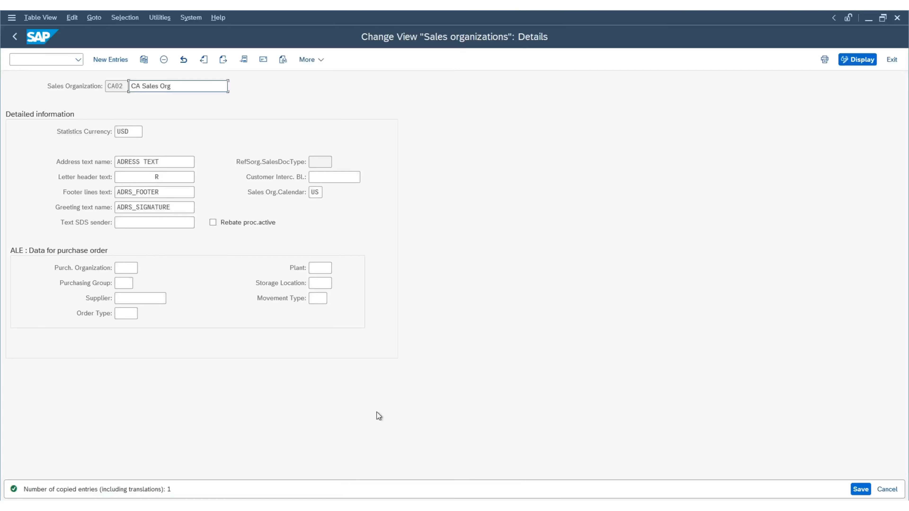
click(861, 489)
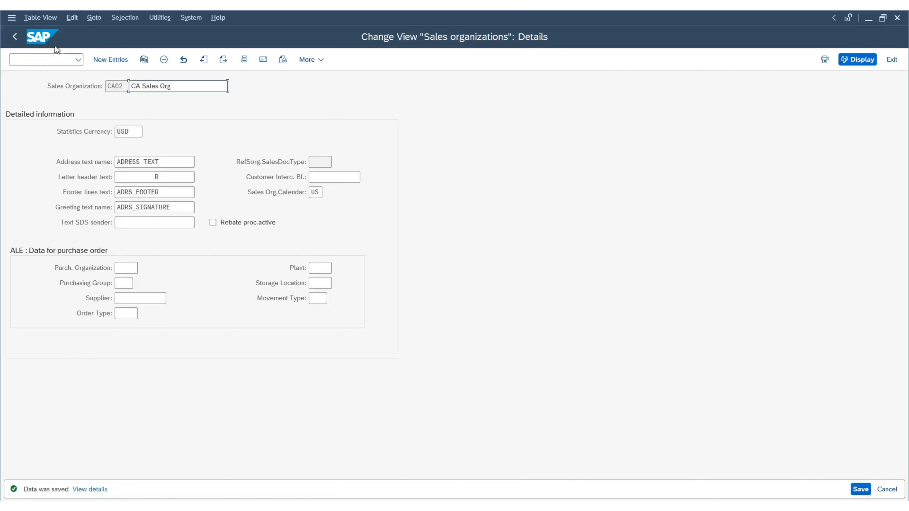
Start a copy of sales organization CA02 and give it the code IN03
click(144, 59)
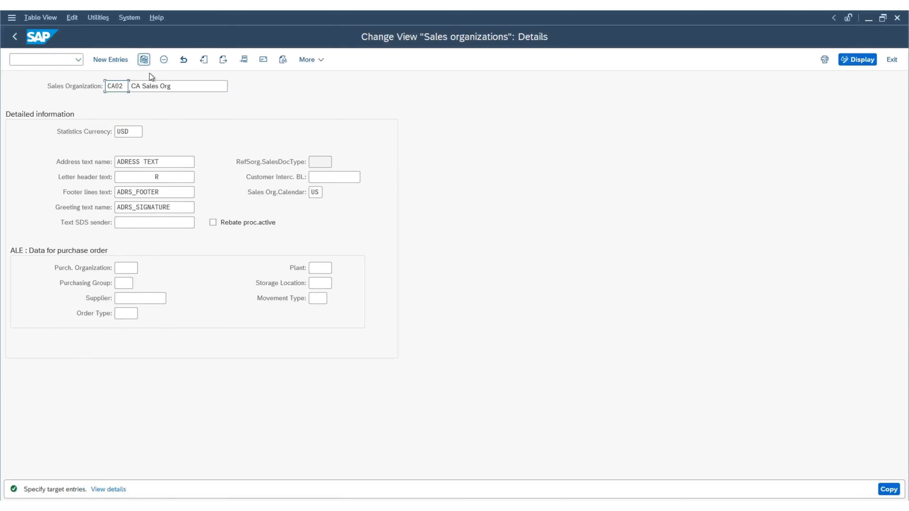
drag(129, 86, 1, 88)
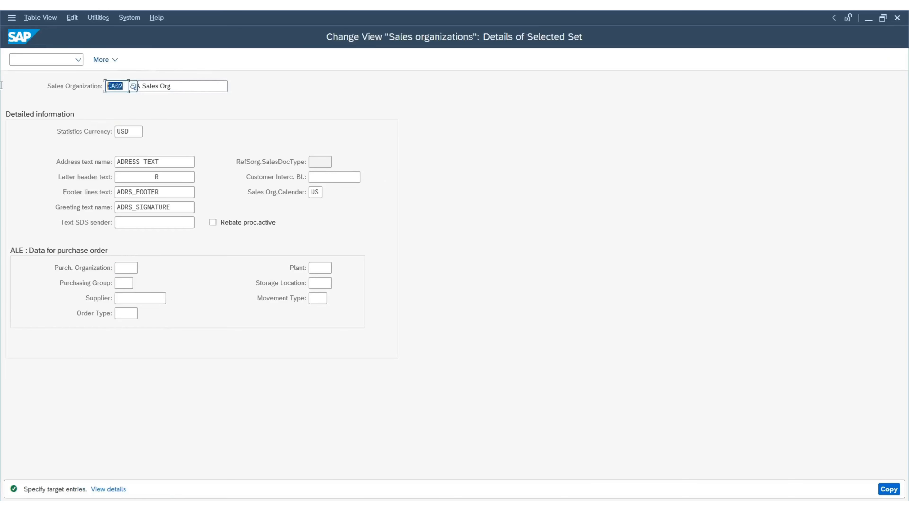
key(Caps_Lock)
text(I)
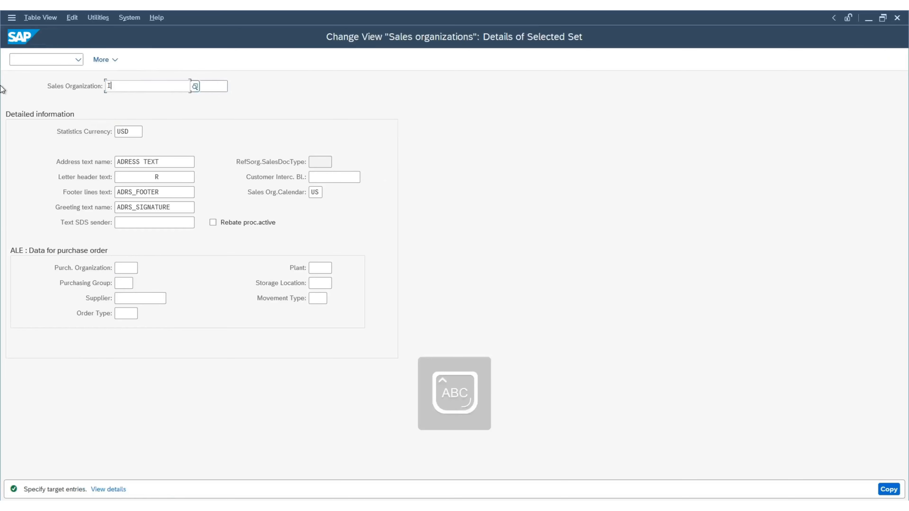
text(N03)
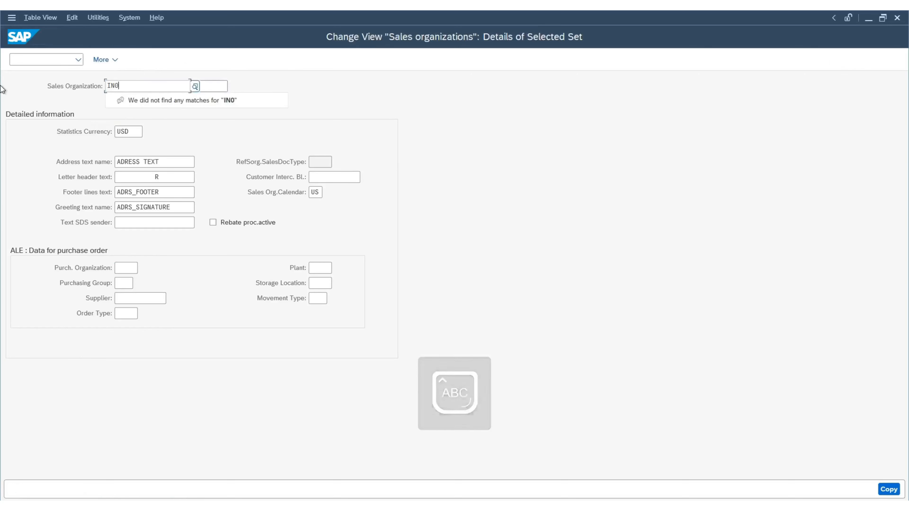
Set the description of sales organization IN03 to IN Sales Org
key(Tab)
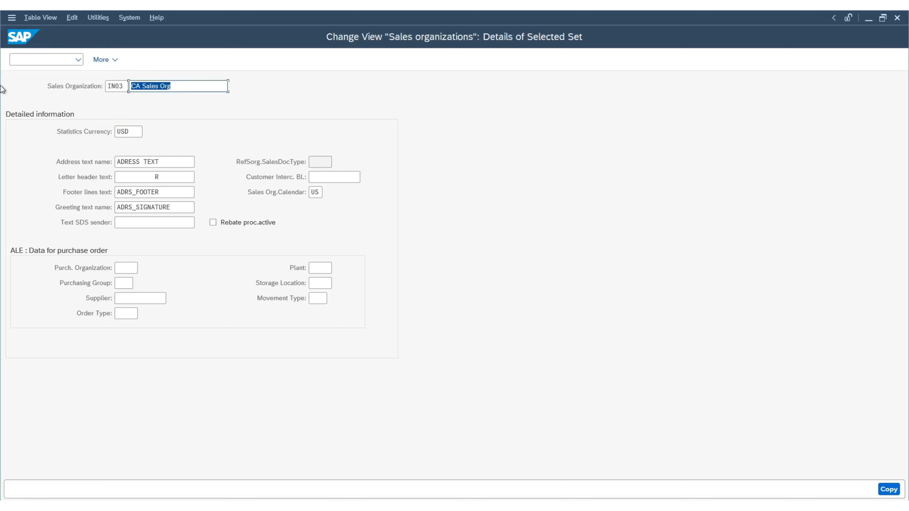
key(BackSpace)
text(iN)
key(BackSpace)
key(BackSpace)
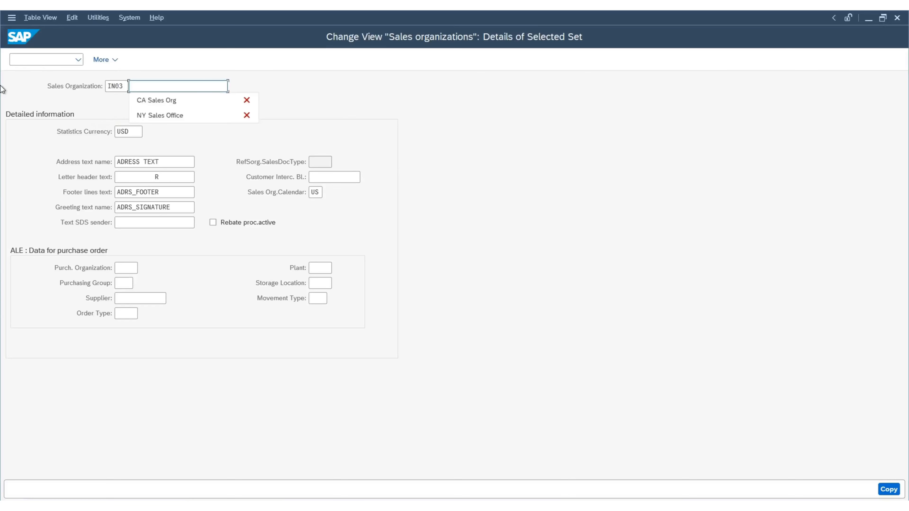
text(IN S)
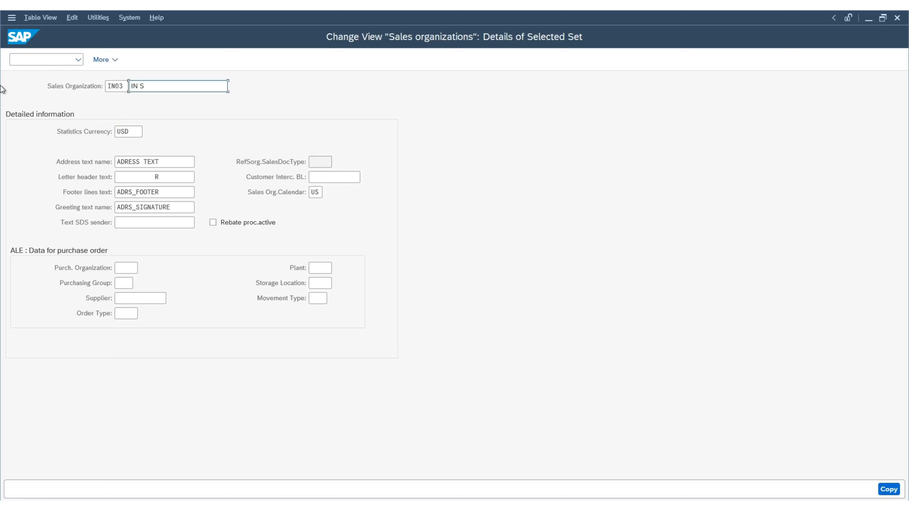
key(Caps_Lock)
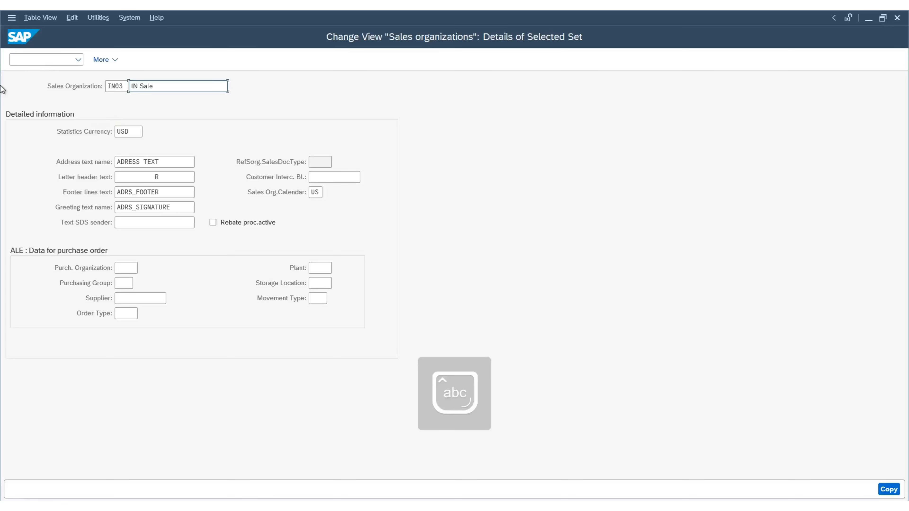
text(ales Org)
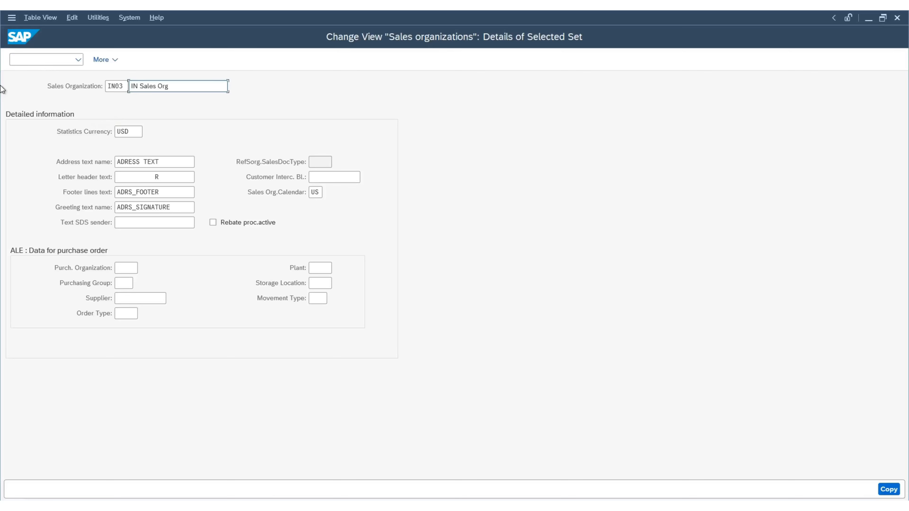
Set the statistics currency of sales organization IN03 to INR
key(shift+Tab)
key(Tab)
key(Tab)
key(ctrl+a)
text(inr)
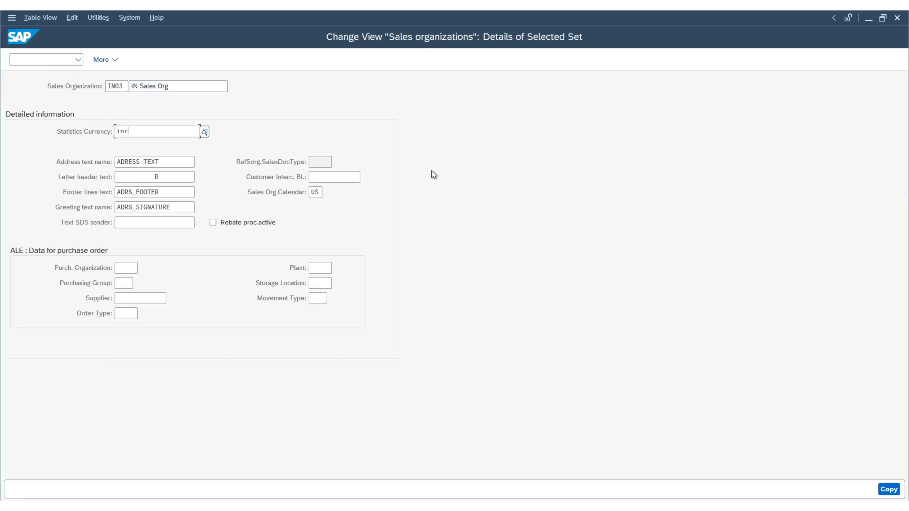
click(169, 190)
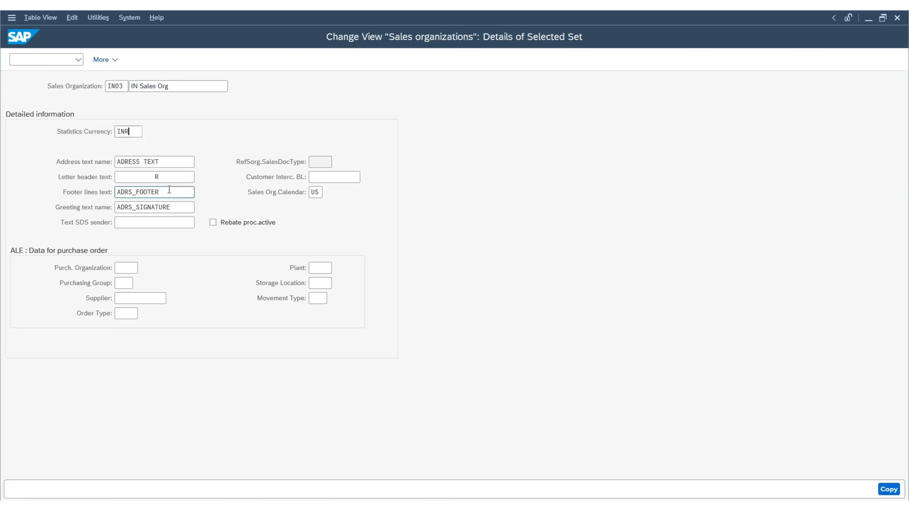
key(Tab)
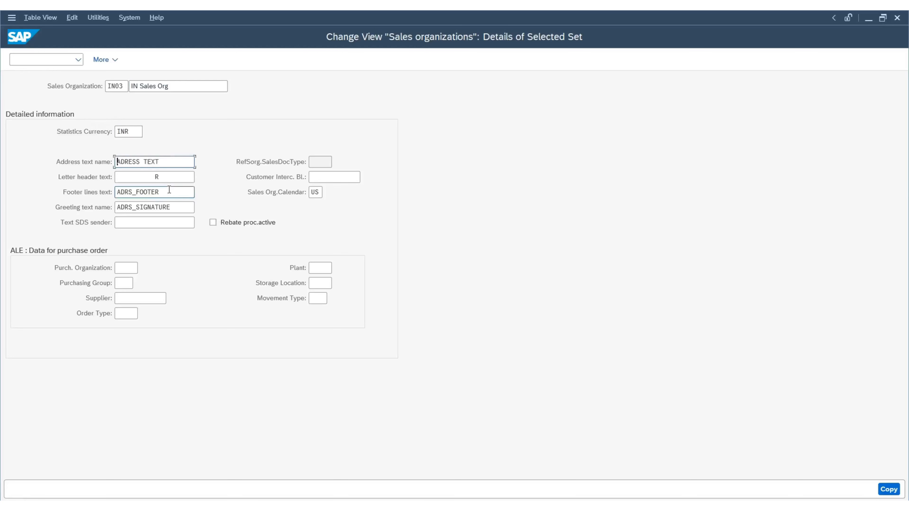
Set the sales organization calendar of IN03 to IN (India) and accept the details to open its address
click(320, 192)
double_click(320, 192)
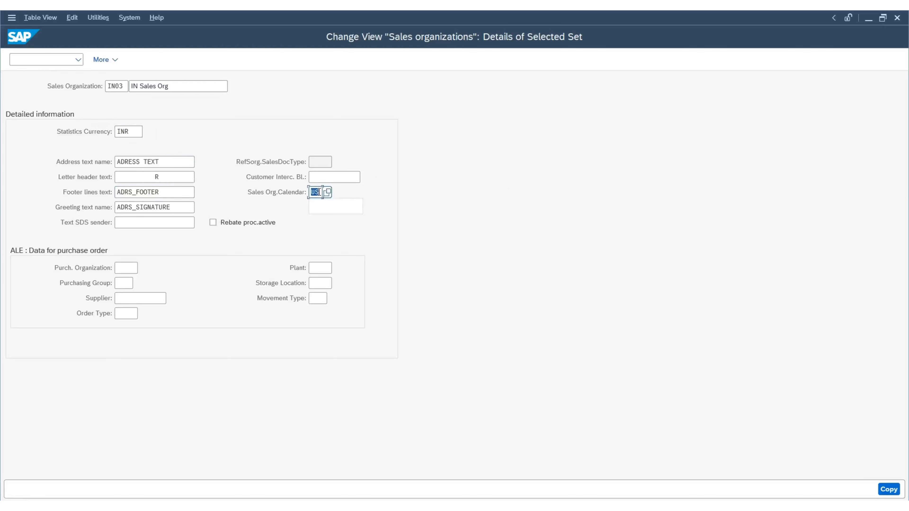
text(in)
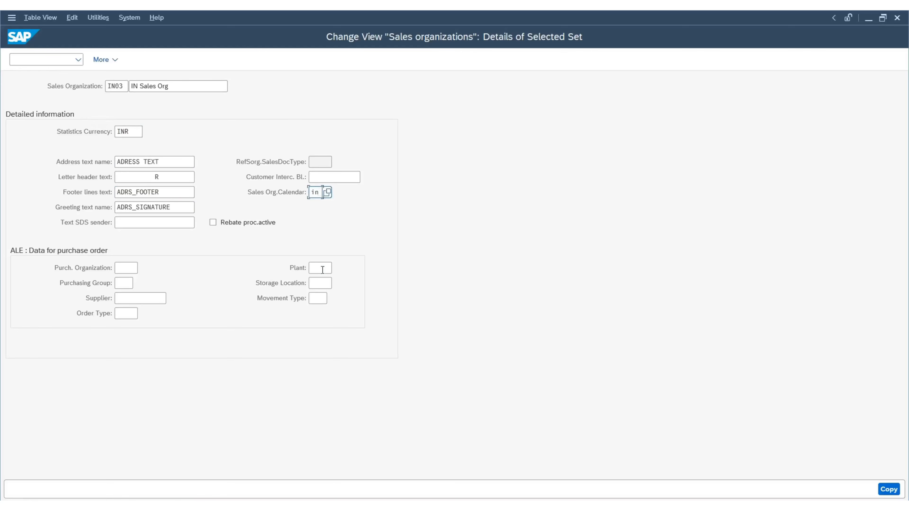
key(BackSpace)
key(BackSpace)
click(327, 194)
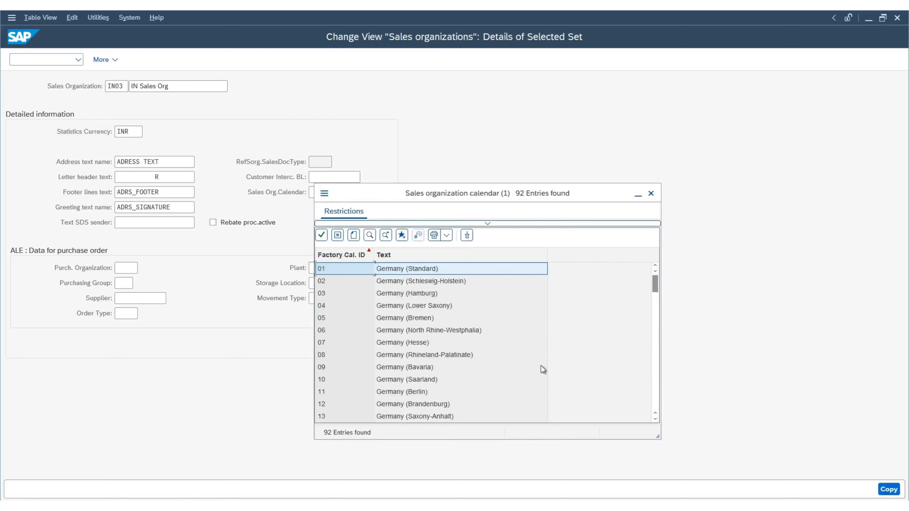
scroll(406, 343, down, 3)
scroll(406, 344, down, 11)
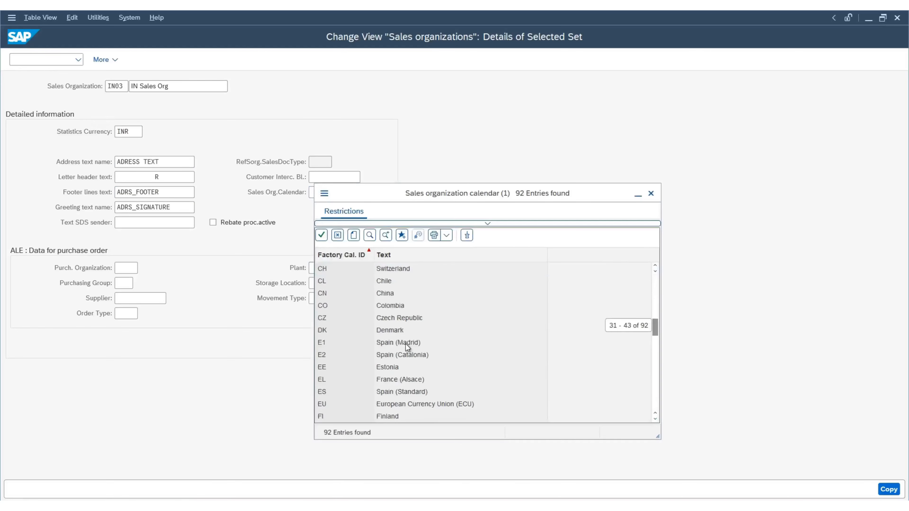
scroll(405, 344, down, 2)
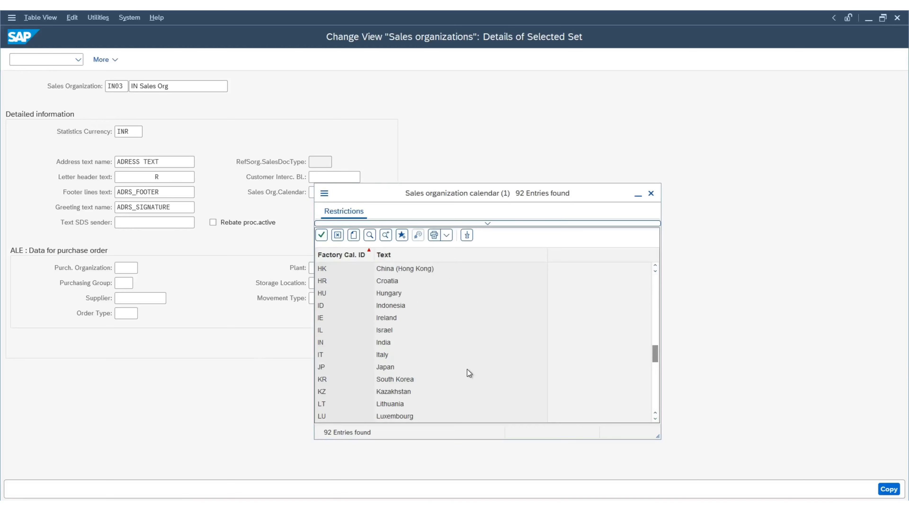
double_click(376, 342)
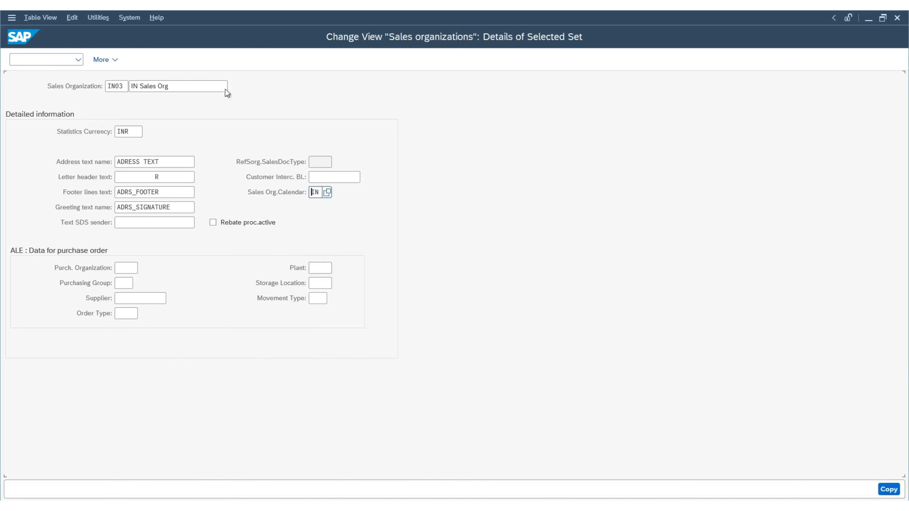
key(Return)
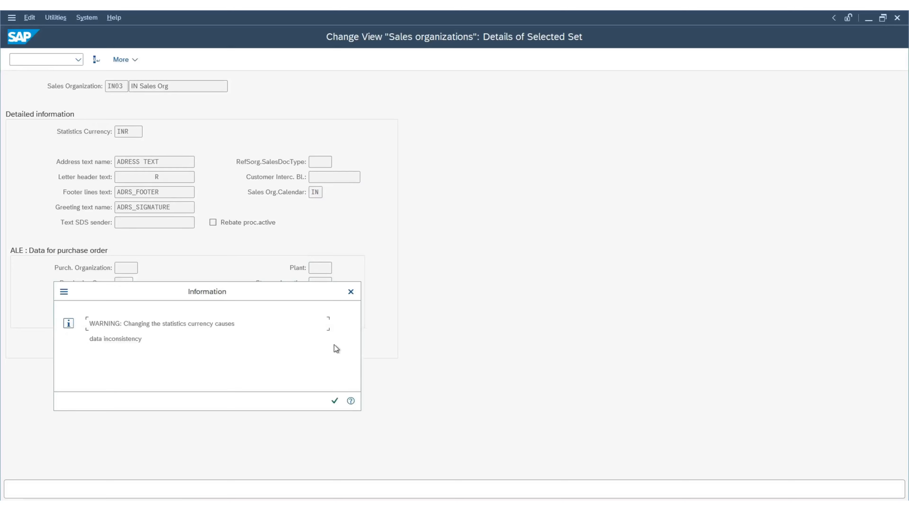
click(337, 400)
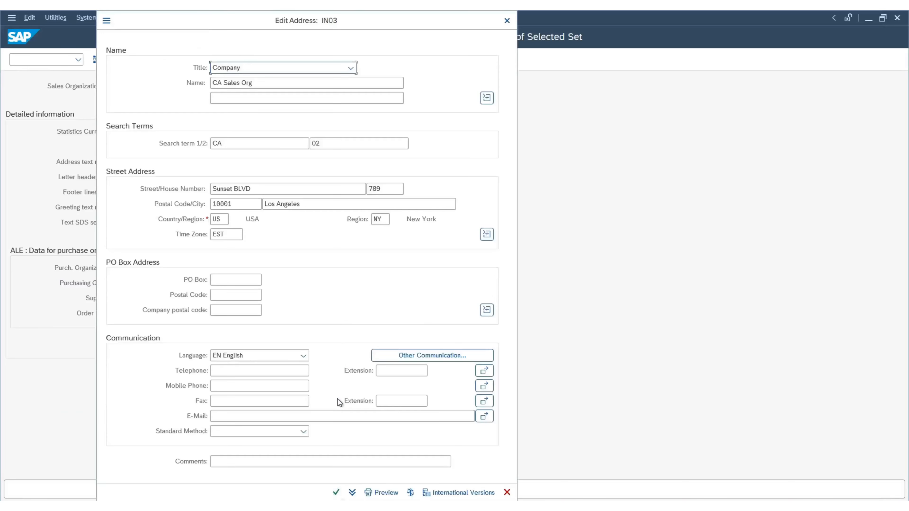
Set the name in the IN03 address to IN Sales Org
drag(278, 84, 25, 49)
text(IN Sales Org)
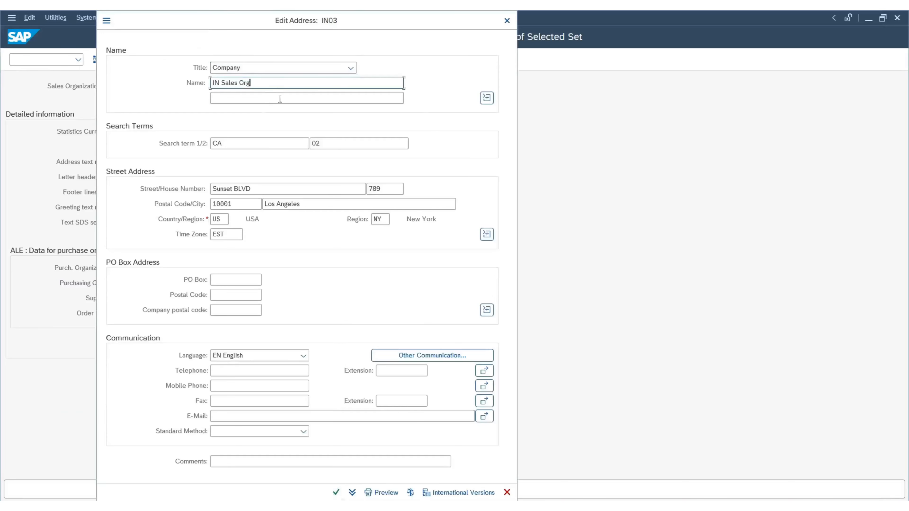
key(Tab)
key(Tab)
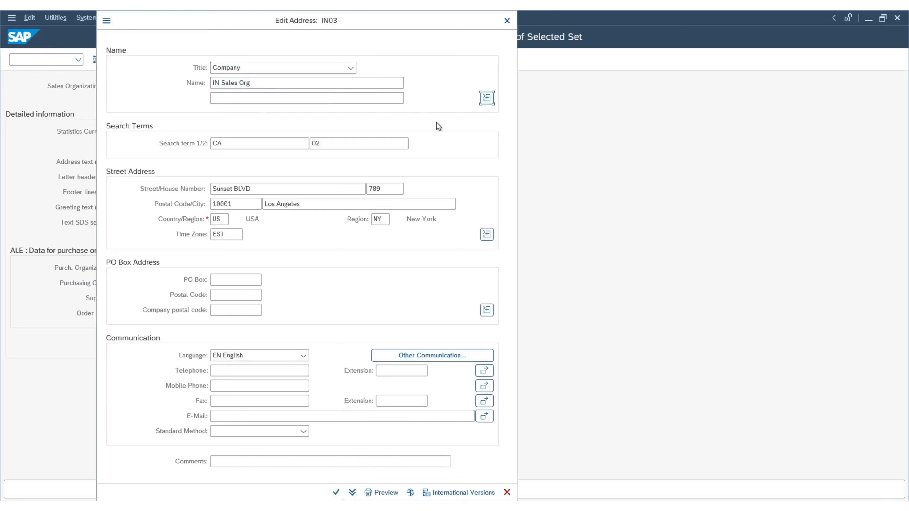
Set the two search terms in the IN03 address to IN and 03
key(Tab)
key(ctrl+a)
key(BackSpace)
key(Down)
key(Down)
key(Down)
key(Return)
key(Tab)
key(Down)
key(Down)
key(Down)
key(Up)
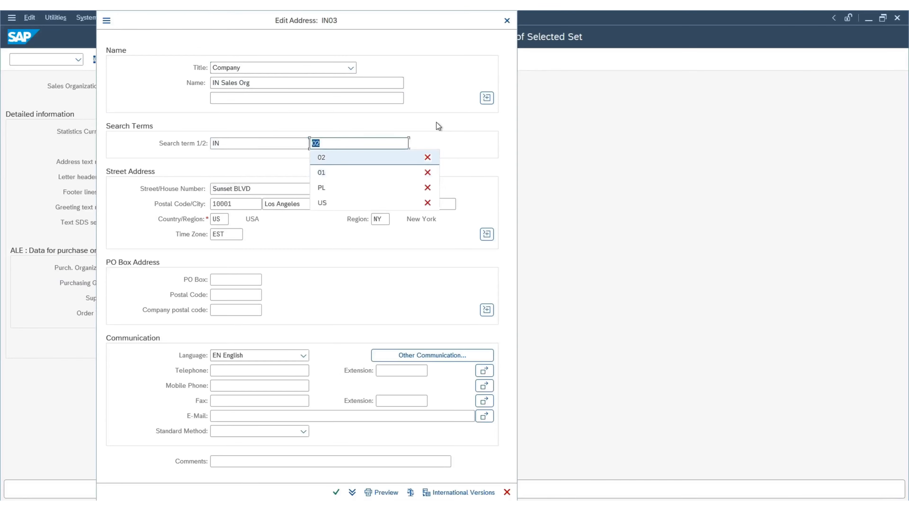
key(Return)
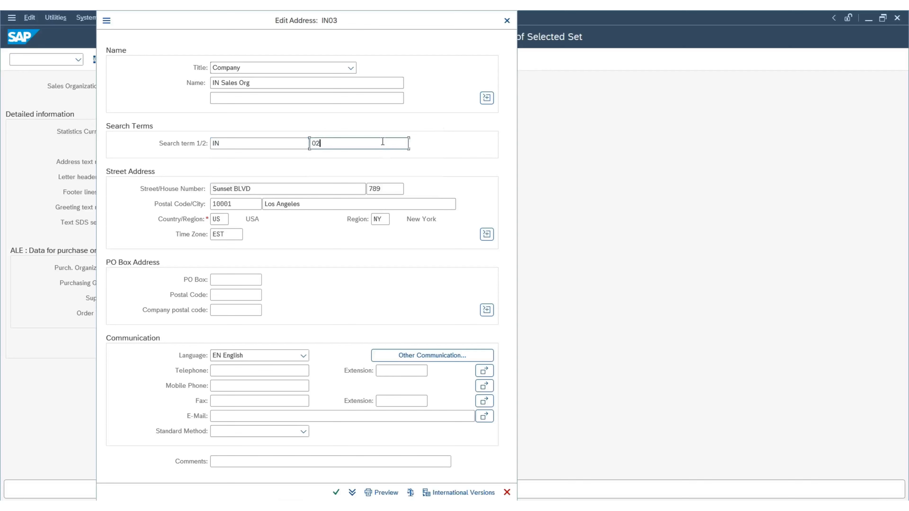
key(BackSpace)
text(3)
key(Tab)
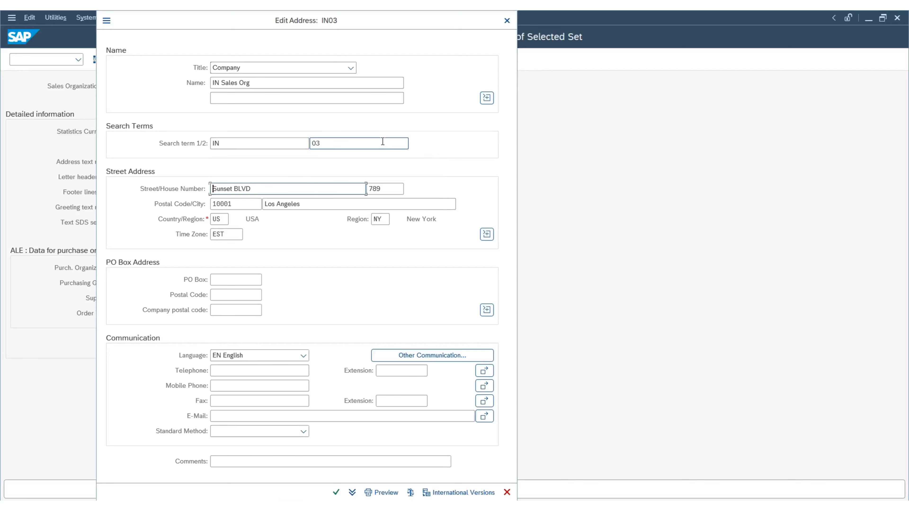
Replace the street and house number in the IN03 address
key(shift+End)
key(Delete)
text(Pune Street)
key(Tab)
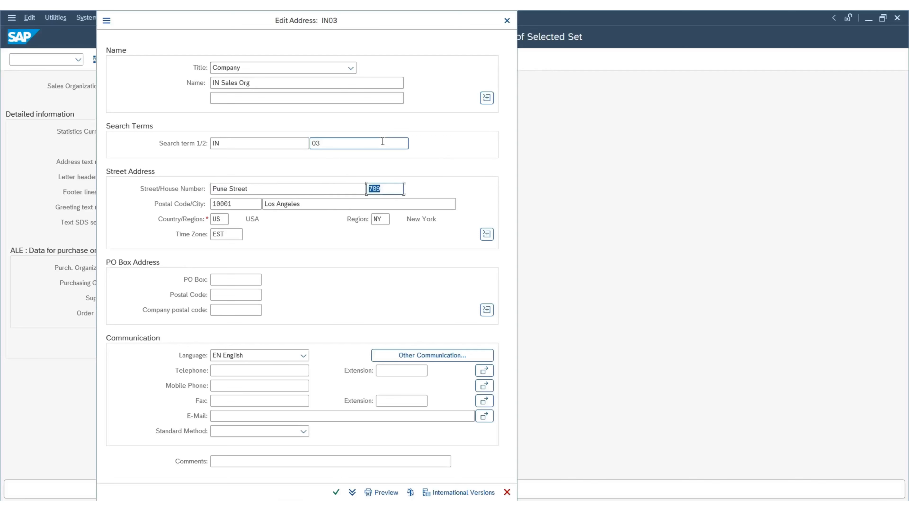
key(Down)
key(Down)
key(Down)
key(Down)
key(Return)
key(Tab)
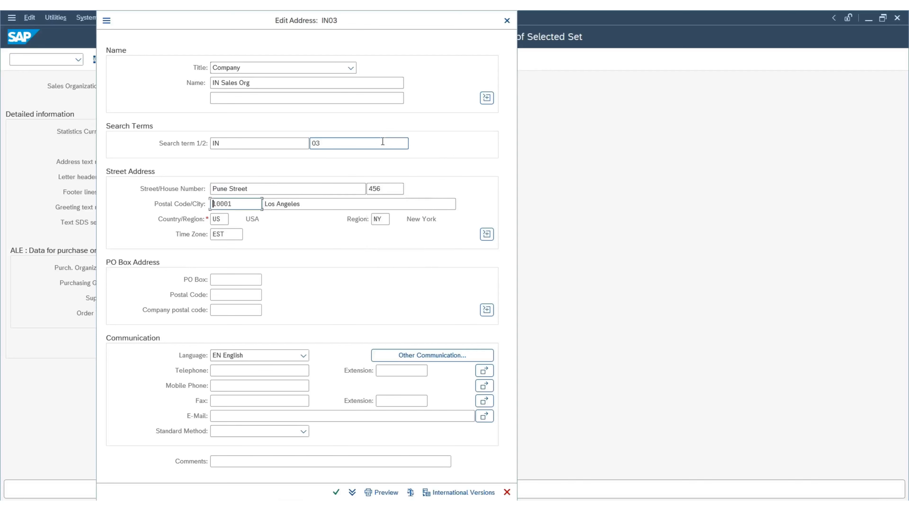
Replace the postal code in the IN03 address with another previously used one
key(Down)
key(Down)
key(Down)
key(Down)
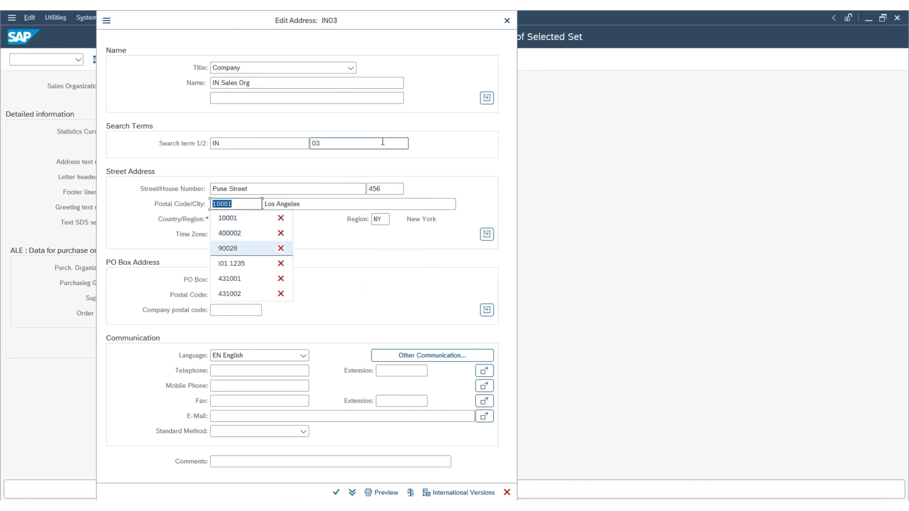
key(Return)
key(Tab)
Set the country in the IN03 address to IN
key(Tab)
key(Down)
key(Down)
key(Return)
key(Tab)
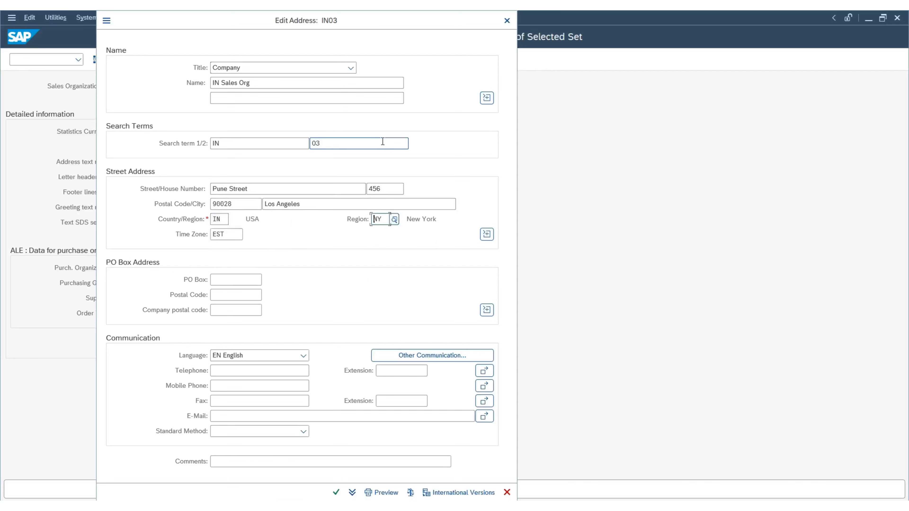
Replace the city in the IN03 address and re-enter IN as the country
key(alt+space)
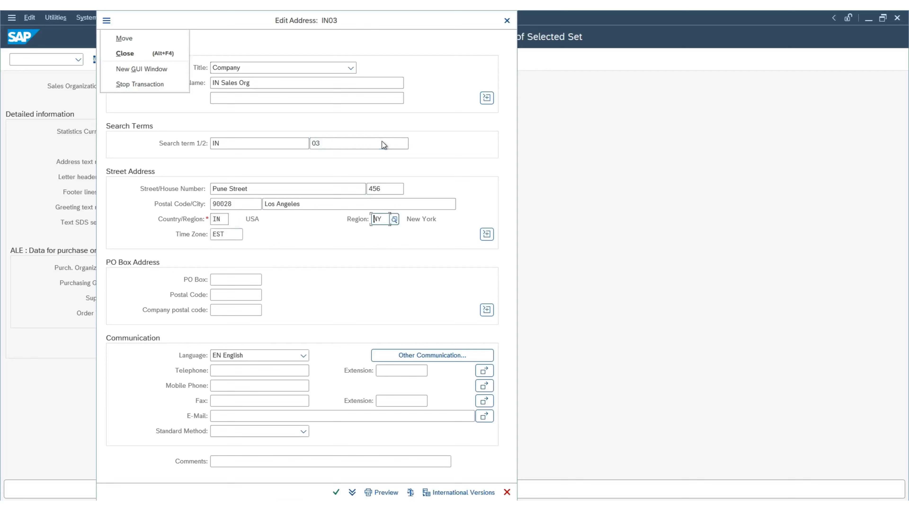
drag(339, 205, 169, 212)
key(Down)
key(Down)
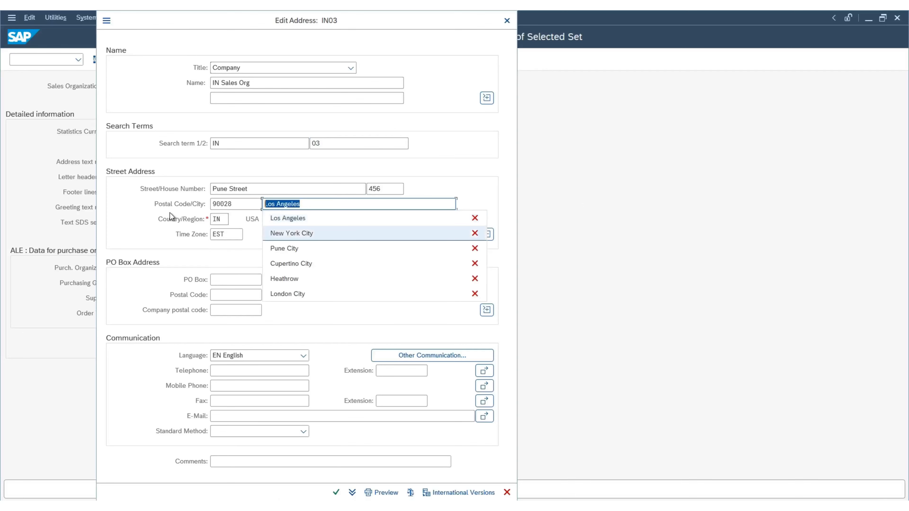
key(Return)
key(Tab)
text(IN)
key(Tab)
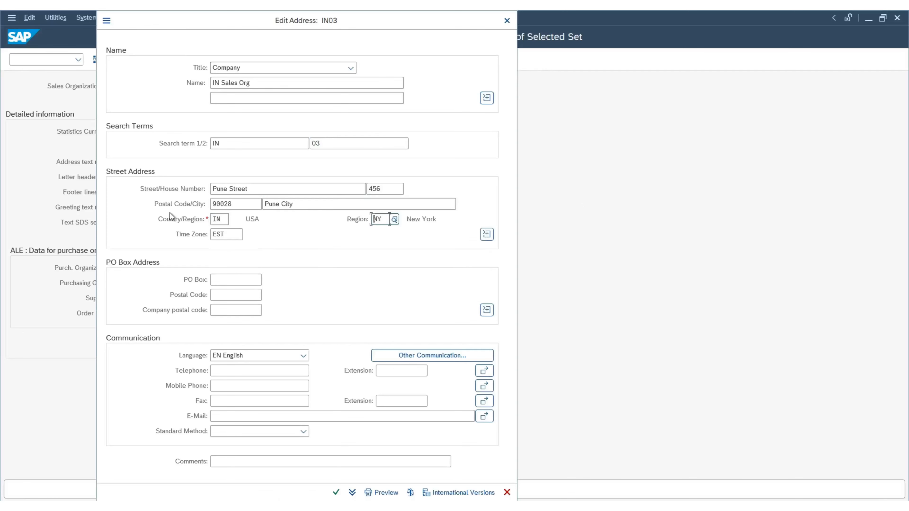
Set the region in the IN03 address to MH and clear the time zone
key(ctrl+a)
key(Down)
key(Down)
key(Down)
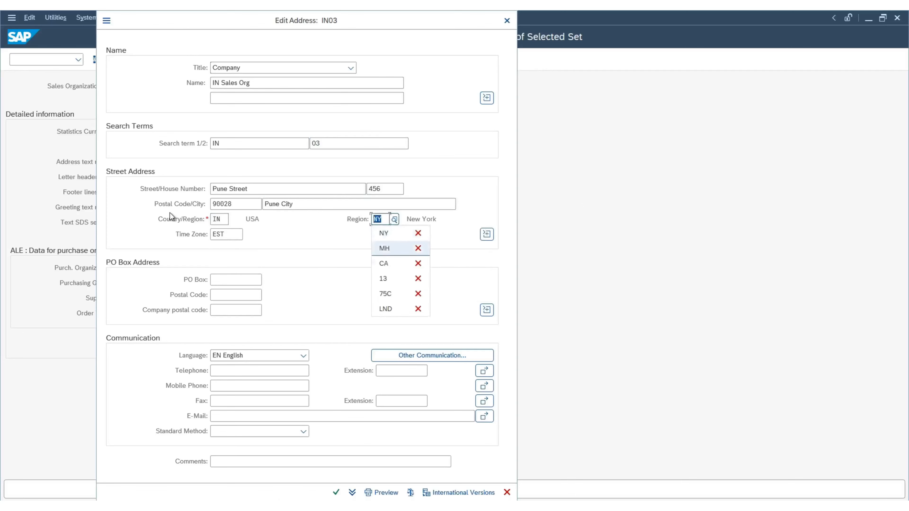
key(Up)
key(Return)
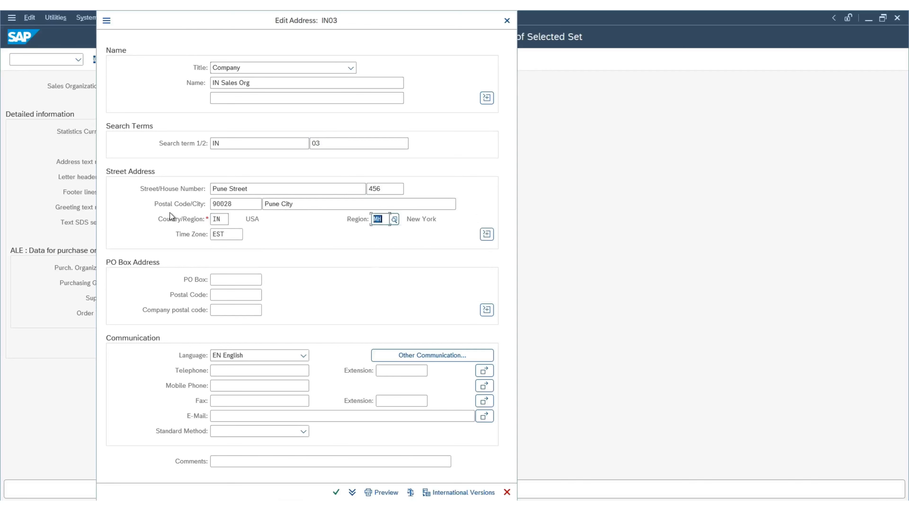
key(Tab)
key(ctrl+a)
key(BackSpace)
Try to accept the IN03 address, swapping its postal code for another five-digit one
key(Return)
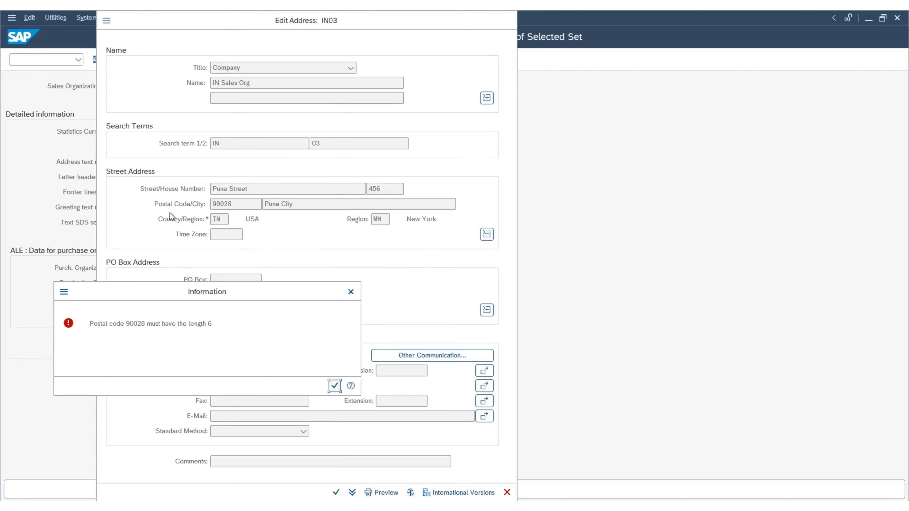
key(Return)
key(Down)
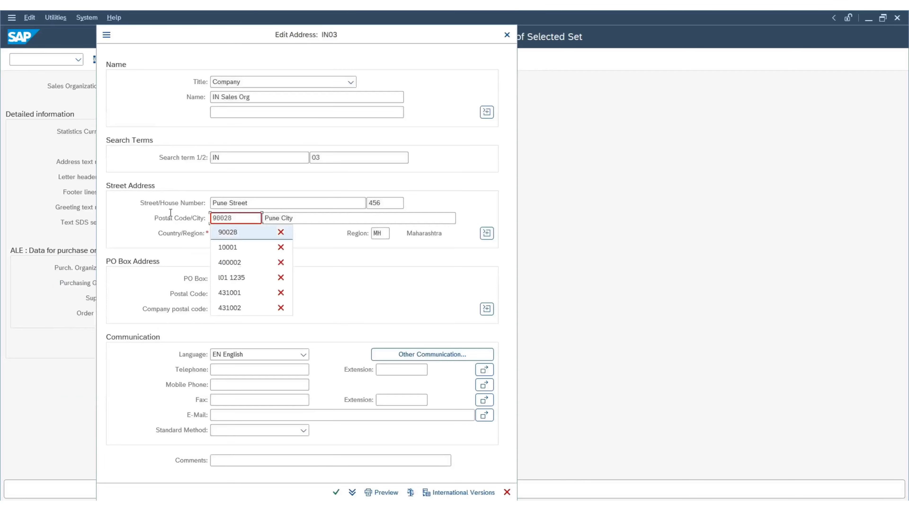
key(Down)
key(Return)
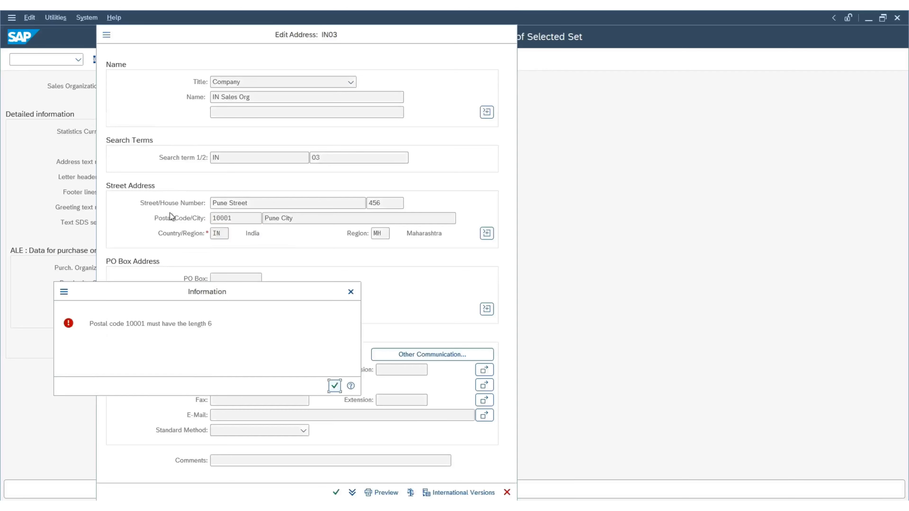
key(Return)
Replace the postal code with a six-digit Indian one and accept the IN03 address
key(ctrl+a)
key(Right)
key(ctrl+a)
key(Down)
key(Down)
key(Down)
key(Down)
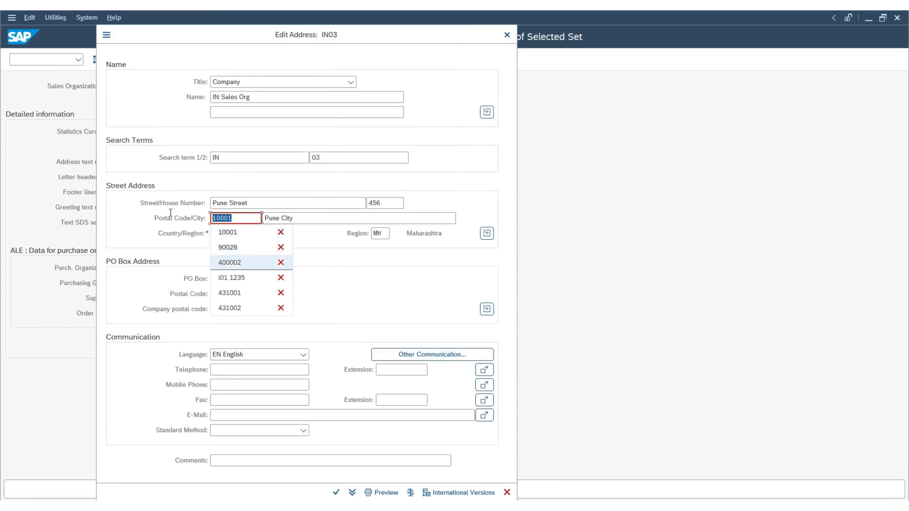
key(Down)
key(Down)
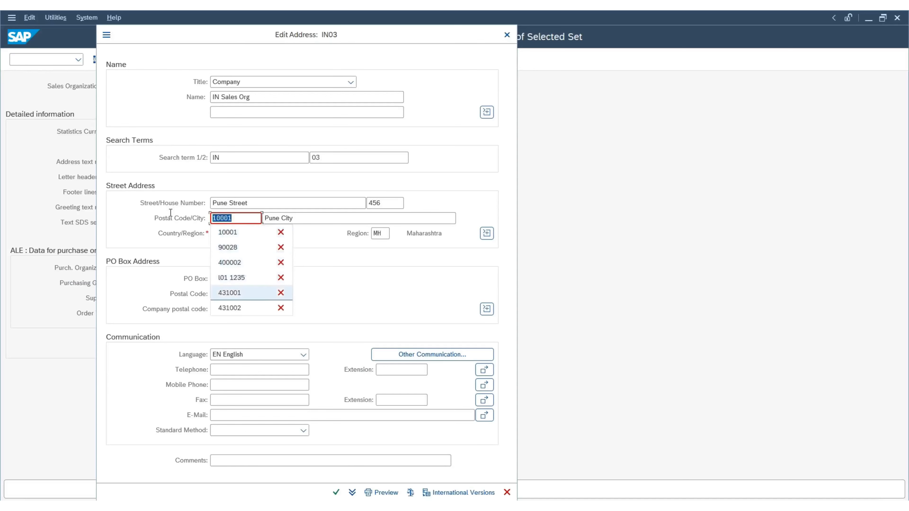
key(Up)
key(Up)
key(Return)
key(Return)
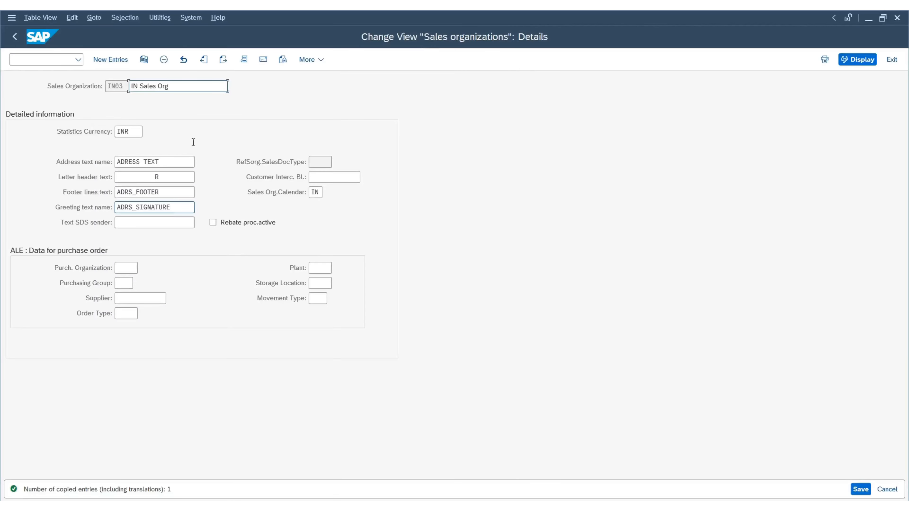
Save sales organization IN03 and return to the sales organizations overview
click(861, 490)
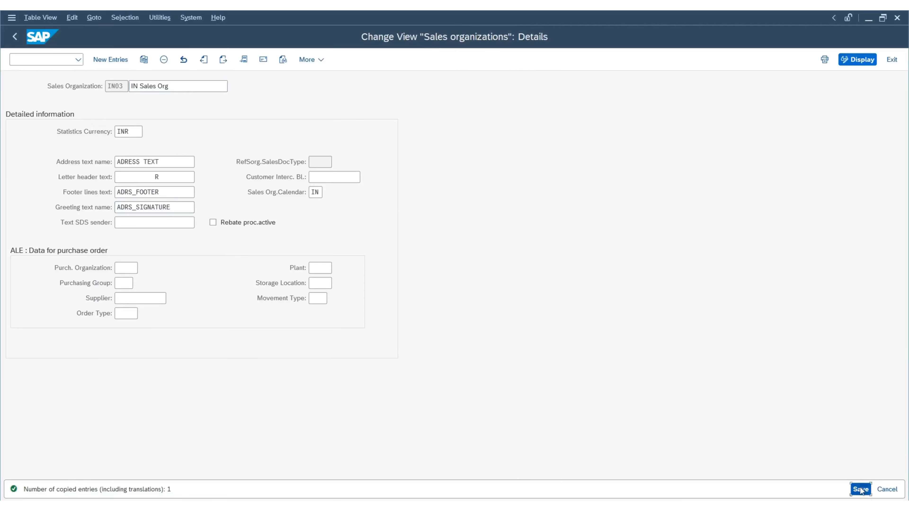
key(ctrl+s)
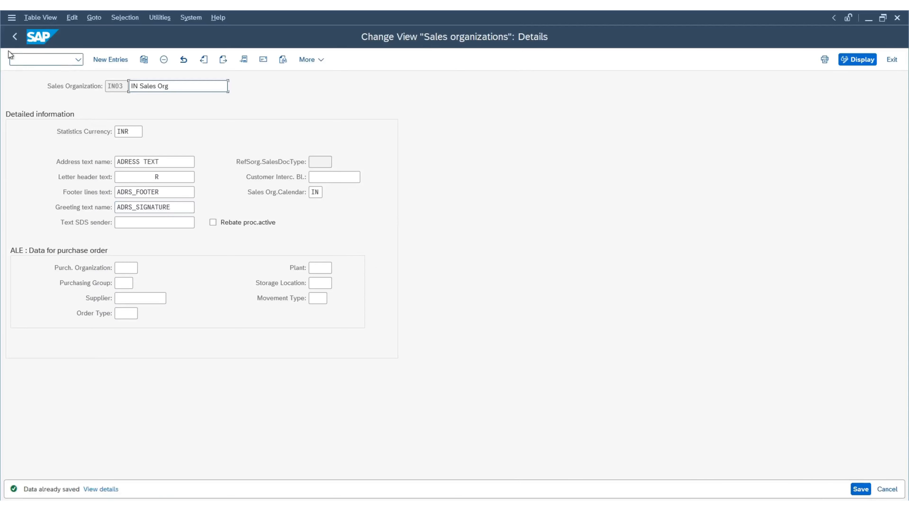
click(14, 36)
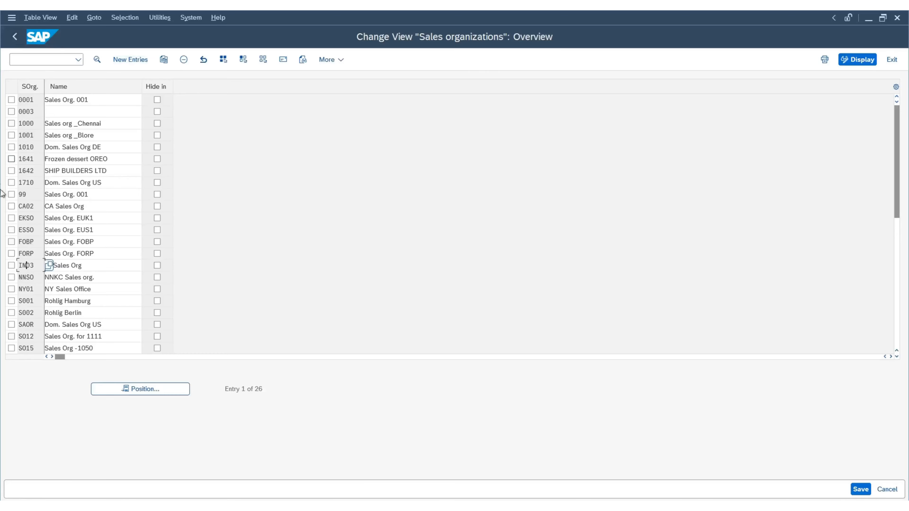
Mark the entries IN03, CA02 and NY01 in the sales organizations overview to review them
click(11, 265)
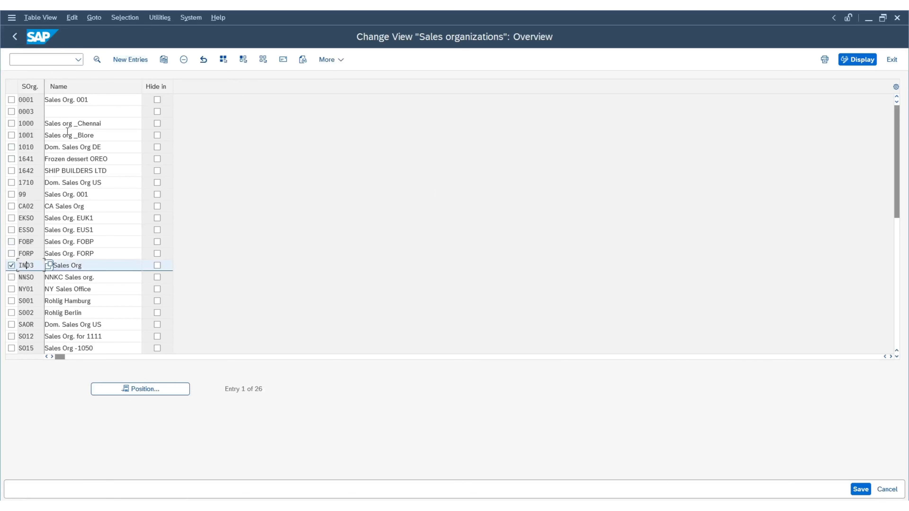
click(12, 206)
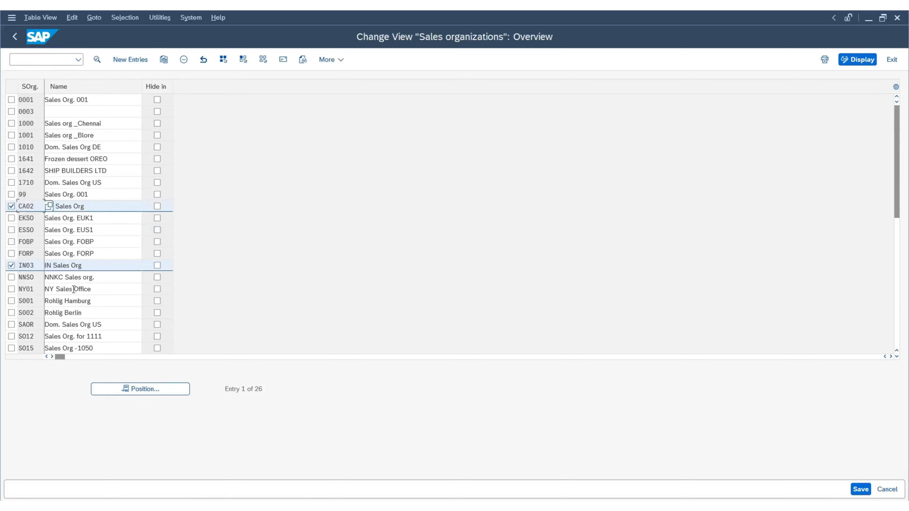
click(12, 289)
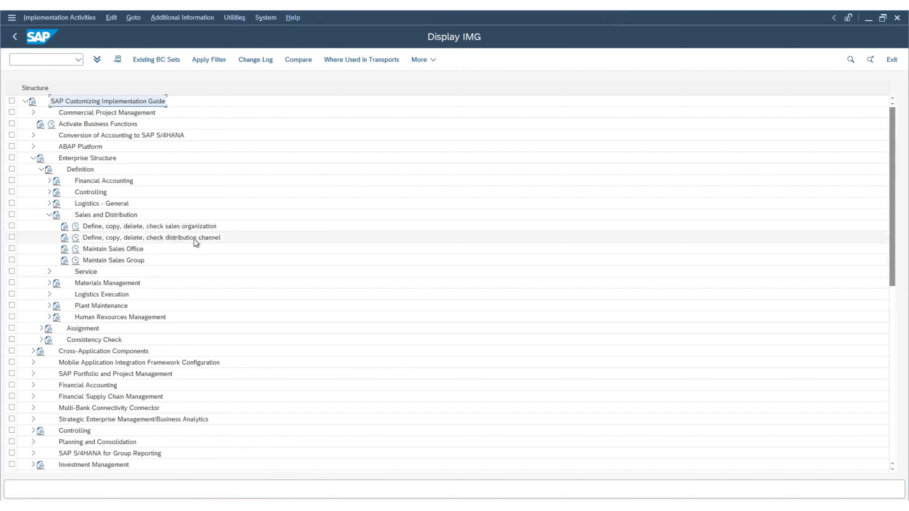
Open the Define distribution channel activity under Sales and Distribution and look over the existing channel codes and names
click(76, 239)
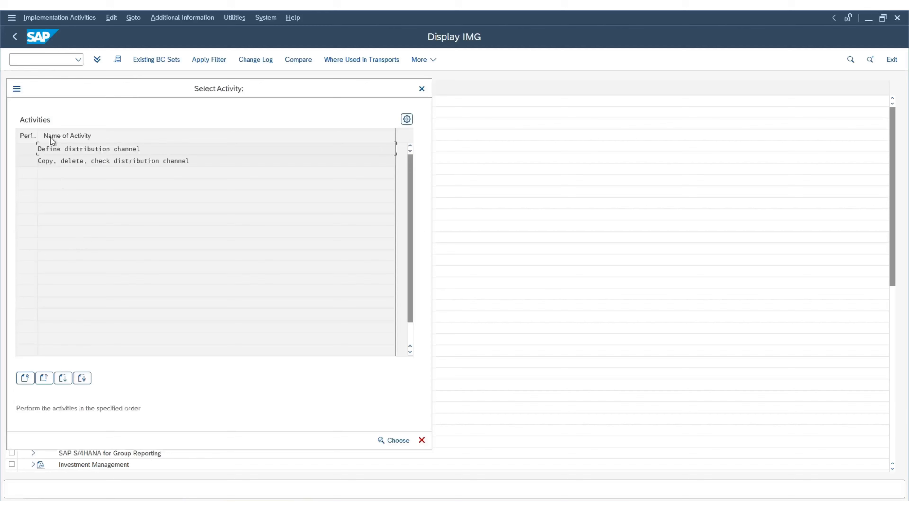
double_click(70, 148)
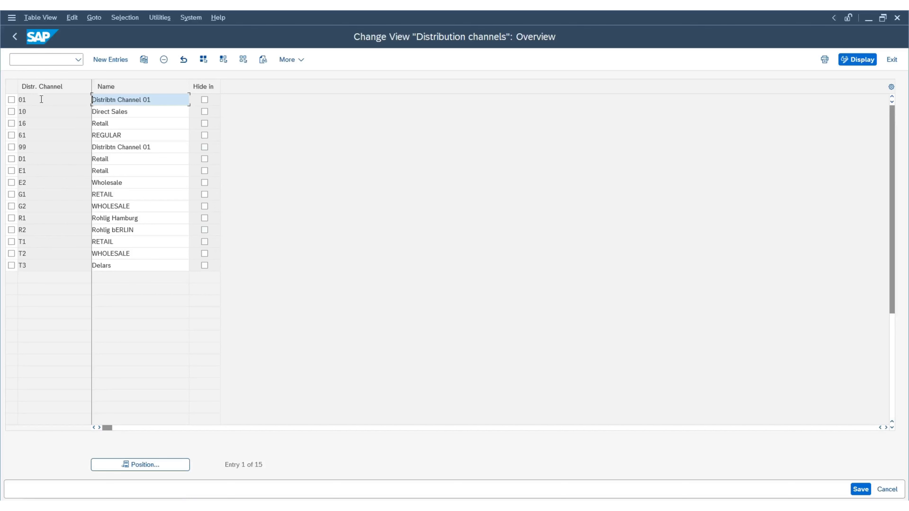
double_click(22, 111)
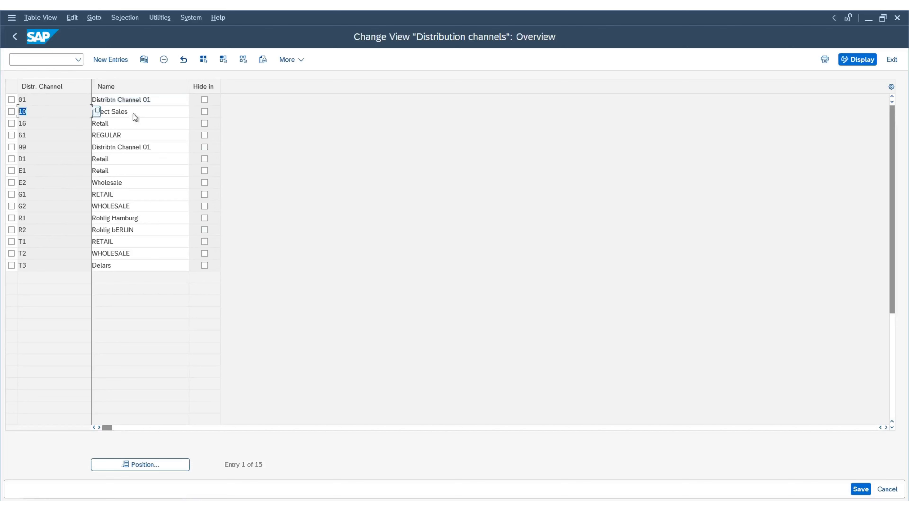
double_click(157, 100)
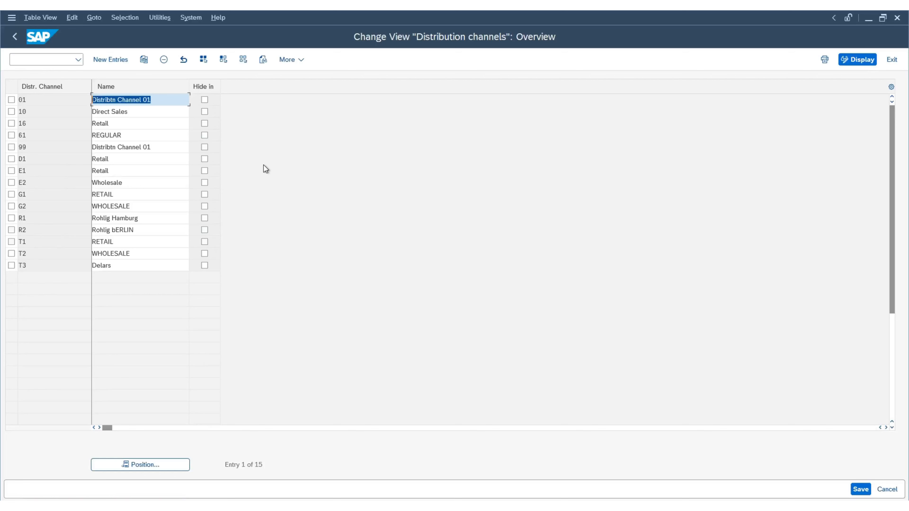
Start new distribution channel entries and add channel L1 with the name Whole Sale
key(Caps_Lock)
click(119, 61)
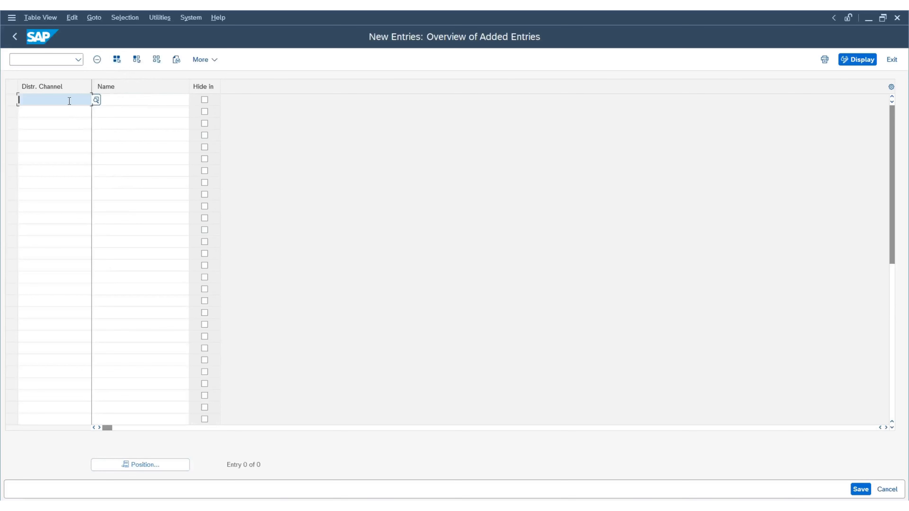
text(L1)
key(Tab)
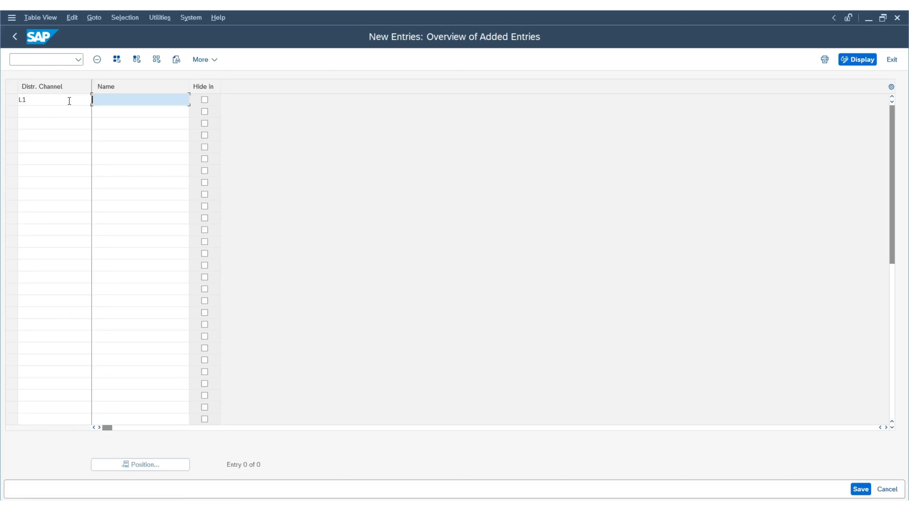
text(Whole Sale)
Add distribution channel L2 with the name Retail in the second row
click(50, 114)
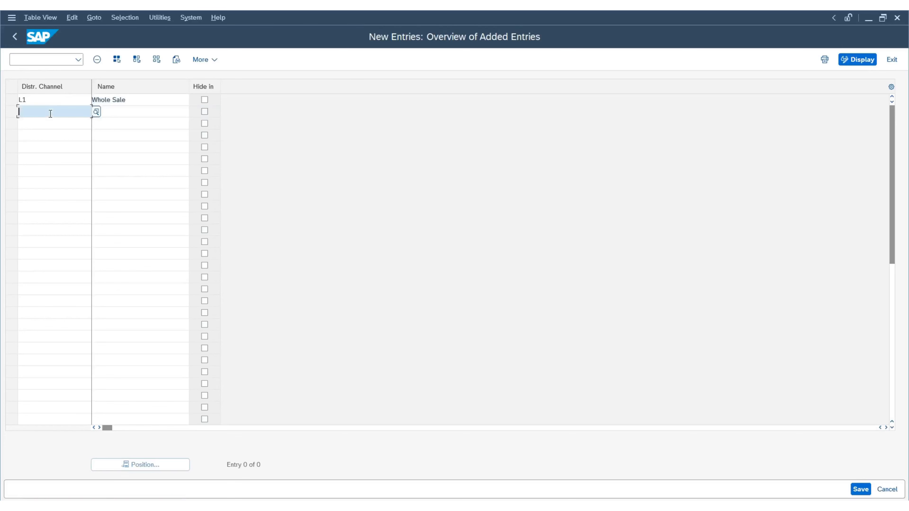
text(L2)
key(Tab)
text(R)
click(122, 124)
Add distribution channel L3 with the name Online Sale and save the new distribution channel entries
click(58, 126)
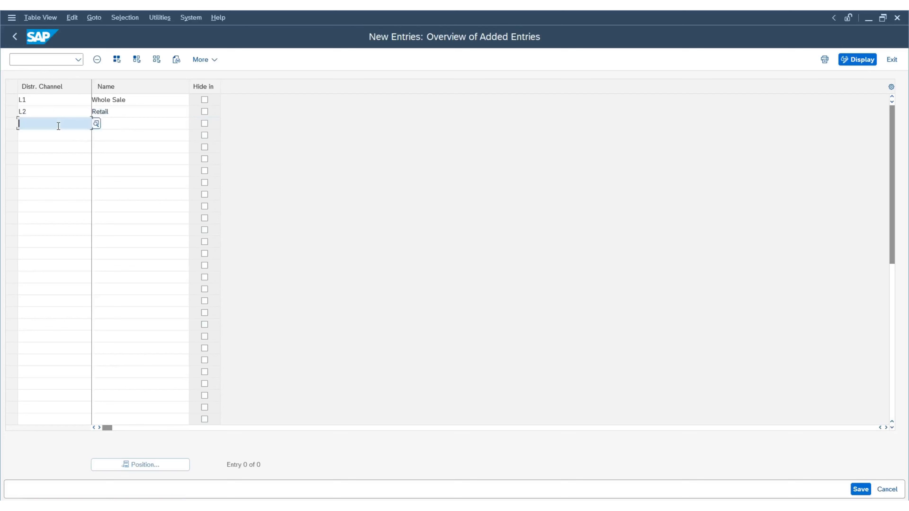
text(L3)
key(Tab)
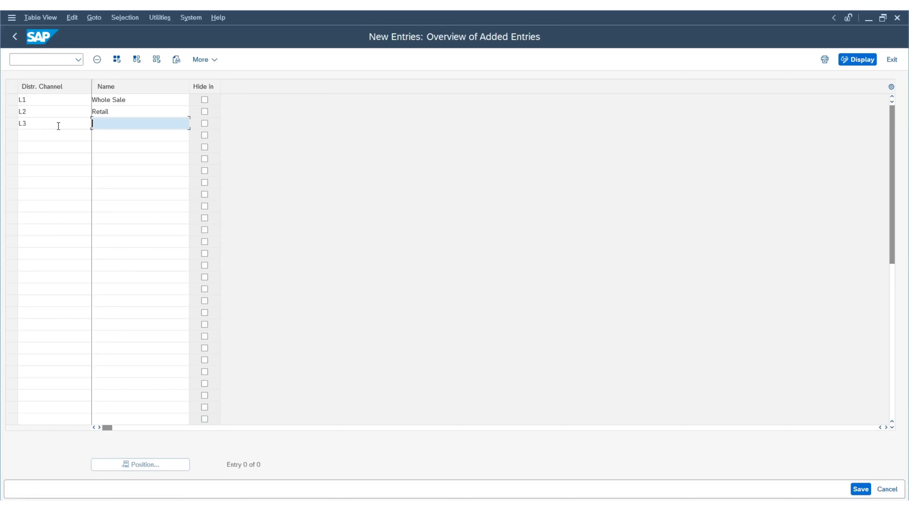
text(O)
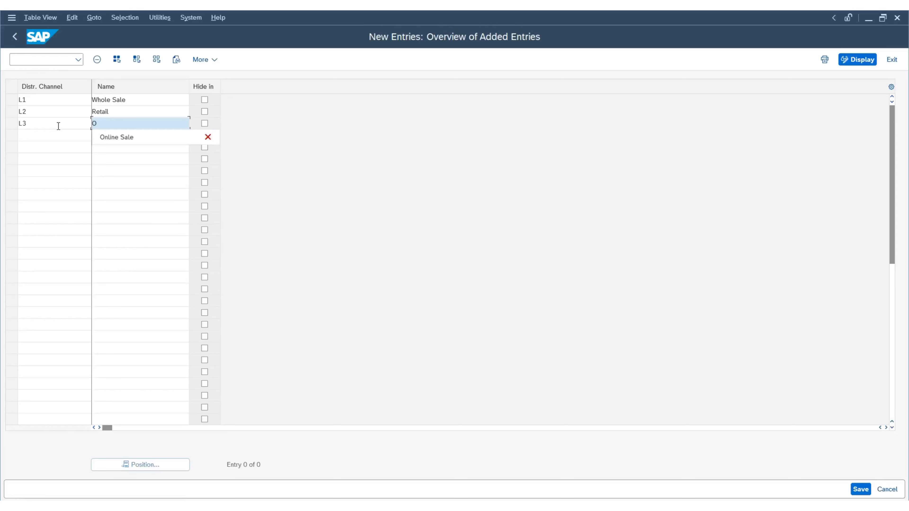
click(117, 138)
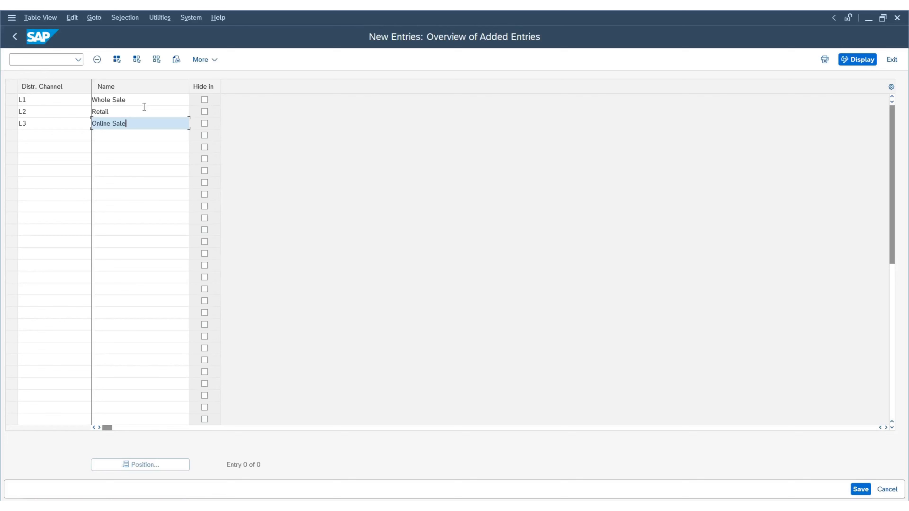
key(Return)
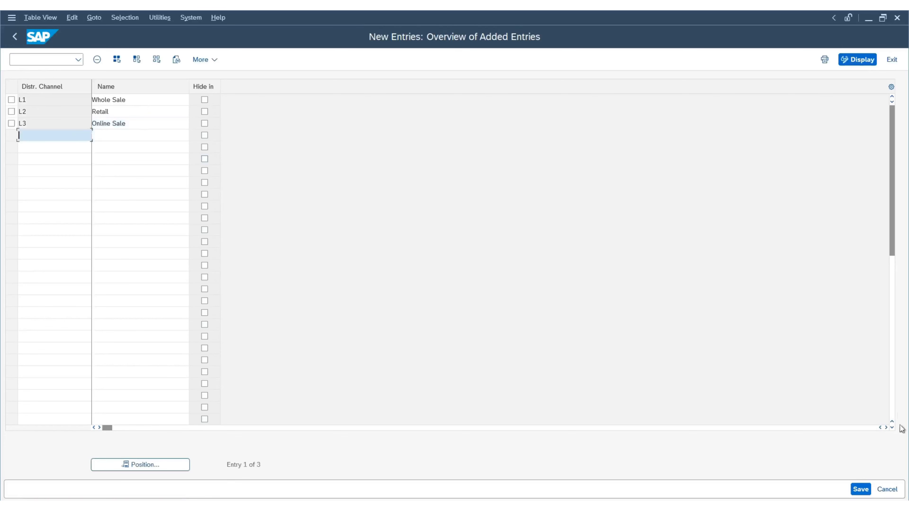
click(860, 488)
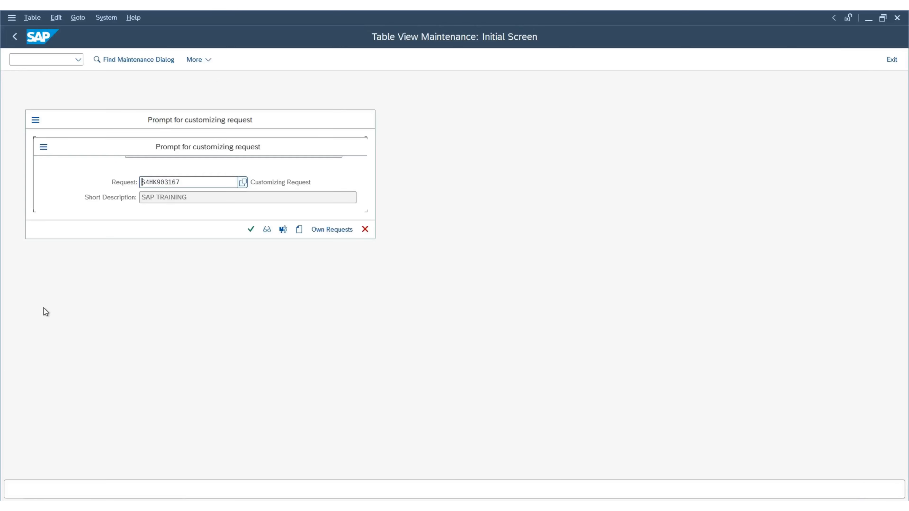
Save the new distribution channels to the prompted customizing request and return from their maintenance view
click(250, 229)
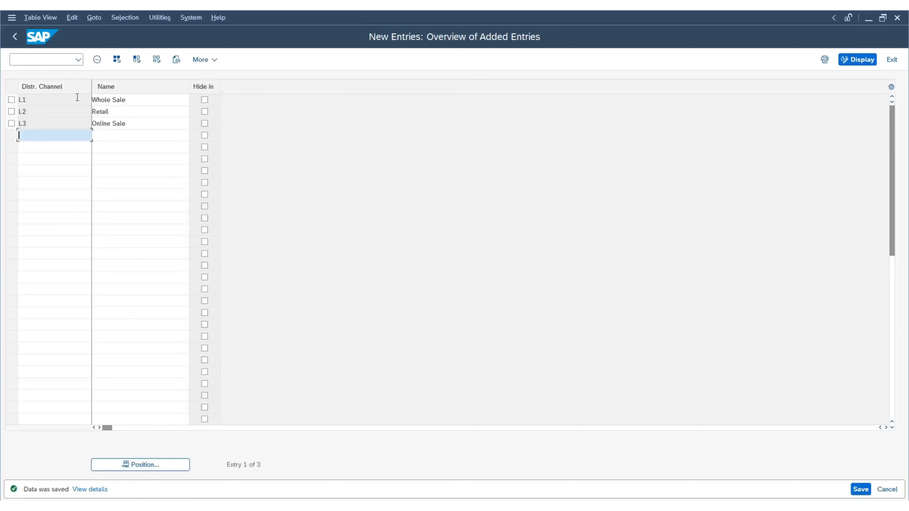
click(15, 39)
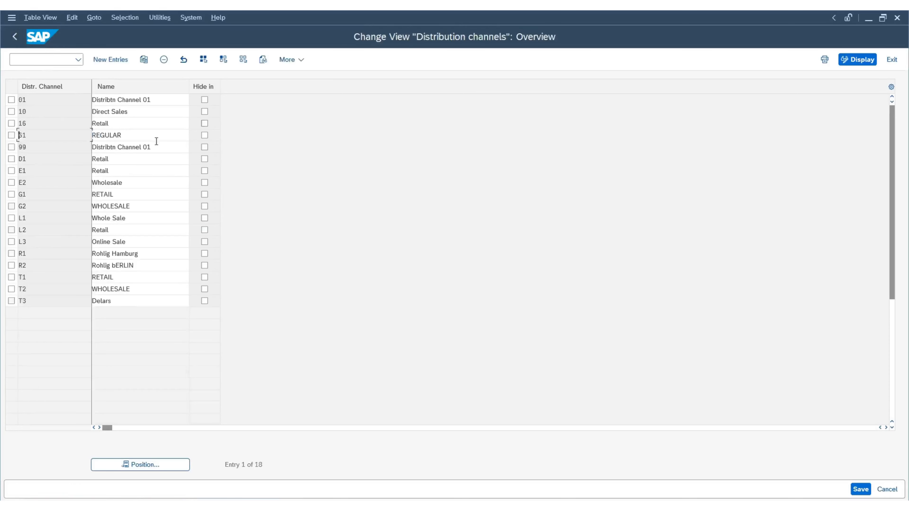
key(F3)
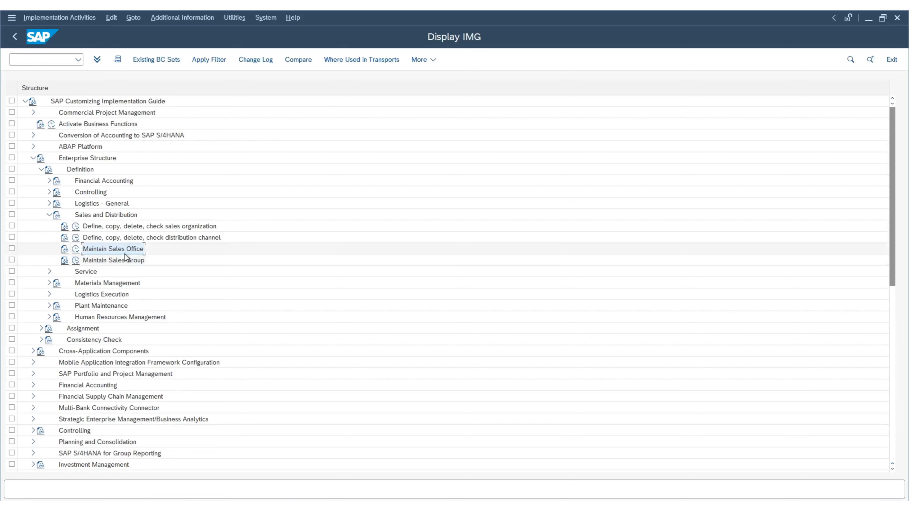
Open Maintain Sales Office and add a new entry NYSO with the description "Sales Office NY"
click(76, 250)
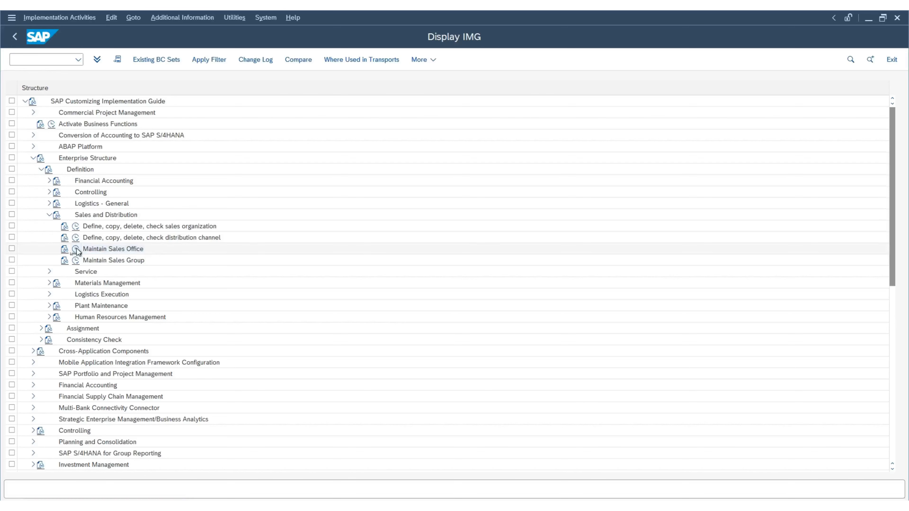
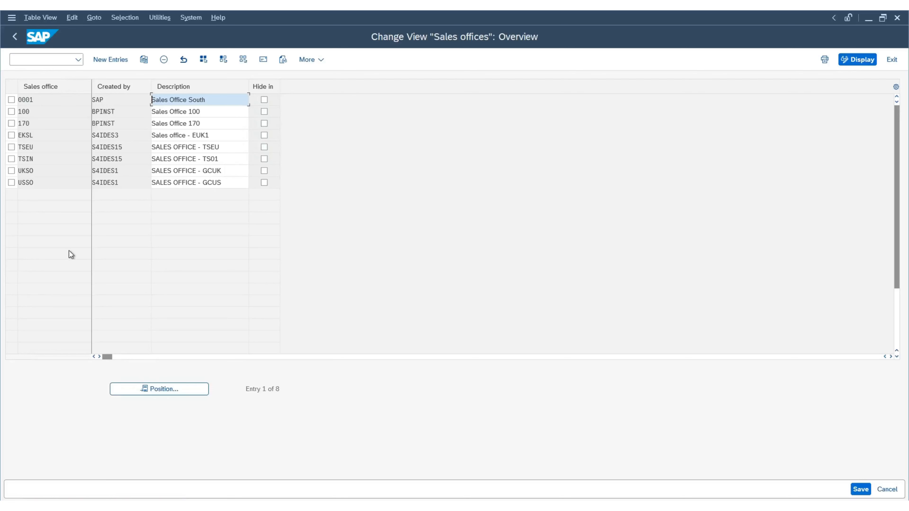
click(109, 60)
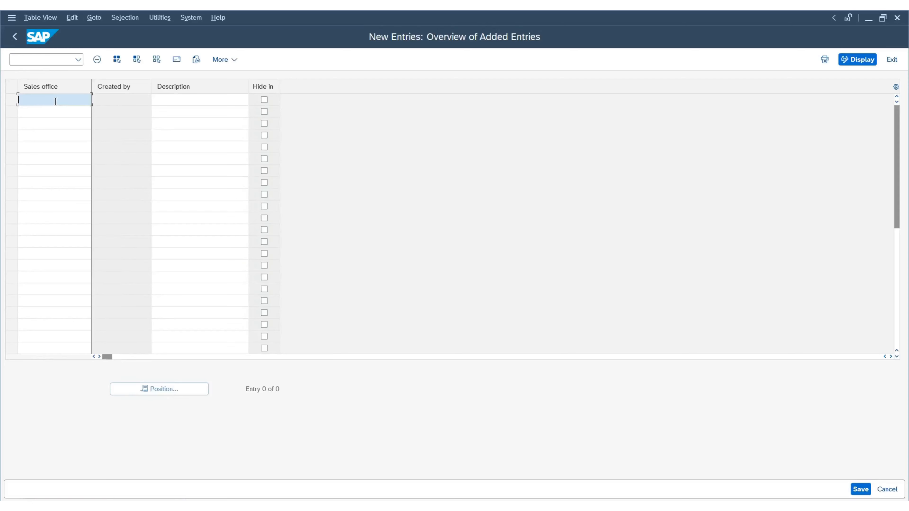
key(Caps_Lock)
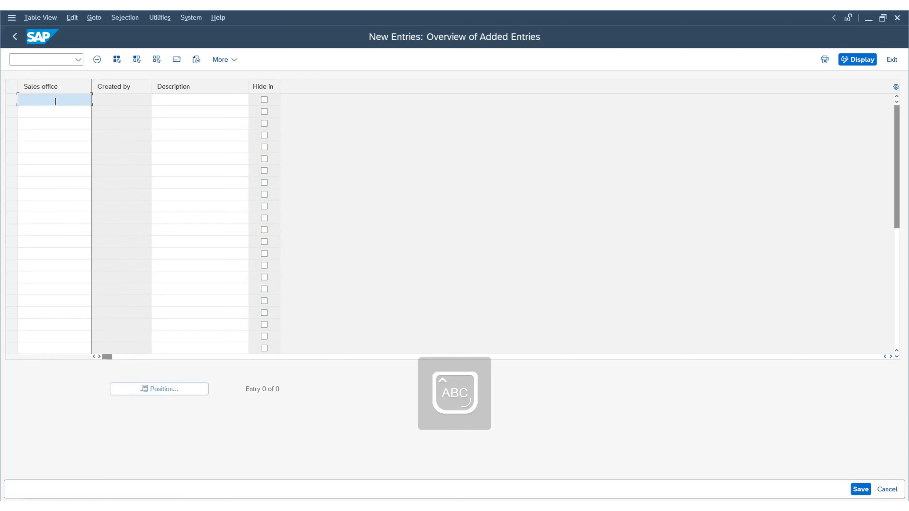
text(NYSO)
key(Tab)
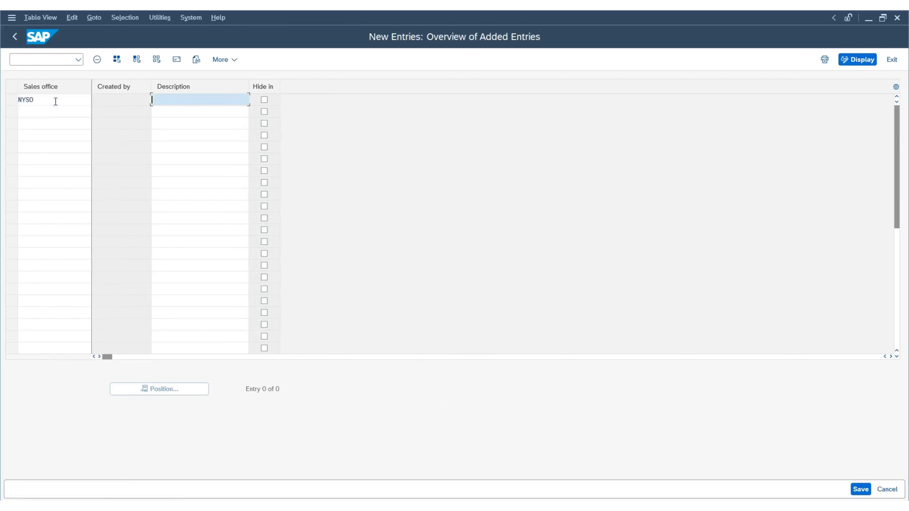
text(Sales Office NY)
click(191, 229)
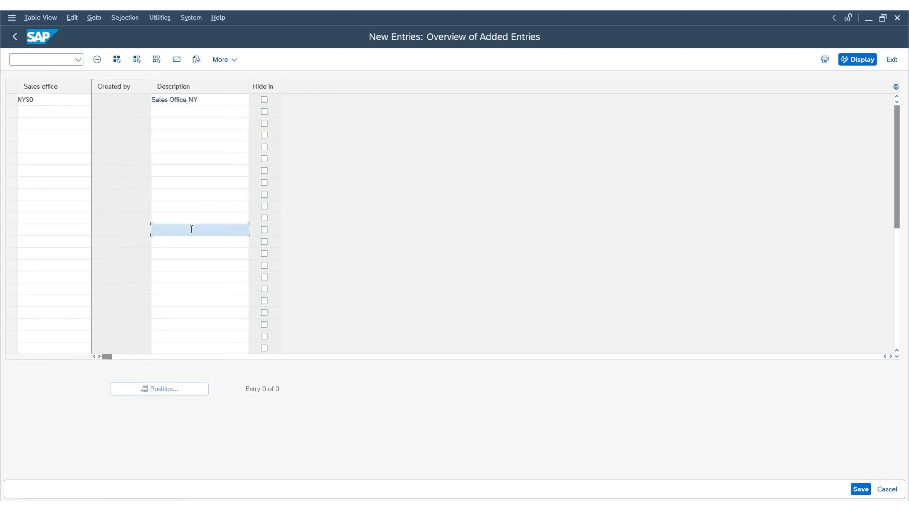
Open the address of sales office NYSO and set title Company and name "Sales Office - New York"
click(177, 60)
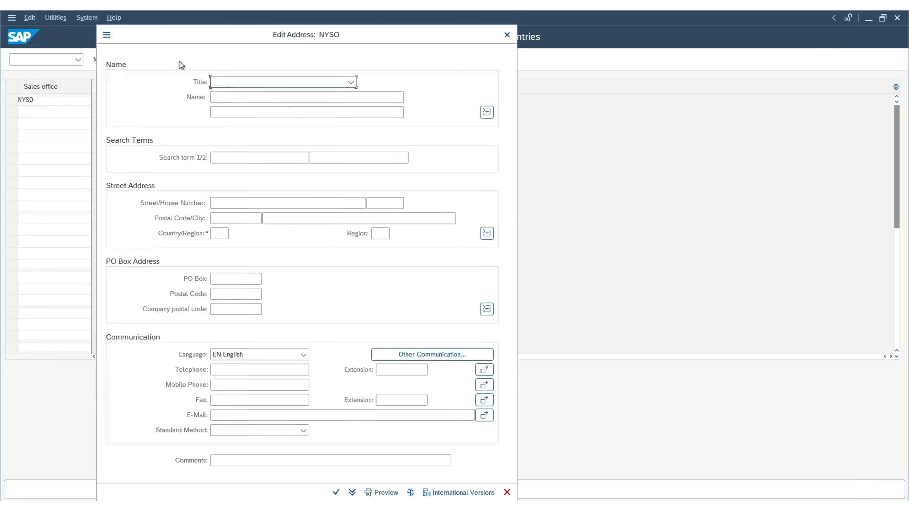
click(351, 83)
click(307, 96)
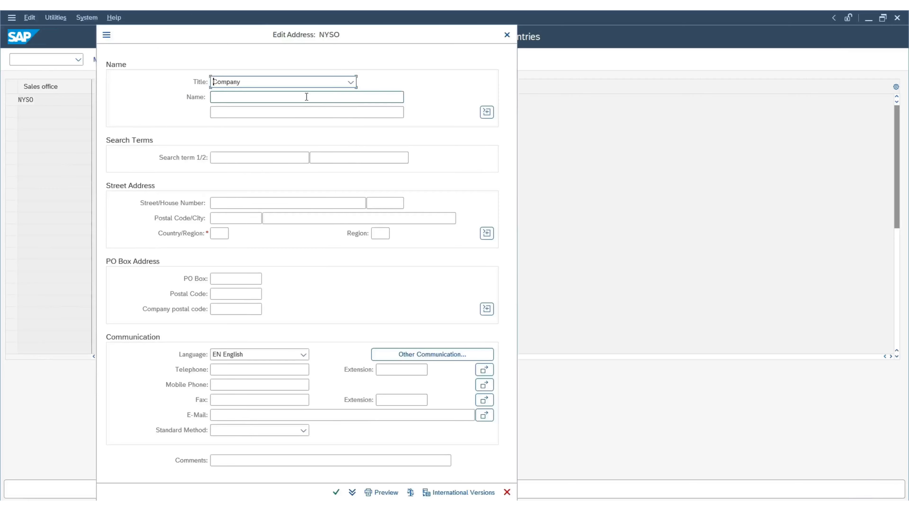
click(307, 96)
key(Down)
key(Down)
key(Down)
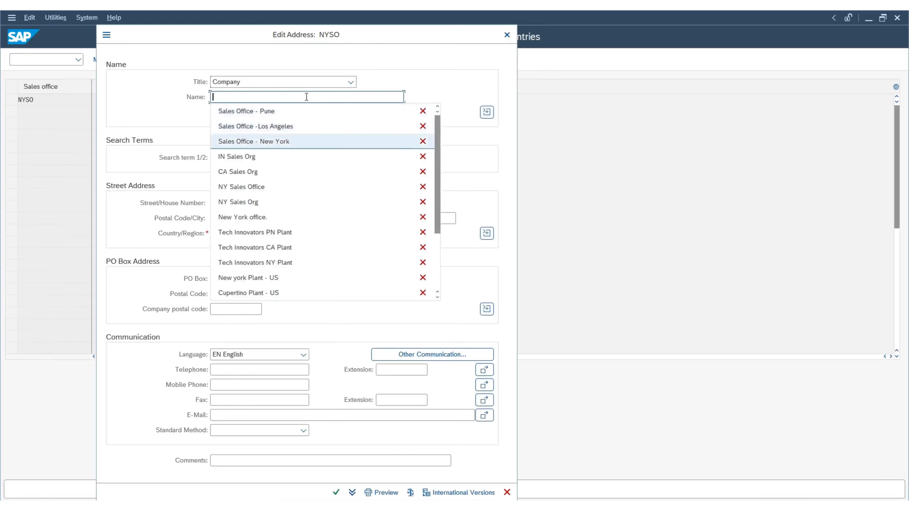
key(Return)
key(Tab)
key(Tab)
key(Tab)
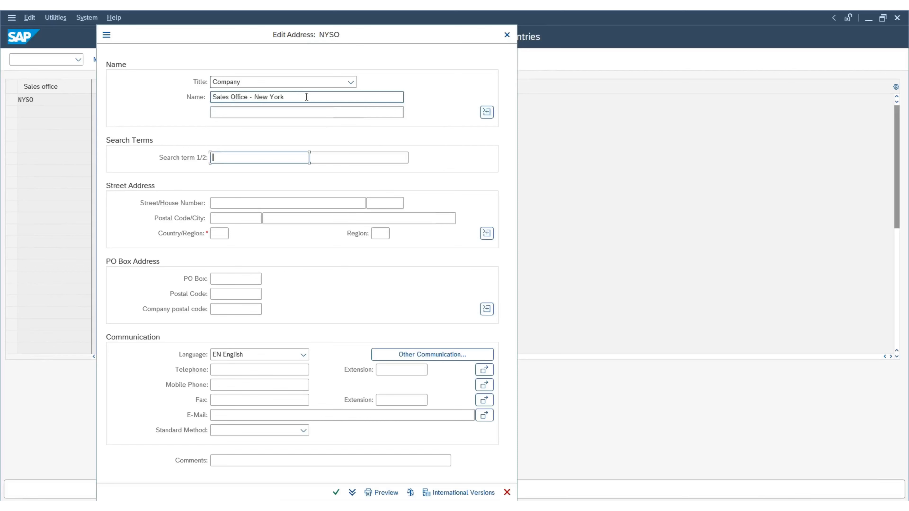
Set the NYSO address search terms to NY and SO
text(N)
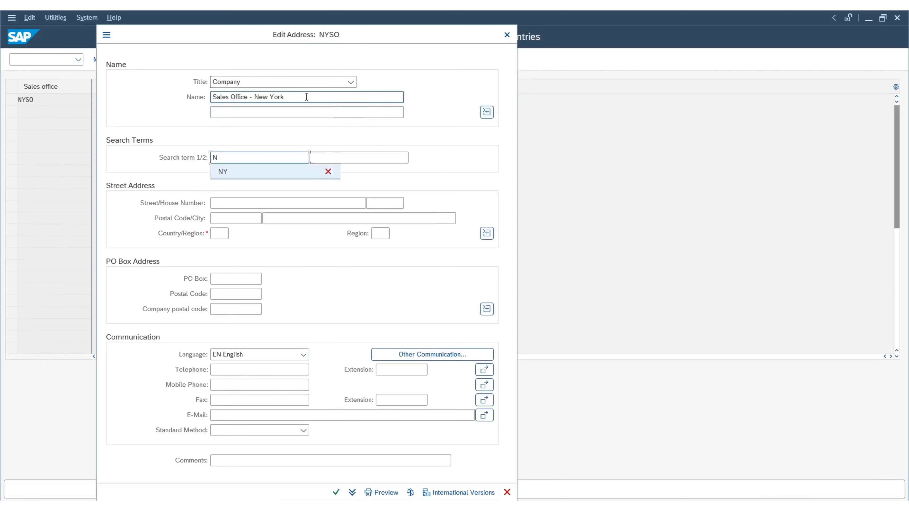
key(Down)
key(Return)
key(Tab)
key(Down)
key(Down)
key(Return)
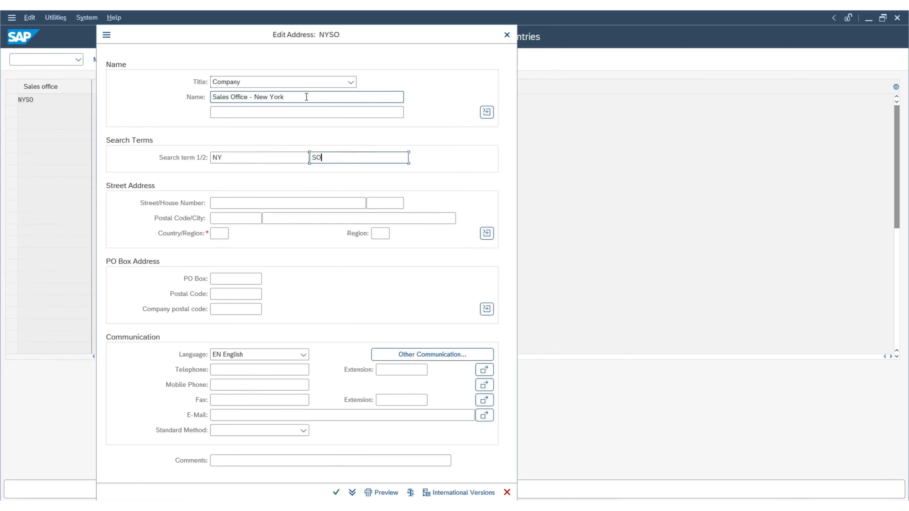
key(Tab)
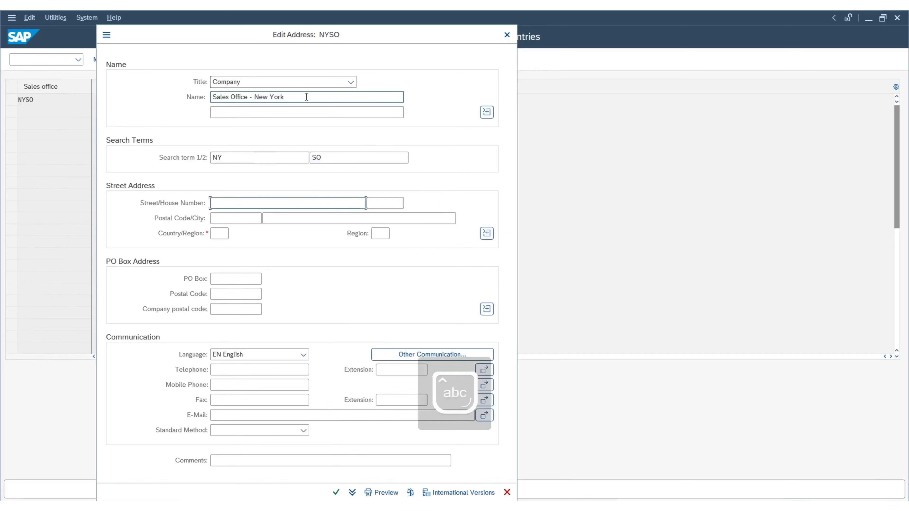
Enter the street, house number and postal code in the NYSO street address
text(Wall Street)
key(Tab)
text(1)
key(Down)
key(Return)
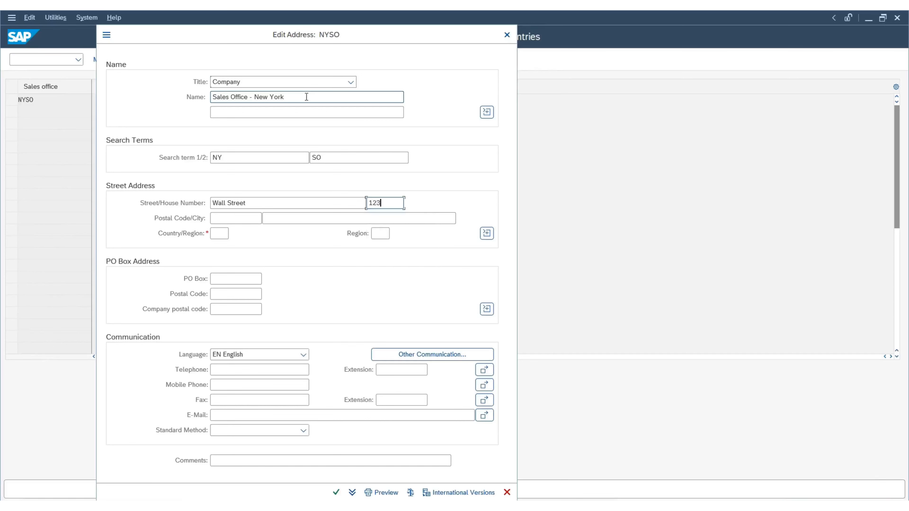
key(Tab)
key(BackSpace)
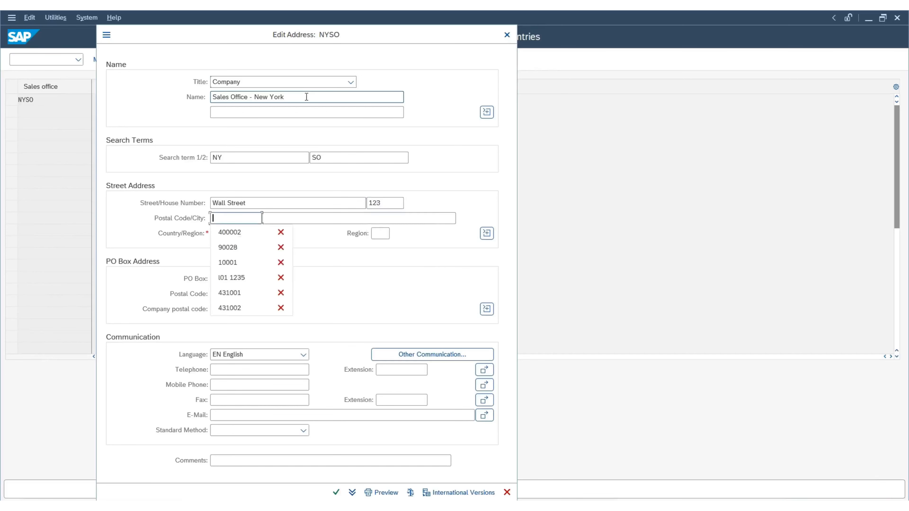
key(Down)
key(Down)
key(Down)
key(Return)
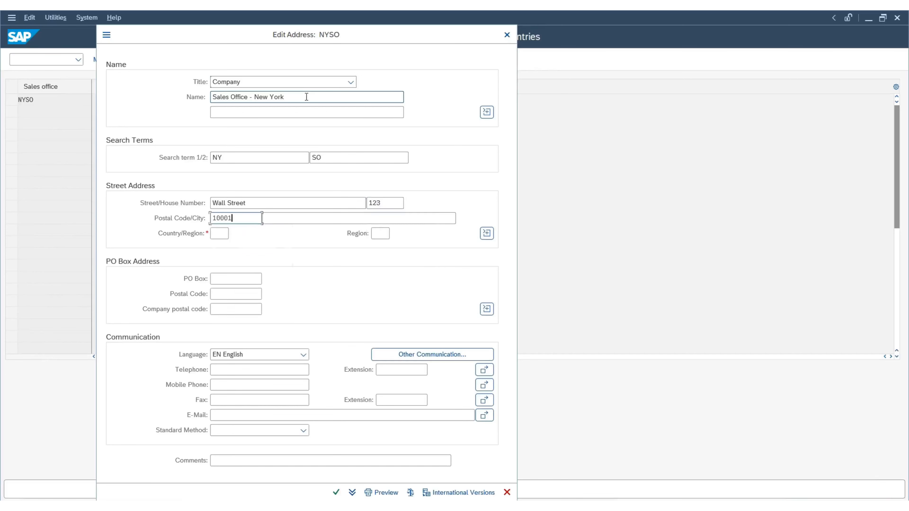
key(Tab)
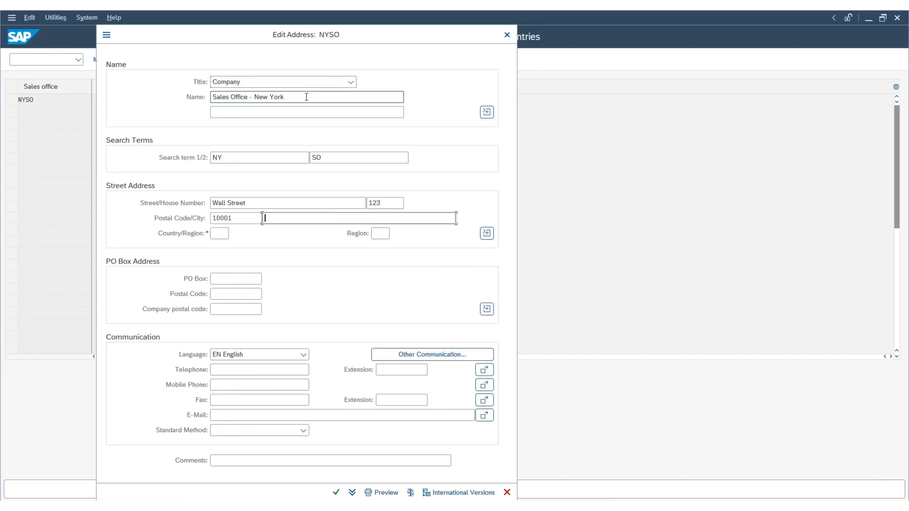
Complete the NYSO street address with the city, country US and region NY, and confirm the address
text(N)
key(Down)
key(Return)
key(Tab)
key(Down)
key(Down)
key(Down)
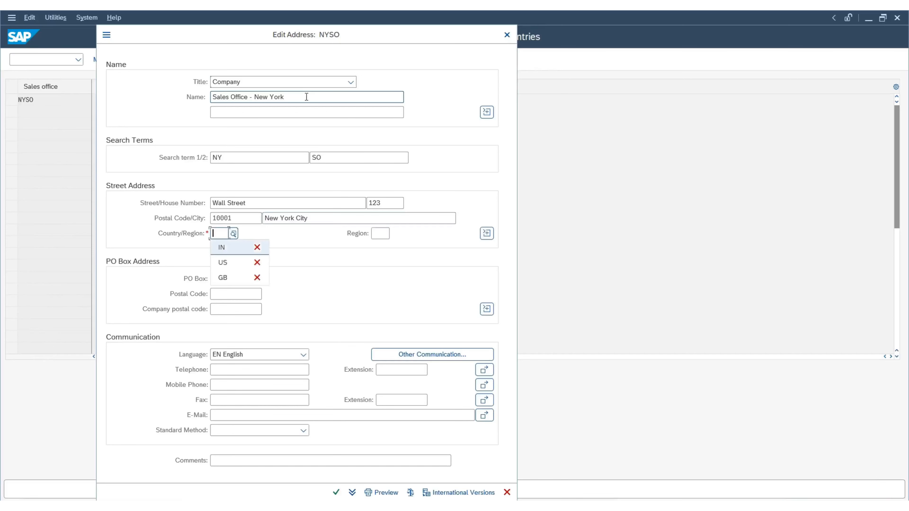
key(Return)
key(Tab)
key(Down)
key(Down)
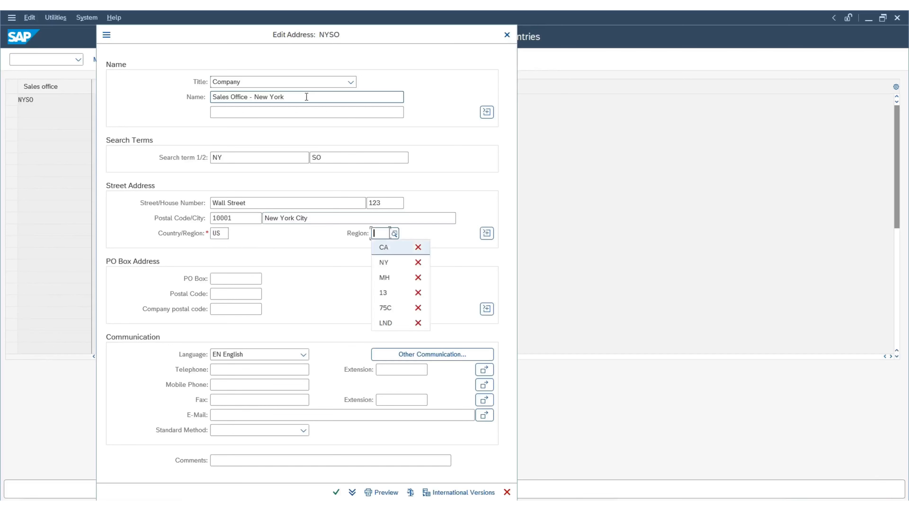
key(Return)
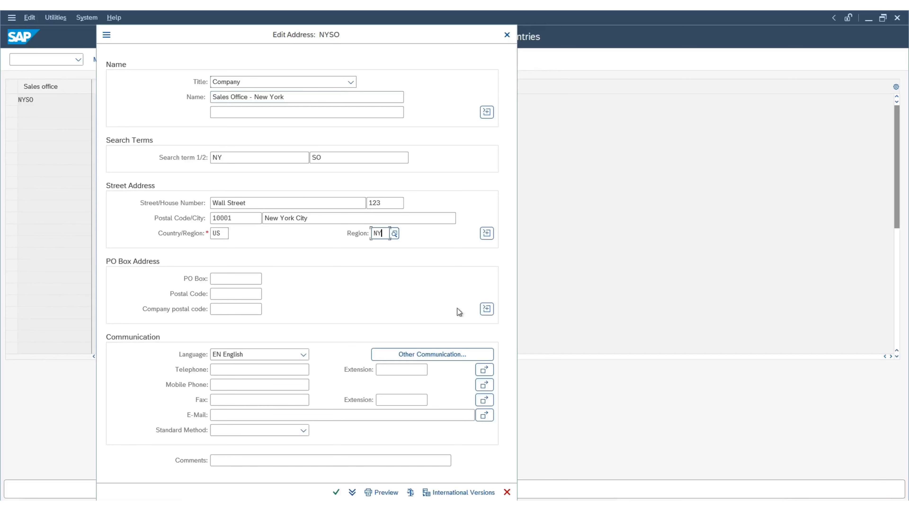
click(335, 493)
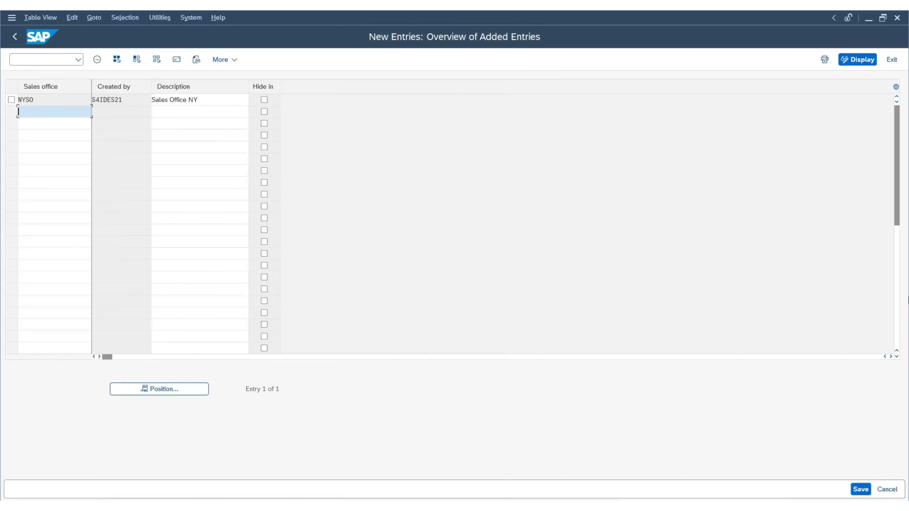
Save sales office NYSO to the prompted customizing request and return to the sales offices overview
click(859, 488)
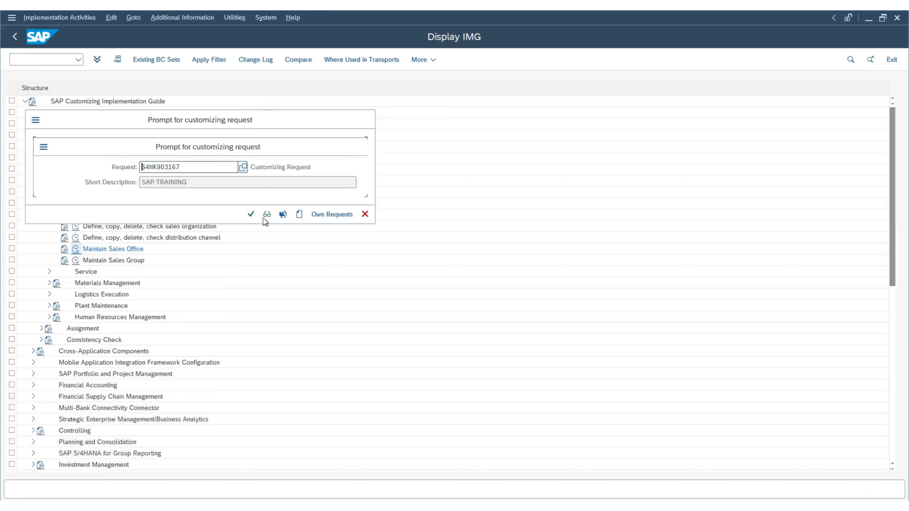
click(251, 215)
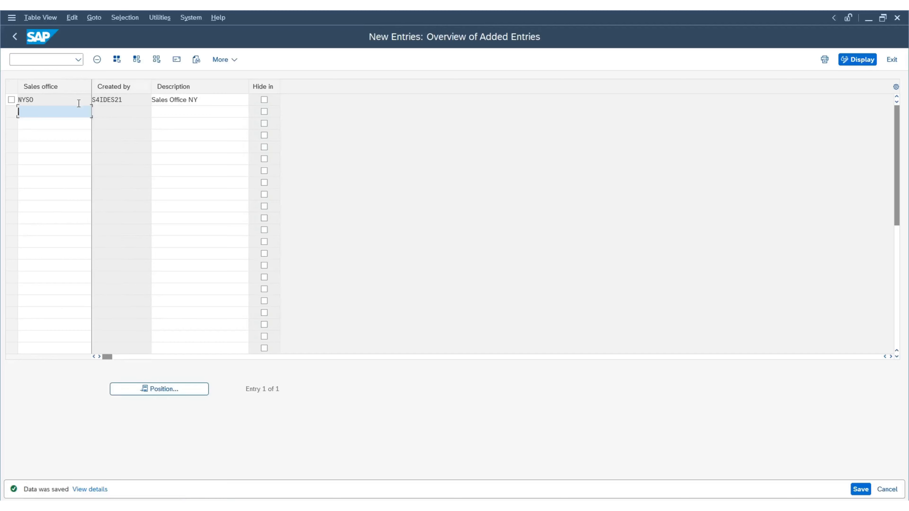
click(15, 36)
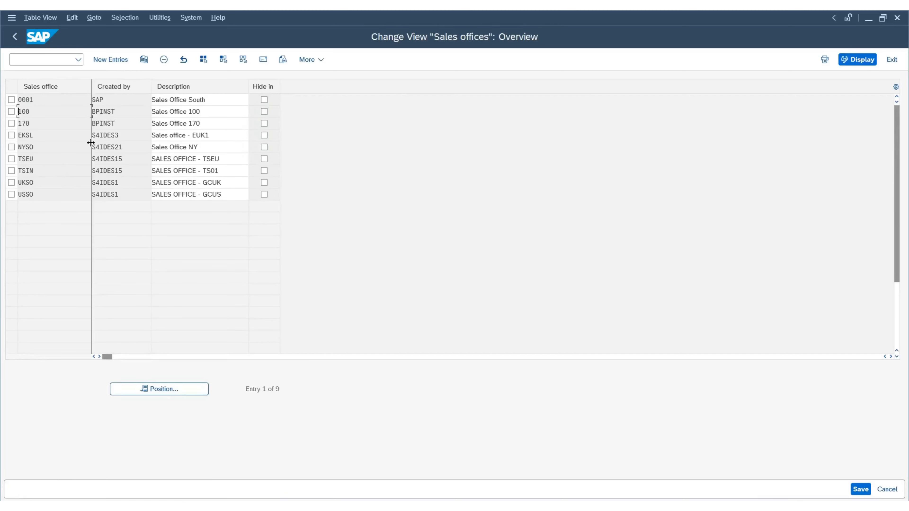
Add a new sales office entry LASO with the description "Sales Office LA"
click(111, 62)
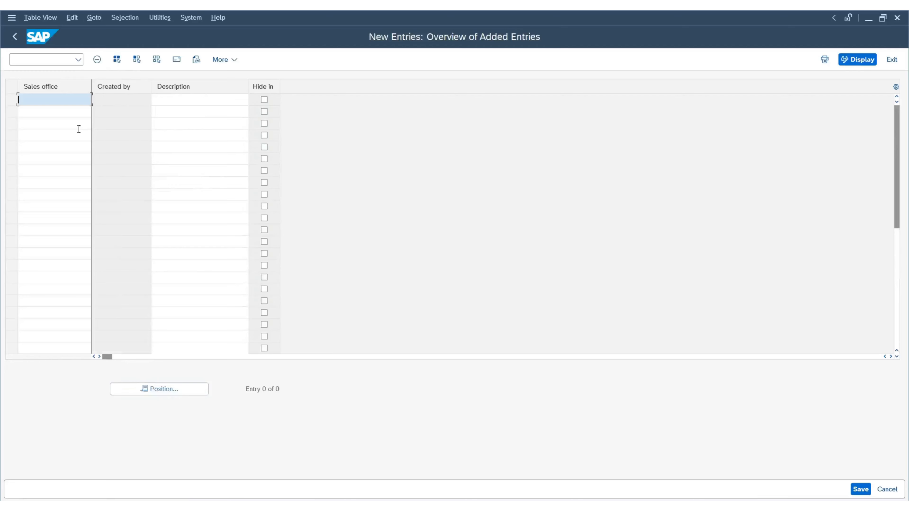
key(Down)
key(Down)
key(Down)
key(Return)
key(Tab)
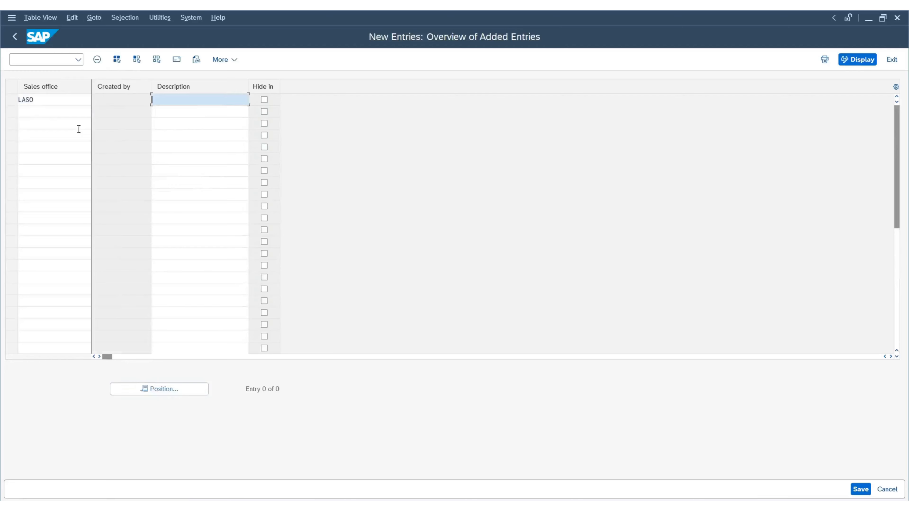
key(Down)
key(Down)
key(Down)
key(Up)
key(Up)
key(Down)
key(Down)
key(Return)
click(194, 124)
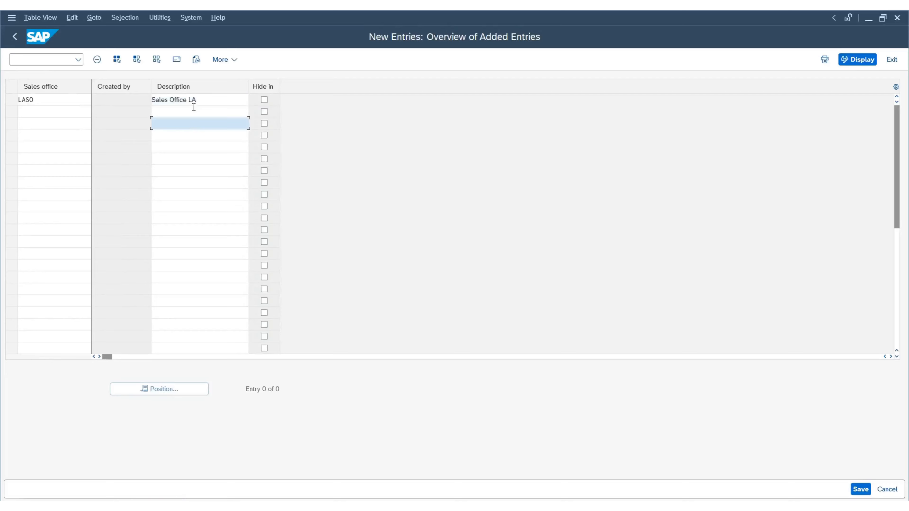
Open the address of sales office LASO and set title Company and name "Sales Office -Los Angeles"
click(176, 60)
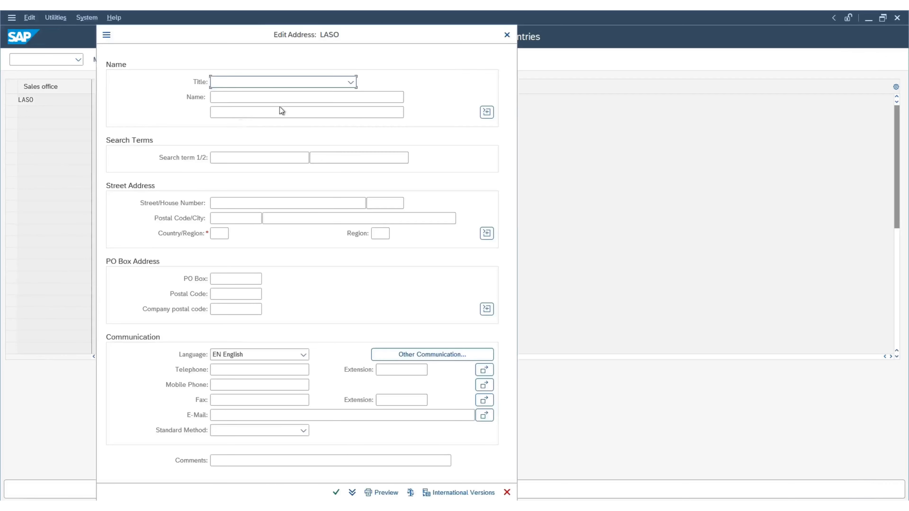
click(295, 84)
click(270, 96)
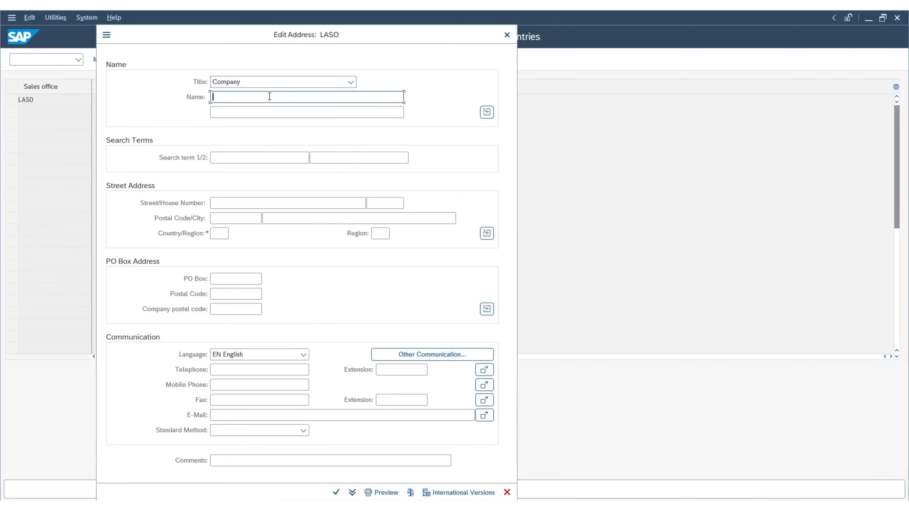
key(Down)
key(Down)
key(Down)
key(Down)
key(Tab)
key(Tab)
Set the LASO address search terms to LA and SO
key(Down)
key(Down)
key(Down)
key(Down)
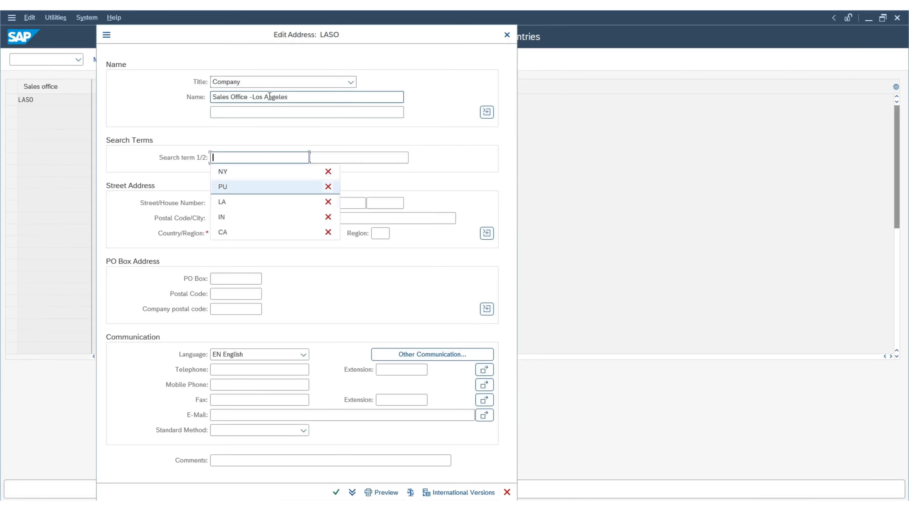
key(Tab)
key(Down)
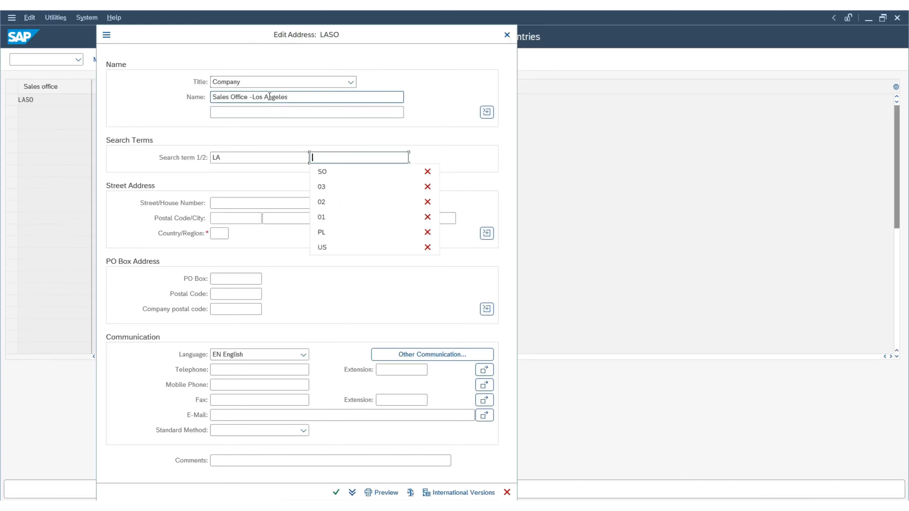
key(Down)
key(Return)
Enter the street and house number in the address of sales office LASO
click(243, 203)
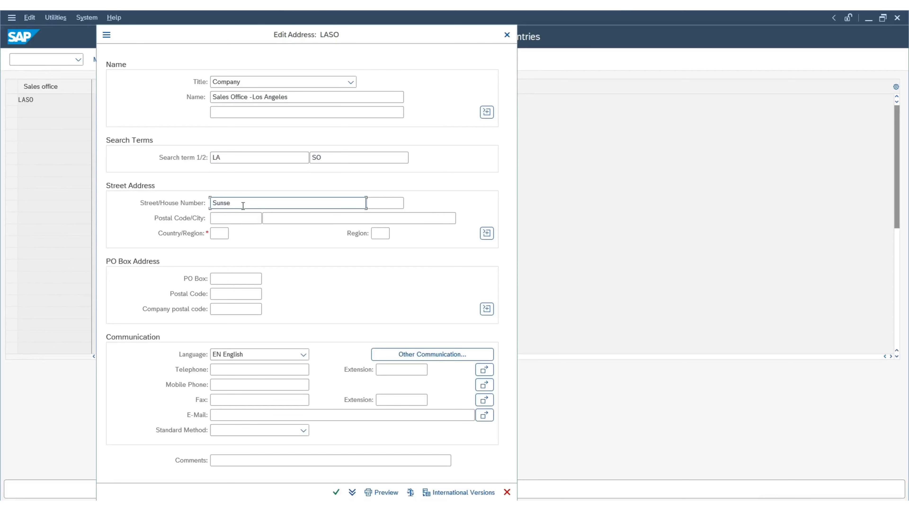
key(Tab)
text(45)
key(Down)
key(Return)
Enter the postal code of the LASO address and set the city to Los Angeles City
key(Tab)
key(Down)
key(Down)
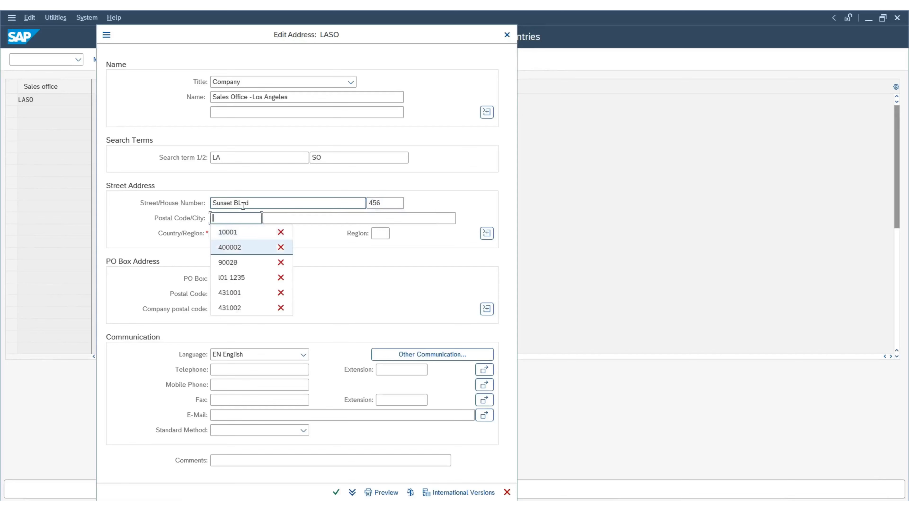
key(Down)
key(Return)
key(Tab)
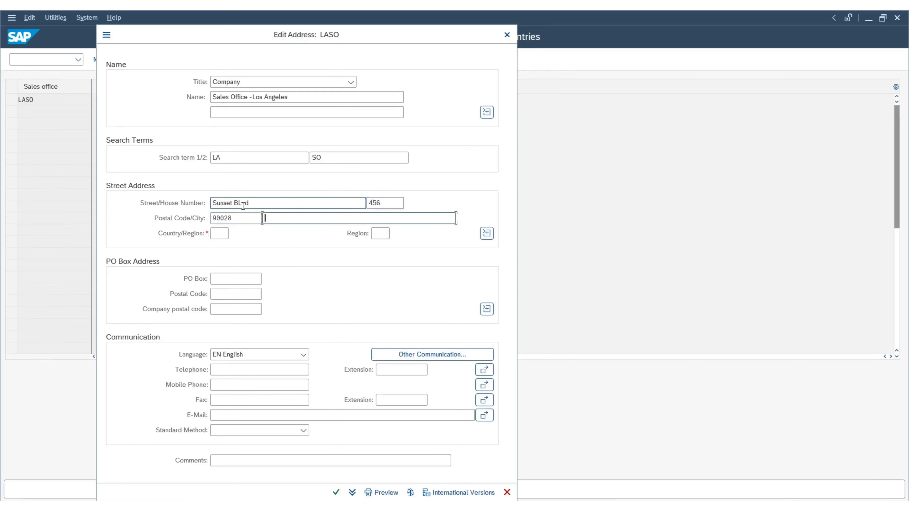
key(Down)
key(Return)
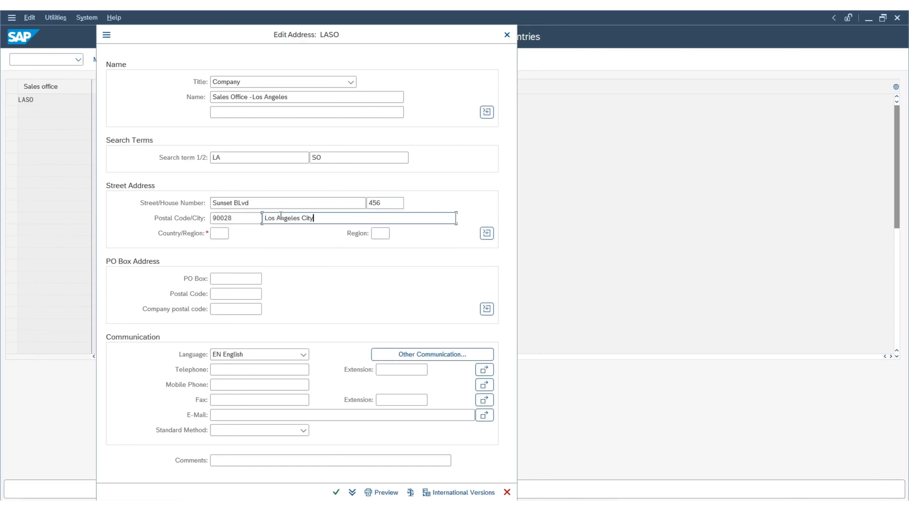
Set the country of the LASO address to US and the region to CA
key(Tab)
key(Down)
key(Return)
key(Tab)
key(Down)
key(Down)
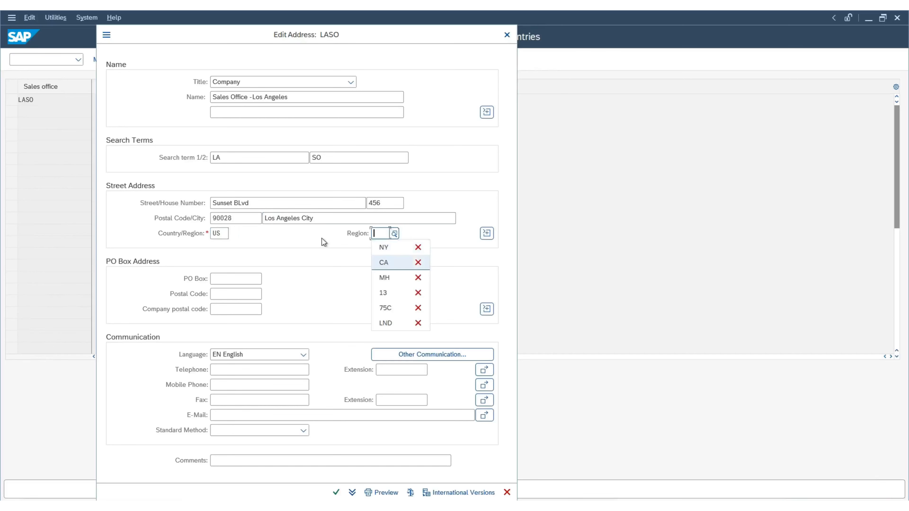
key(Return)
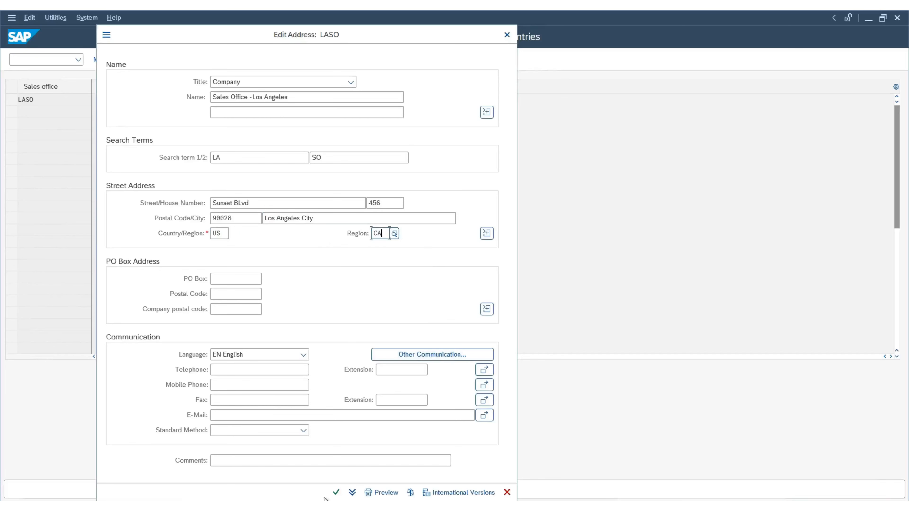
Accept the LASO address, save the new sales office and return to the sales offices overview
click(336, 493)
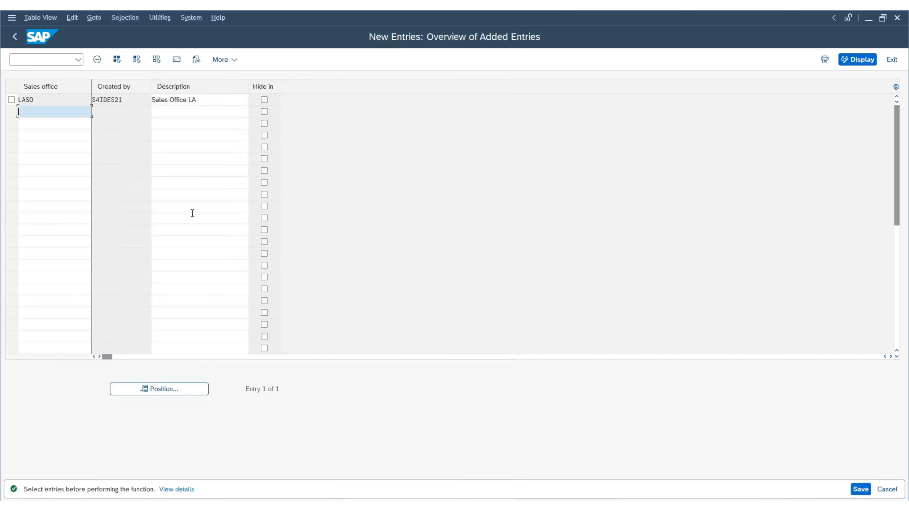
click(858, 489)
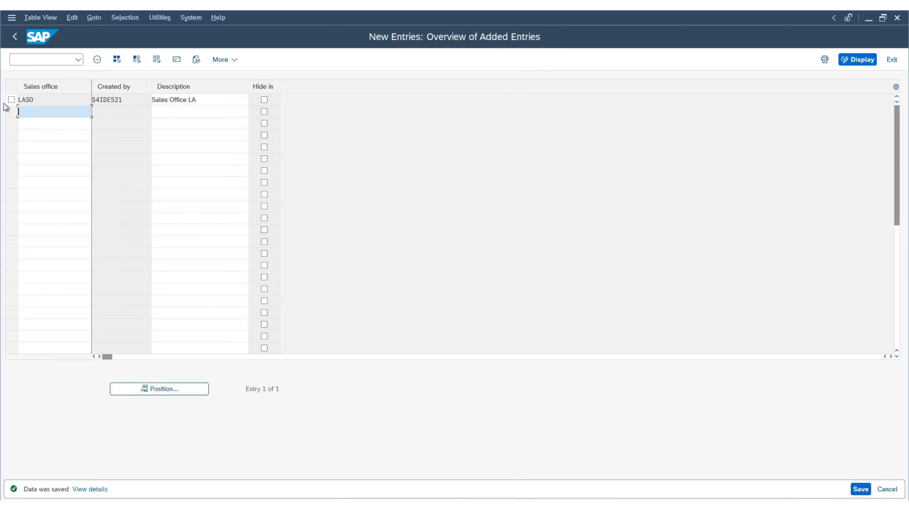
click(14, 36)
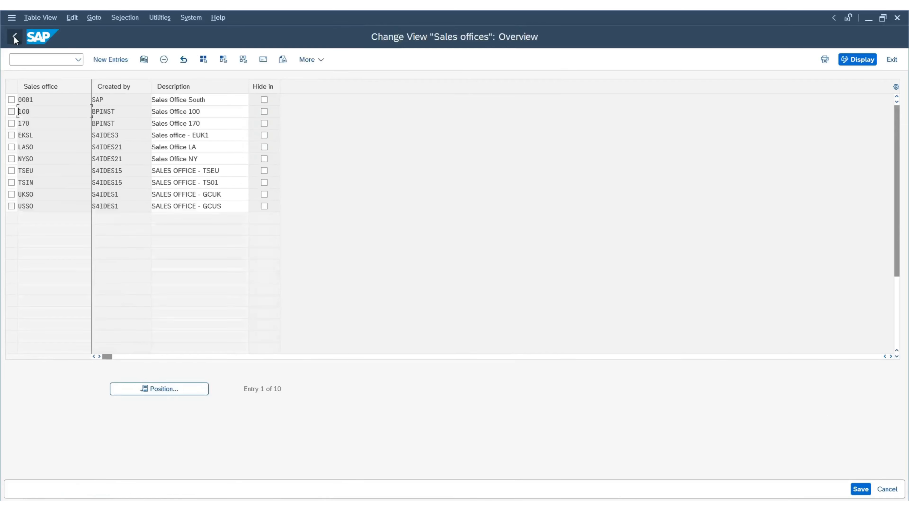
Add a new sales office entry PUSO with the description "Sales Office PN"
click(112, 60)
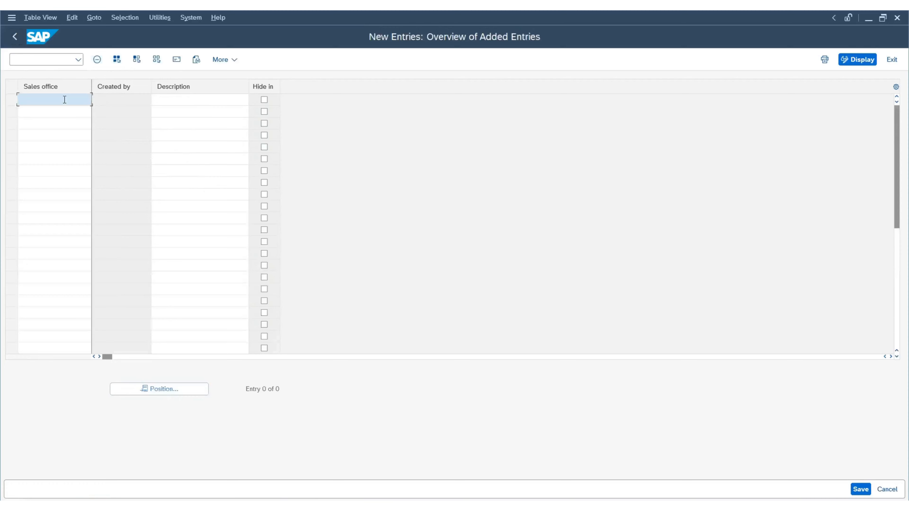
key(Down)
key(Down)
key(Down)
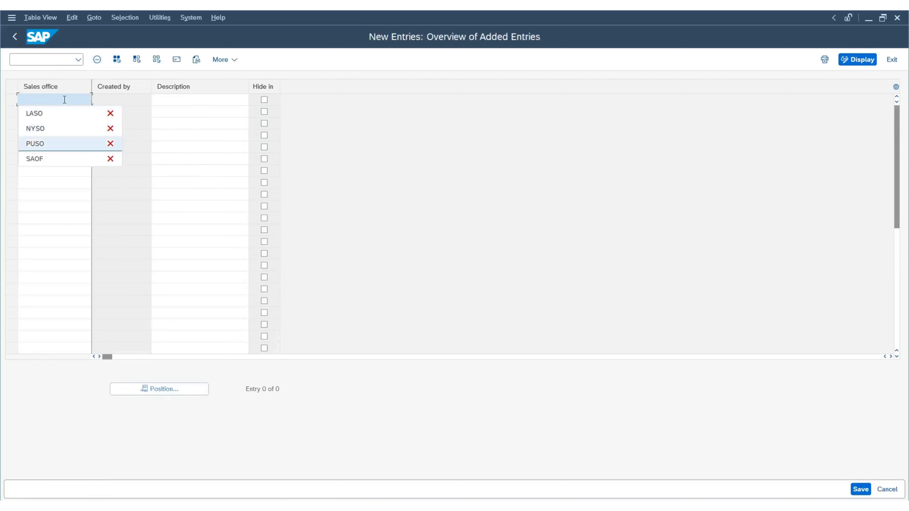
key(Return)
key(Tab)
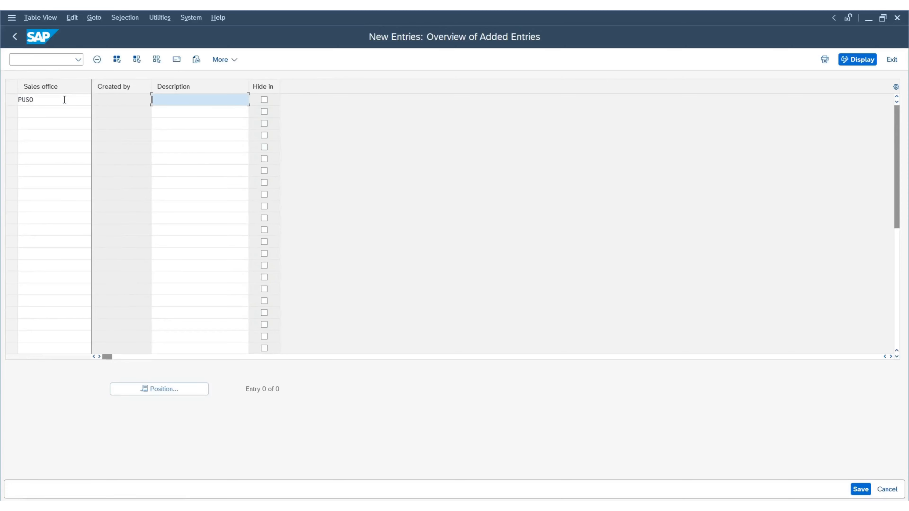
key(Down)
key(Down)
key(Down)
key(Return)
Open the address of sales office PUSO and set title Company and name "Sales Office - Pune"
click(27, 112)
drag(46, 98, 2, 52)
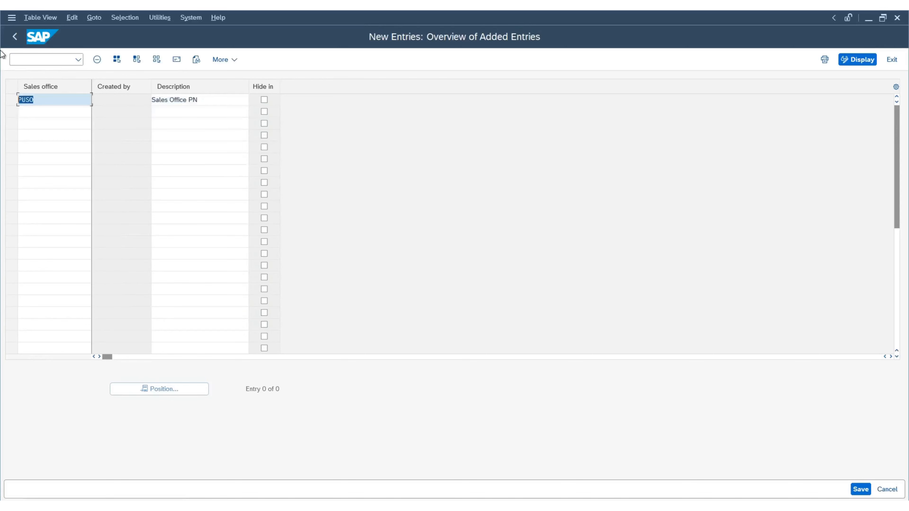
drag(222, 98, 2, 57)
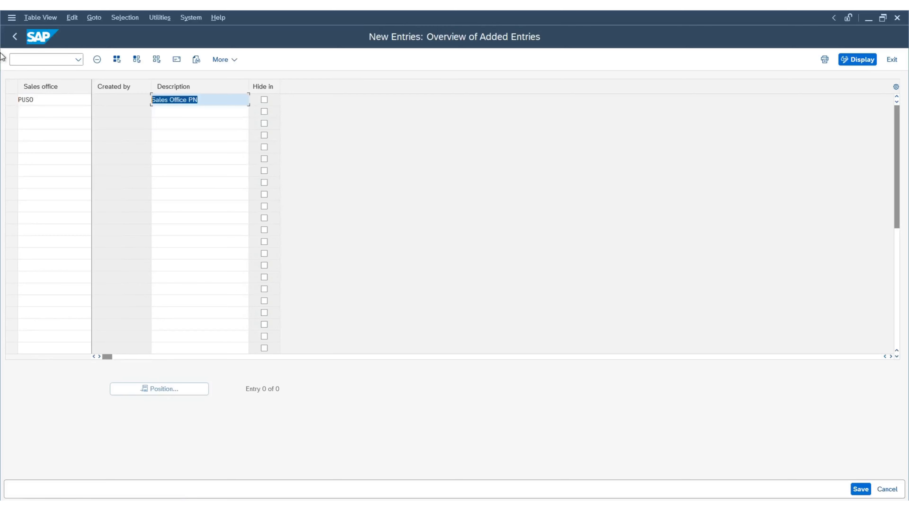
click(177, 59)
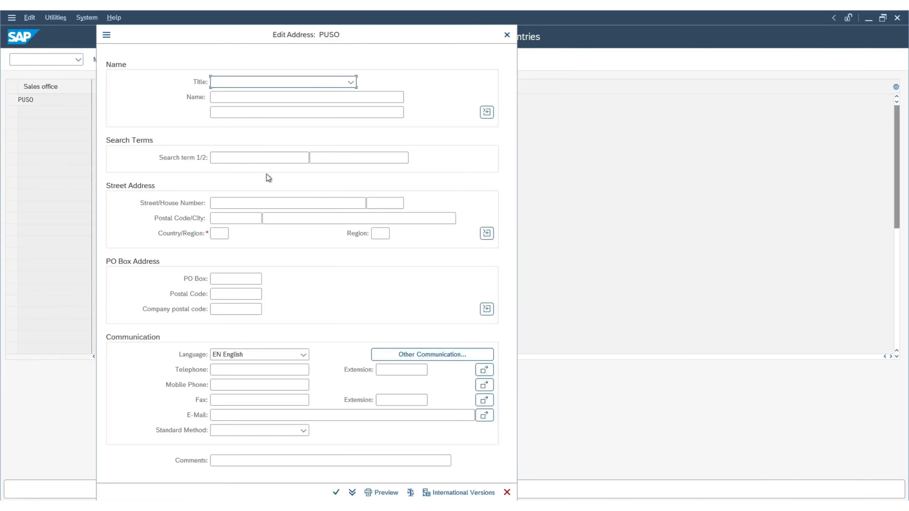
click(336, 84)
click(275, 100)
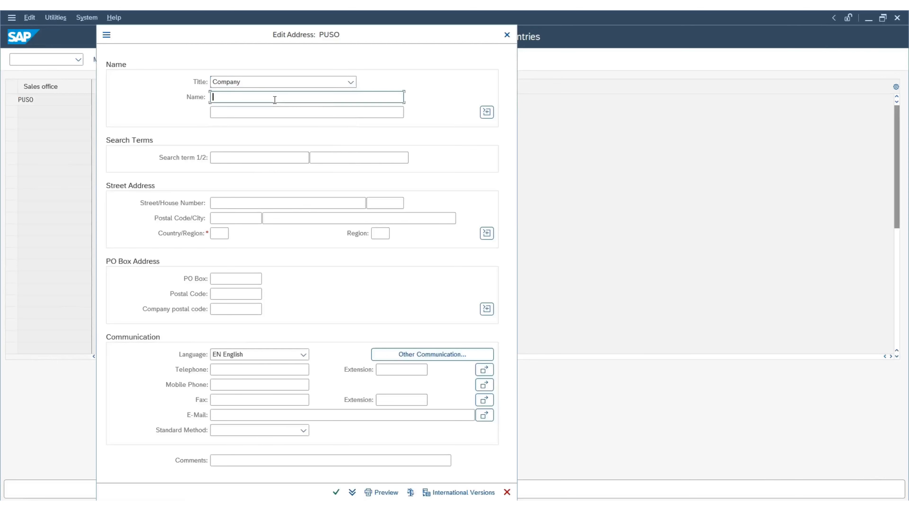
key(Down)
key(Down)
key(Down)
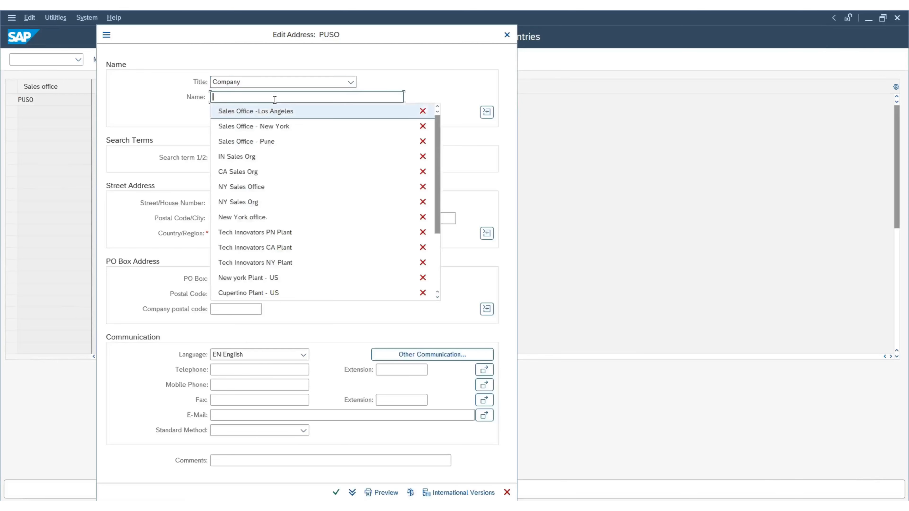
key(Tab)
Set the PUSO address search terms to PU and SO
key(Tab)
key(Down)
key(Down)
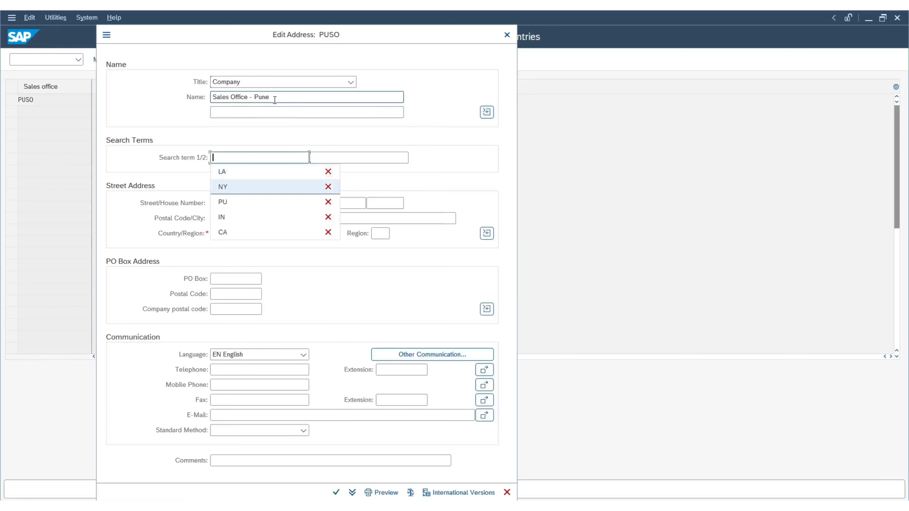
key(Down)
key(Tab)
key(Down)
Enter the street and house number in the address of sales office PUSO
key(Tab)
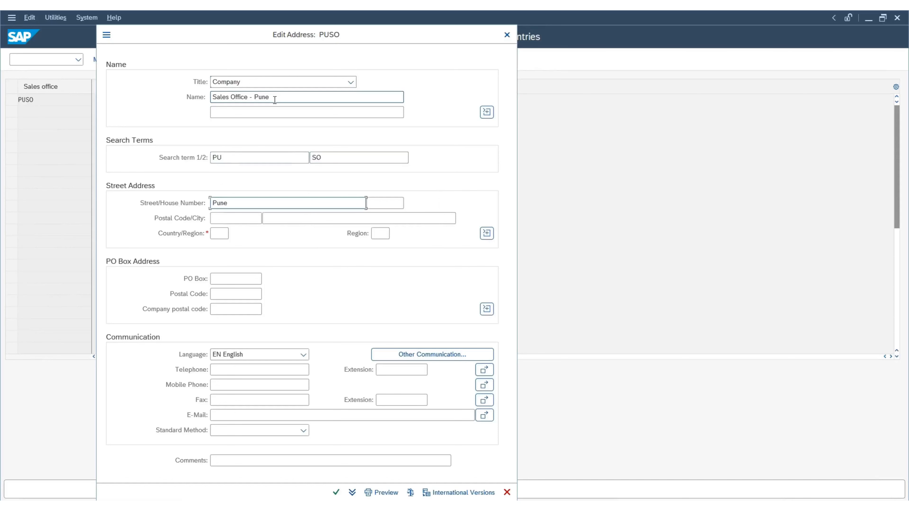
text(Pune Street)
key(Tab)
text(789)
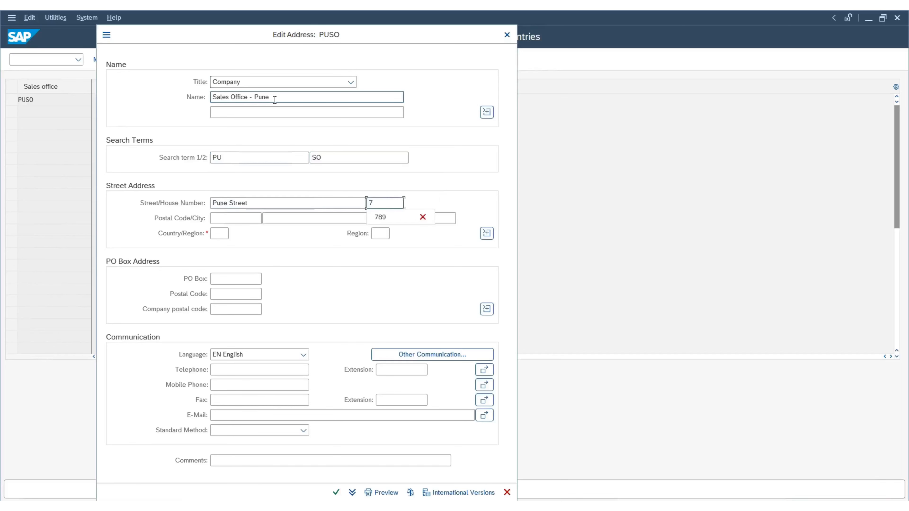
Enter the postal code of the PUSO address and set the city to Pune City
key(Tab)
key(Down)
key(Down)
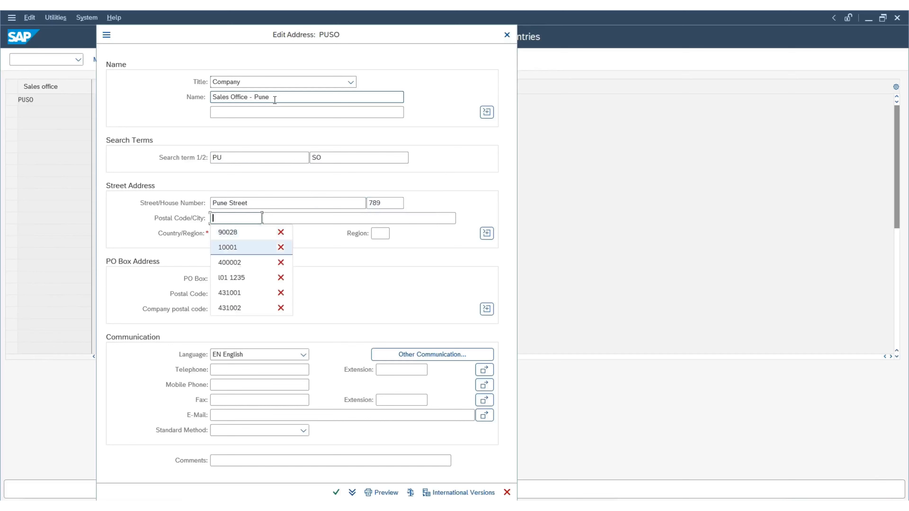
key(Down)
key(Tab)
key(Down)
key(Down)
key(Down)
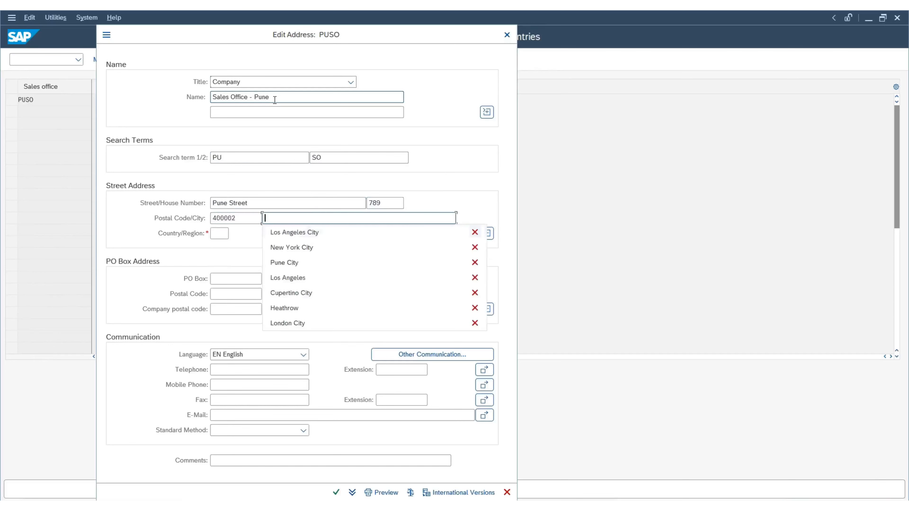
Set the country of the PUSO address to IN and the region to MH
key(Tab)
key(Down)
key(Down)
key(Tab)
text(MH)
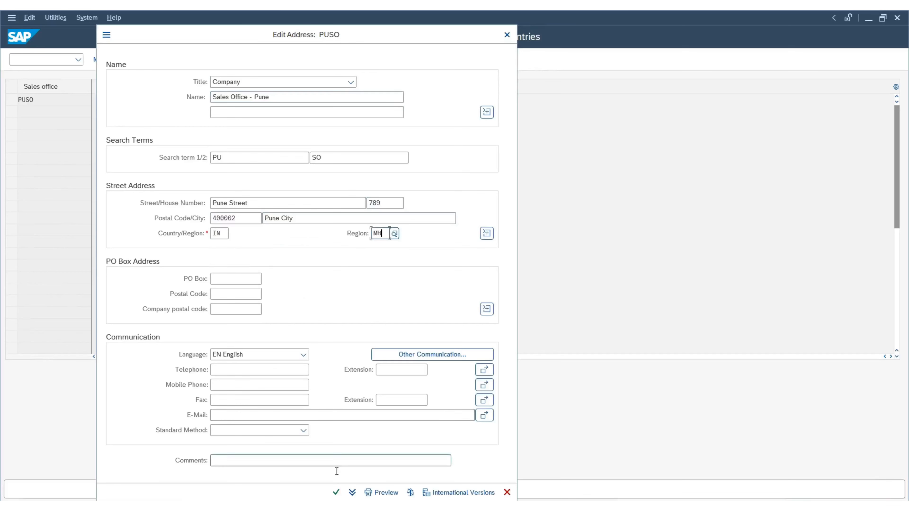
Accept the PUSO address, save the new sales office and return to the sales offices overview
click(336, 493)
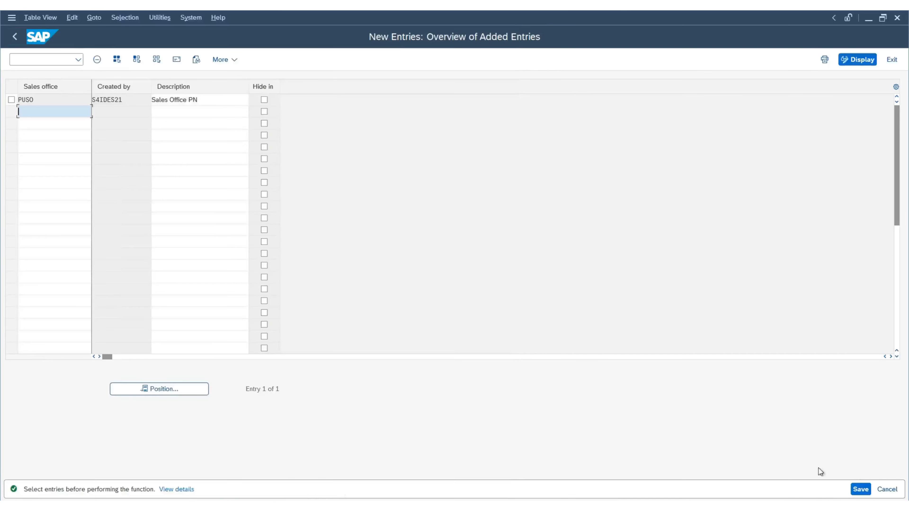
click(861, 489)
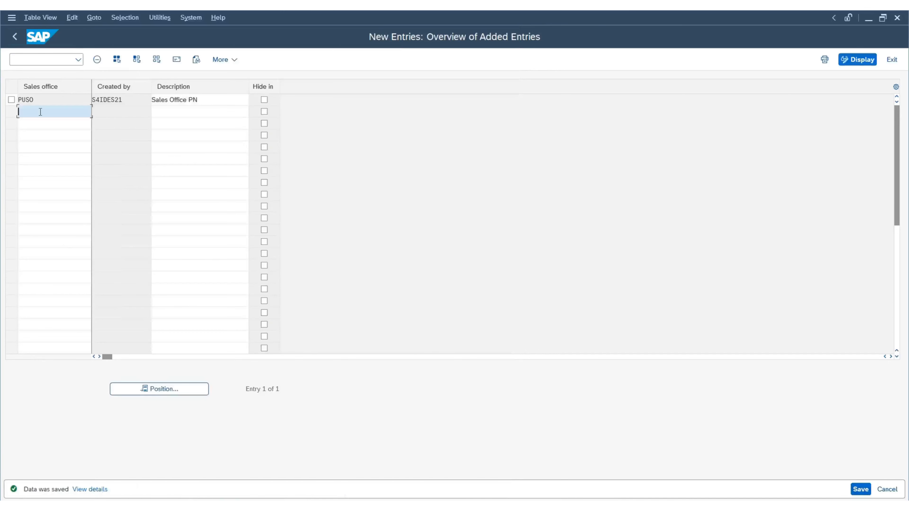
click(16, 37)
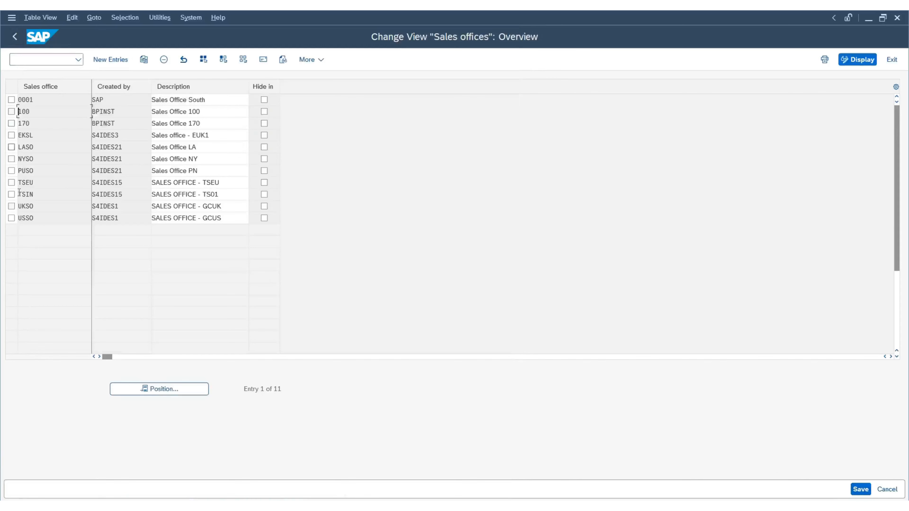
Mark the sales offices NYSO, LASO and PUSO in the overview to review the new entries
click(12, 158)
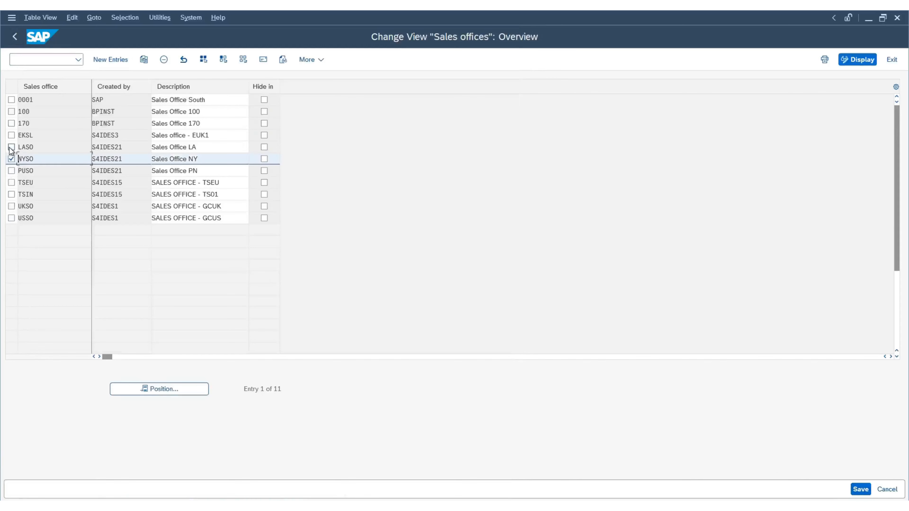
click(11, 146)
click(12, 171)
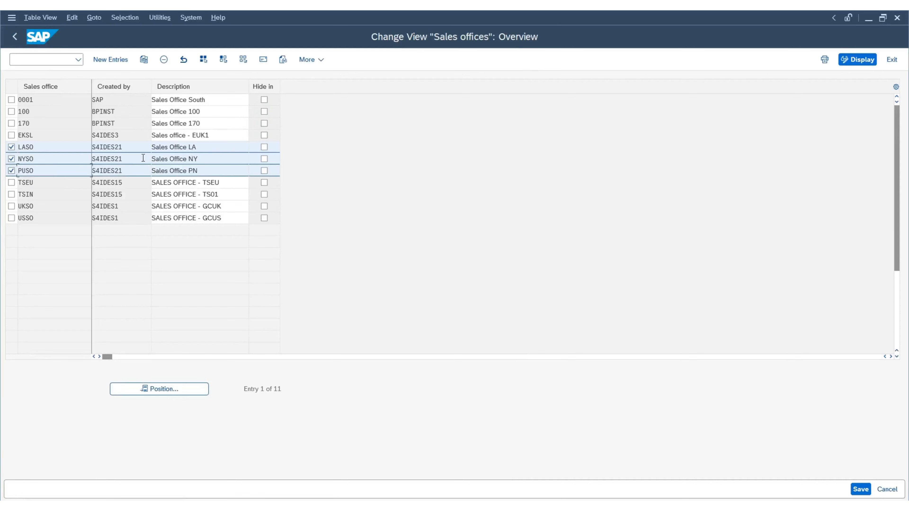
Return to the customizing guide and open the Maintain Sales Group activity under Sales and Distribution definition
click(14, 37)
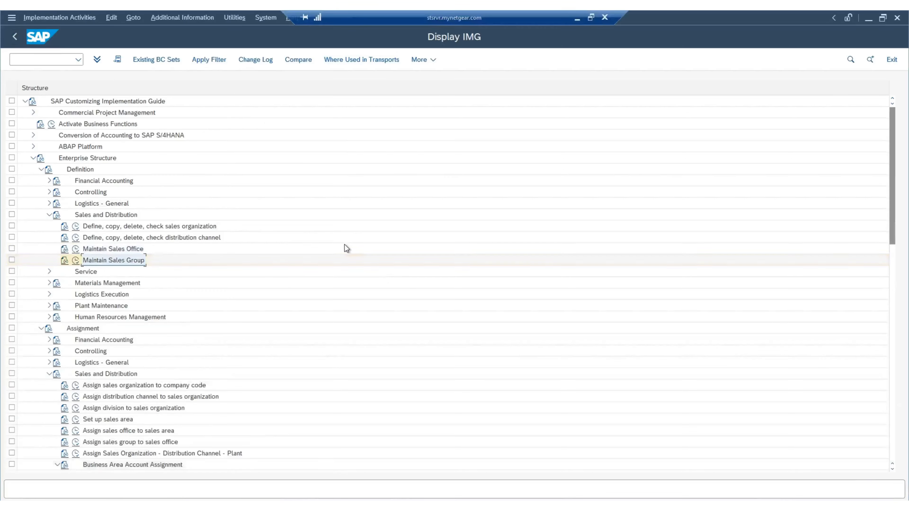
click(115, 251)
click(117, 261)
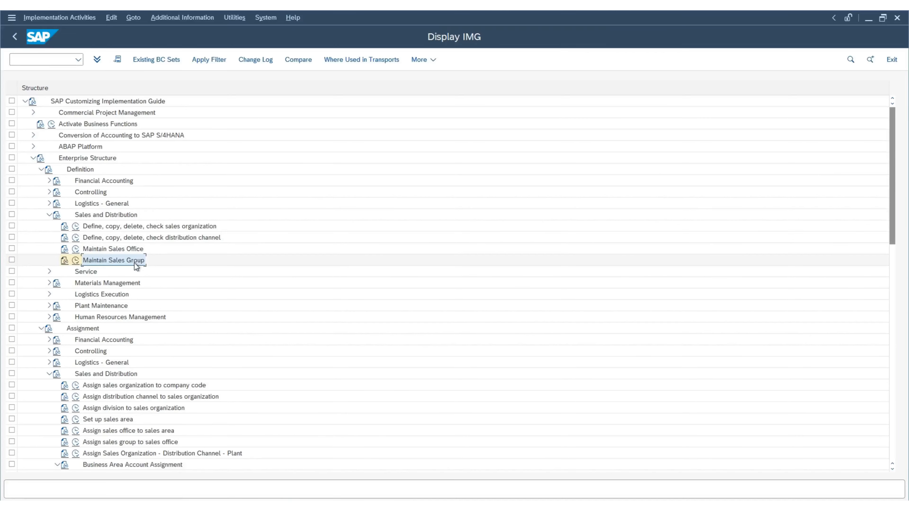
click(76, 261)
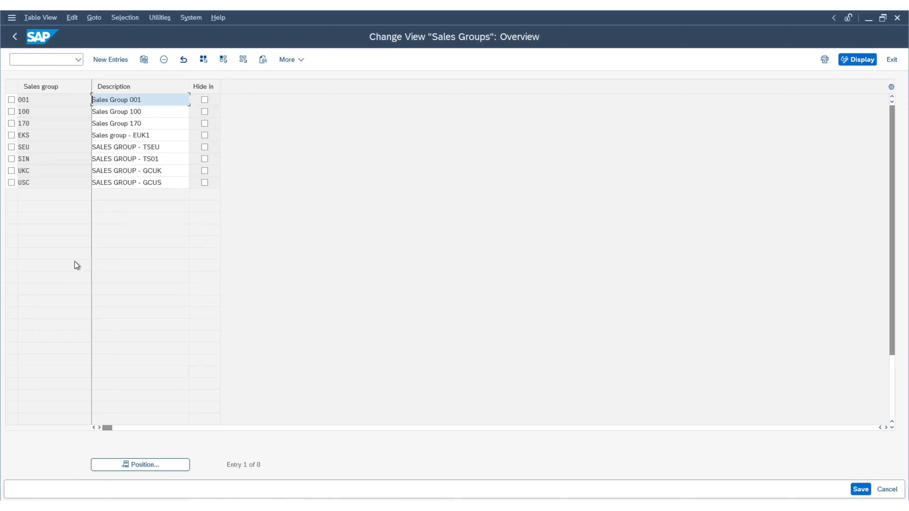
Add a new sales group entry USG with the description "Sales Group US"
click(108, 61)
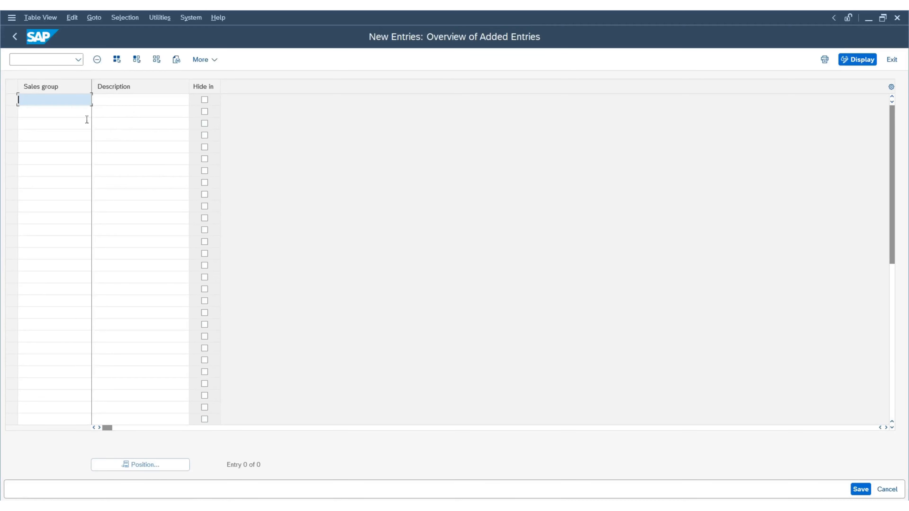
key(Caps_Lock)
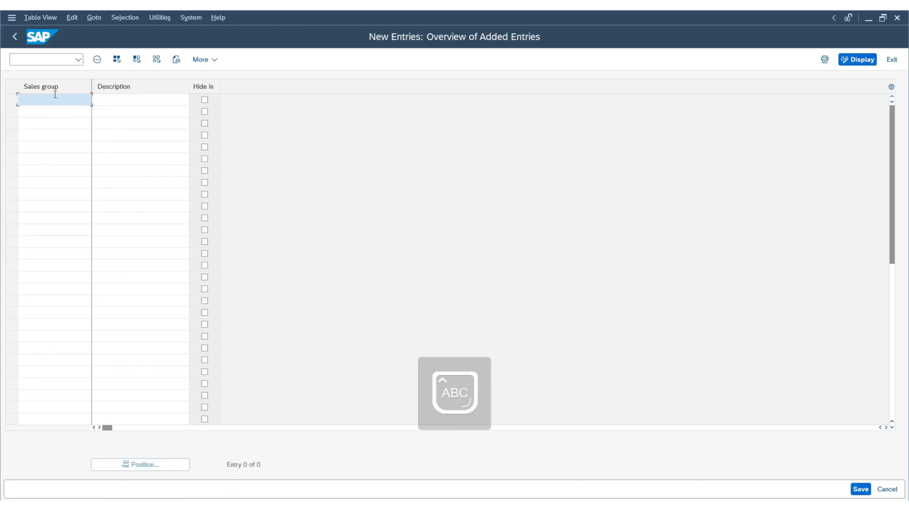
text(U)
key(Down)
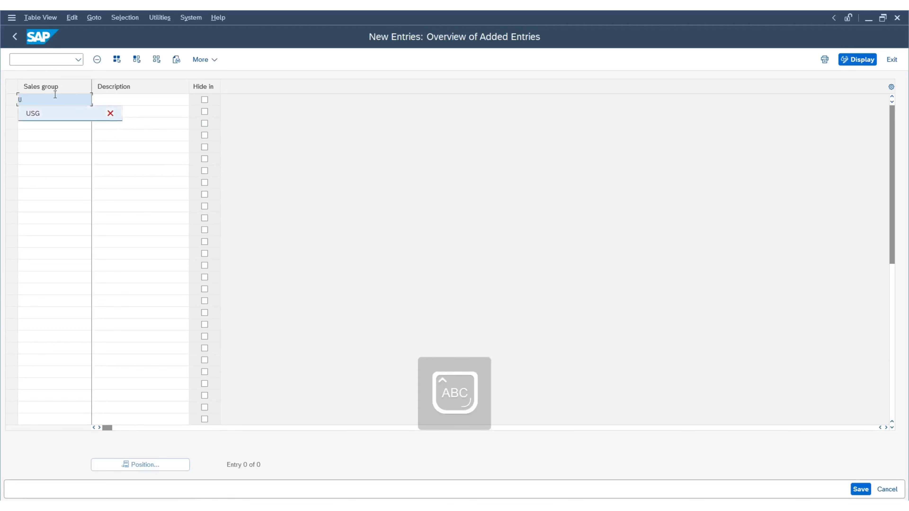
key(Return)
key(Tab)
key(Down)
key(Return)
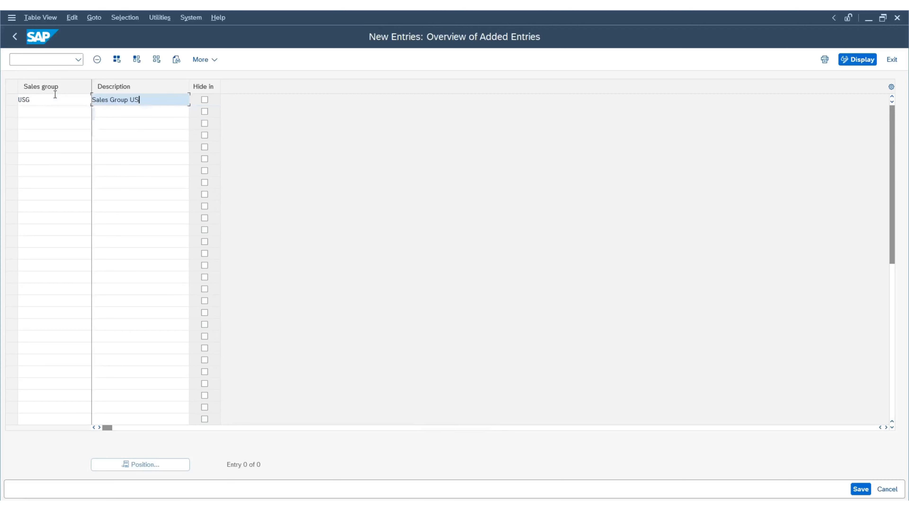
Add a second sales group entry ISG with the description "Sales Group IN"
key(Tab)
key(Tab)
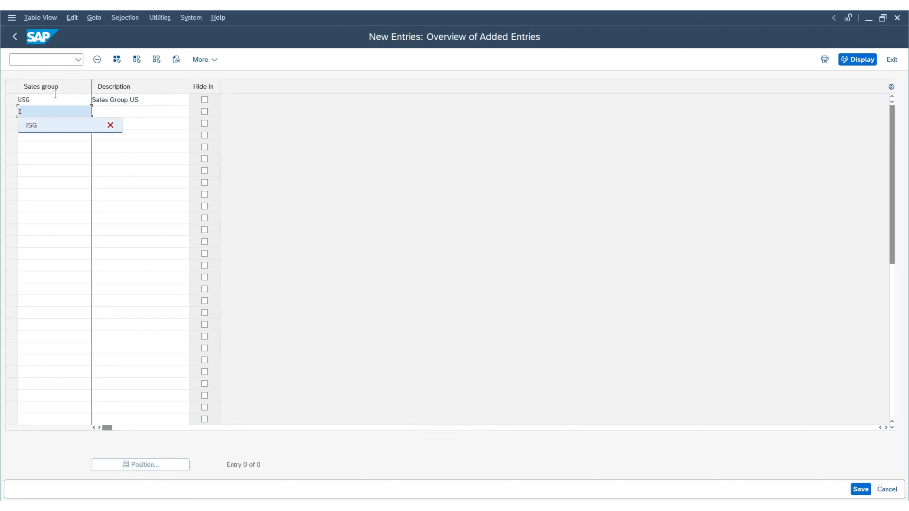
key(Return)
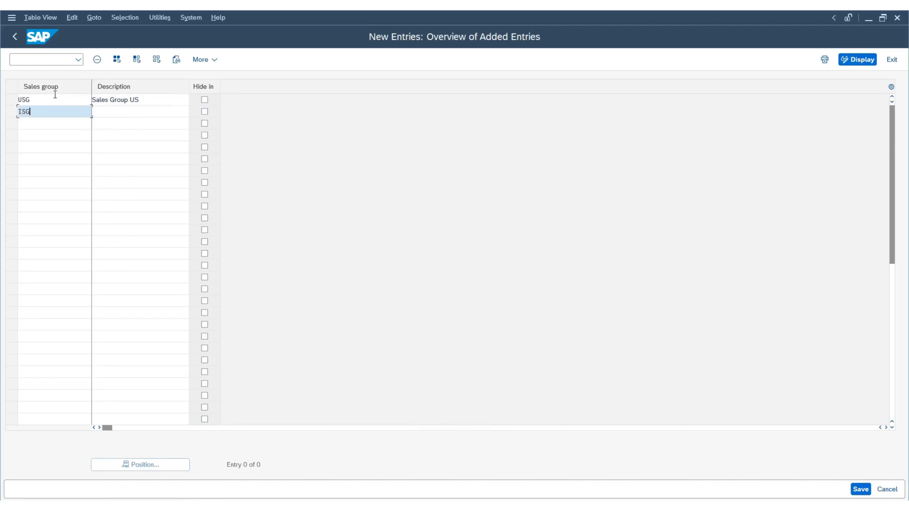
key(Tab)
key(Return)
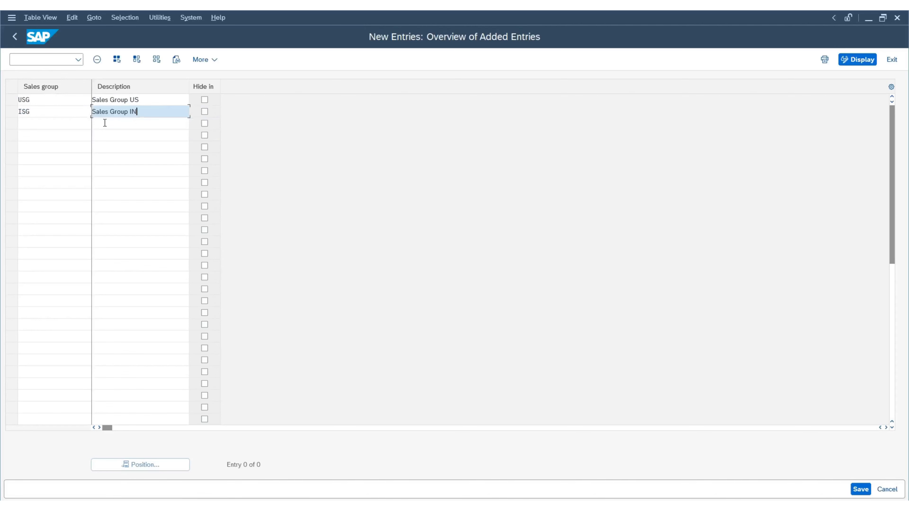
key(Return)
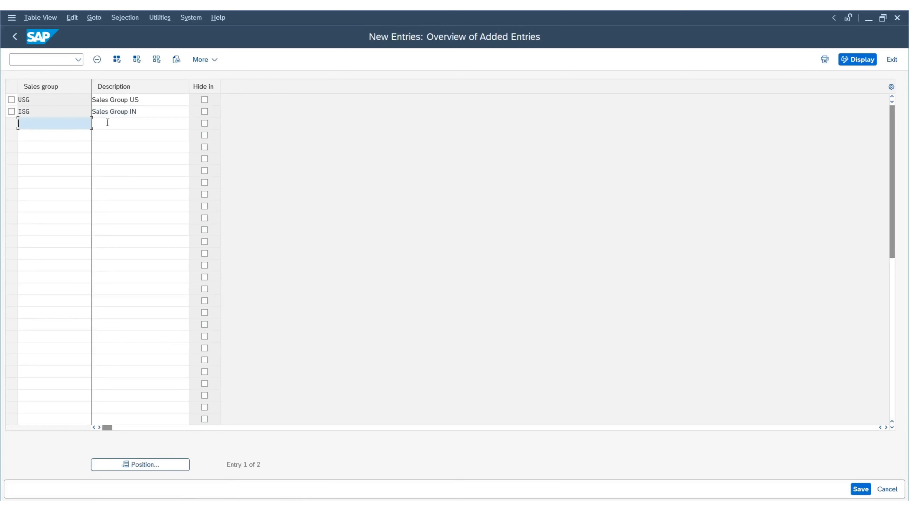
Save the new sales groups under the SAP TRAINING customizing request and return to the customizing guide
click(860, 490)
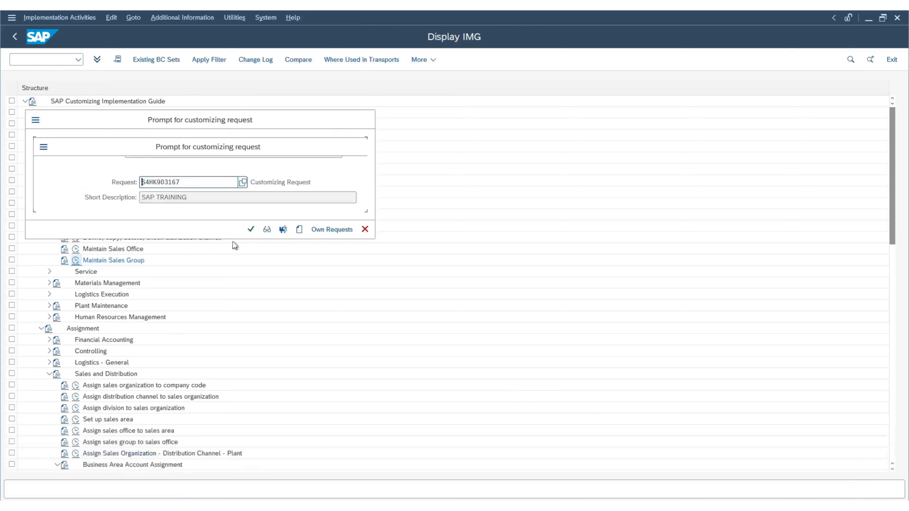
click(251, 230)
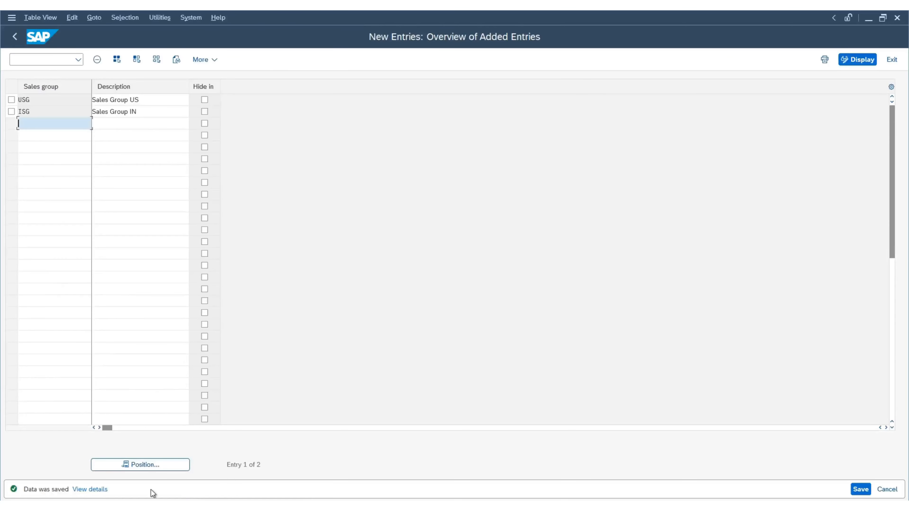
click(15, 36)
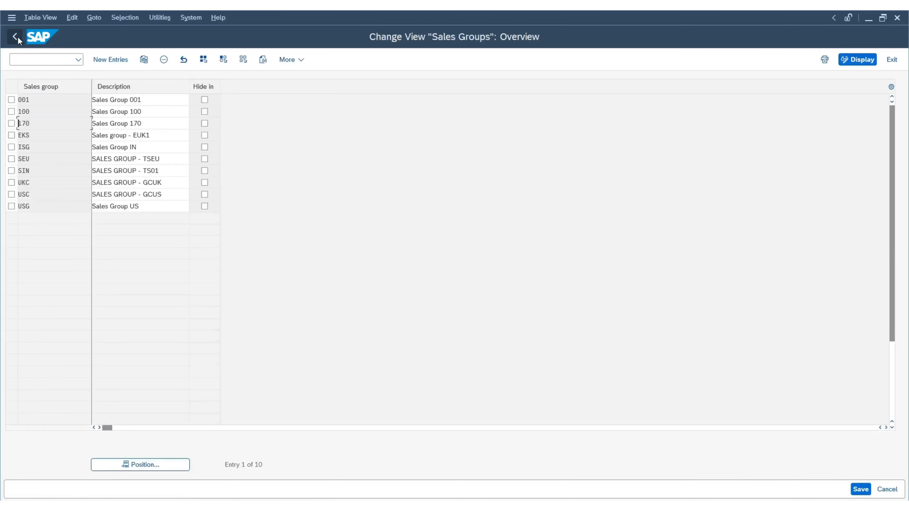
click(16, 37)
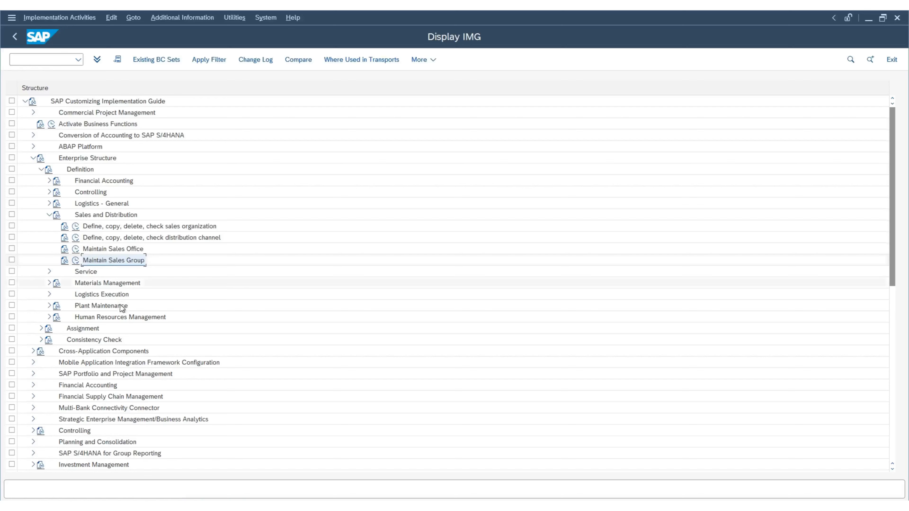
Expand Sales and Distribution under the Assignment node and open the activity Assign sales organization to company code
click(40, 329)
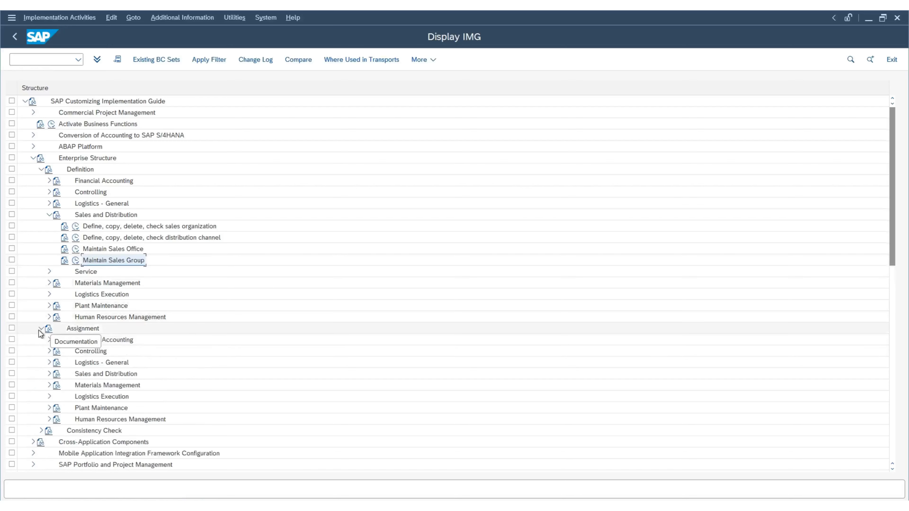
click(49, 374)
scroll(153, 345, down, 6)
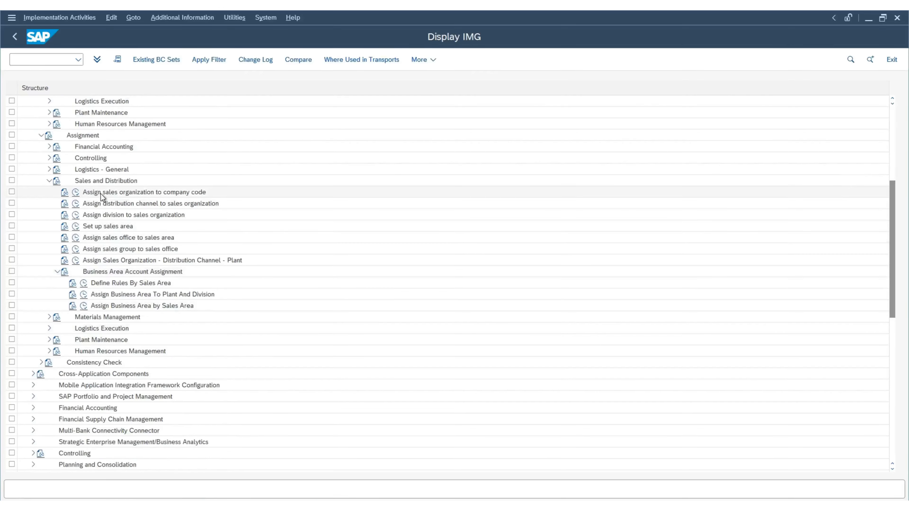
click(76, 192)
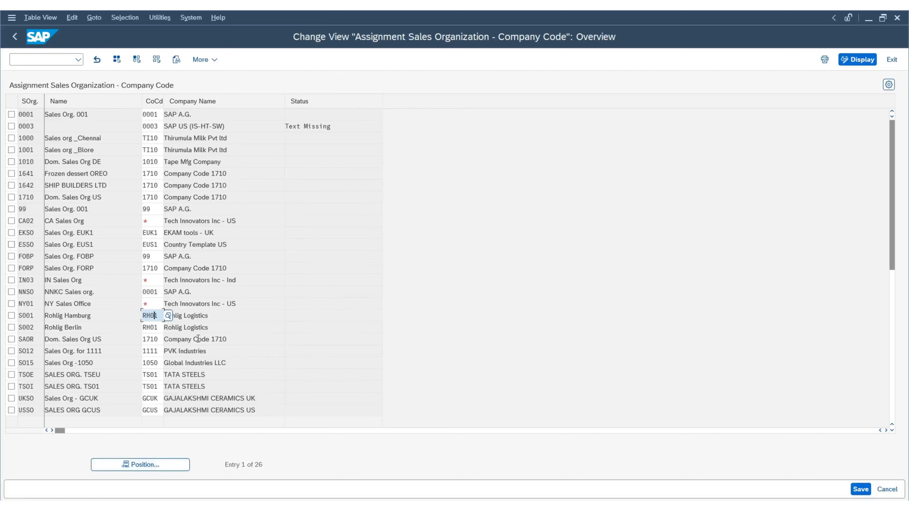
Assign company code TIUS to sales organization NY01, choosing it from the list of company codes
click(150, 303)
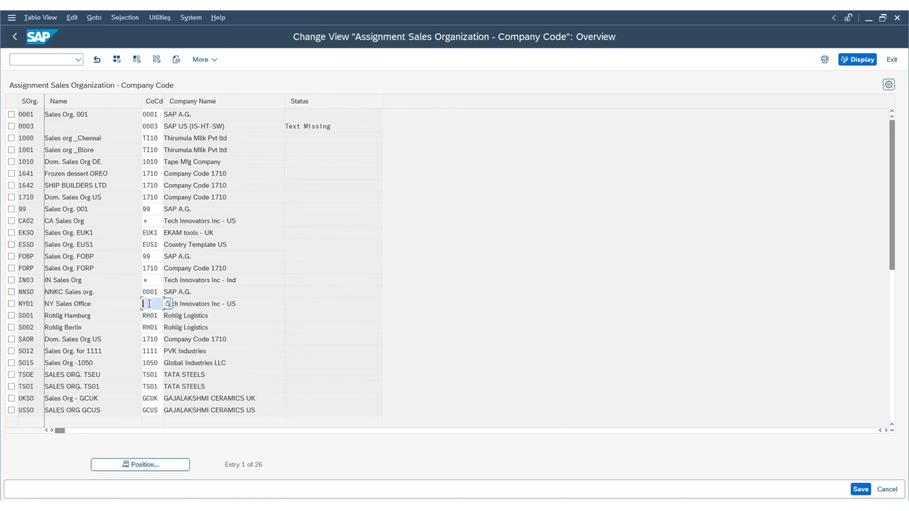
click(156, 281)
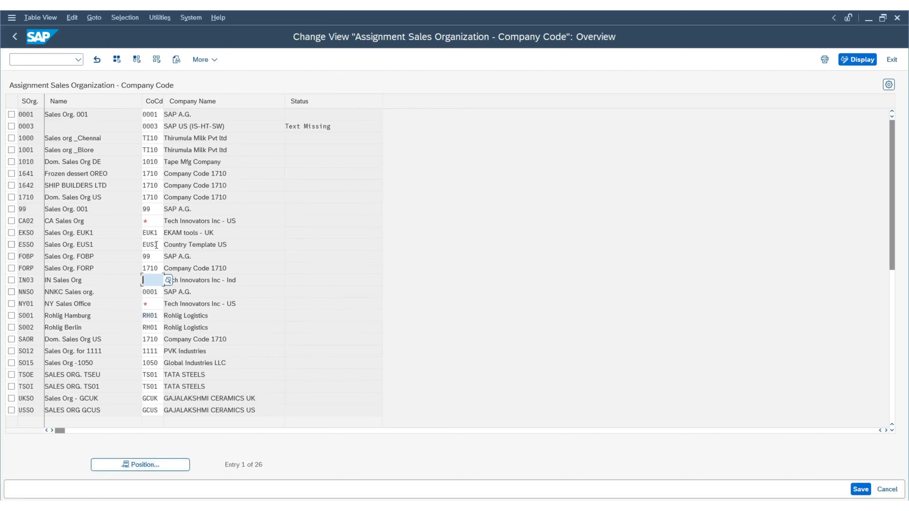
click(154, 220)
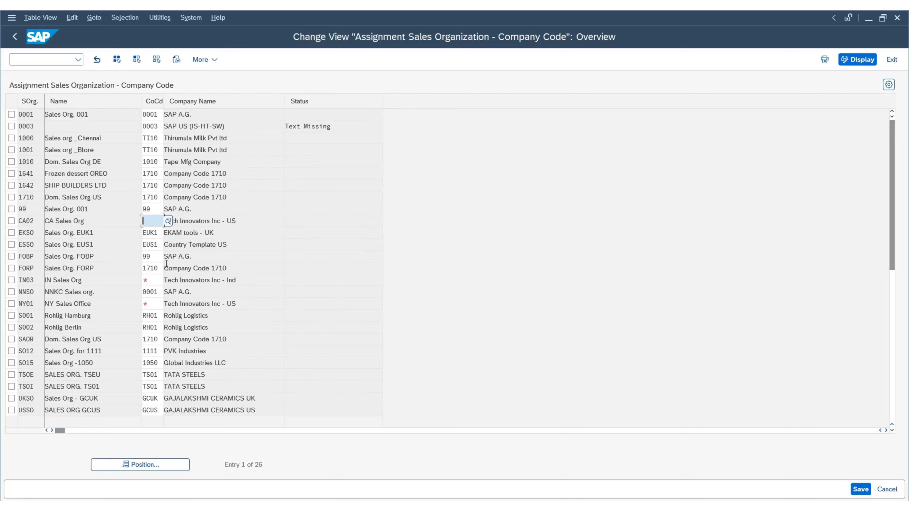
click(154, 305)
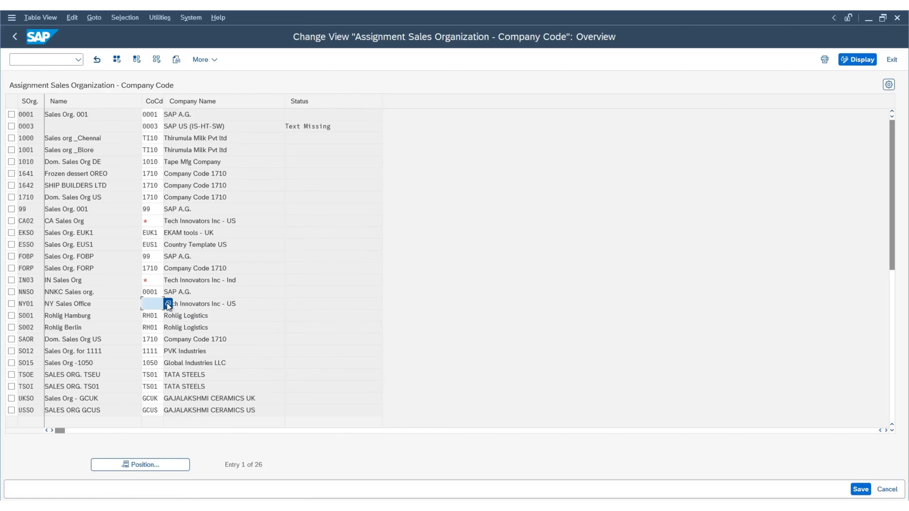
click(168, 304)
drag(112, 179, 403, 133)
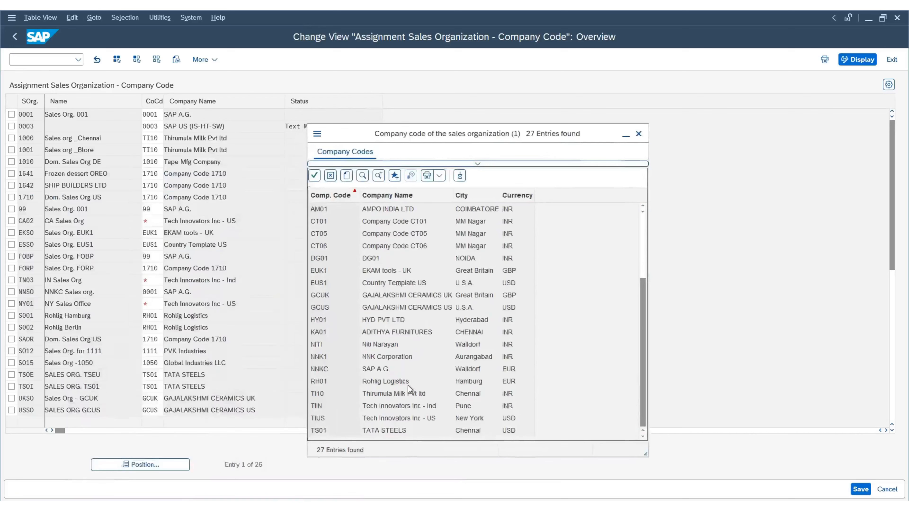
click(341, 418)
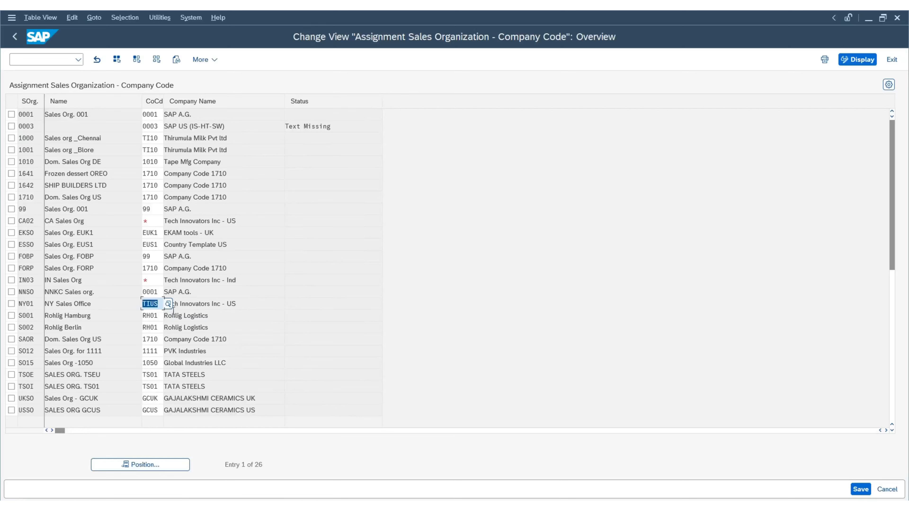
Assign company code TIUS to sales organization CA02
click(160, 305)
click(158, 223)
text(TIUS)
Assign company code TIIN to sales organization IN03, choosing it from the list of company codes
click(151, 281)
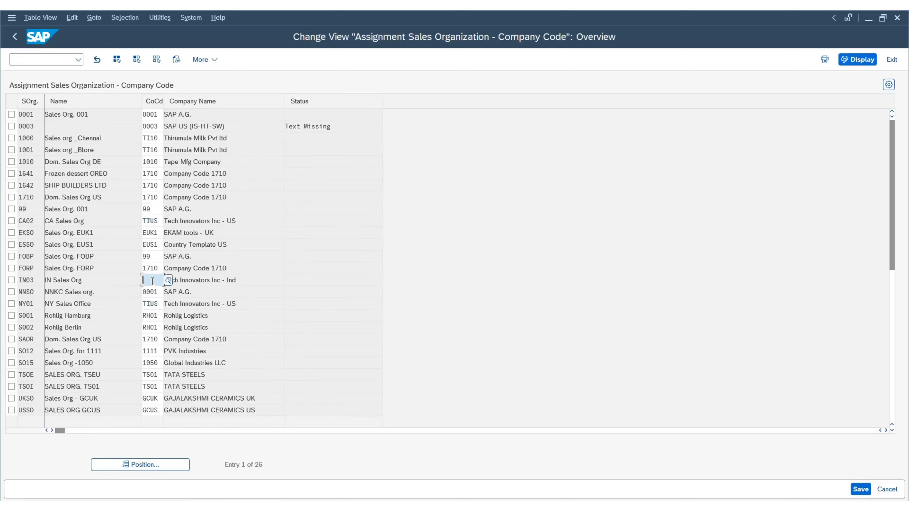
click(168, 280)
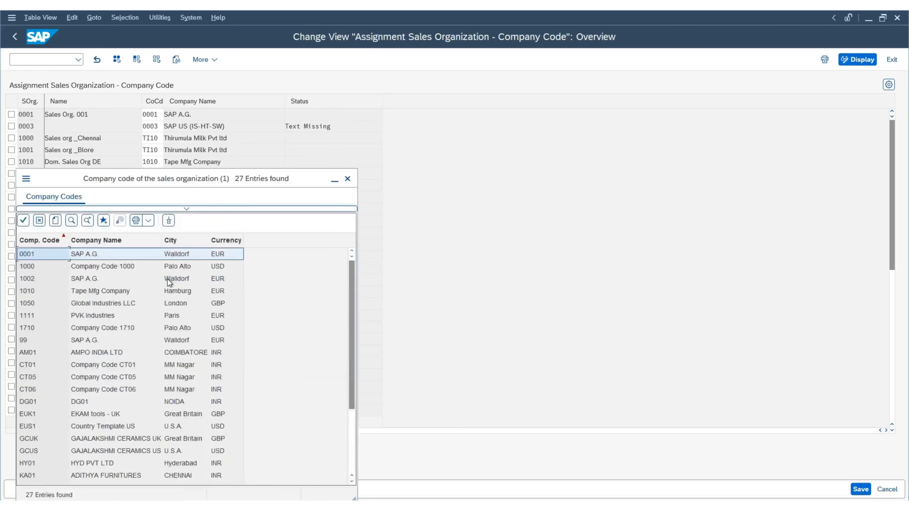
scroll(142, 369, down, 3)
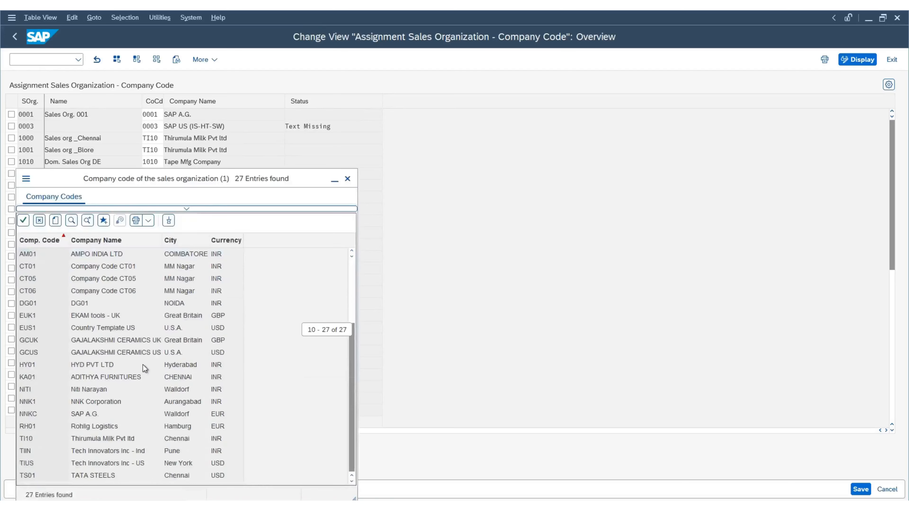
double_click(82, 449)
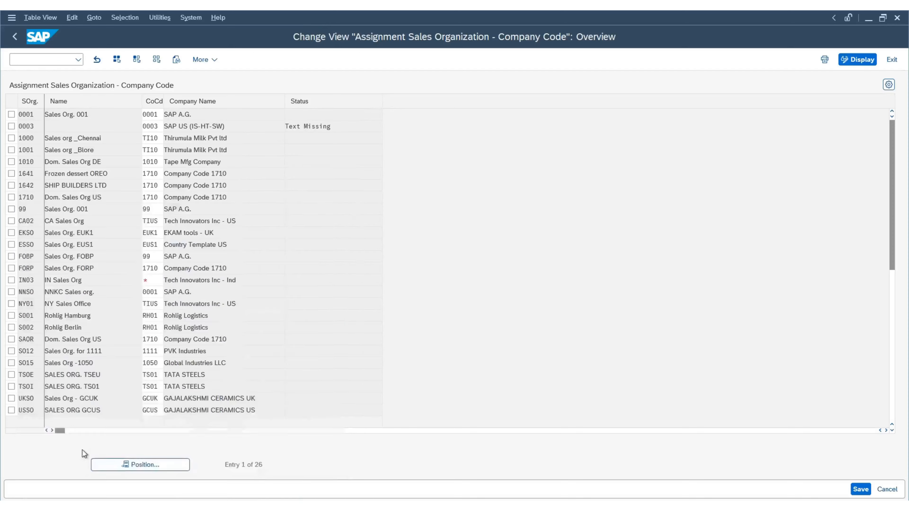
Check the company code assignments of sales organizations CA02, IN03 and NY01 and mark their three rows
click(156, 302)
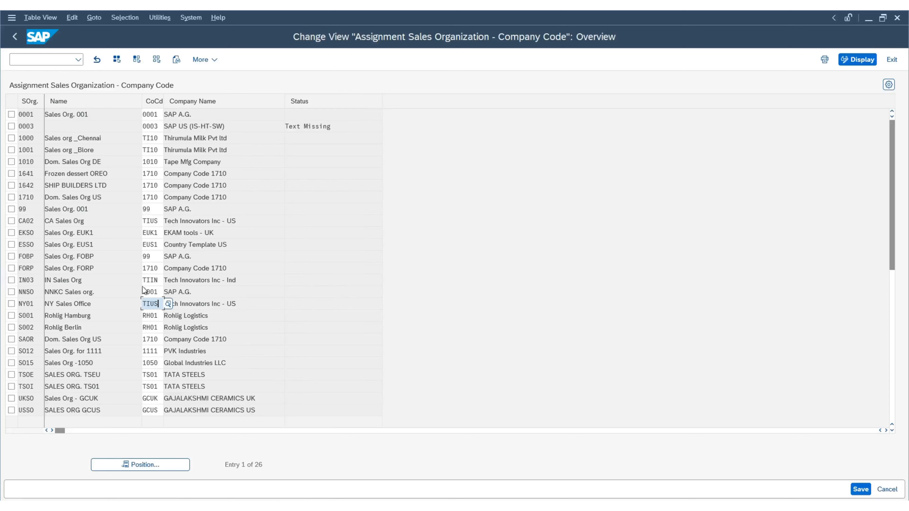
double_click(160, 280)
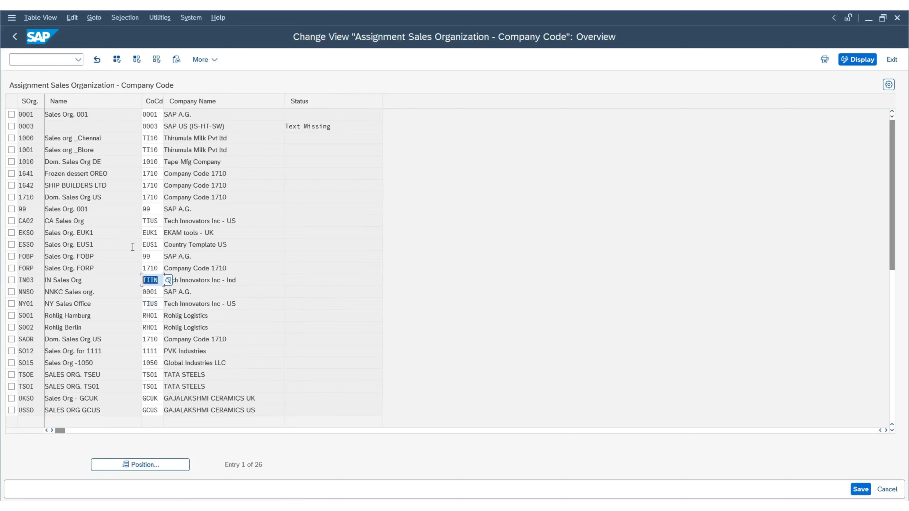
drag(155, 221, 71, 223)
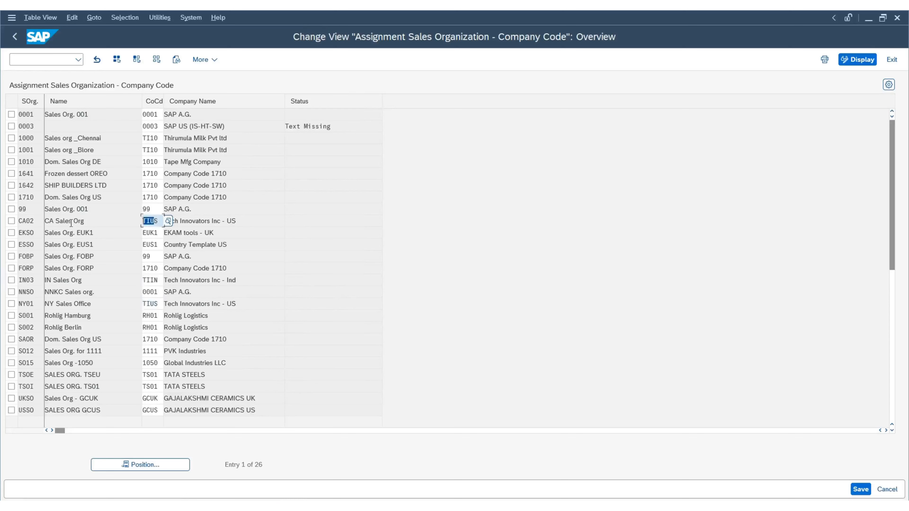
click(11, 221)
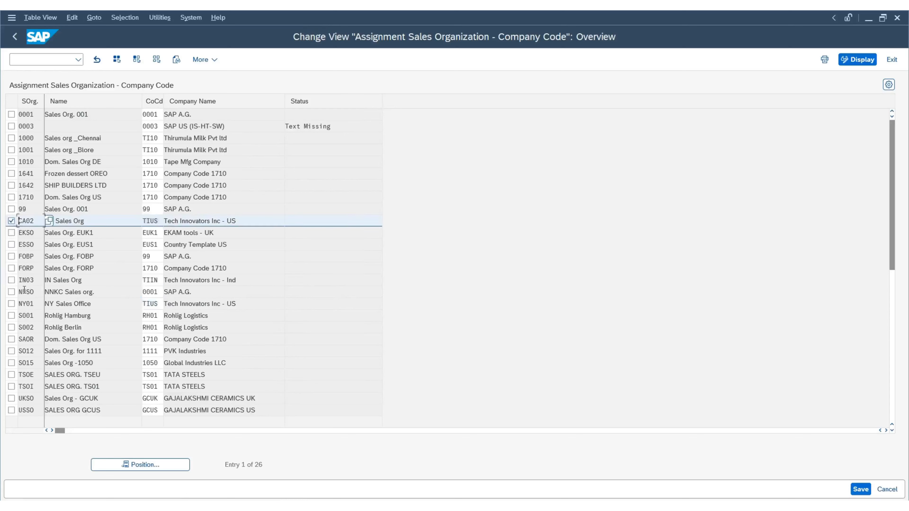
click(11, 280)
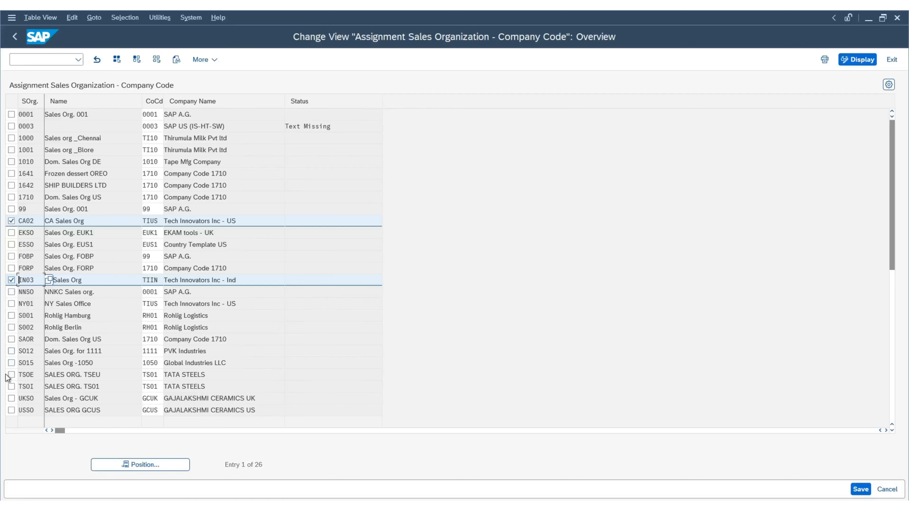
click(11, 304)
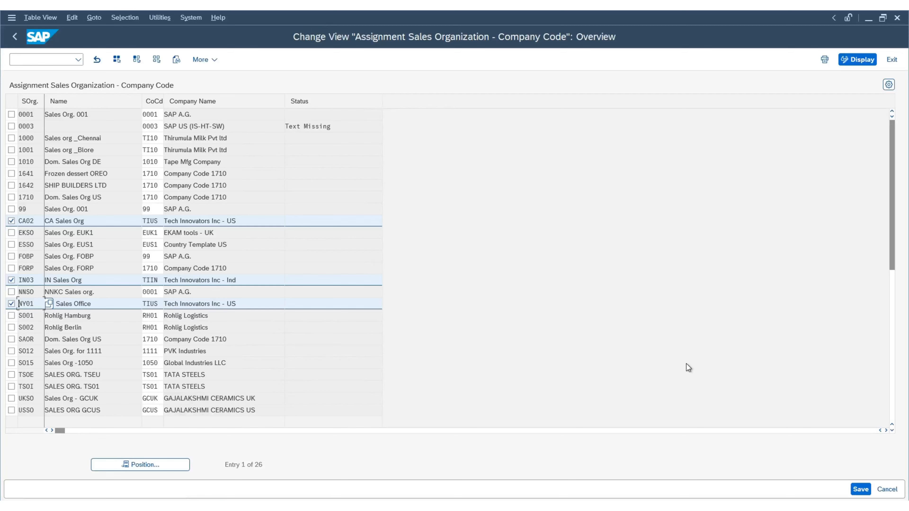
Save the company code assignments under the SAP TRAINING customizing request and return to the customizing guide
click(860, 489)
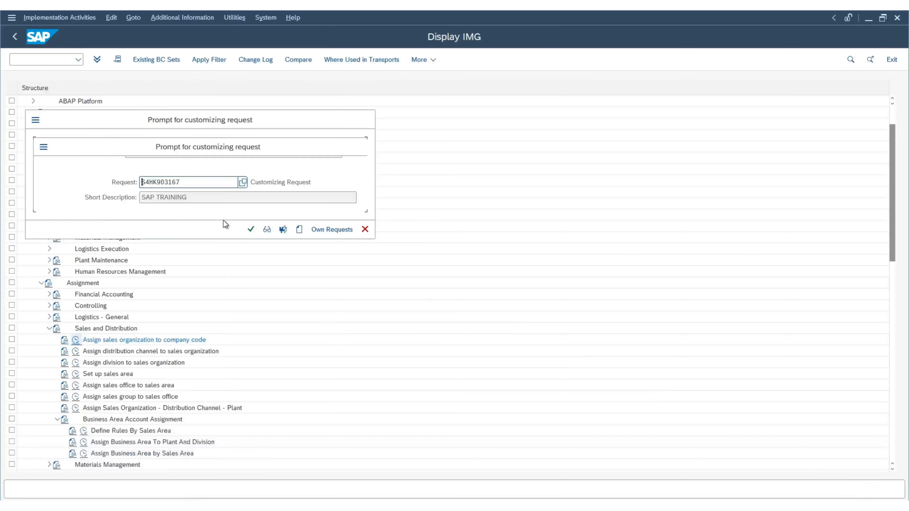
click(250, 230)
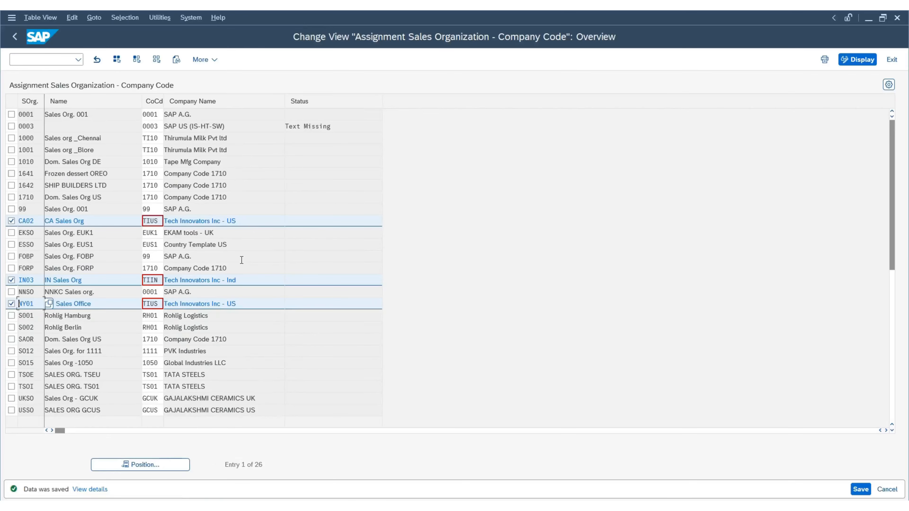
click(14, 37)
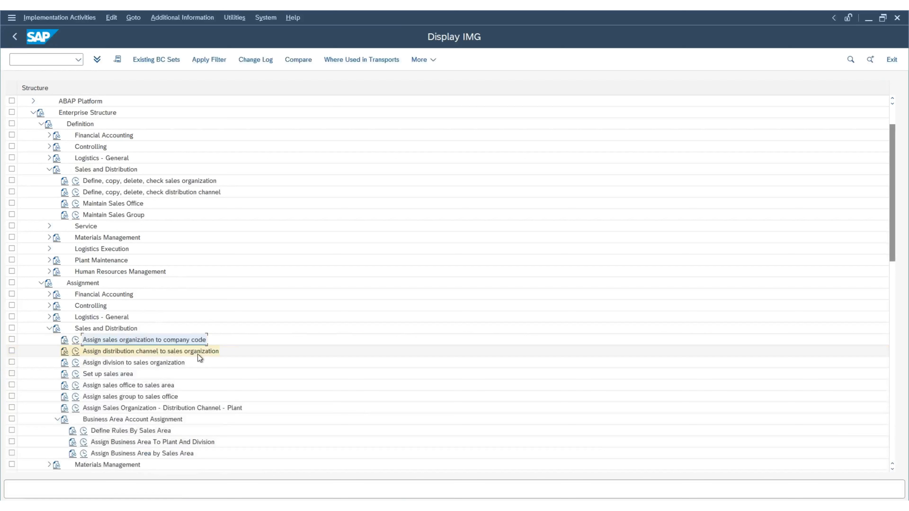
Open the activity Assign distribution channel to sales organization and position the list at sales organization NY01
click(76, 352)
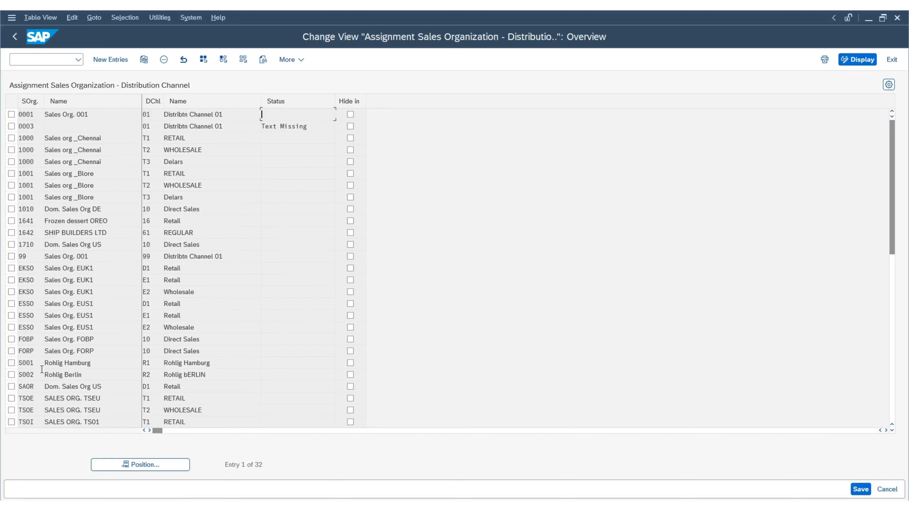
click(128, 463)
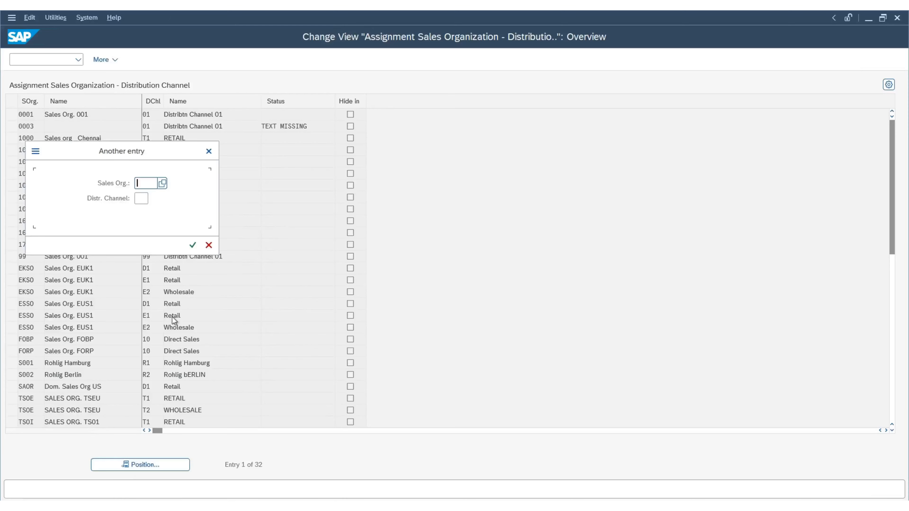
key(Caps_Lock)
text(NY01)
key(Return)
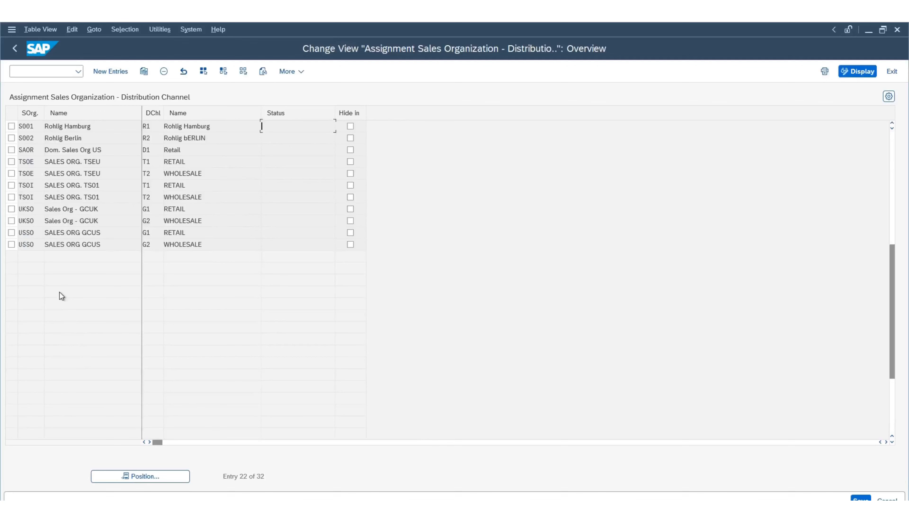
Start new distribution channel assignments and add a row for sales organization NY01 with distribution channel L1 (Whole Sale)
click(121, 73)
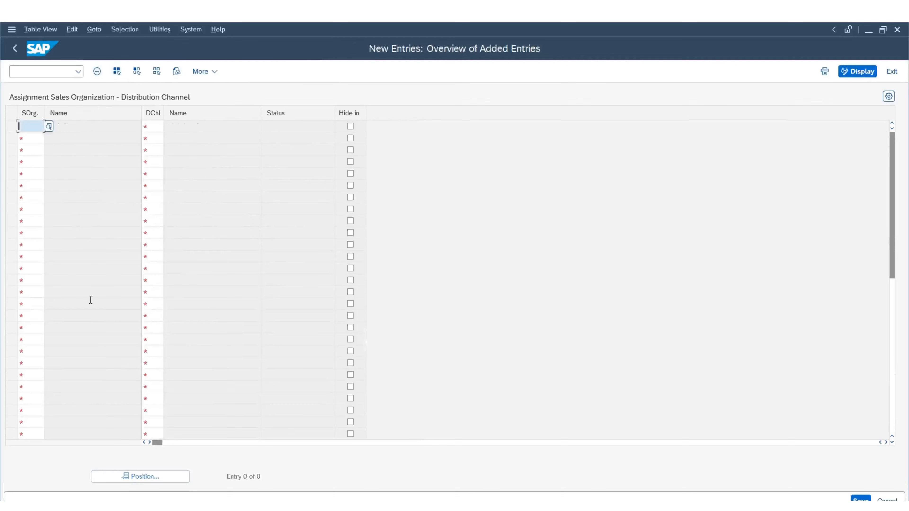
click(50, 126)
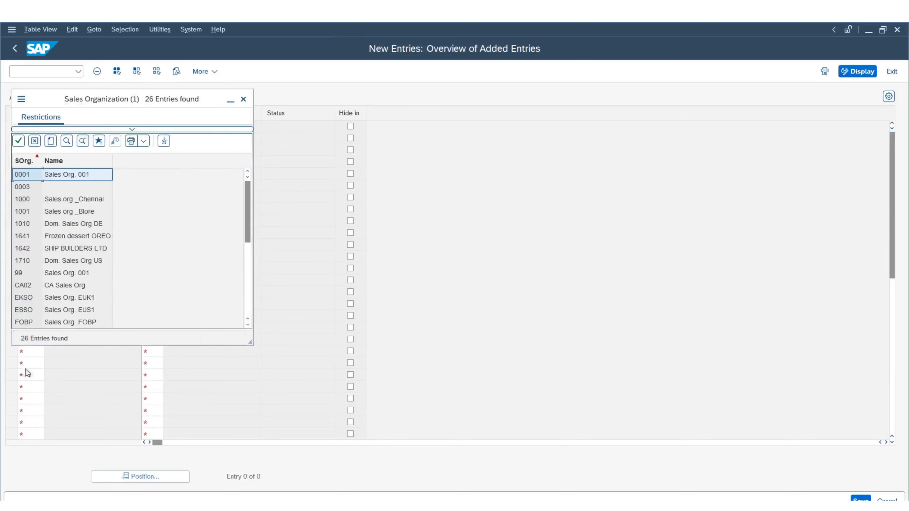
scroll(107, 292, down, 4)
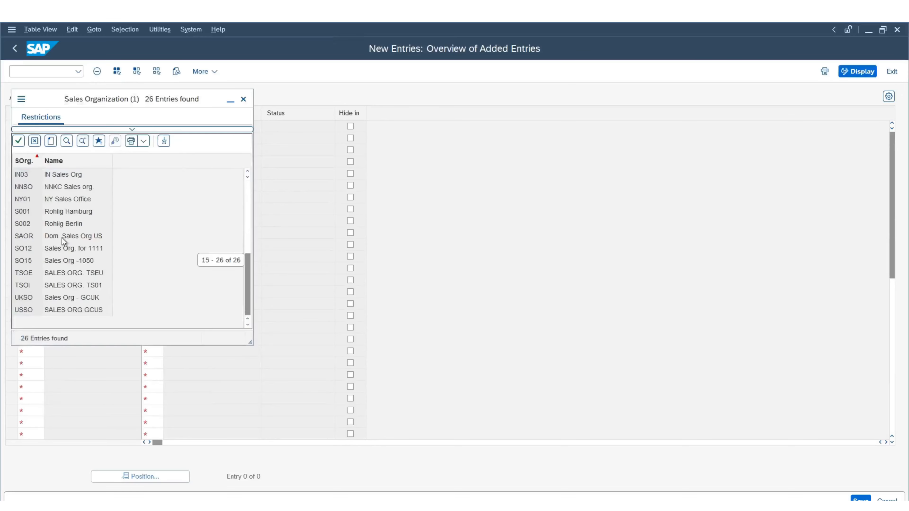
double_click(41, 199)
click(154, 125)
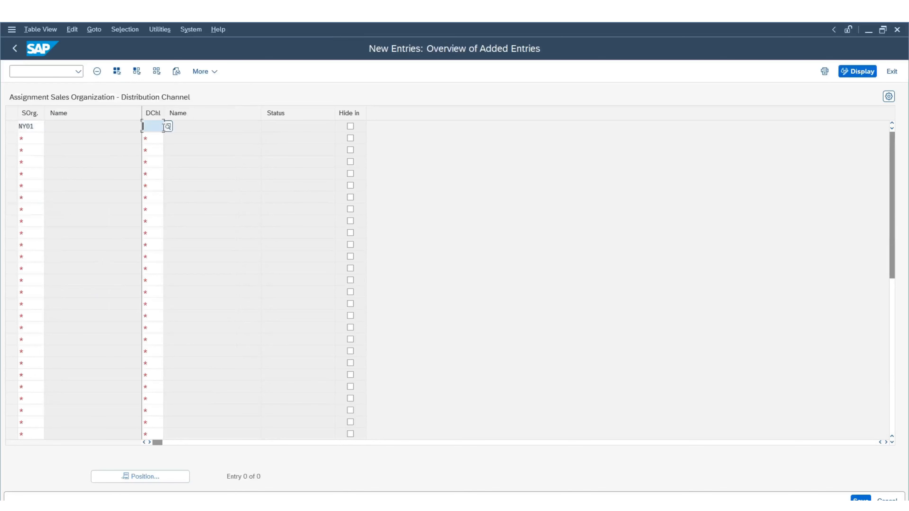
click(169, 124)
scroll(140, 254, down, 2)
scroll(140, 254, up, 2)
scroll(118, 238, down, 1)
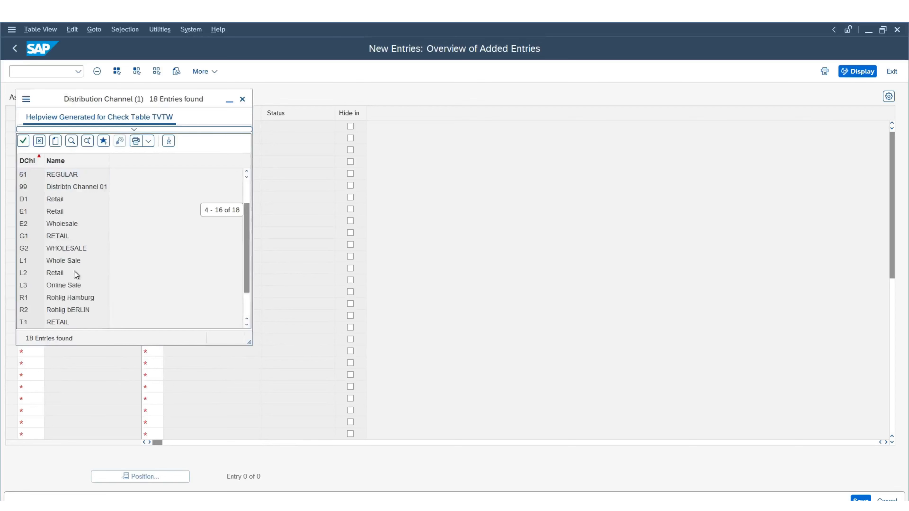
scroll(79, 232, down, 1)
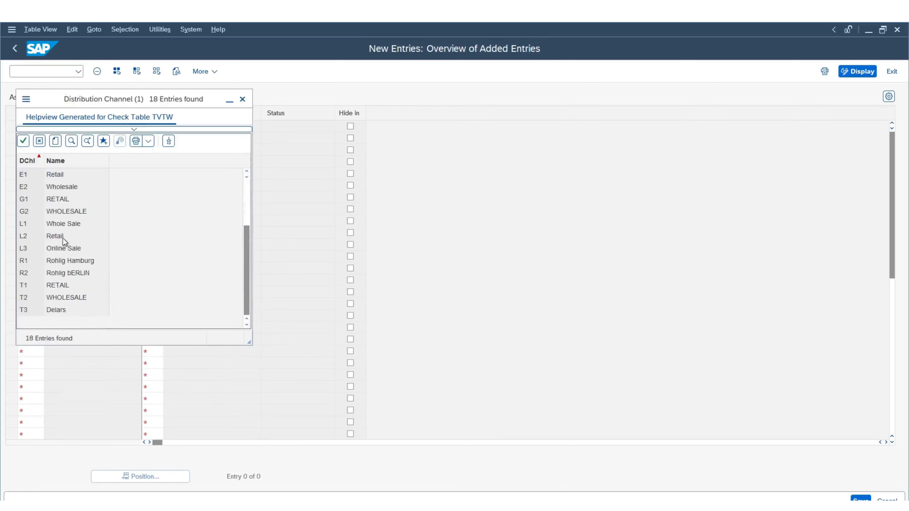
double_click(58, 230)
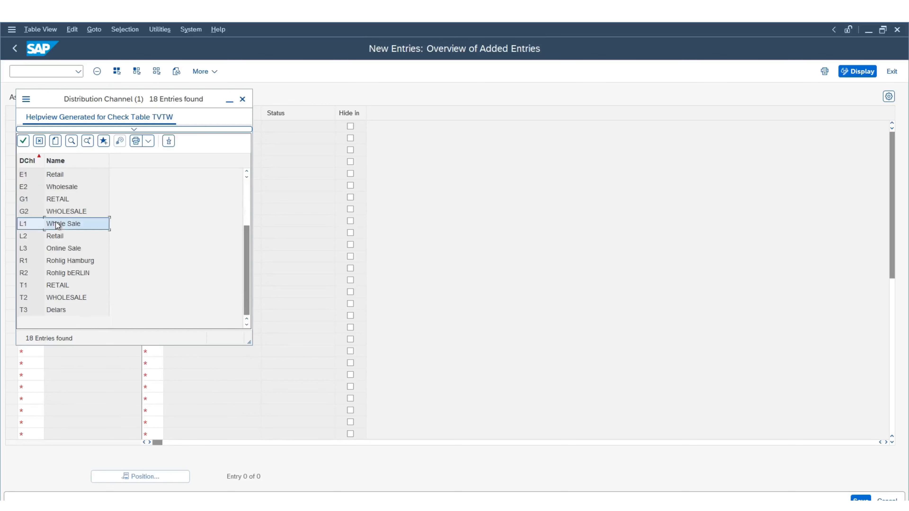
Add a second row assigning distribution channel L2 to sales organization NY01
click(30, 142)
click(47, 138)
scroll(40, 226, down, 3)
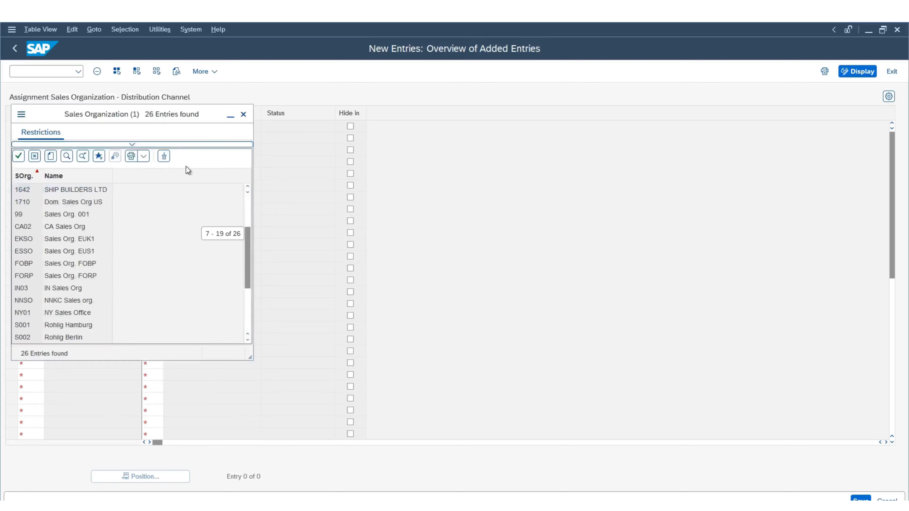
double_click(28, 316)
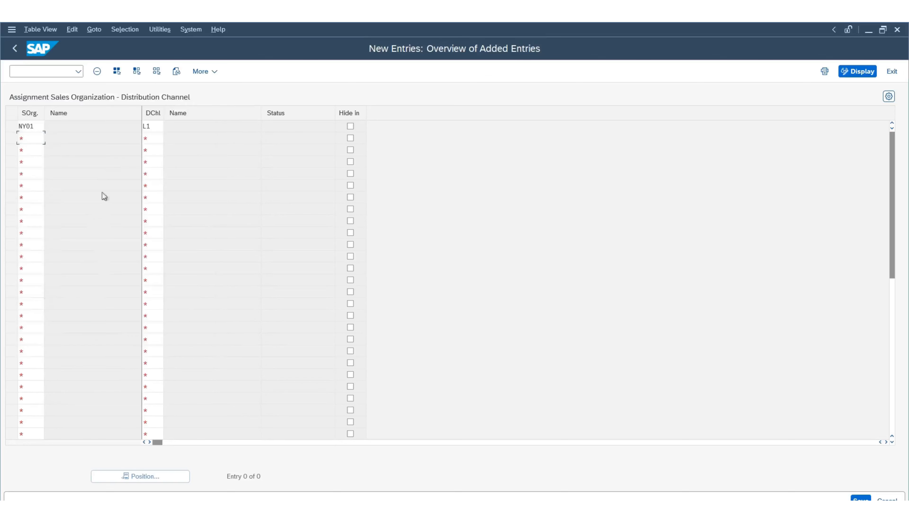
click(158, 135)
key(Caps_Lock)
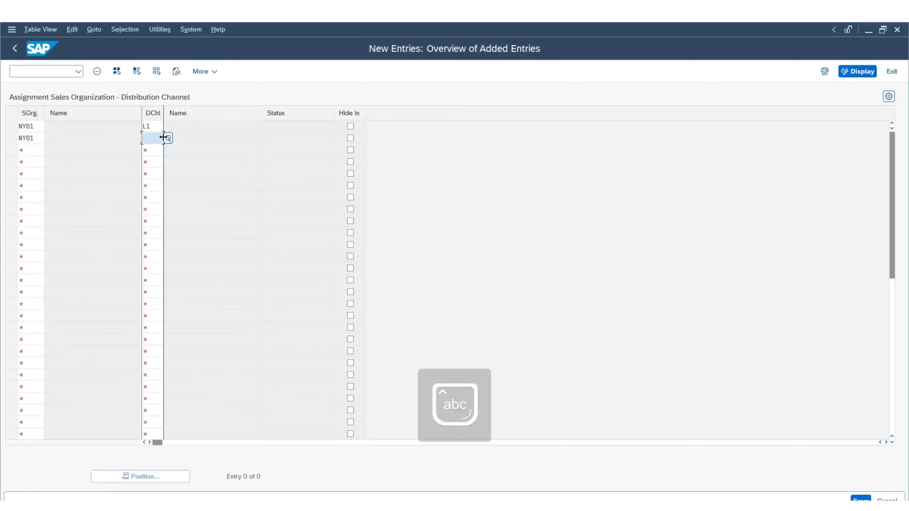
click(163, 137)
text(L2)
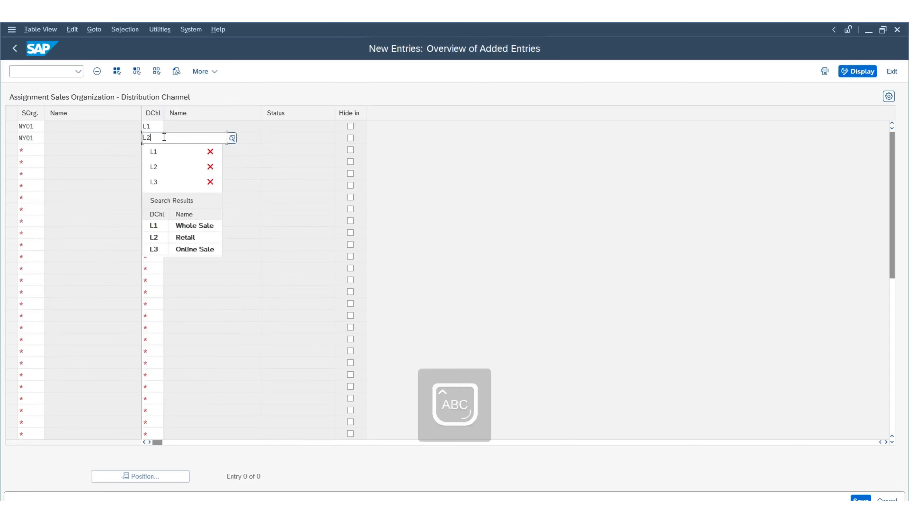
click(167, 194)
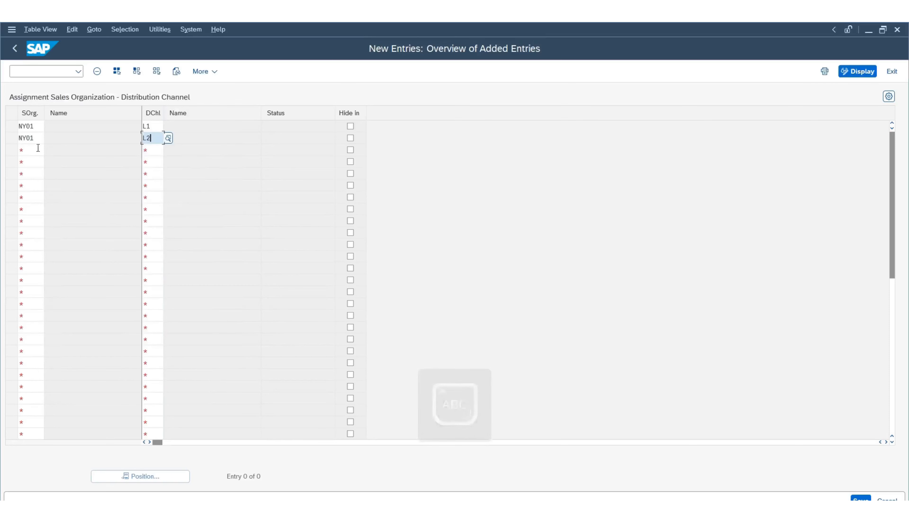
Add a third row for NY01, copying the sales organization from the row above, with distribution channel L3 (Online Sale), and save
click(40, 146)
double_click(40, 139)
key(ctrl+c)
click(42, 151)
key(ctrl+v)
click(154, 148)
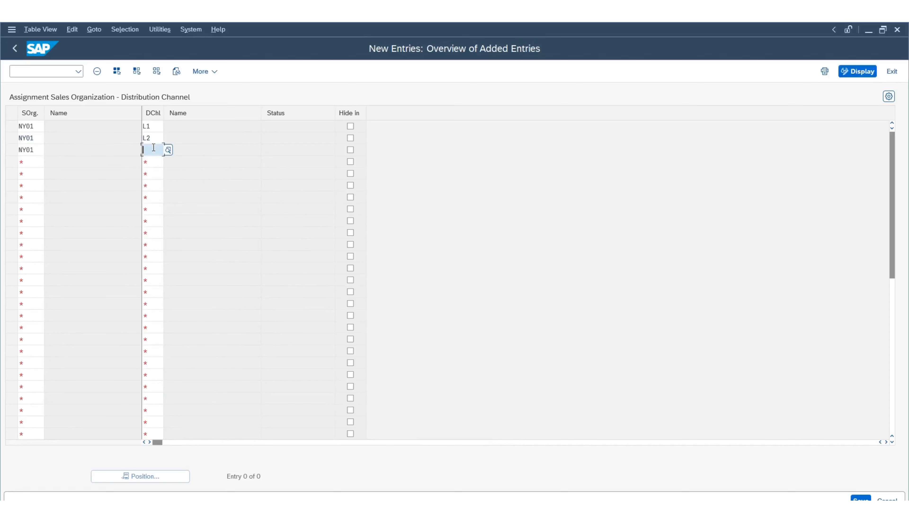
text(L)
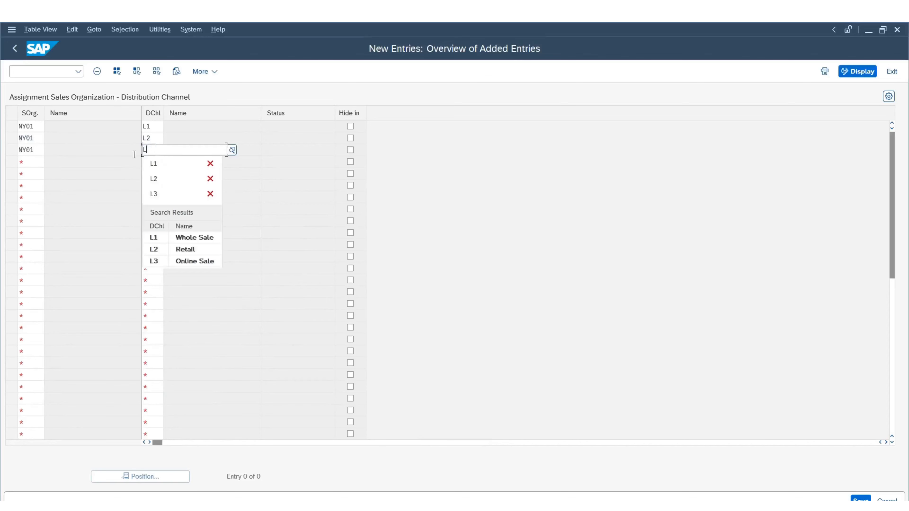
click(181, 264)
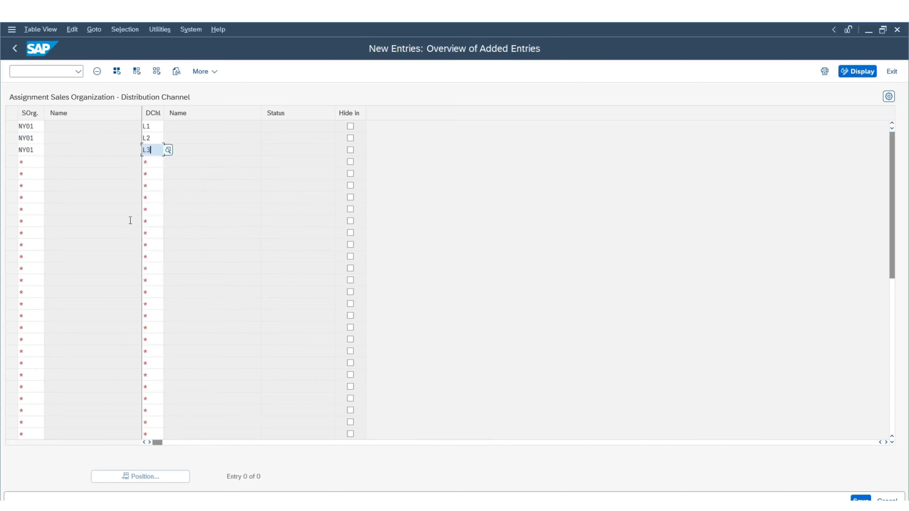
click(153, 164)
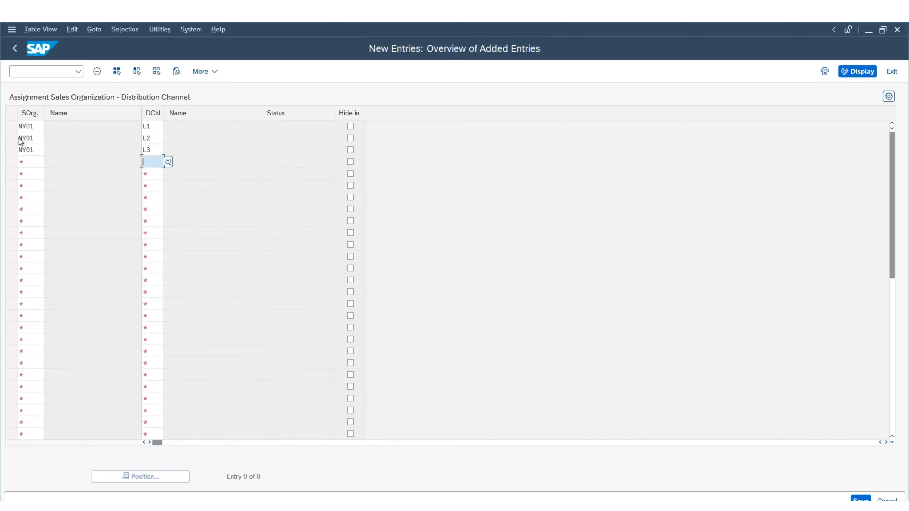
key(ctrl+s)
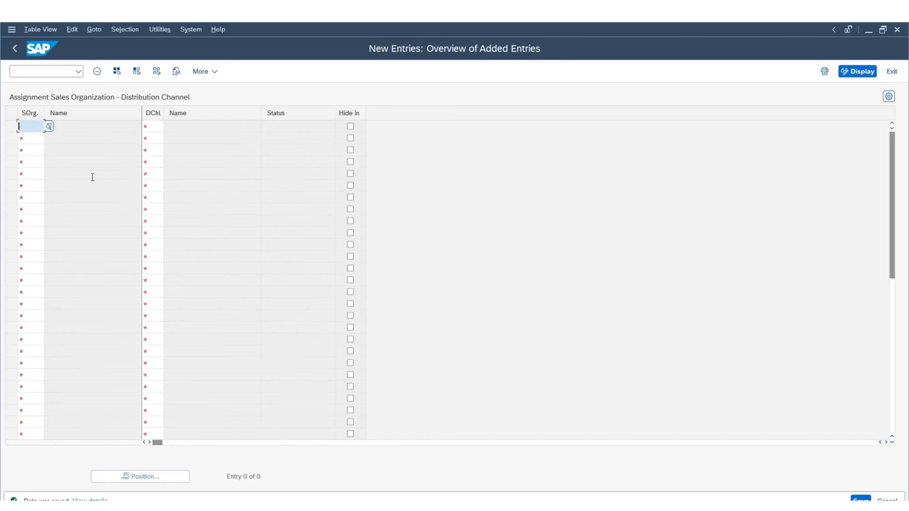
Copy the nine sales organization codes for NY01, CA02 and IN03 from the Excel distribution channel list into SAP's new entries
key(alt+Tab)
click(199, 207)
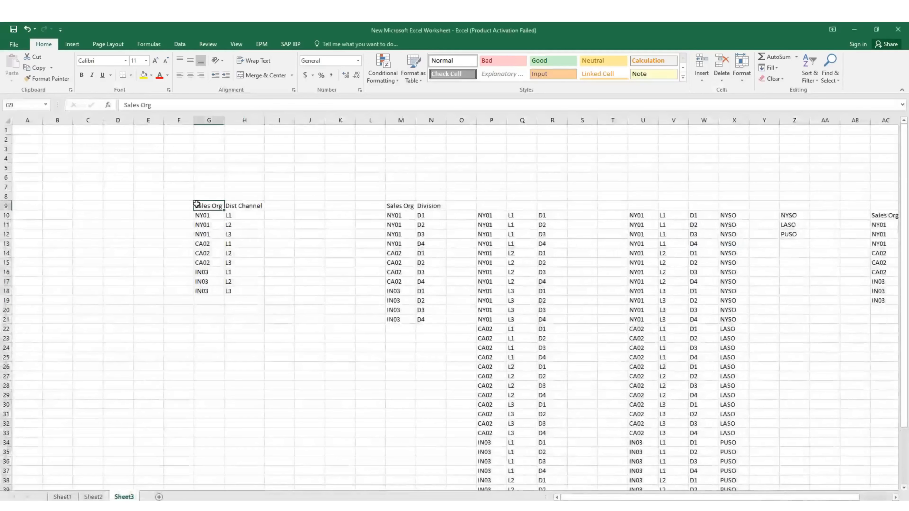
key(alt+Tab)
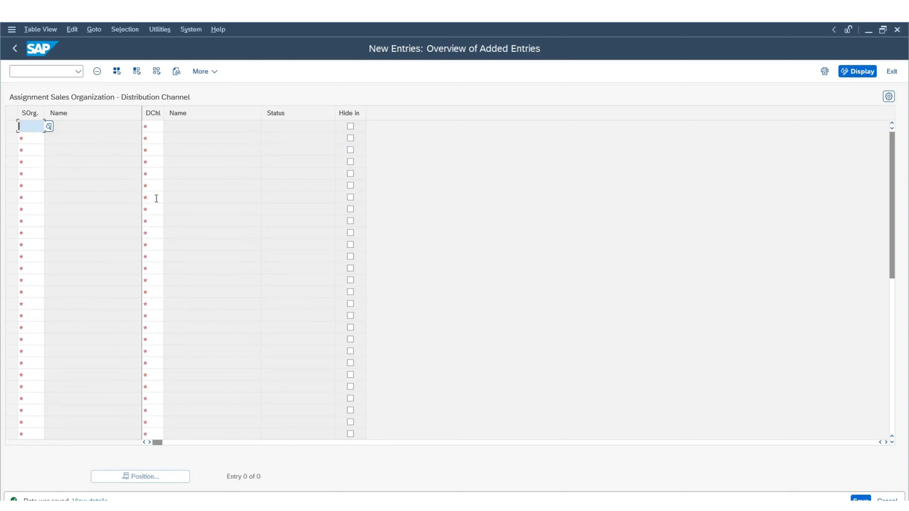
key(alt+Tab)
click(205, 218)
drag(205, 218, 205, 291)
key(ctrl+c)
key(alt+Tab)
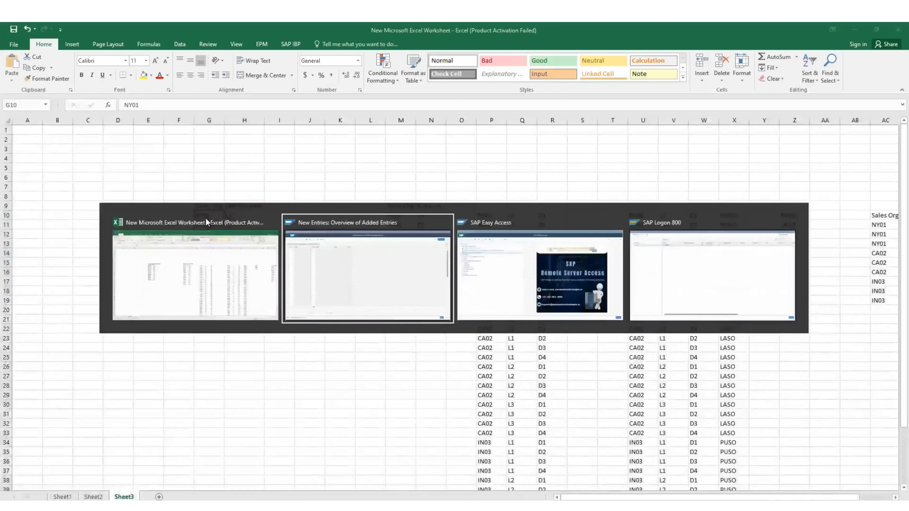
key(ctrl+v)
key(Tab)
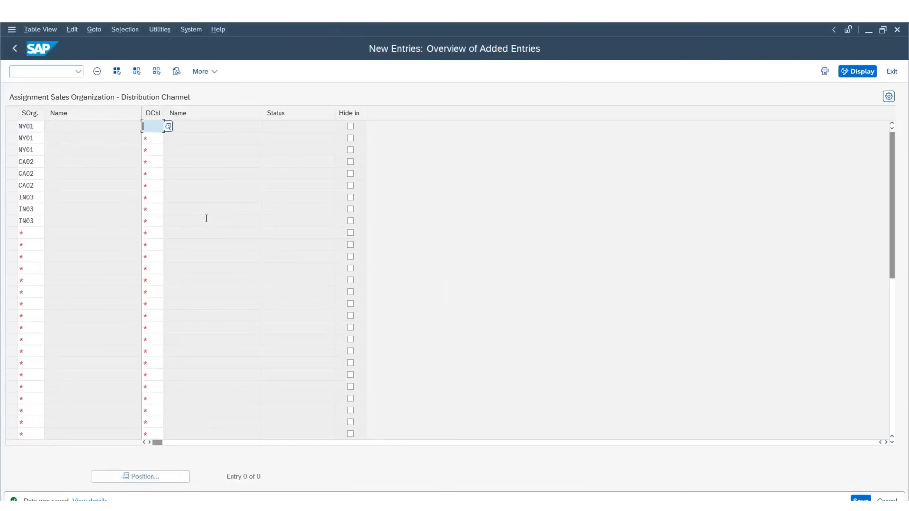
Copy the matching distribution channels L1, L2 and L3 from Excel into the nine SAP rows and validate the entries
key(alt+Tab)
drag(229, 218, 229, 290)
key(ctrl+c)
key(alt+Tab)
key(ctrl+v)
key(Return)
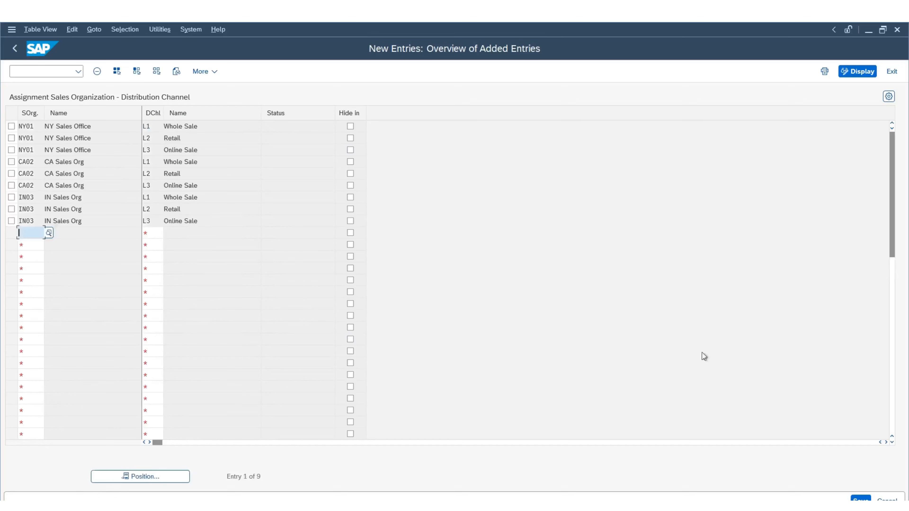
Save the distribution channel assignments and return to the customizing guide
click(860, 499)
click(15, 48)
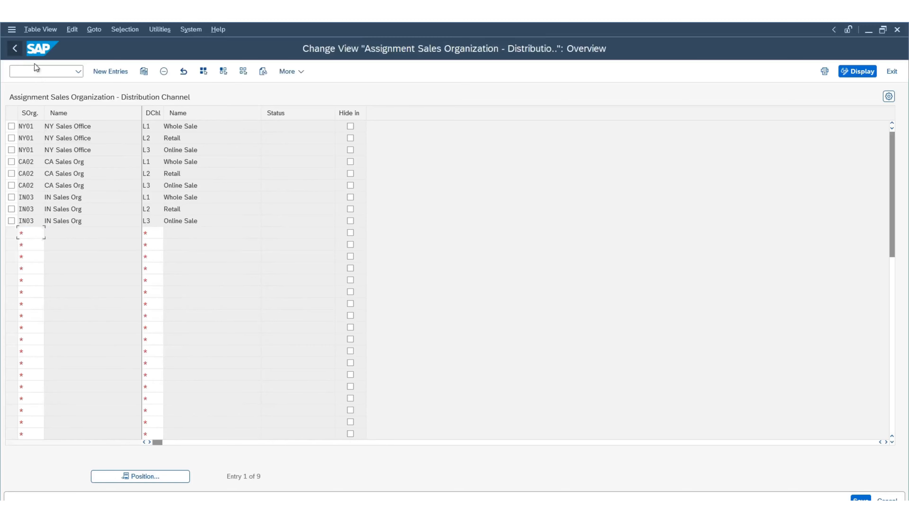
click(15, 48)
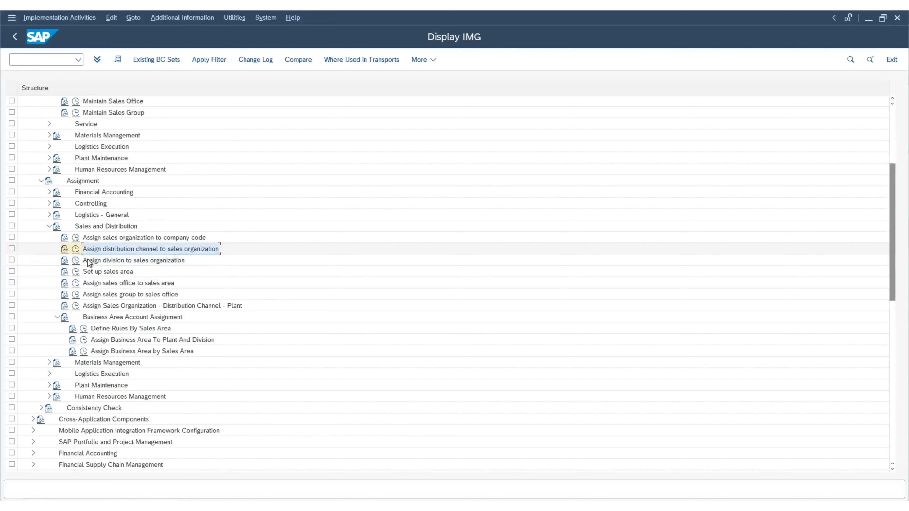
In Assign division to sales organization, start new entries and fill in the NY01, CA02 and IN03 codes copied from Excel's division list
click(75, 261)
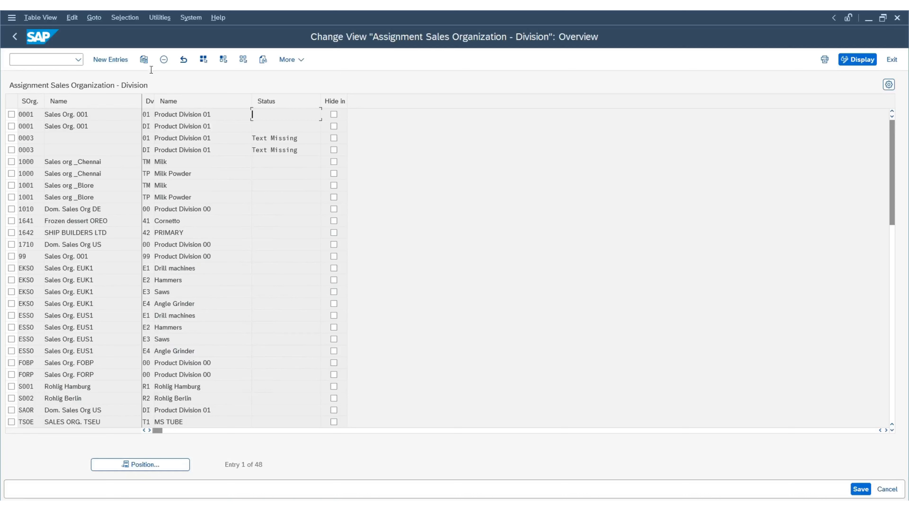
click(119, 60)
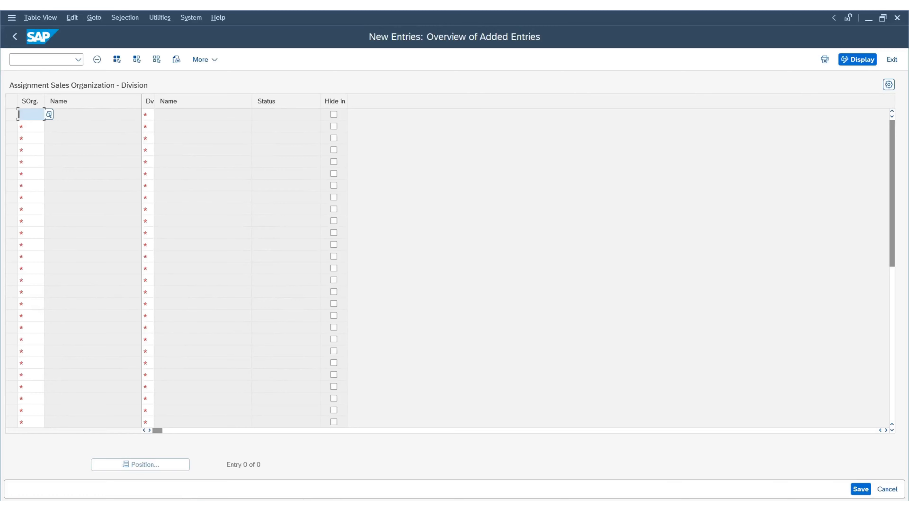
click(313, 469)
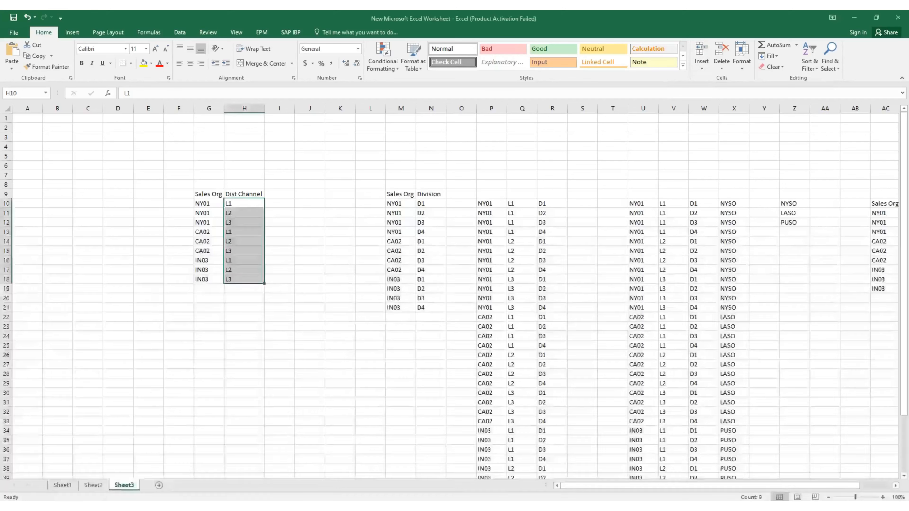
click(396, 204)
key(ctrl+shift+Down)
key(ctrl+c)
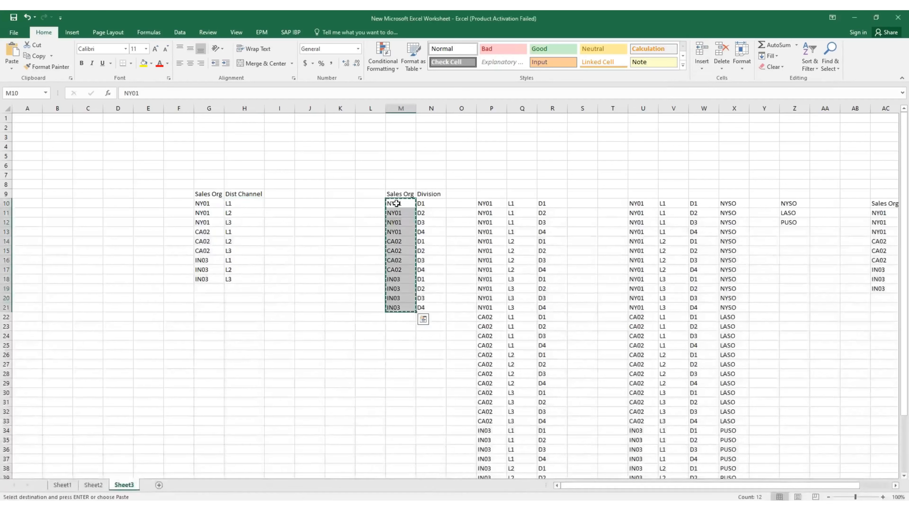
key(alt+Tab)
key(ctrl+v)
key(Tab)
Copy the matching divisions D1 to D4 from Excel into the twelve SAP rows and validate the entries
key(alt+Tab)
key(Right)
key(ctrl+shift+Down)
key(ctrl+c)
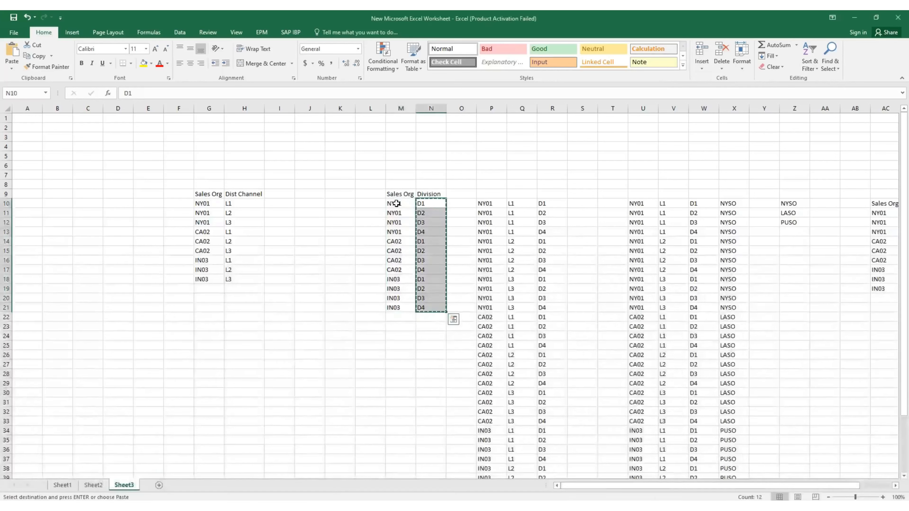
key(alt+Tab)
key(ctrl+v)
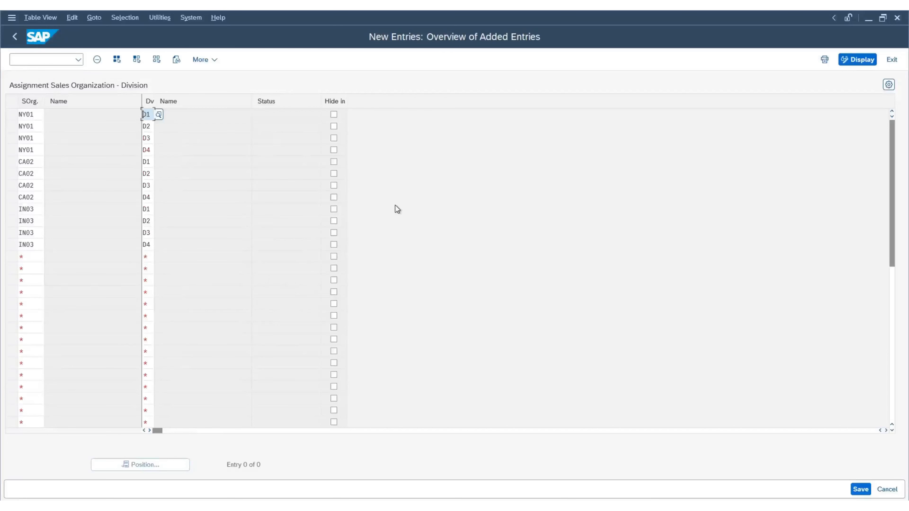
key(Return)
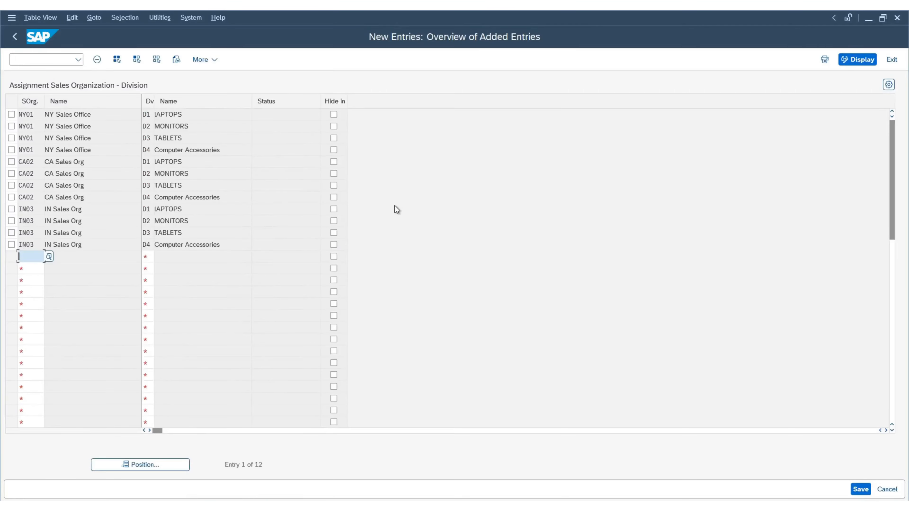
Save the division assignments under the SAP TRAINING customizing request and return to the customizing guide
click(861, 489)
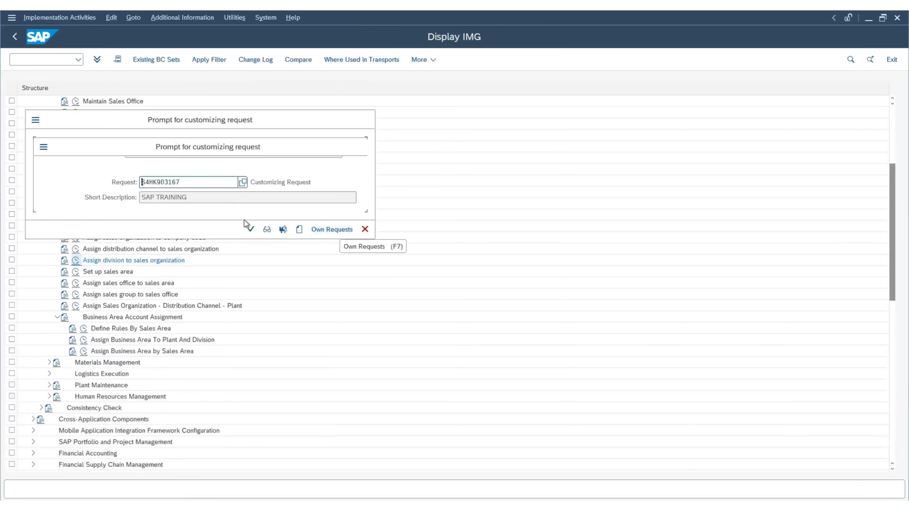
click(250, 229)
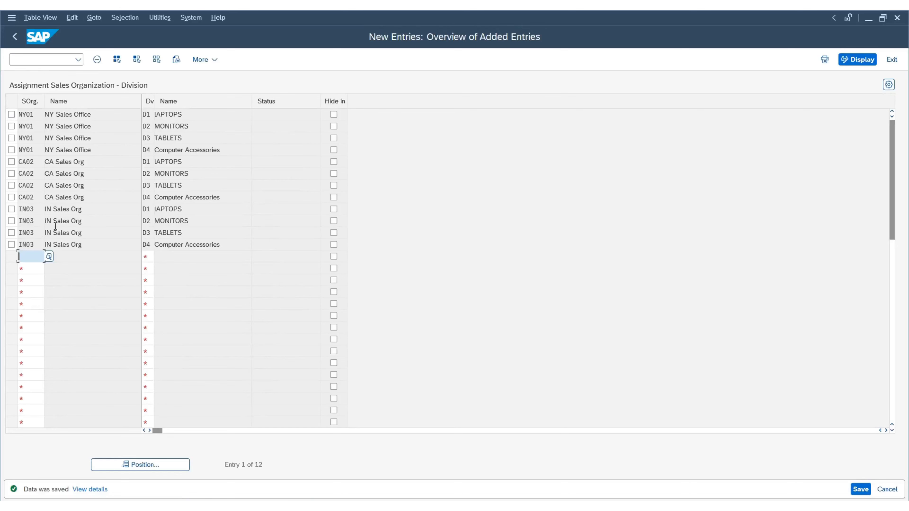
click(15, 36)
click(20, 36)
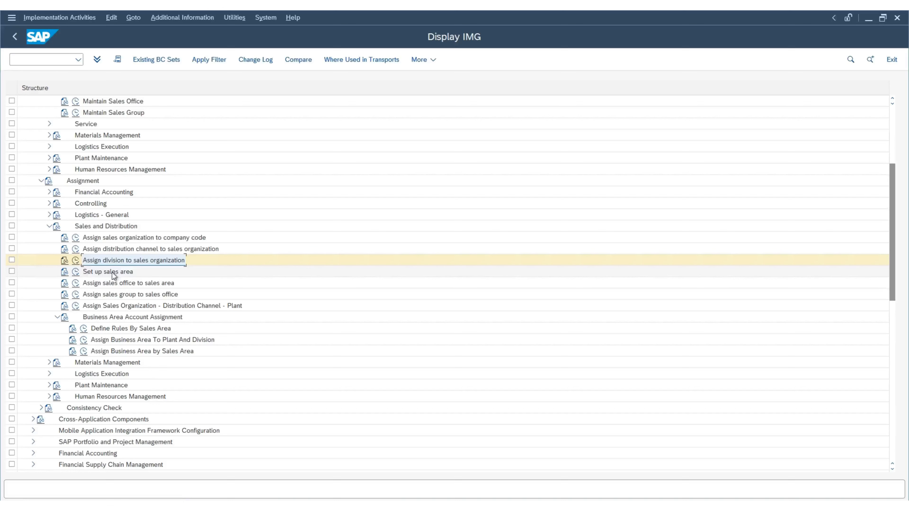
Open the Set up sales area activity and start new entries for sales organization, distribution channel and division combinations
click(76, 272)
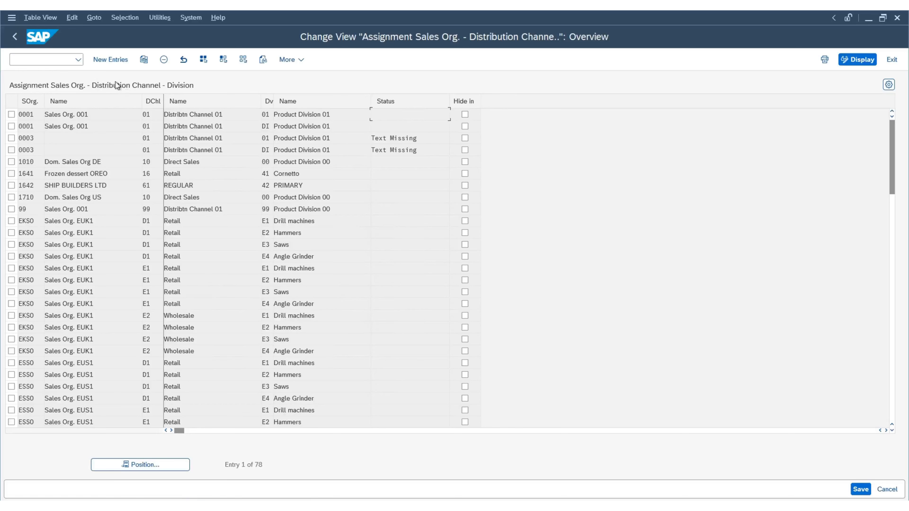
click(110, 60)
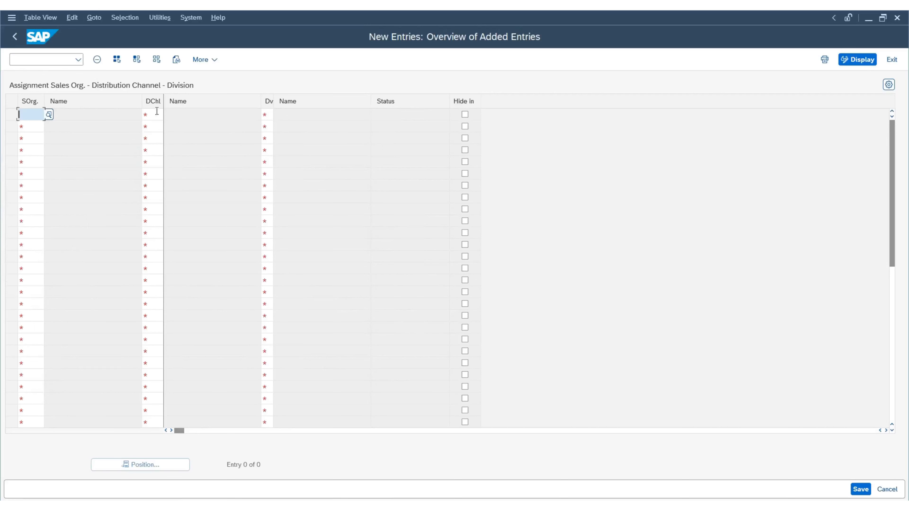
click(37, 129)
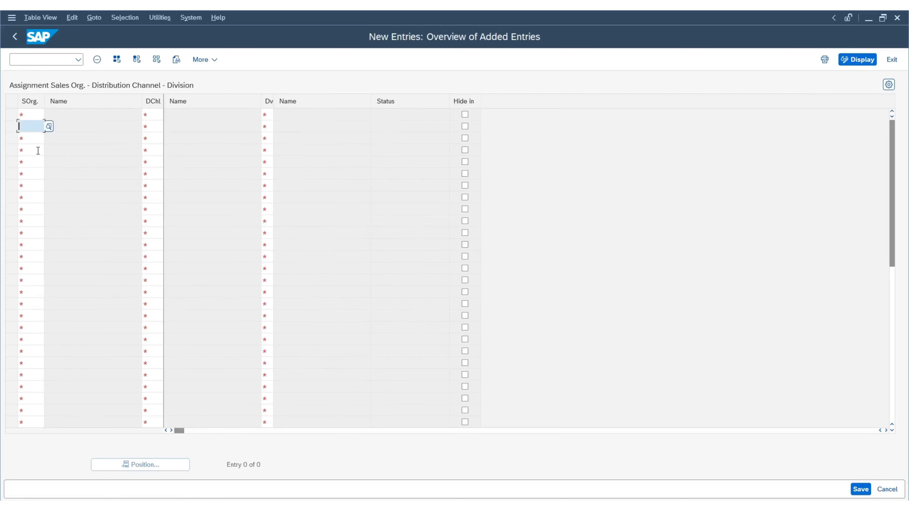
click(38, 139)
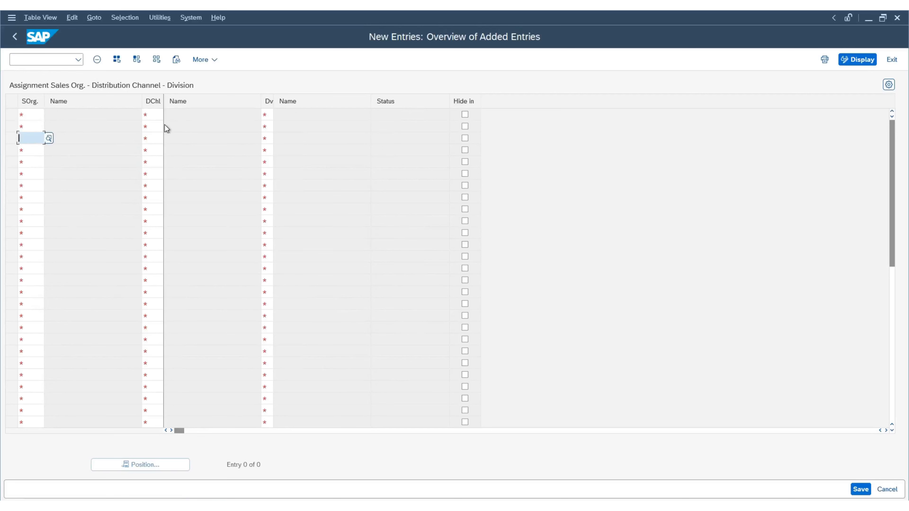
click(159, 113)
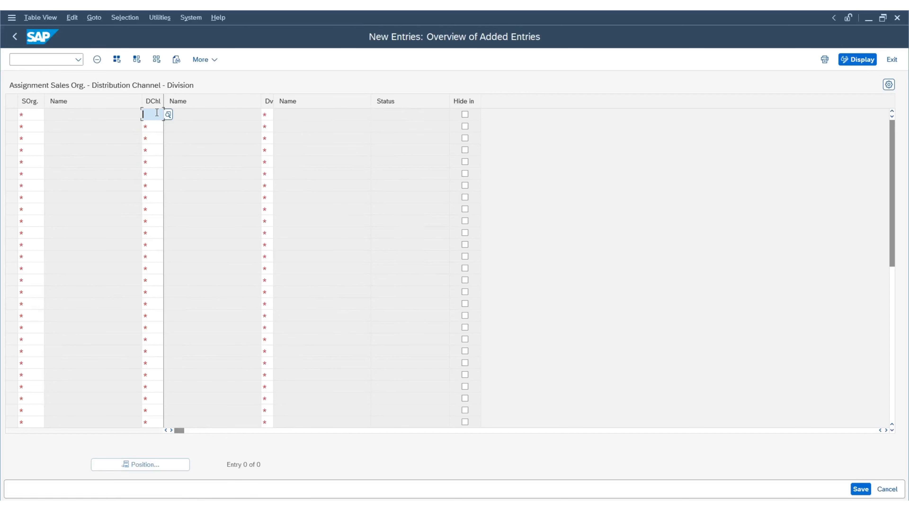
key(Tab)
Examine the division value list for the divisions assigned to IN03 and NY01, and close it without choosing one
click(280, 116)
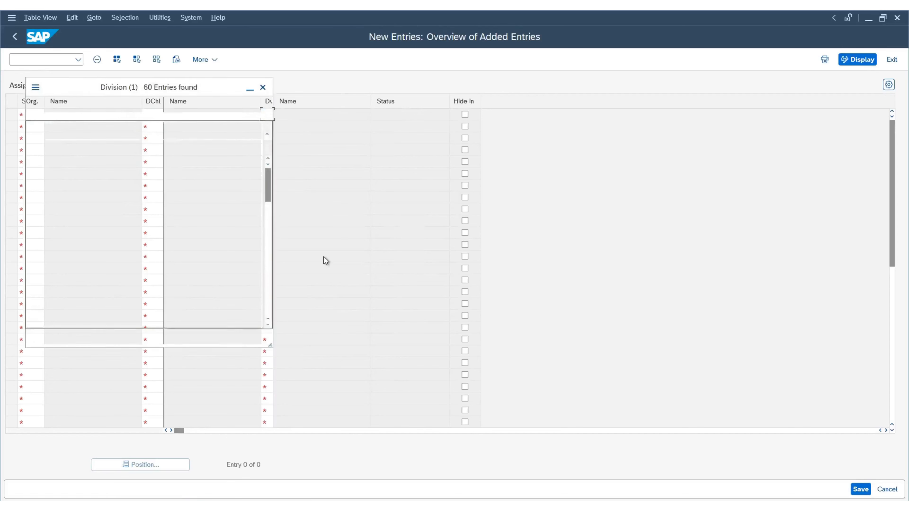
drag(270, 370, 413, 423)
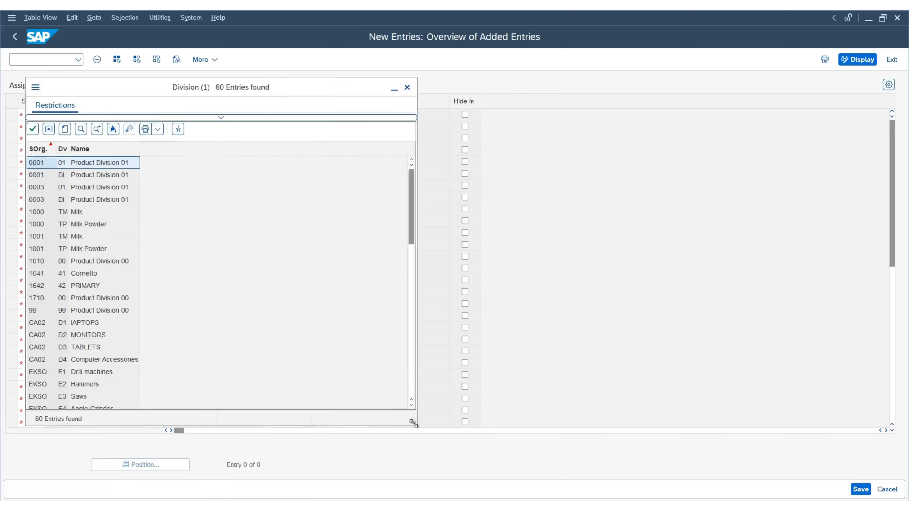
drag(226, 88, 499, 77)
scroll(467, 218, down, 5)
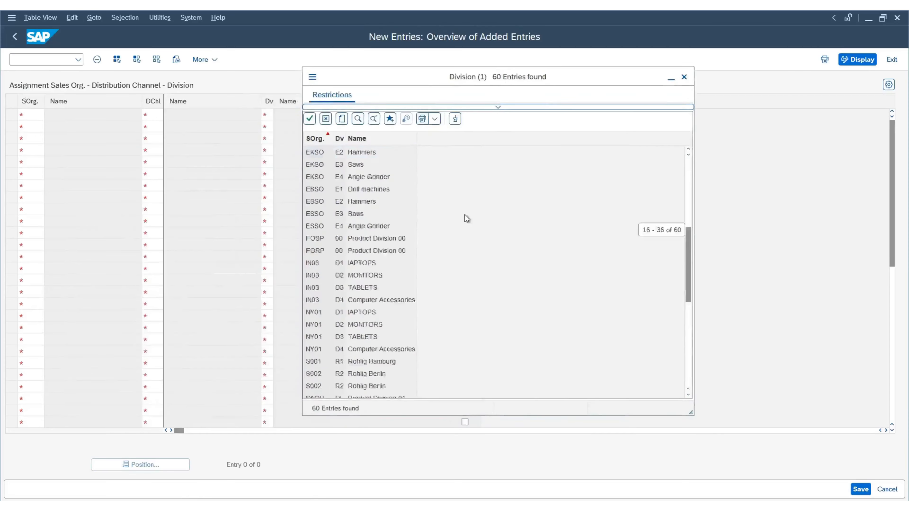
scroll(467, 219, down, 8)
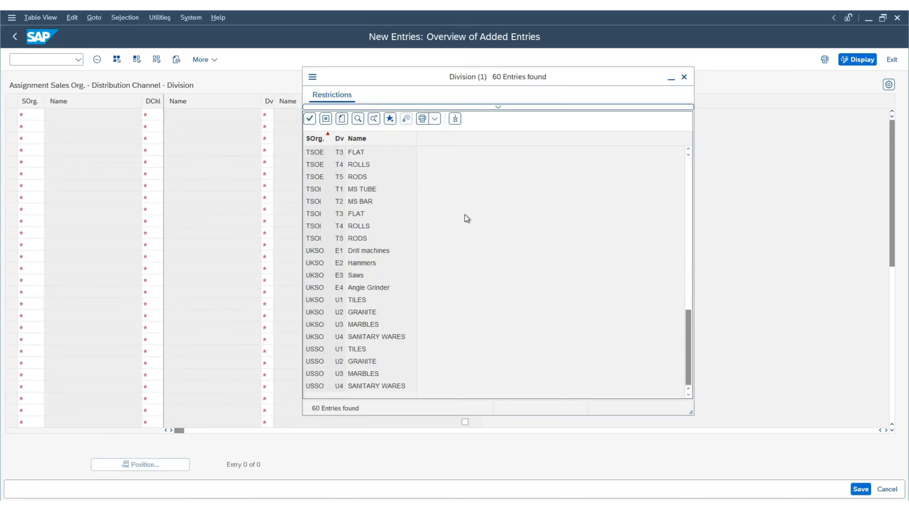
scroll(466, 215, up, 3)
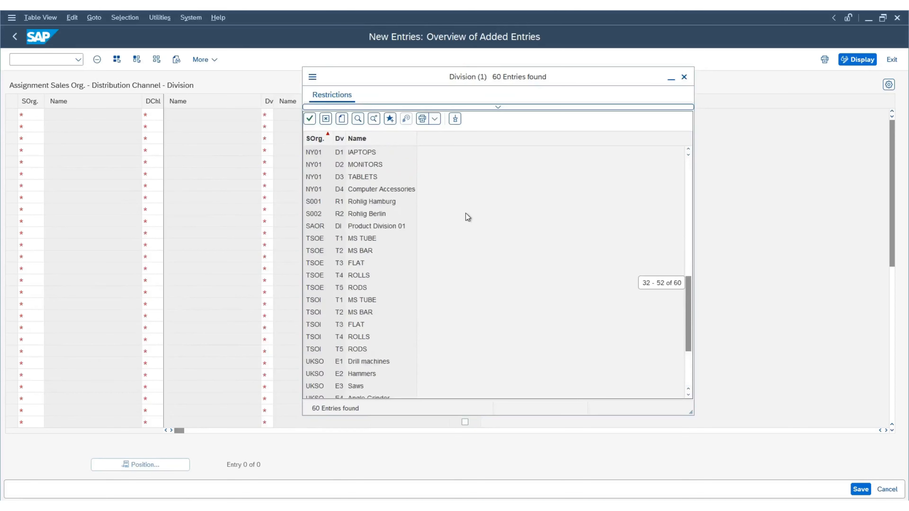
scroll(467, 215, up, 3)
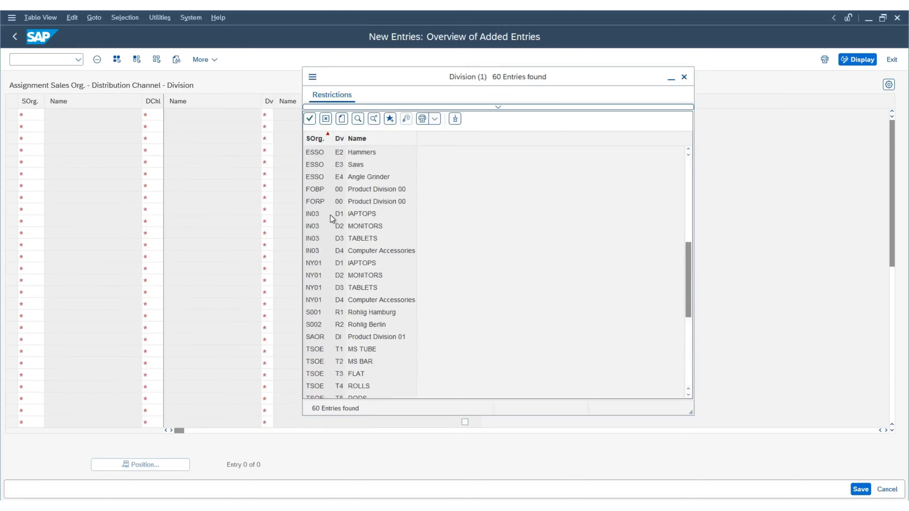
click(340, 238)
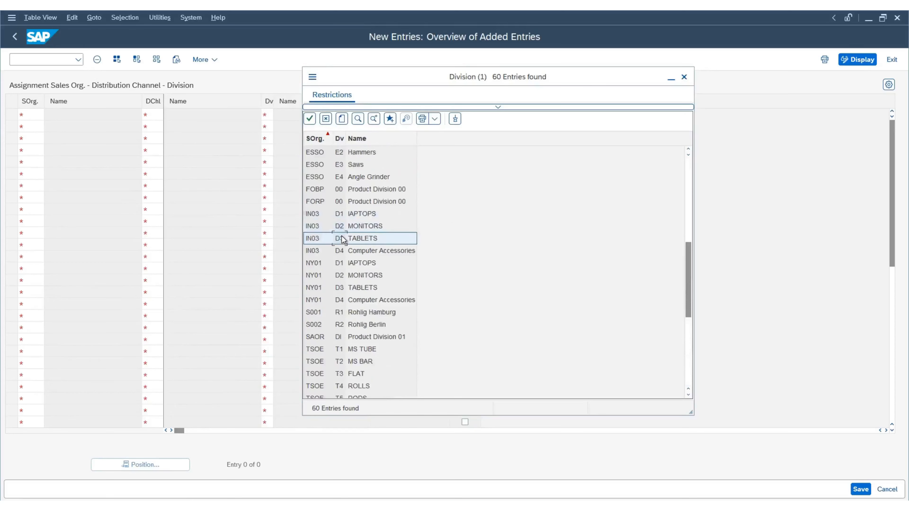
click(349, 251)
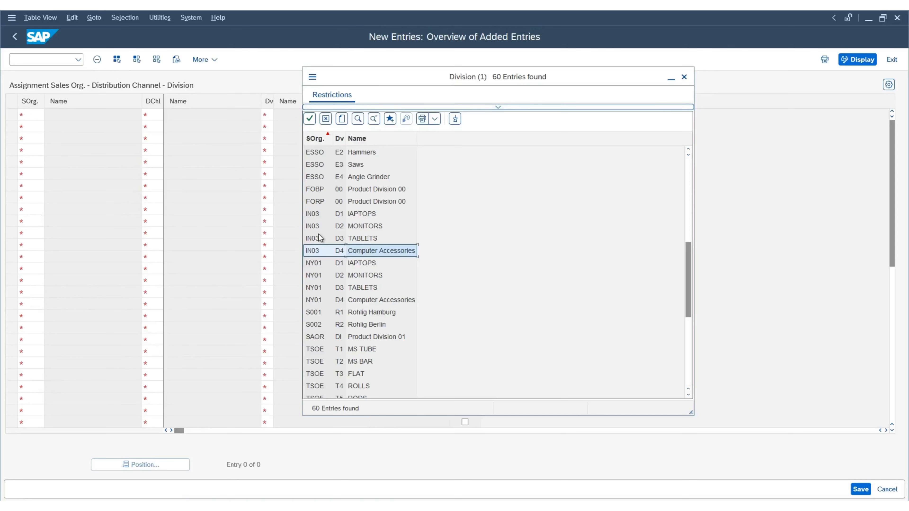
click(684, 77)
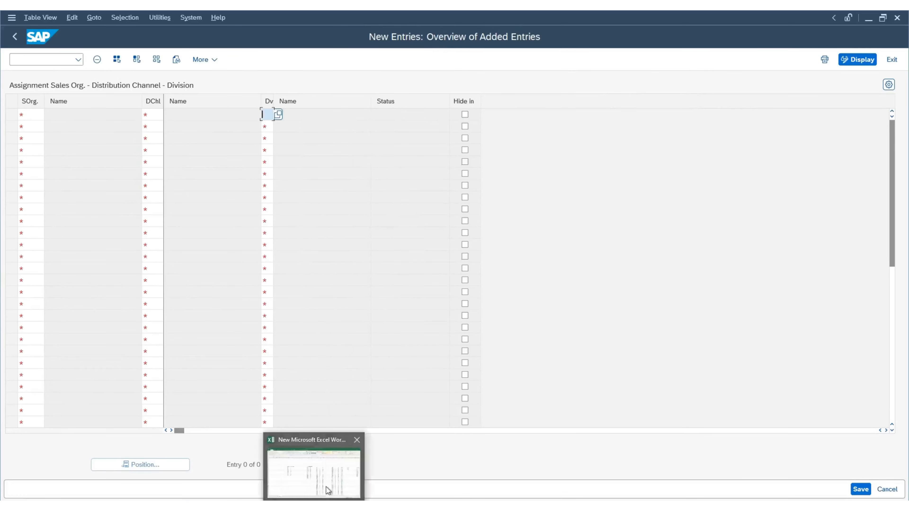
Copy the NY01, CA02 and IN03 codes from Excel's three-column sales area list into SAP's sales organization column
click(324, 484)
key(ctrl+shift+Down)
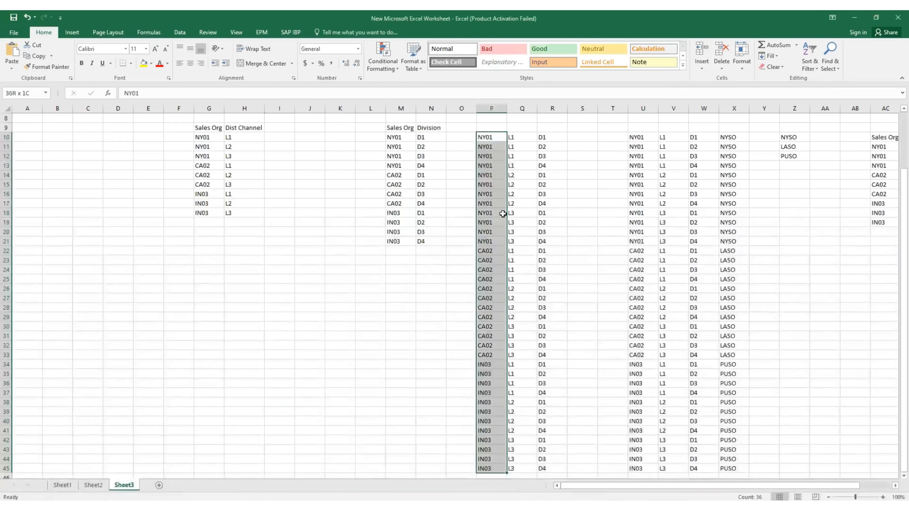
key(ctrl+c)
key(alt+Tab)
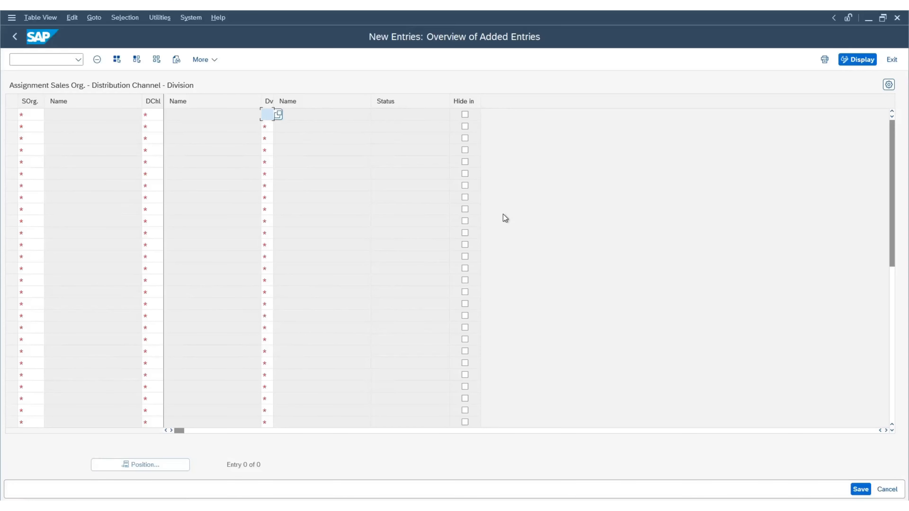
click(35, 115)
key(ctrl+v)
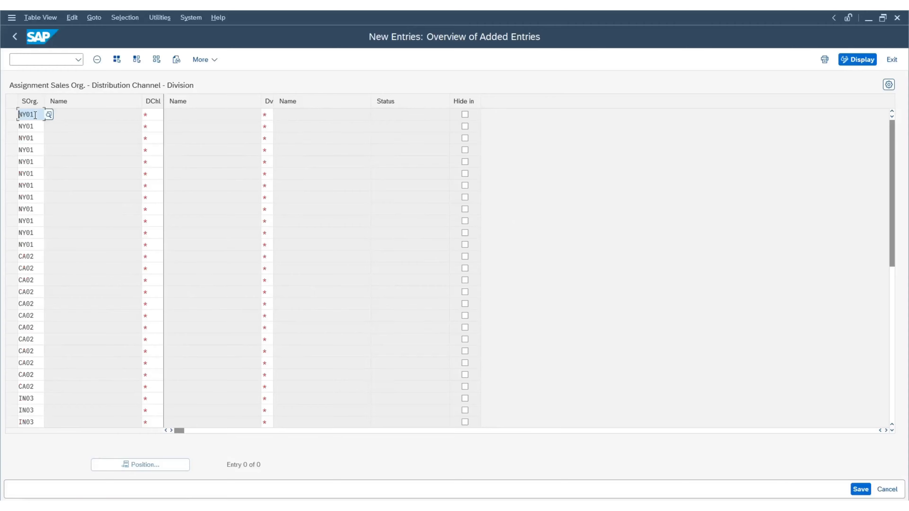
Copy the matching distribution channels L1 to L3 from Excel into SAP's distribution channel column
key(Tab)
key(alt+Tab)
key(Escape)
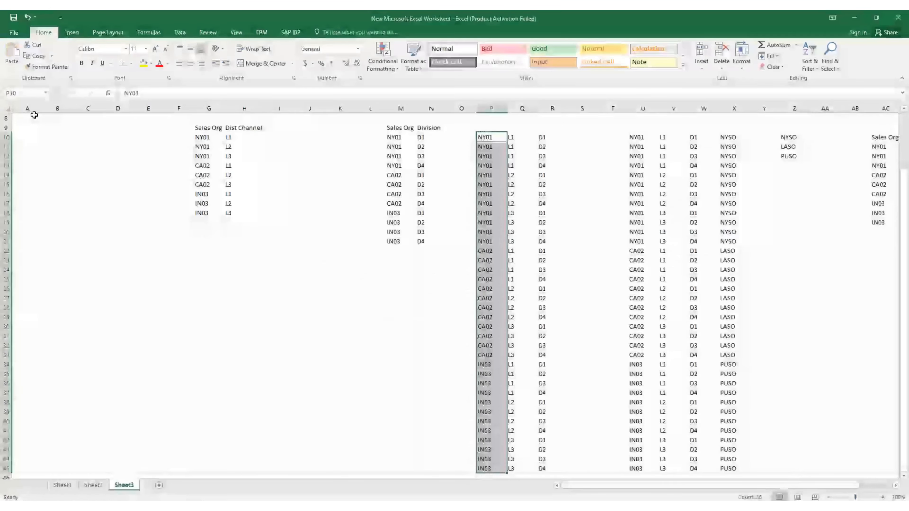
key(Right)
key(ctrl+shift+Down)
key(ctrl+c)
key(alt+Tab)
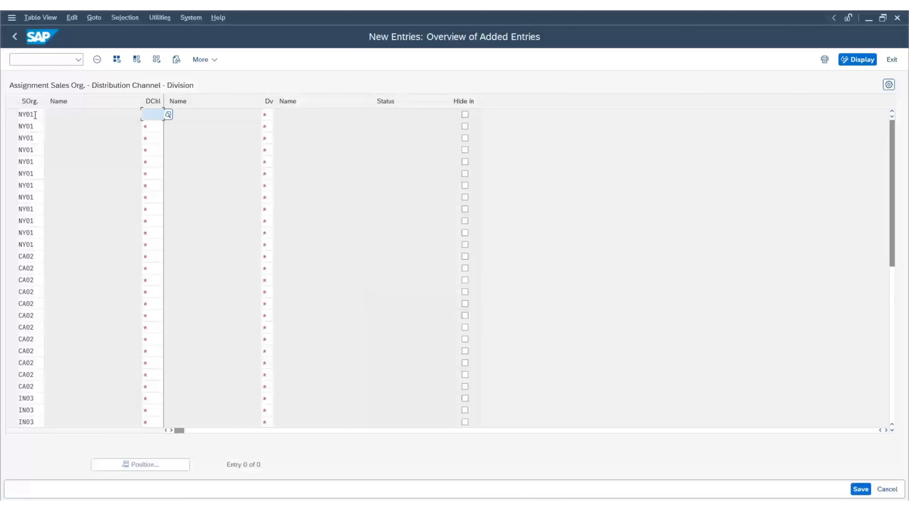
key(ctrl+v)
Copy the matching divisions D1 to D4 from Excel into SAP's division column and validate the sales area entries
key(Tab)
key(alt+Tab)
key(Right)
key(ctrl+shift+Down)
key(ctrl+c)
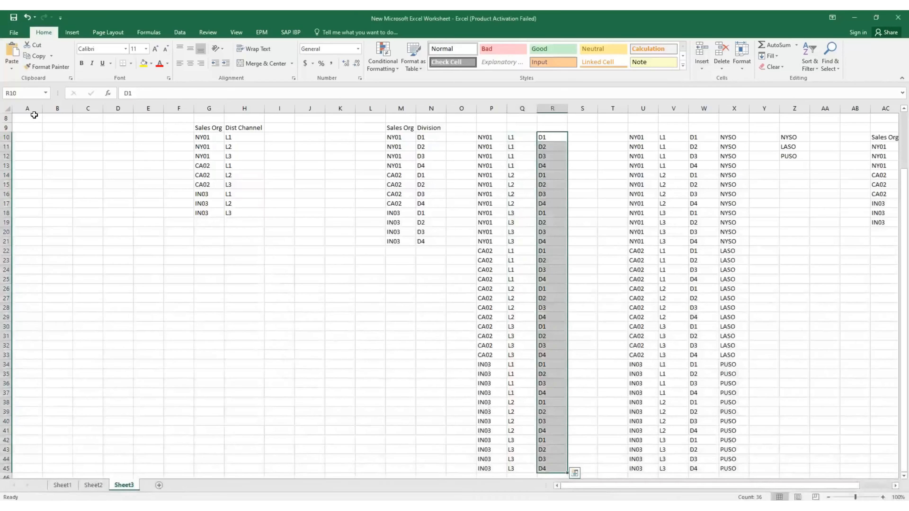
key(ctrl+c)
key(alt+Tab)
key(ctrl+v)
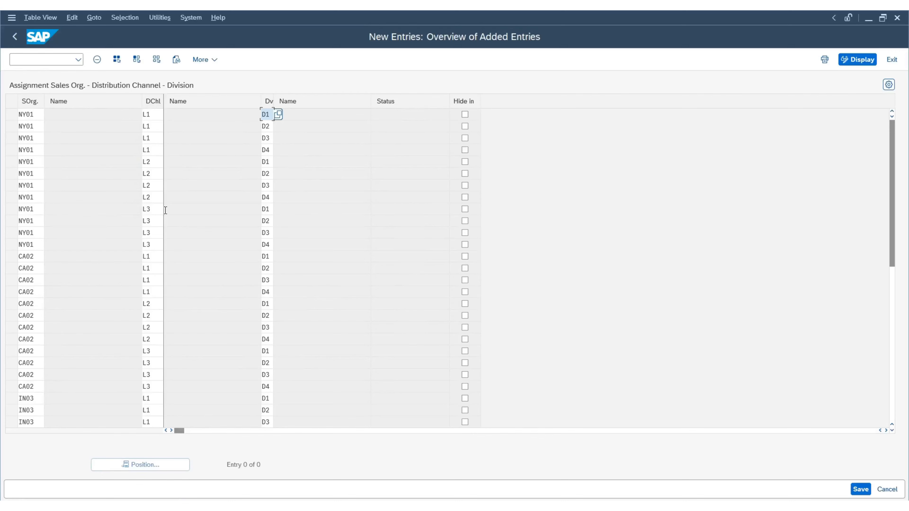
key(Return)
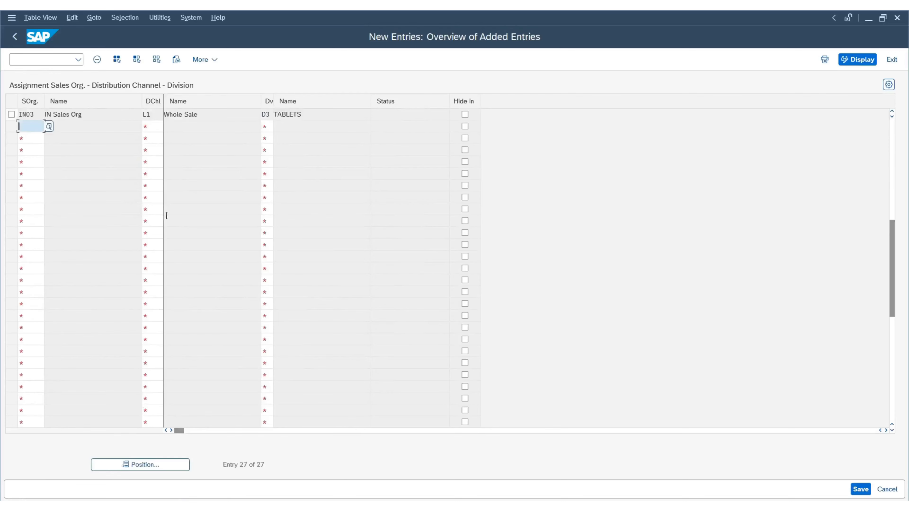
Save the new sales areas under the SAP TRAINING customizing request
scroll(343, 237, up, 8)
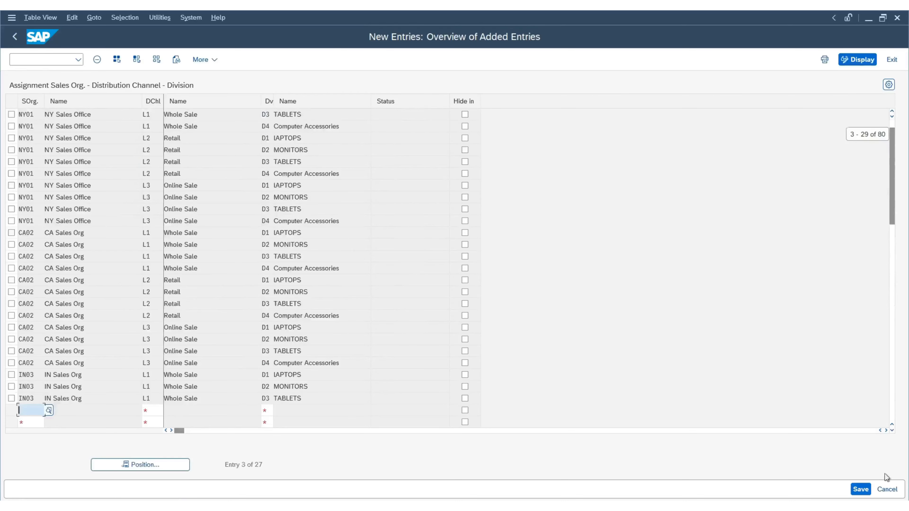
click(860, 489)
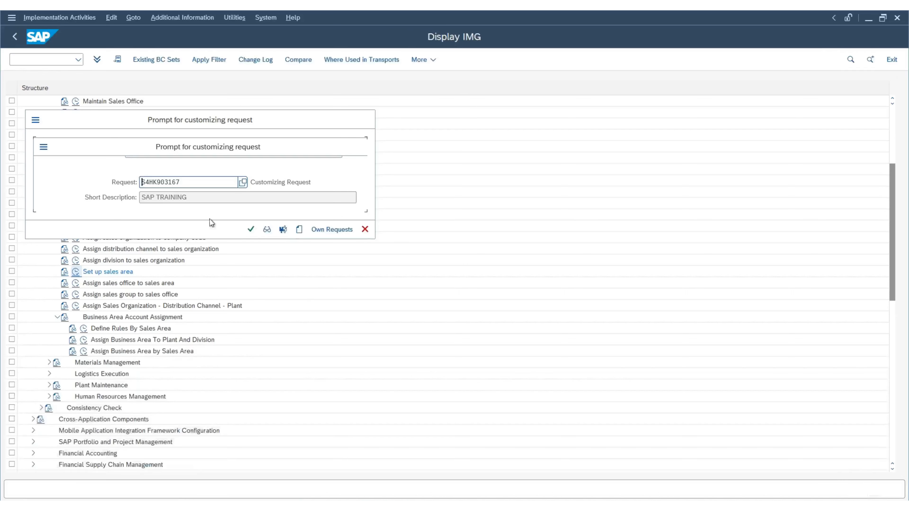
click(250, 229)
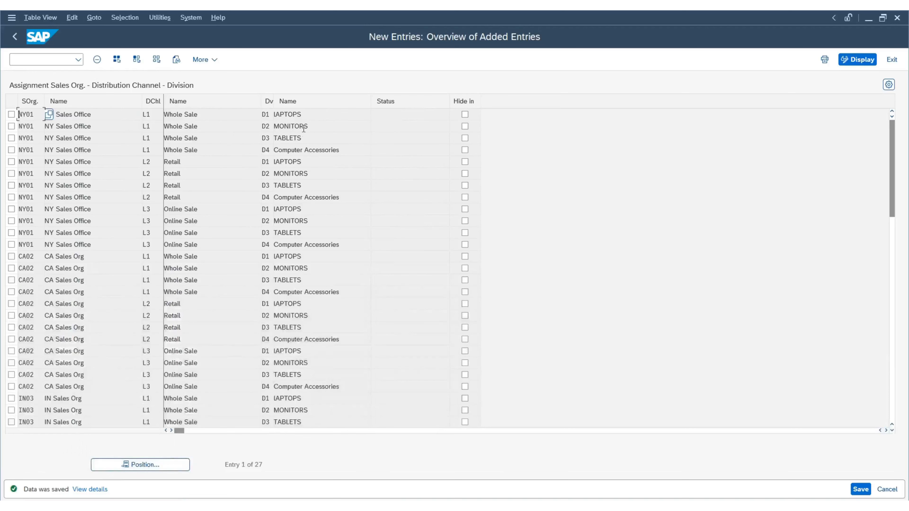
Review the sales area rows, checking how each sales organization combines with its distribution channels and divisions
double_click(305, 114)
double_click(306, 127)
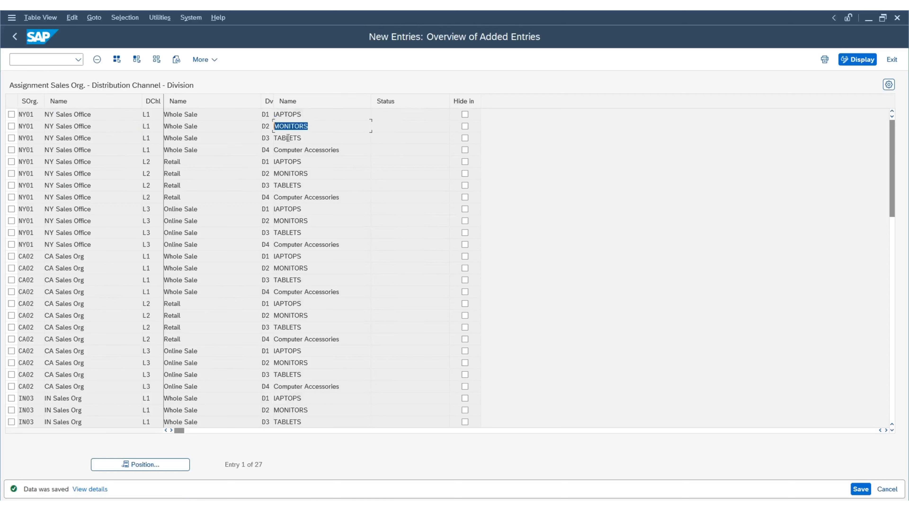
double_click(302, 138)
double_click(338, 150)
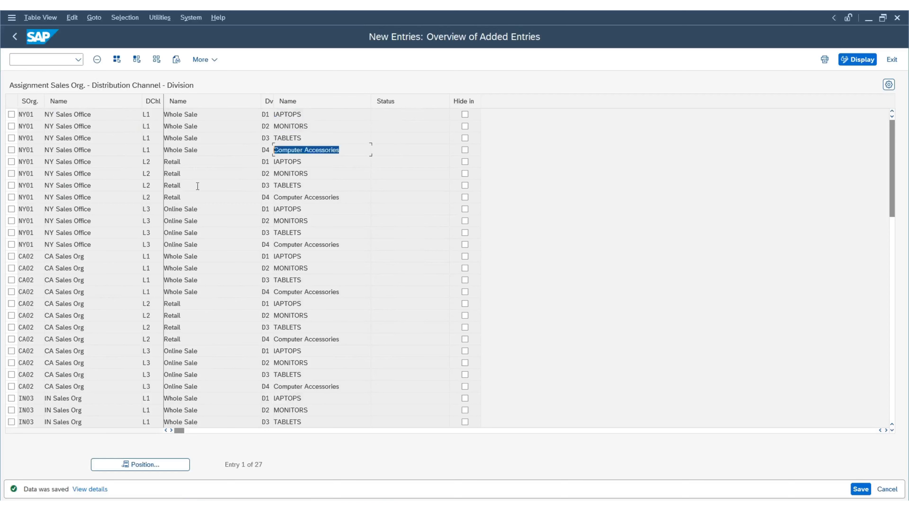
click(196, 173)
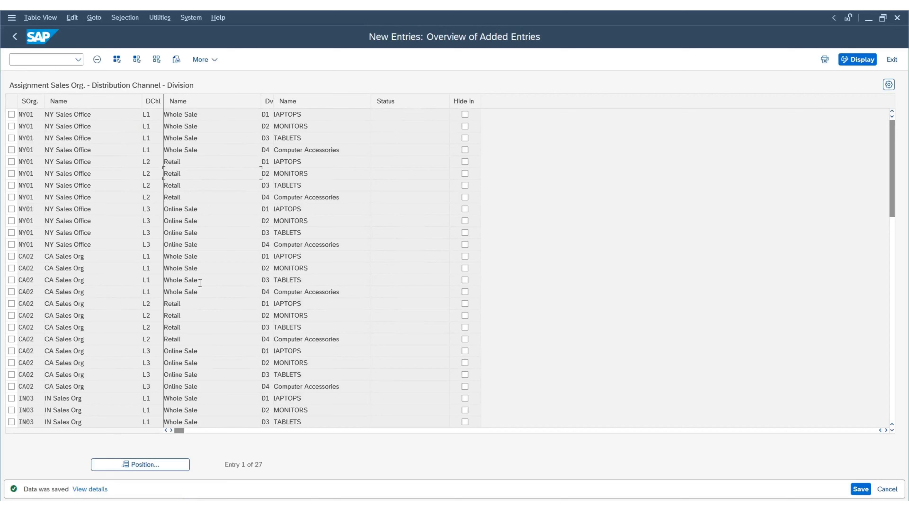
scroll(200, 282, down, 1)
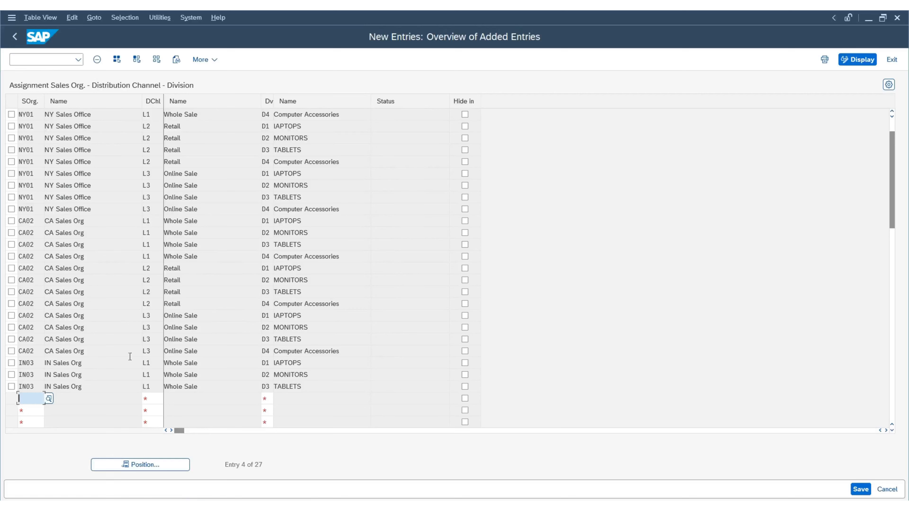
scroll(109, 366, down, 2)
scroll(213, 216, up, 3)
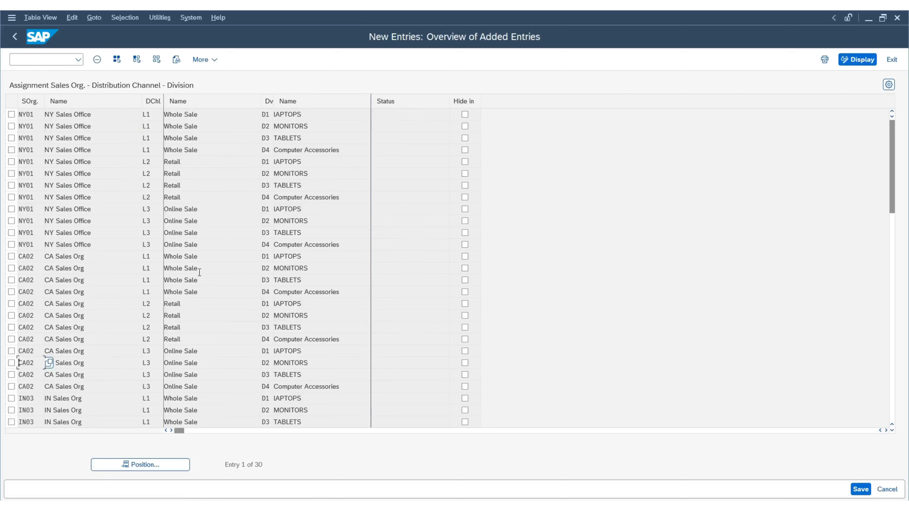
Save the sales area entries again and return to the customizing guide
click(860, 489)
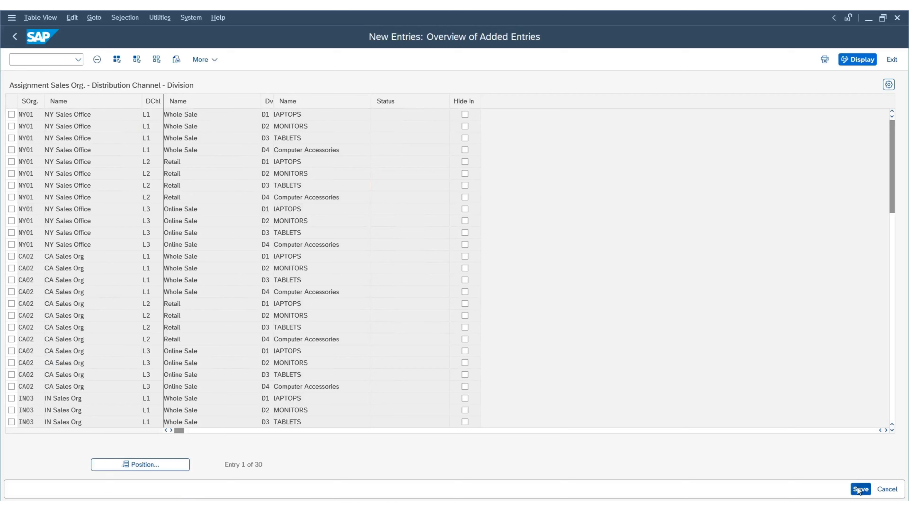
click(14, 37)
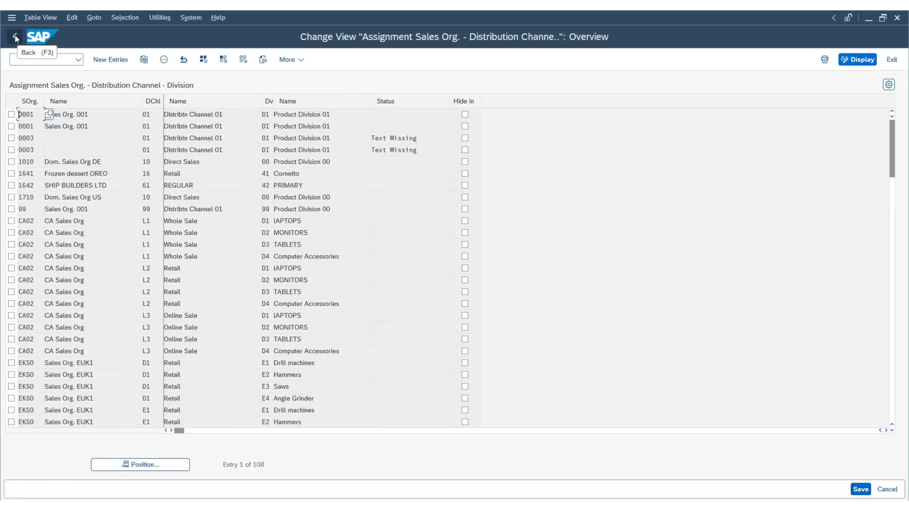
click(16, 37)
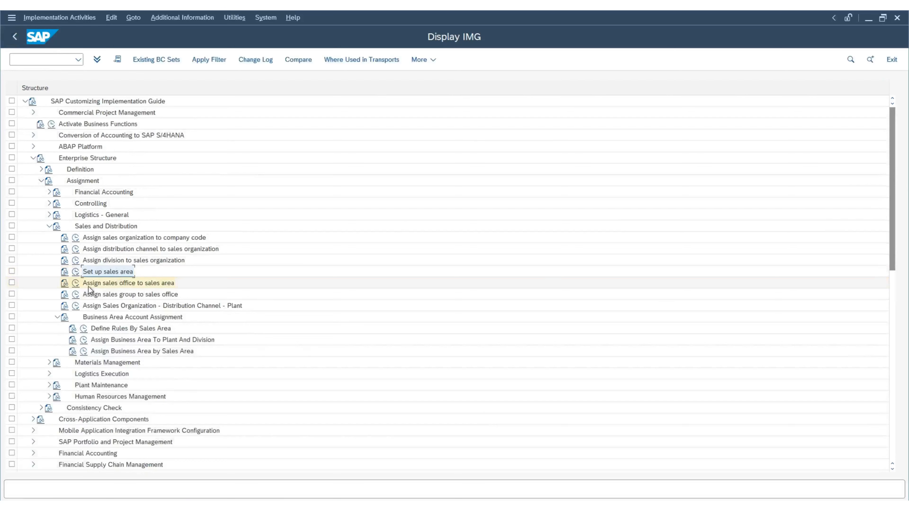
Start new entries for assigning sales offices to sales areas and enter sales organization NY01 in the first row
click(75, 283)
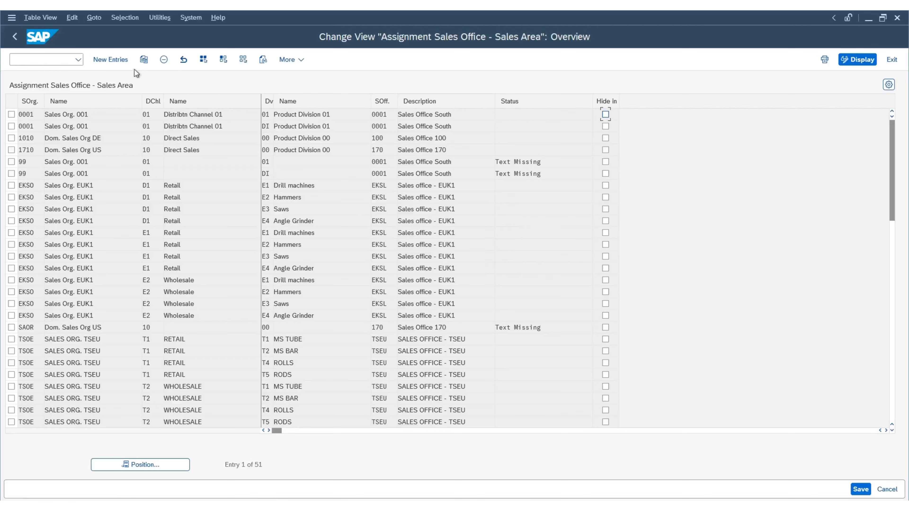
click(112, 62)
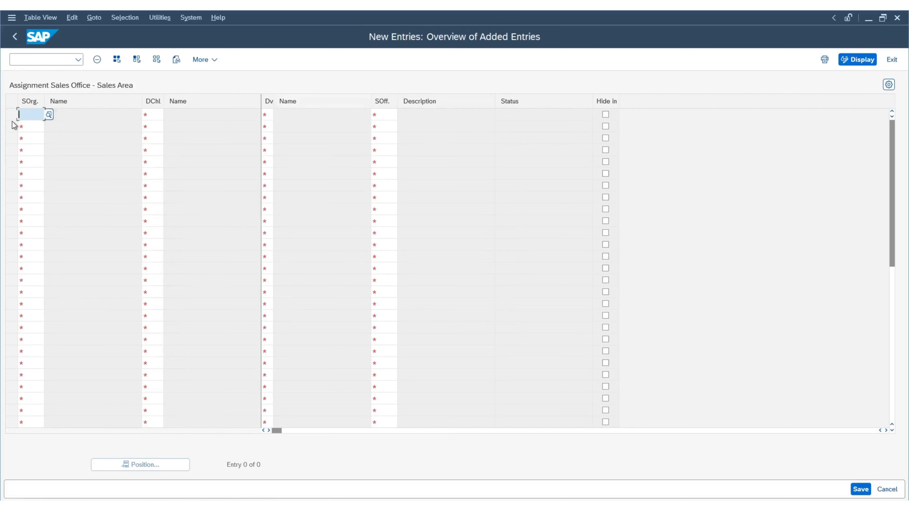
text(N)
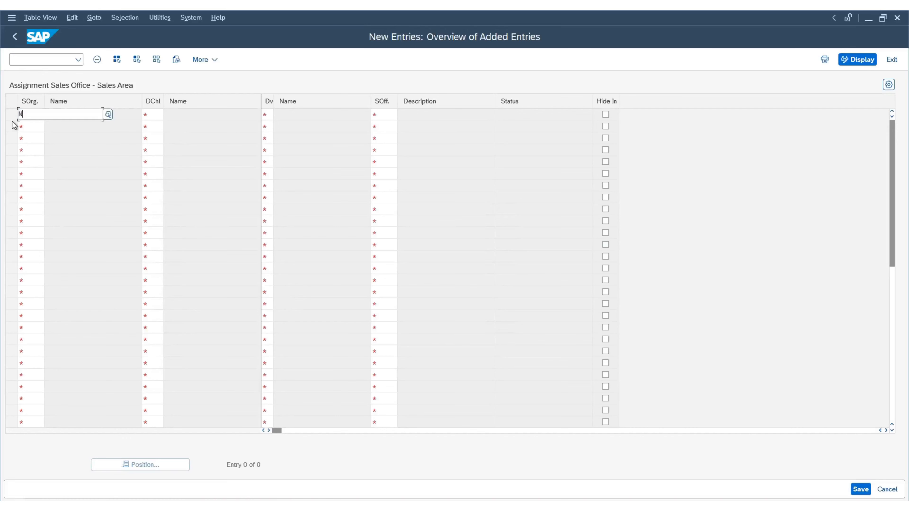
key(Down)
key(Down)
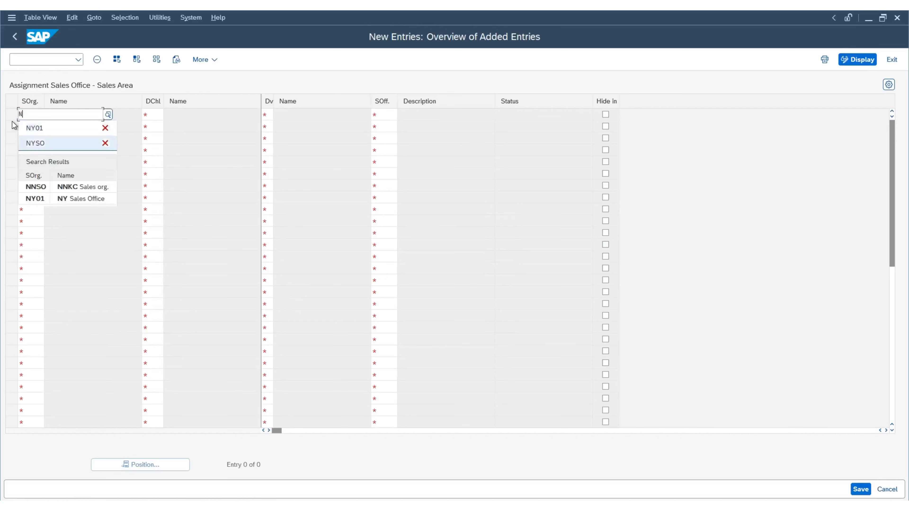
key(Down)
key(Return)
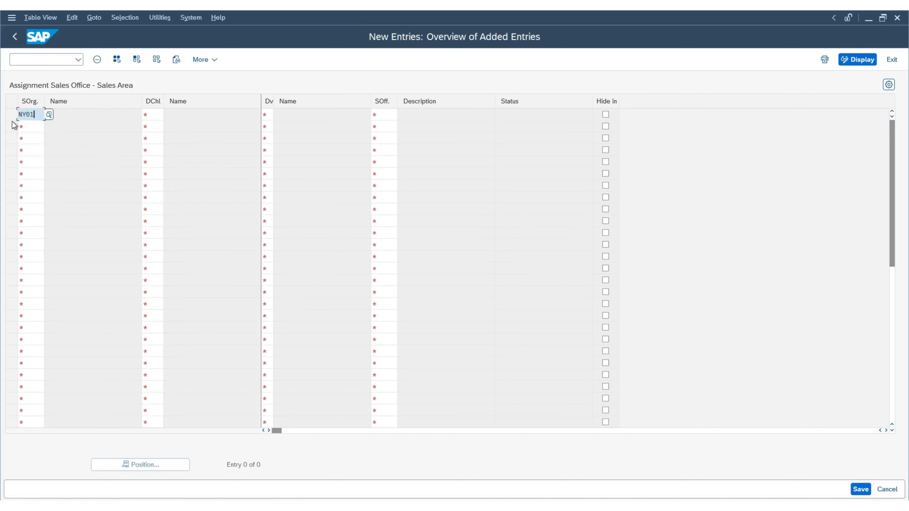
Complete the first NY01 row with distribution channel L1, division D1 and sales office NYSO, checking the list of available sales offices
key(Tab)
key(Down)
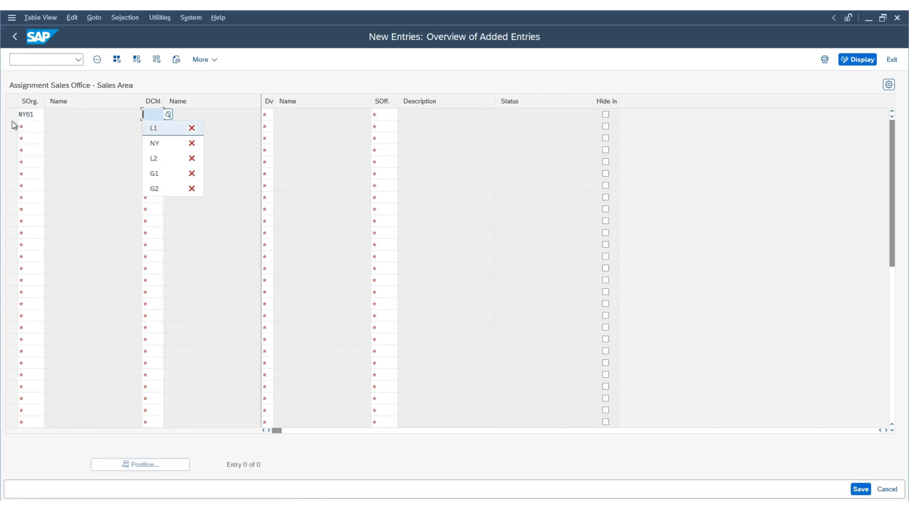
key(Return)
key(Tab)
key(Down)
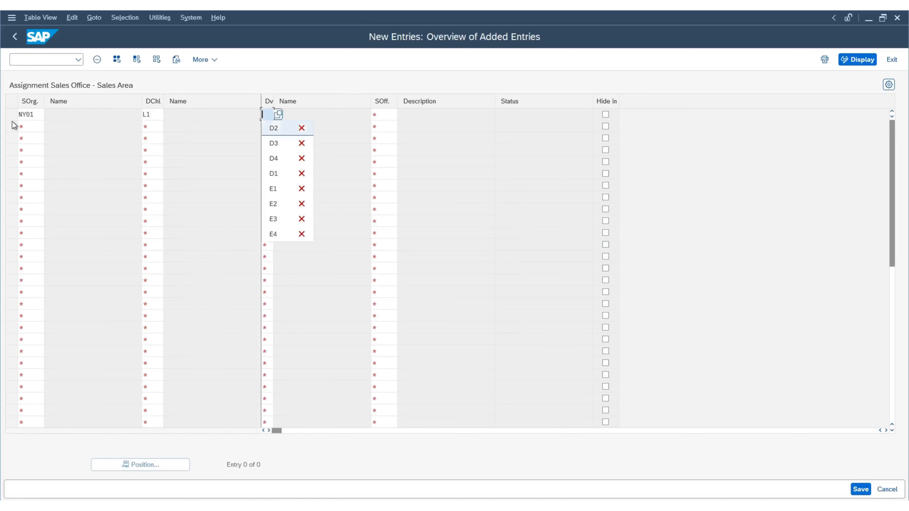
key(Down)
key(Down)
key(Down)
key(Return)
key(Tab)
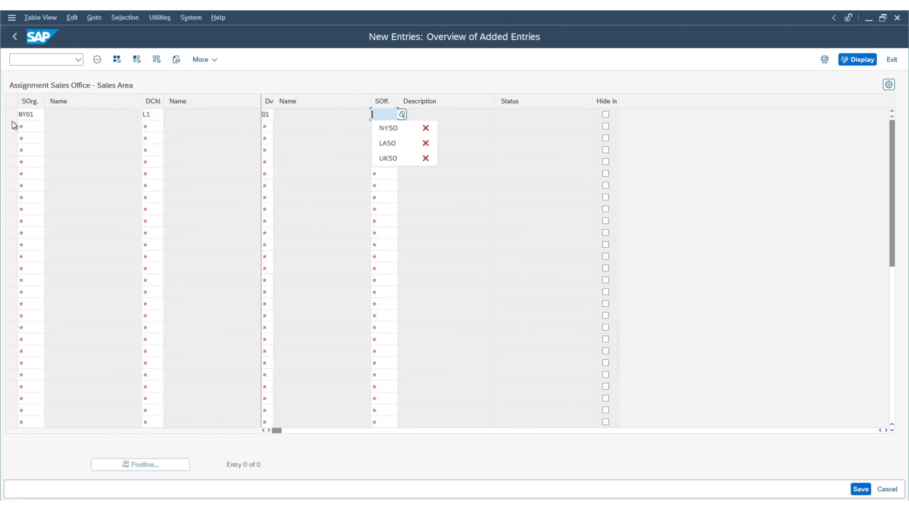
key(Down)
key(Return)
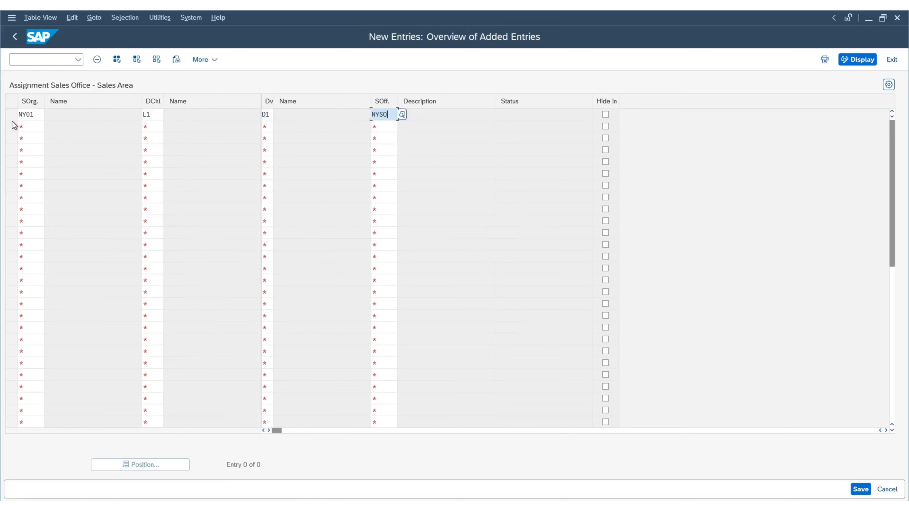
click(402, 114)
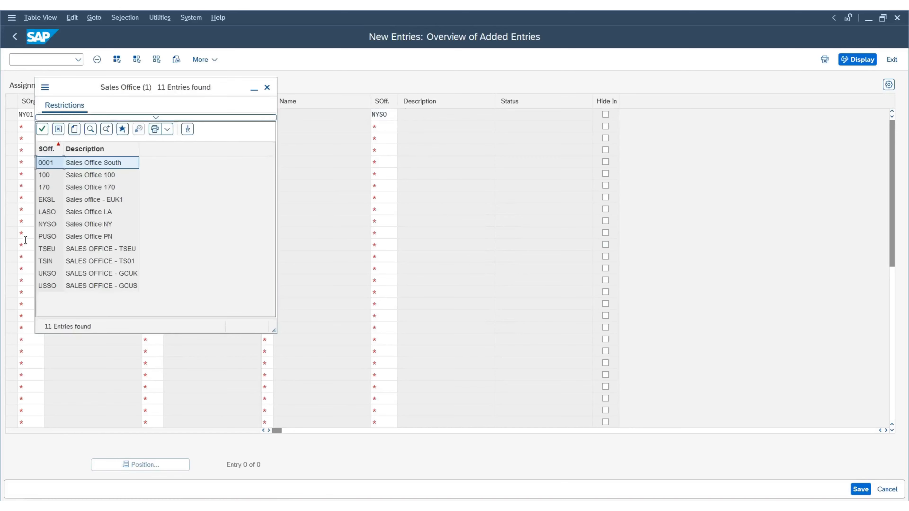
click(267, 87)
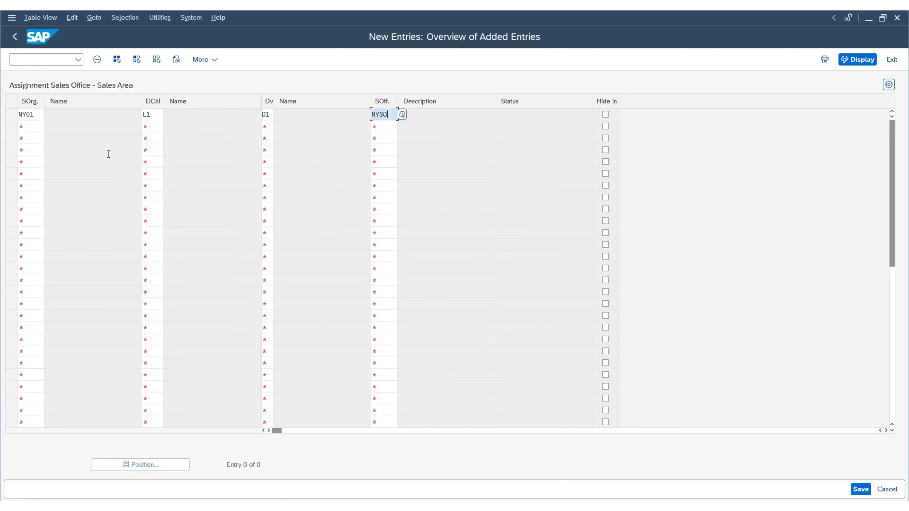
Fill the second row with sales organization NY01, distribution channel L1, division D2 and sales office NYSO
click(26, 114)
click(38, 127)
key(ctrl+v)
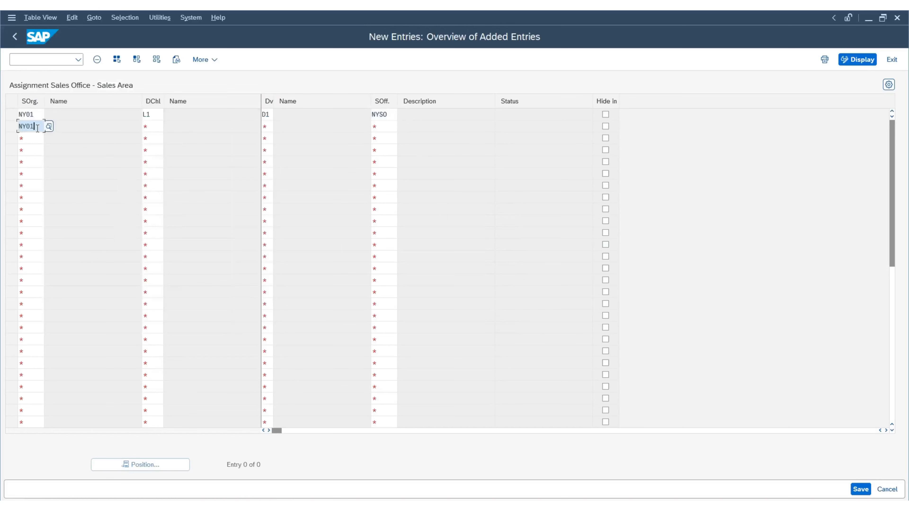
key(Tab)
key(Down)
key(Tab)
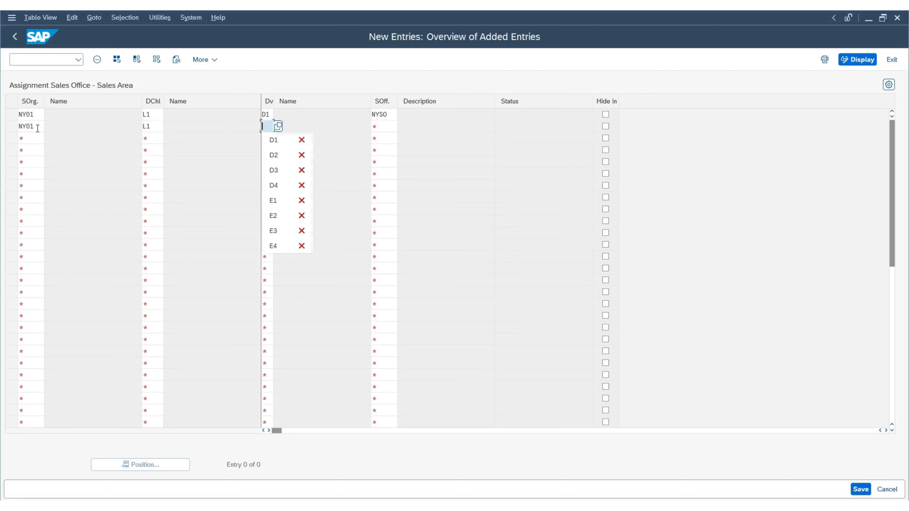
key(Down)
key(Down)
key(Tab)
key(Down)
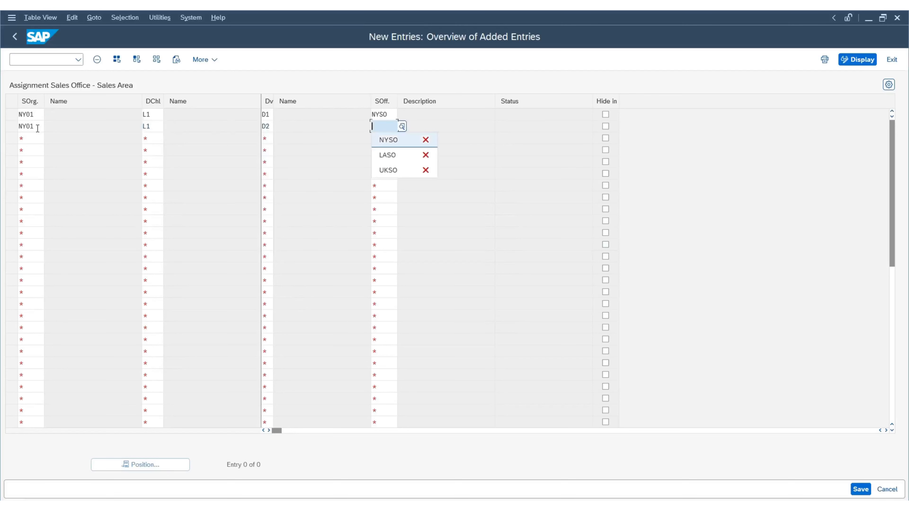
key(Tab)
key(Tab)
Fill the third row with sales organization NY01, distribution channel L1, division D3 and sales office NYSO
key(Down)
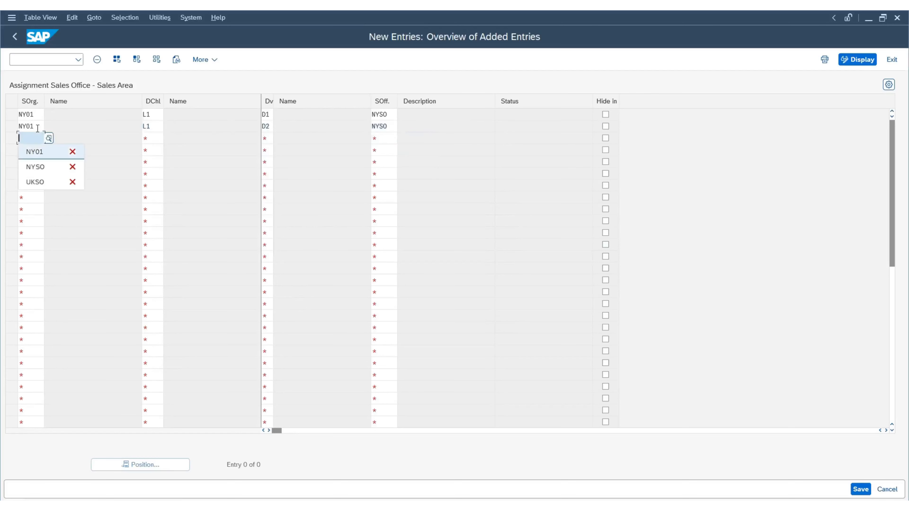
key(Return)
key(Tab)
key(Down)
key(Return)
key(Tab)
key(Down)
key(Down)
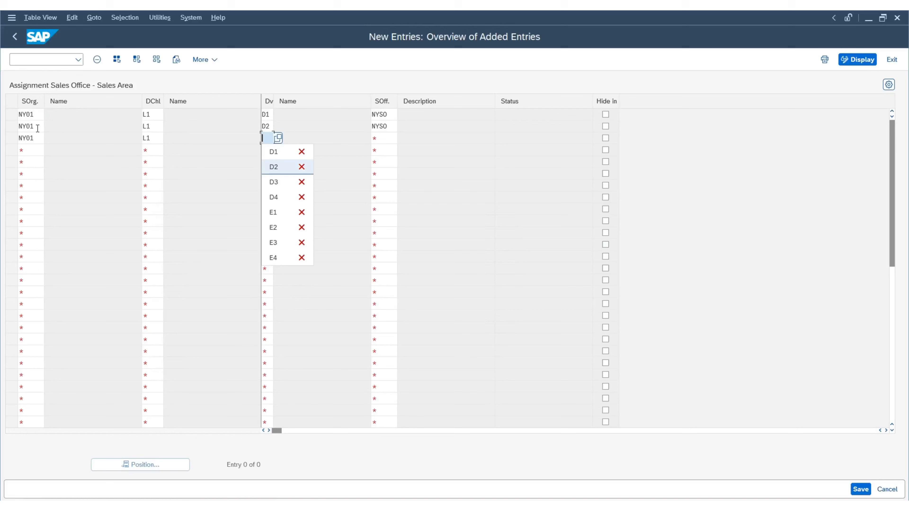
key(Down)
key(Return)
key(Tab)
key(Down)
key(Return)
key(Tab)
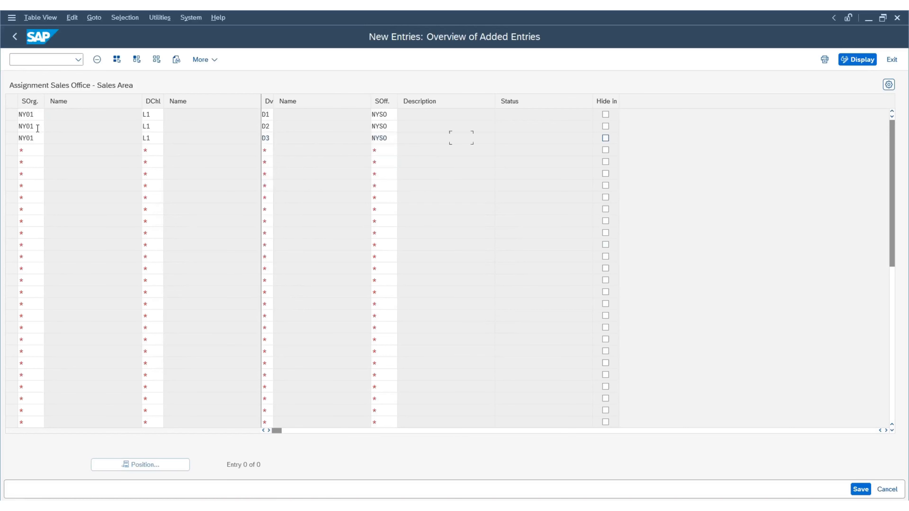
key(F10)
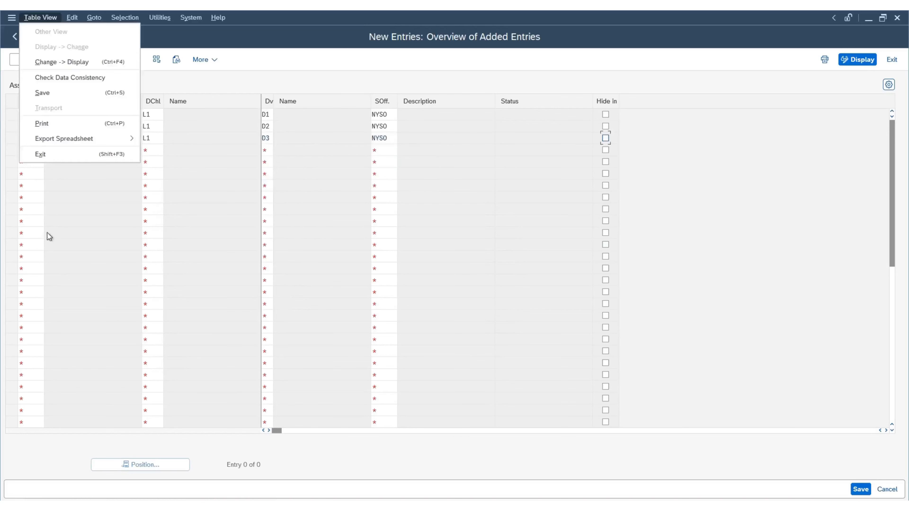
key(Escape)
Fill the fourth row with NY01, distribution channel L1, division D4 and sales office NYSO, and validate the entries
key(Tab)
key(Down)
key(Return)
key(Tab)
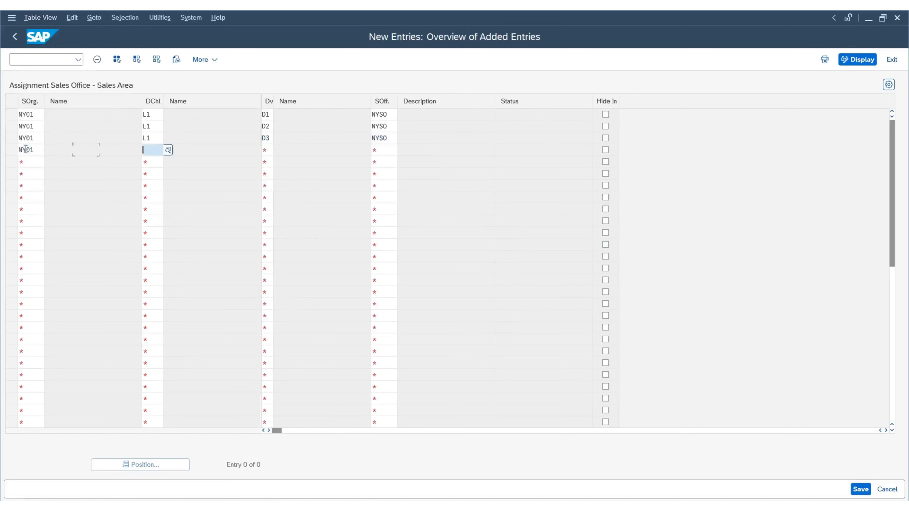
key(Down)
key(Return)
key(Tab)
key(Down)
key(Down)
key(Down)
key(Down)
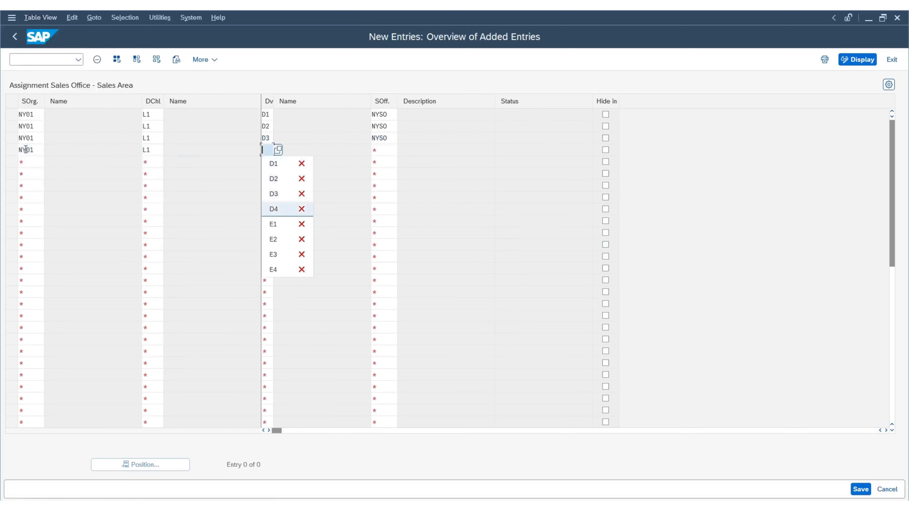
key(Return)
key(Tab)
key(Down)
key(Return)
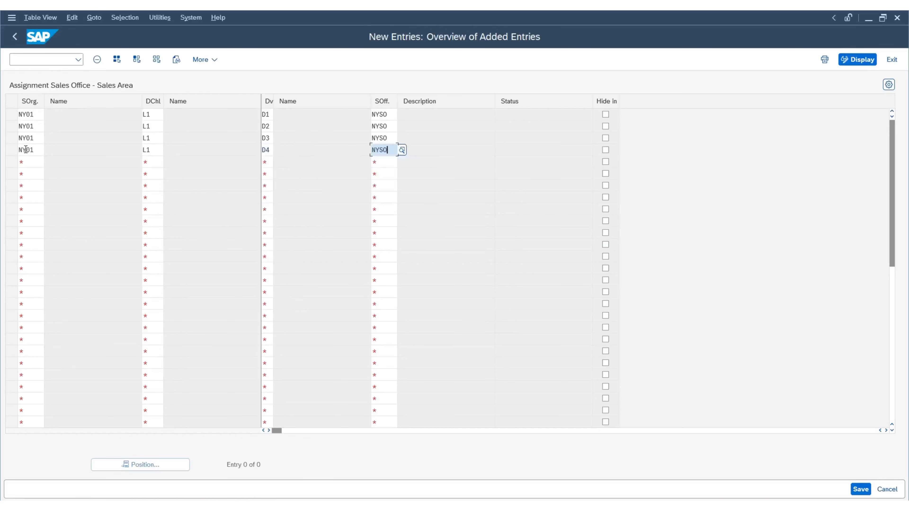
key(Return)
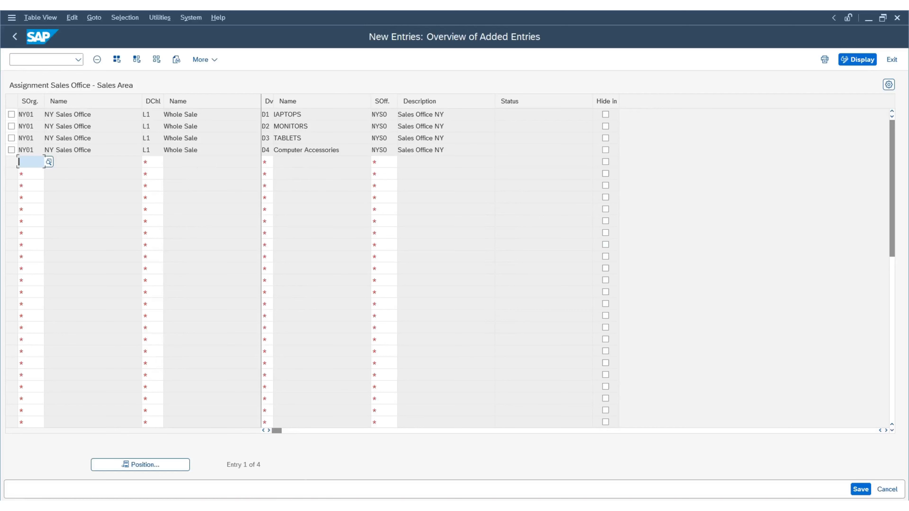
Switch to Excel and select the four NY01 rows for distribution channel L2 with their divisions and sales office
click(305, 465)
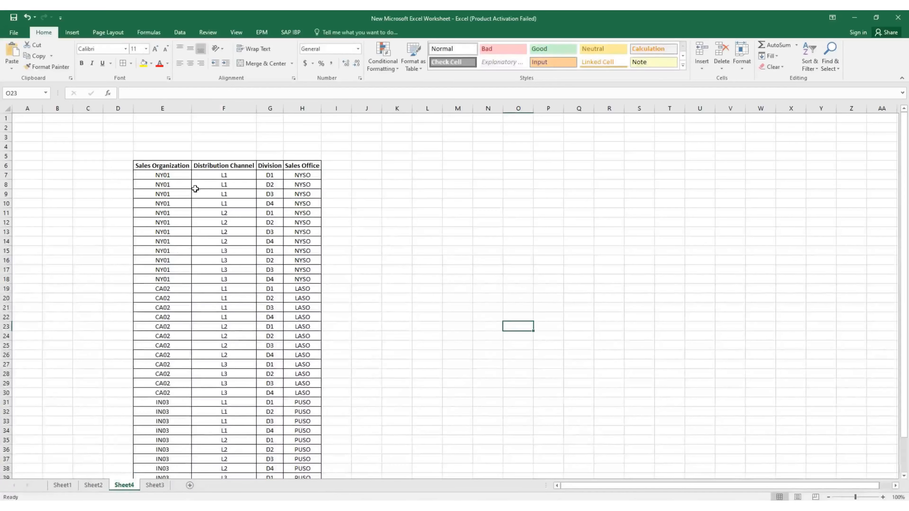
click(167, 175)
click(233, 186)
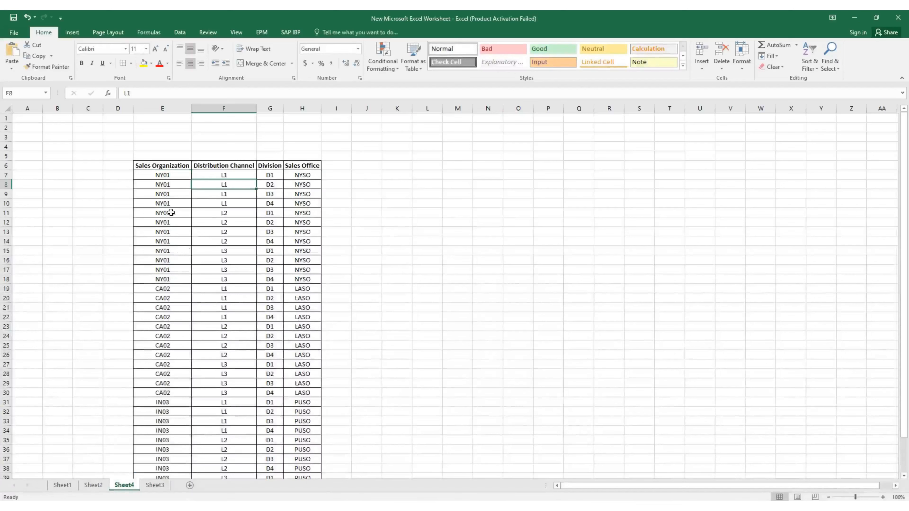
drag(171, 212, 309, 242)
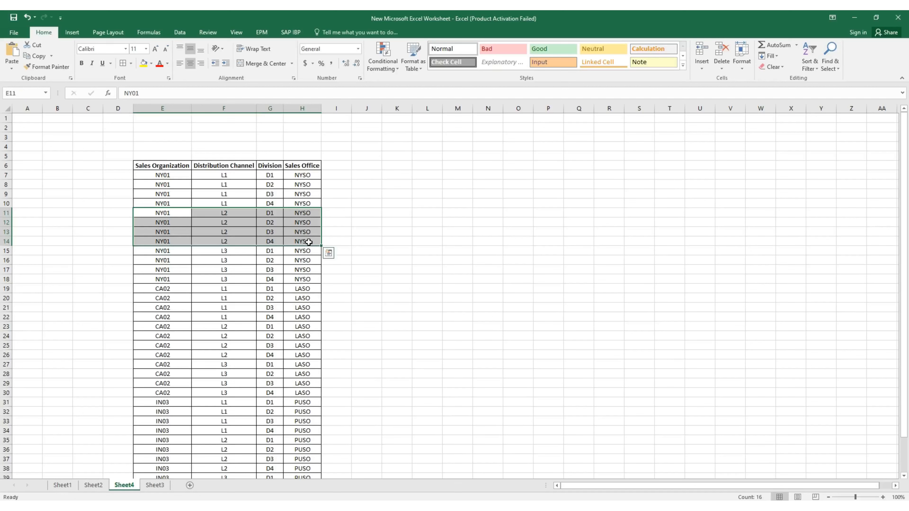
key(ctrl+q)
key(Escape)
key(Left)
key(Right)
key(shift+Down)
key(Right)
key(Right)
key(Right)
key(Left)
key(Right)
key(Left)
key(Left)
key(Left)
key(Right)
key(shift+Down)
key(shift+Down)
key(shift+Down)
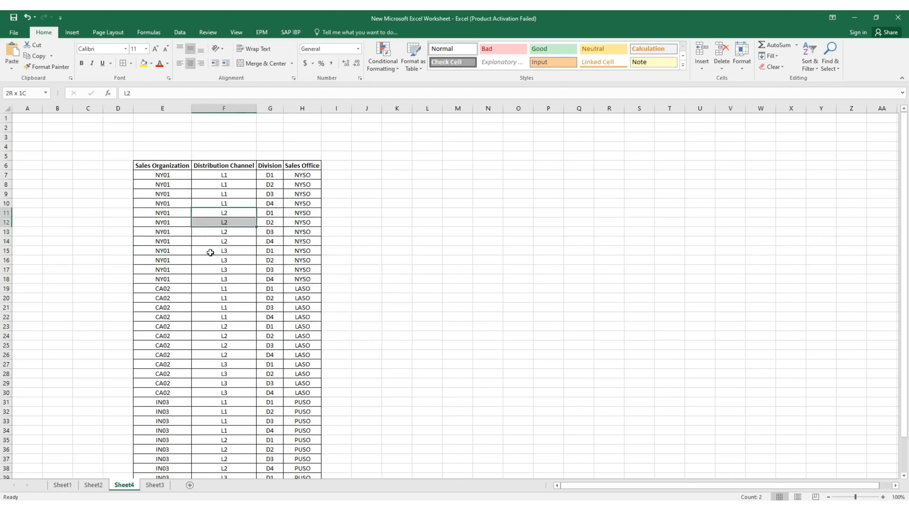
Copy the four NY01 sales organization cells of the L2 rows from Excel into the next free SAP rows
key(Left)
key(shift+Down)
key(shift+Down)
key(shift+Down)
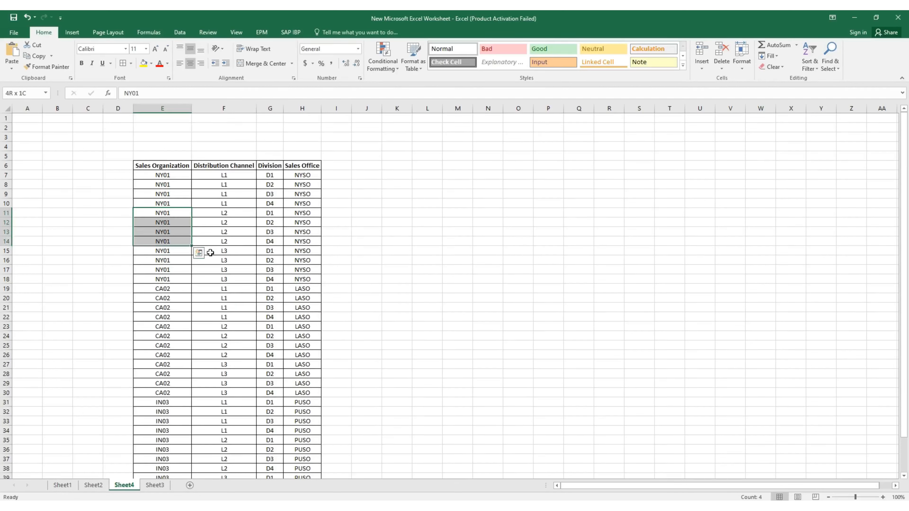
key(ctrl+c)
key(alt+Tab)
key(ctrl+v)
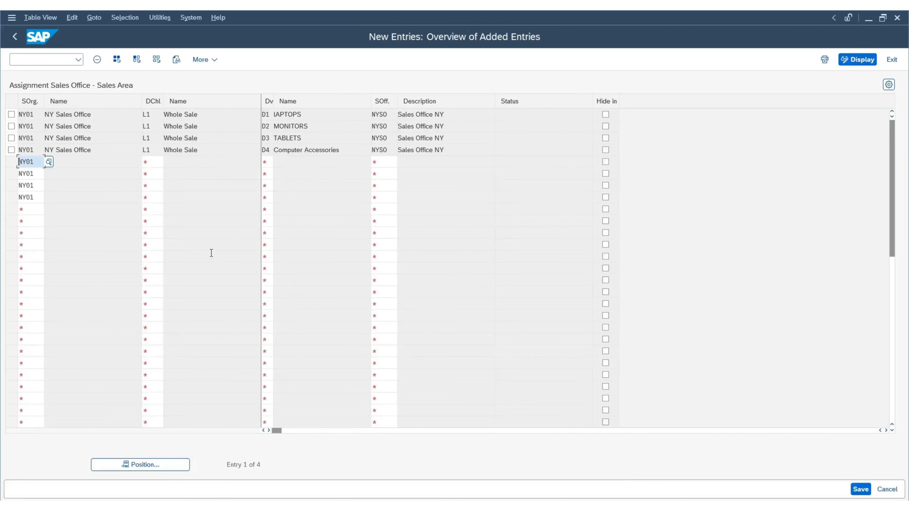
key(Tab)
Copy the four L2 distribution channel cells from Excel into SAP's distribution channel column beside the new NY01 rows
key(alt+Tab)
key(Right)
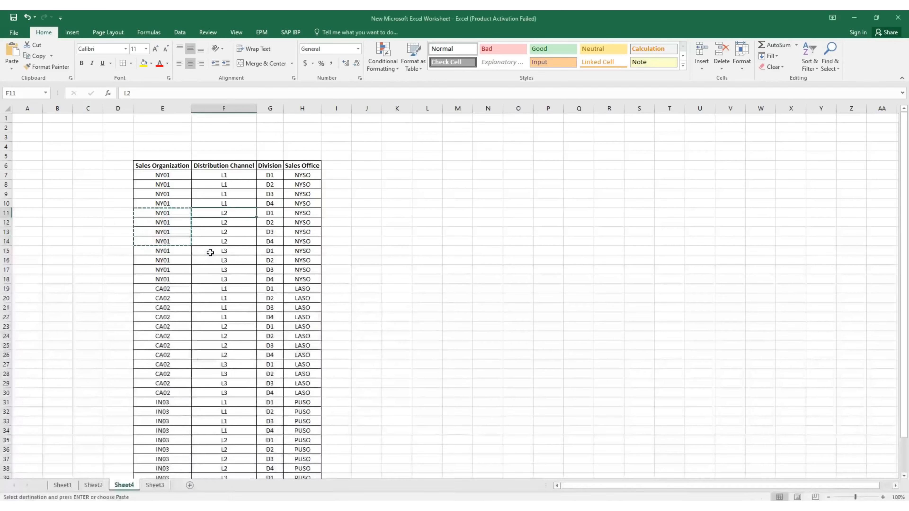
key(shift+Down)
key(shift+Down)
key(shift+Down)
key(ctrl+c)
key(alt+Tab)
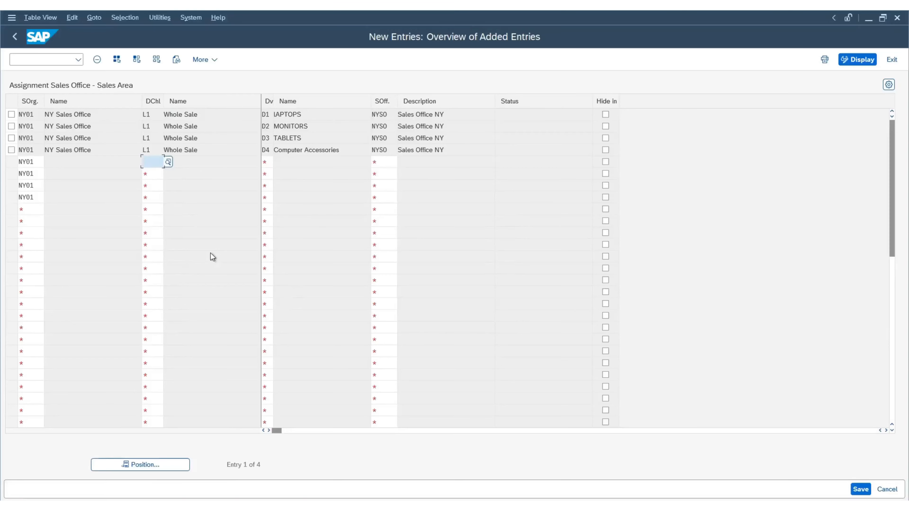
key(ctrl+v)
key(Tab)
Copy divisions D1 to D4 of the L2 rows from Excel into SAP's division column
key(alt+Tab)
key(Right)
key(shift+Down)
key(shift+Down)
key(shift+Down)
key(ctrl+c)
key(alt+Tab)
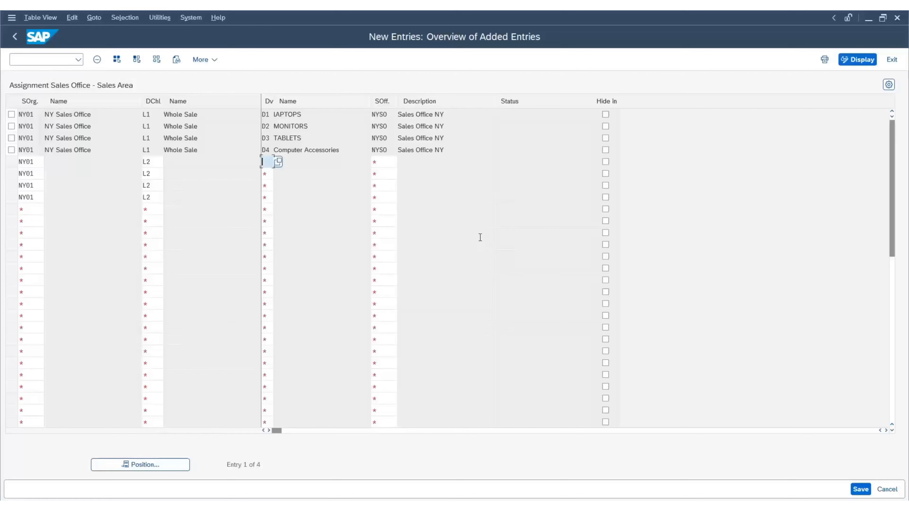
key(ctrl+v)
key(Tab)
Copy the four NYSO sales office cells of the L2 rows from Excel into SAP and validate the entries
key(alt+Tab)
key(Right)
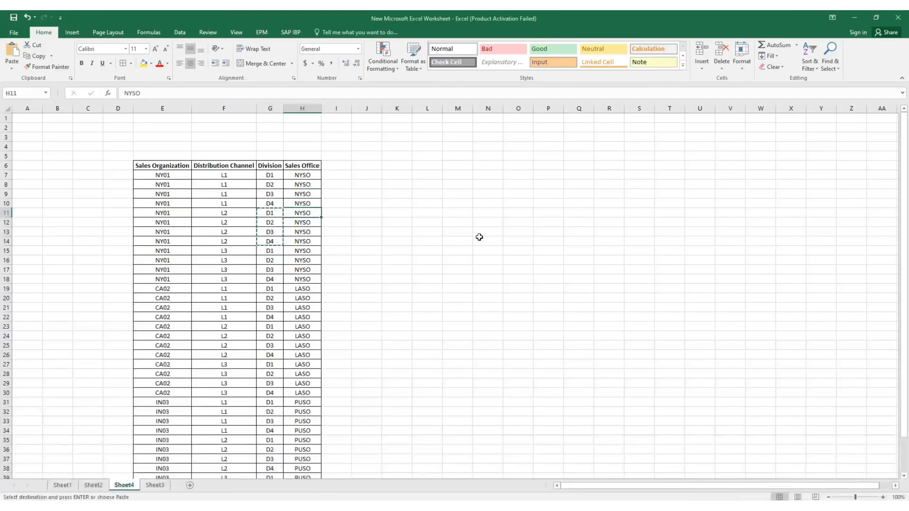
key(shift+Down)
key(shift+Down)
key(shift+Down)
key(ctrl+c)
key(alt+Tab)
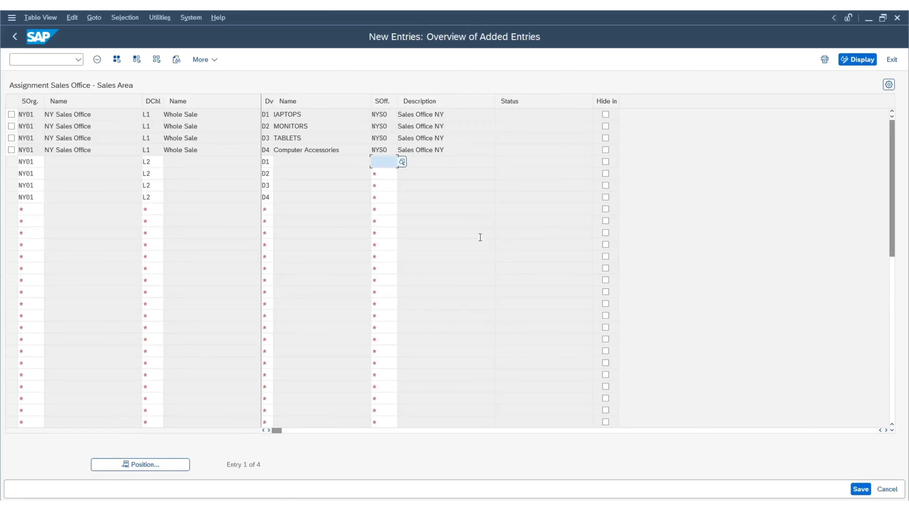
key(ctrl+v)
key(Return)
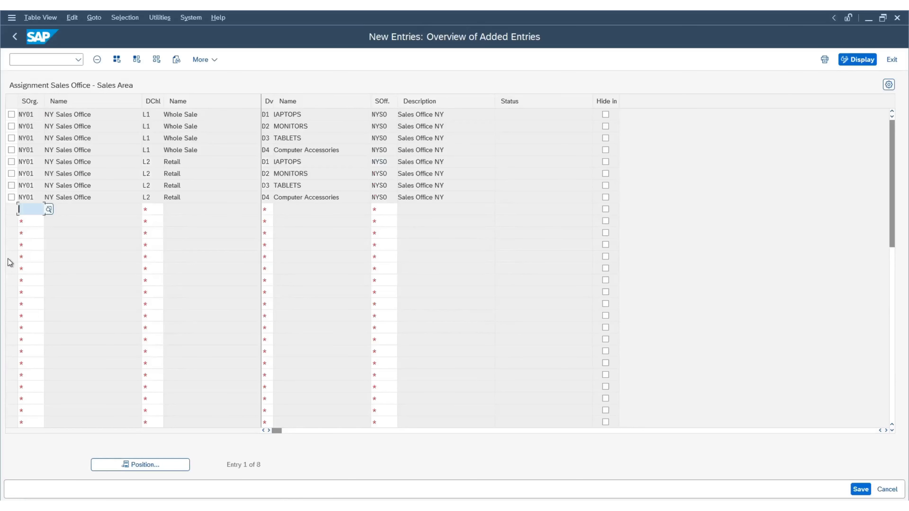
Copy the four NY01 sales organization cells of the L3 rows from Excel into the next free SAP rows
key(alt+Tab)
key(Down)
key(Down)
key(Down)
key(Down)
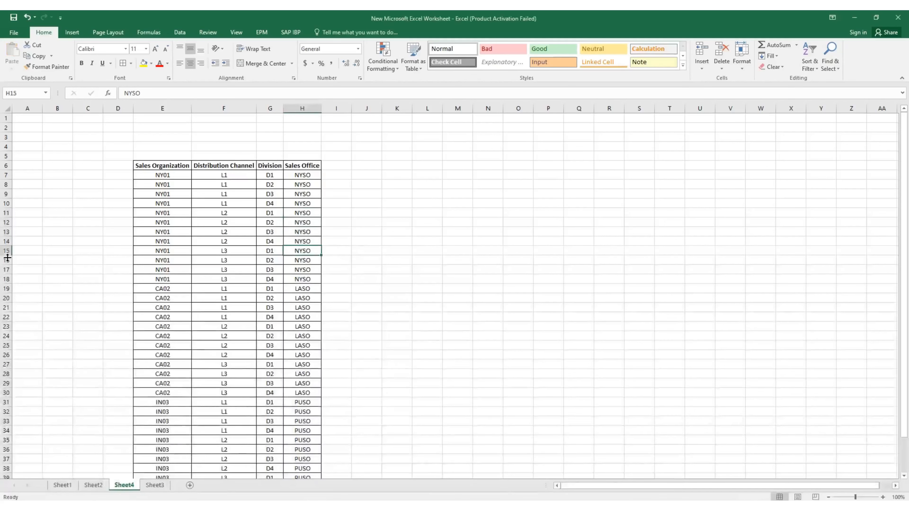
key(Left)
key(Left)
key(Left)
key(shift+Down)
key(shift+Down)
key(shift+Down)
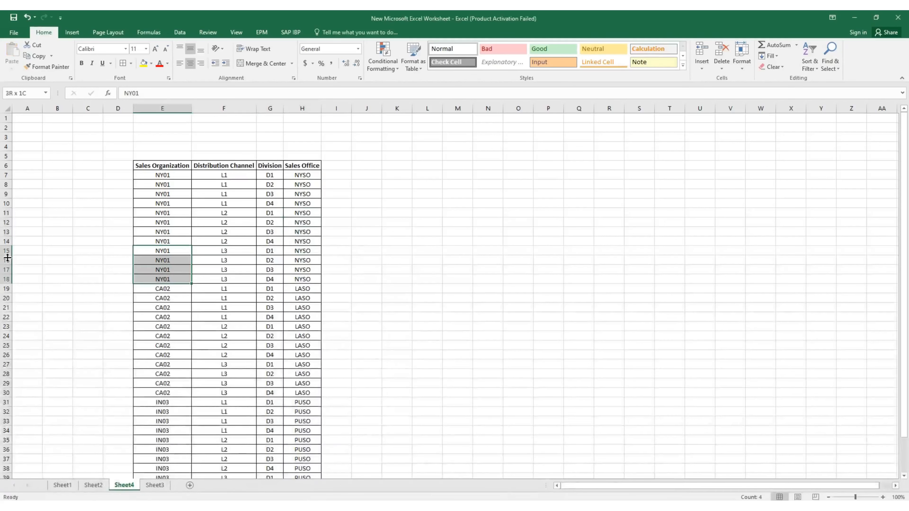
key(ctrl+c)
key(alt+Tab)
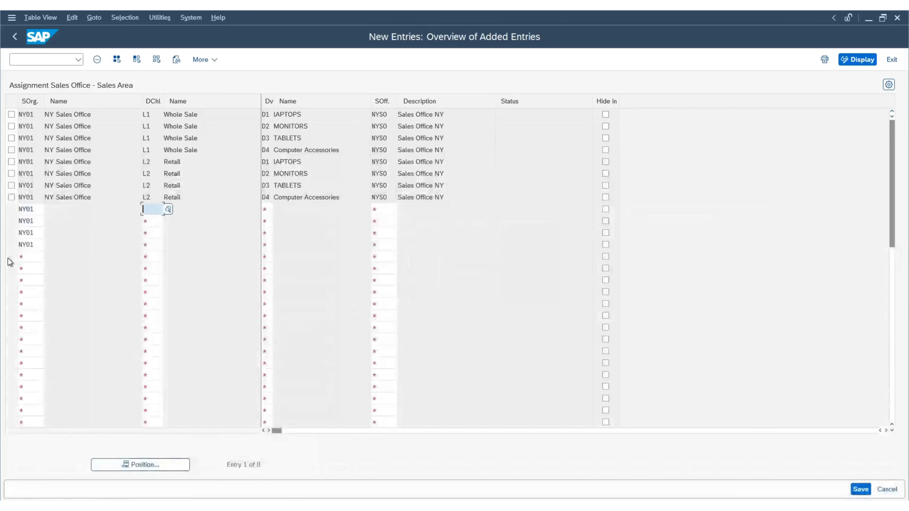
Copy the four L3 distribution channel cells from Excel into SAP's distribution channel column beside the new NY01 rows
key(alt+Tab)
key(Right)
key(shift+Down)
key(shift+Down)
key(shift+Down)
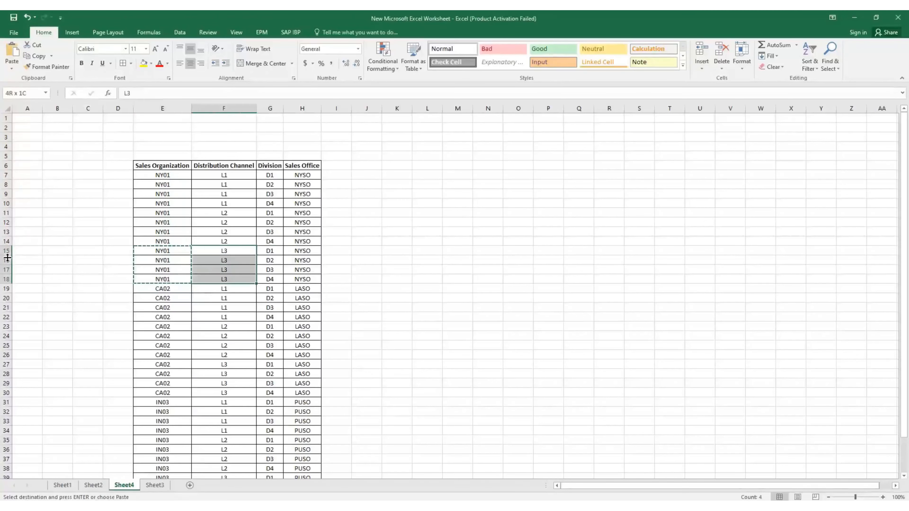
key(ctrl+c)
key(alt+Tab)
key(ctrl+v)
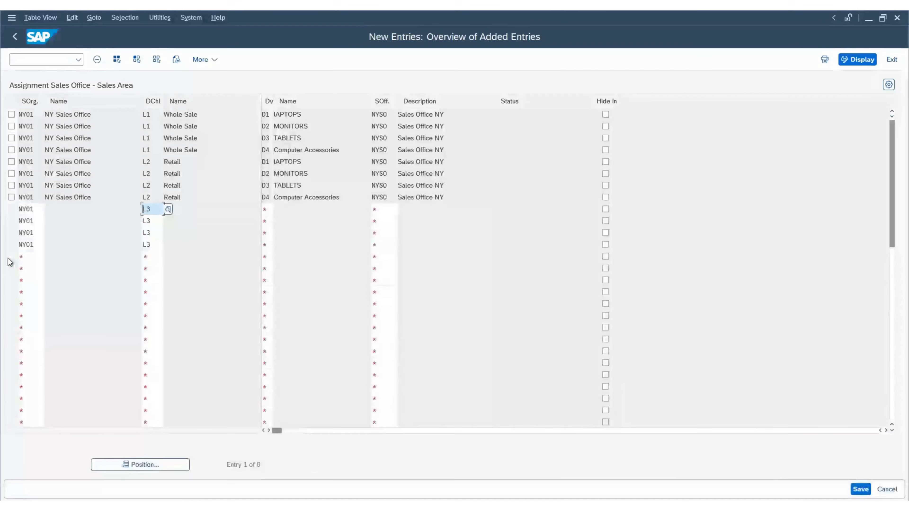
Copy divisions D1 to D4 with sales office NYSO from SAP's L2 rows into the new L3 rows and validate the entries
key(Tab)
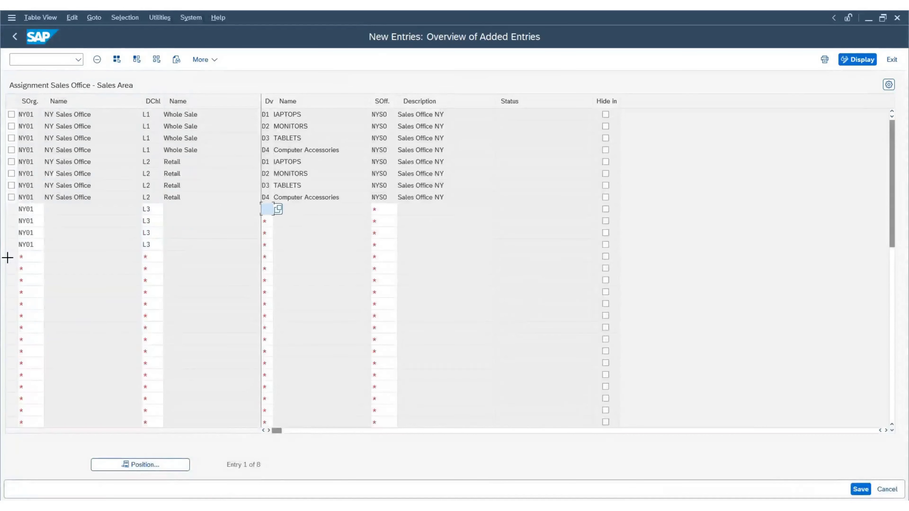
drag(261, 157, 397, 203)
key(ctrl+c)
key(ctrl+v)
key(Return)
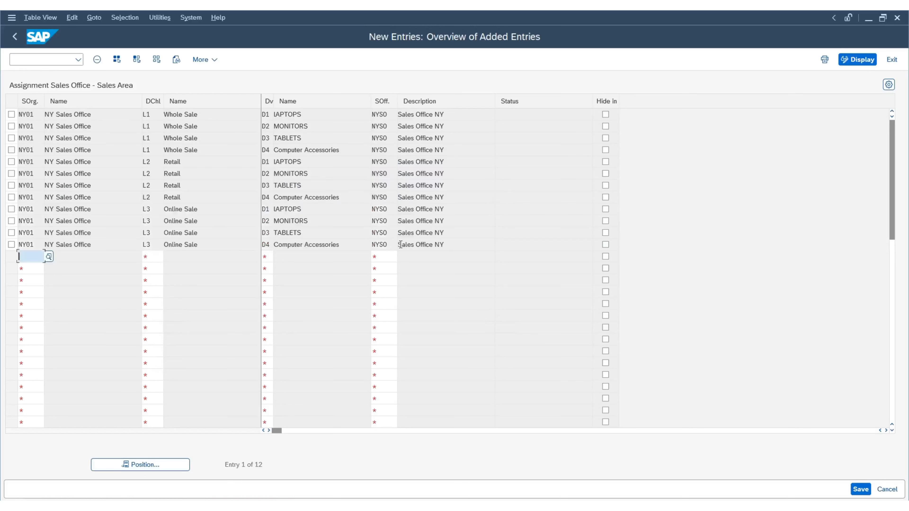
Copy the twelve CA02 sales organization cells from Excel into the next free SAP rows below the NY01 entries
scroll(236, 254, down, 3)
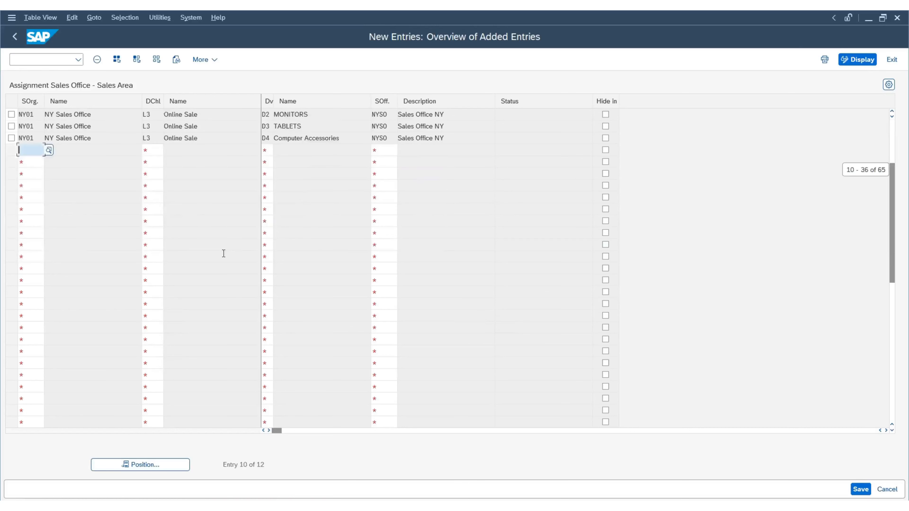
key(alt+Tab)
scroll(172, 291, down, 2)
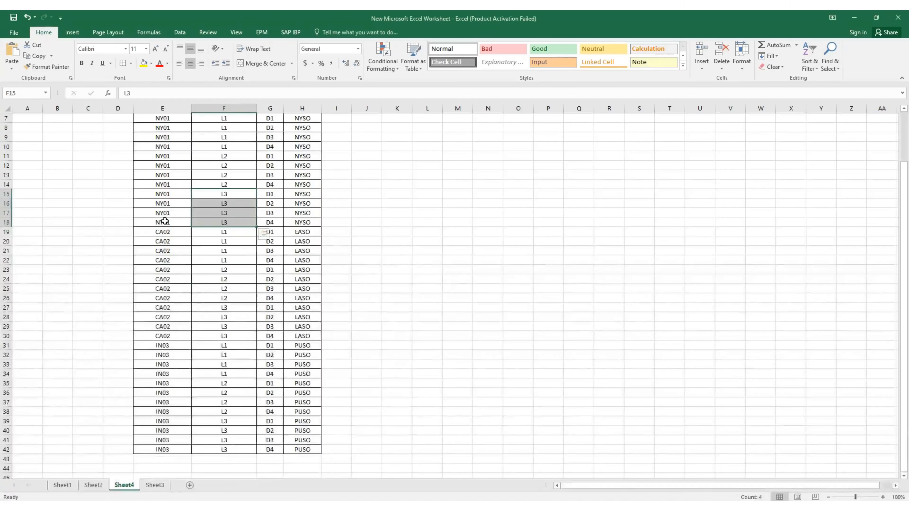
click(174, 232)
key(shift+Down)
key(shift+Down)
key(shift+Down)
key(shift+Down)
key(shift+Down)
key(shift+Down)
key(shift+Down)
key(shift+Down)
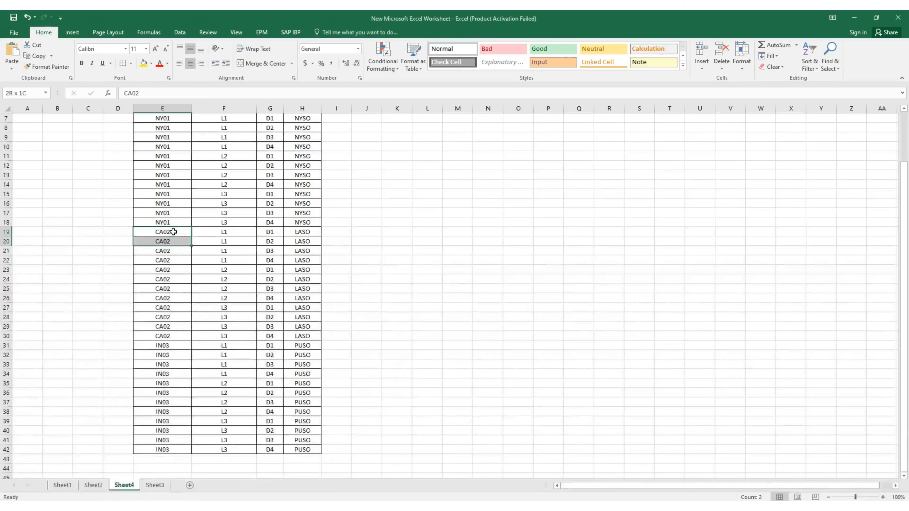
key(shift+Down)
key(shift+Down)
key(shift+Down)
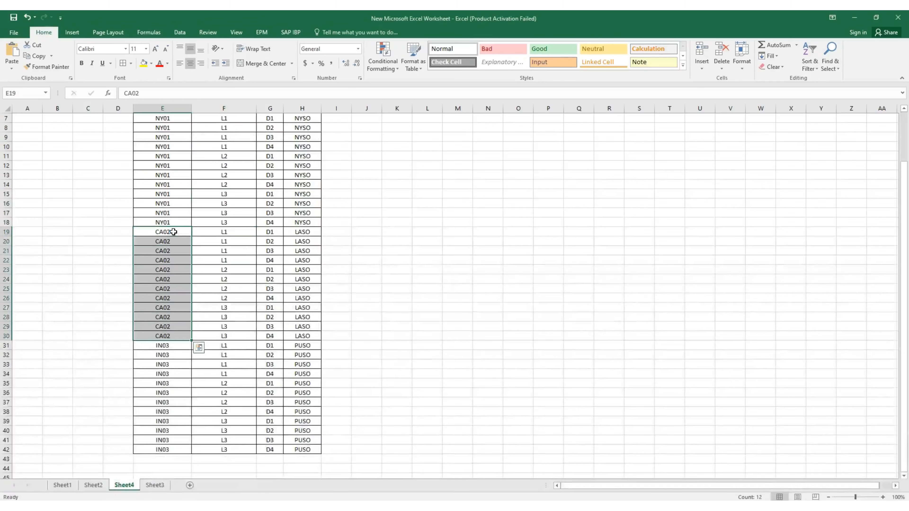
key(ctrl+c)
key(alt+Tab)
key(ctrl+v)
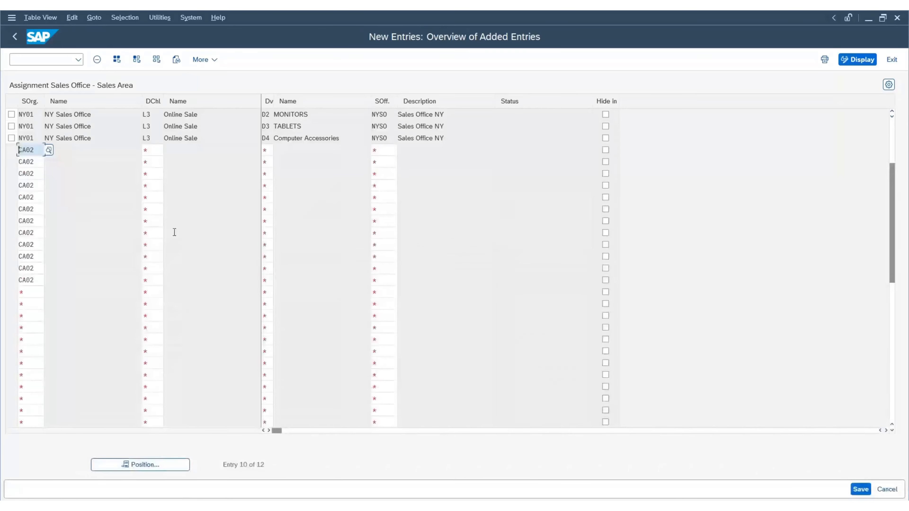
Copy the twelve L1, L2 and L3 distribution channel cells of the CA02 rows from Excel into SAP's distribution channel column
key(alt+Tab)
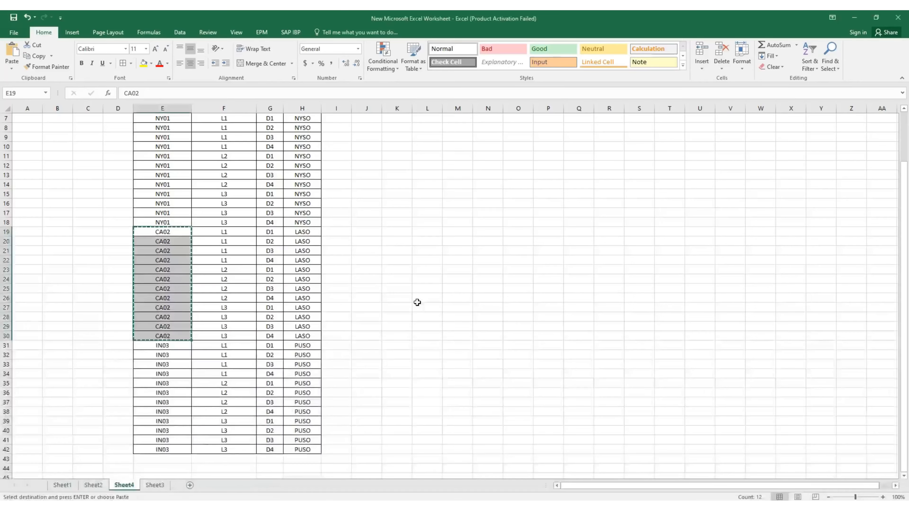
key(Right)
key(shift+Down)
key(shift+Down)
key(shift+Down)
key(shift+Down)
key(shift+Down)
key(shift+Down)
key(shift+Down)
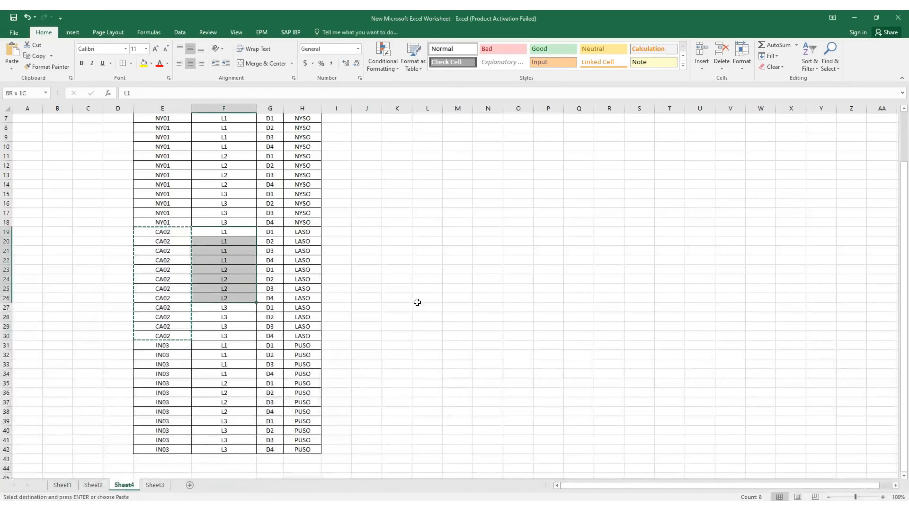
key(shift+Down)
key(shift+Down)
key(shift+Down)
key(shift+Down)
key(ctrl+c)
key(alt+Tab)
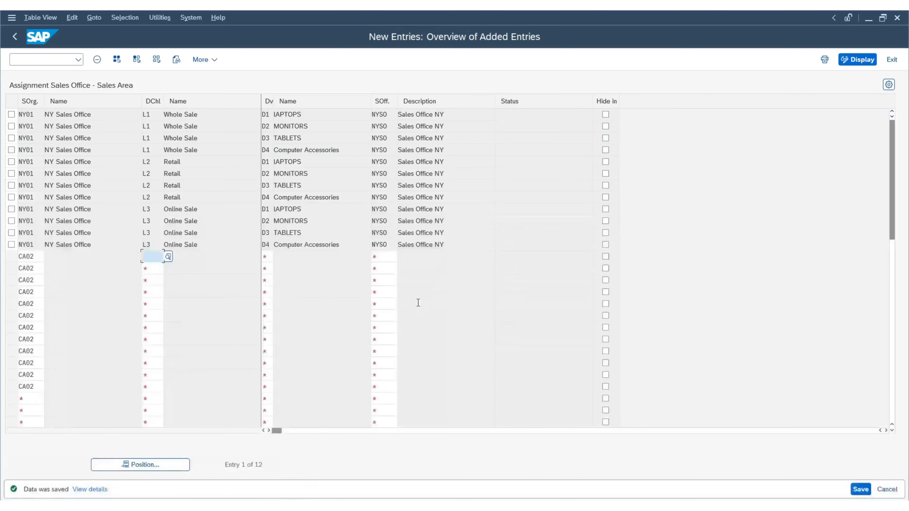
key(ctrl+v)
Copy the twelve division cells, D1 to D4 for each channel, of the CA02 rows from Excel into SAP's division column
key(Tab)
key(alt+Tab)
key(Right)
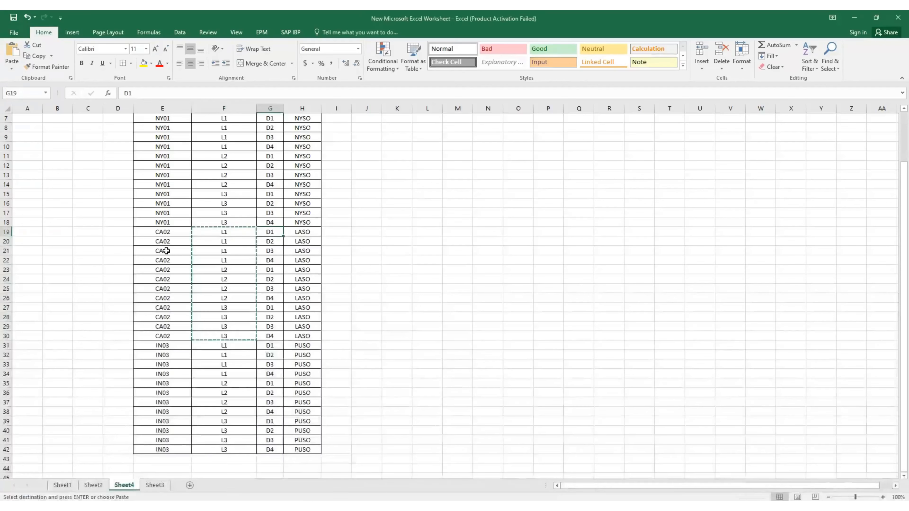
key(shift+Down)
key(shift+Down)
key(shift+Down)
key(shift+Down)
key(shift+Down)
key(shift+Down)
key(shift+Down)
key(shift+Down)
key(shift+Down)
key(shift+Down)
key(shift+Down)
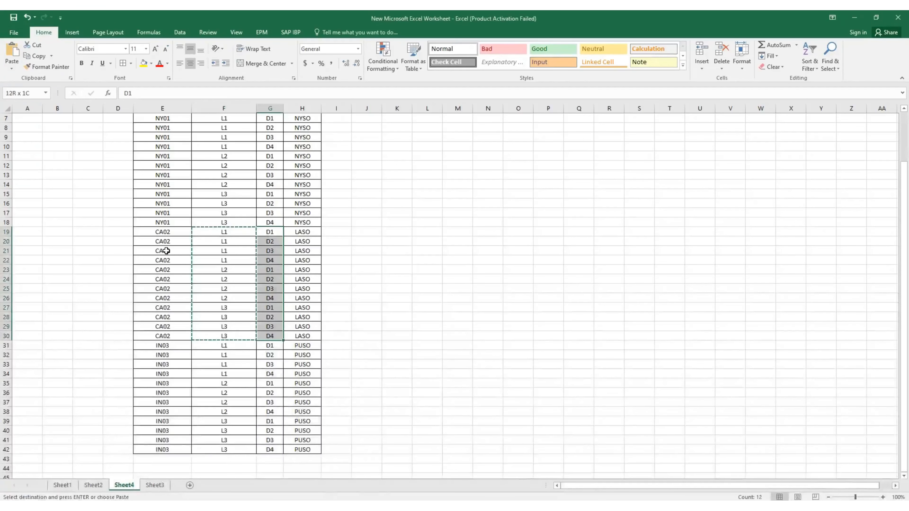
key(ctrl+c)
key(alt+Tab)
key(ctrl+v)
Copy the twelve LASO sales office cells from Excel into SAP's CA02 rows, then validate and save the entries
key(Tab)
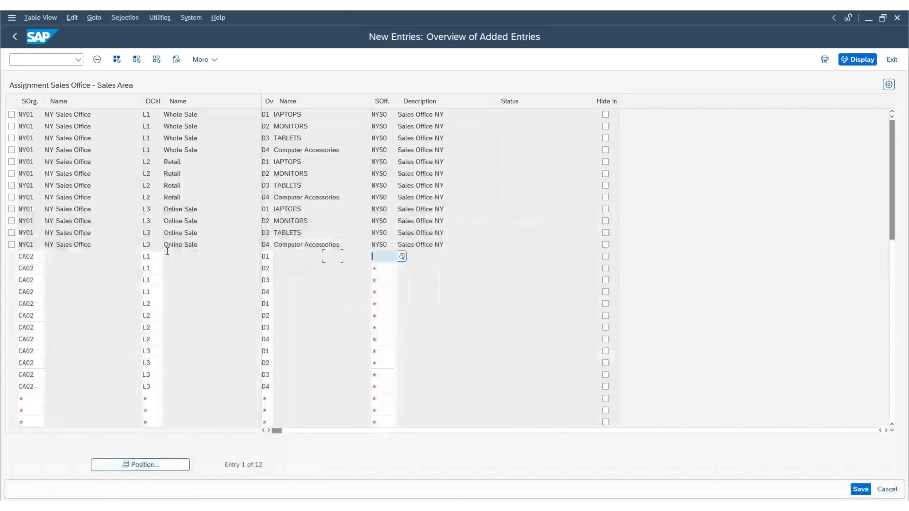
key(alt+Tab)
key(Right)
key(shift+Down)
key(shift+Down)
key(shift+Down)
key(shift+Down)
key(shift+Down)
key(shift+Down)
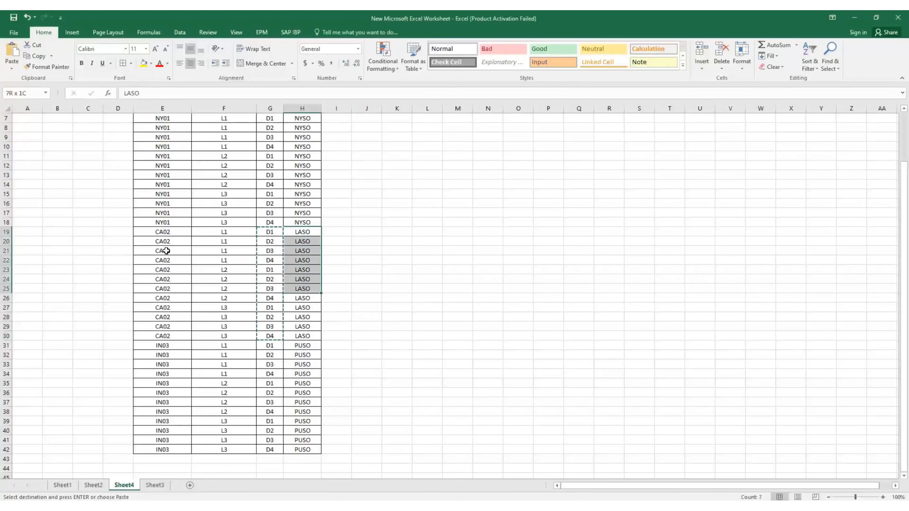
key(shift+Down)
key(shift+Down)
key(shift+Down)
key(shift+Down)
key(shift+Down)
key(ctrl+c)
key(alt+Tab)
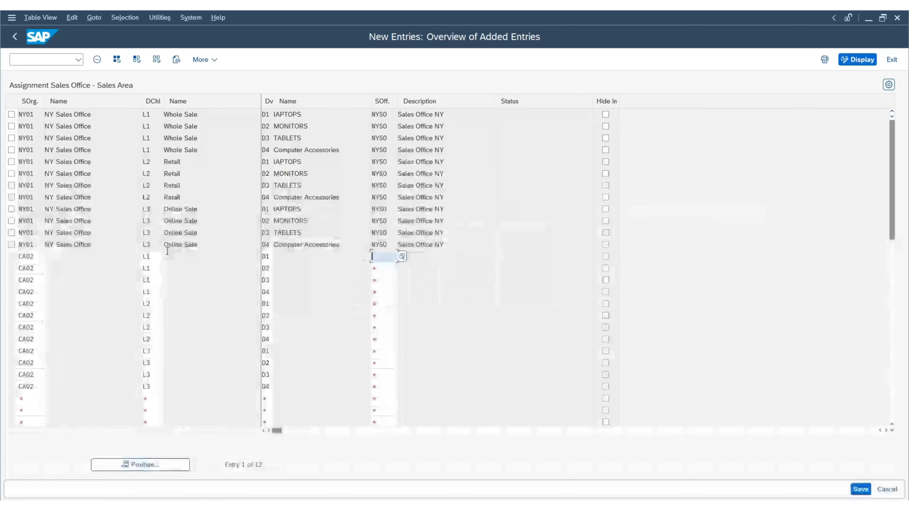
key(ctrl+v)
key(Return)
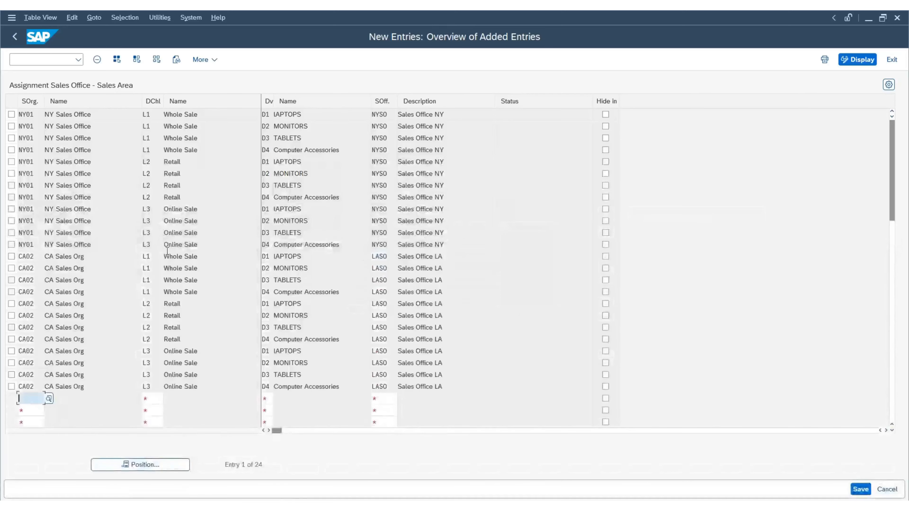
scroll(242, 308, down, 6)
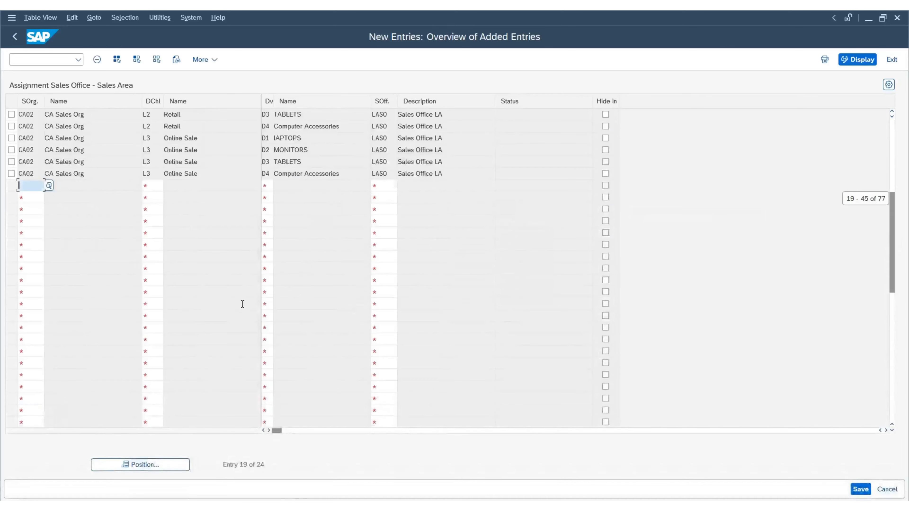
click(860, 489)
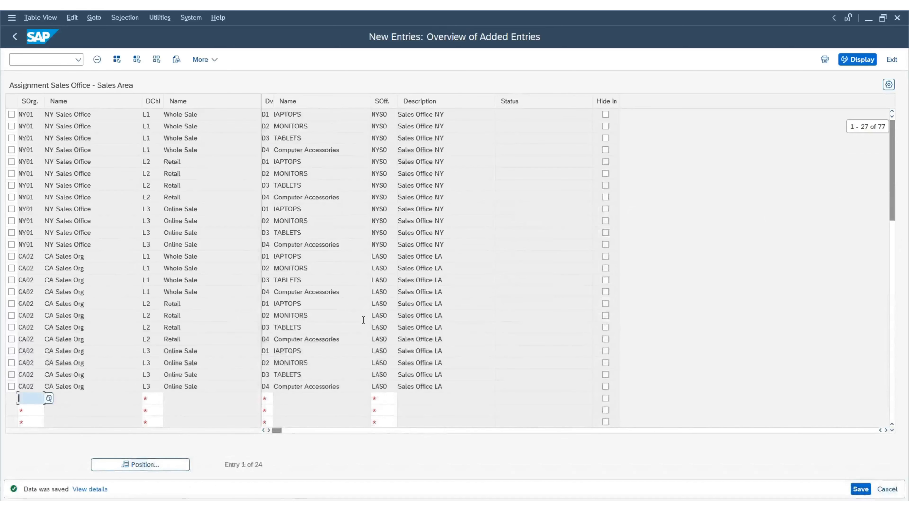
Copy the twelve IN03 sales organization cells from Excel into the next free SAP rows below the CA02 entries
scroll(247, 315, down, 2)
scroll(247, 315, down, 6)
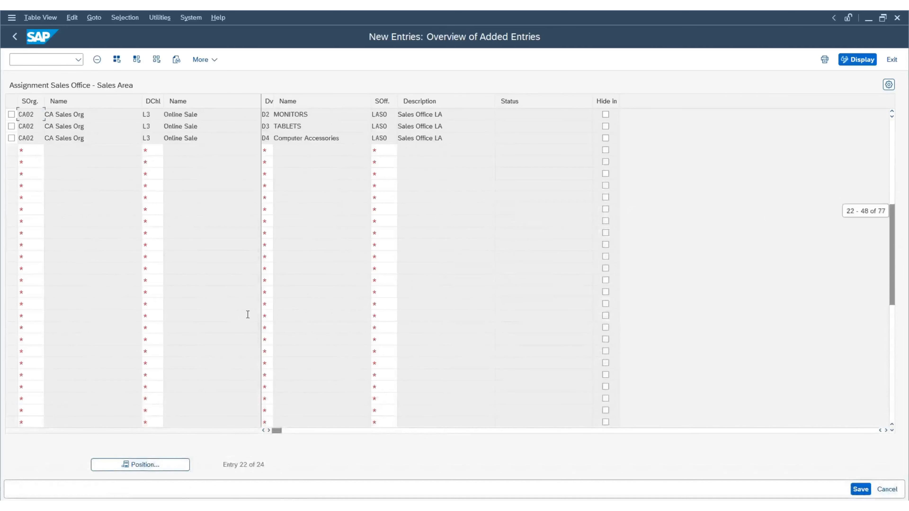
scroll(98, 199, up, 2)
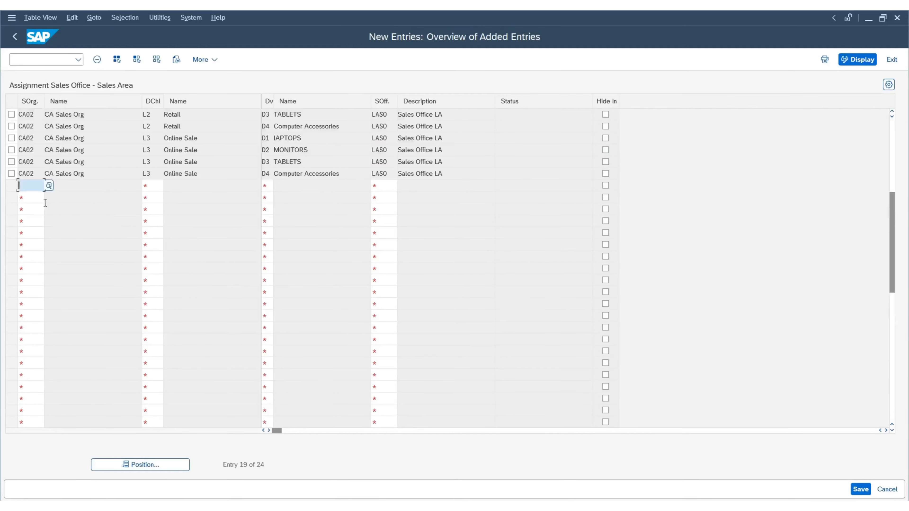
key(alt+Tab)
scroll(107, 219, down, 3)
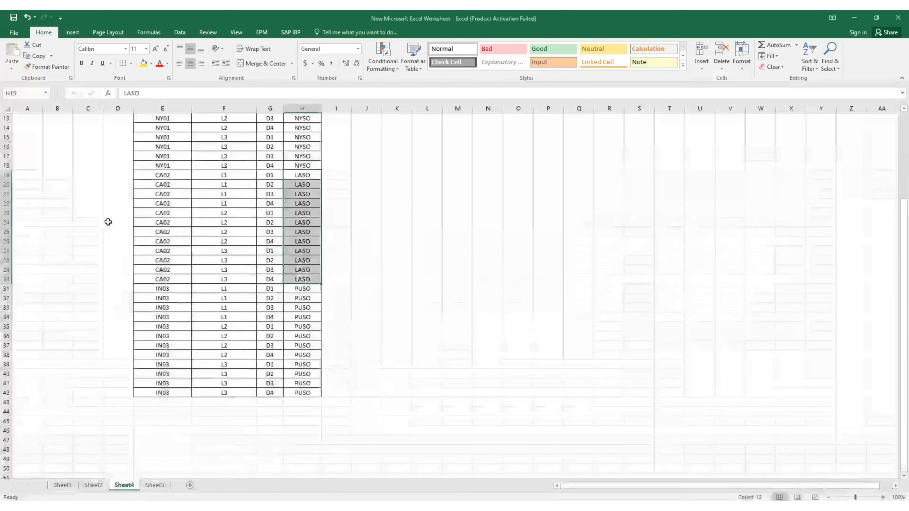
click(151, 267)
key(Up)
key(ctrl+shift+Down)
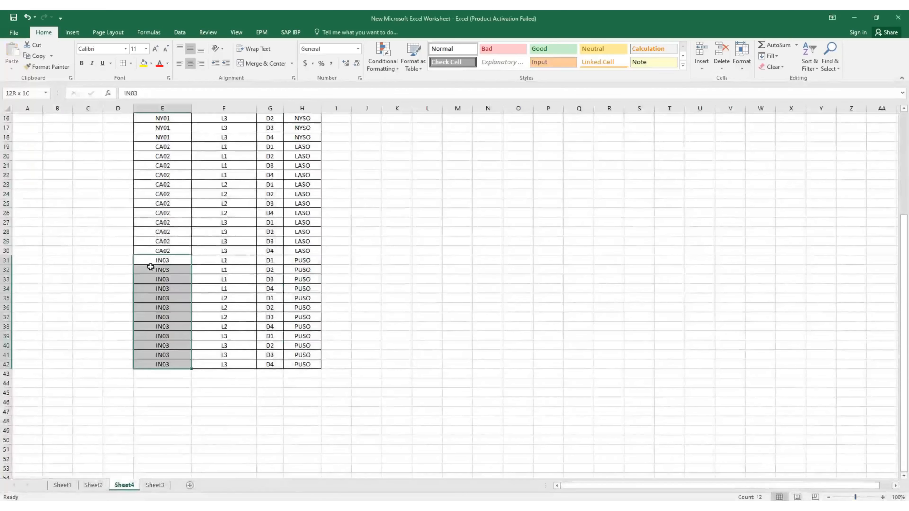
key(ctrl+c)
key(alt+Tab)
key(ctrl+v)
Copy the twelve L1, L2 and L3 distribution channel cells of the IN03 rows from Excel into SAP's distribution channel column
key(Tab)
key(alt+Tab)
click(205, 258)
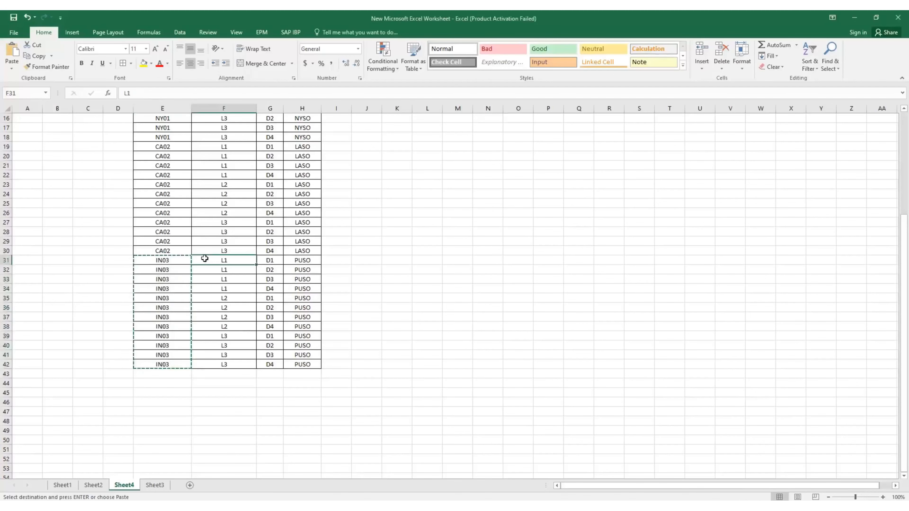
key(ctrl+shift+Down)
key(ctrl+c)
key(alt+Tab)
key(ctrl+v)
Copy the twelve division cells, D1 to D4 for each channel, of the IN03 rows from Excel into SAP's division column
key(Tab)
key(alt+Tab)
key(Right)
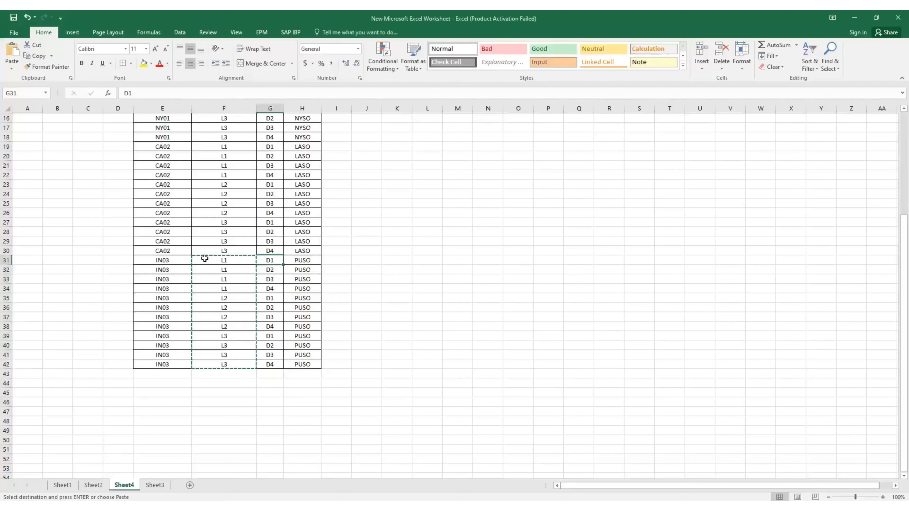
key(ctrl+shift+Down)
key(Escape)
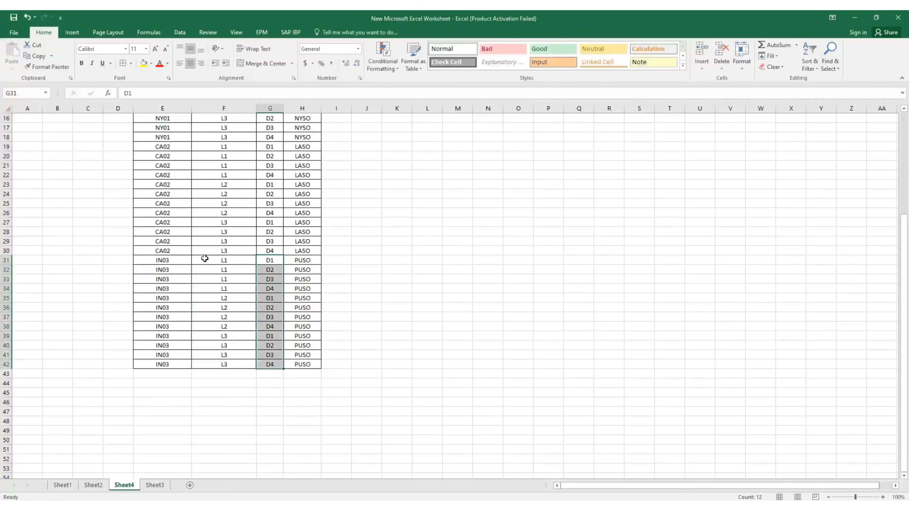
key(ctrl+c)
key(alt+Tab)
key(ctrl+v)
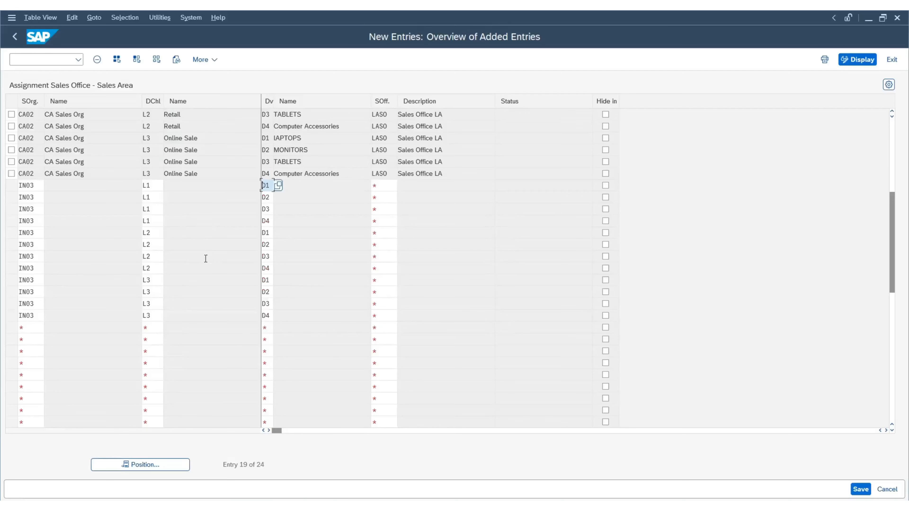
Copy the twelve PUSO sales office cells from Excel into SAP's IN03 rows, validate the entries and review the list
key(Tab)
key(alt+Tab)
key(Right)
key(ctrl+shift+Down)
key(ctrl+c)
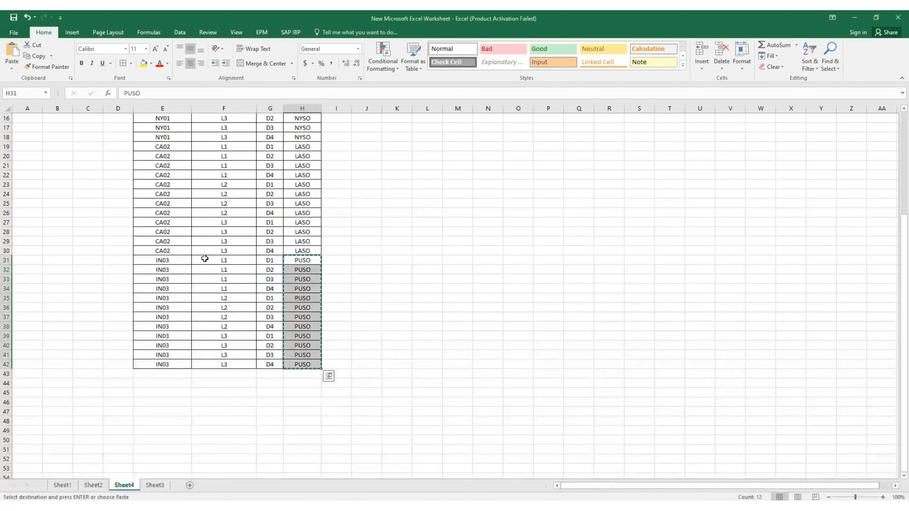
key(alt+Tab)
key(ctrl+v)
key(Return)
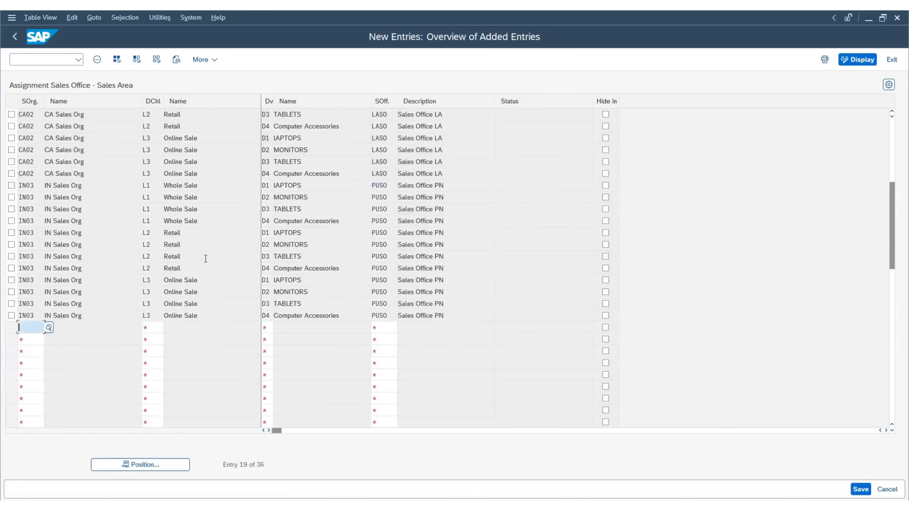
scroll(269, 288, up, 6)
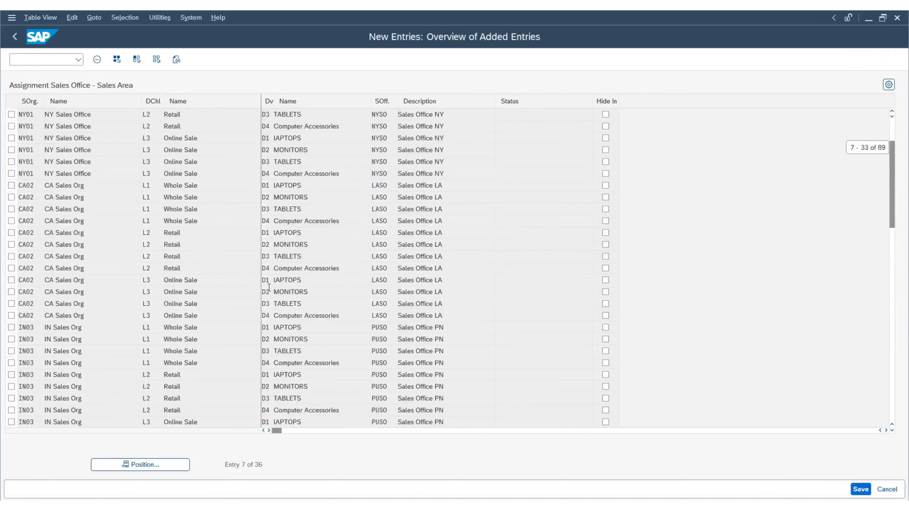
scroll(272, 274, down, 6)
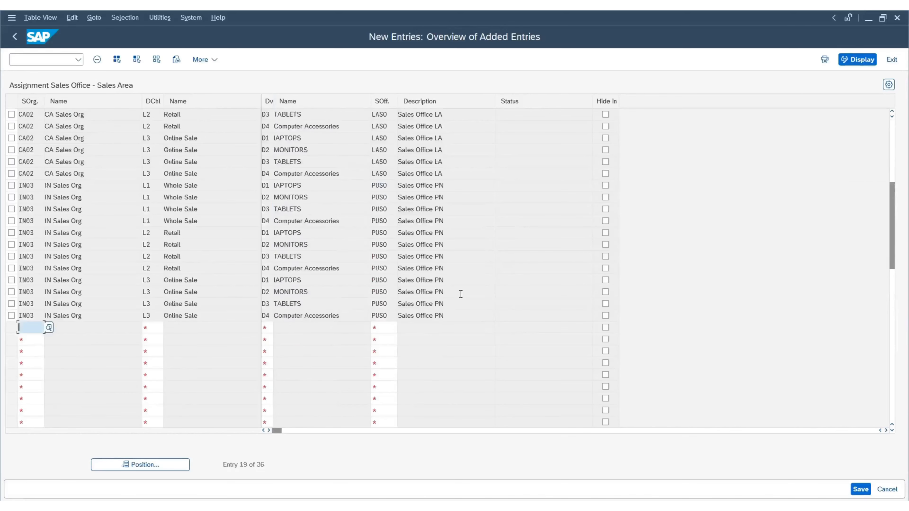
Review the sales office assignments entered for NY01, CA02 and IN03, and return to the implementation guide
scroll(419, 265, up, 2)
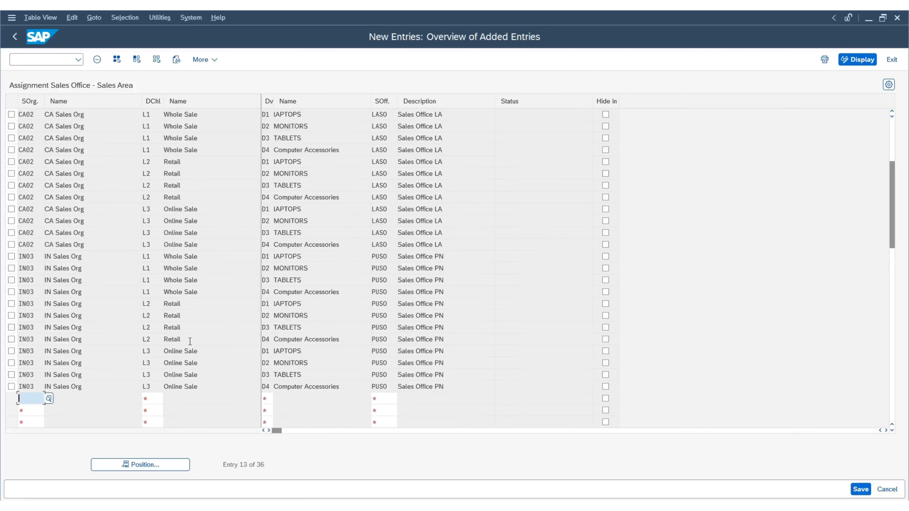
scroll(108, 327, up, 4)
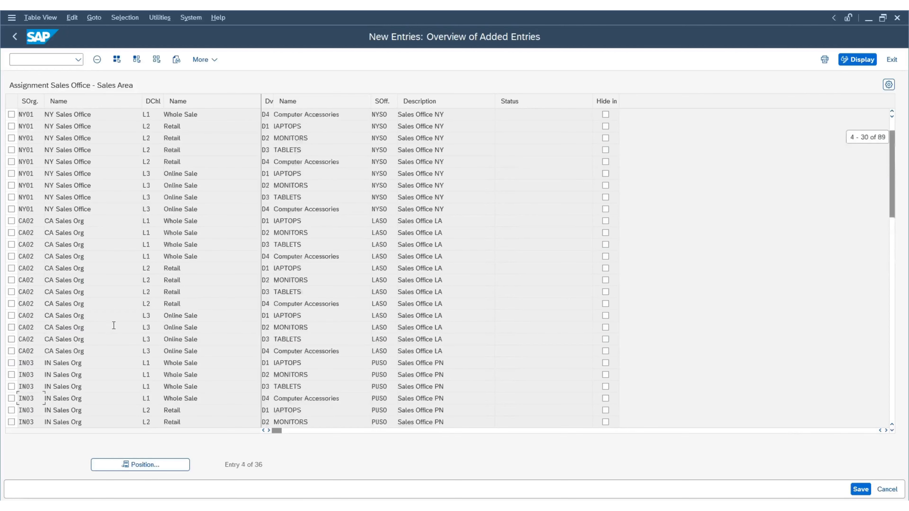
scroll(119, 323, down, 5)
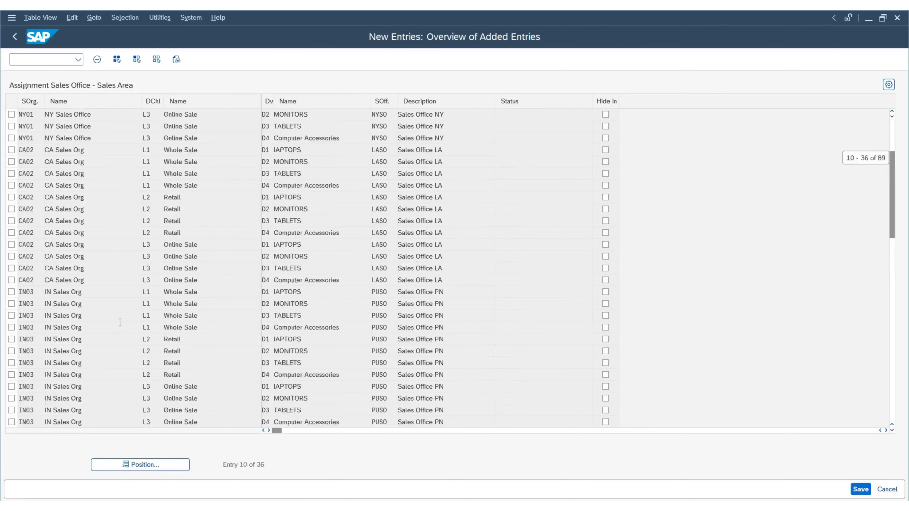
scroll(327, 373, up, 6)
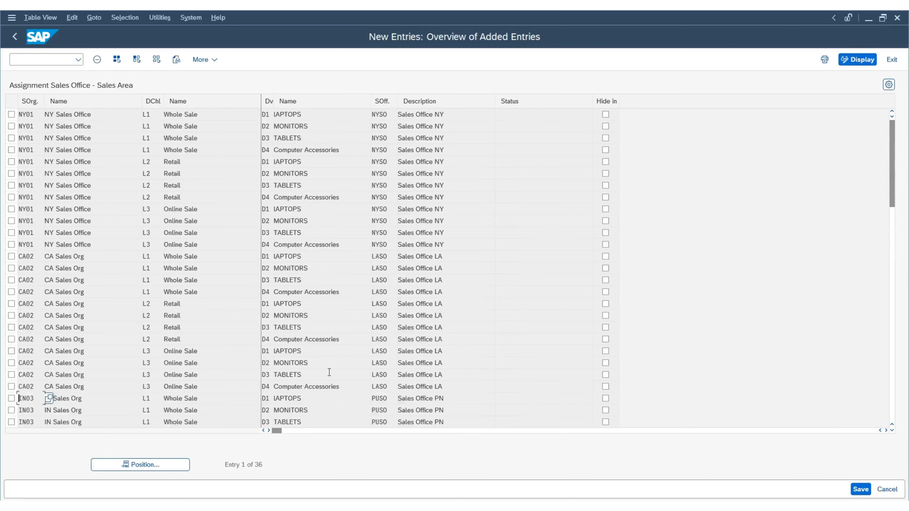
scroll(329, 372, down, 7)
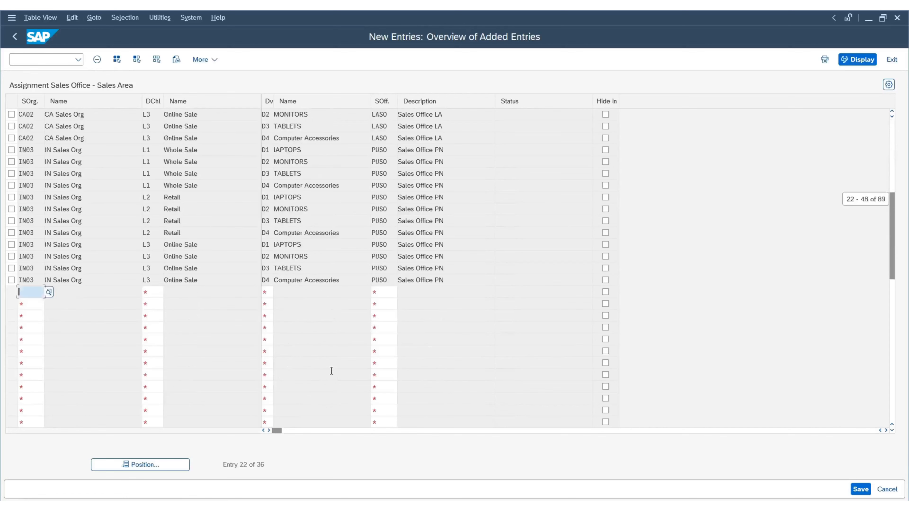
click(16, 37)
click(16, 37)
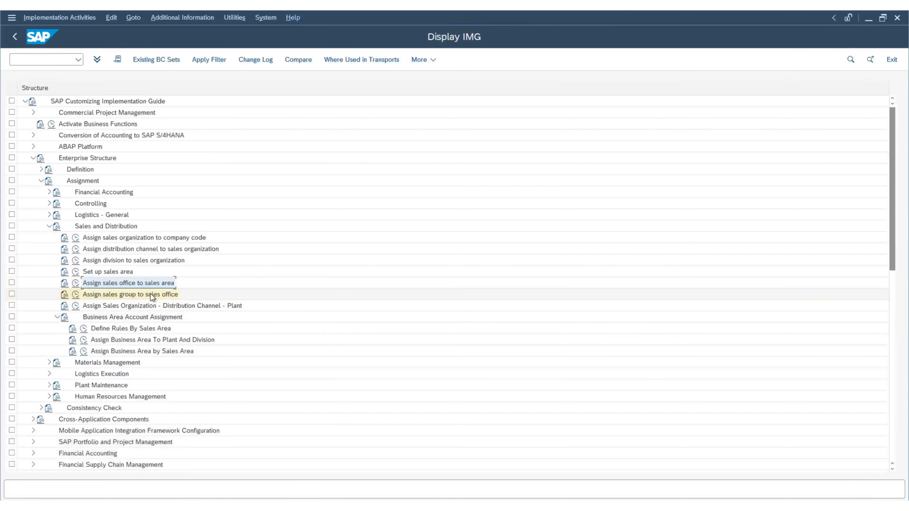
Create new entries for assigning sales groups to sales offices, choosing sales offices NYSO, LASO and PUSO in the first three rows
click(77, 295)
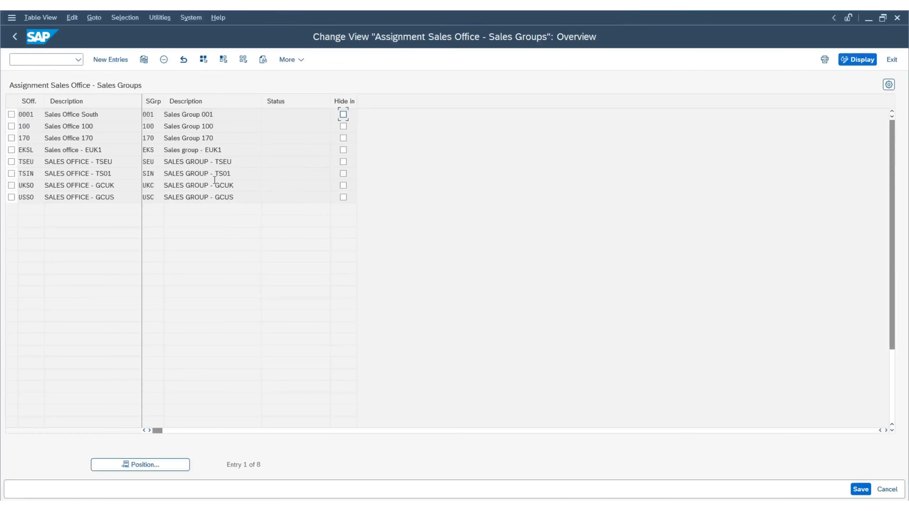
click(111, 60)
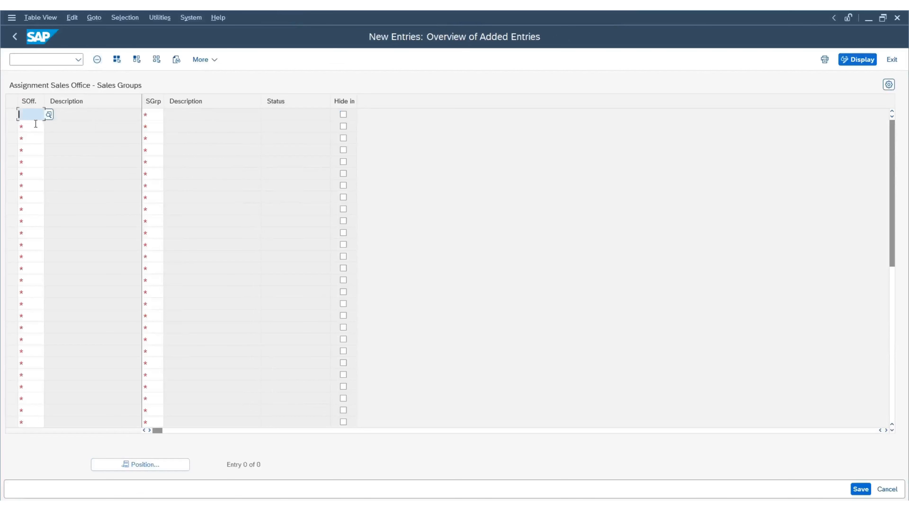
key(BackSpace)
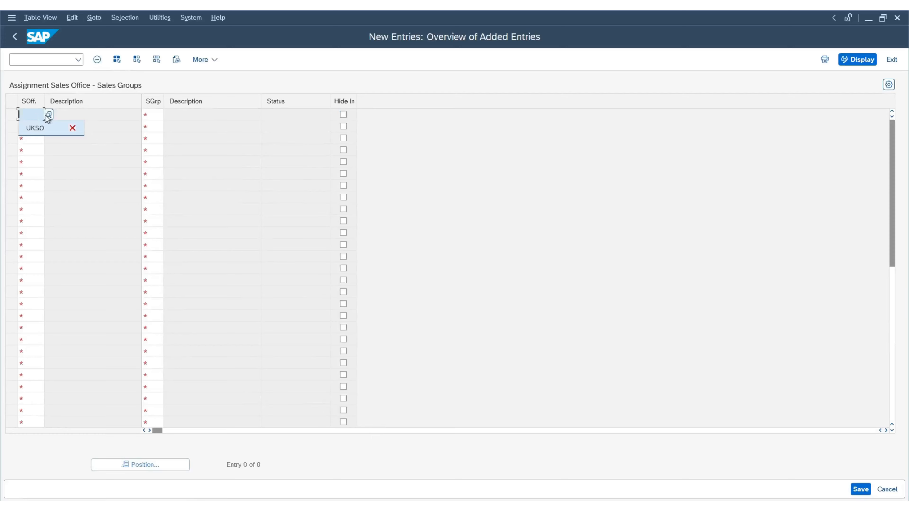
click(47, 115)
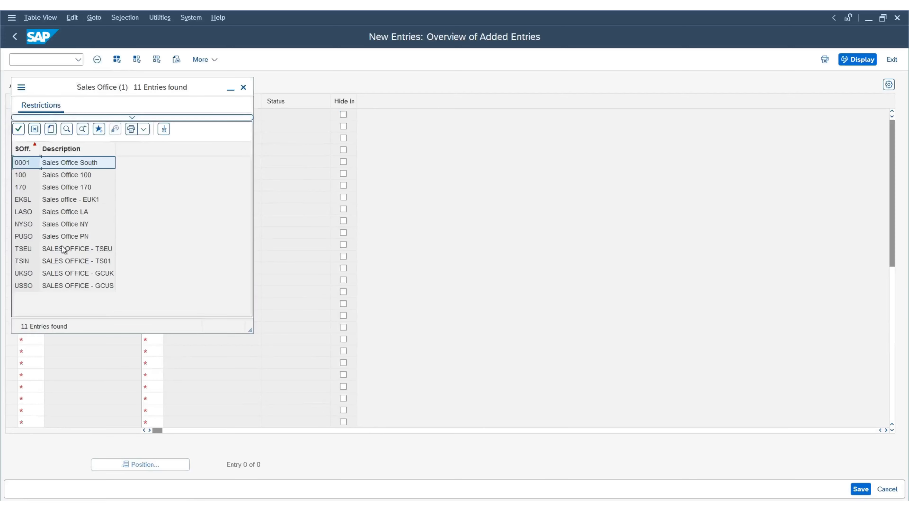
double_click(32, 223)
click(41, 126)
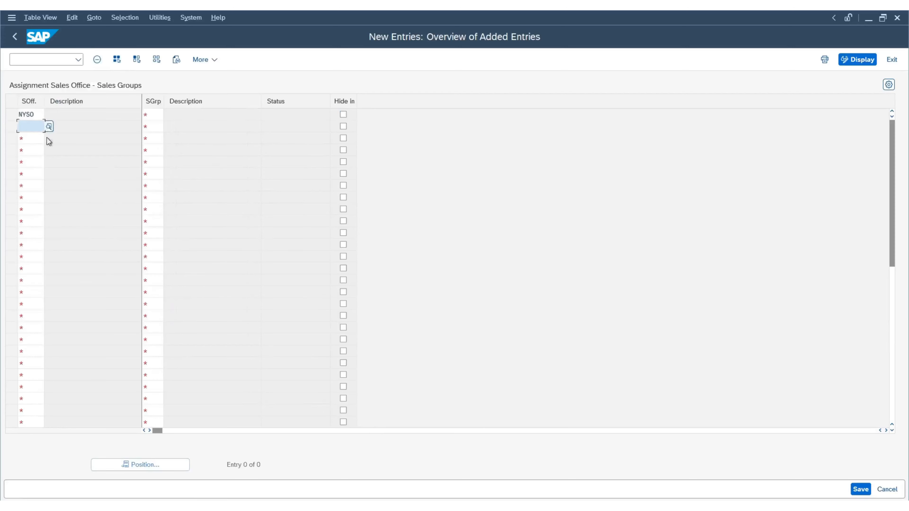
click(49, 126)
double_click(30, 228)
click(29, 139)
key(F4)
double_click(35, 267)
Assign sales group USG to NYSO and LASO and sales group ISG to PUSO, and validate the entries
click(162, 115)
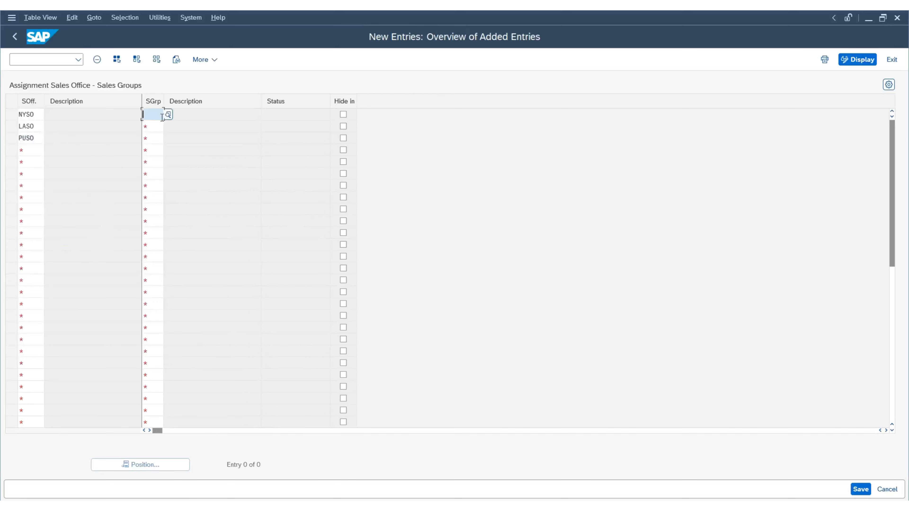
click(168, 114)
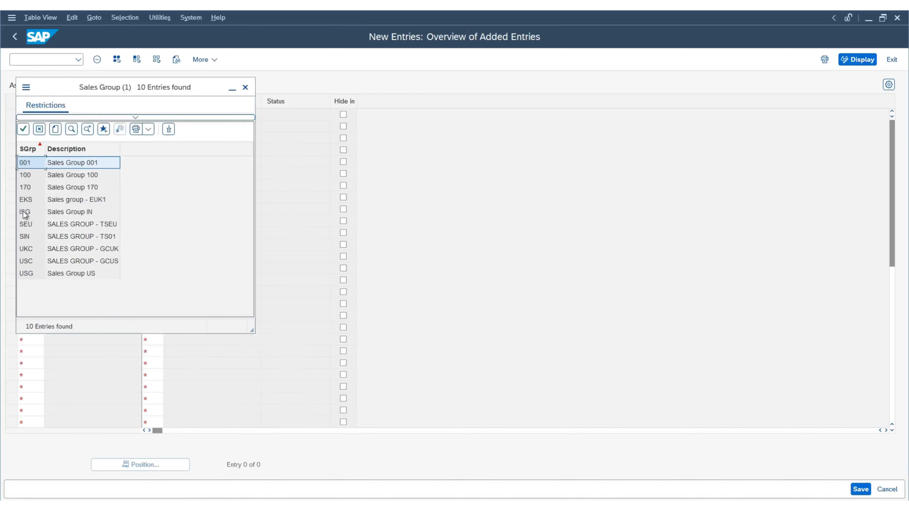
double_click(73, 272)
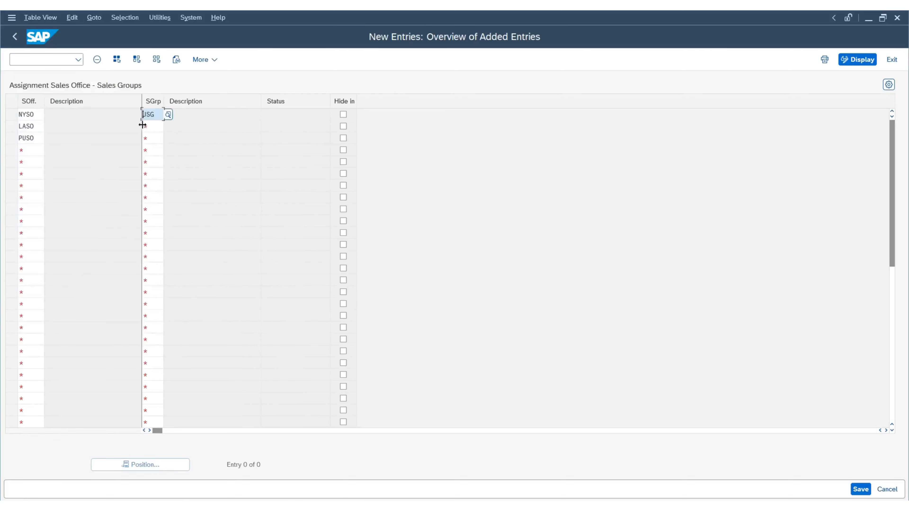
click(154, 126)
text(USG)
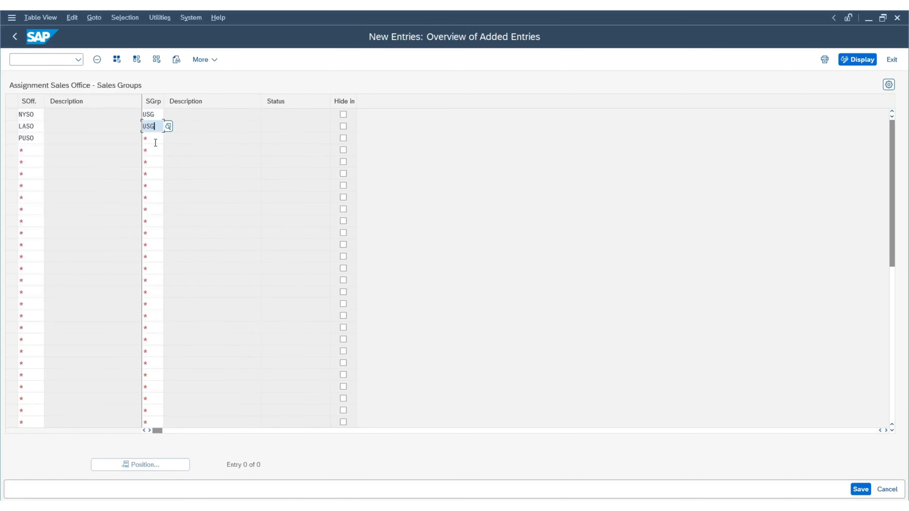
click(154, 142)
click(167, 139)
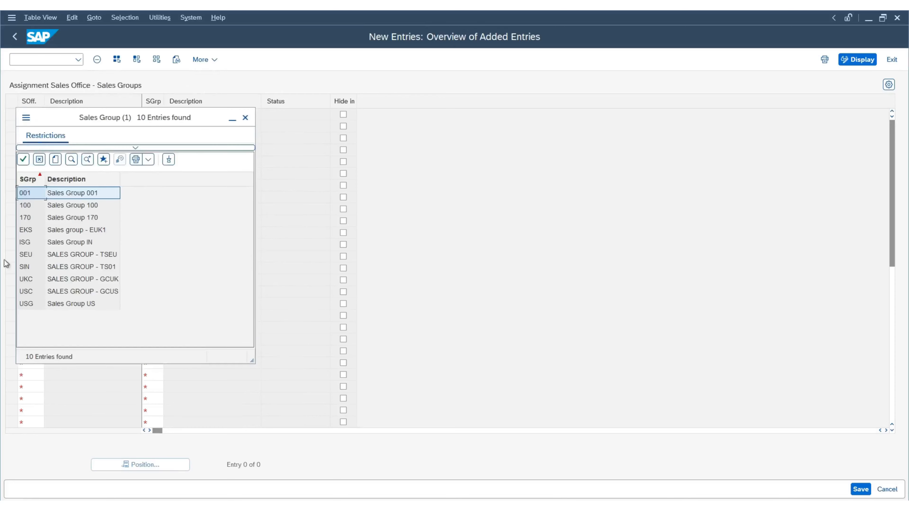
double_click(56, 245)
click(159, 162)
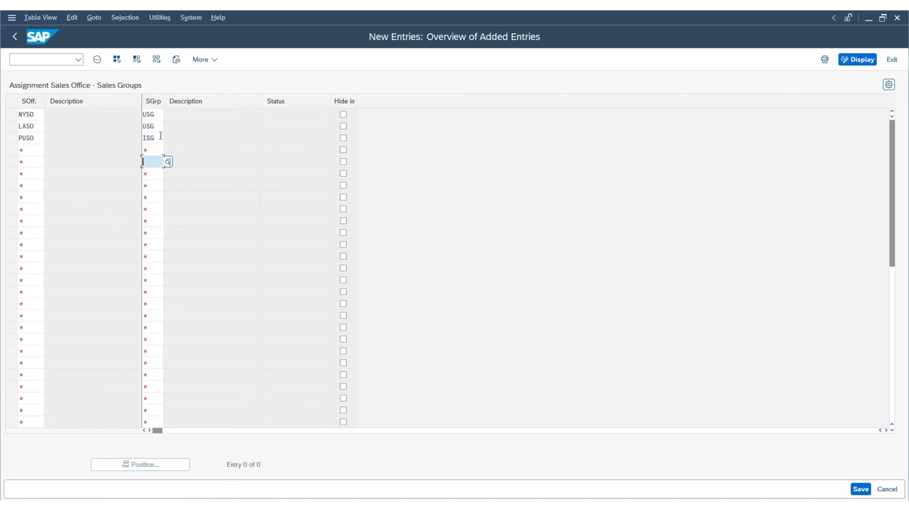
key(Return)
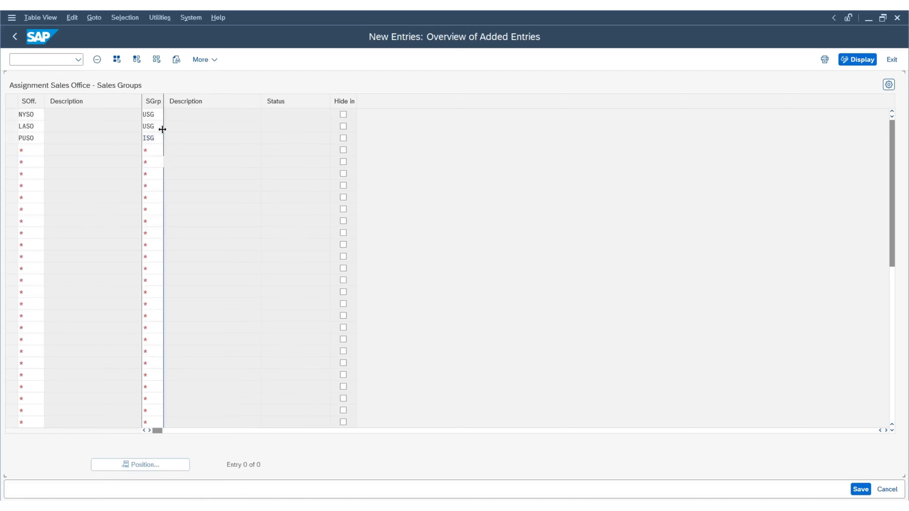
click(145, 153)
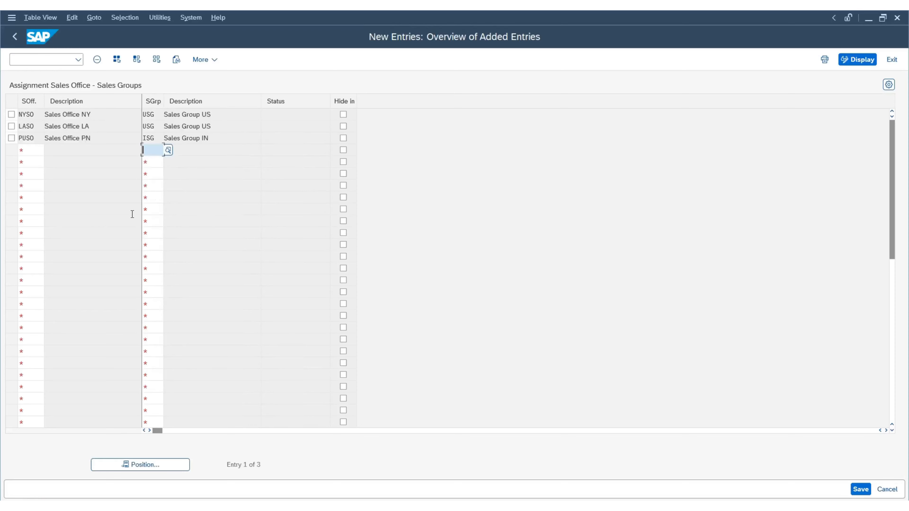
Save the sales group assignments to the SAP TRAINING customizing request and return to the implementation guide
click(860, 489)
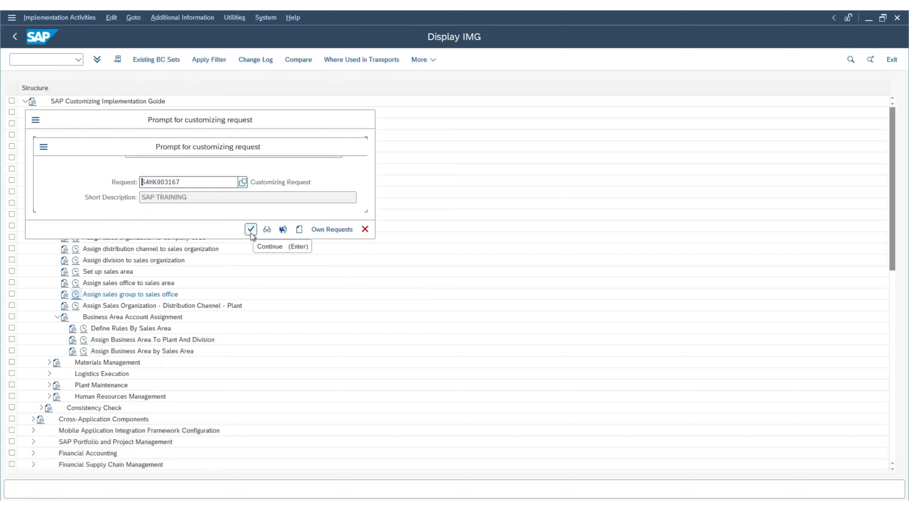
click(250, 229)
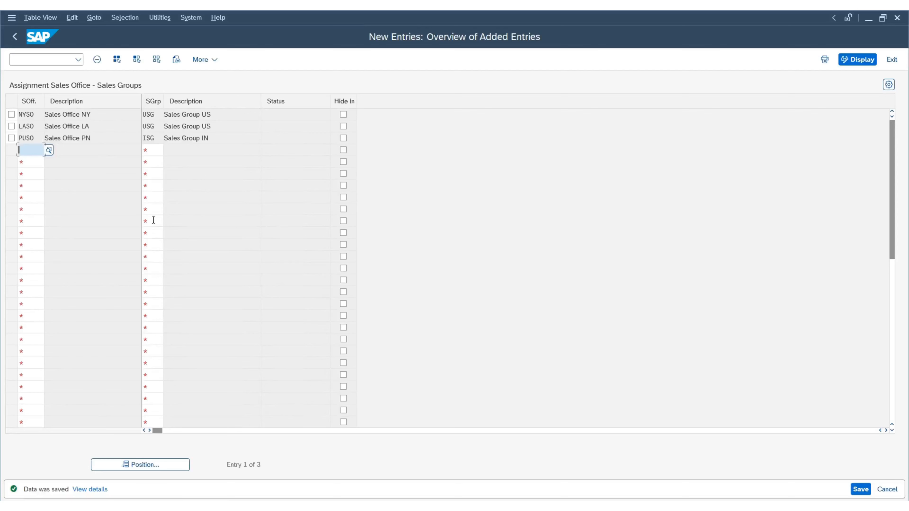
click(19, 39)
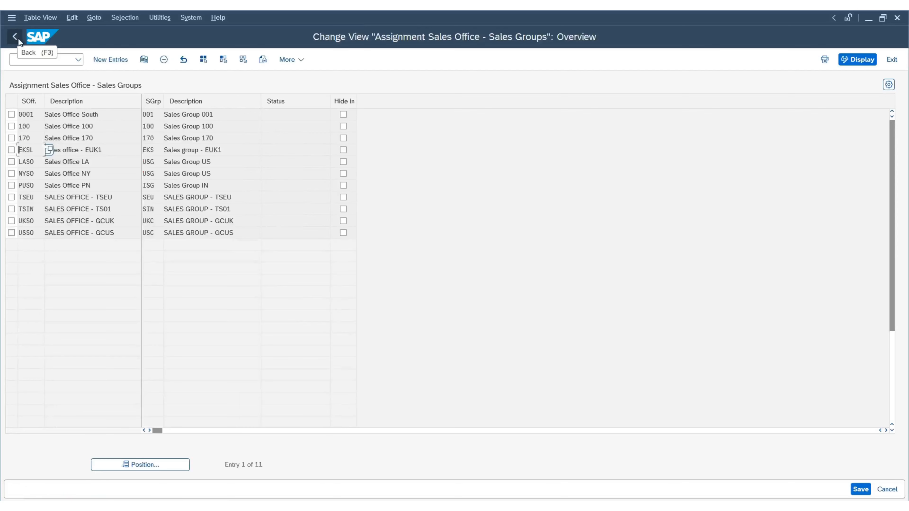
click(19, 39)
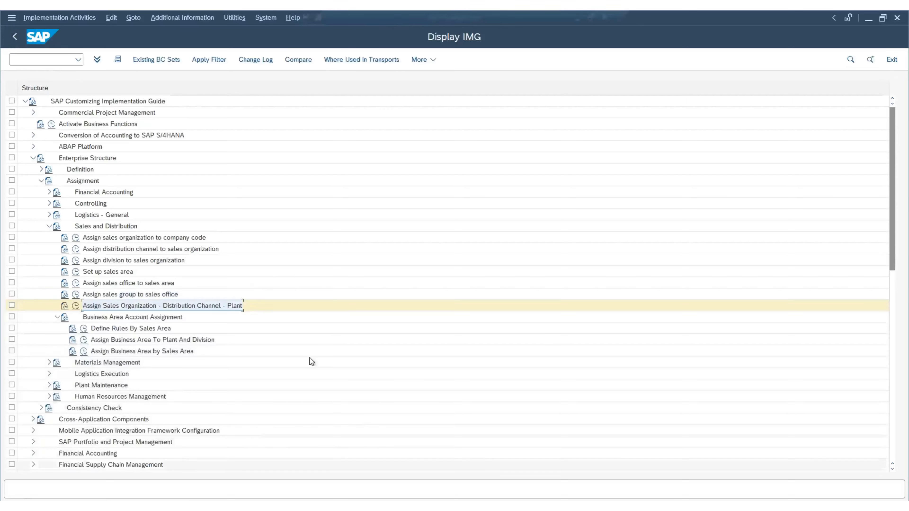
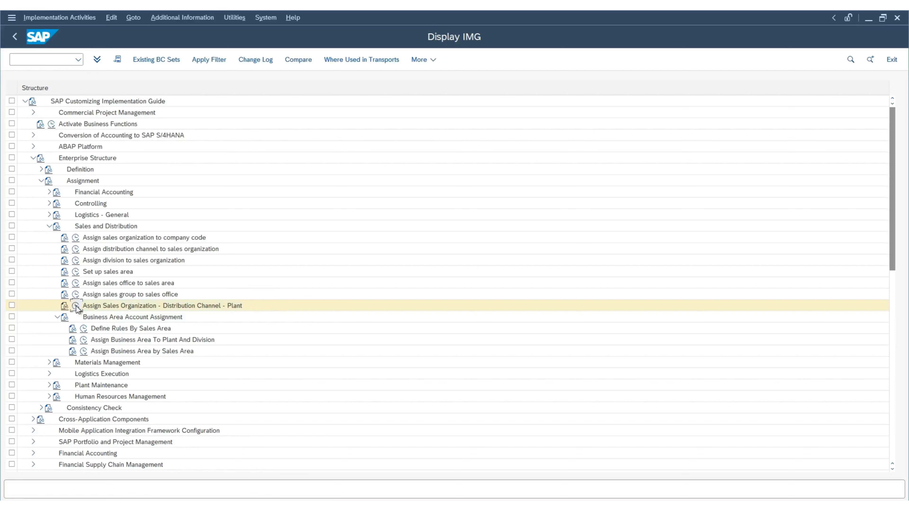
Create new entries for the sales organization, distribution channel and plant assignment, with sales organization NY01 in the first row
click(76, 306)
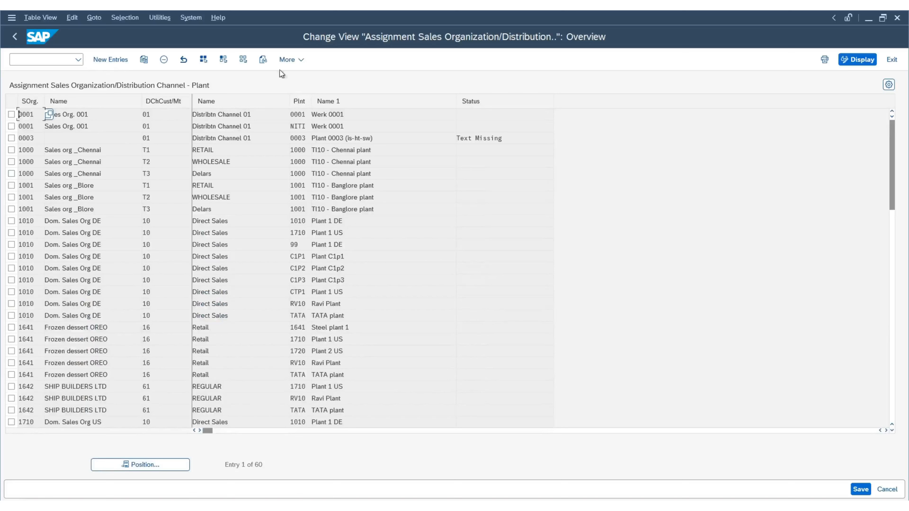
click(109, 60)
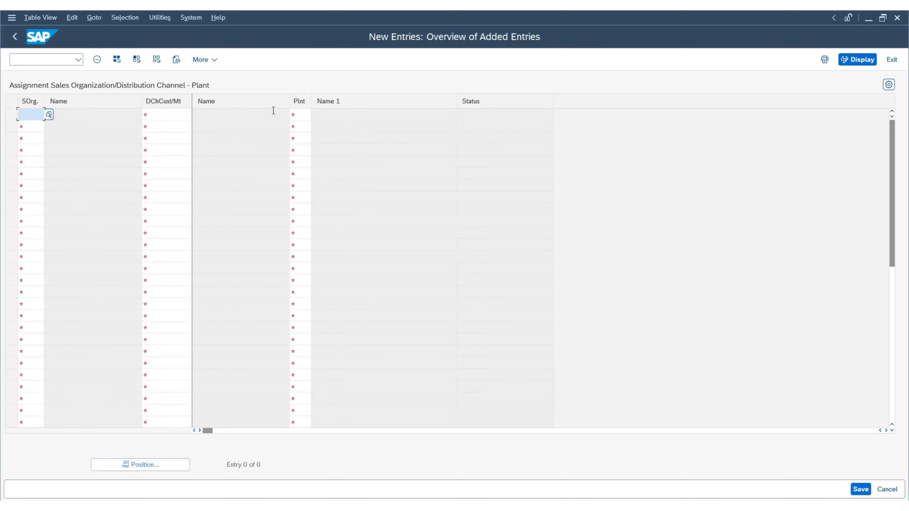
click(49, 115)
scroll(71, 264, down, 4)
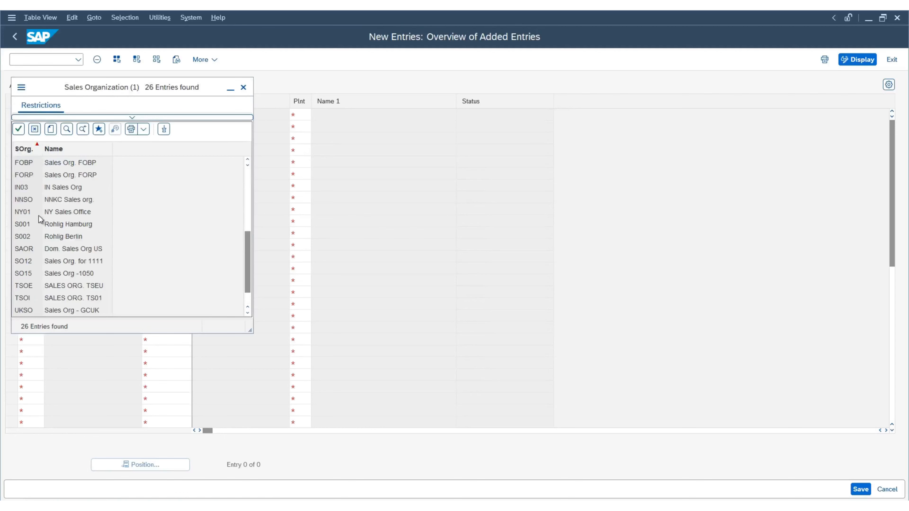
double_click(23, 211)
key(ctrl+c)
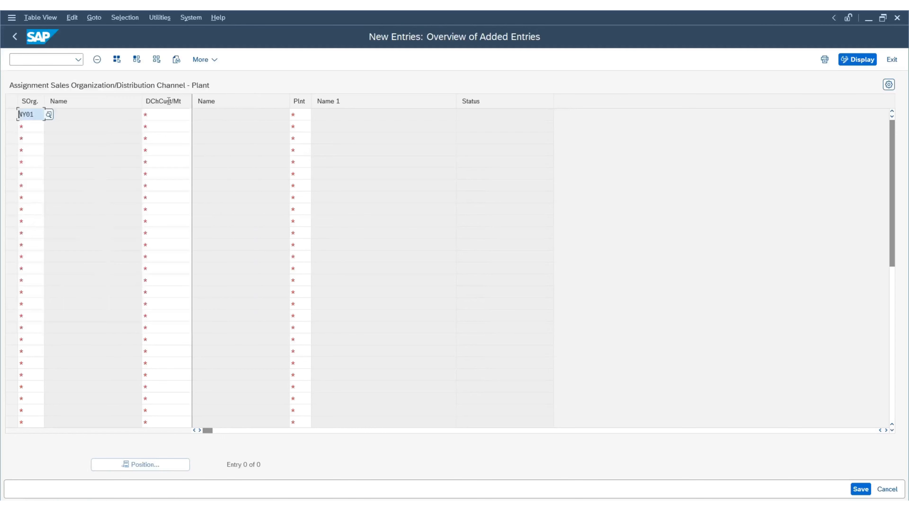
Set the first row's distribution channel to L1 and its plant to NY01
click(168, 113)
click(195, 116)
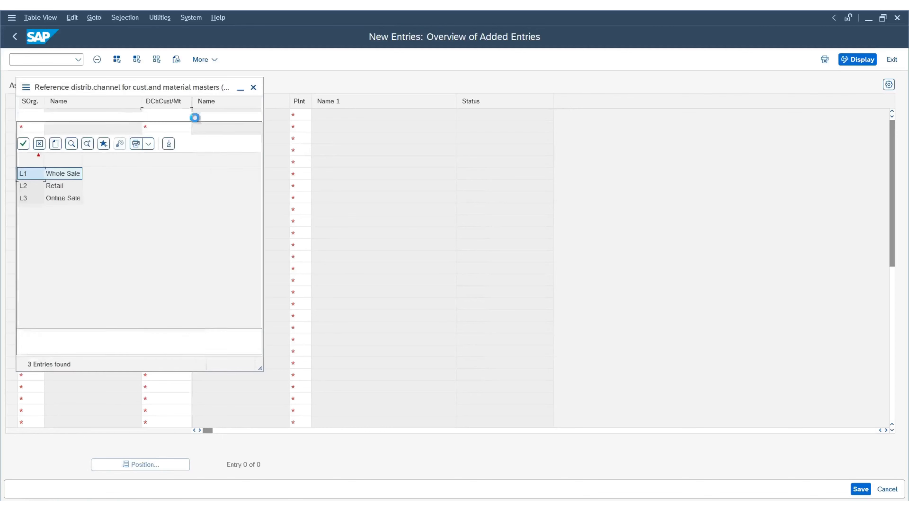
double_click(66, 178)
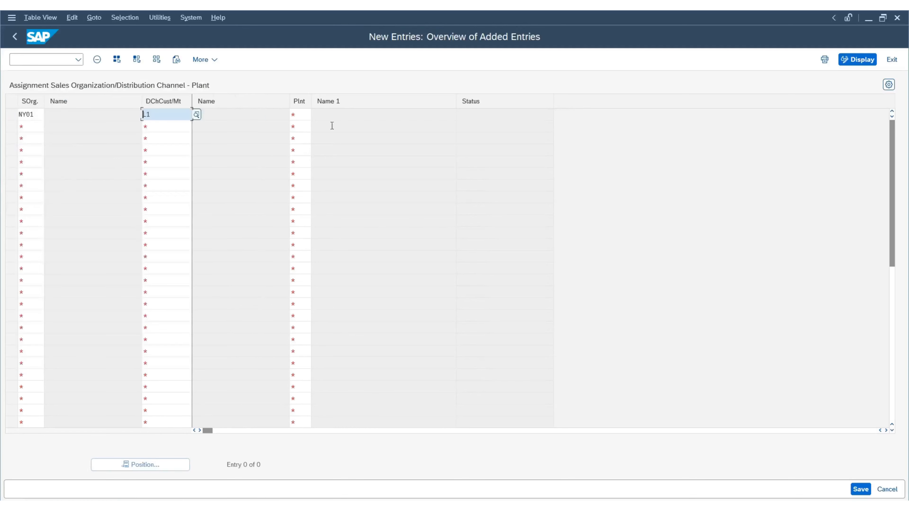
click(295, 114)
click(316, 116)
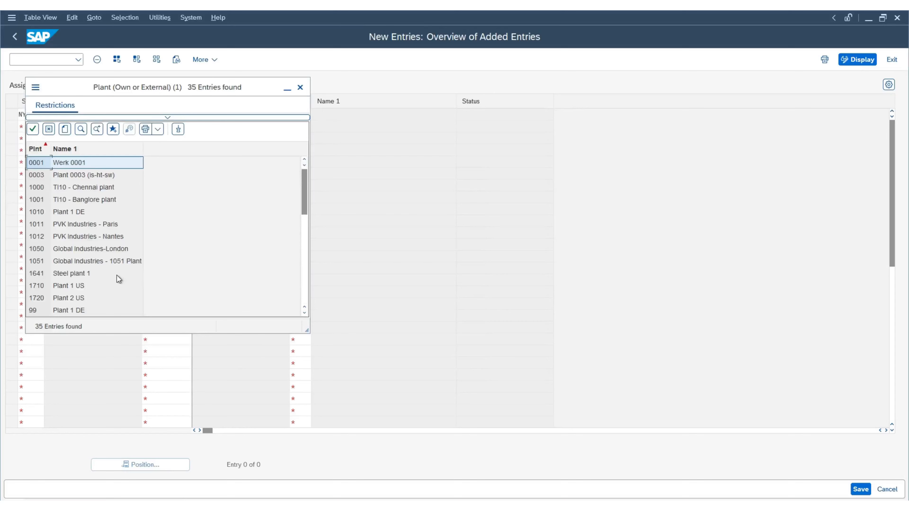
scroll(119, 274, down, 4)
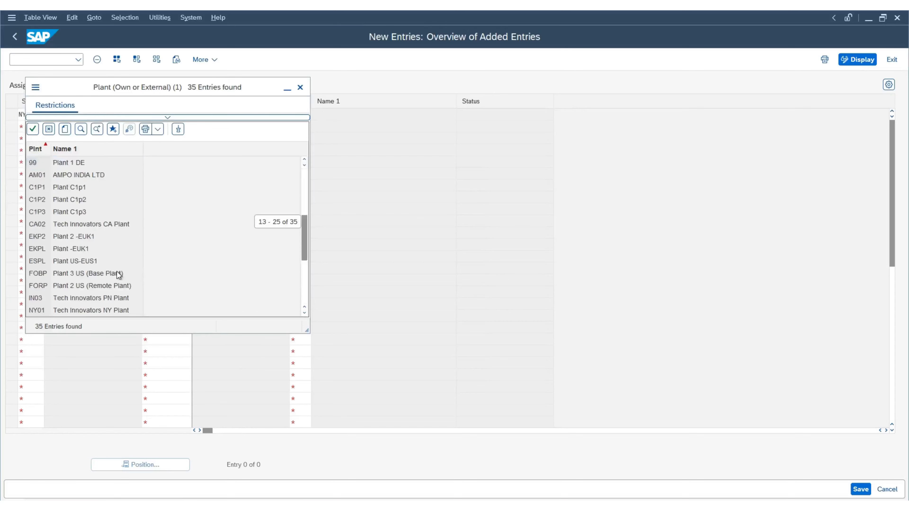
double_click(79, 310)
Fill the second row with sales organization NY01, distribution channel L2 and plant NY01
click(39, 113)
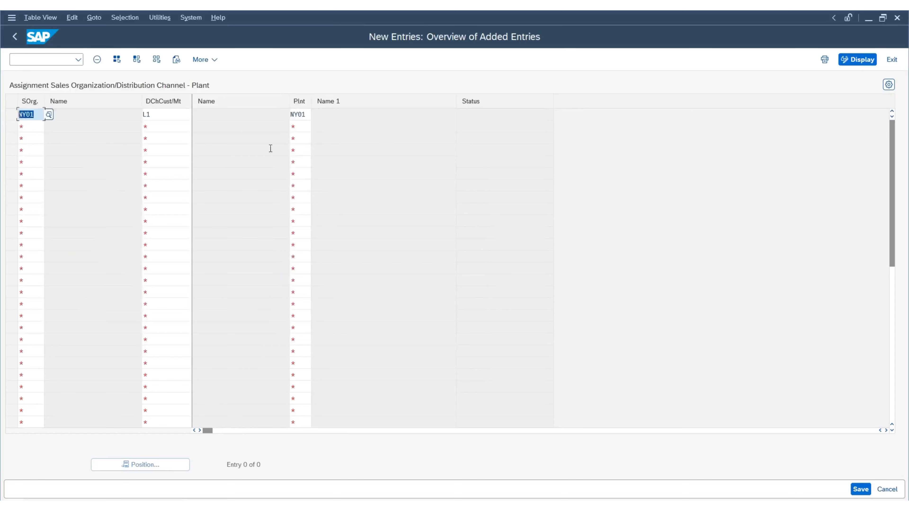
key(Down)
key(ctrl+v)
key(Tab)
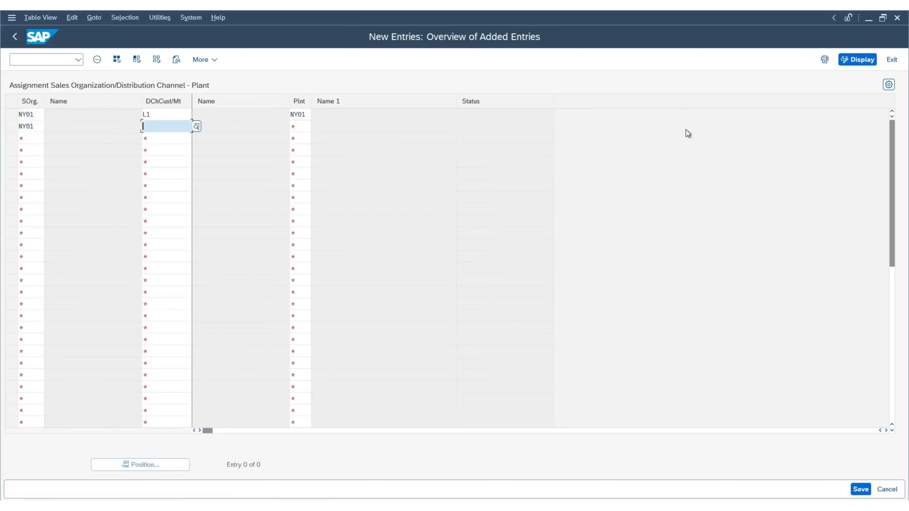
click(196, 126)
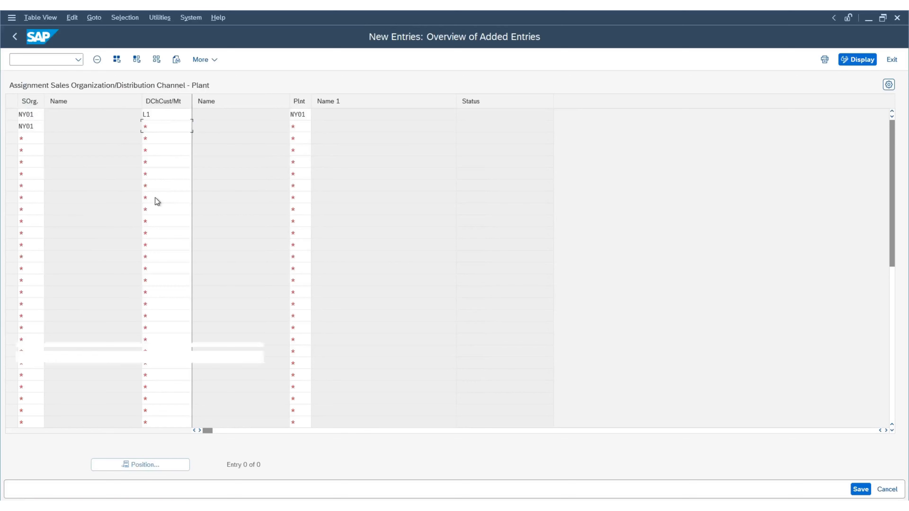
double_click(46, 202)
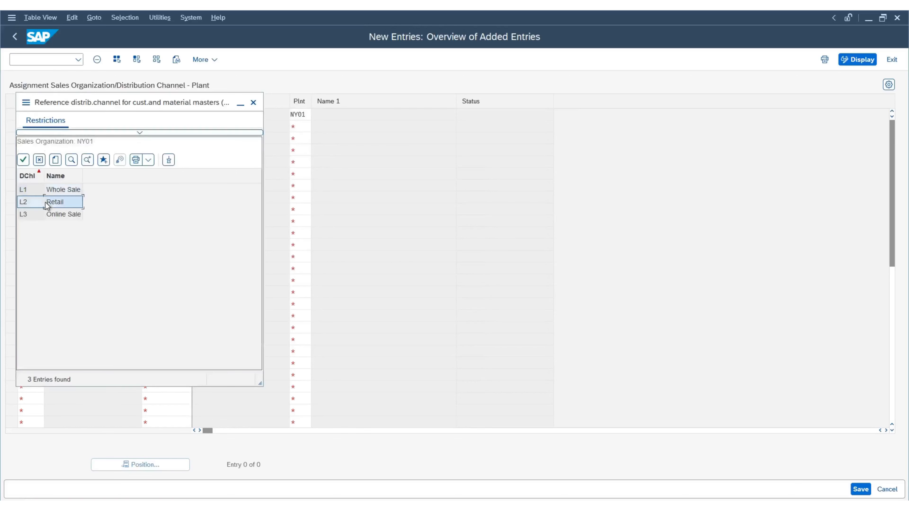
click(306, 117)
key(Down)
key(ctrl+v)
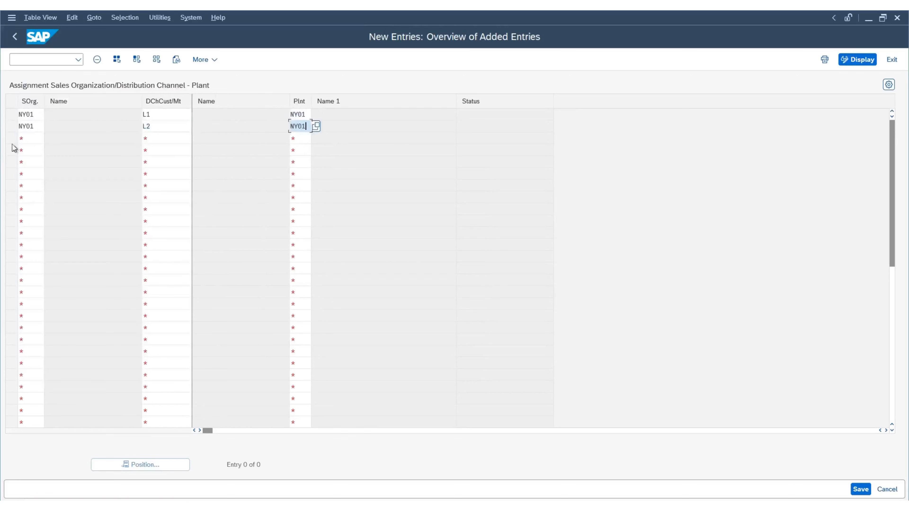
Enter sales organization NY01 and distribution channel L3 in the third row
drag(38, 129, 8, 127)
key(ctrl+c)
click(37, 140)
key(ctrl+v)
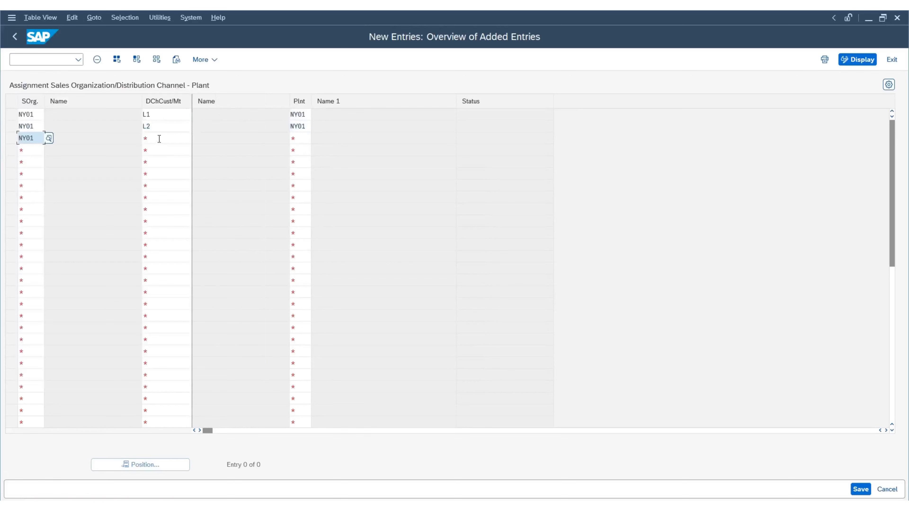
click(159, 139)
click(195, 138)
click(58, 231)
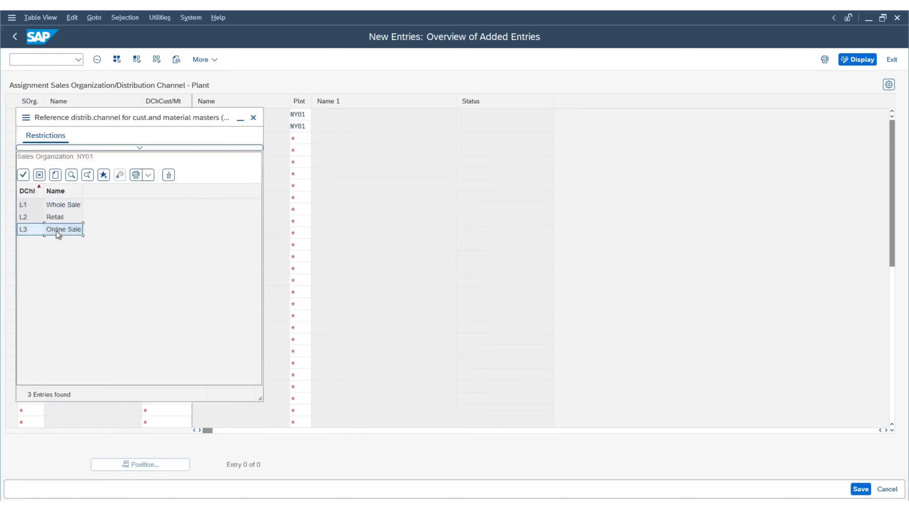
double_click(57, 231)
Copy plant NY01 into the third row and validate the NY01 entries
drag(307, 127, 233, 129)
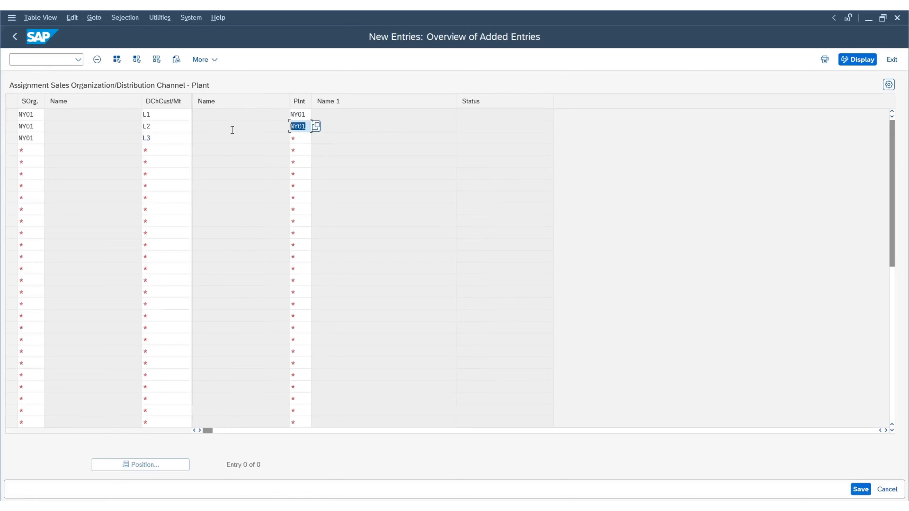
key(ctrl+c)
click(294, 141)
key(ctrl+v)
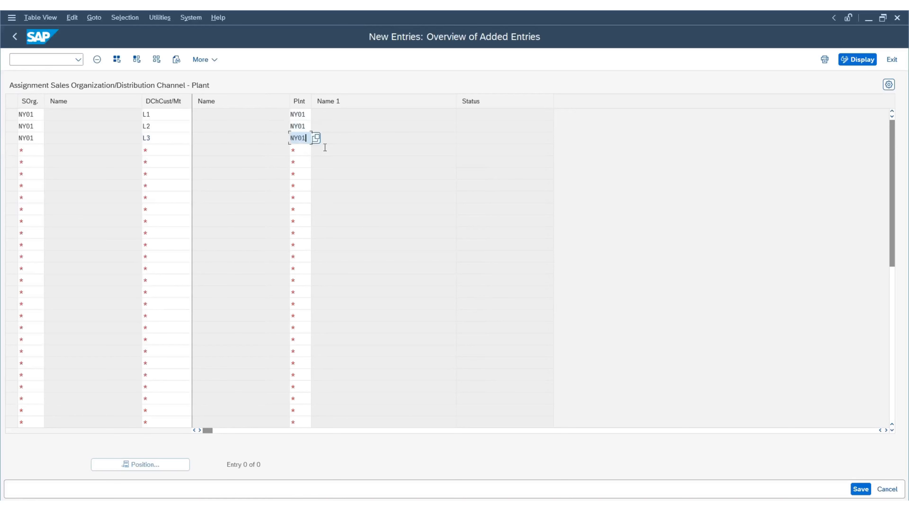
key(Return)
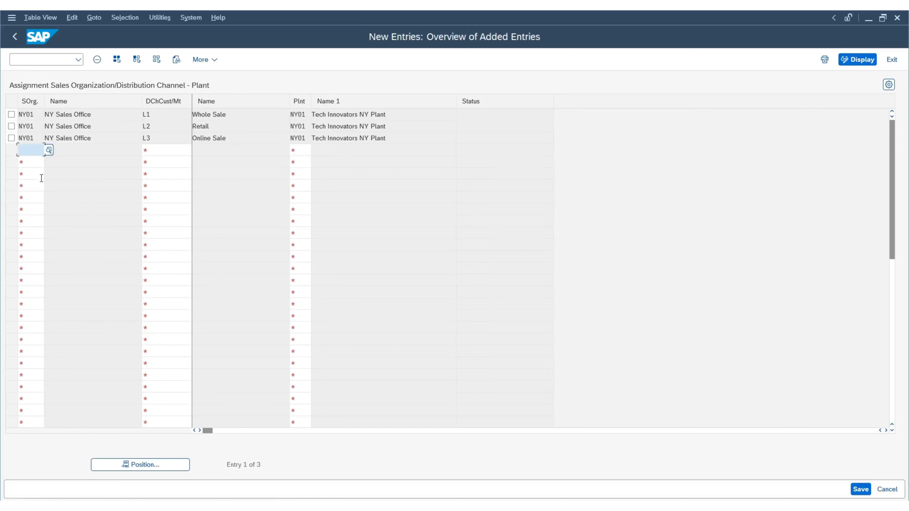
Add three CA02 sales organization rows with distribution channels L1, L2 and L3, and assign plant CA02 to the L1 row
key(ctrl+v)
click(302, 150)
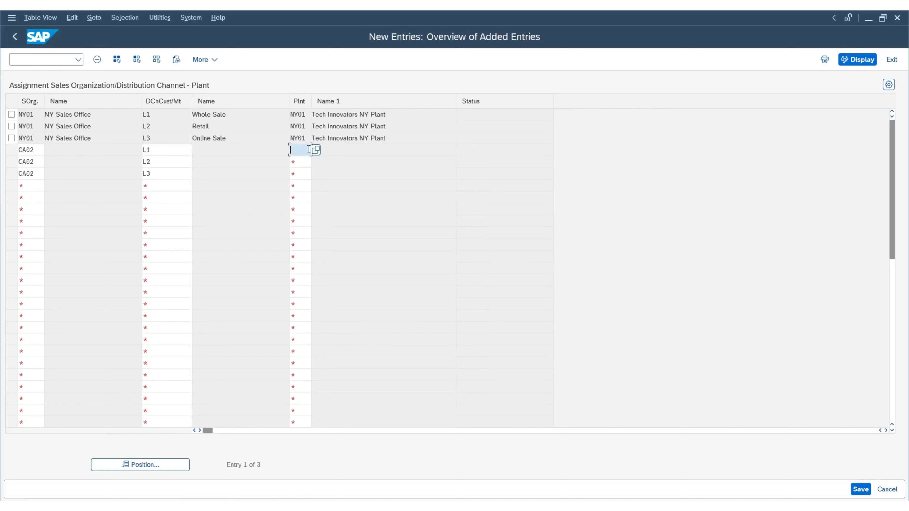
click(316, 151)
scroll(83, 312, down, 3)
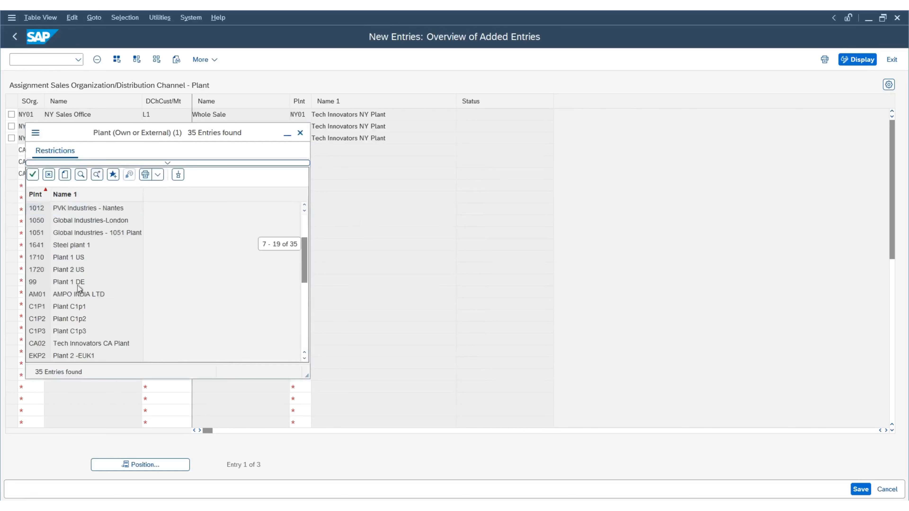
double_click(43, 309)
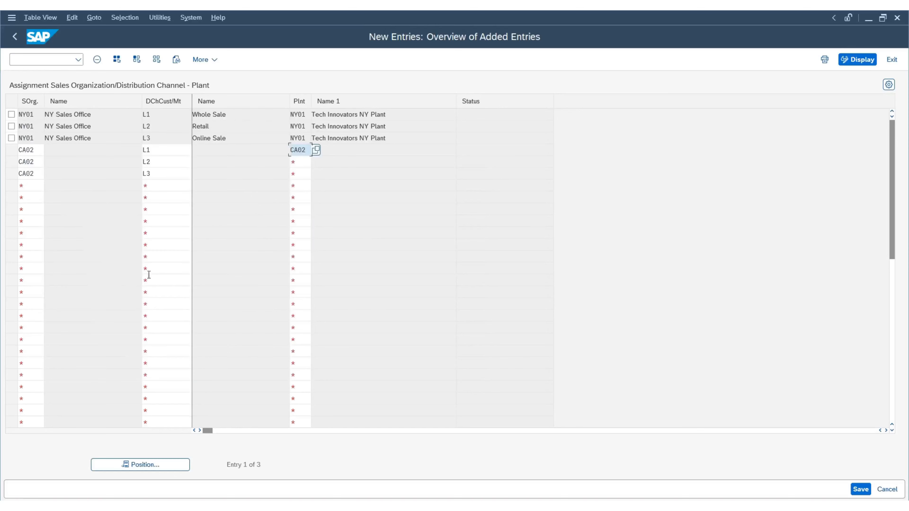
Copy plant CA02 into the L2 and L3 rows of sales organization CA02 and validate the entries
key(ctrl+c)
click(303, 162)
key(ctrl+v)
click(301, 174)
key(ctrl+v)
key(Return)
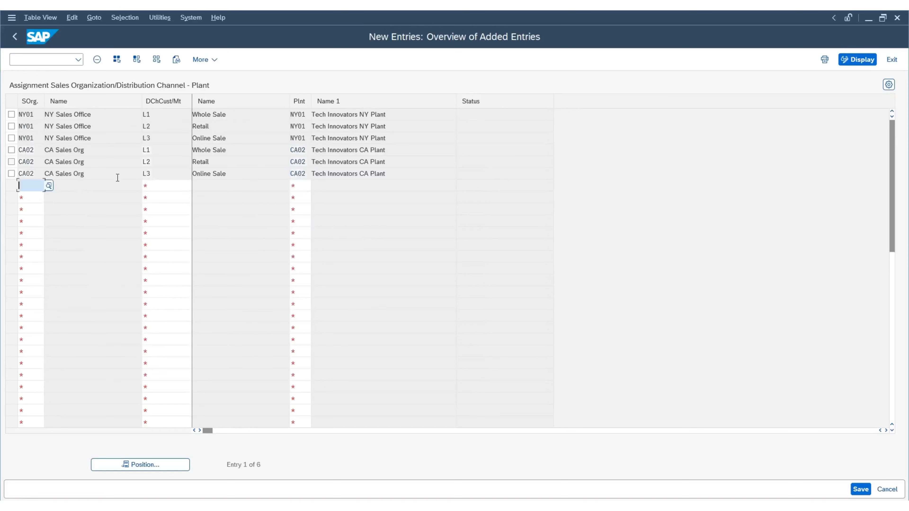
Choose IN03 (IN Sales Org) as the sales organization in the first empty row below the CA02 entries
key(F4)
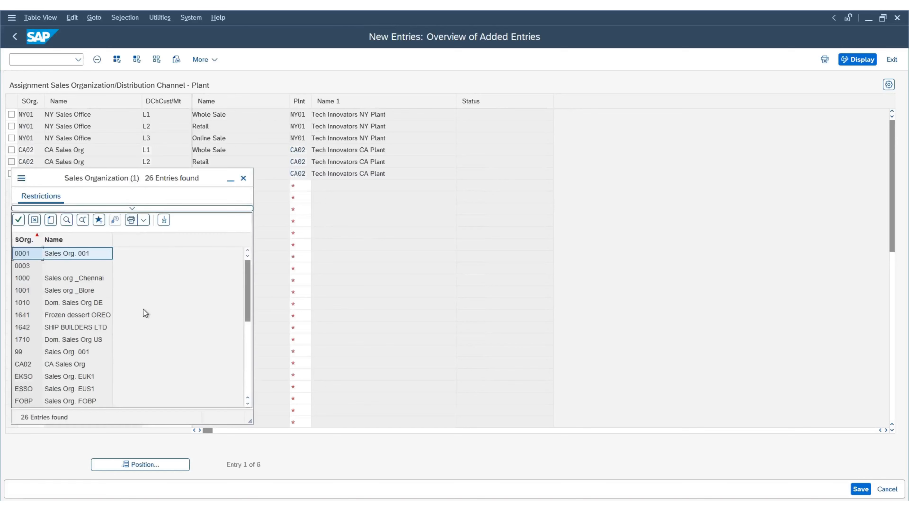
scroll(106, 325, down, 2)
scroll(106, 325, down, 2)
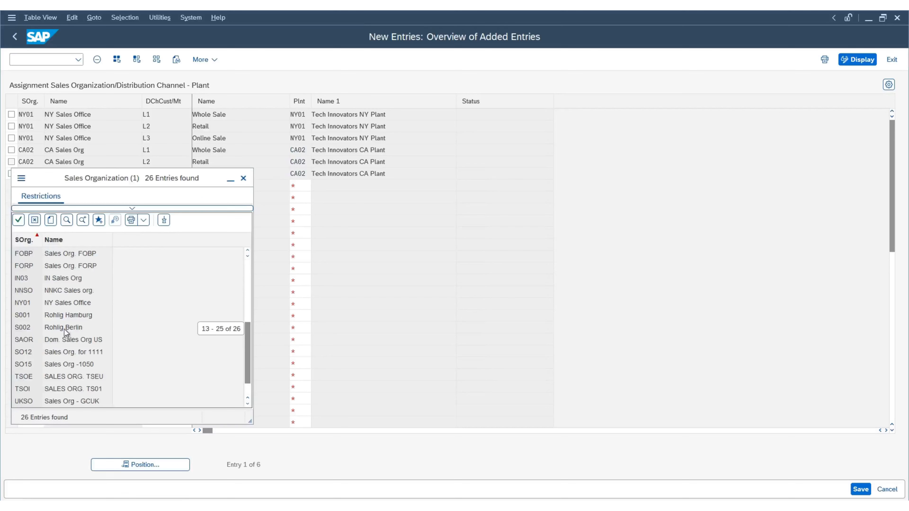
scroll(68, 386, down, 1)
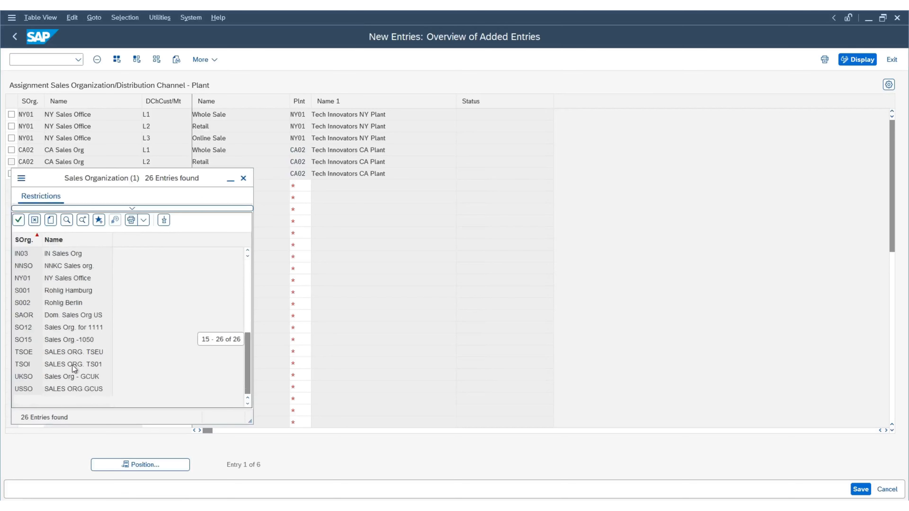
scroll(75, 364, up, 4)
double_click(43, 331)
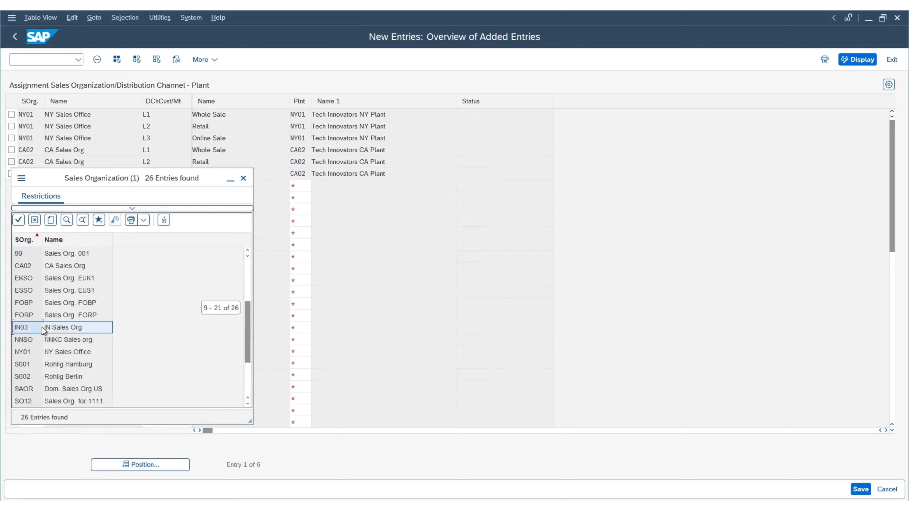
Copy sales organization IN03 into the two rows below it
click(31, 199)
text(CA02)
click(29, 208)
key(ctrl+v)
drag(36, 187, 4, 206)
key(ctrl+c)
key(ctrl+v)
key(ctrl+v)
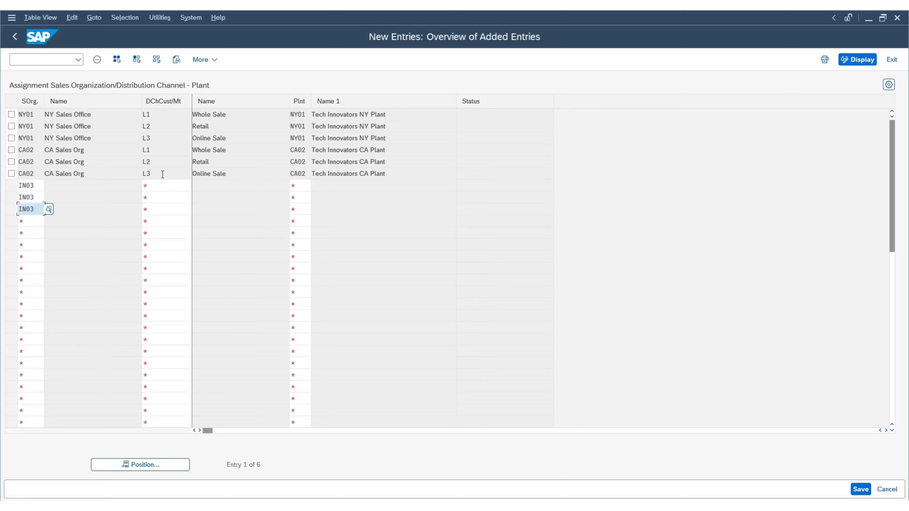
Copy distribution channels L1, L2 and L3 from the CA02 rows into the three IN03 rows
click(161, 166)
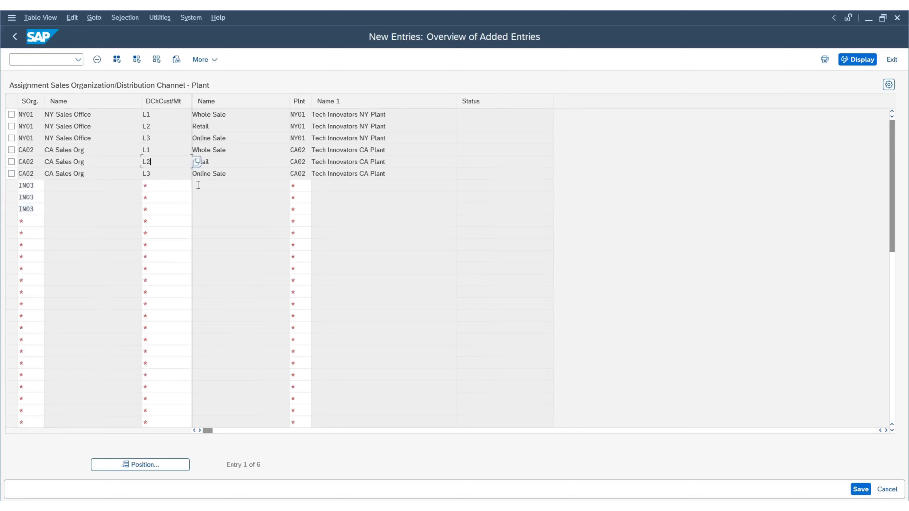
key(ctrl+y)
drag(156, 150, 216, 174)
key(ctrl+c)
click(179, 188)
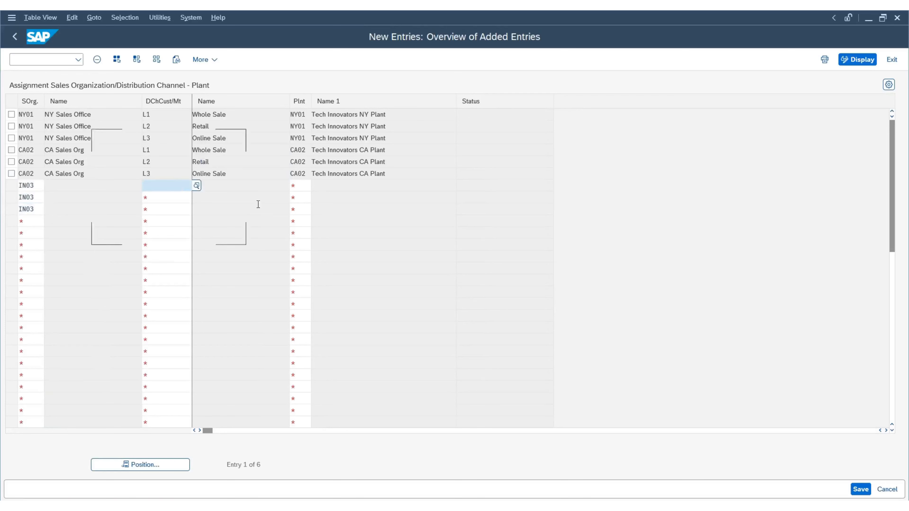
key(ctrl+v)
Assign plant IN03 (Tech Innovators PN Plant) to the IN03 row with distribution channel L1
click(300, 188)
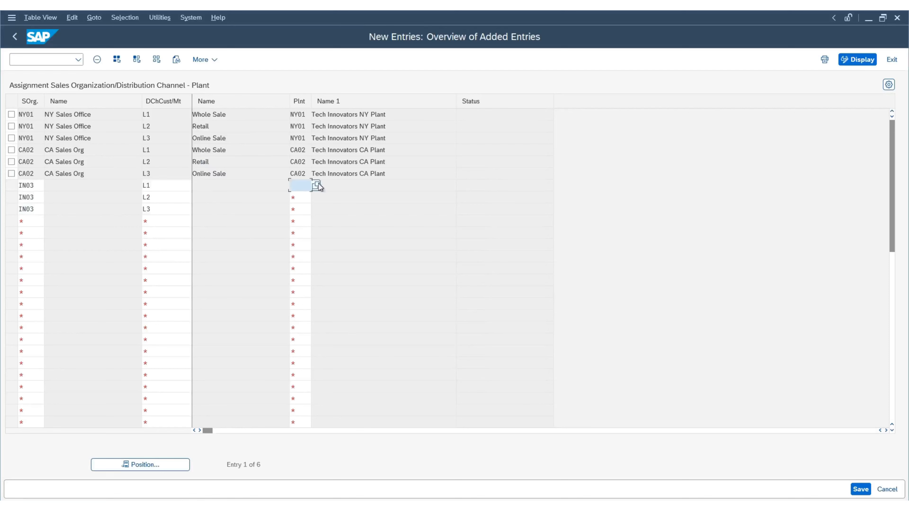
click(317, 186)
scroll(115, 293, down, 2)
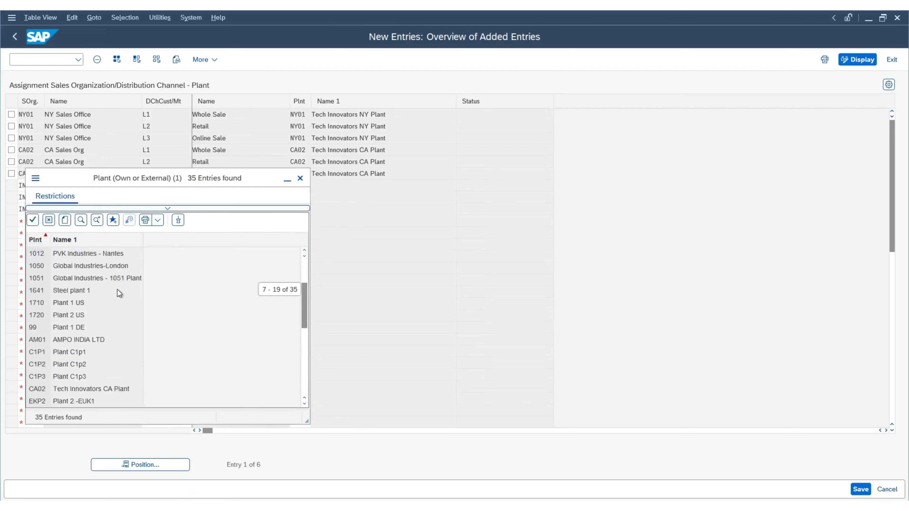
scroll(115, 346, down, 2)
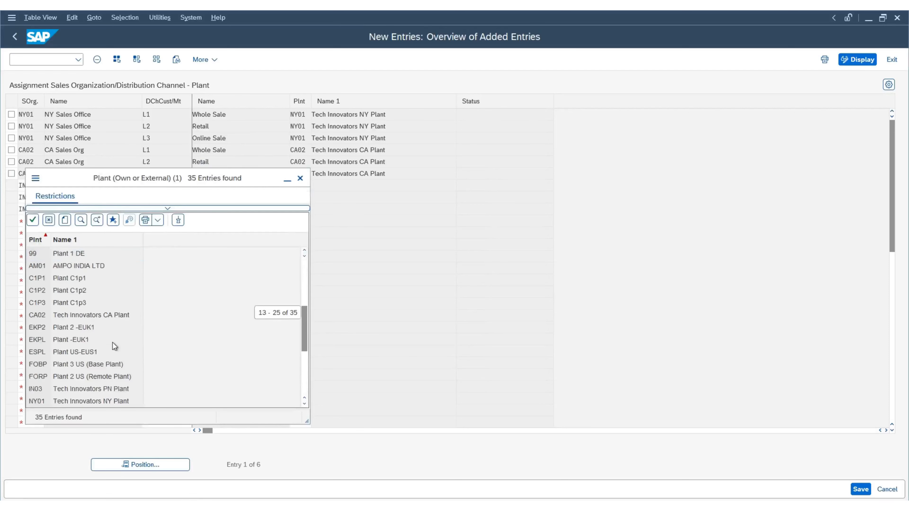
click(89, 389)
key(ctrl+c)
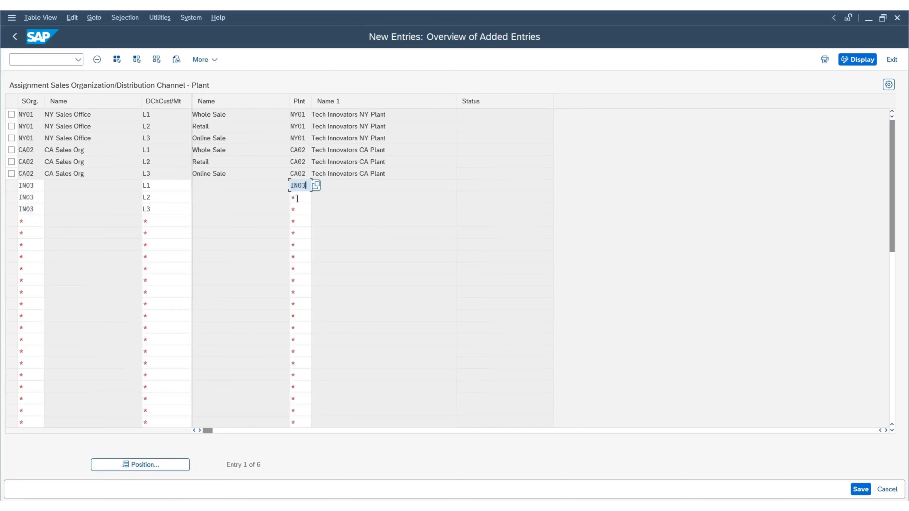
Copy plant IN03 into the L2 and L3 rows of sales organization IN03 and validate the entries
click(306, 198)
key(ctrl+v)
click(307, 211)
key(ctrl+v)
key(Return)
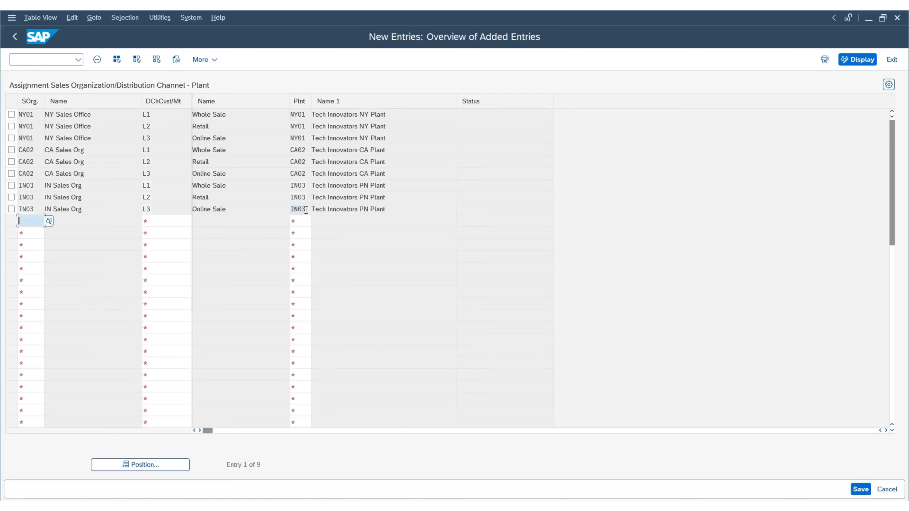
Save the plant assignments to the SAP TRAINING customizing request, return to the implementation guide and collapse Business Area Account Assignment
click(309, 236)
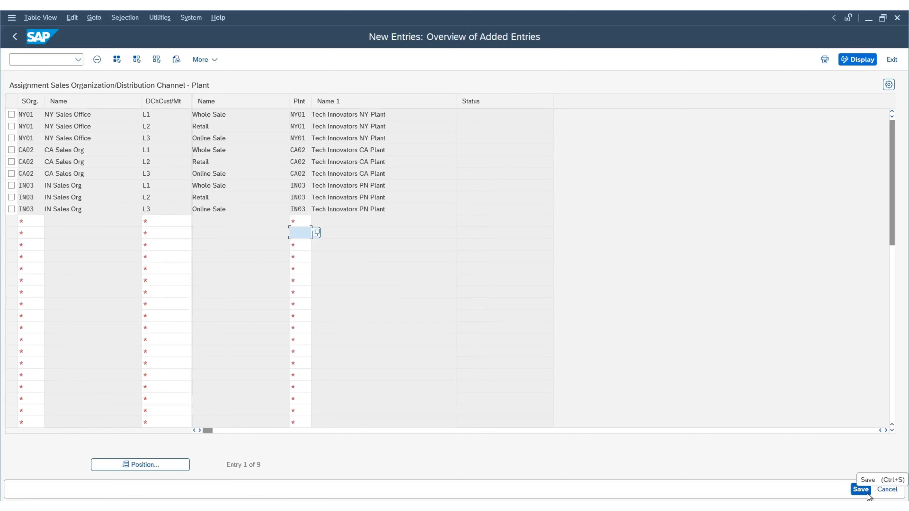
click(860, 489)
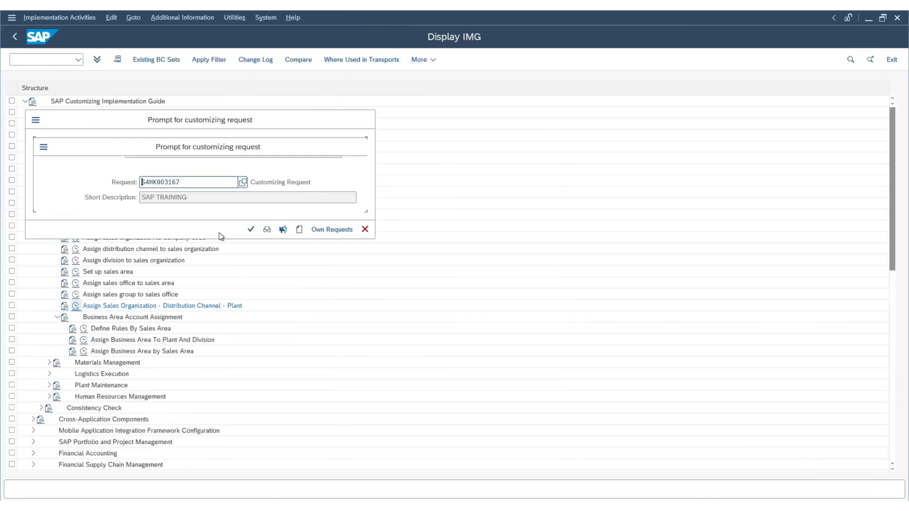
click(252, 229)
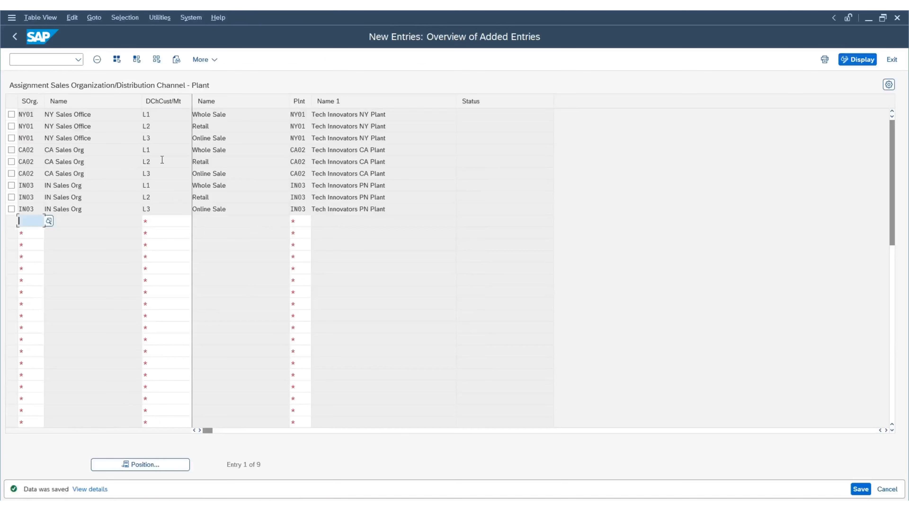
click(15, 37)
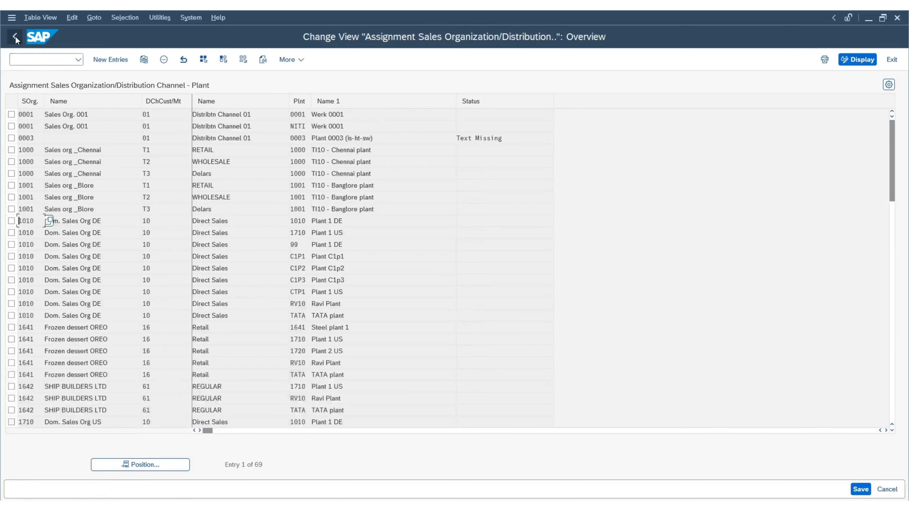
click(15, 37)
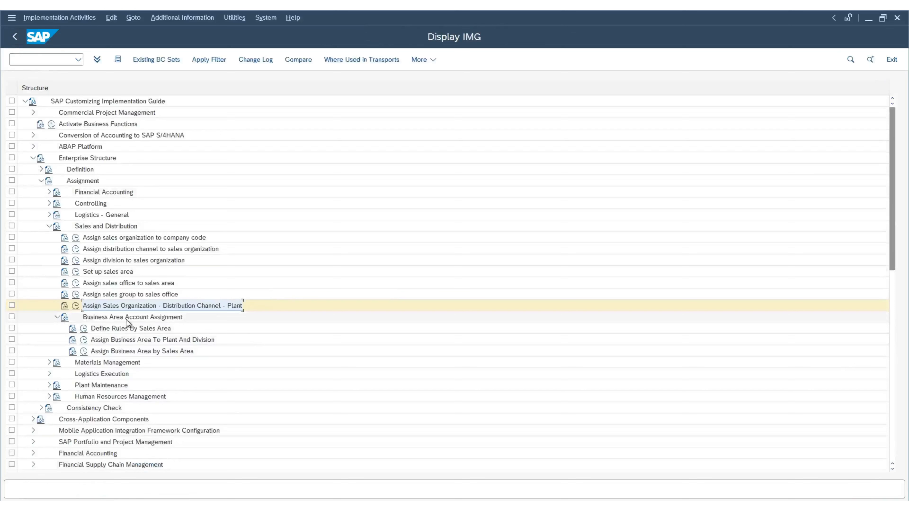
click(57, 317)
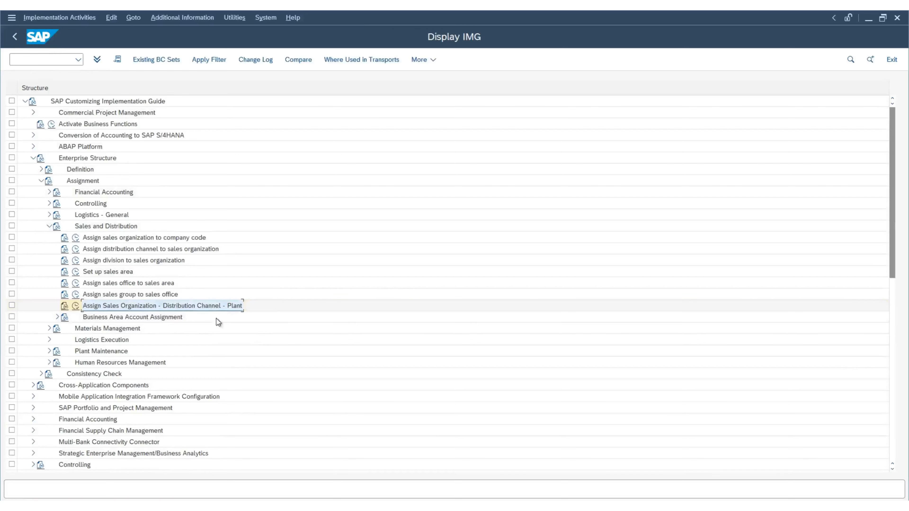
Open a new SAP session and start transaction VA01 for creating sales documents
click(268, 22)
click(268, 30)
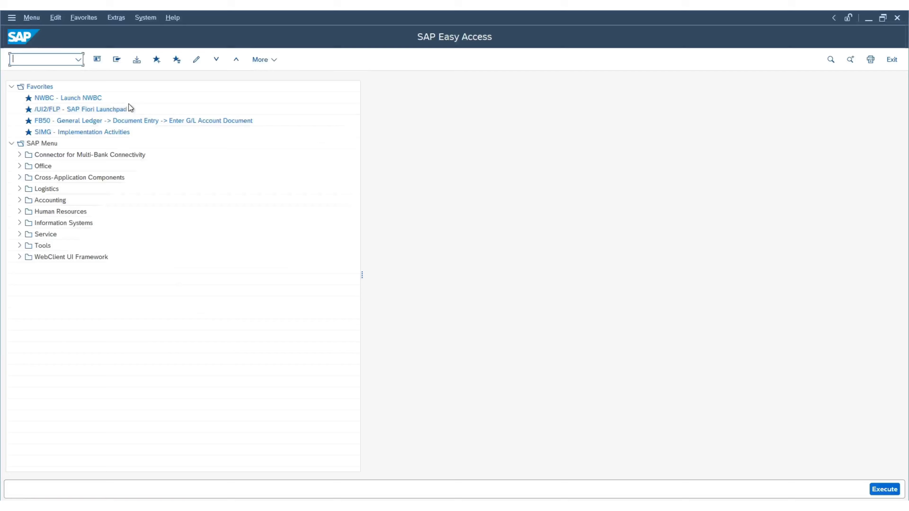
text(VA01)
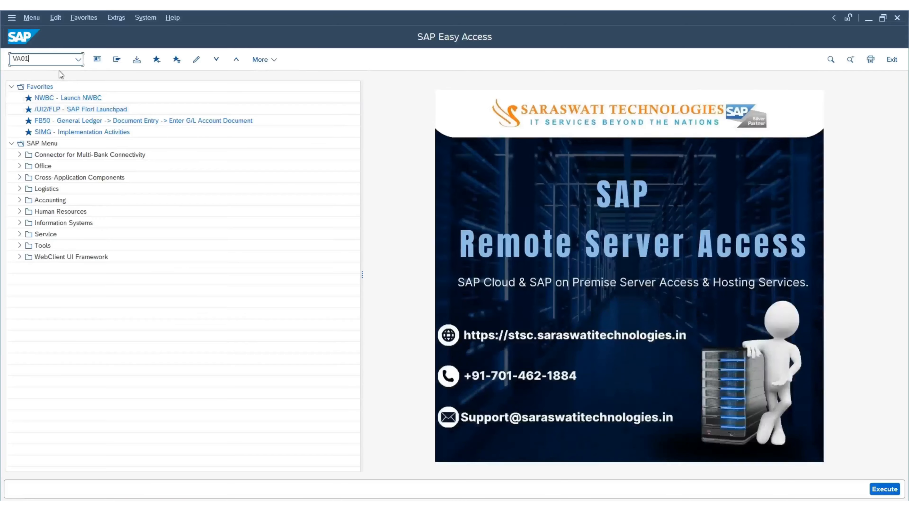
key(Return)
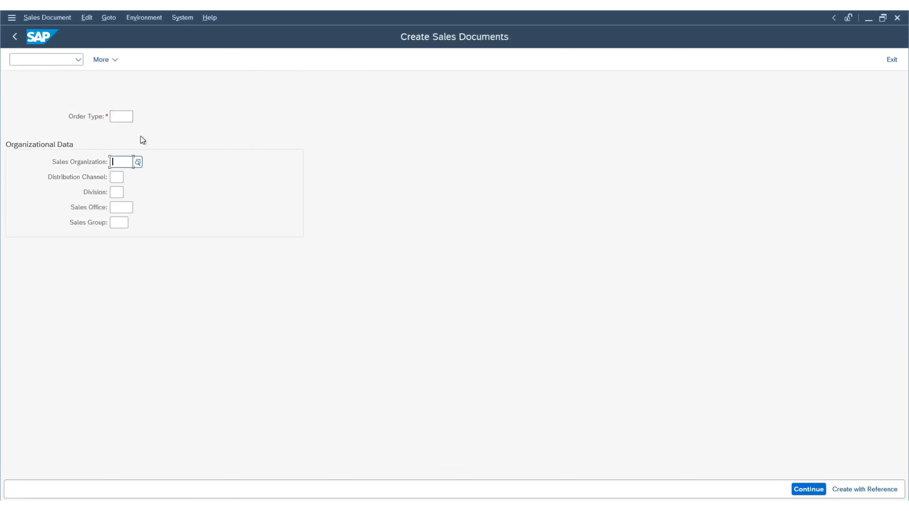
Browse the available order types in the sales document type list and close it without choosing one
click(138, 117)
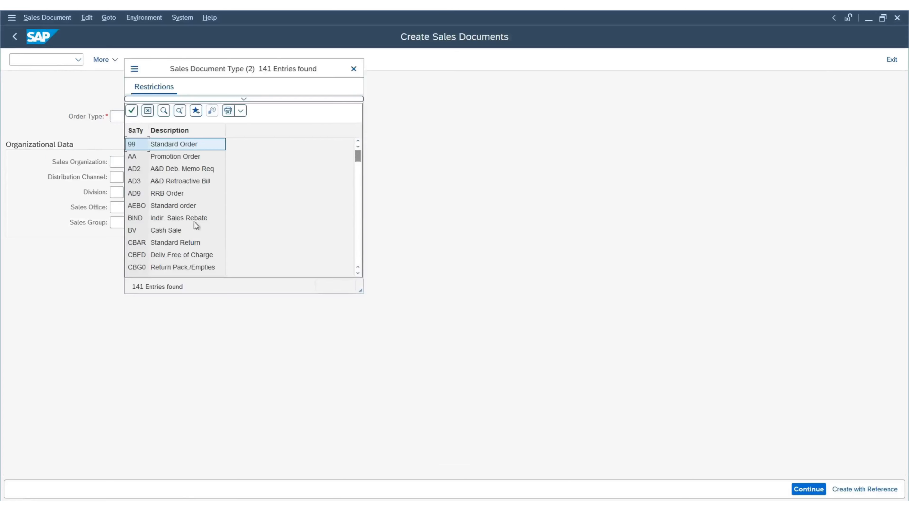
scroll(223, 218, down, 3)
scroll(223, 218, down, 3)
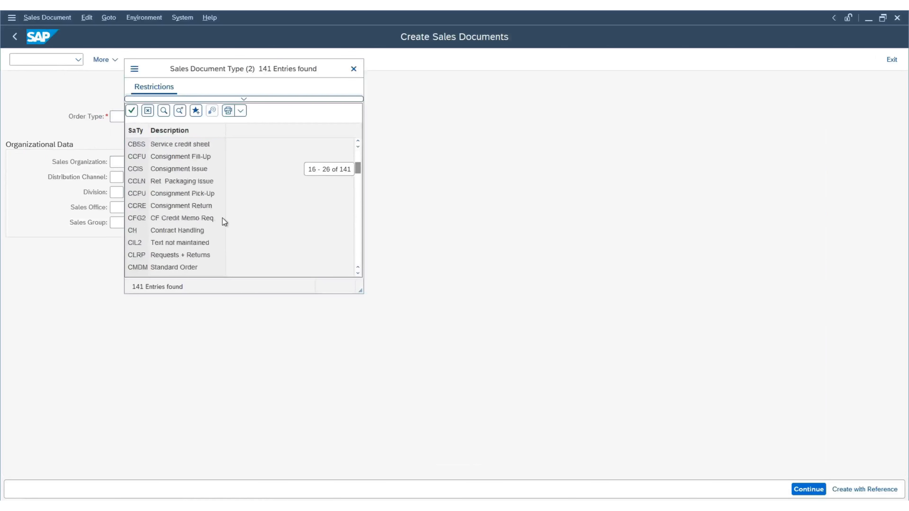
scroll(195, 241, down, 2)
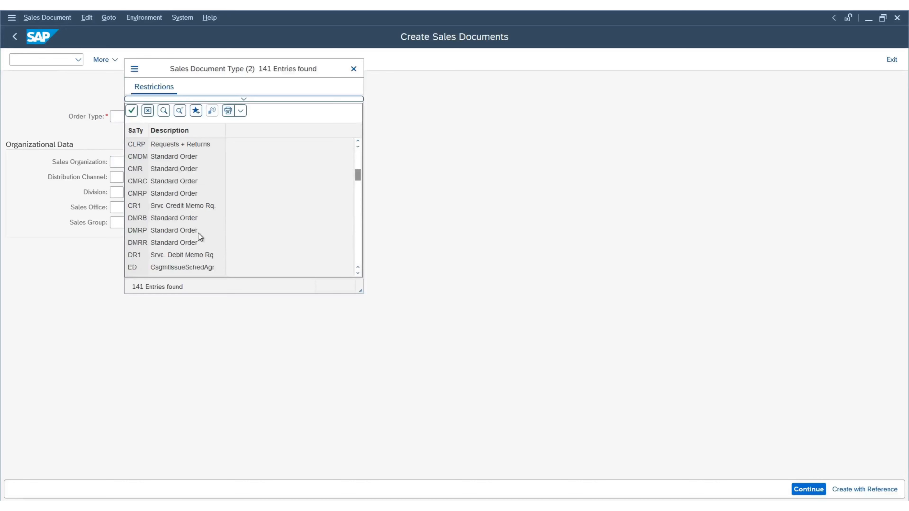
scroll(199, 233, down, 5)
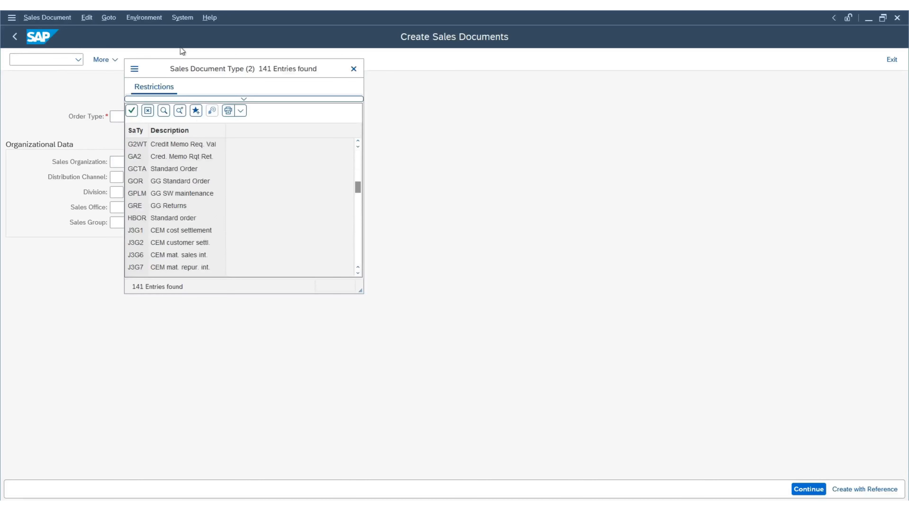
drag(190, 68, 245, 63)
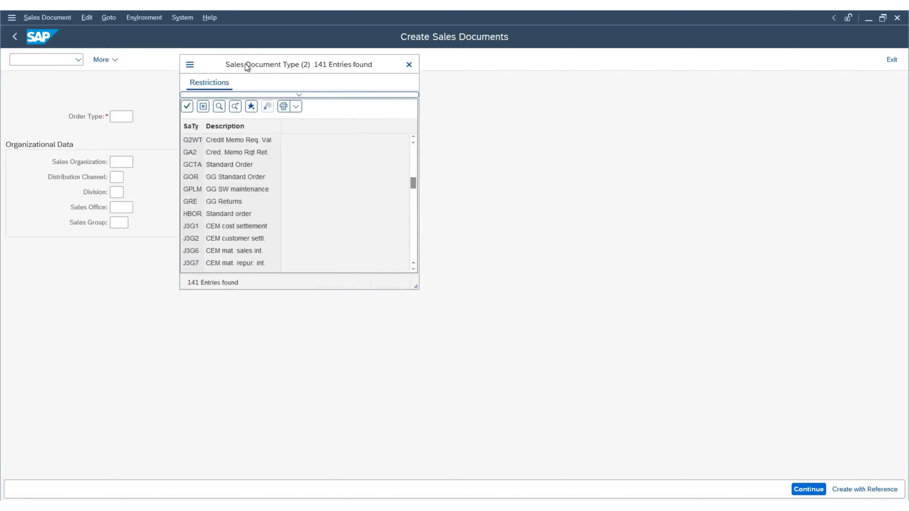
click(409, 65)
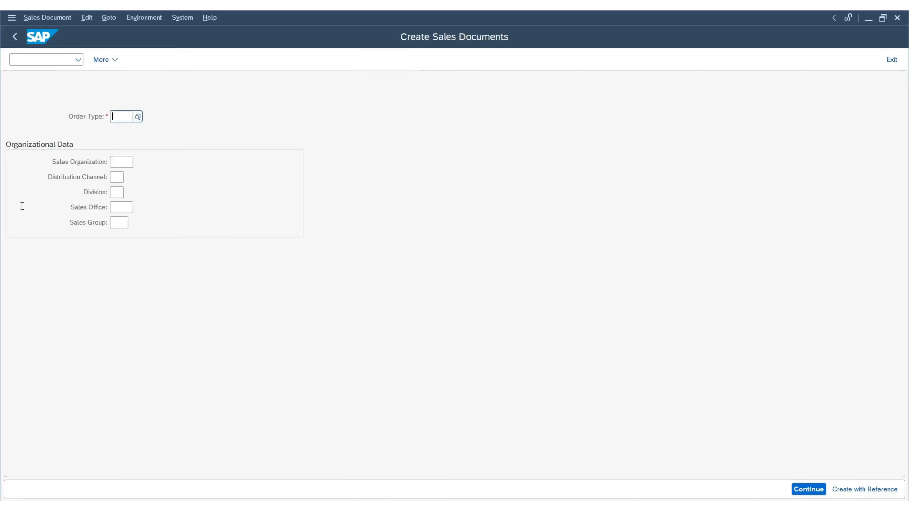
Choose sales organization NY01 and distribution channel L1 (Whole Sale) for the new sales document
click(118, 162)
click(137, 162)
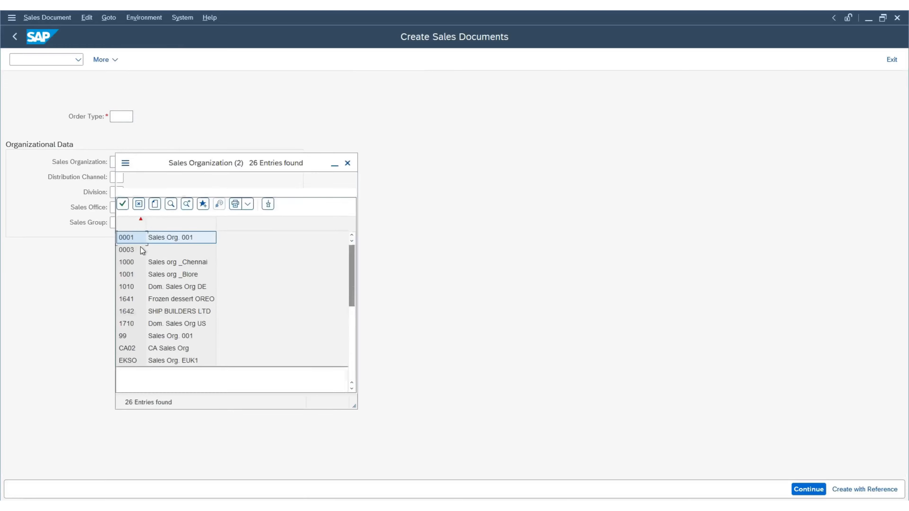
scroll(171, 335, down, 2)
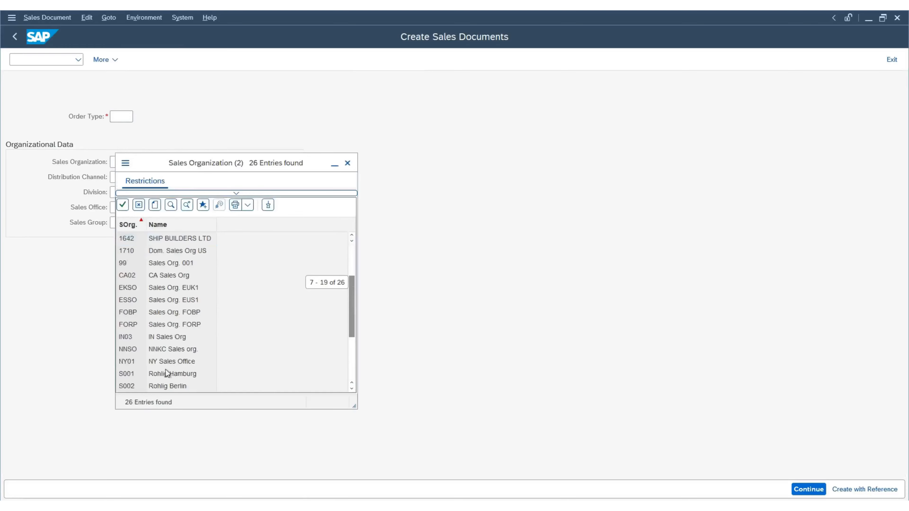
double_click(164, 365)
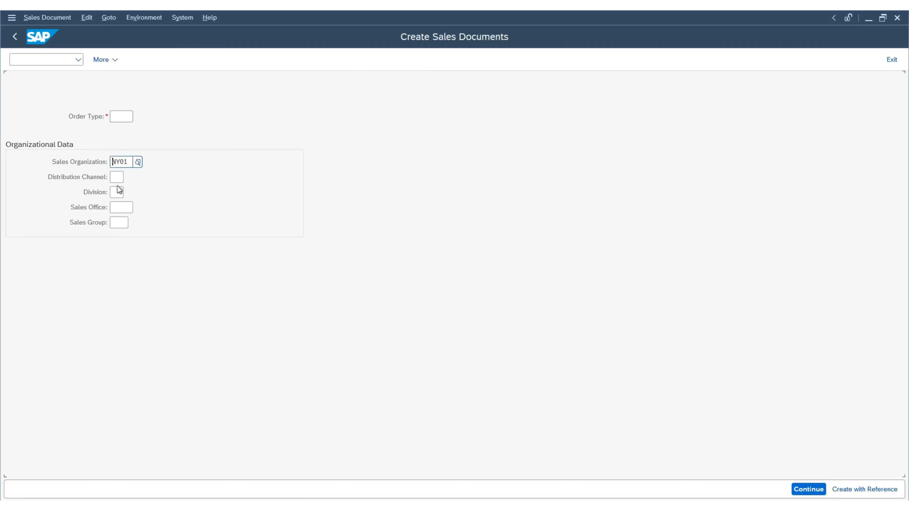
click(117, 177)
click(127, 177)
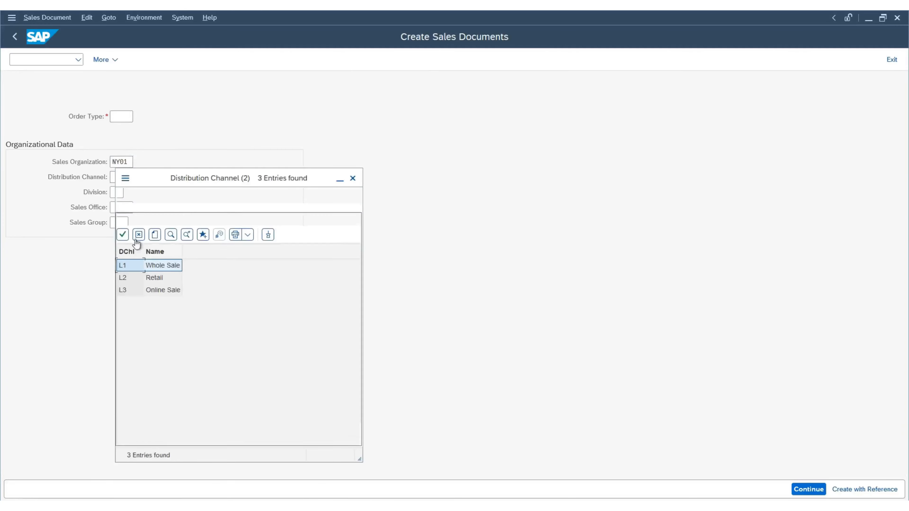
double_click(163, 266)
Complete the sales document's organizational data with division D1, sales office NYSO and sales group USG
click(118, 192)
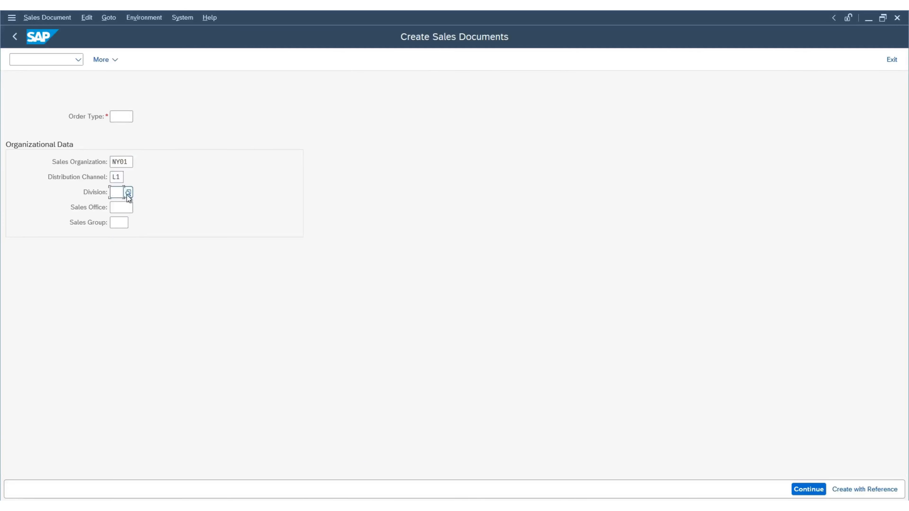
key(F4)
double_click(154, 272)
click(132, 207)
key(F4)
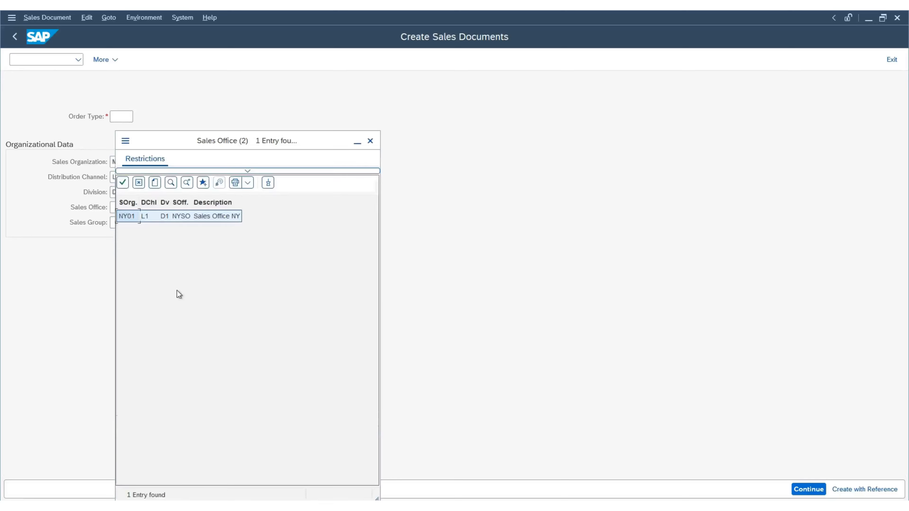
double_click(170, 215)
click(127, 222)
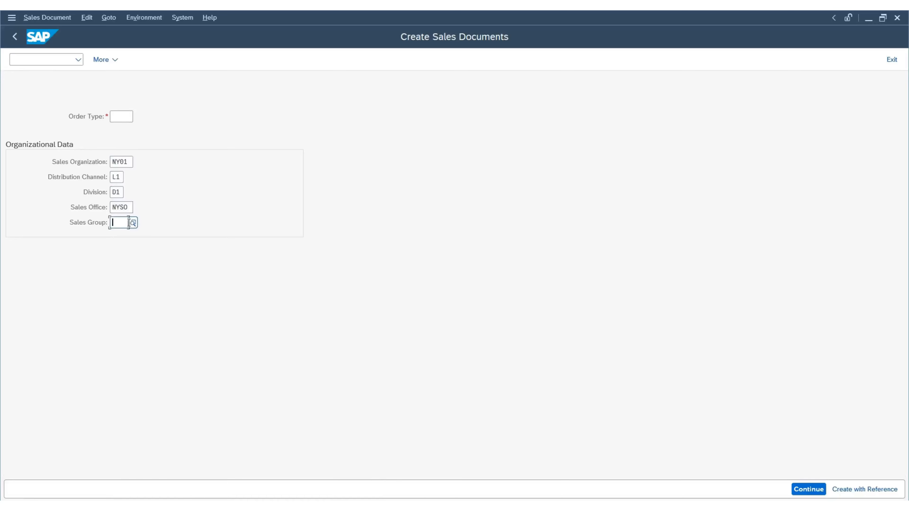
click(132, 224)
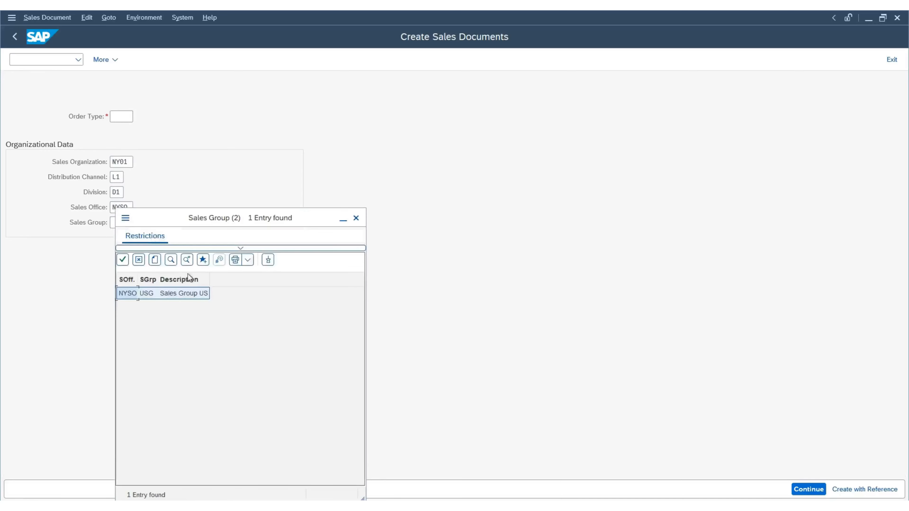
double_click(171, 294)
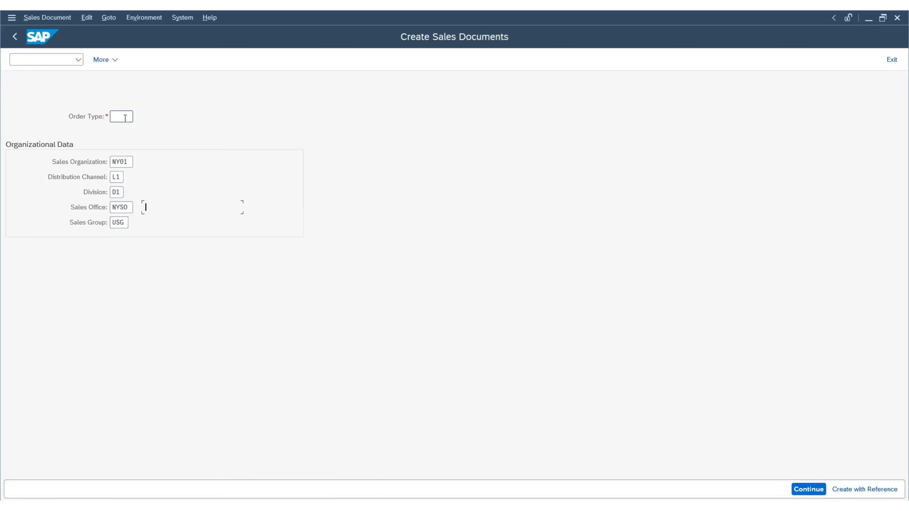
Choose order type 99 (Standard Order), continue to the order overview and return to the initial screen
click(137, 117)
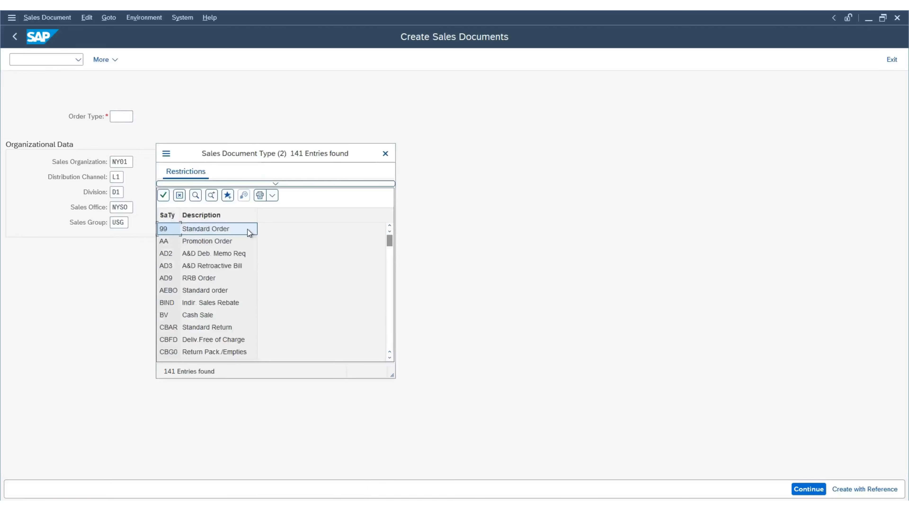
double_click(221, 231)
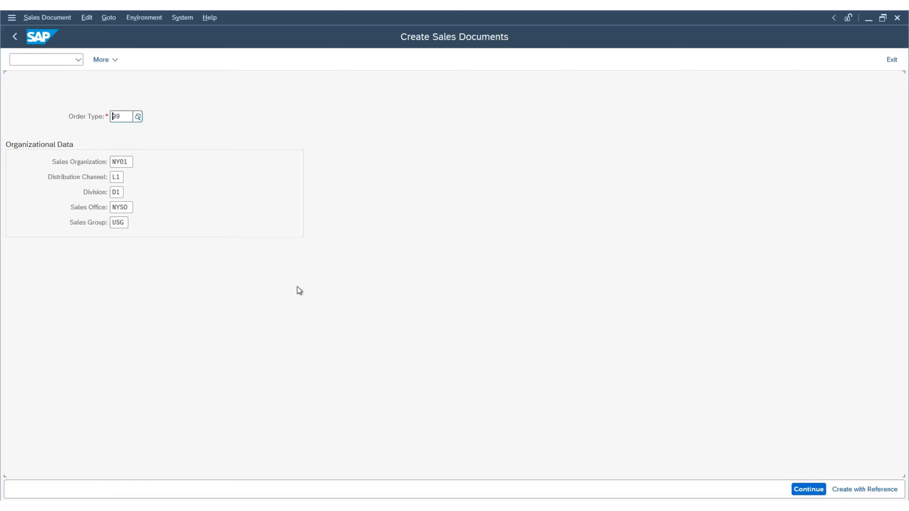
key(Return)
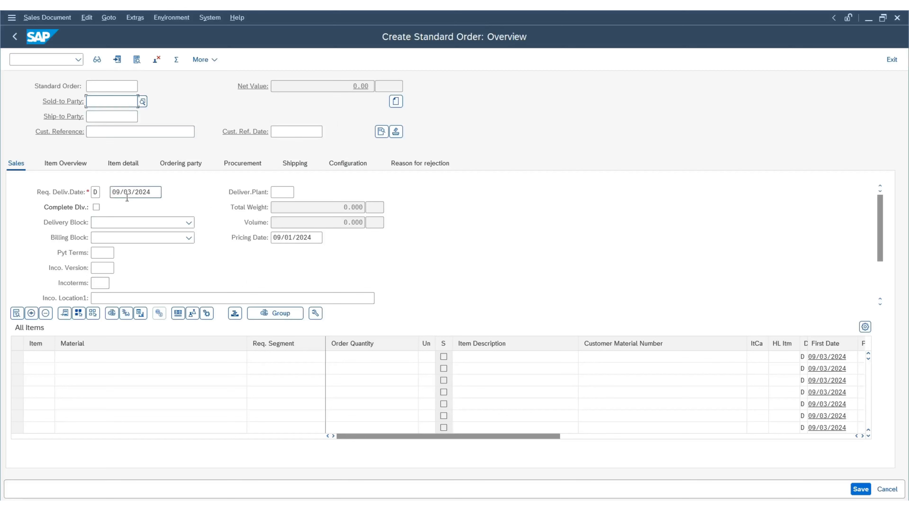
click(16, 37)
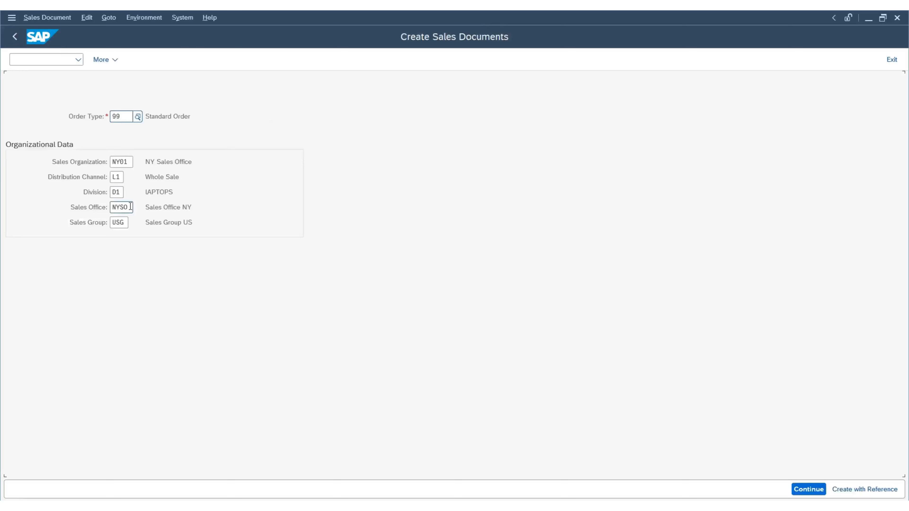
Clear the sales office and sales group, continue to the standard order overview with only the sales area and return
key(Delete)
drag(127, 223, 12, 223)
key(Delete)
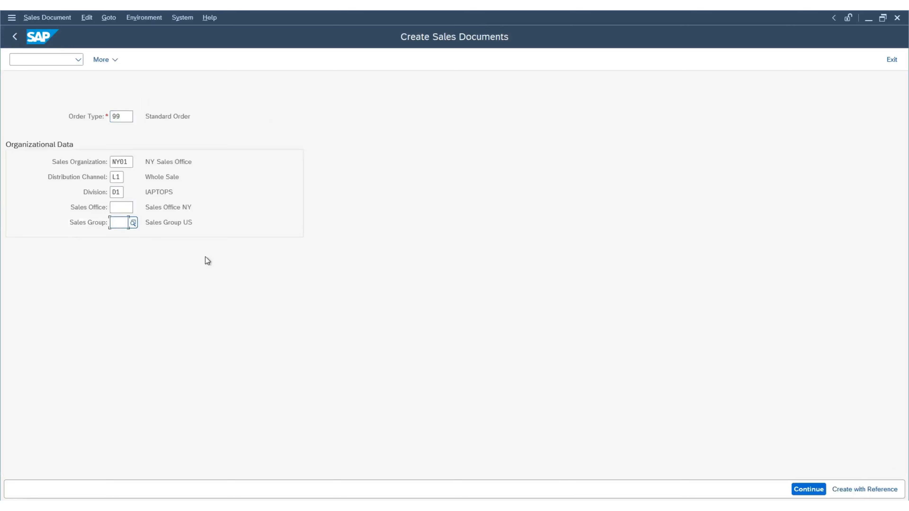
key(Return)
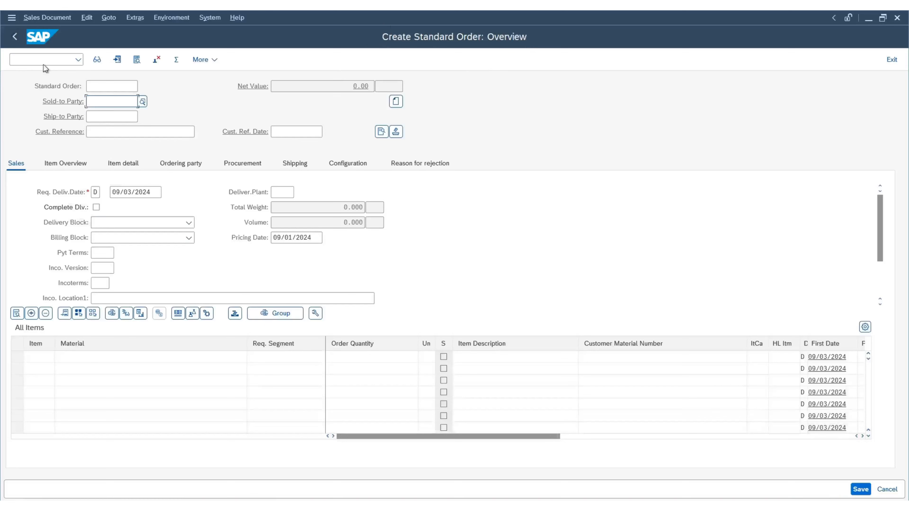
click(16, 39)
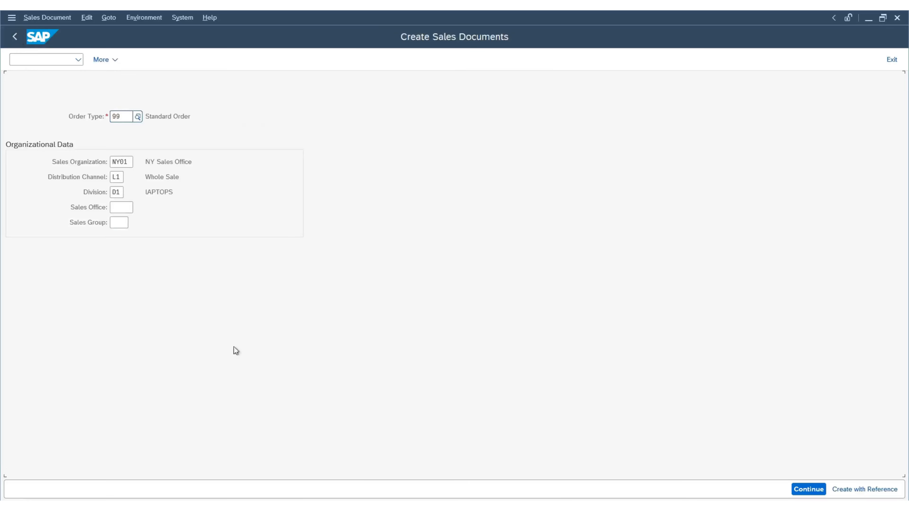
Switch back to the implementation guide, expand Business Area Account Assignment and open Define Rules By Sales Area
click(280, 463)
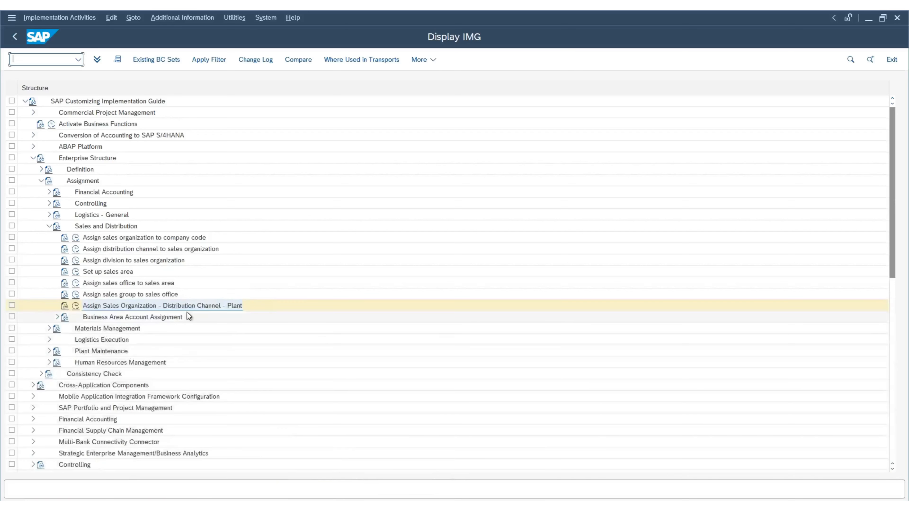
click(146, 318)
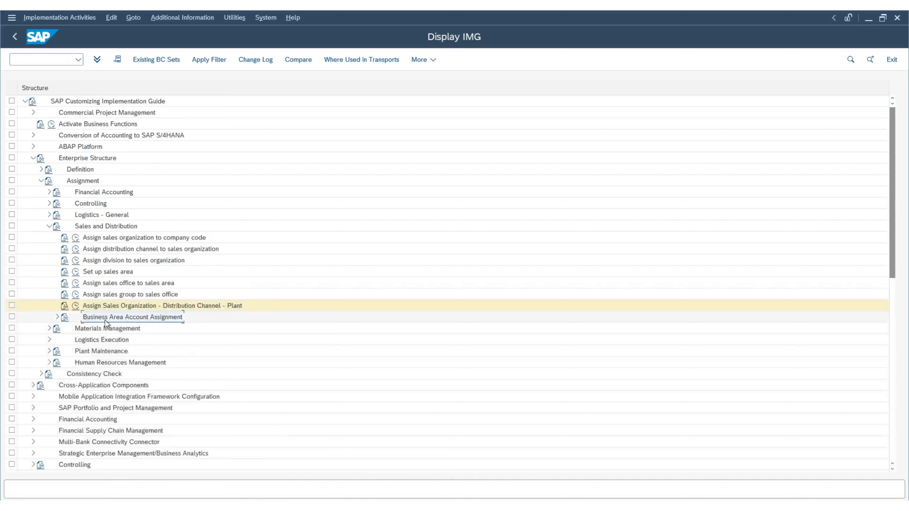
click(57, 317)
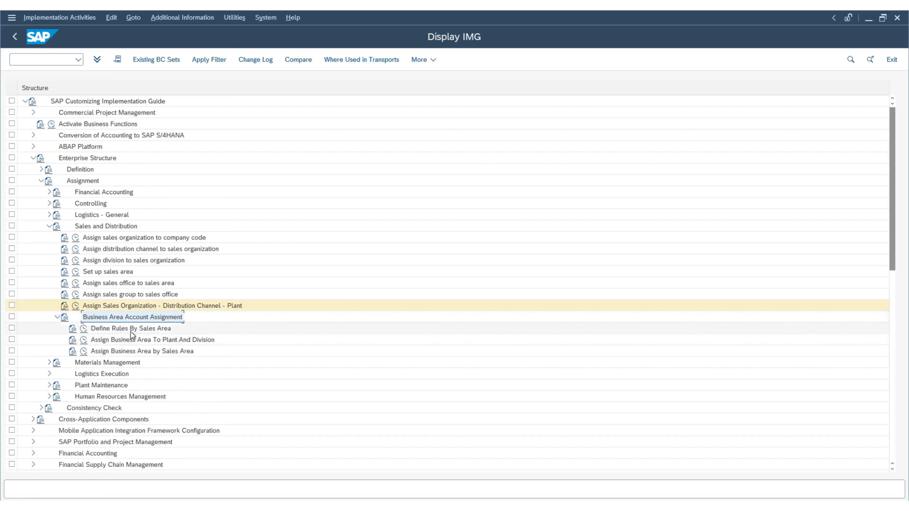
click(99, 331)
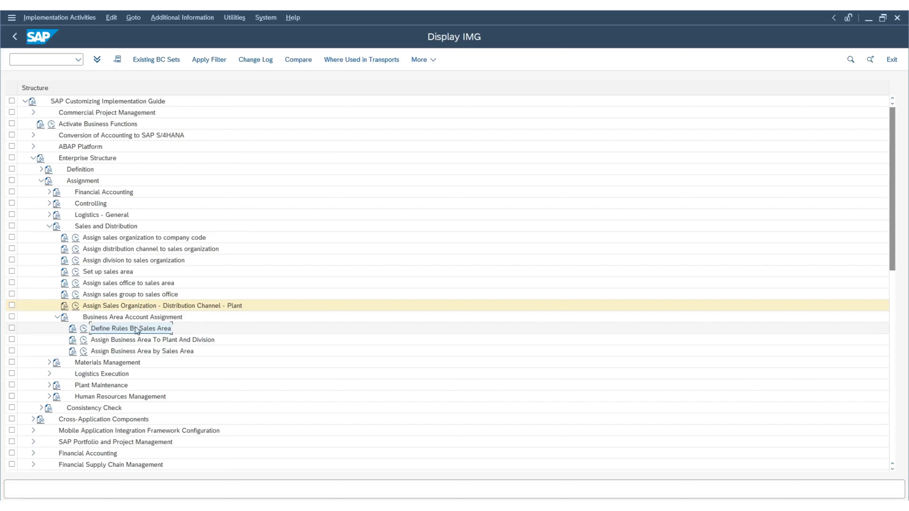
click(84, 329)
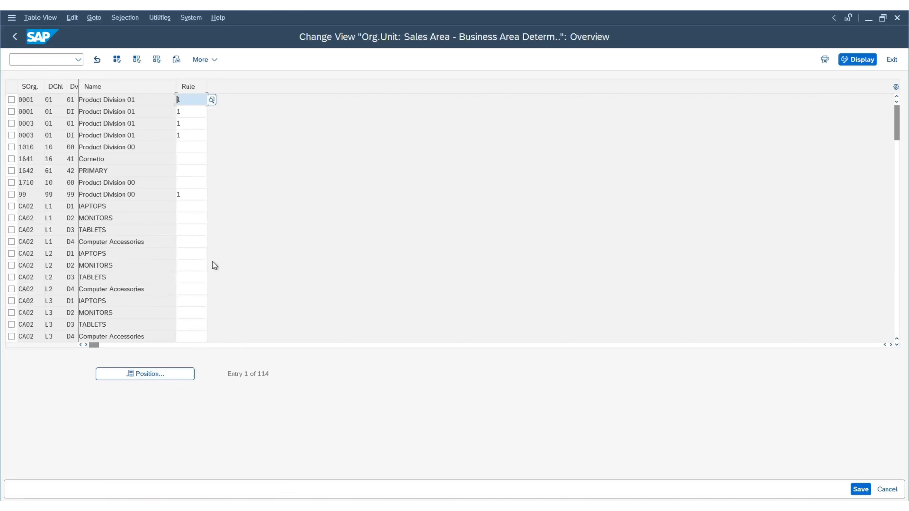
Position the sales area table at the entry for sales organization NY01, distribution channel L1 and division D1
click(164, 374)
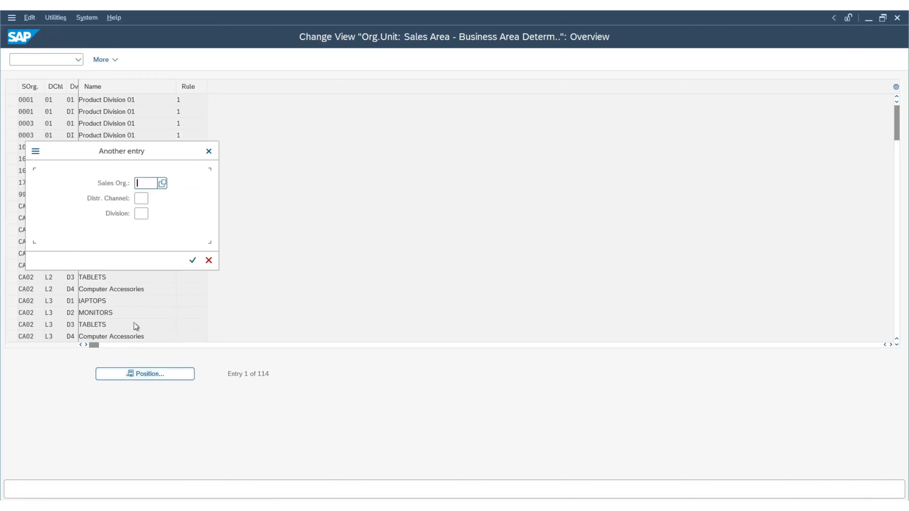
click(162, 183)
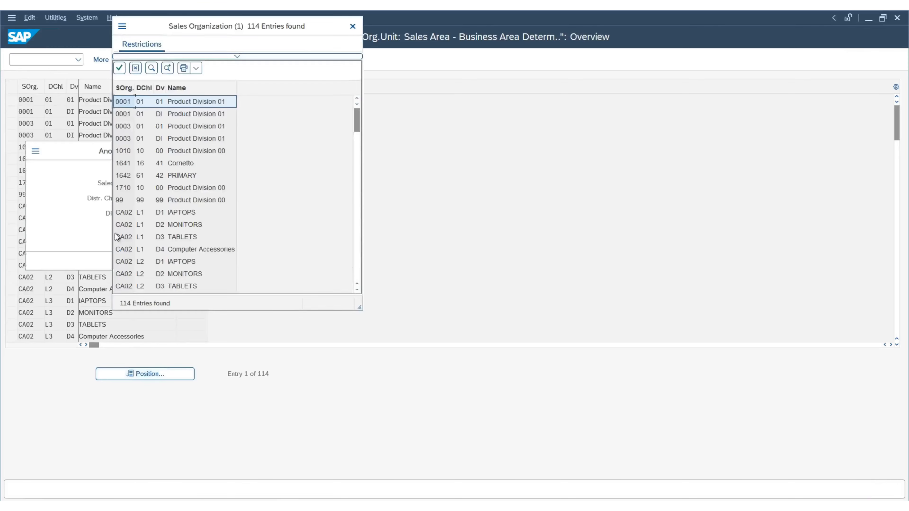
scroll(172, 249, down, 14)
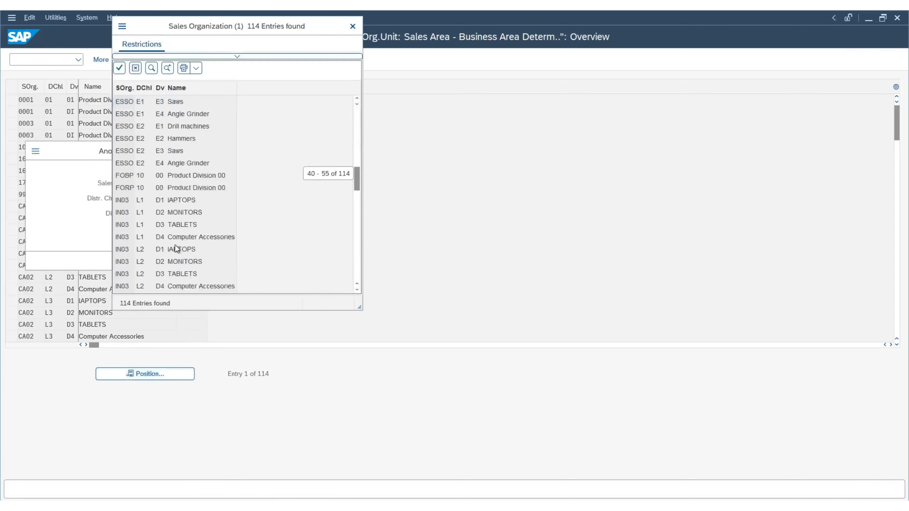
scroll(172, 241, down, 5)
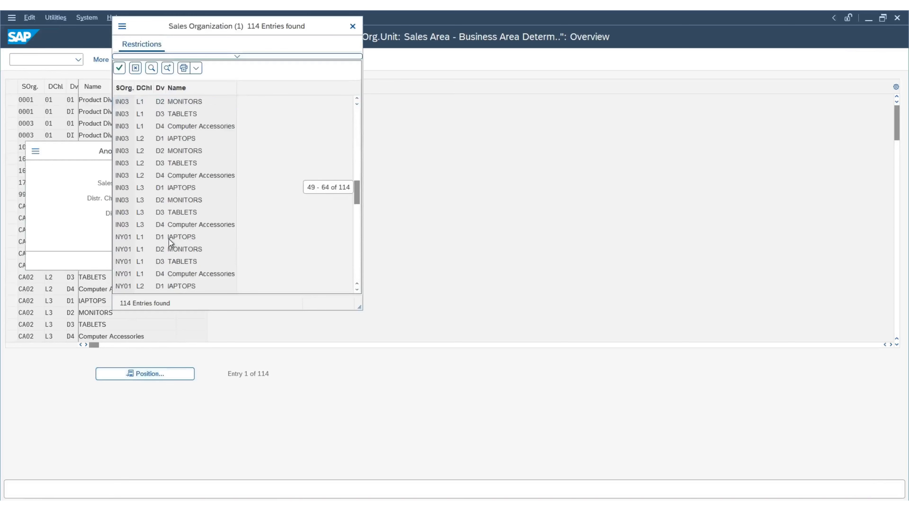
double_click(169, 239)
click(191, 260)
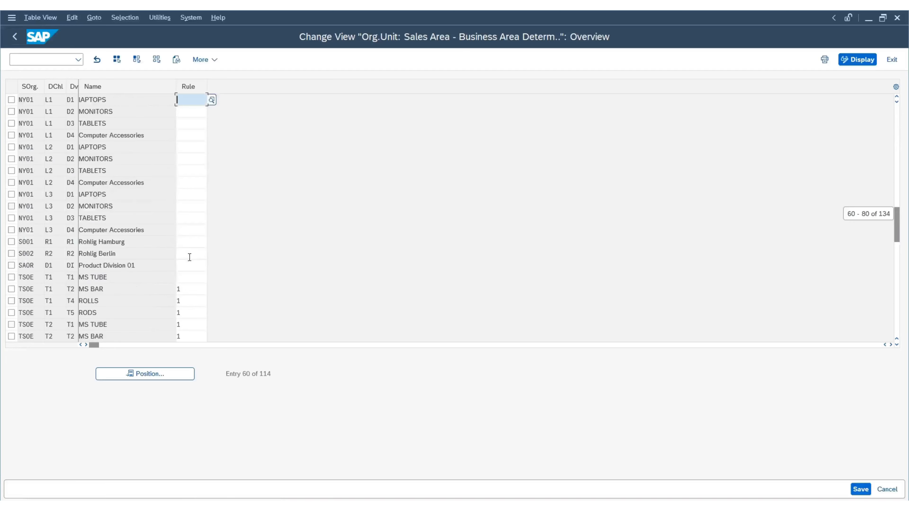
Assign rule 001 (business area determination from plant/division) to the NY01, L1, D1 sales area
click(212, 100)
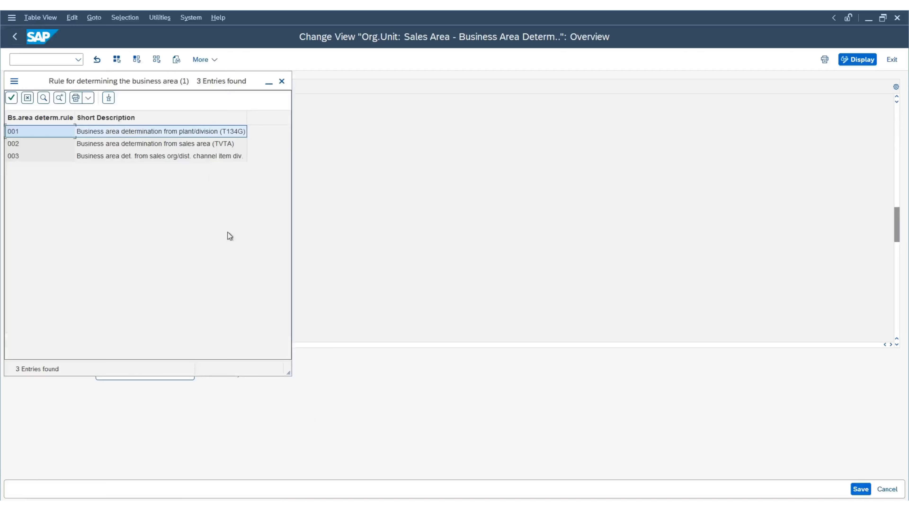
drag(152, 82, 404, 82)
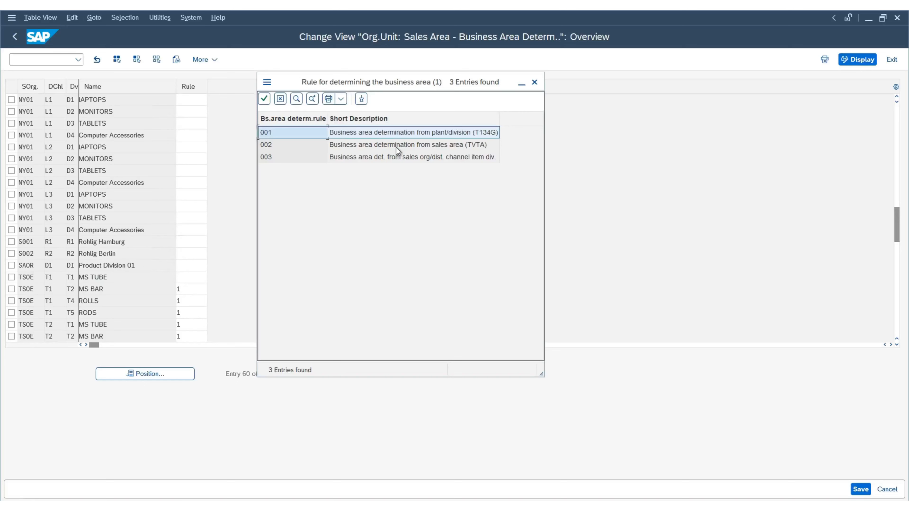
double_click(306, 132)
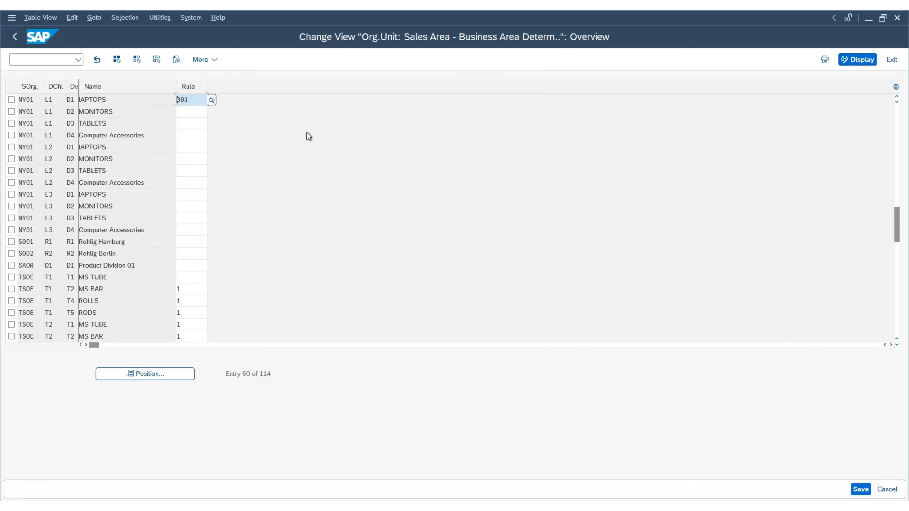
Assign rule 001 to the NY01 sales areas of distribution channel L1 with divisions D2, D3 and D4
drag(198, 101, 117, 96)
click(198, 111)
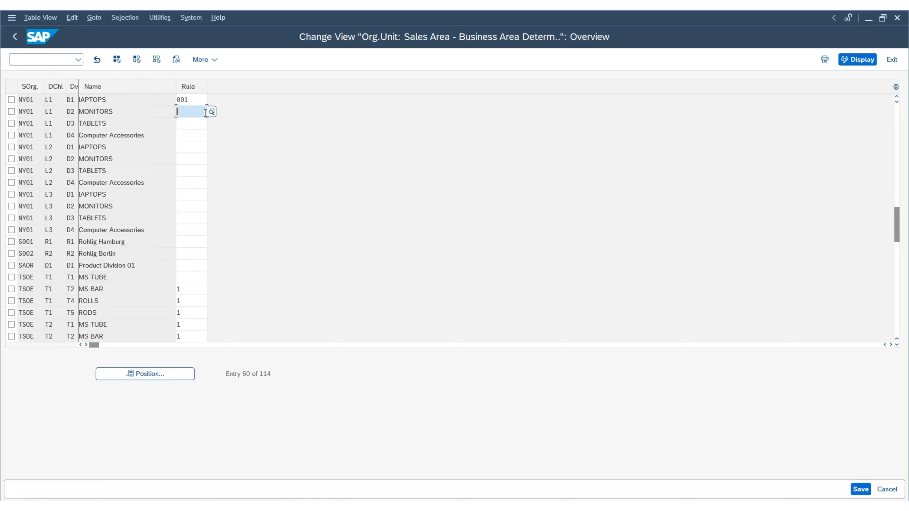
text(001)
key(Down)
text(001)
key(Down)
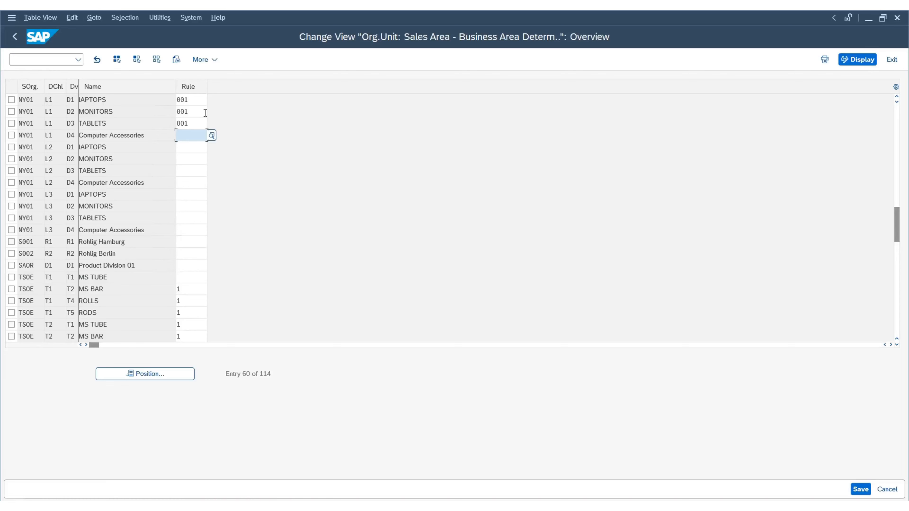
text(001)
key(Down)
Assign rule 001 to the NY01 sales areas of distribution channel L2 with divisions D1 to D4
text(001)
key(Down)
text(001)
key(Down)
text(001)
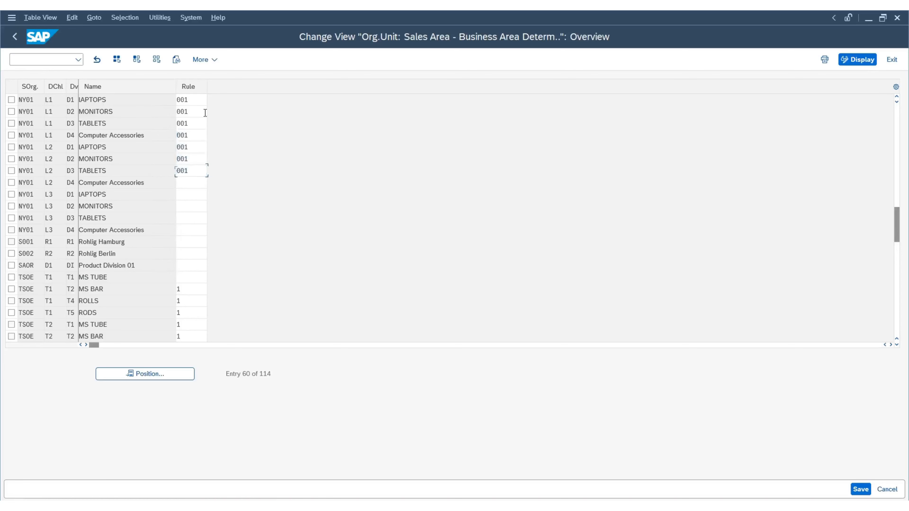
text(001)
key(Down)
Assign rule 001 to the NY01 sales areas of distribution channel L3 with divisions D1 to D4
text(001)
key(Down)
text(001)
key(Down)
text(001)
key(Down)
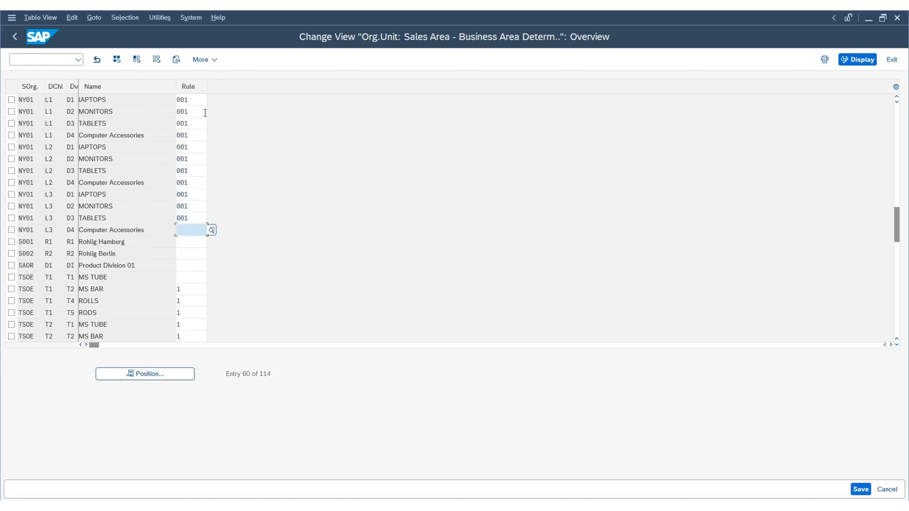
text(001)
Check the rule entries of all NY01 sales areas across distribution channels L1 to L3
key(Up)
key(Up)
key(Up)
key(Up)
key(Up)
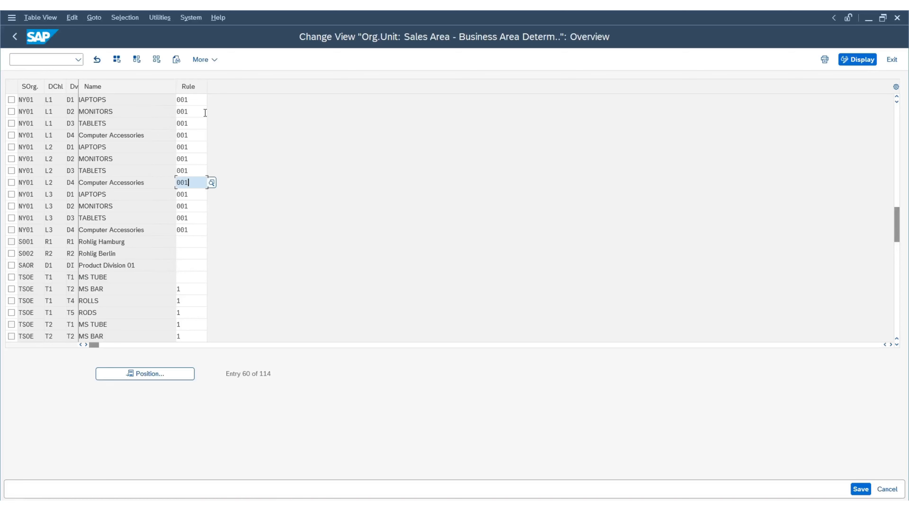
key(Up)
key(Up)
key(Up)
key(Up)
key(Up)
key(Up)
key(Down)
key(Down)
key(Down)
key(Down)
key(Down)
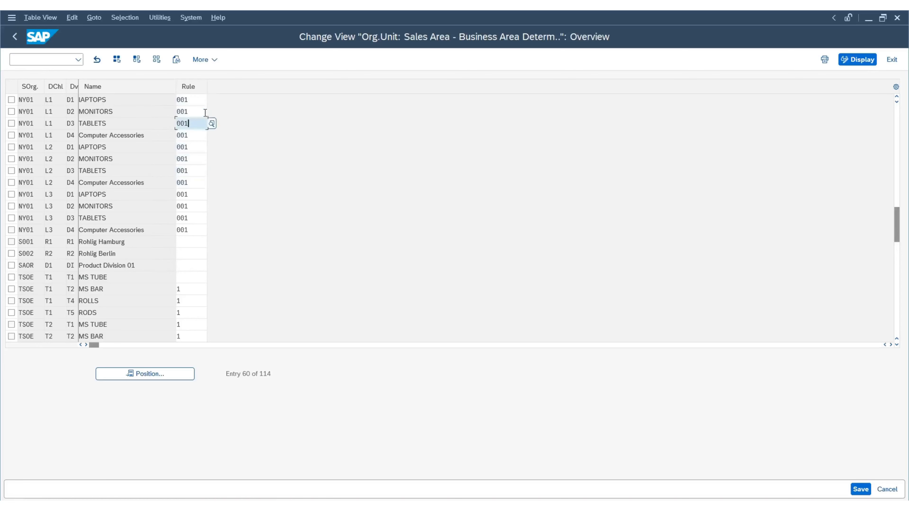
key(Down)
key(Down)
key(Down)
key(Down)
key(Down)
key(Down)
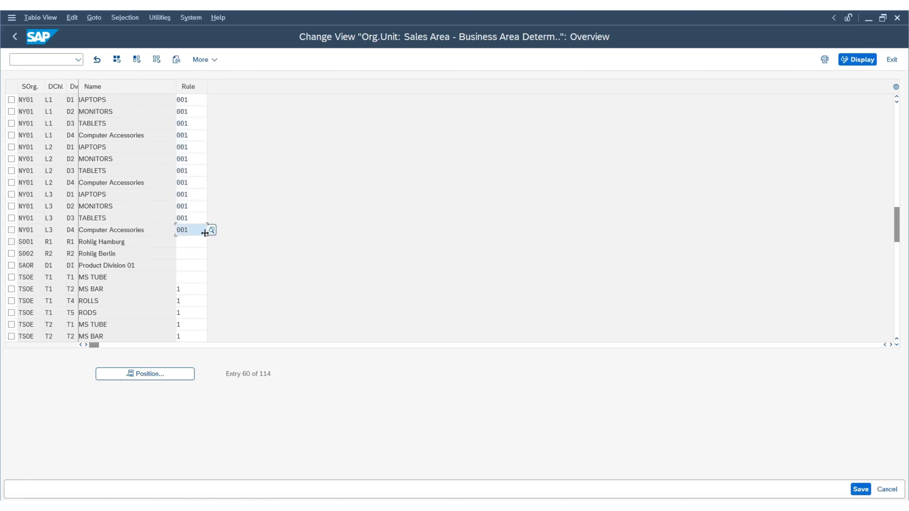
Assign rule 1 to all IN03 sales areas and save the rules in the SAP TRAINING customizing request
scroll(180, 221, up, 2)
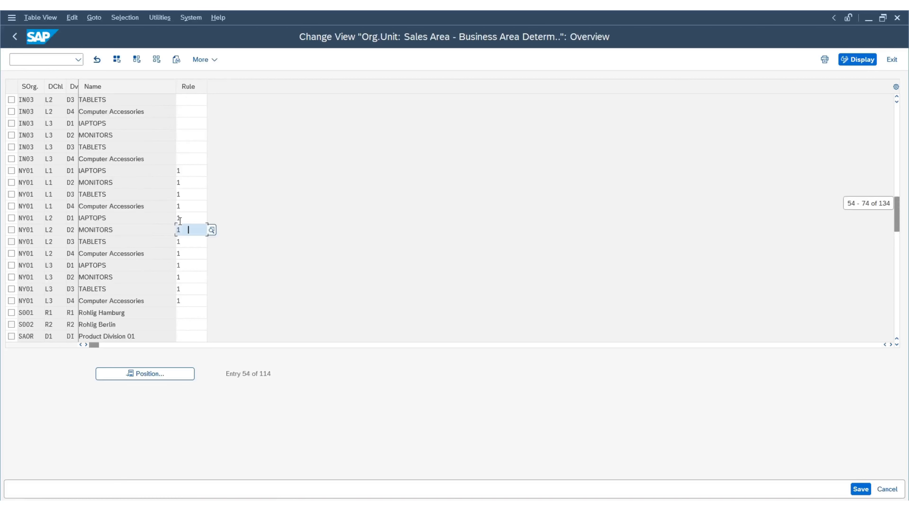
scroll(182, 219, up, 5)
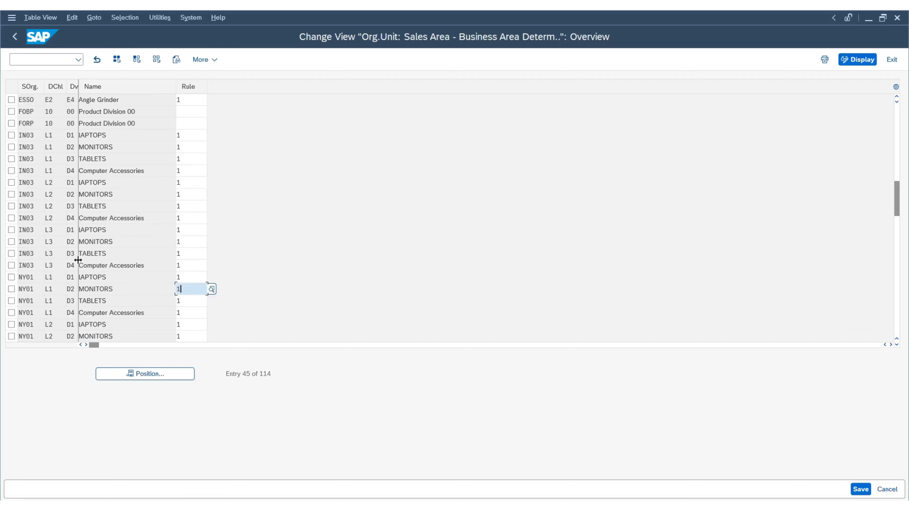
click(861, 489)
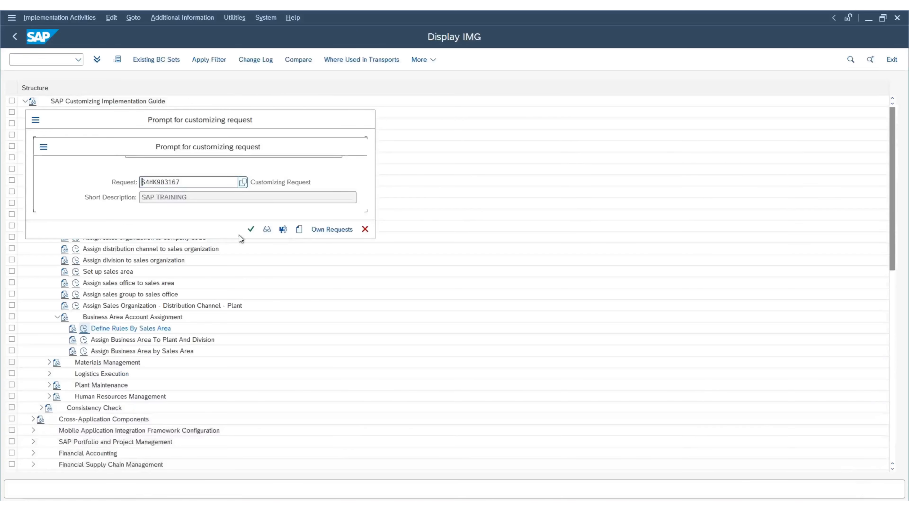
click(250, 229)
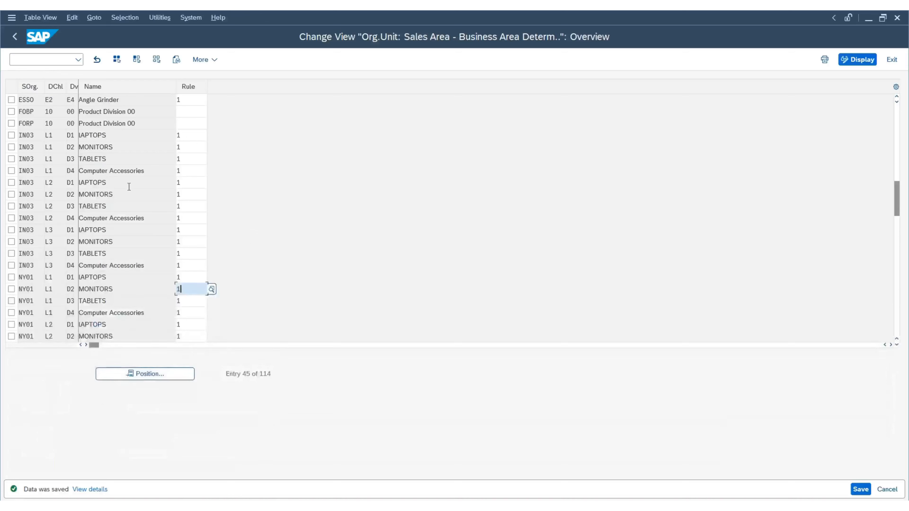
Return to the implementation guide, open Assign Business Area To Plant And Division and start new entries
click(15, 36)
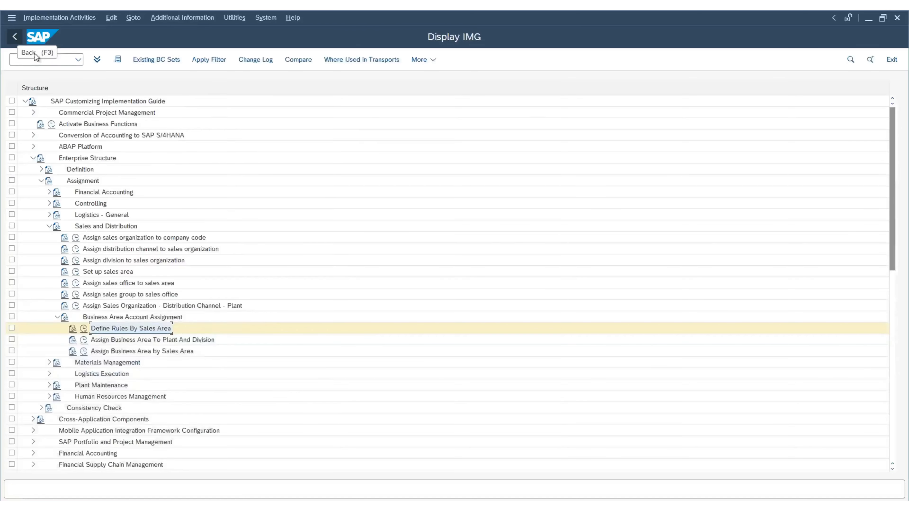
scroll(214, 290, down, 2)
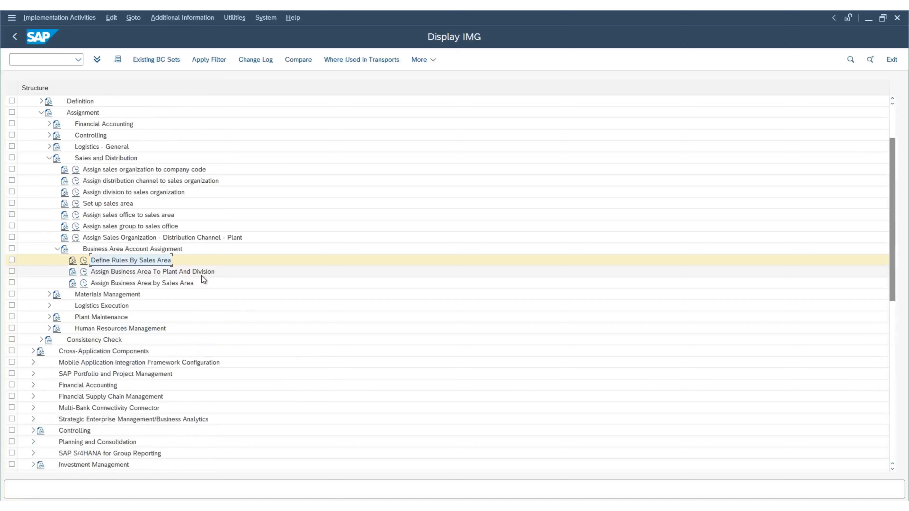
click(149, 274)
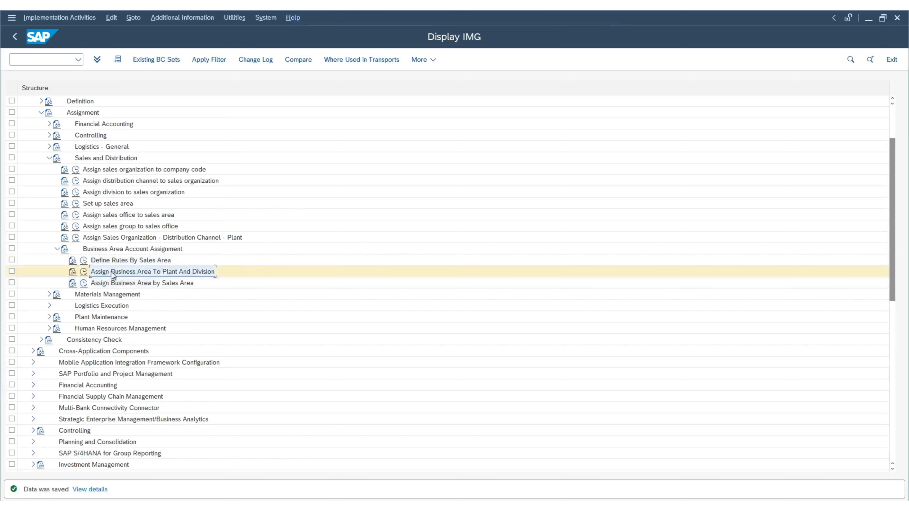
click(83, 273)
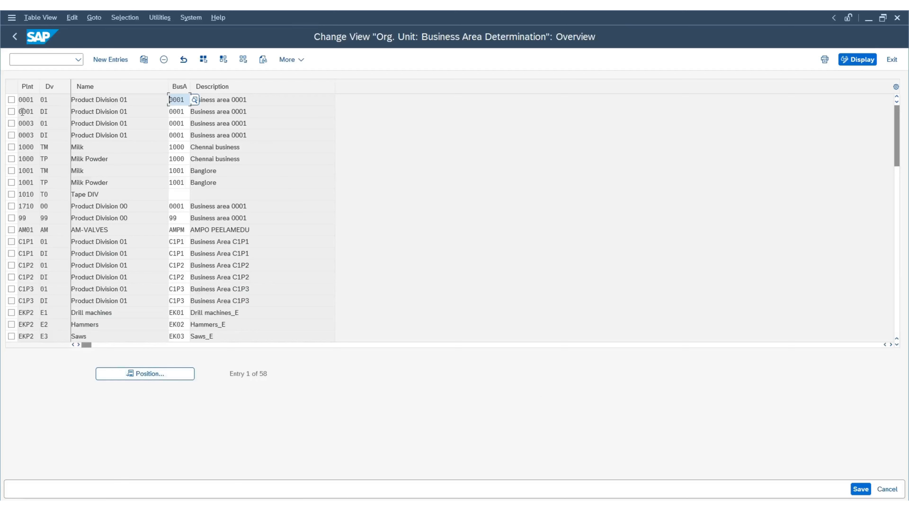
click(108, 61)
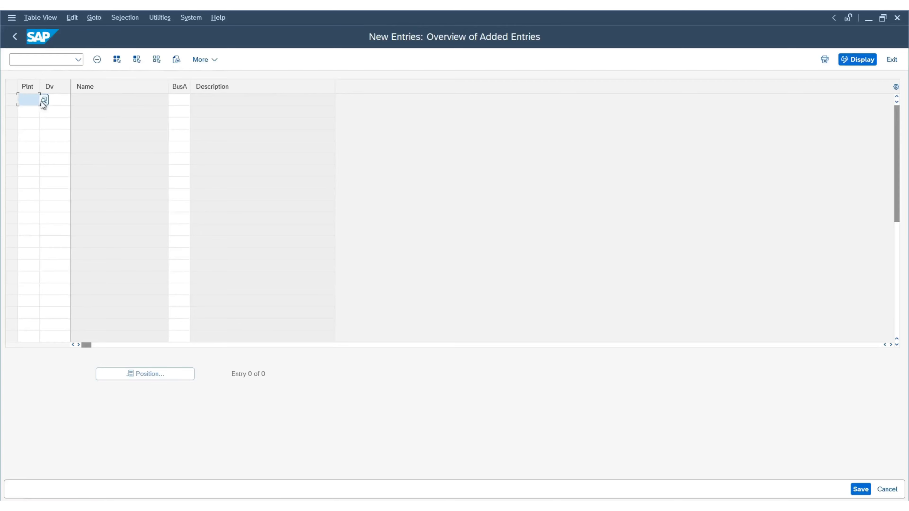
Enter plant NY01 and division D1 (laptops) in the first row of the new entries table
key(F4)
drag(136, 29, 501, 76)
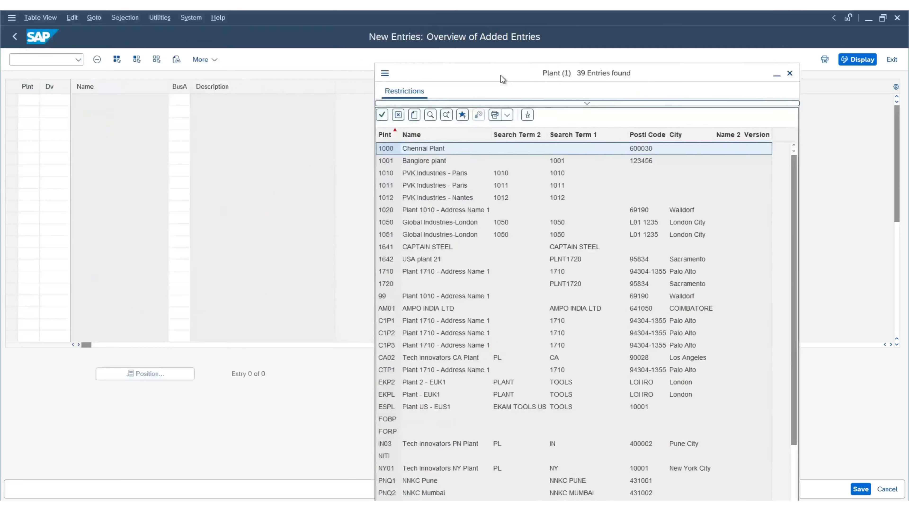
scroll(399, 371, down, 2)
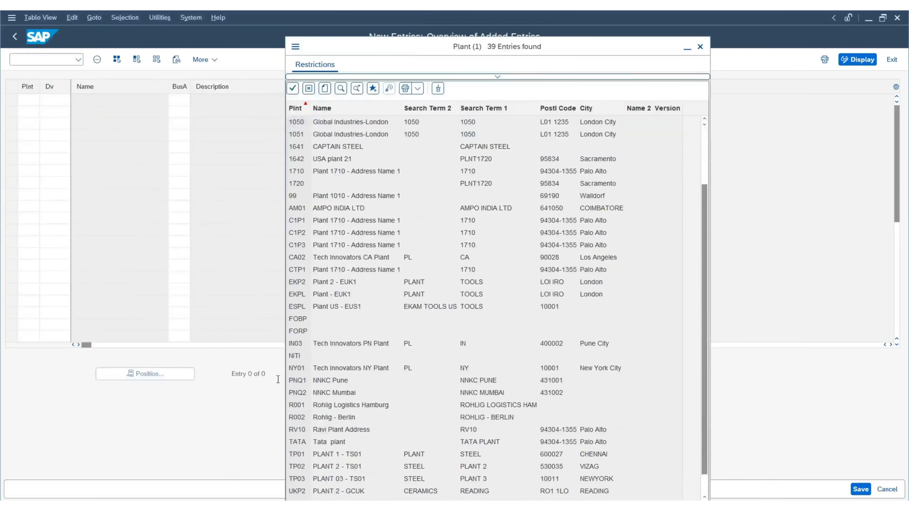
double_click(304, 368)
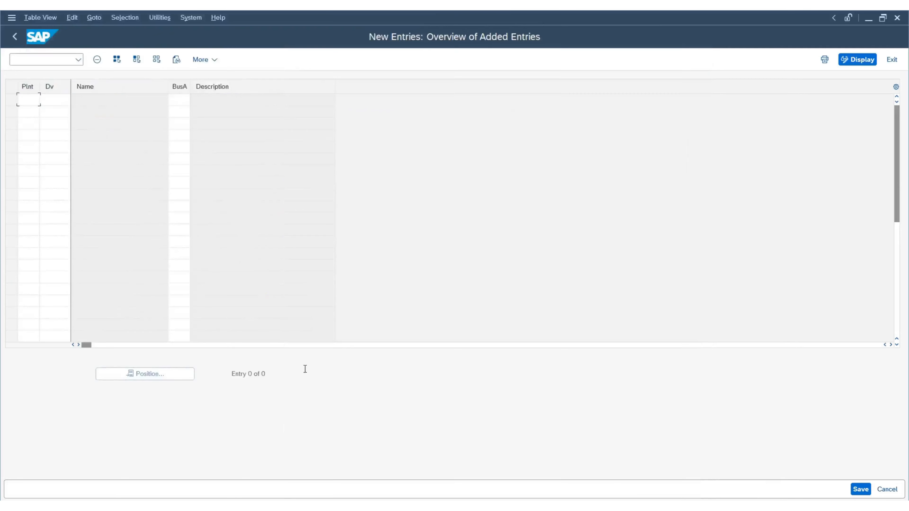
click(57, 104)
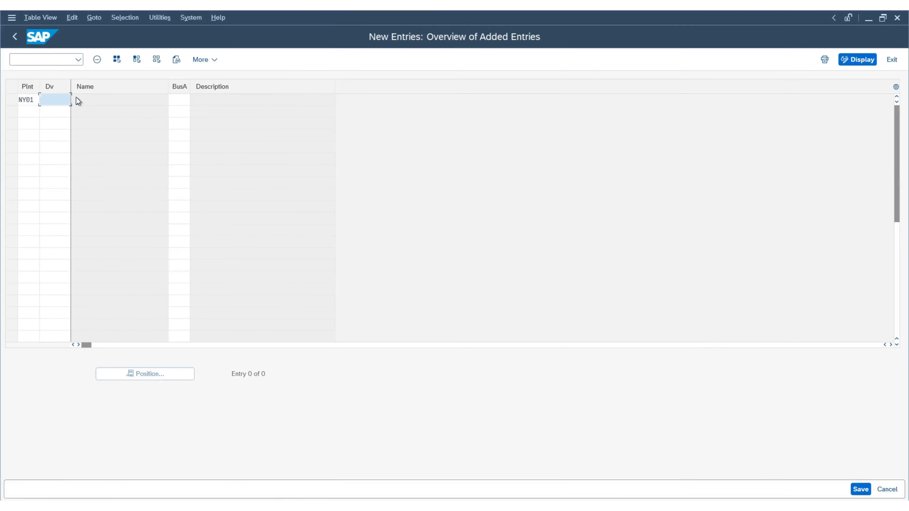
click(76, 98)
double_click(37, 251)
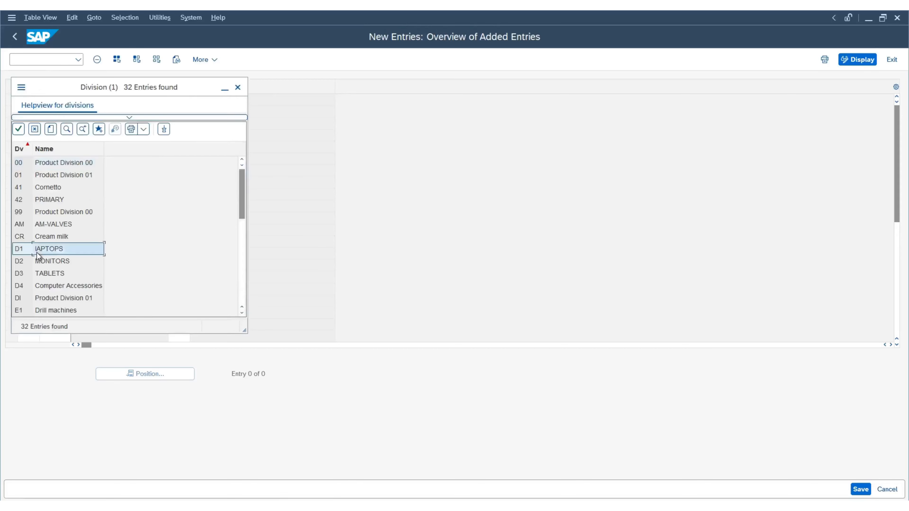
Assign business area USA1, East Cost Operations, to the first row from the list of possible values
click(181, 100)
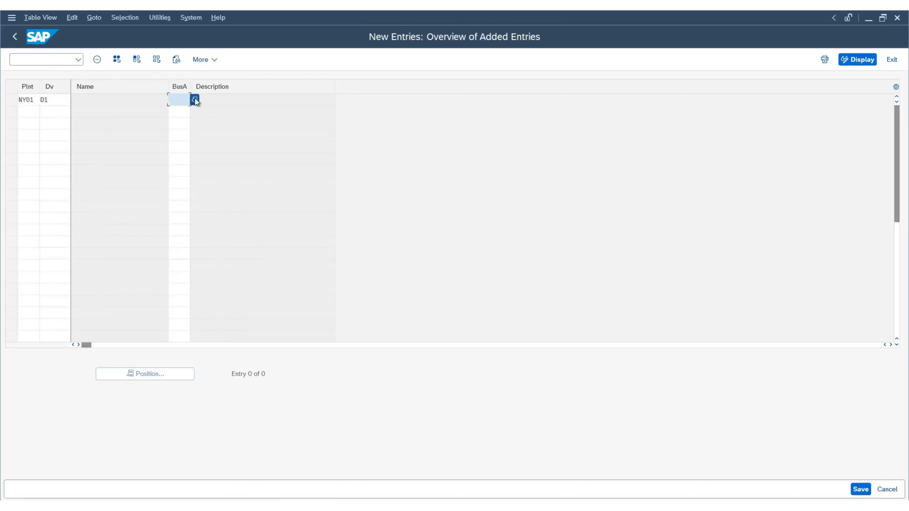
click(194, 101)
drag(128, 83, 322, 79)
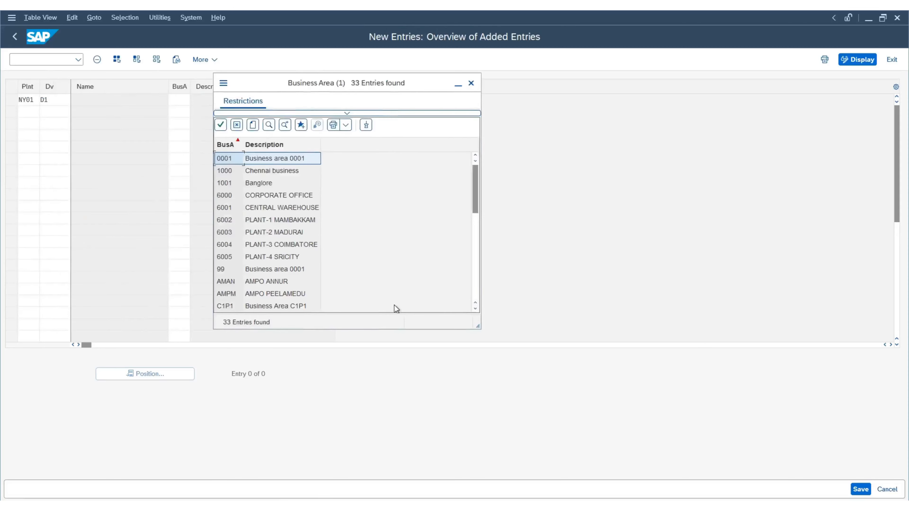
drag(478, 326, 618, 469)
scroll(316, 282, down, 3)
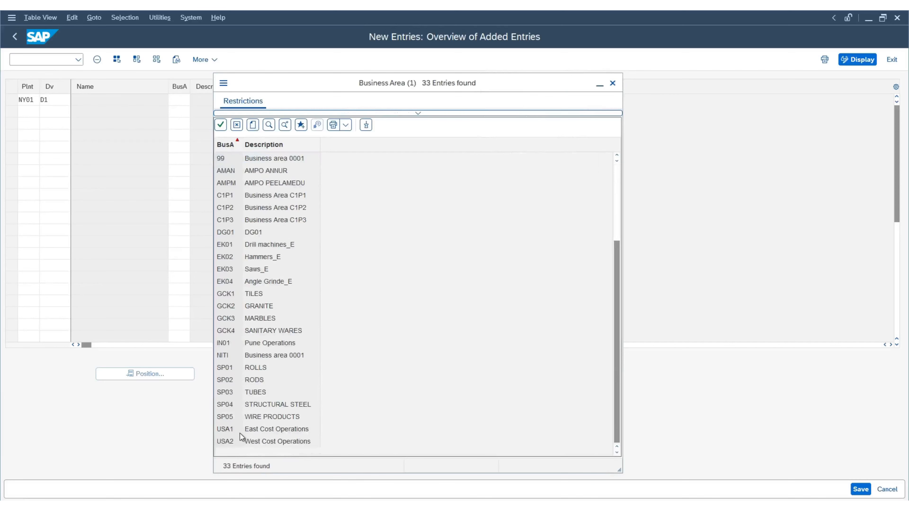
double_click(231, 430)
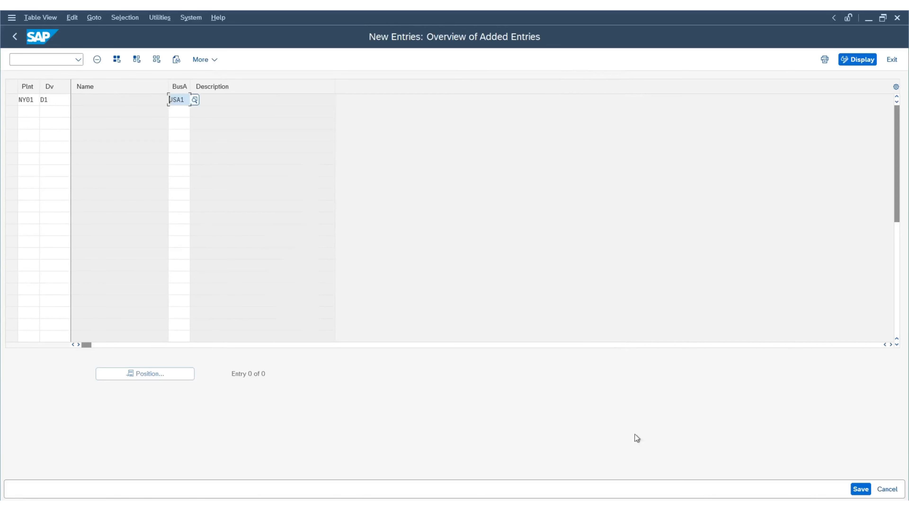
Fill the second row with plant NY01, division D2 (monitors) and business area USA1 copied from the first row
click(33, 112)
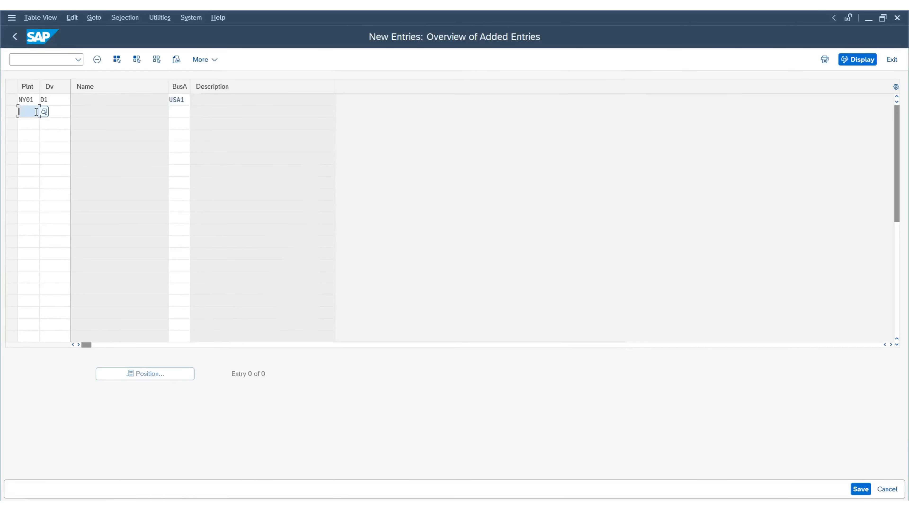
click(43, 111)
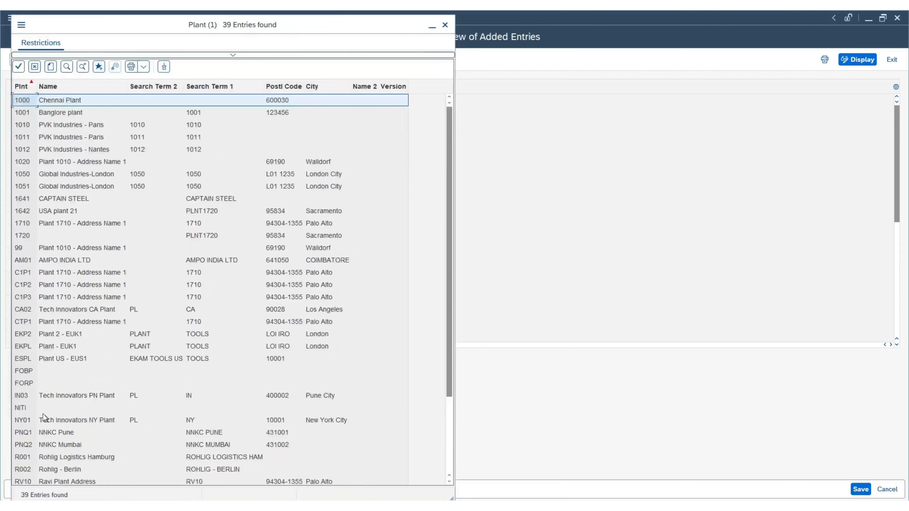
double_click(41, 419)
click(62, 113)
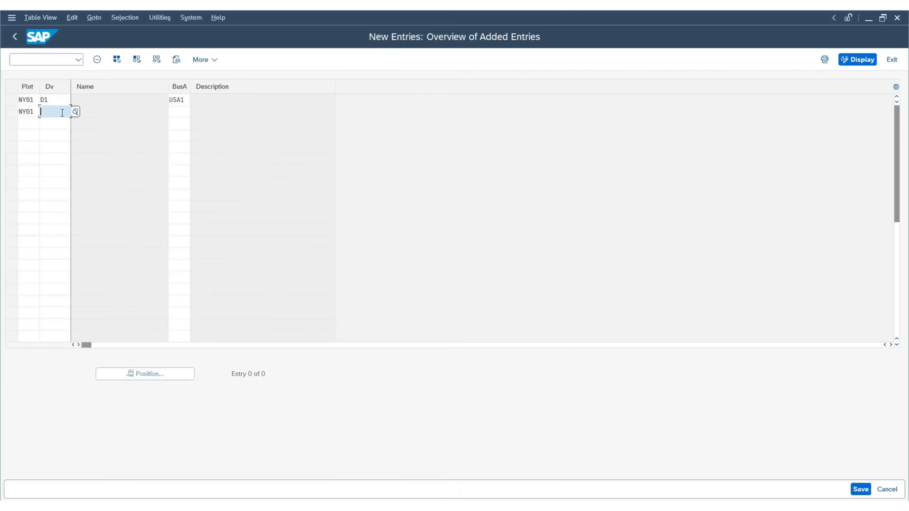
key(F4)
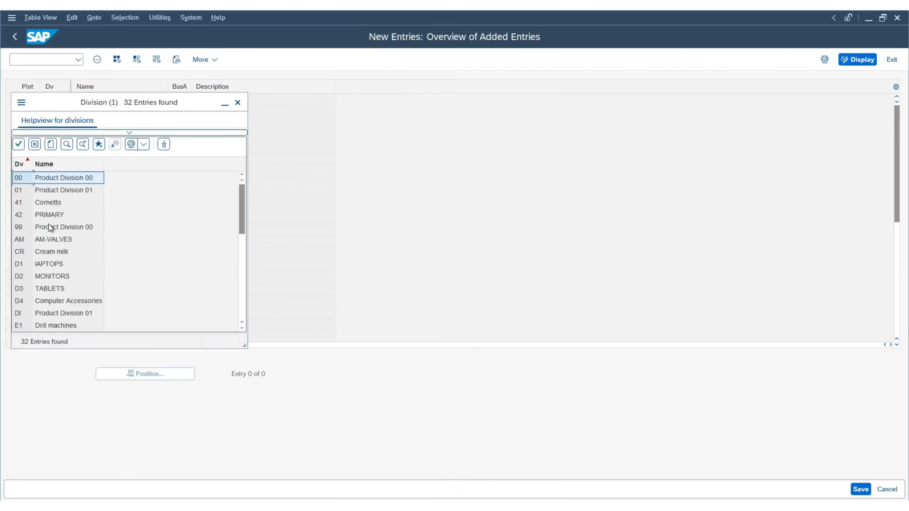
double_click(38, 282)
drag(185, 99, 144, 104)
key(ctrl+c)
click(170, 114)
key(ctrl+v)
Fill the third row with plant NY01, division D3 (tablets) and business area USA1, copying plant and business area from the second row
click(35, 111)
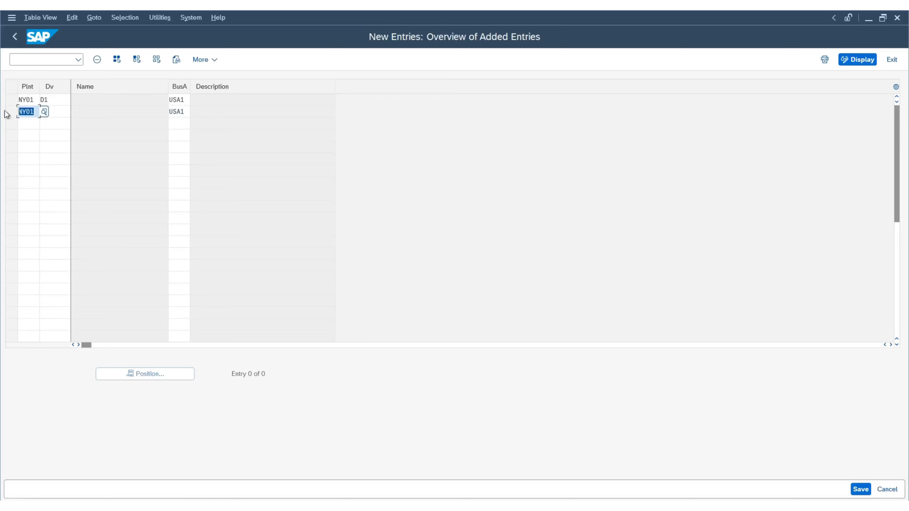
key(ctrl+c)
click(27, 123)
key(ctrl+v)
click(55, 123)
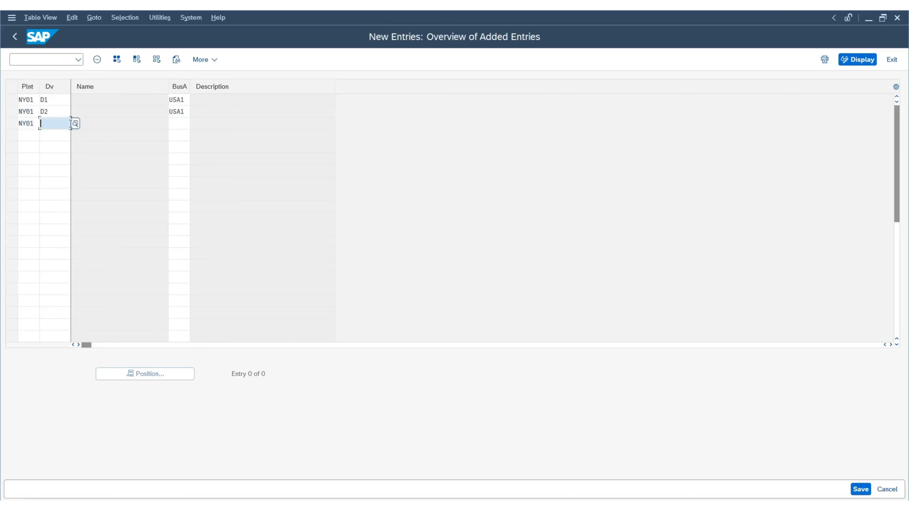
key(F4)
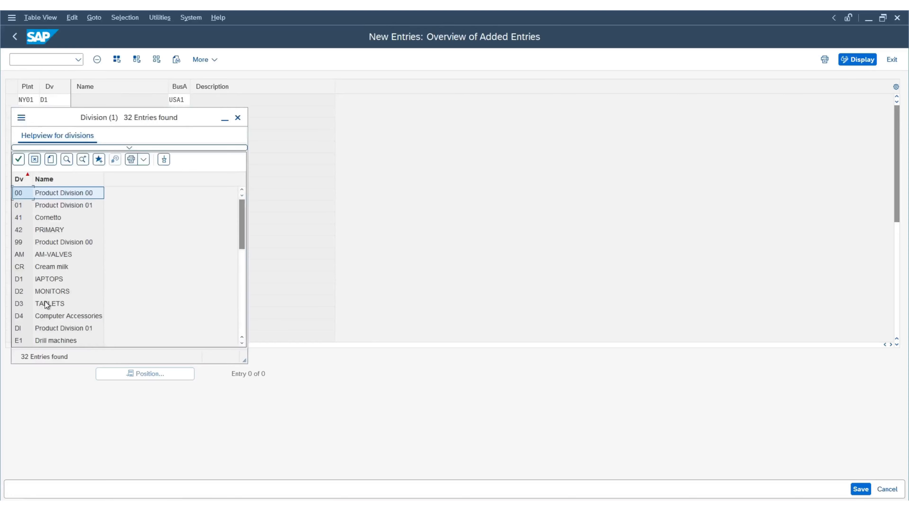
double_click(47, 304)
double_click(179, 114)
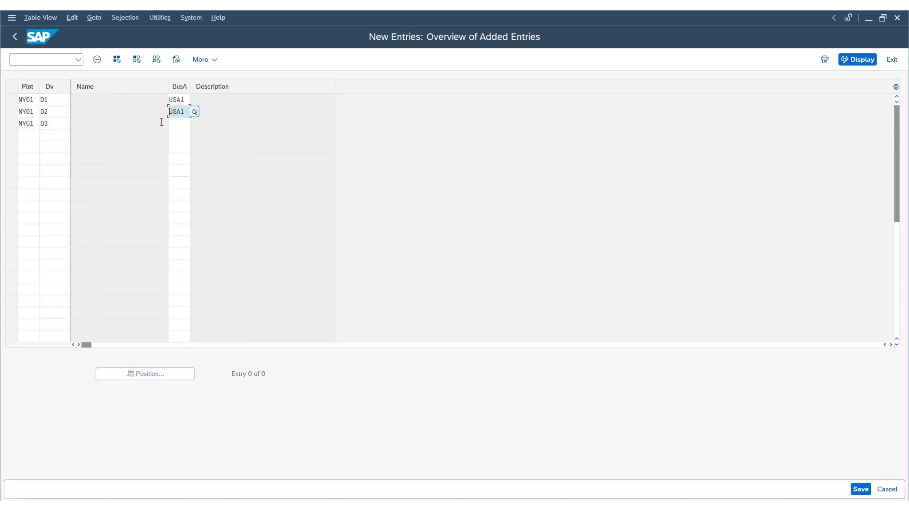
key(ctrl+c)
click(175, 123)
key(ctrl+v)
Fill the fourth row with plant NY01, division D4 (computer accessories) and business area USA1, and validate the four entries
click(35, 138)
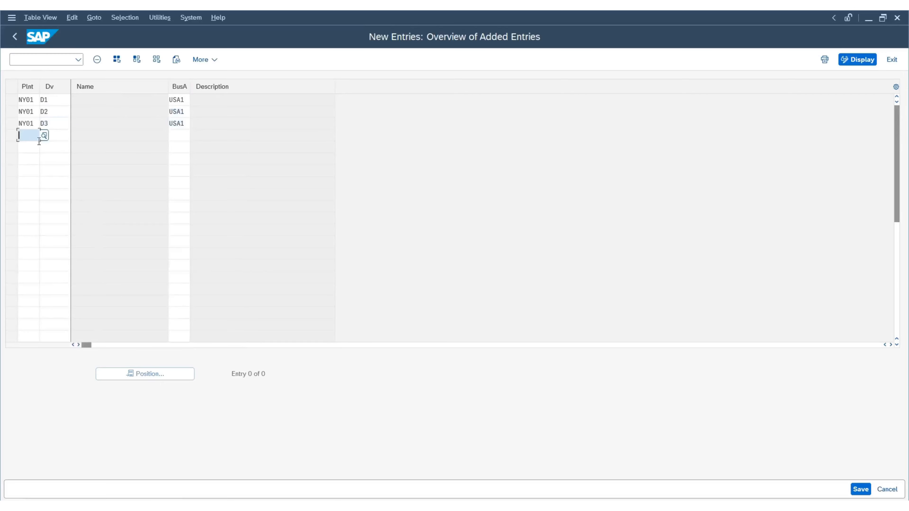
click(44, 135)
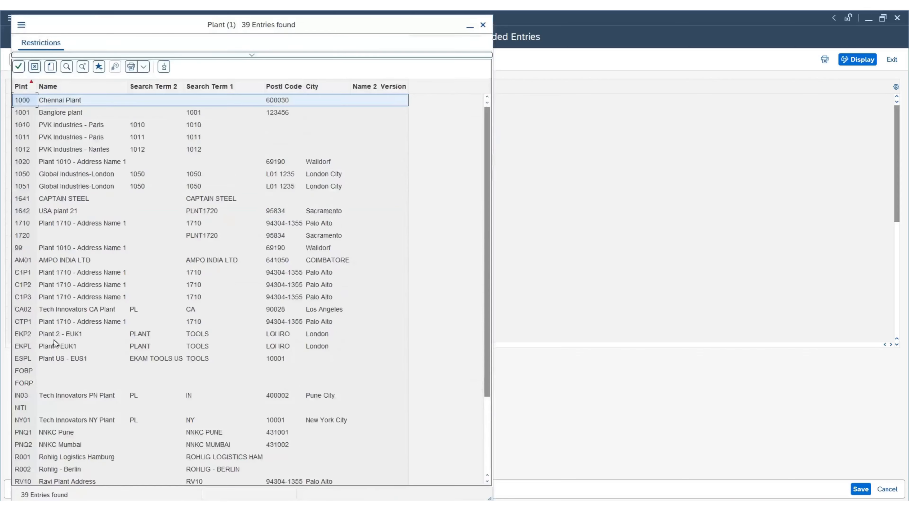
double_click(41, 420)
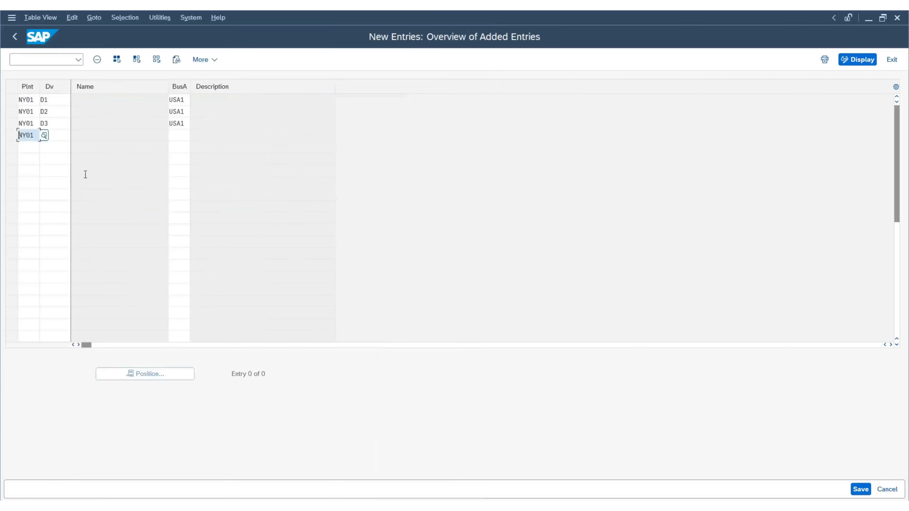
click(55, 135)
click(74, 136)
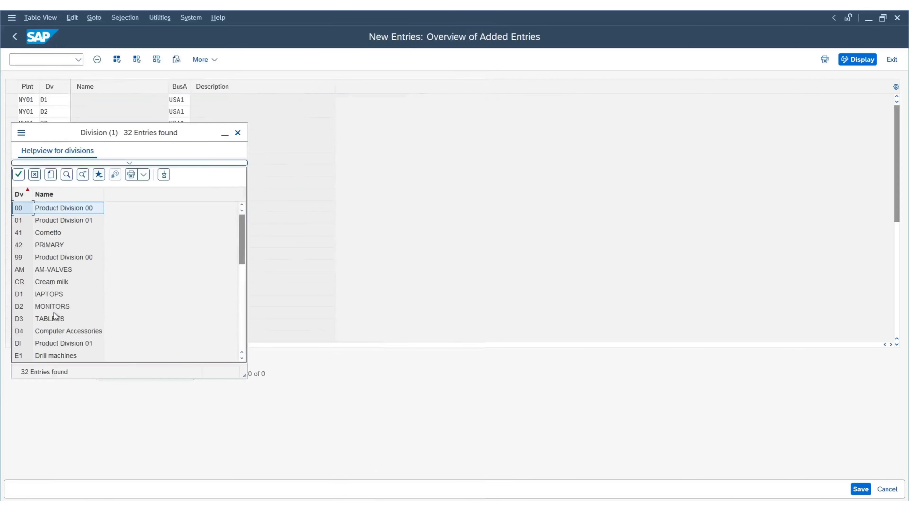
double_click(44, 334)
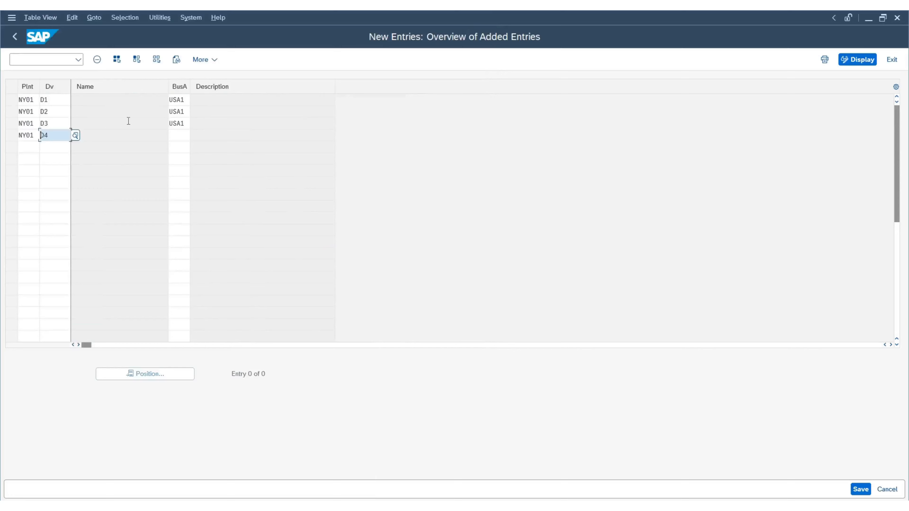
click(185, 124)
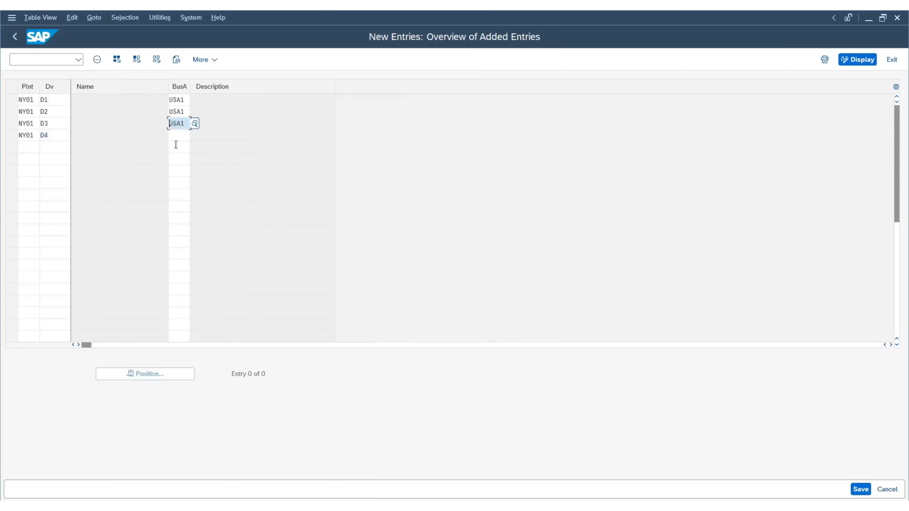
key(ctrl+v)
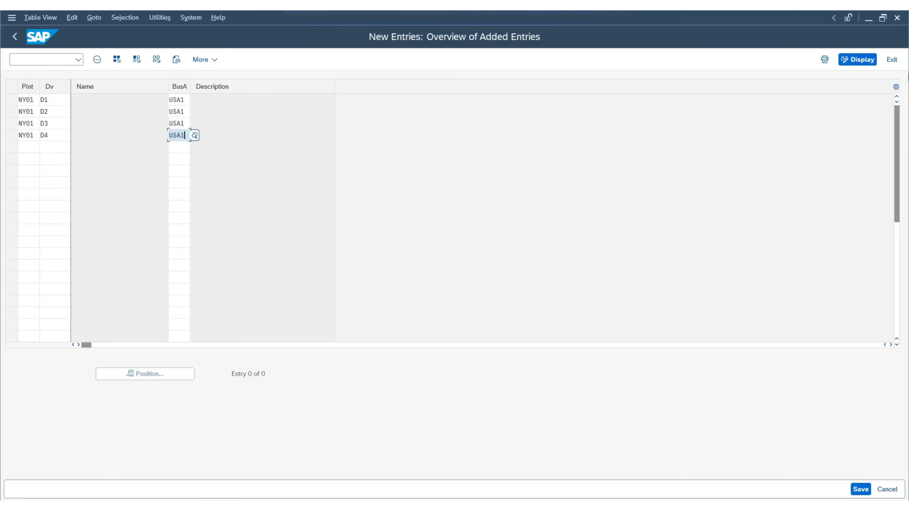
key(Return)
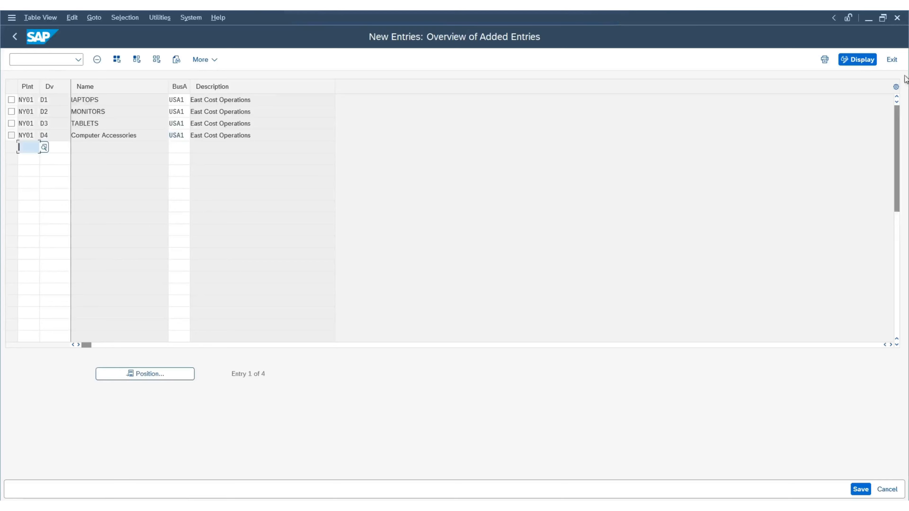
Enter plant CA02 in the fifth row and copy divisions D1 to D4 from the NY01 entries into rows five to eight
click(44, 147)
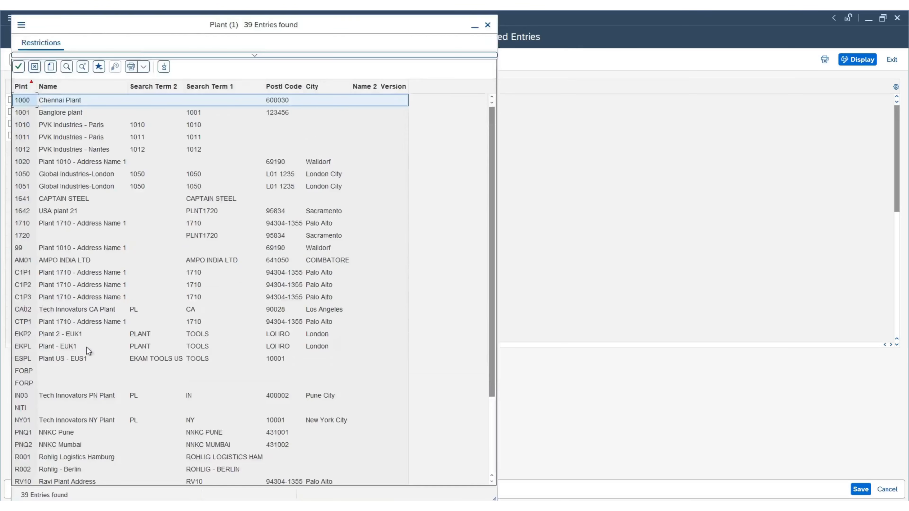
double_click(28, 310)
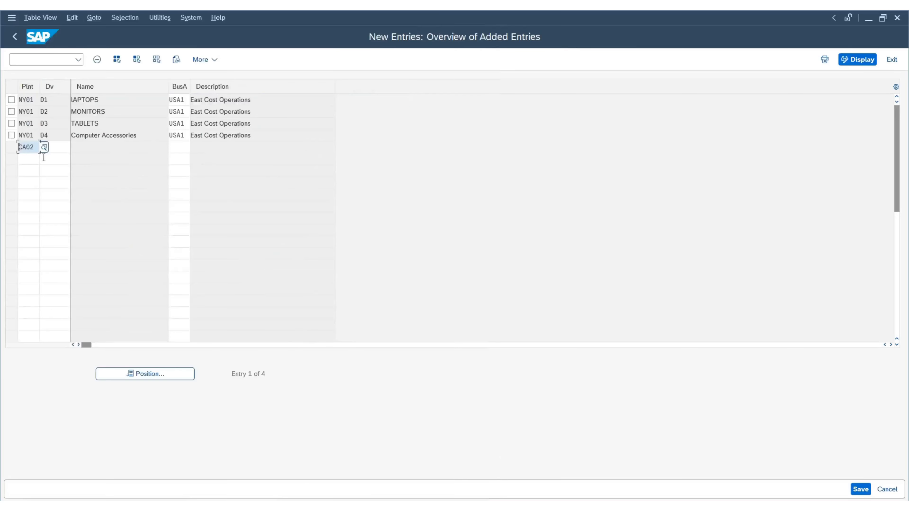
click(57, 150)
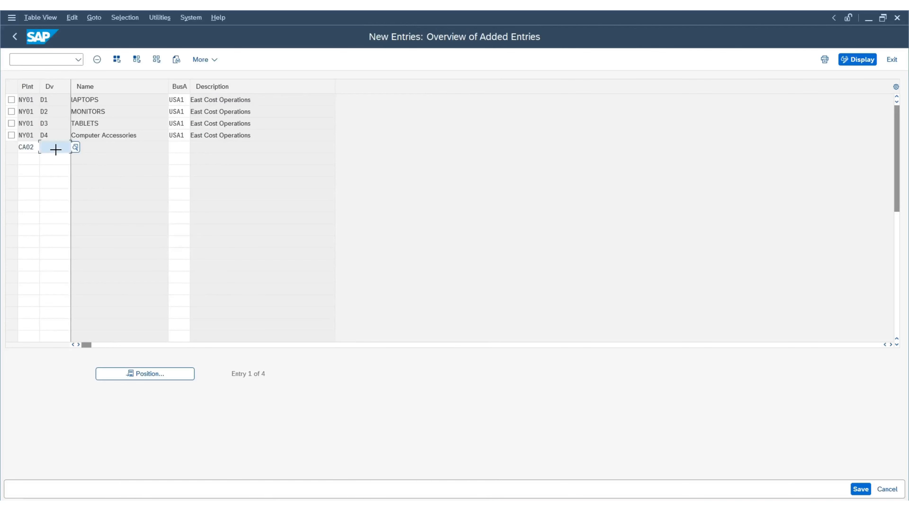
drag(49, 100, 58, 134)
key(ctrl+c)
click(55, 146)
key(ctrl+v)
Assign business area USA2, West Cost Operations, to the CA02 row with division D1
click(173, 147)
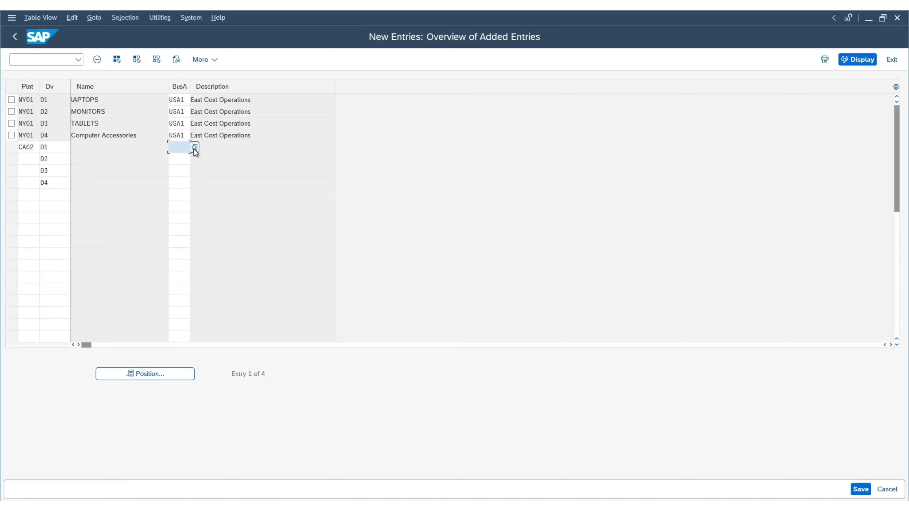
click(194, 147)
scroll(84, 328, down, 6)
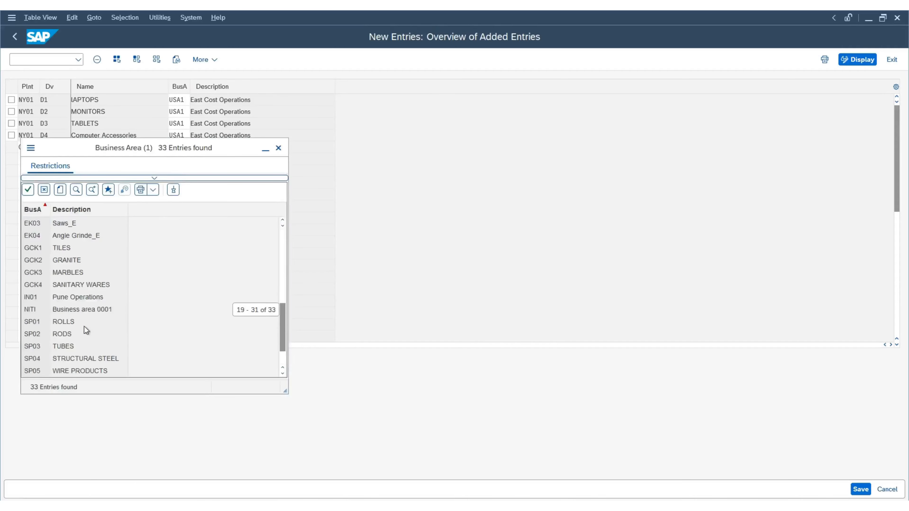
scroll(84, 326, down, 1)
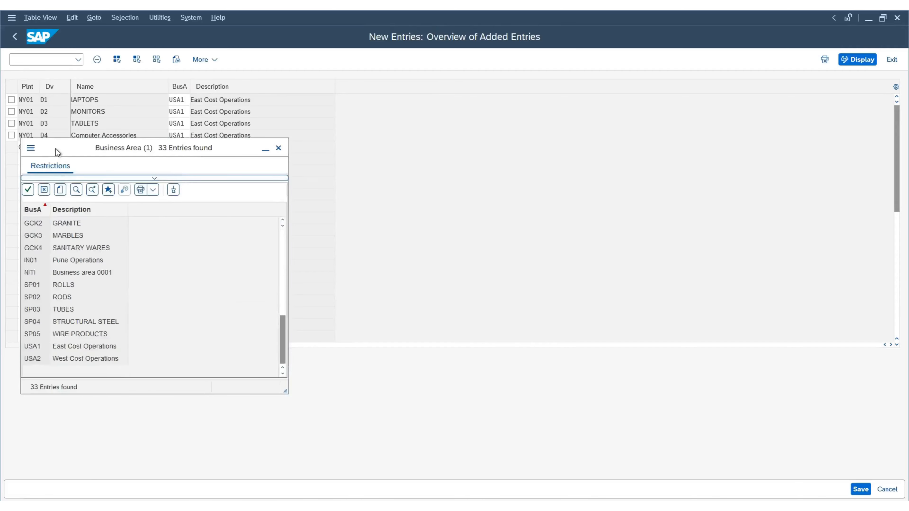
double_click(166, 354)
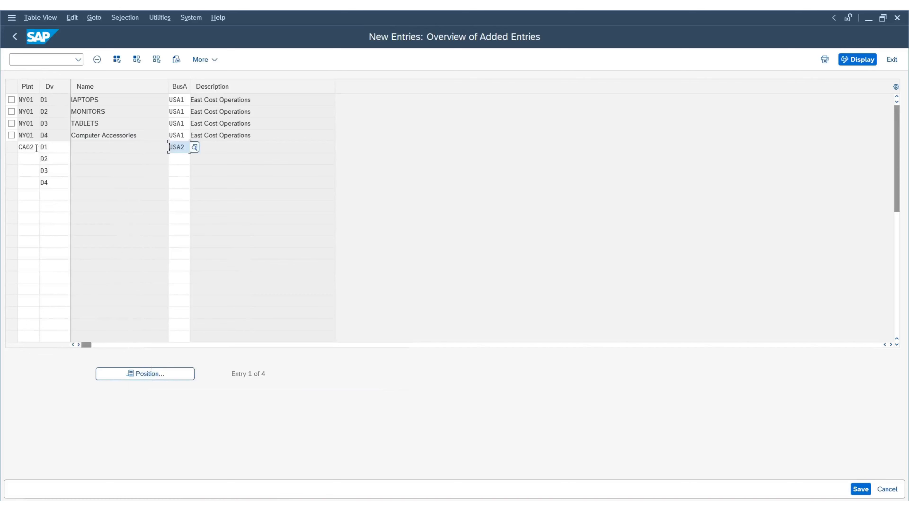
Copy plant CA02 into the three rows below it, for divisions D2, D3 and D4
drag(37, 147, 9, 154)
key(ctrl+c)
click(29, 159)
key(ctrl+v)
click(32, 170)
key(ctrl+v)
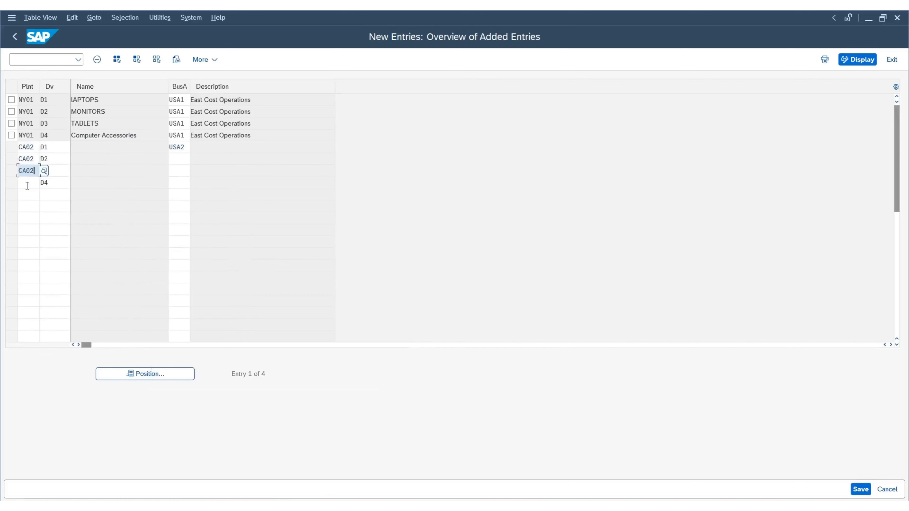
click(27, 184)
key(ctrl+v)
Copy business area USA2 into the CA02 rows for divisions D2, D3 and D4
drag(188, 147, 147, 161)
key(ctrl+c)
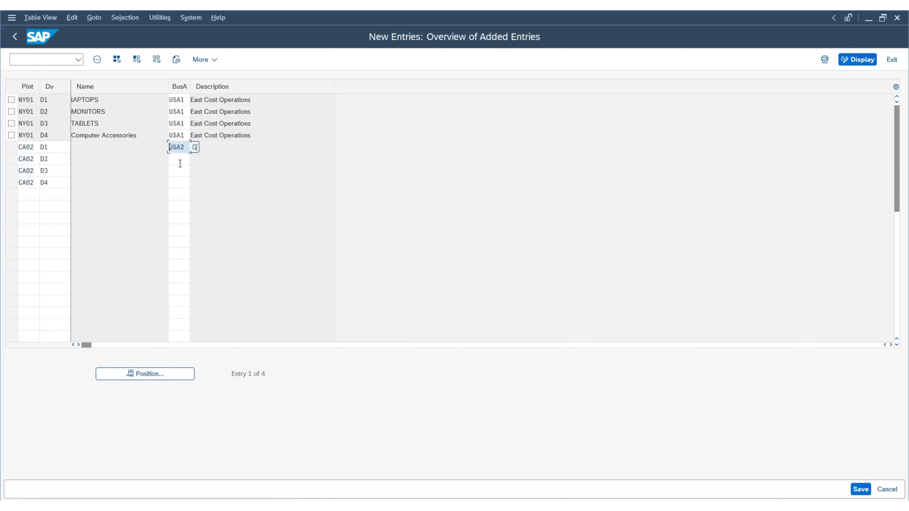
click(180, 161)
key(ctrl+v)
click(179, 171)
key(ctrl+v)
click(180, 182)
key(ctrl+v)
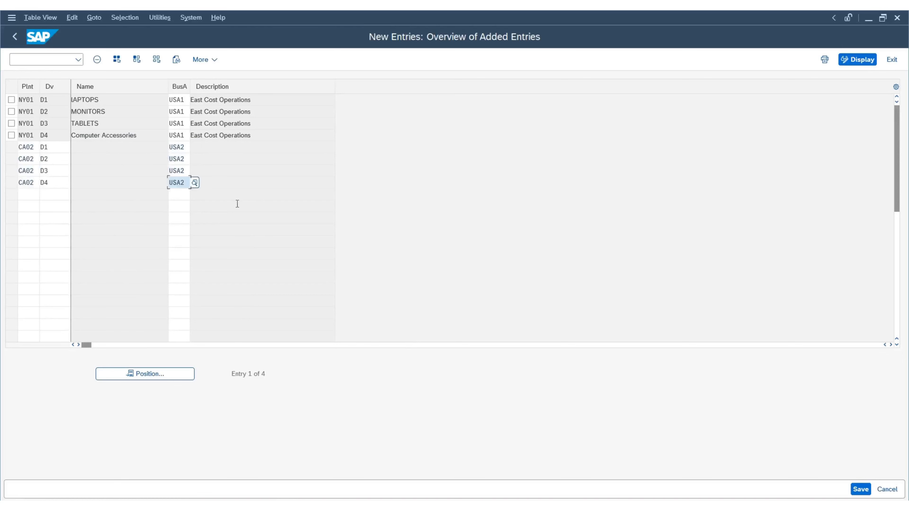
Check the value list for the CA02 D1 row's business area without changing it, and validate the four CA02 entries
click(185, 147)
click(194, 148)
scroll(200, 308, down, 5)
click(278, 148)
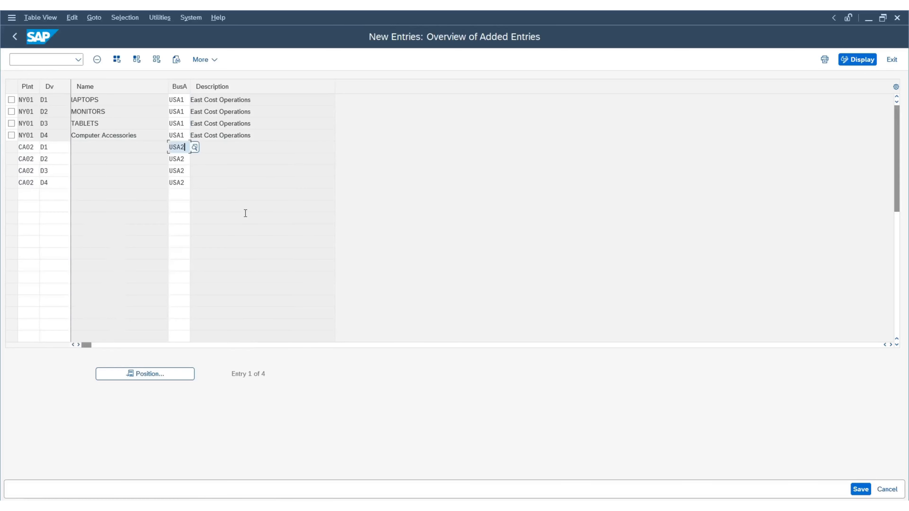
key(Return)
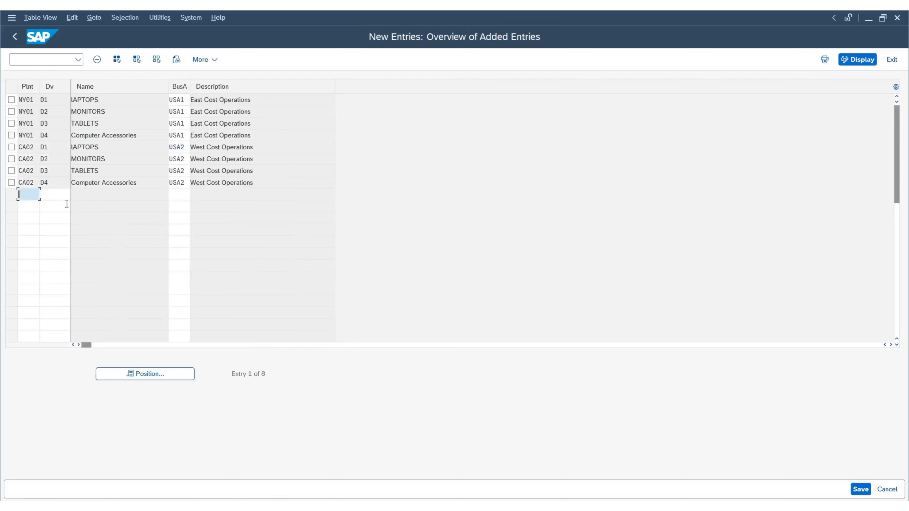
Select plant IN03 for the ninth row and copy it into the three rows below
click(44, 194)
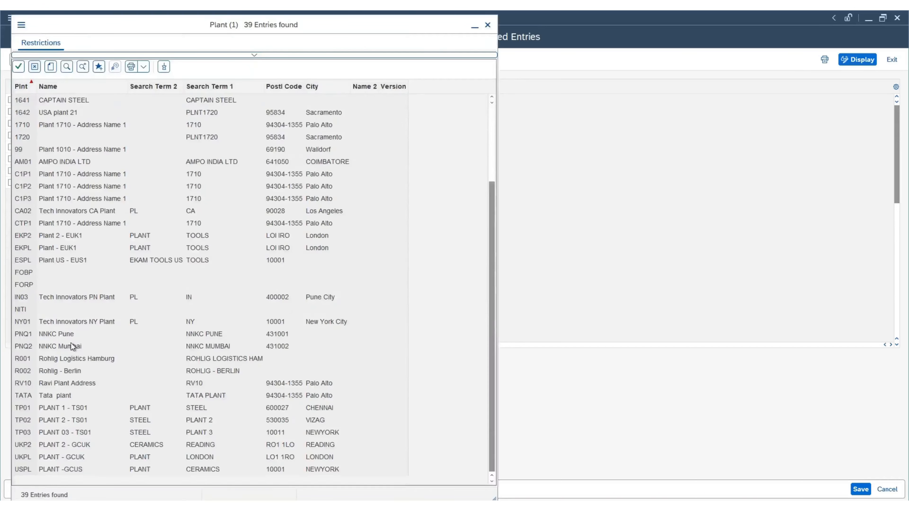
double_click(22, 297)
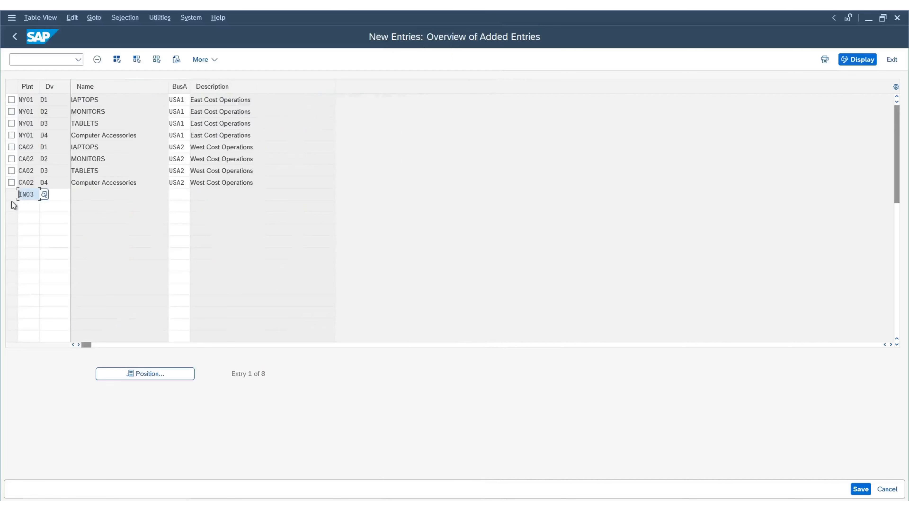
click(27, 206)
key(ctrl+v)
click(32, 218)
key(ctrl+v)
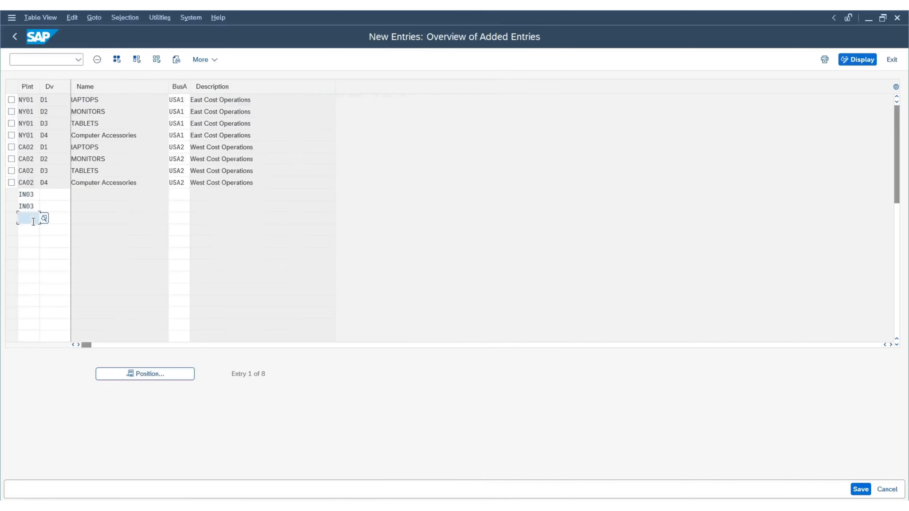
click(32, 229)
key(ctrl+v)
Copy divisions D1 to D4 from the CA02 entries into the four IN03 rows
click(56, 205)
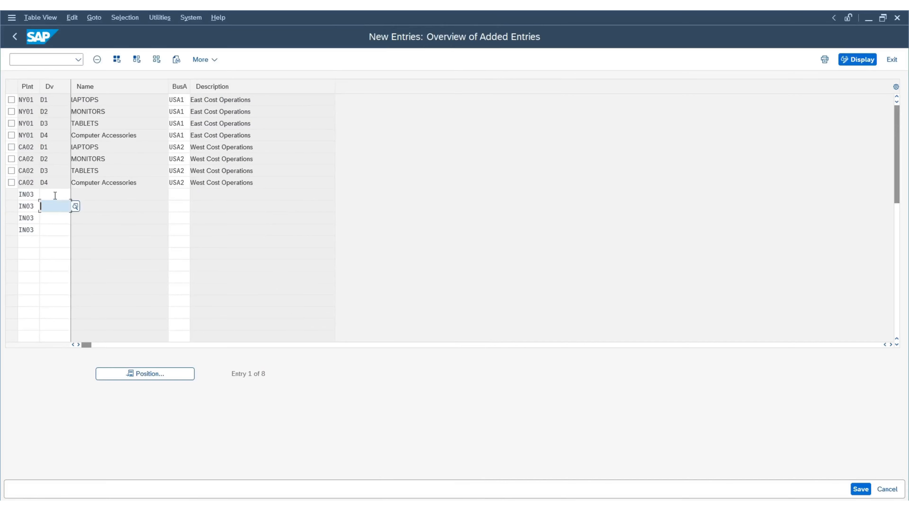
click(54, 195)
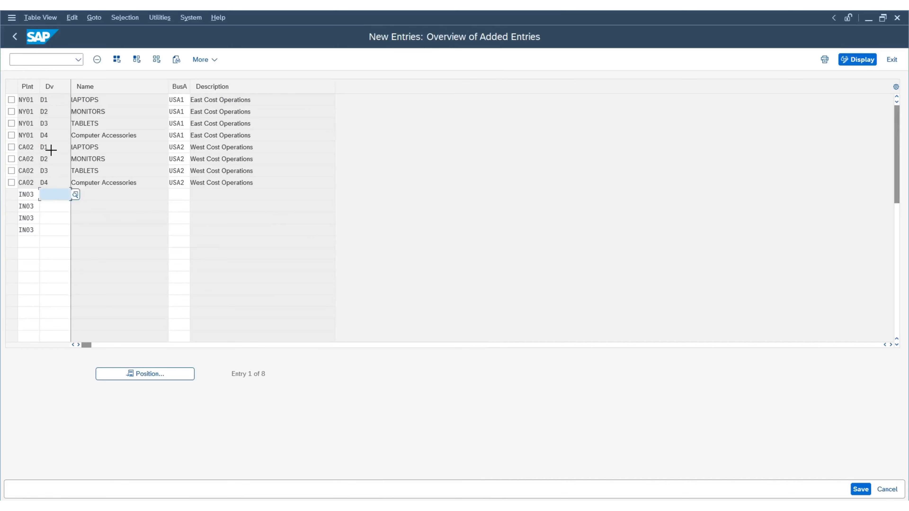
drag(51, 147, 52, 181)
key(ctrl+c)
key(ctrl+v)
Assign business area IN01, Pune Operations, to the IN03 row with division D1
click(183, 199)
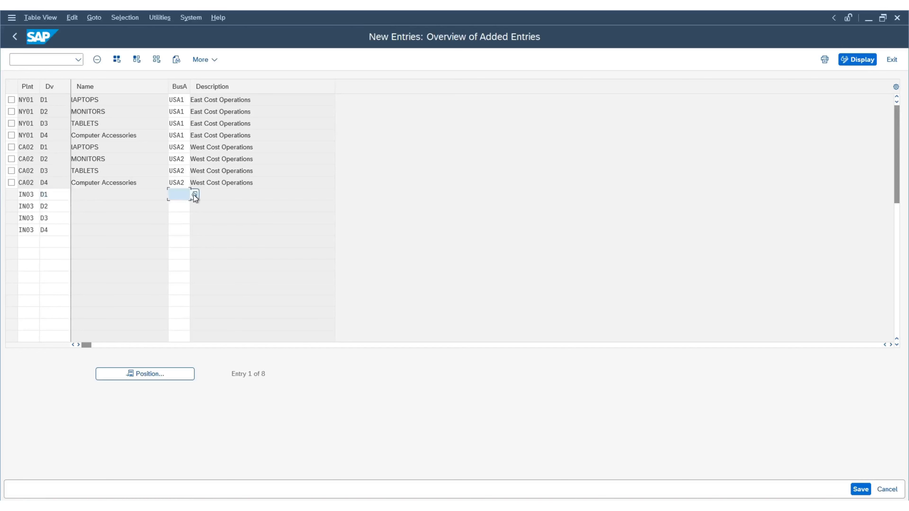
click(195, 196)
scroll(81, 369, down, 6)
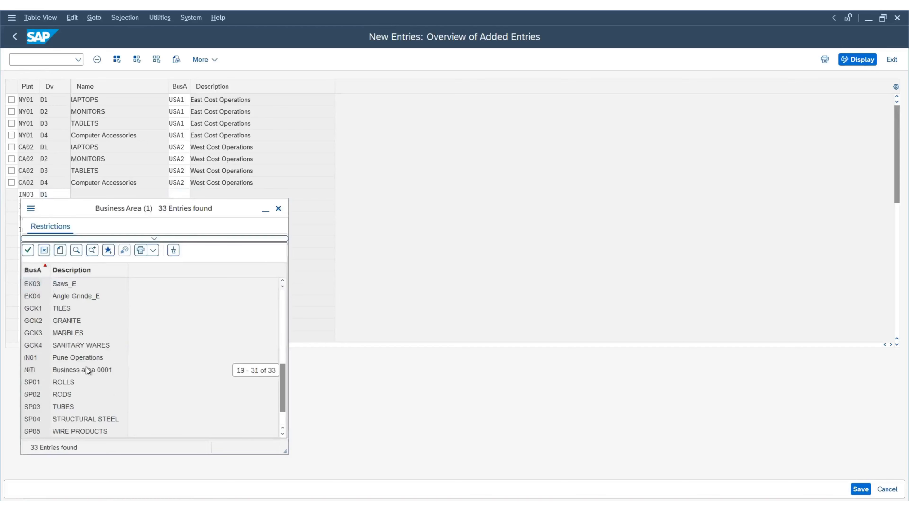
double_click(71, 359)
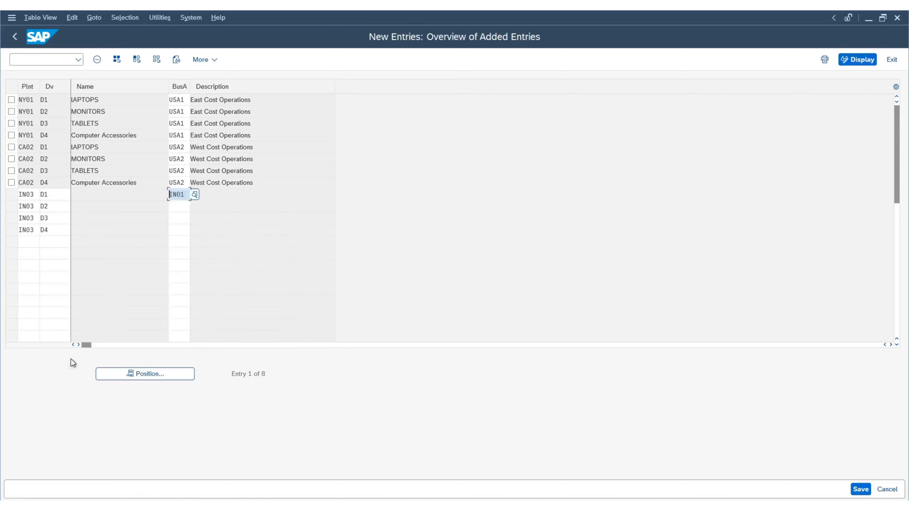
Copy business area IN01 into the IN03 rows for divisions D2, D3 and D4, and validate the entries
click(171, 206)
key(ctrl+v)
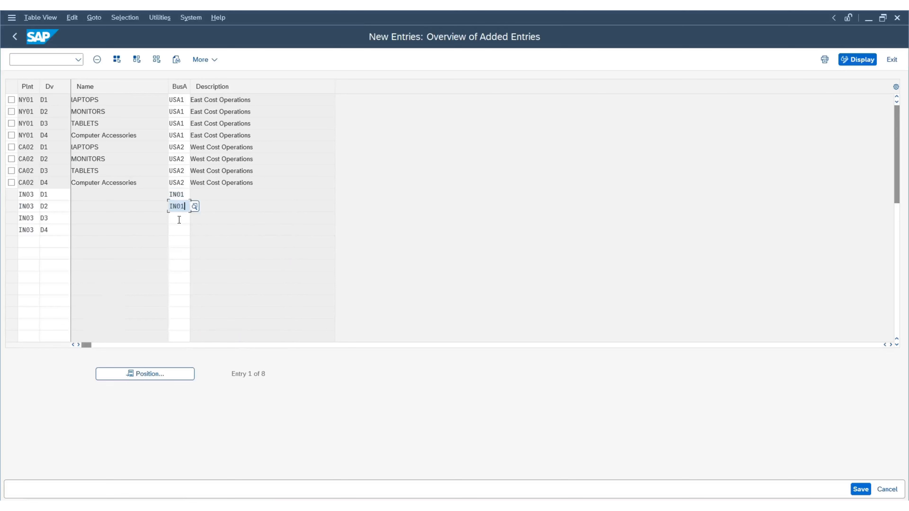
click(180, 224)
key(ctrl+v)
click(180, 230)
key(ctrl+v)
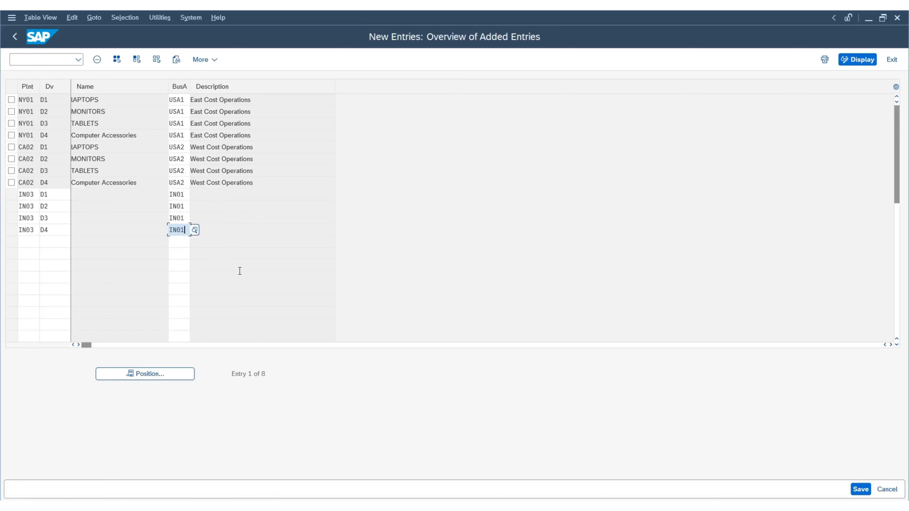
key(Return)
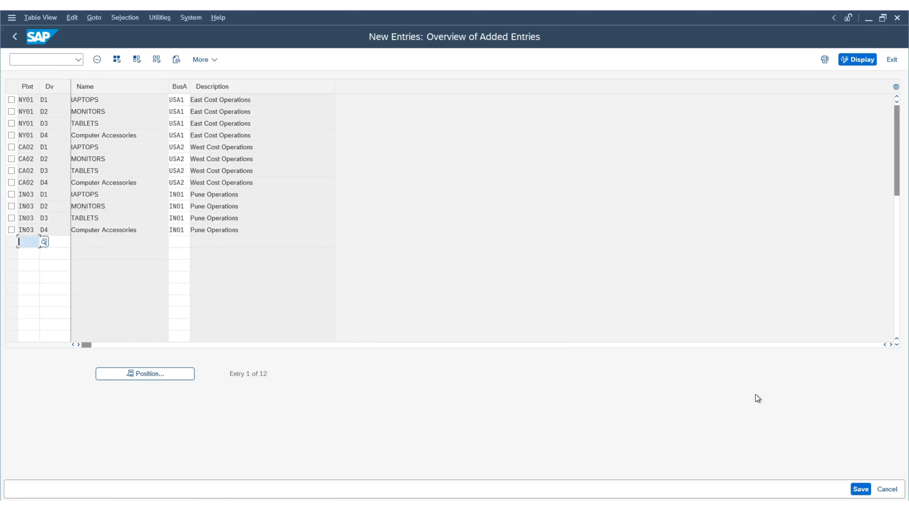
Save the business area assignments under the proposed customizing request and return to the IMG structure
click(860, 489)
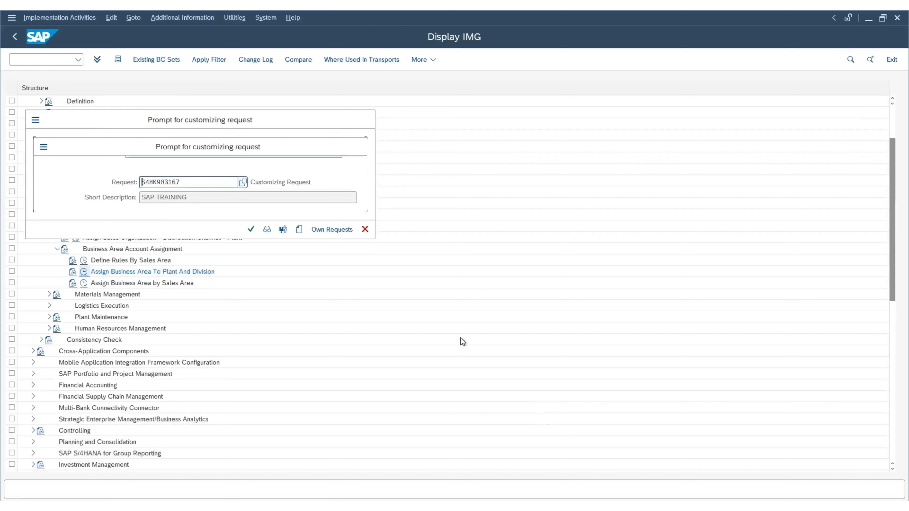
click(251, 229)
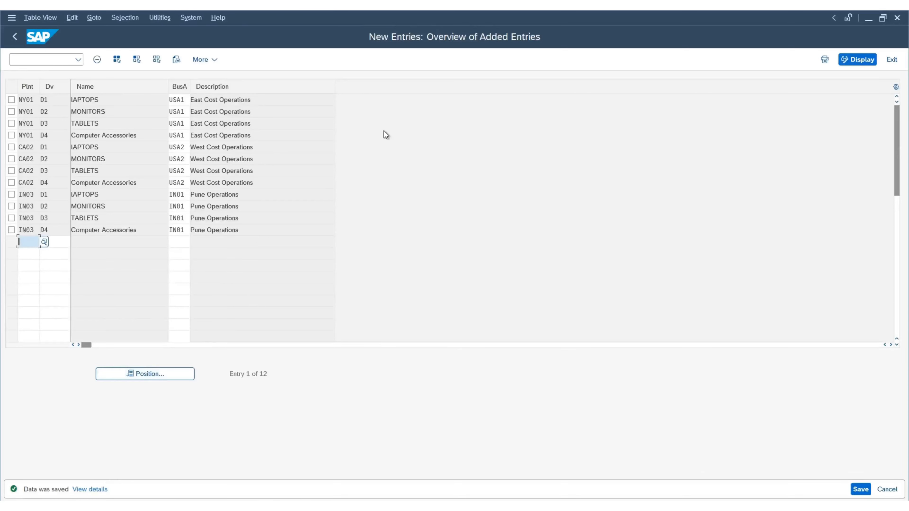
click(15, 37)
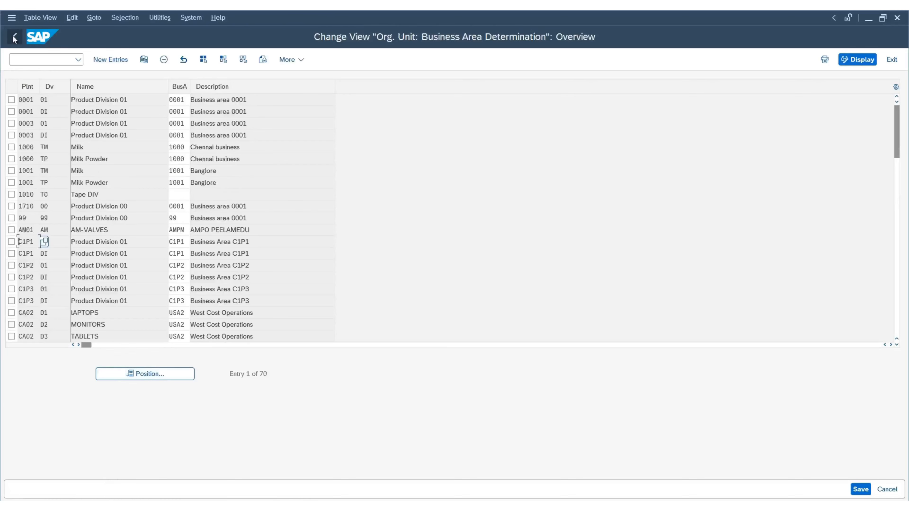
click(14, 37)
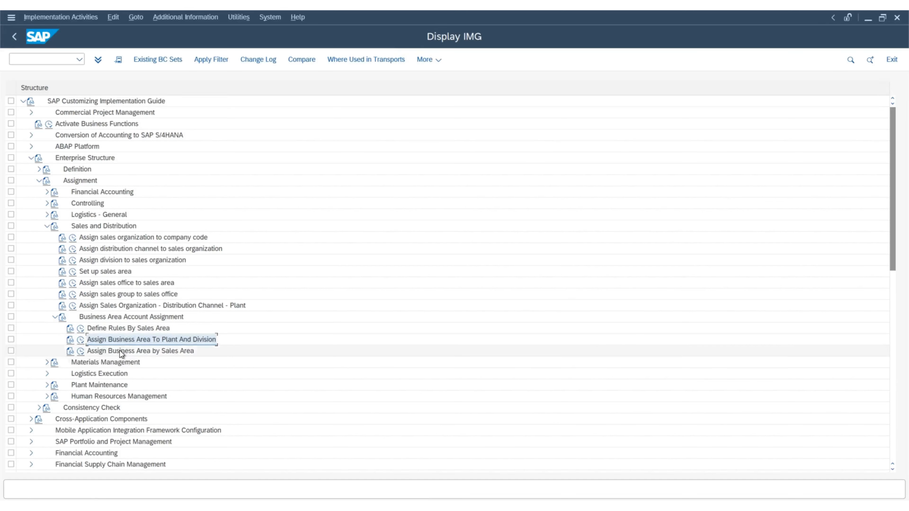
click(164, 350)
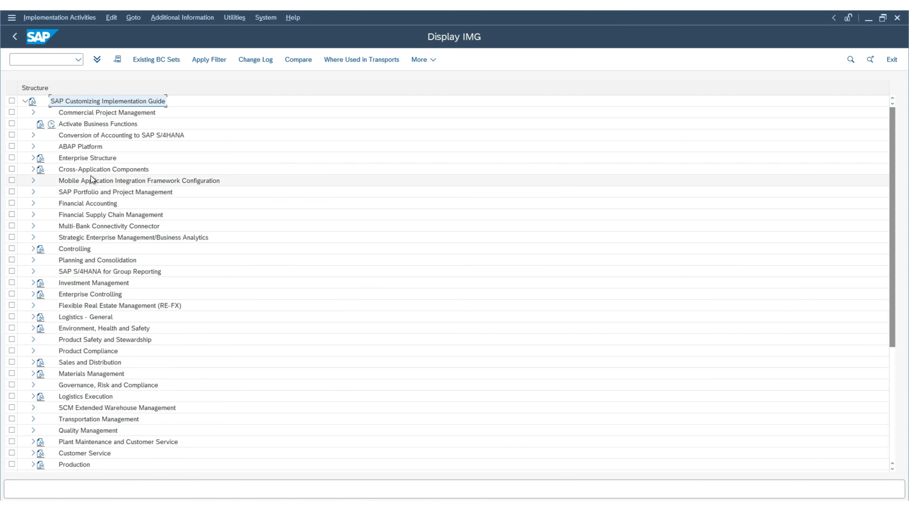
Expand the Materials Management node under Enterprise Structure, Definition in the IMG
click(33, 157)
click(41, 169)
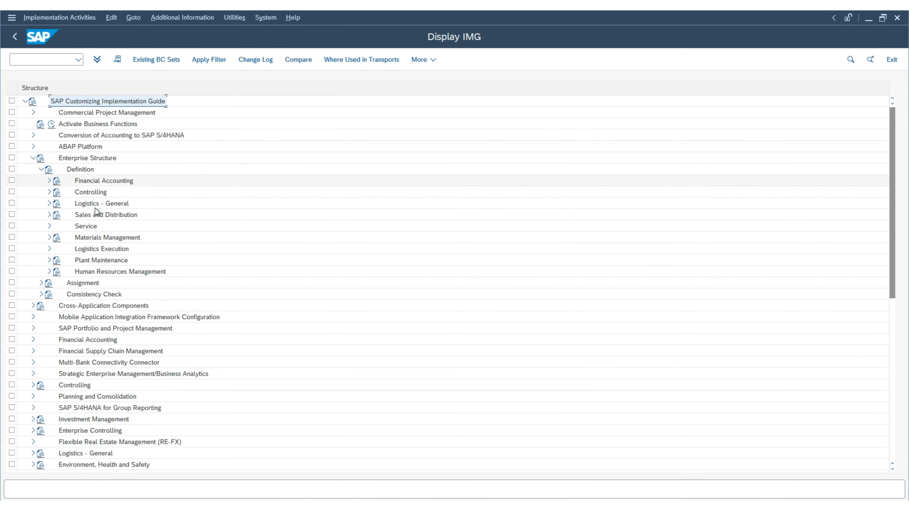
click(49, 238)
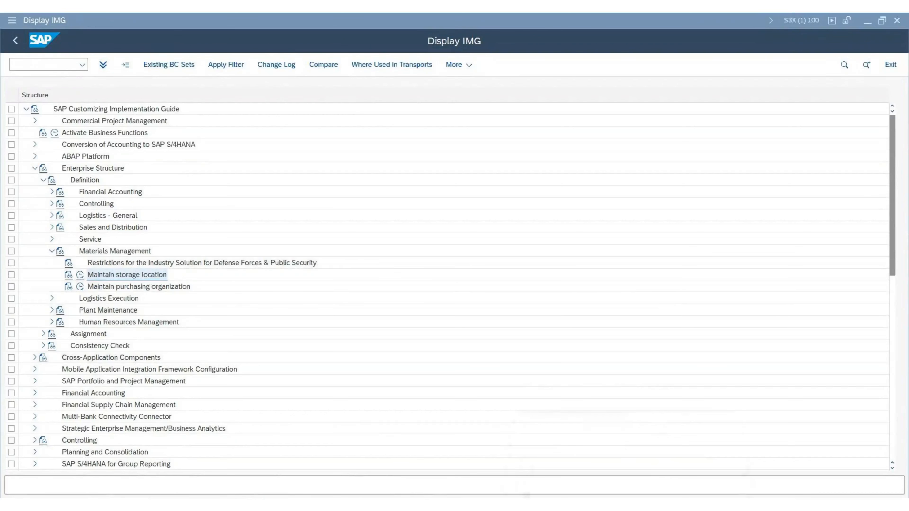
click(685, 456)
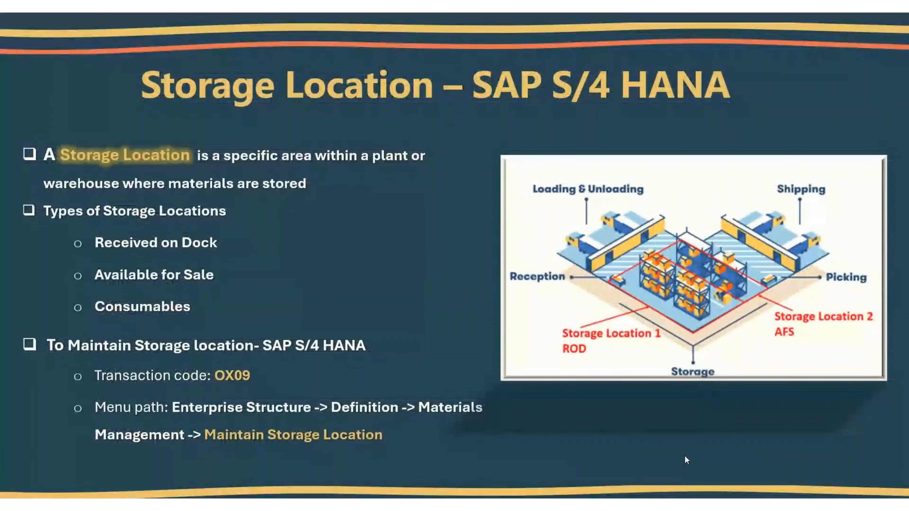
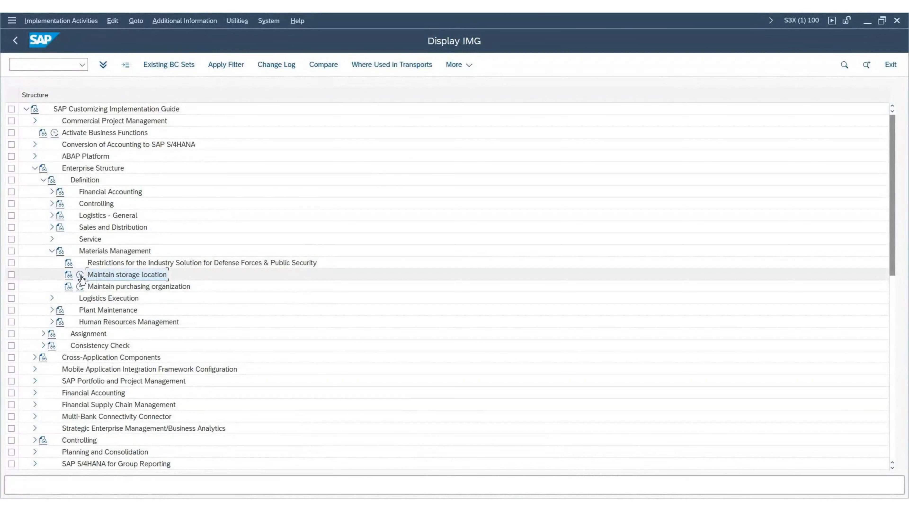
Open the Maintain storage location activity with plant NY01 as the work area
click(80, 275)
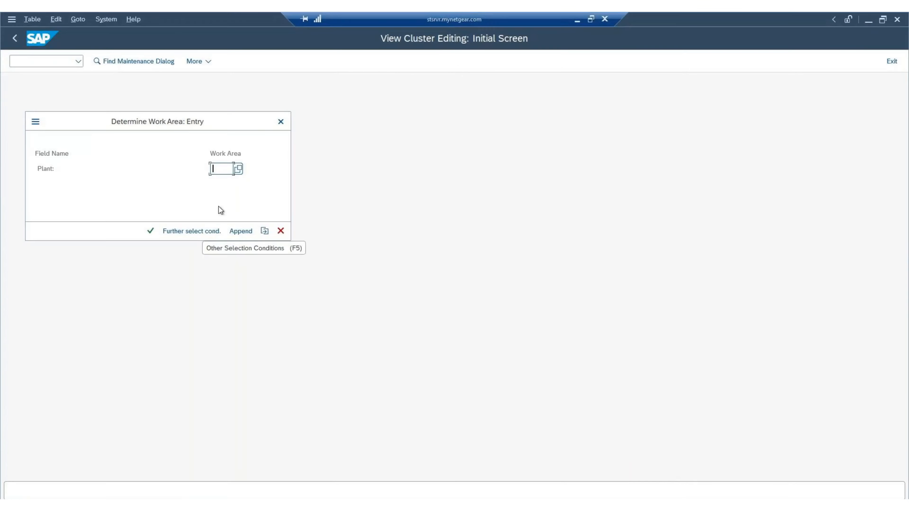
click(222, 170)
click(226, 183)
click(151, 231)
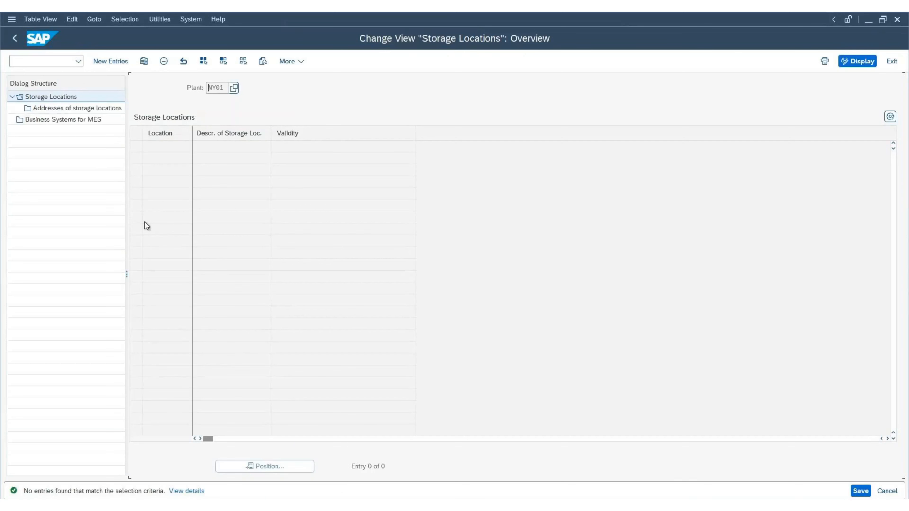
Start new entries for plant NY01 and add storage location ROD with the description "Received on Dock"
click(116, 69)
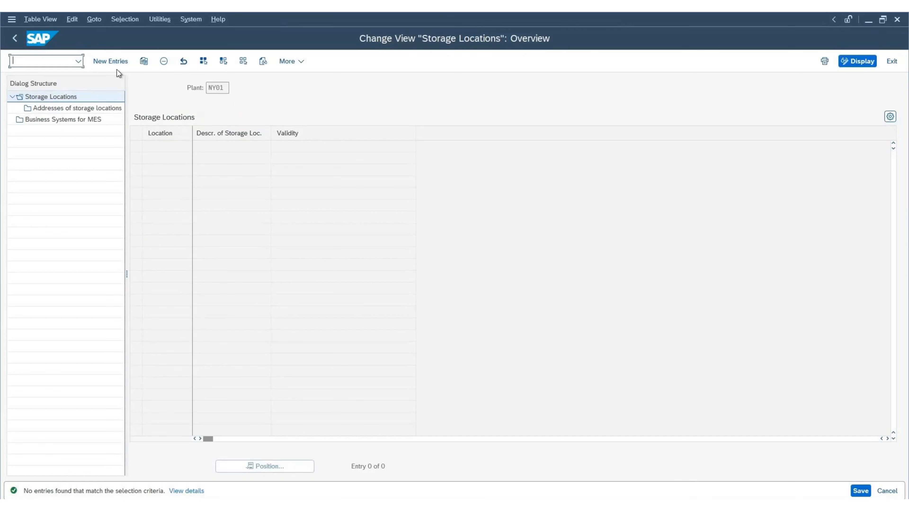
click(117, 61)
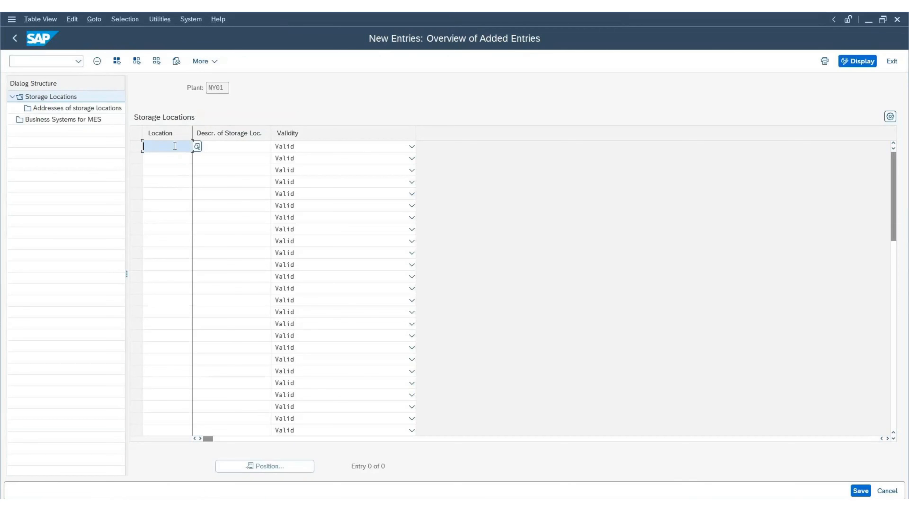
text(ROD)
click(217, 148)
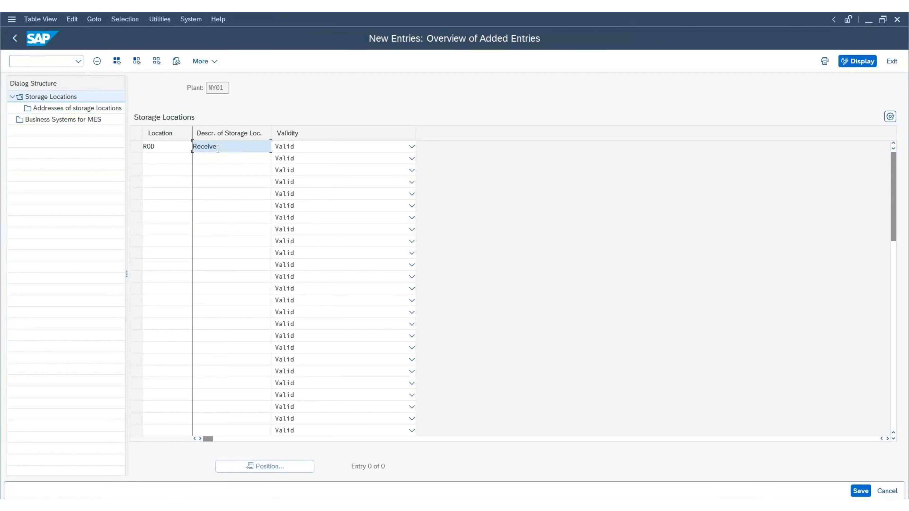
text(Receiver on Dock)
key(Tab)
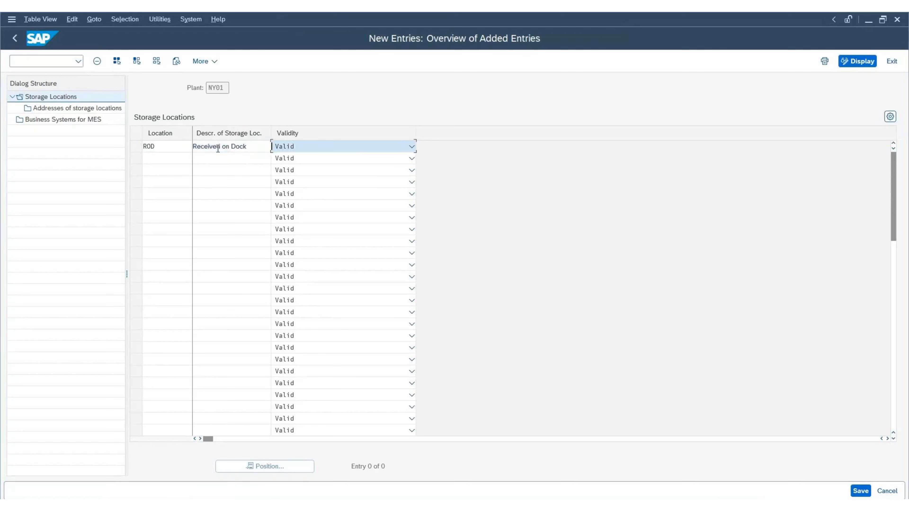
Add storage location AFS with the description "Avbl for Sale" in the second row
click(156, 158)
key(Caps_Lock)
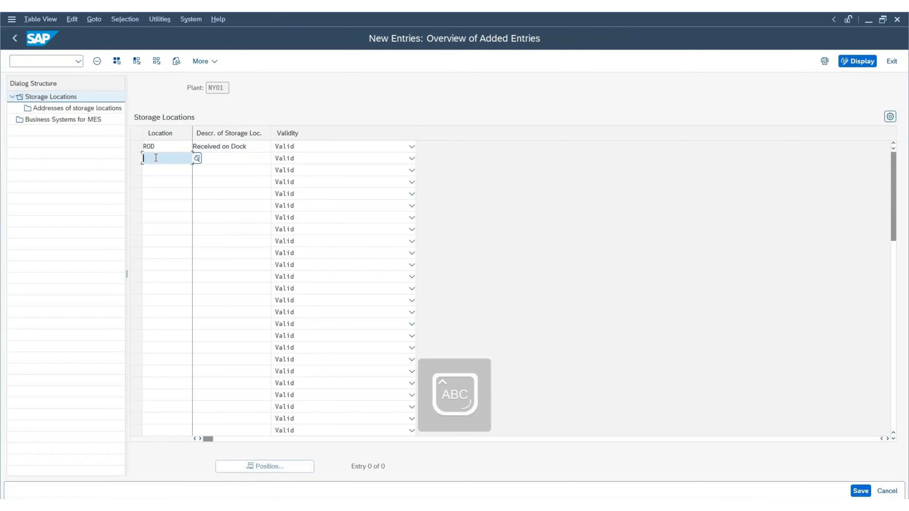
text(AFS)
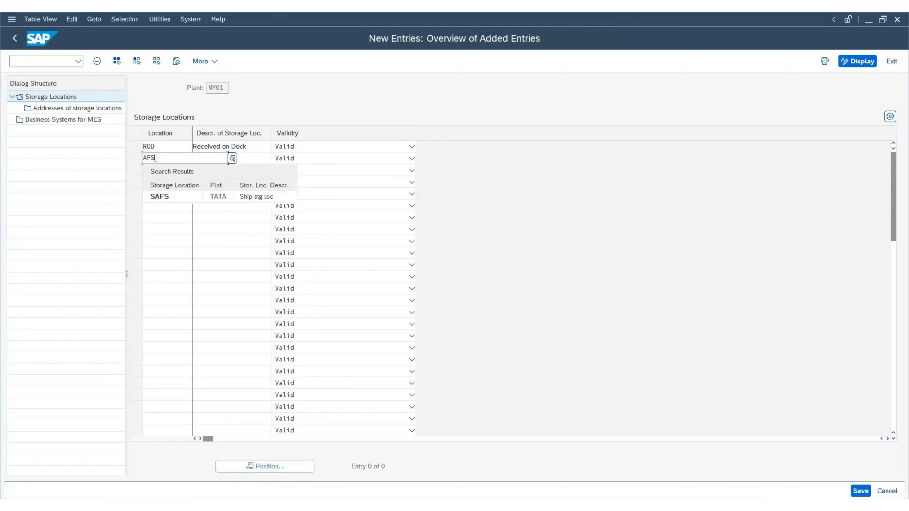
key(Tab)
key(Caps_Lock)
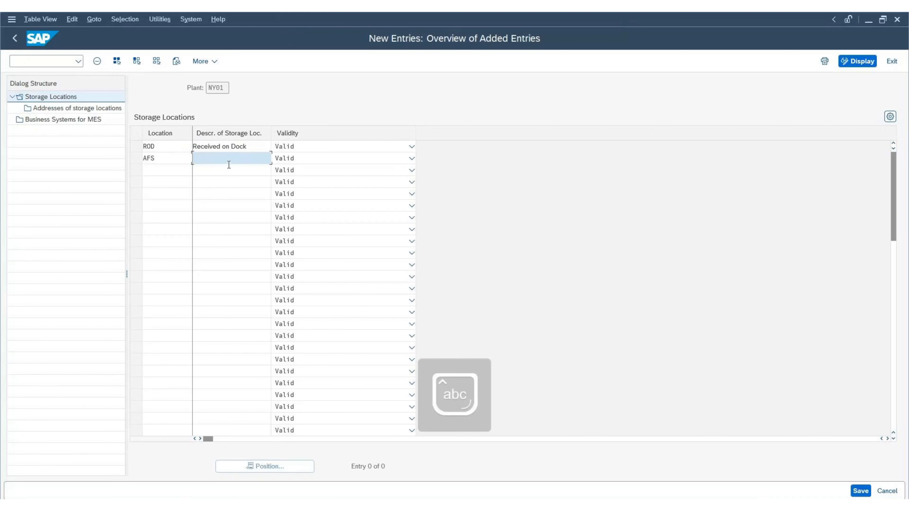
text(Avbl for Sale)
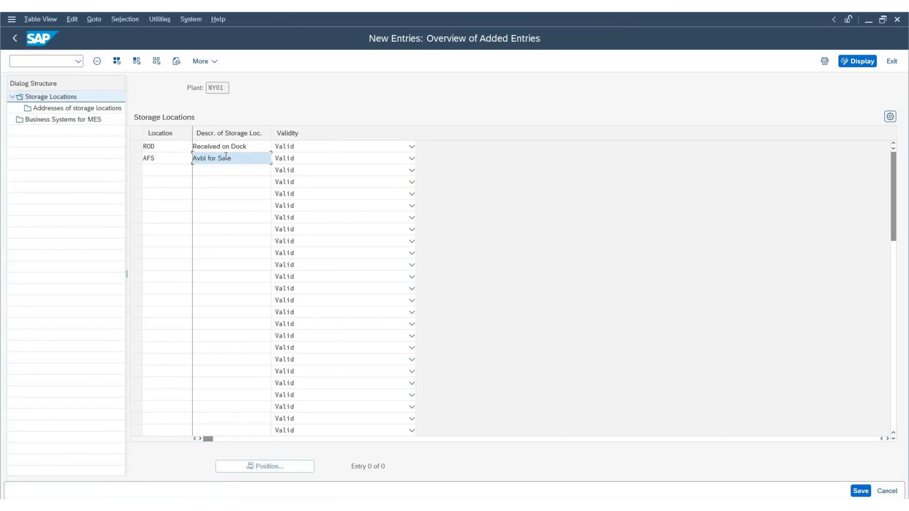
Enter CONS as the third storage location code for plant NY01
click(172, 171)
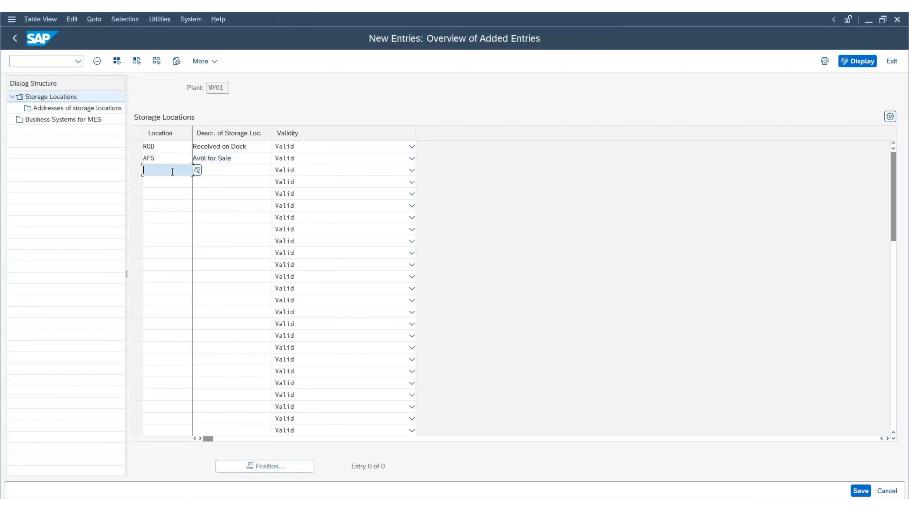
key(Caps_Lock)
text(CONS)
key(BackSpace)
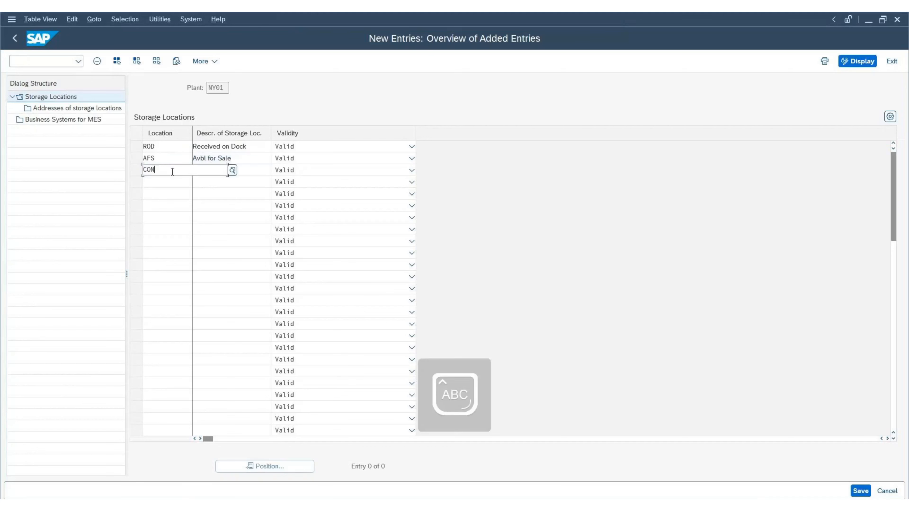
text(S)
key(Caps_Lock)
key(Tab)
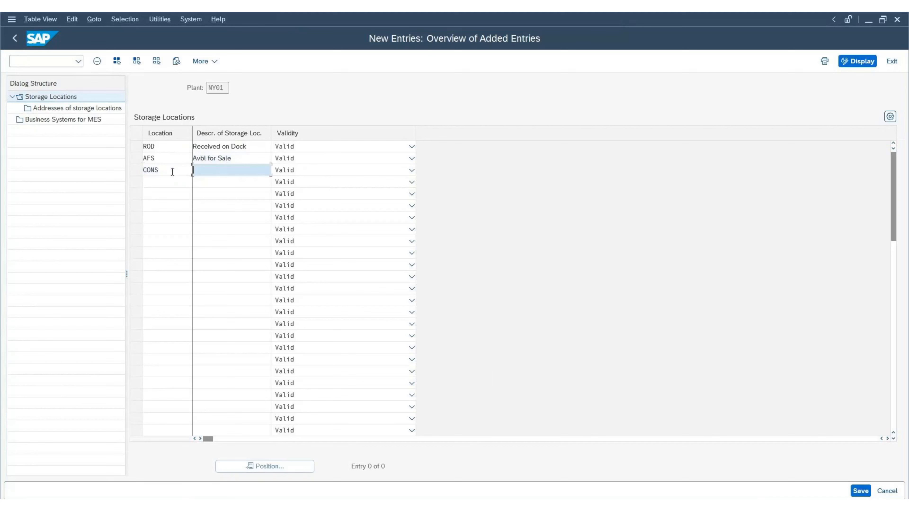
Give storage location CONS the description "Consumables" and confirm the new entries
text(S)
key(BackSpace)
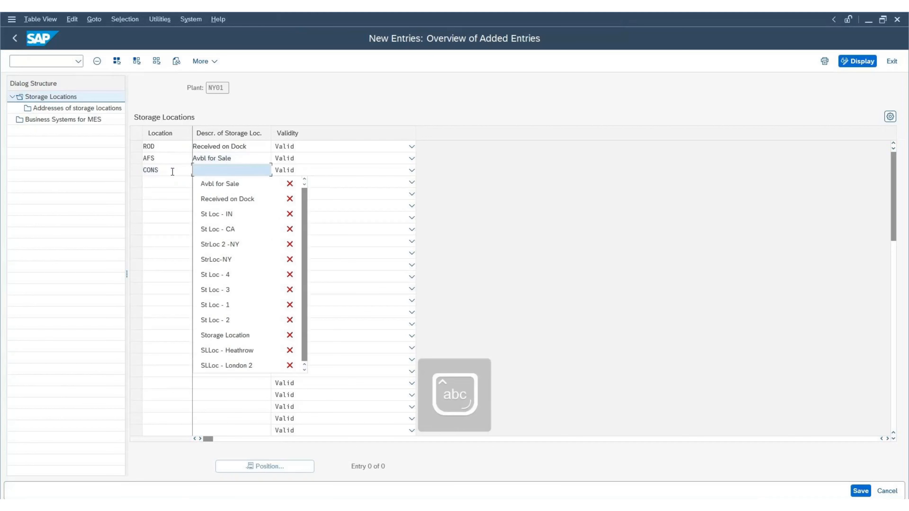
text(Consu)
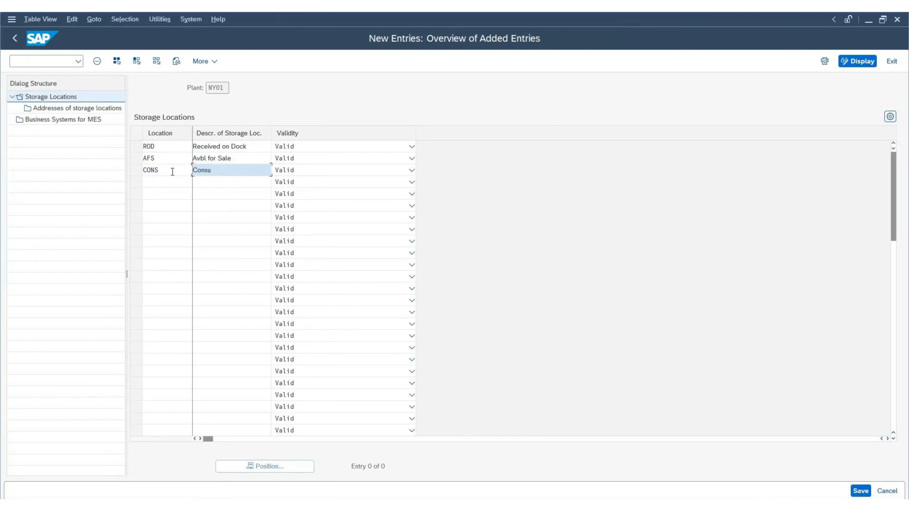
text(ma)
key(BackSpace)
key(BackSpace)
text(s)
click(216, 184)
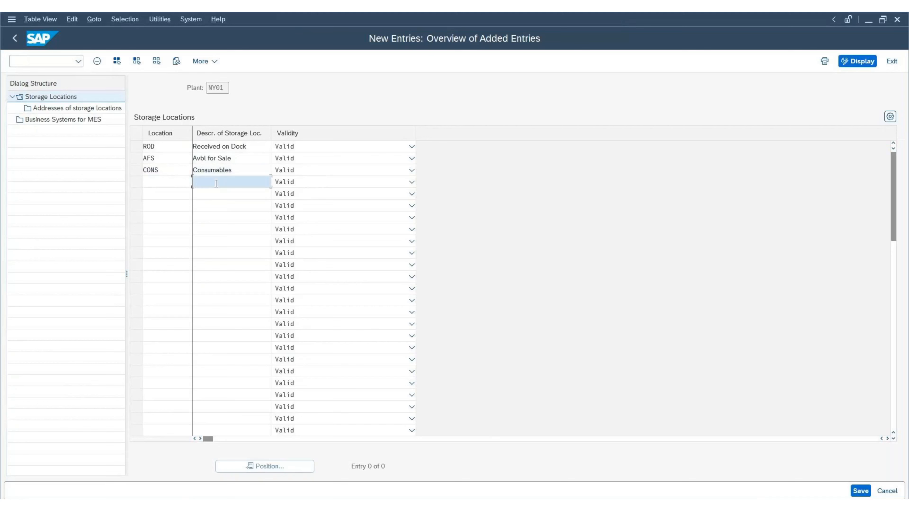
key(Return)
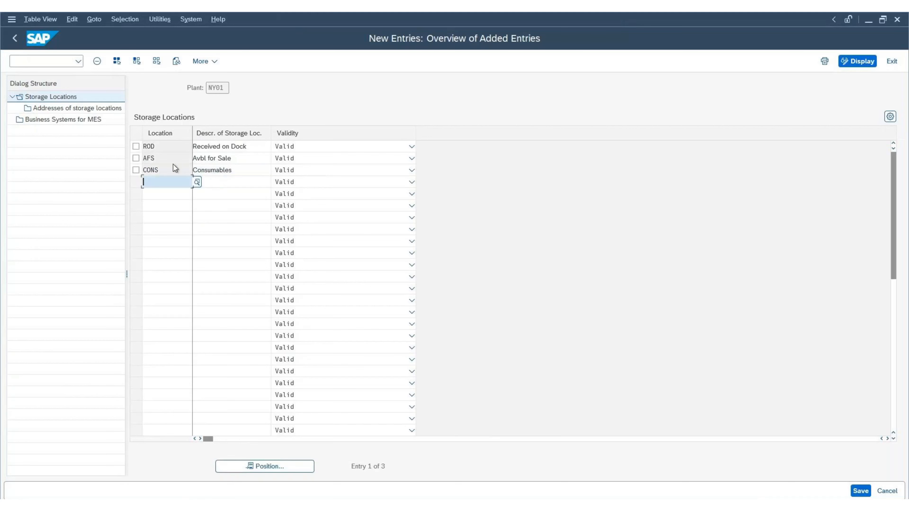
Open the addresses of storage location ROD and create a new address entry numbered 1
click(136, 146)
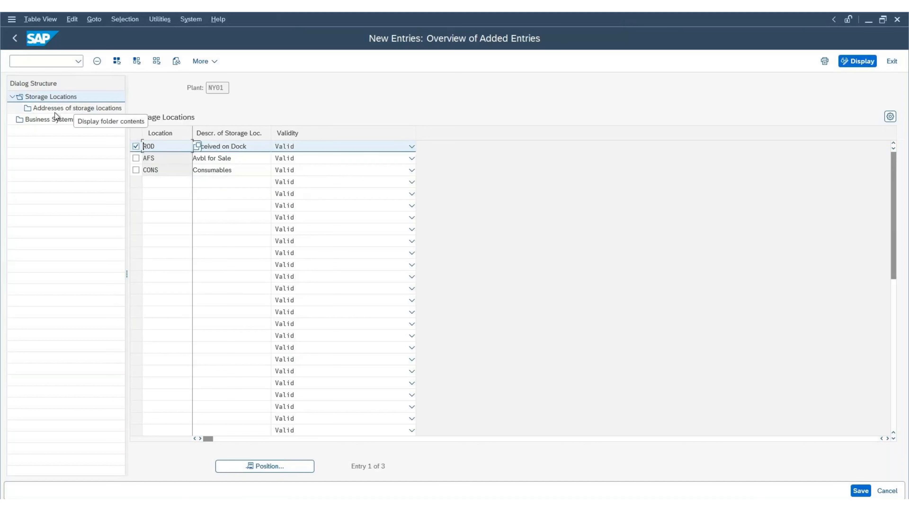
double_click(75, 108)
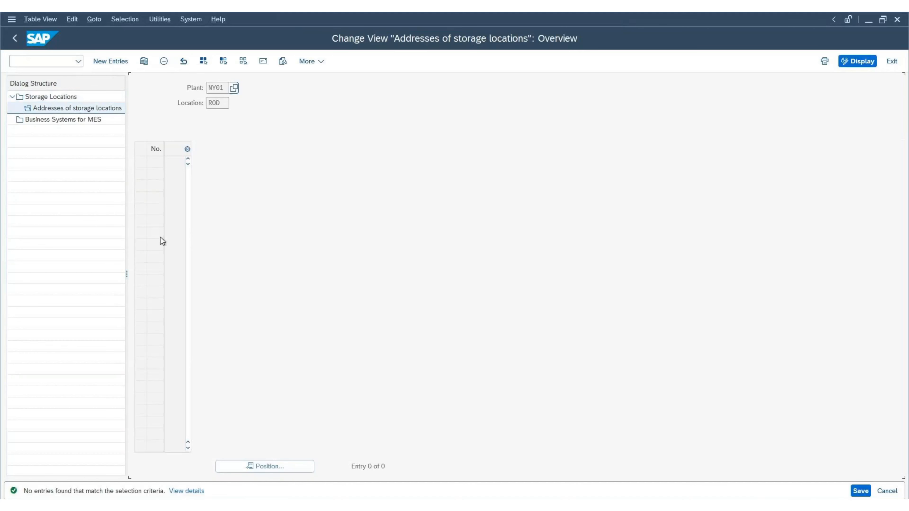
click(122, 63)
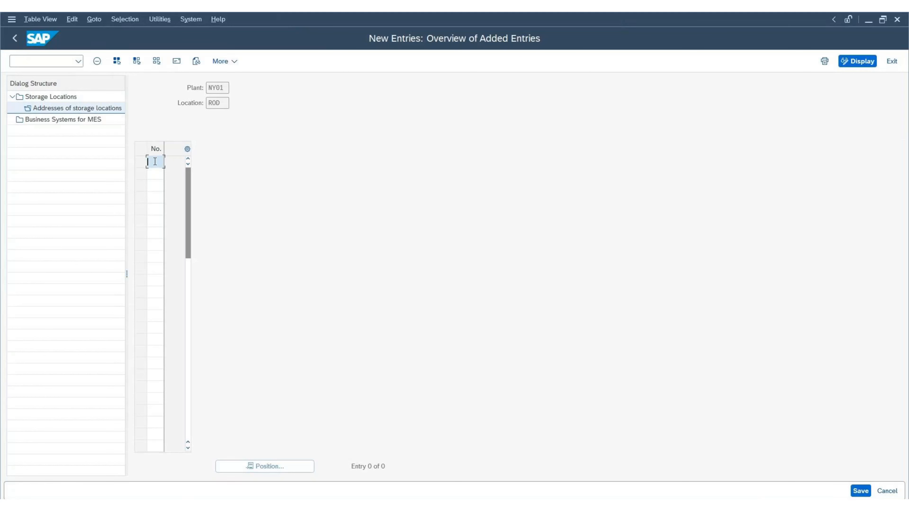
text(1)
key(Return)
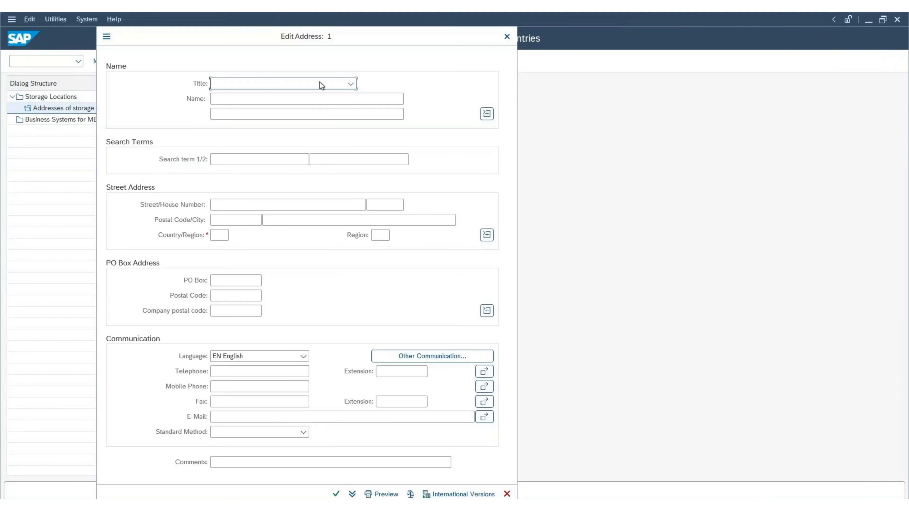
Set the title of the ROD address to Company and its name to "Received on Dock"
click(350, 84)
click(283, 96)
click(282, 99)
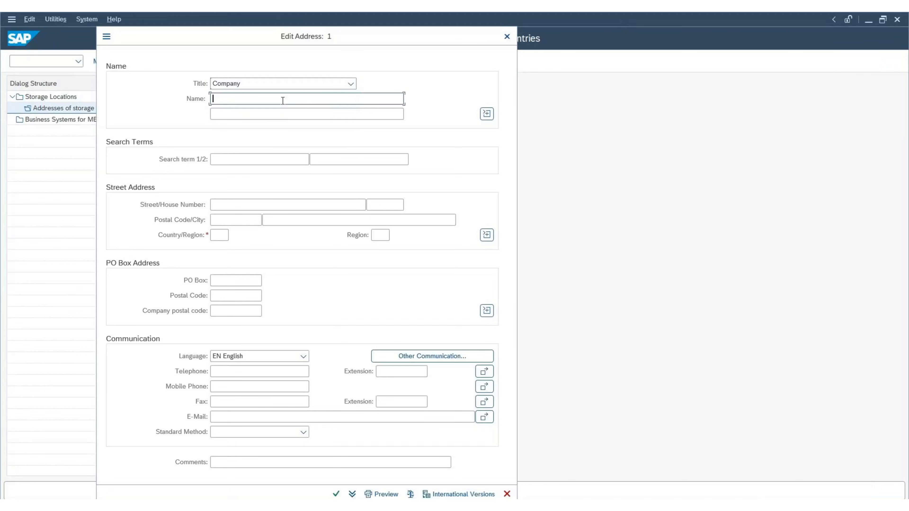
text(Received on Dock)
Enter the search terms NY and 01 for the ROD address
key(Tab)
key(Tab)
key(Tab)
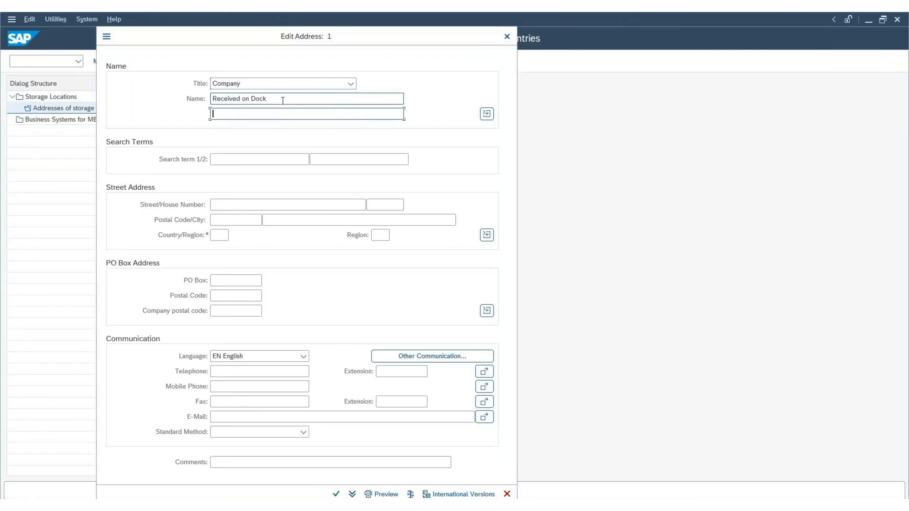
text(NY)
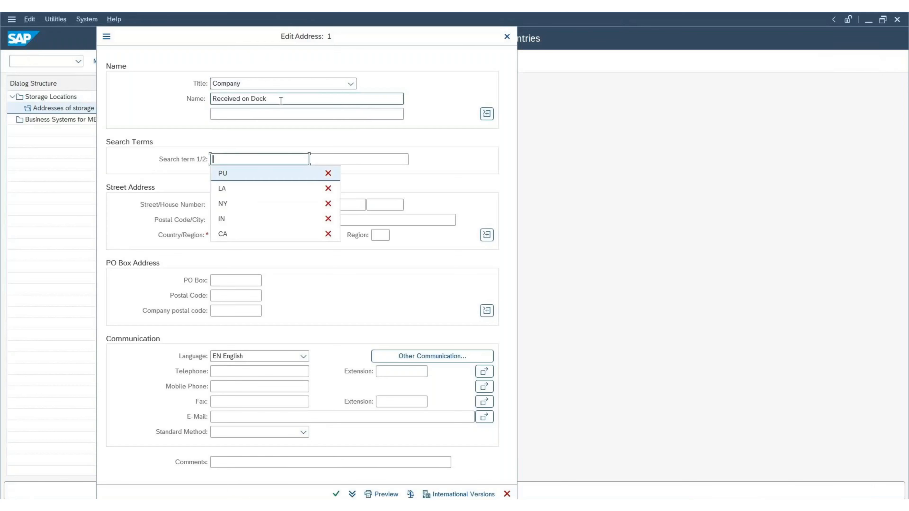
key(Tab)
key(Down)
key(Down)
key(Down)
key(Down)
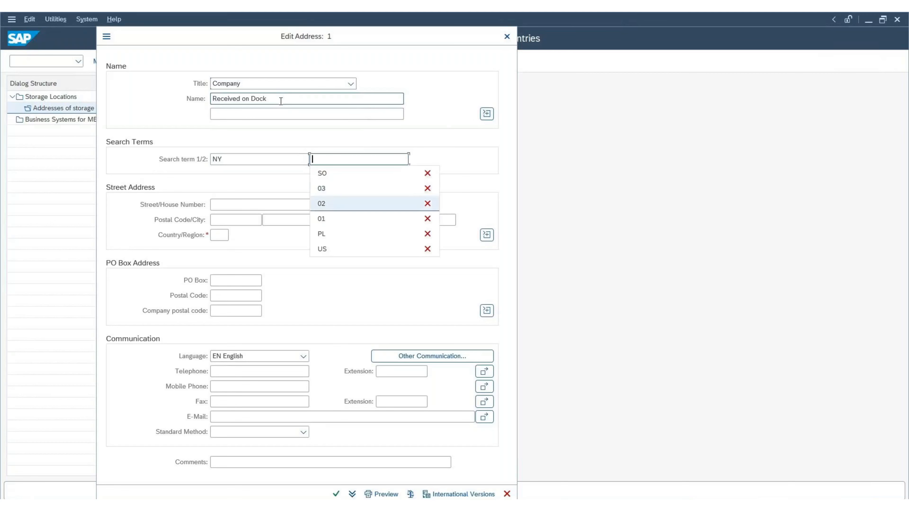
key(Tab)
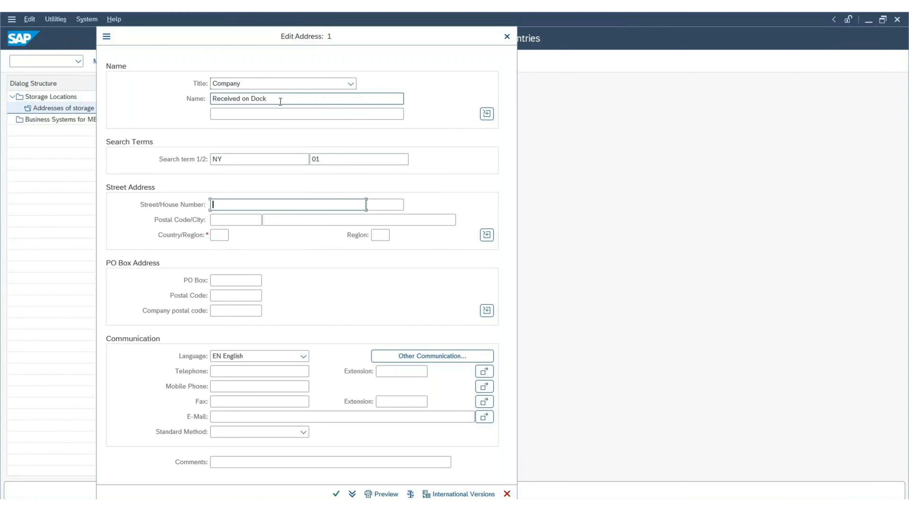
Fill in the street, house number, postal code and city of the ROD address
text(New york Street)
key(Tab)
text(123)
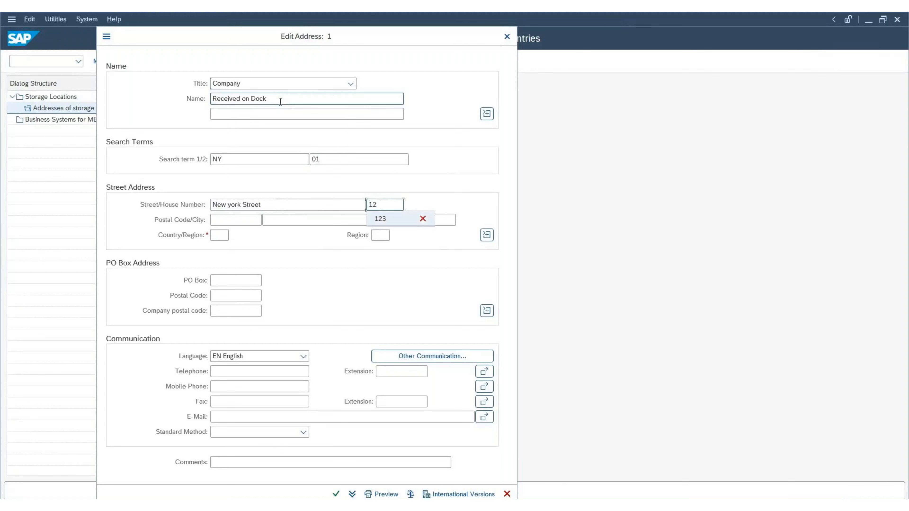
key(Tab)
key(Down)
key(Down)
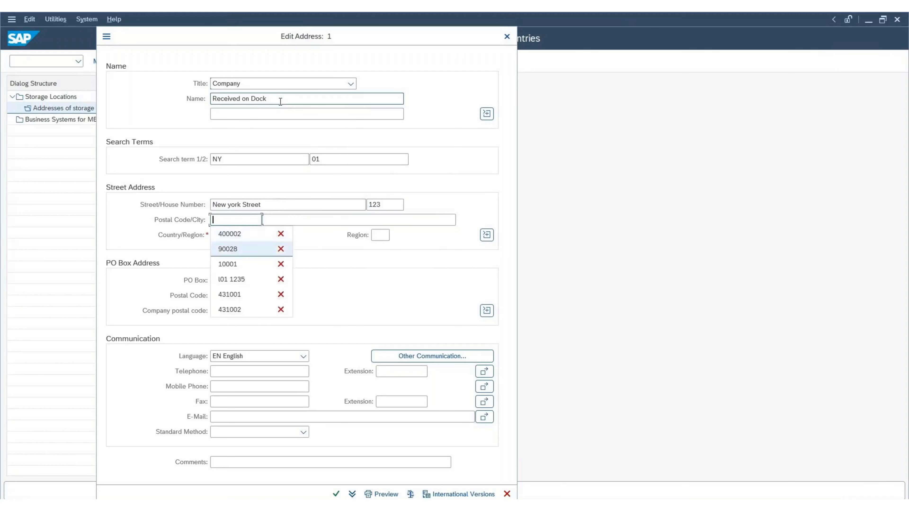
key(Down)
key(Return)
key(Tab)
key(Down)
key(Down)
key(Down)
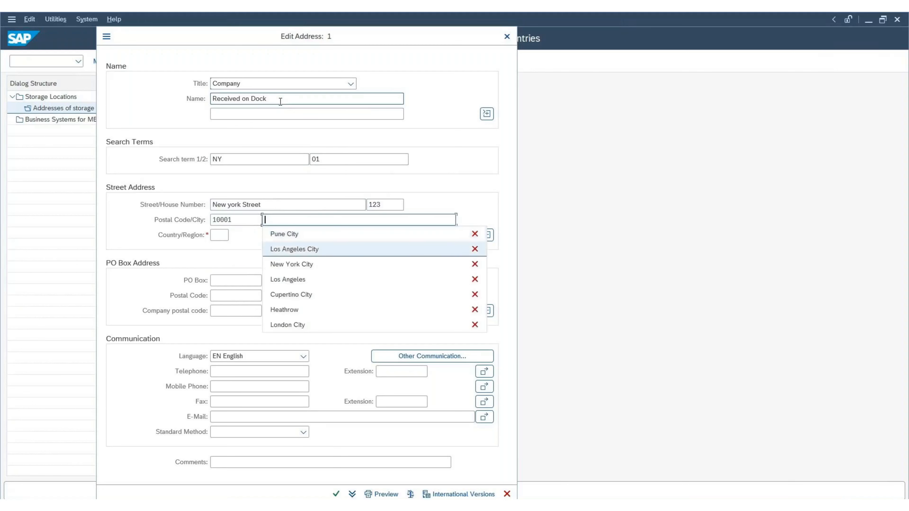
key(Return)
Set the country of the ROD address to US and the region to NY, and accept the address
key(Tab)
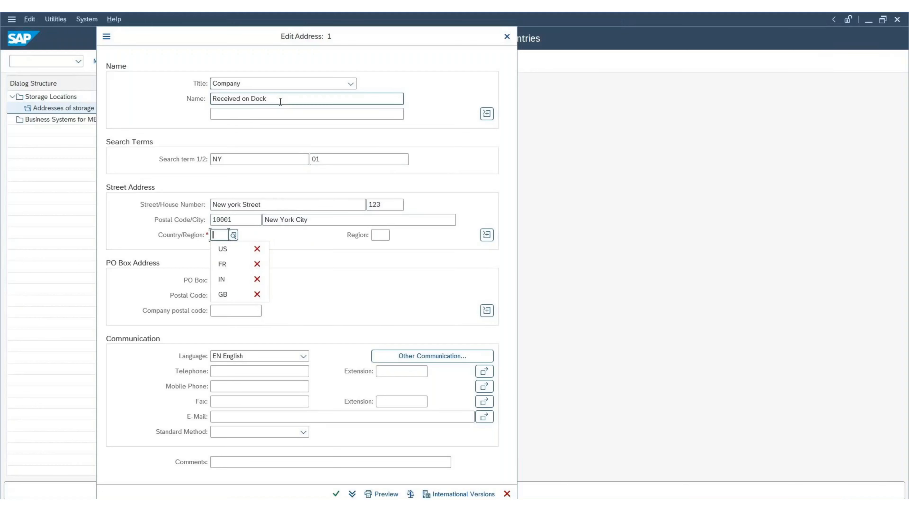
key(Down)
key(Return)
key(Tab)
key(Down)
key(Down)
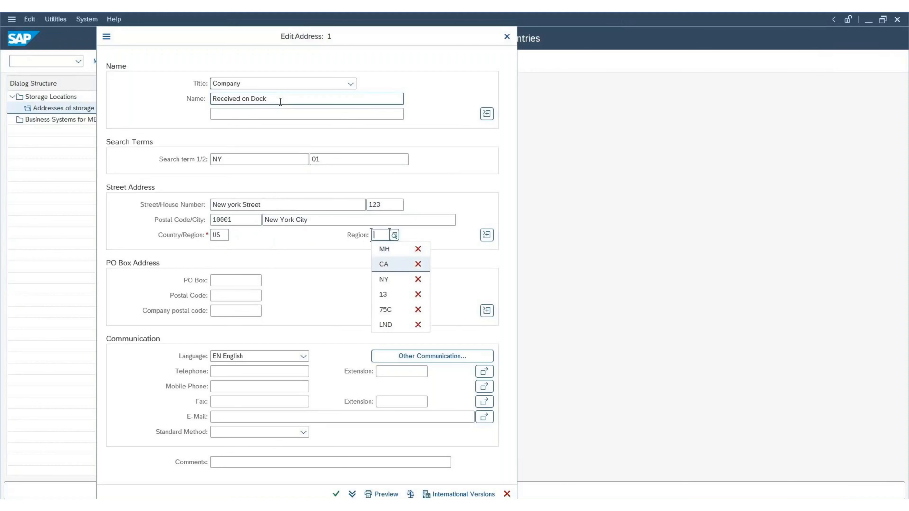
key(Down)
key(Return)
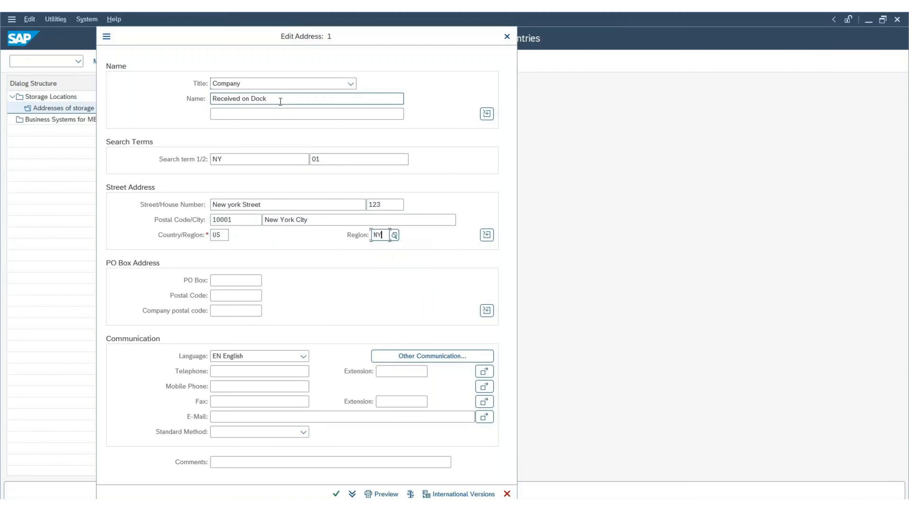
key(shift+Tab)
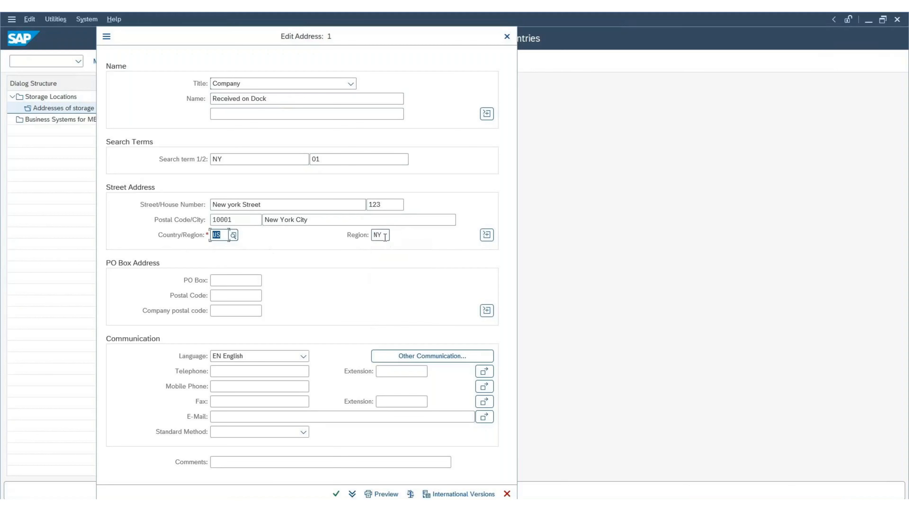
key(Tab)
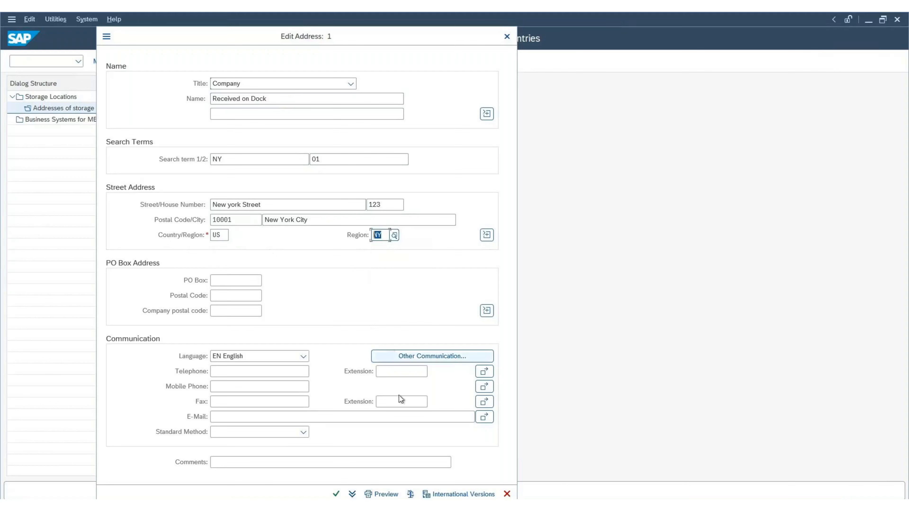
click(335, 493)
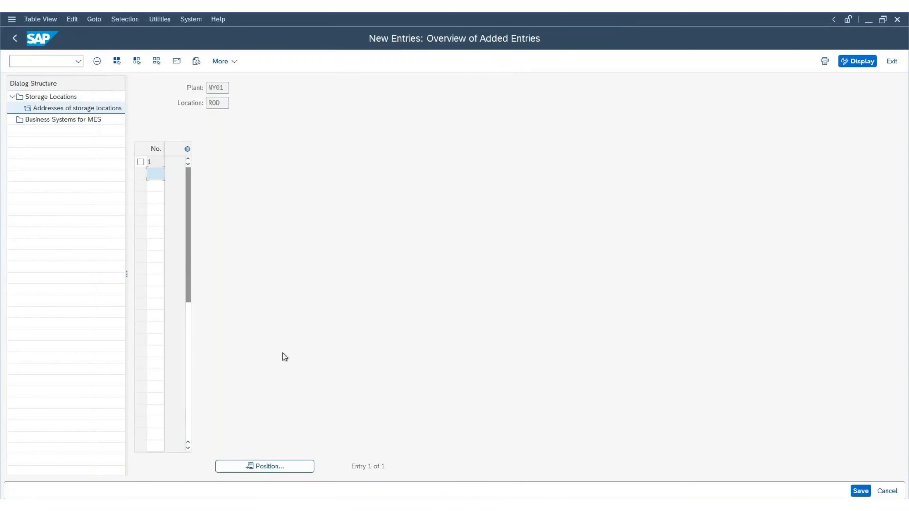
Return to the storage locations overview of plant NY01 and leave the AFS row unselected
click(56, 96)
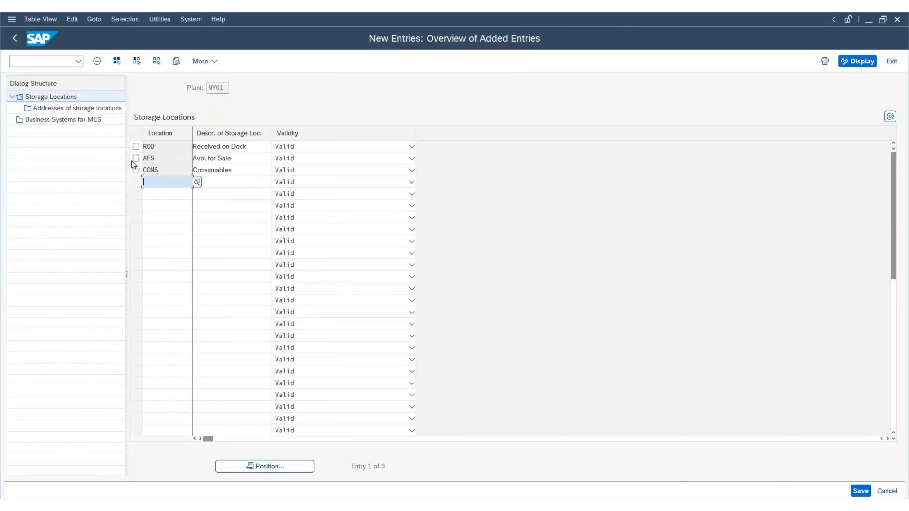
click(135, 159)
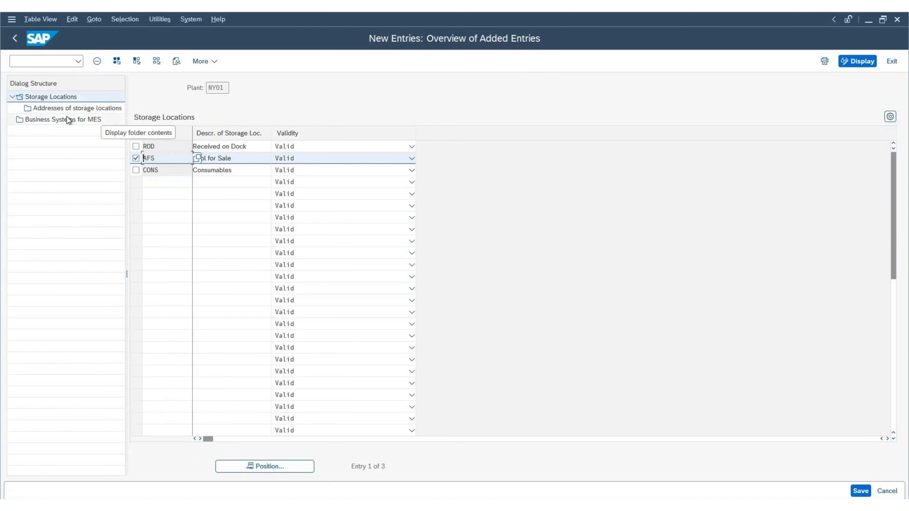
click(135, 159)
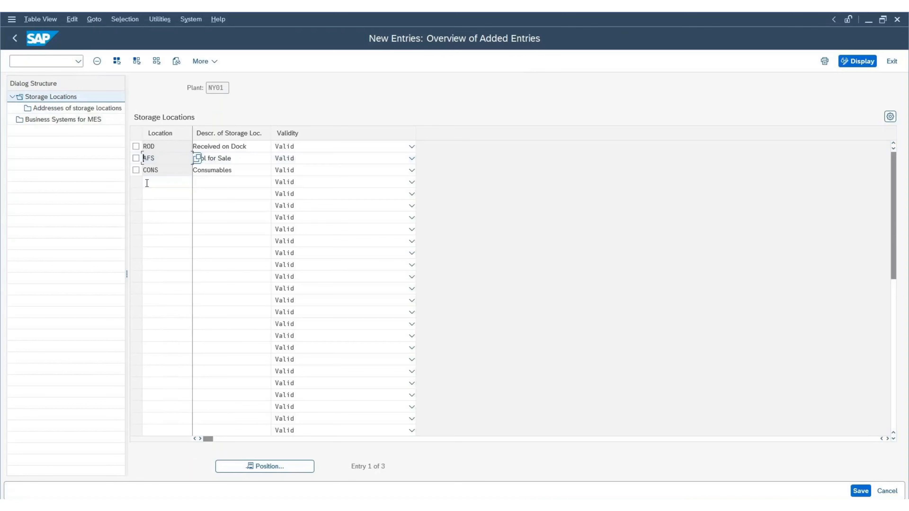
click(136, 158)
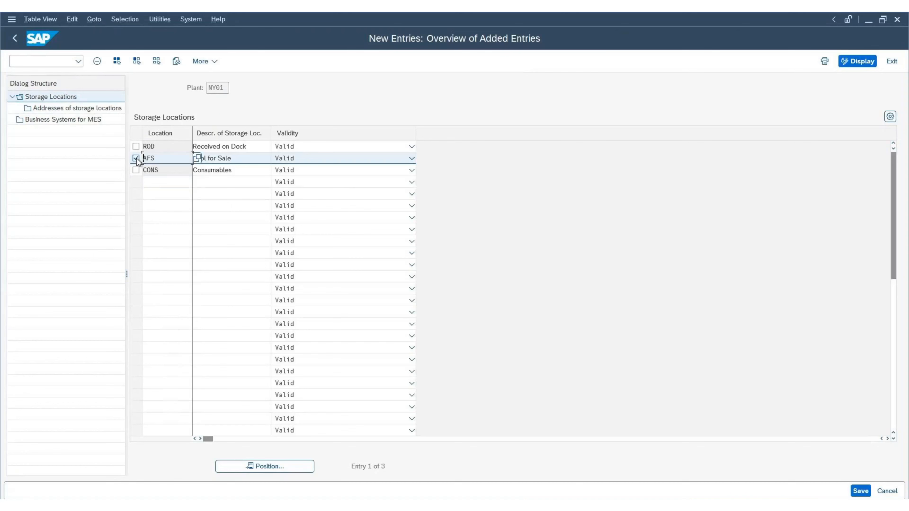
click(135, 159)
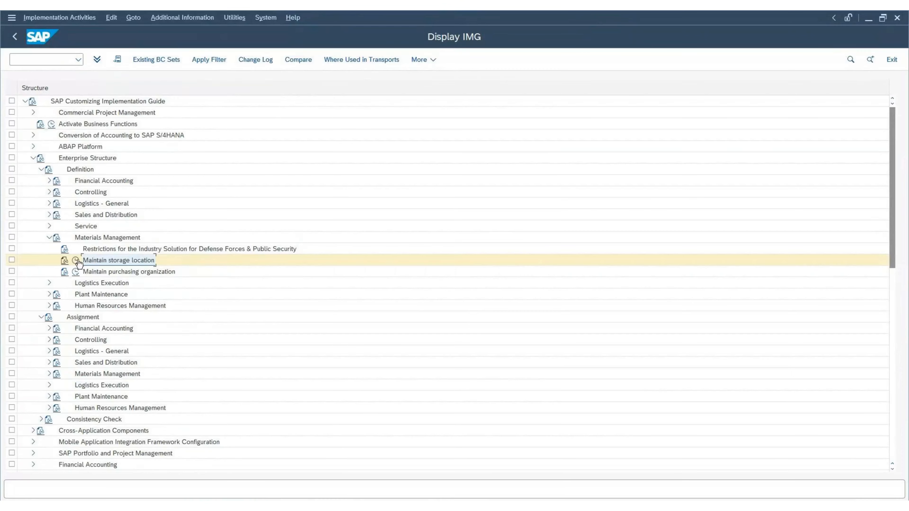
Open the Maintain storage location activity with plant CA02 as the work area
click(76, 260)
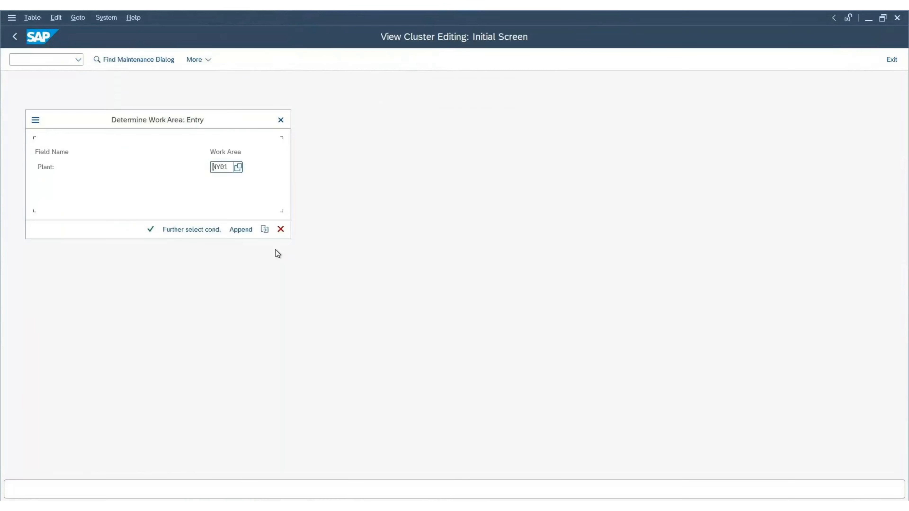
drag(231, 167, 0, 167)
key(Caps_Lock)
text(CA02)
key(Return)
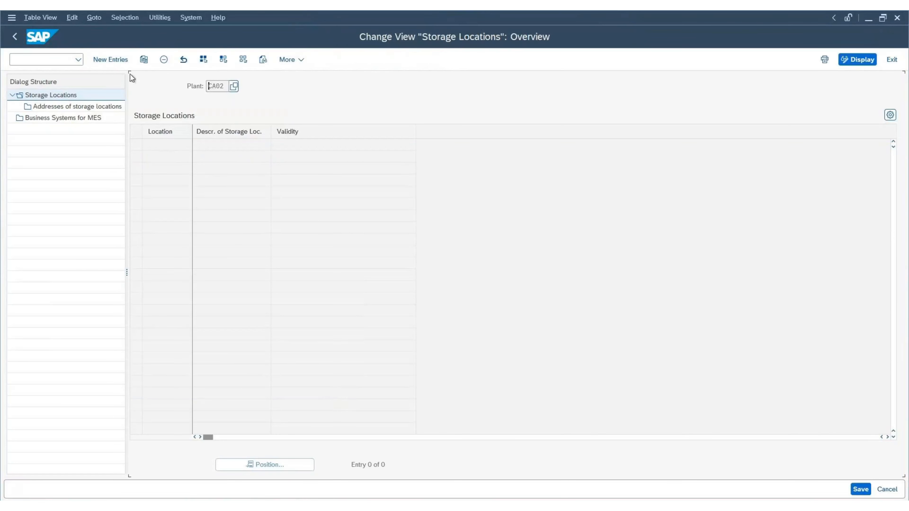
Start new entries for plant CA02 and add storage location ROD with the description "Received on Dock"
click(116, 59)
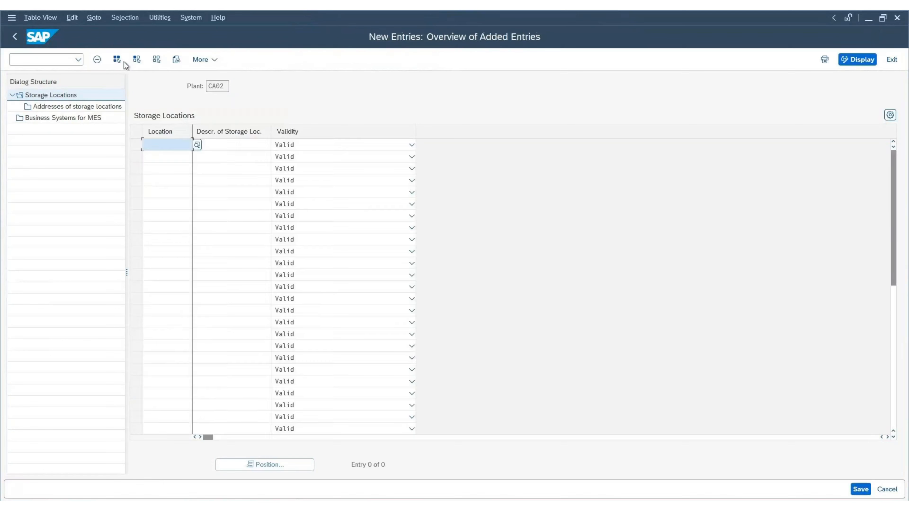
click(173, 144)
key(Down)
key(Tab)
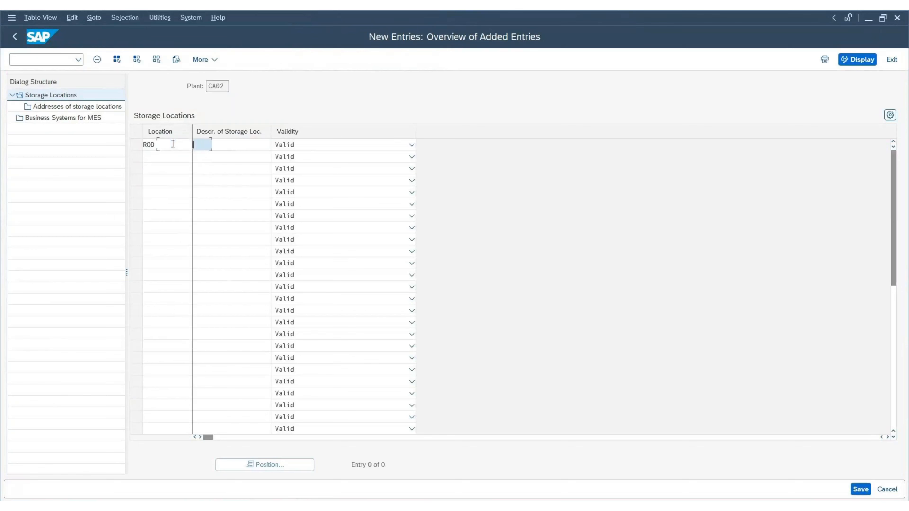
key(Down)
key(Down)
key(Down)
key(Tab)
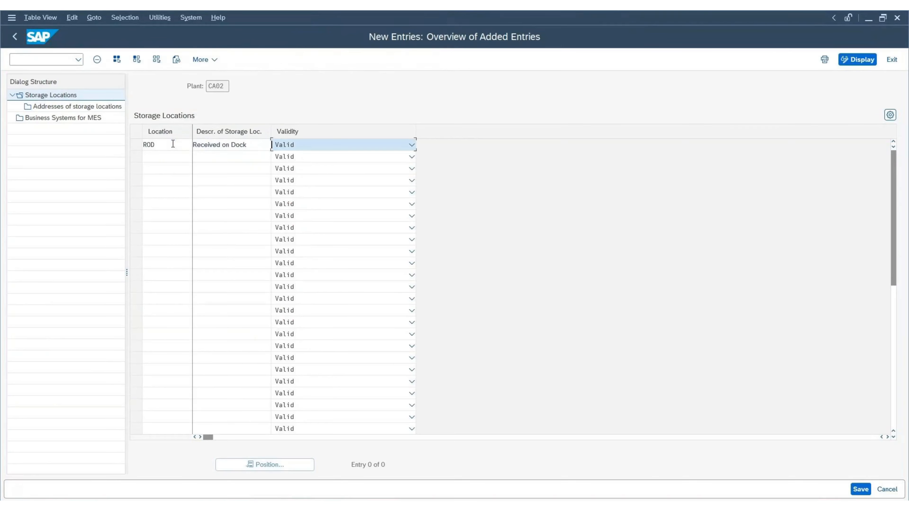
Add storage location AFS with the description "Avbl for Sale" to plant CA02 and save the entries to the SAP TRAINING customizing request
key(Tab)
key(Down)
key(Down)
key(Tab)
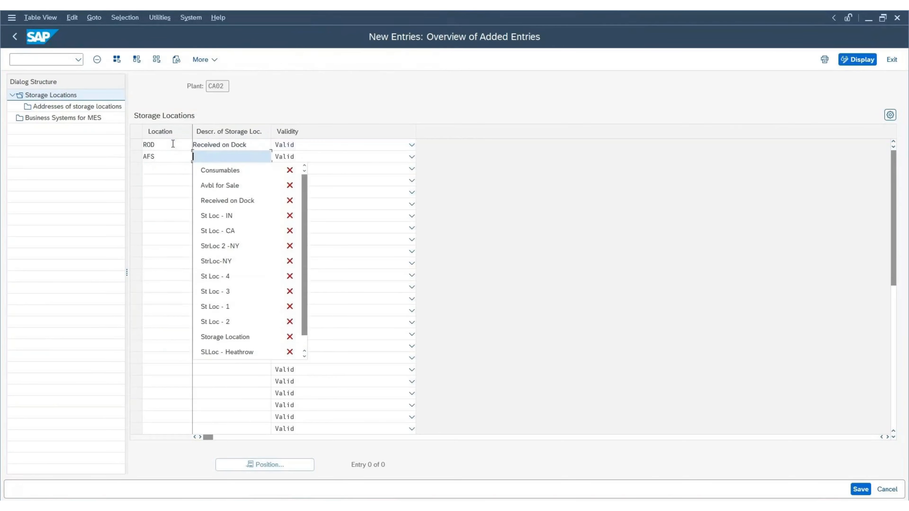
key(Down)
key(Down)
key(Return)
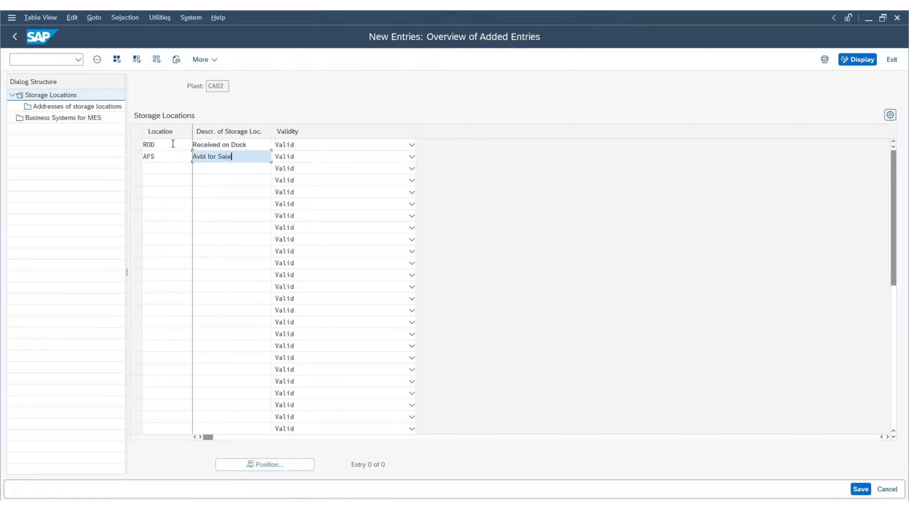
key(Return)
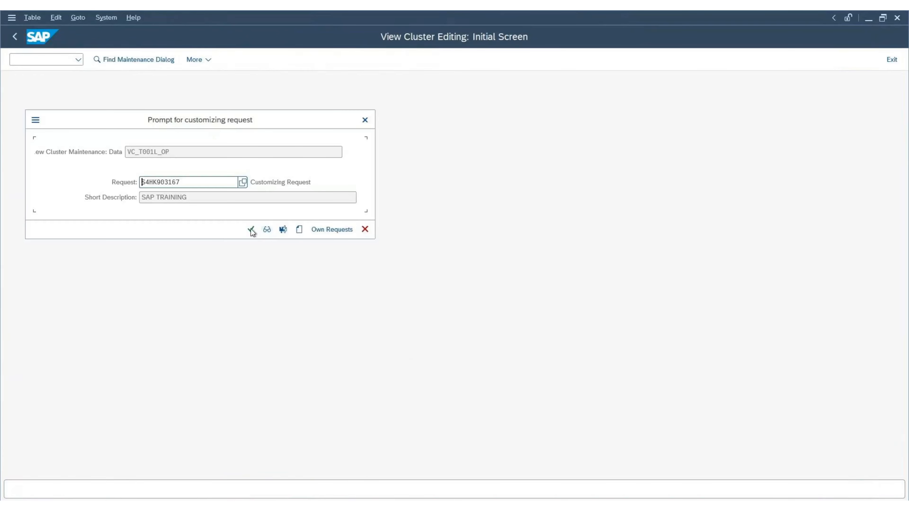
click(251, 229)
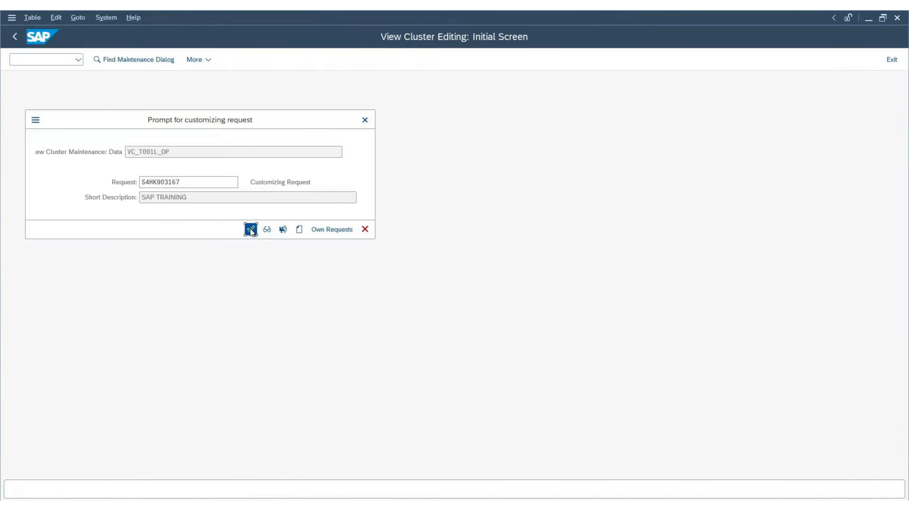
Return to the implementation guide and reopen the Maintain storage location activity with plant IN03 as the work area
click(18, 36)
click(15, 36)
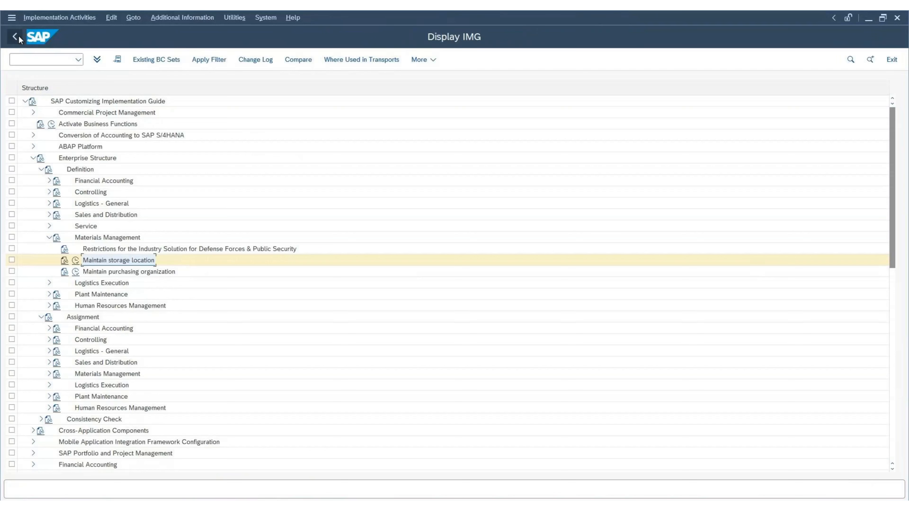
click(75, 260)
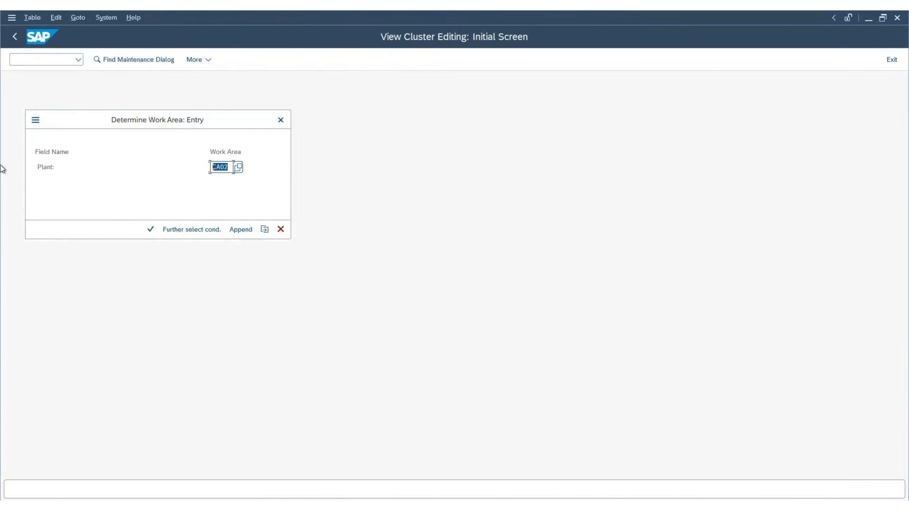
text(IN03)
key(Return)
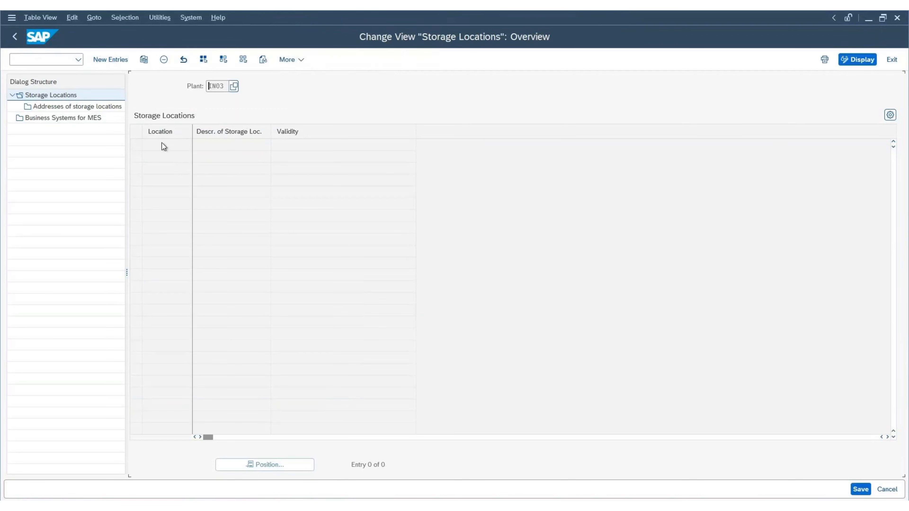
Start new entries for plant IN03 and add storage location ROD with the description "Received on Dock"
click(110, 60)
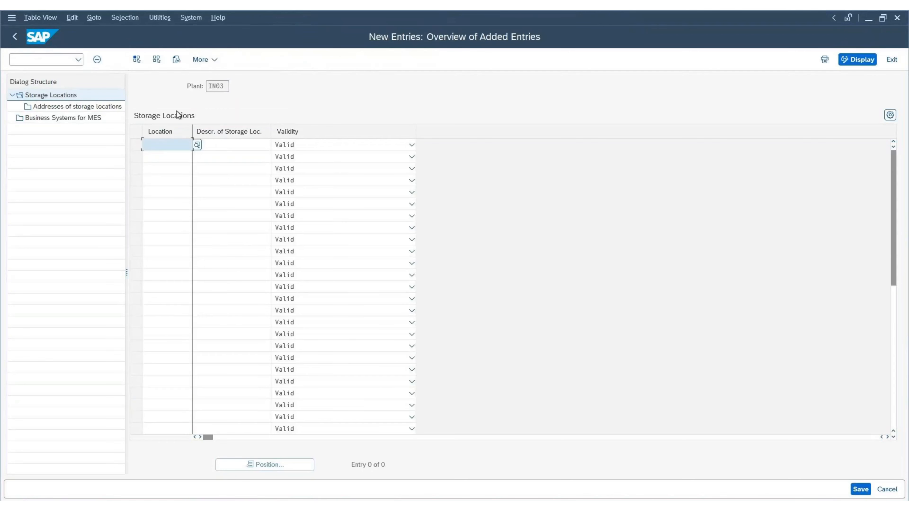
click(193, 164)
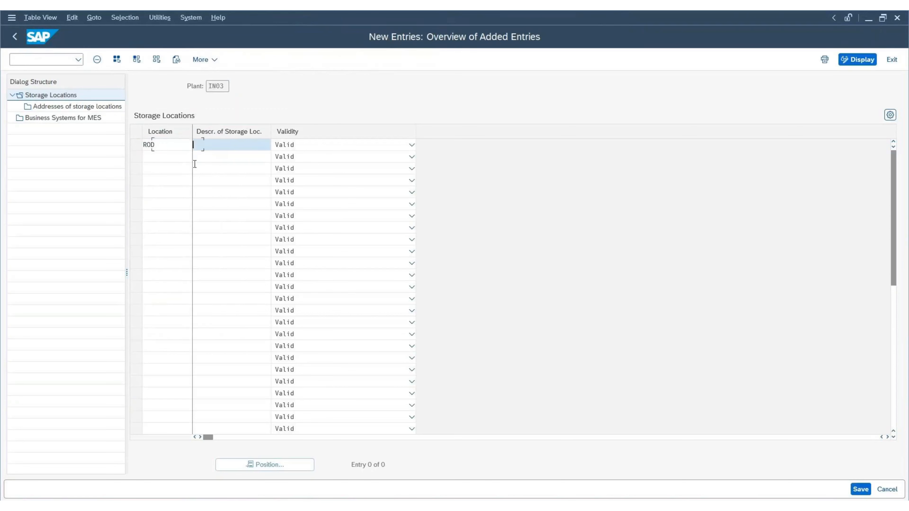
click(195, 164)
key(Tab)
key(Down)
key(Down)
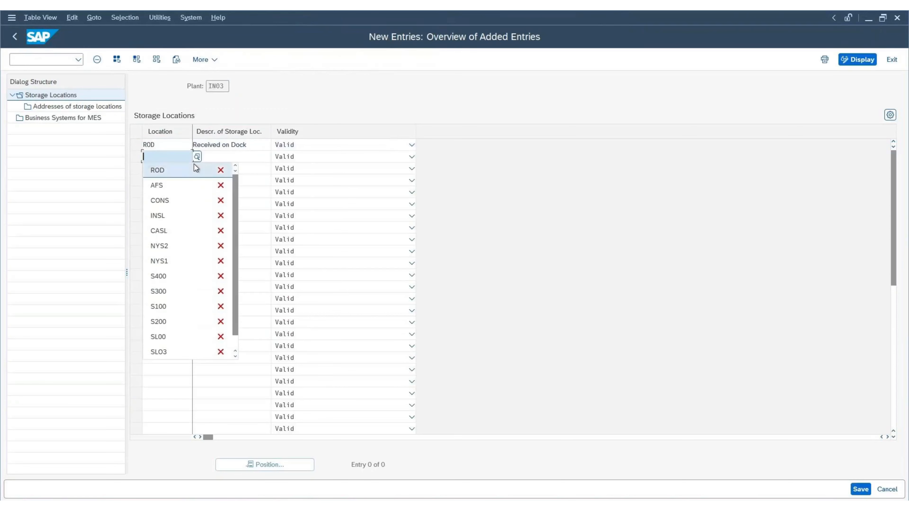
Add storage location AFS with the description "Avbl for Sale" to plant IN03 and save the entries to the SAP TRAINING customizing request
key(Tab)
key(Down)
key(Return)
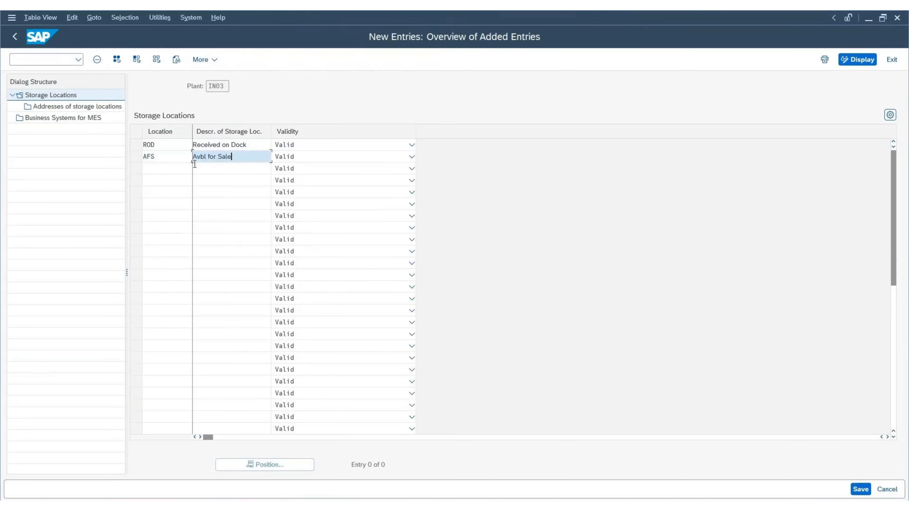
key(Return)
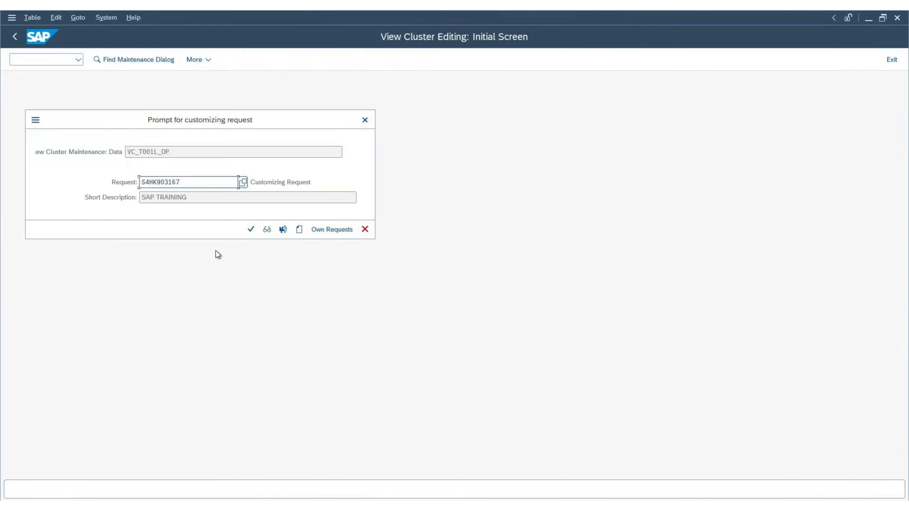
click(250, 229)
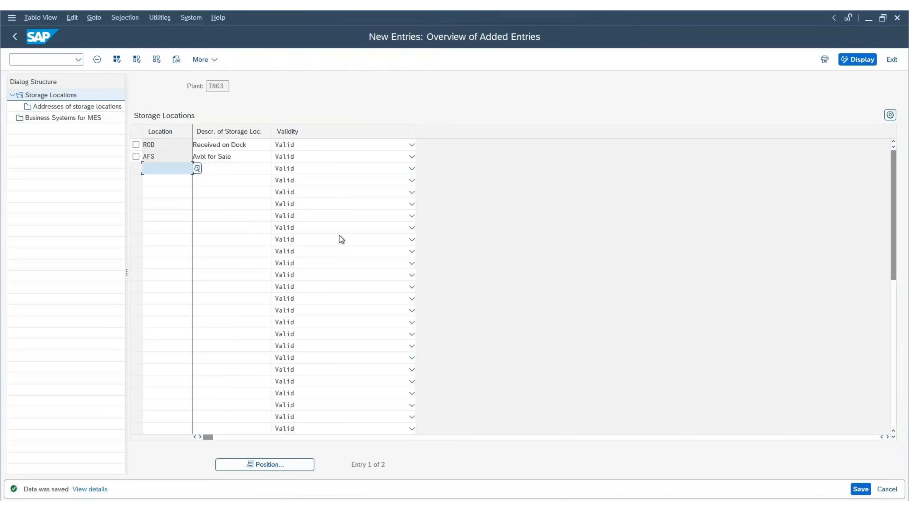
Return to the implementation guide and start new entries in the Maintain purchasing organization activity
click(15, 36)
click(16, 37)
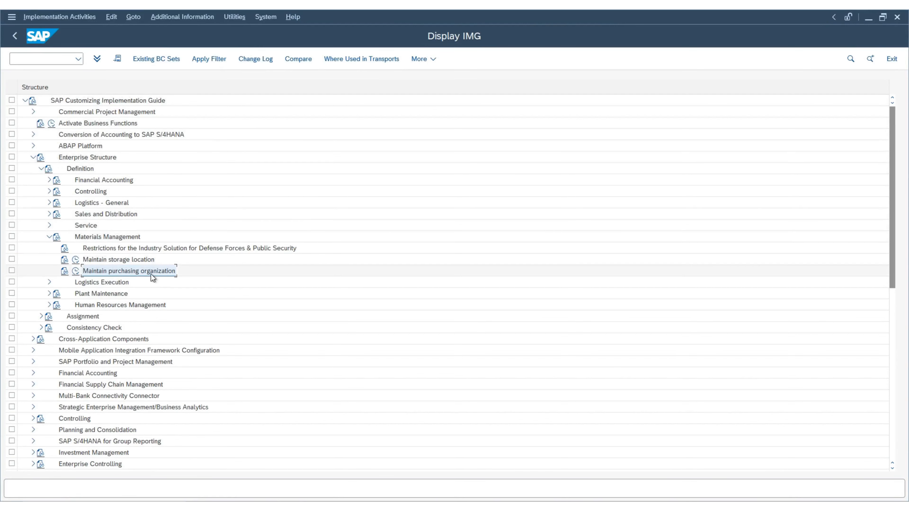
click(75, 271)
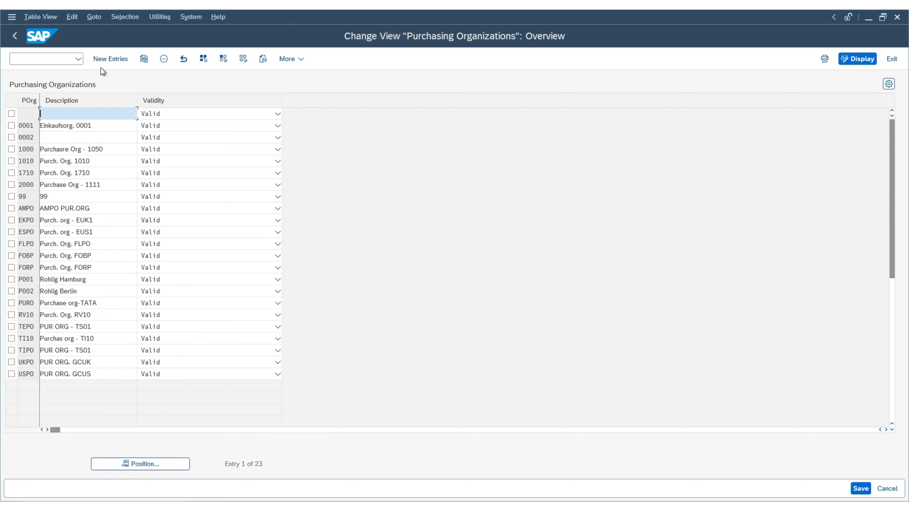
click(106, 59)
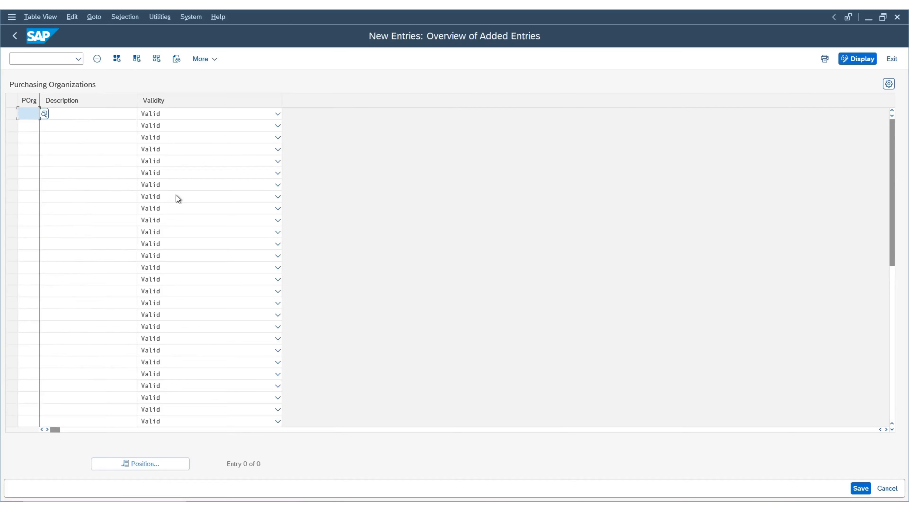
Add purchasing organization TIPO with the description "Pur Org - TIPO"
key(Caps_Lock)
text(TIPO)
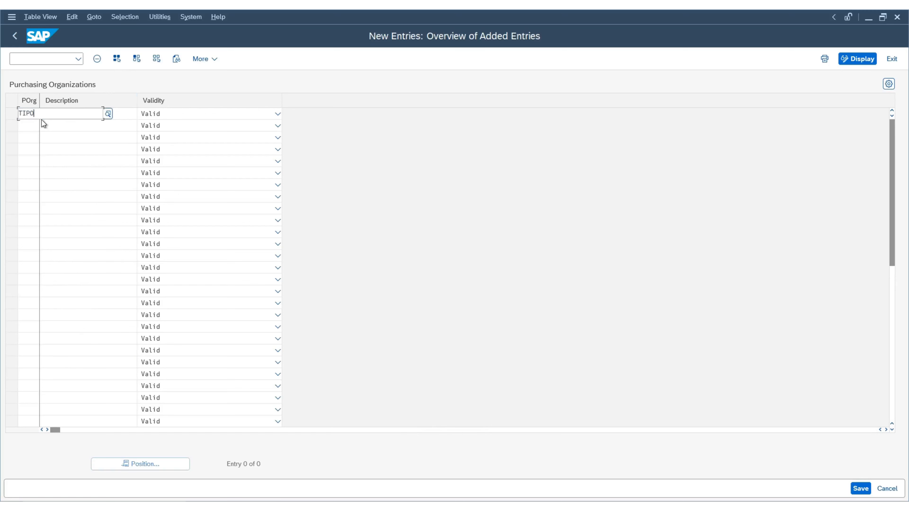
key(Tab)
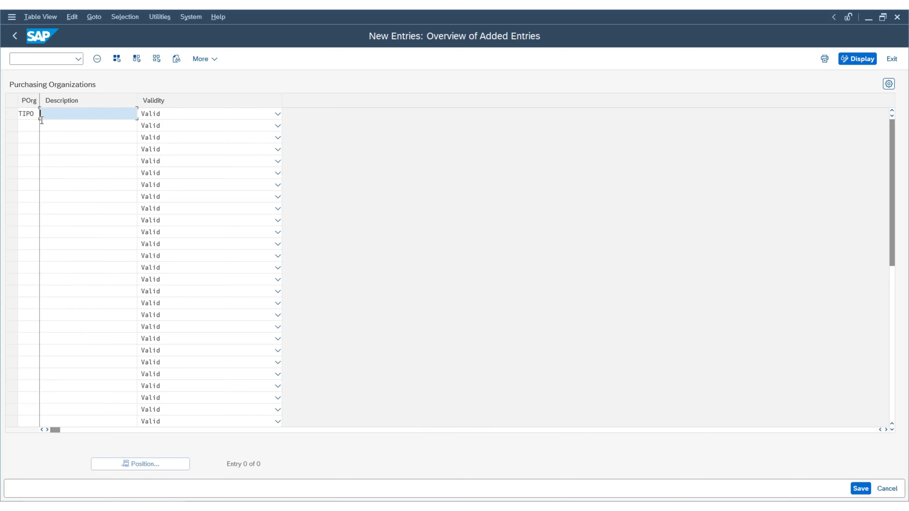
key(Caps_Lock)
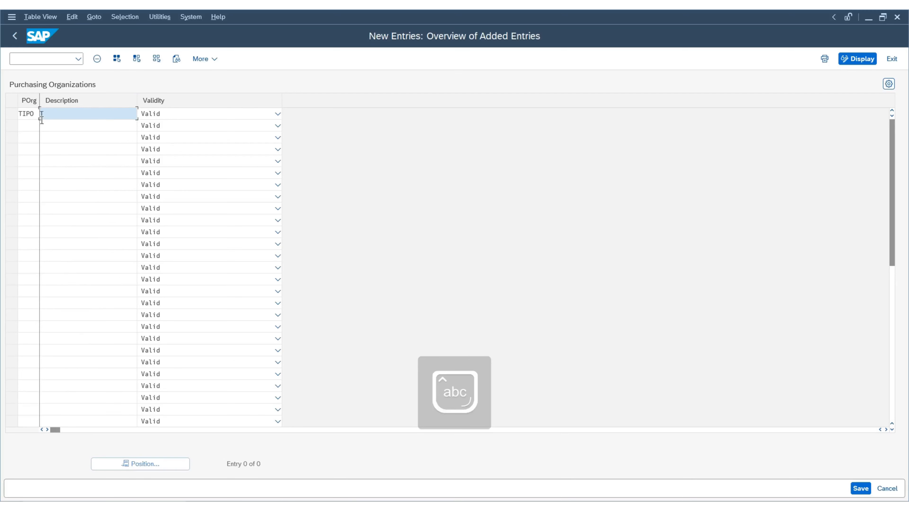
click(41, 117)
text(Pur)
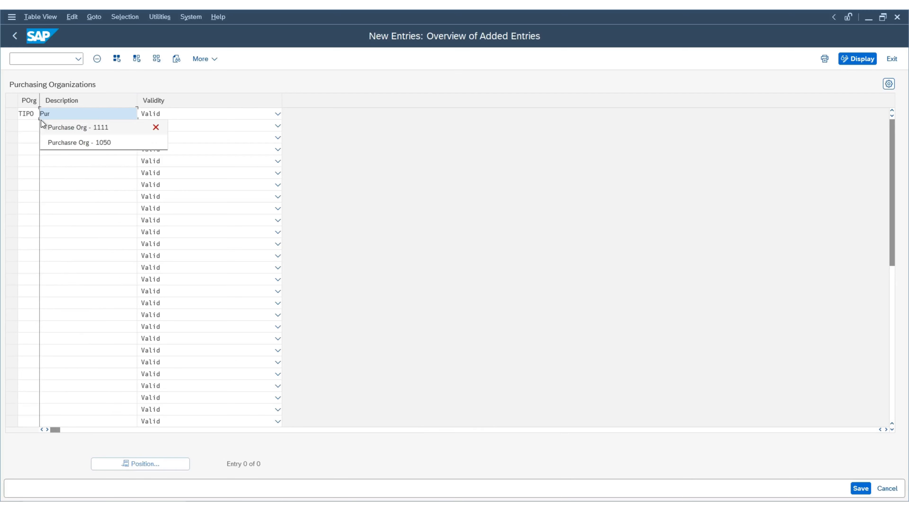
text( Org)
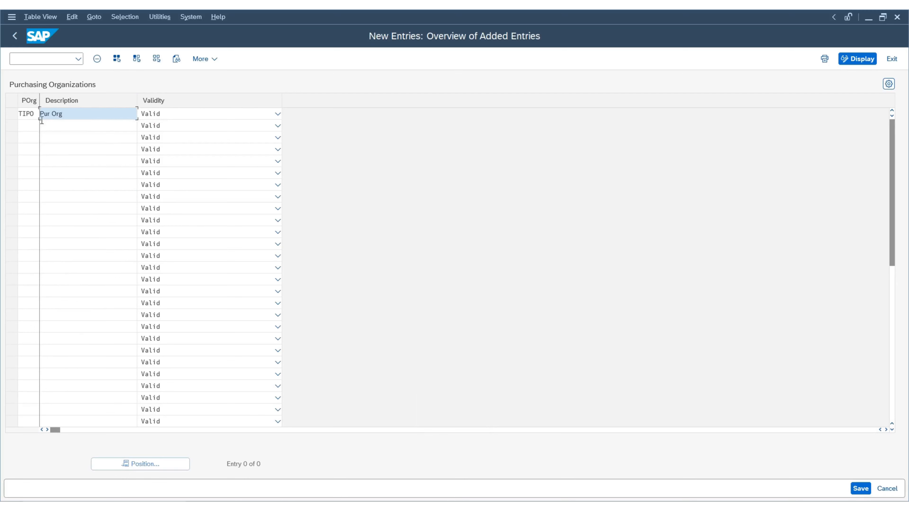
text( - TIPO)
key(Return)
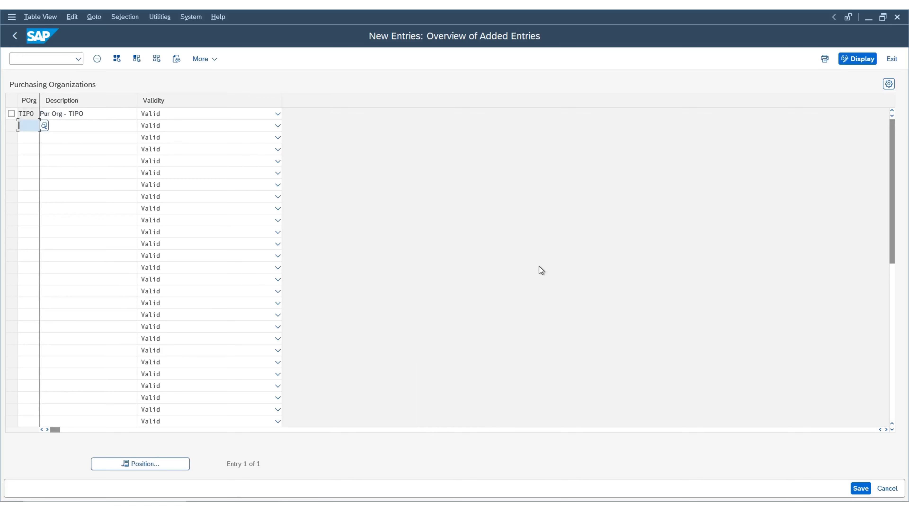
Save purchasing organization TIPO to the SAP TRAINING customizing request and return to the implementation guide
click(860, 488)
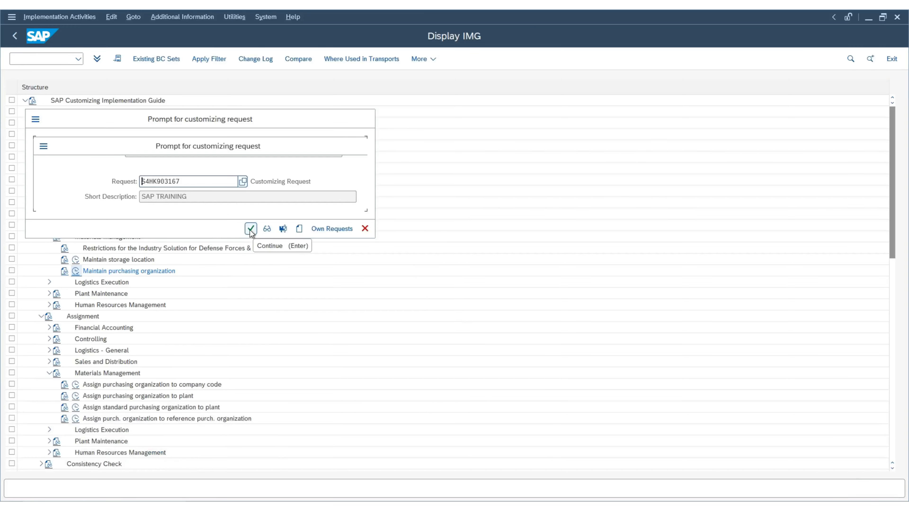
click(251, 229)
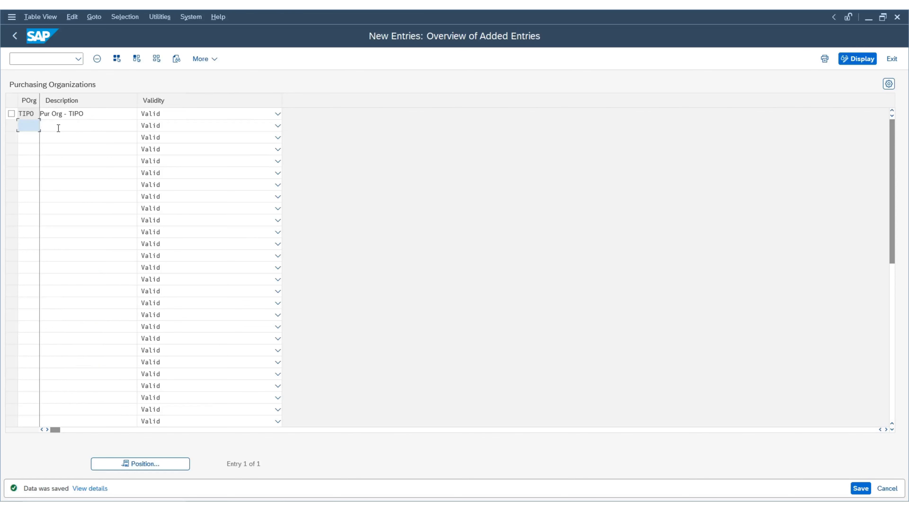
click(16, 35)
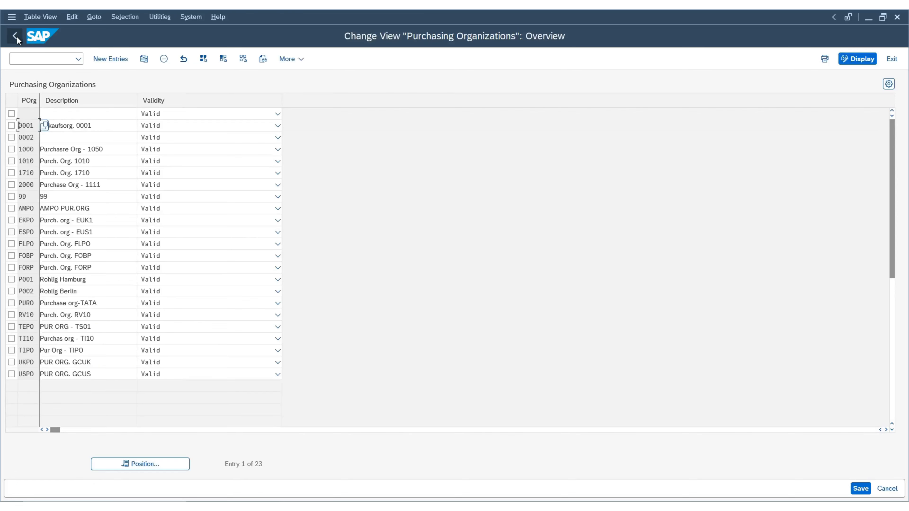
click(16, 36)
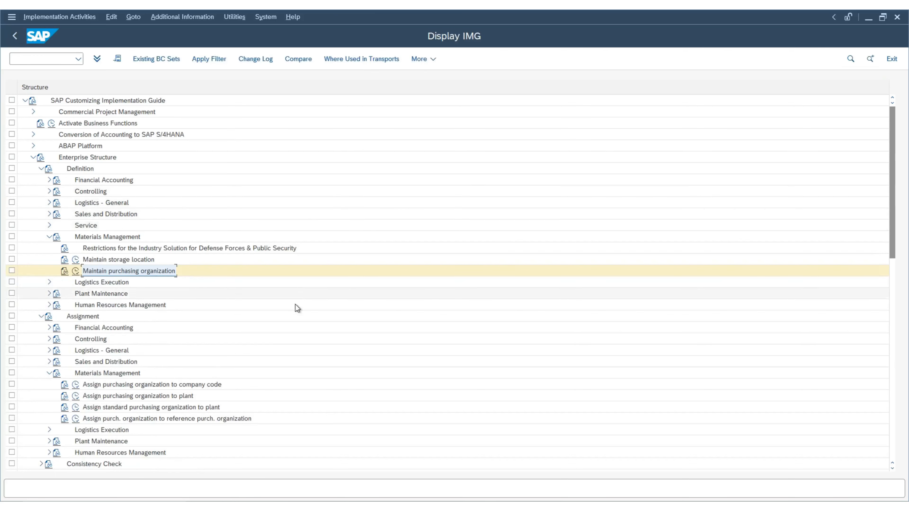
Open the Assign purchasing organization to company code activity under Materials Management in the Assignment section
scroll(297, 308, down, 1)
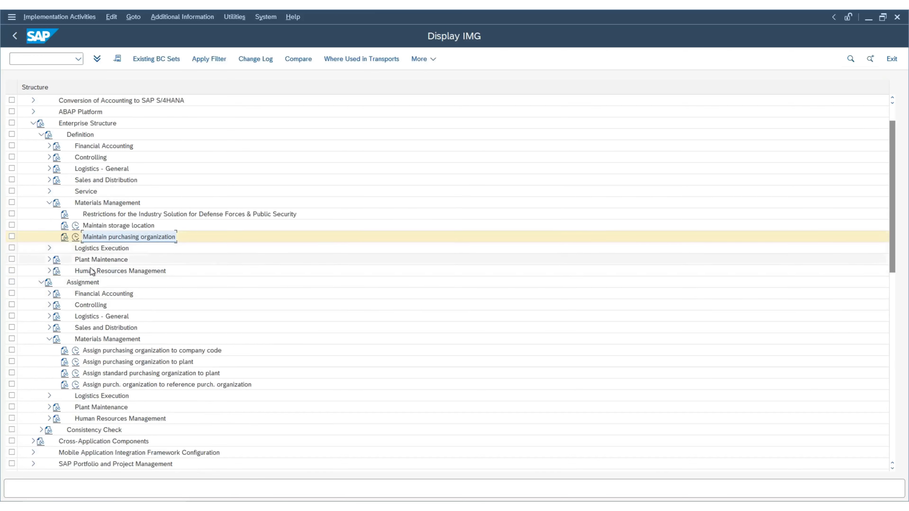
click(93, 283)
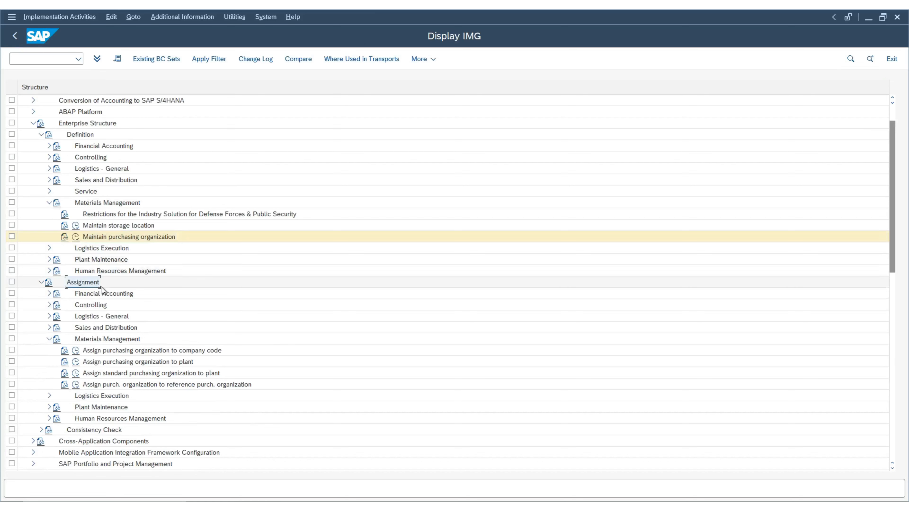
scroll(107, 287, down, 3)
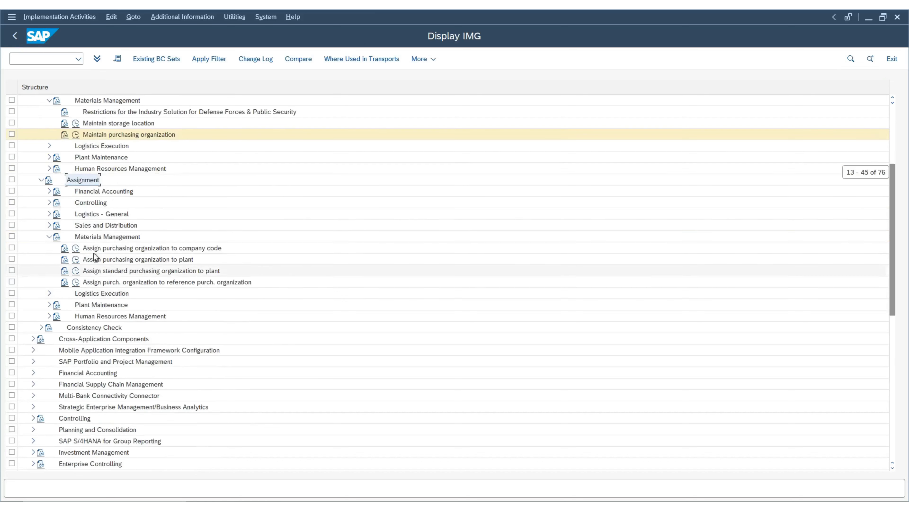
click(93, 236)
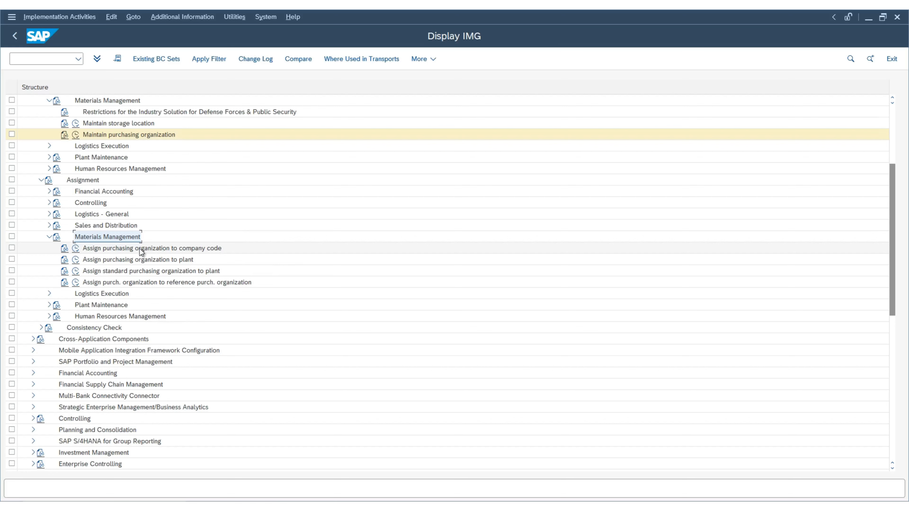
click(75, 249)
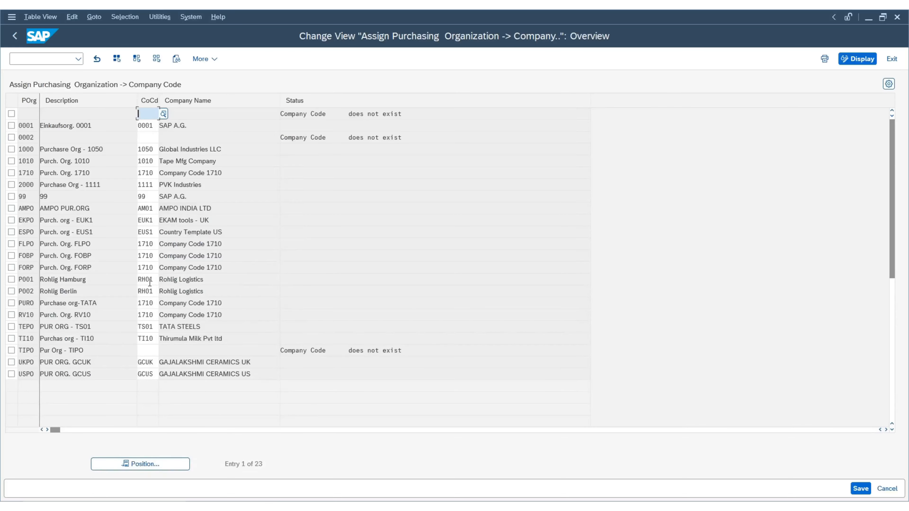
Assign company code TIUS to purchasing organization TIPO by picking Tech Innovators Inc - US from the company code value list
scroll(150, 282, down, 2)
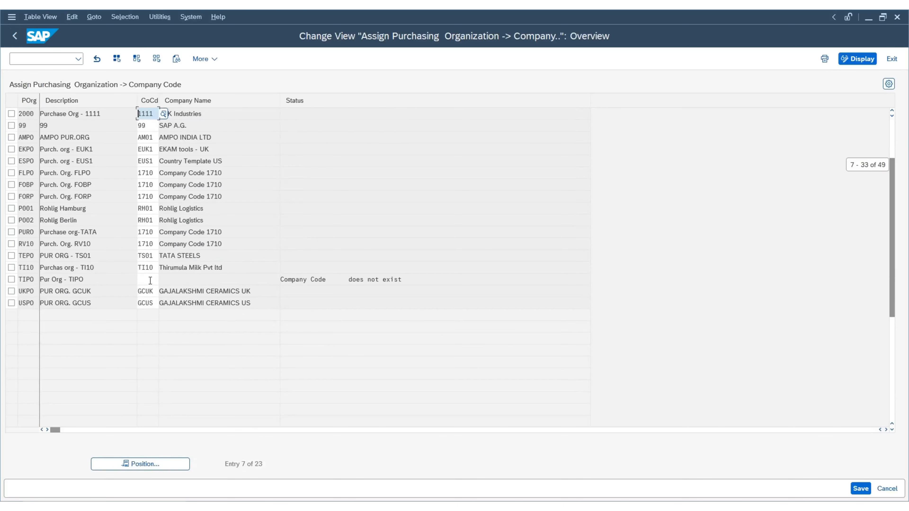
click(12, 280)
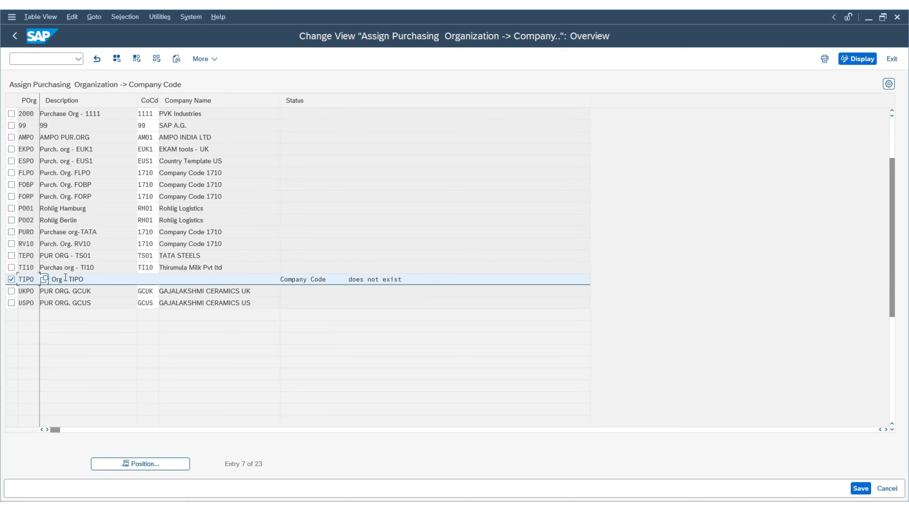
drag(81, 278, 22, 279)
click(149, 280)
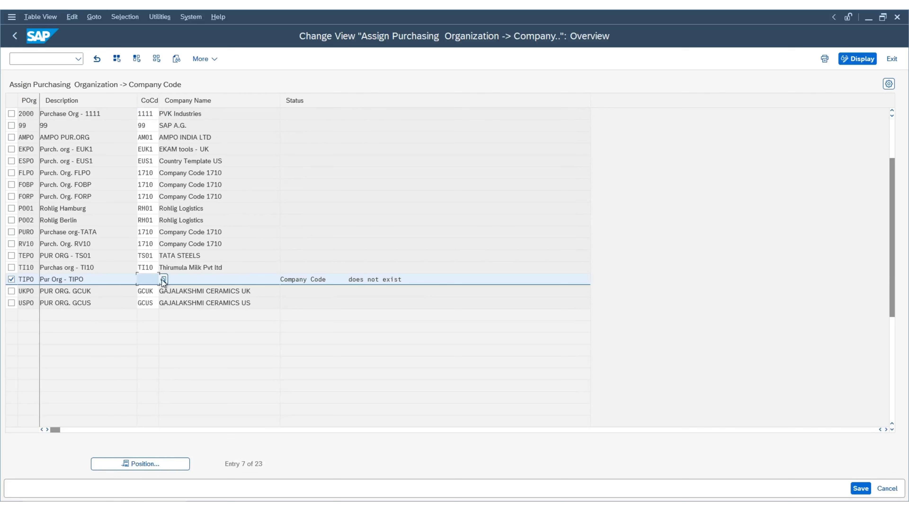
click(163, 279)
scroll(157, 357, down, 3)
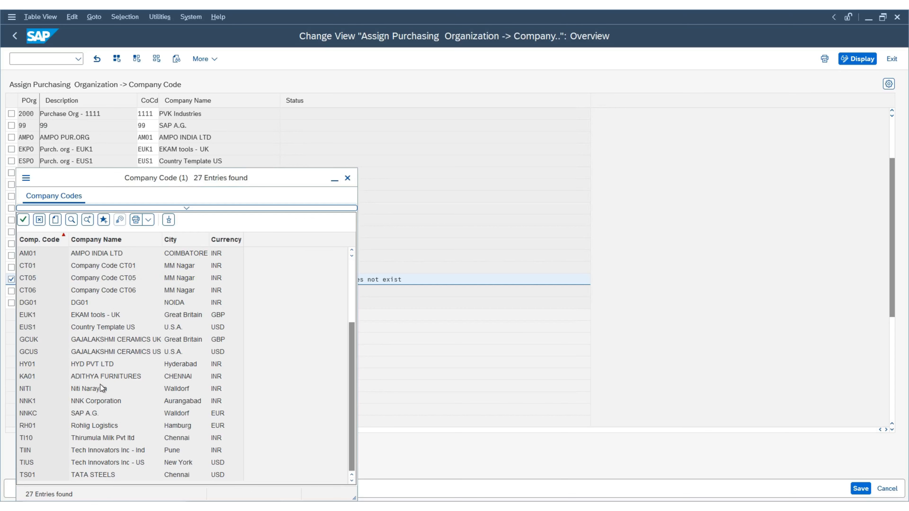
double_click(132, 462)
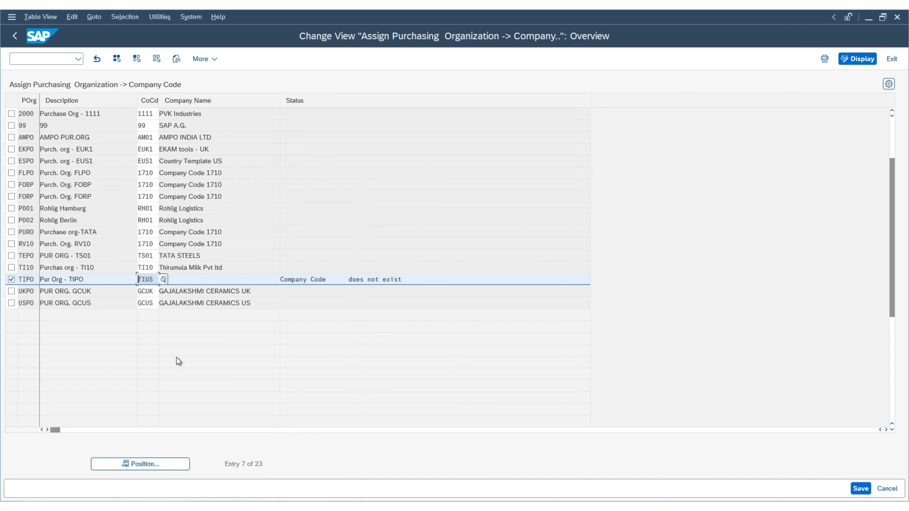
key(Return)
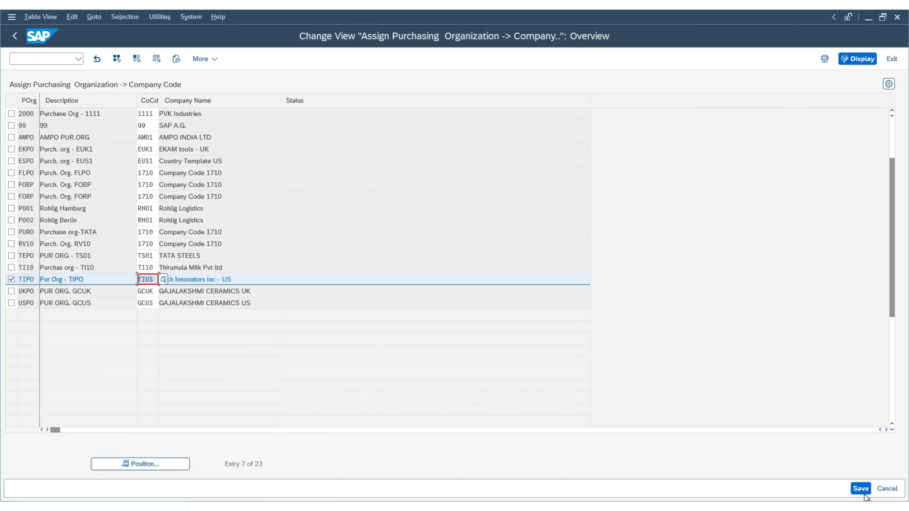
Save the company code assignment to the SAP TRAINING customizing request and return to the implementation guide
click(860, 488)
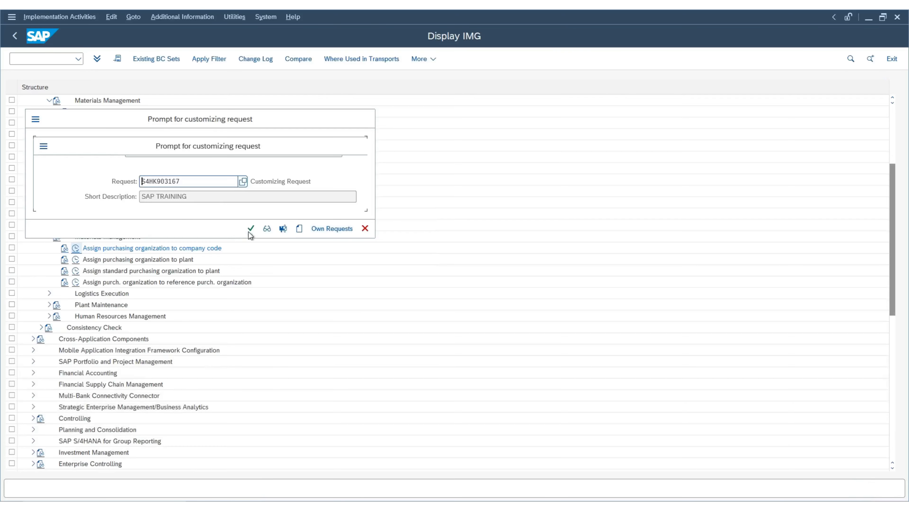
click(251, 230)
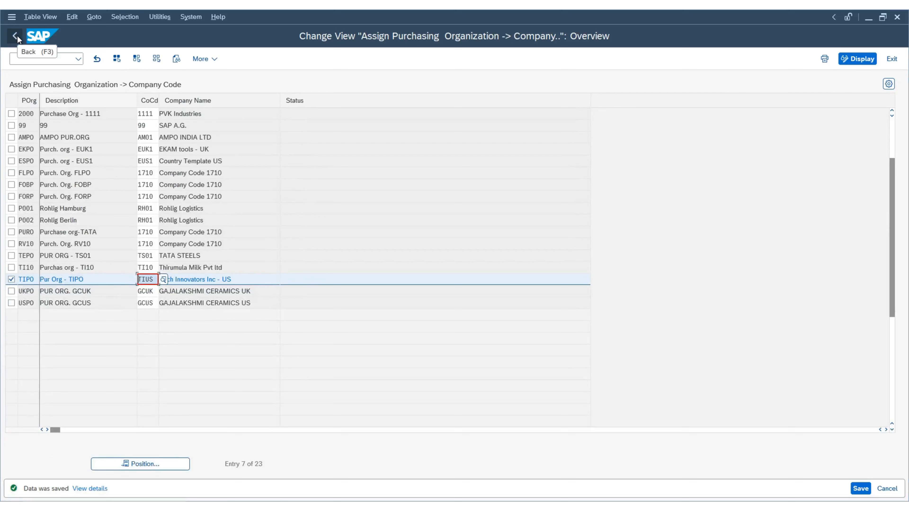
click(17, 37)
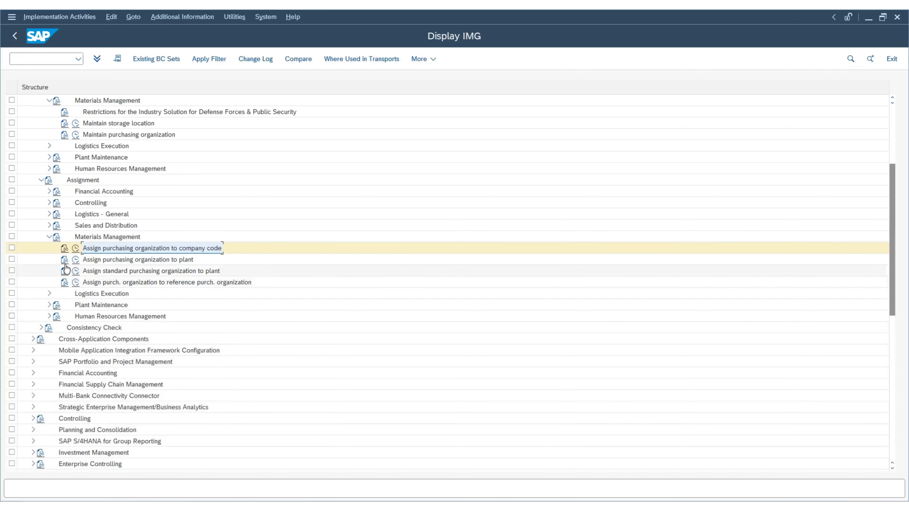
Open the Assign purchasing organization to plant activity and check the list for existing TIPO assignments
click(116, 260)
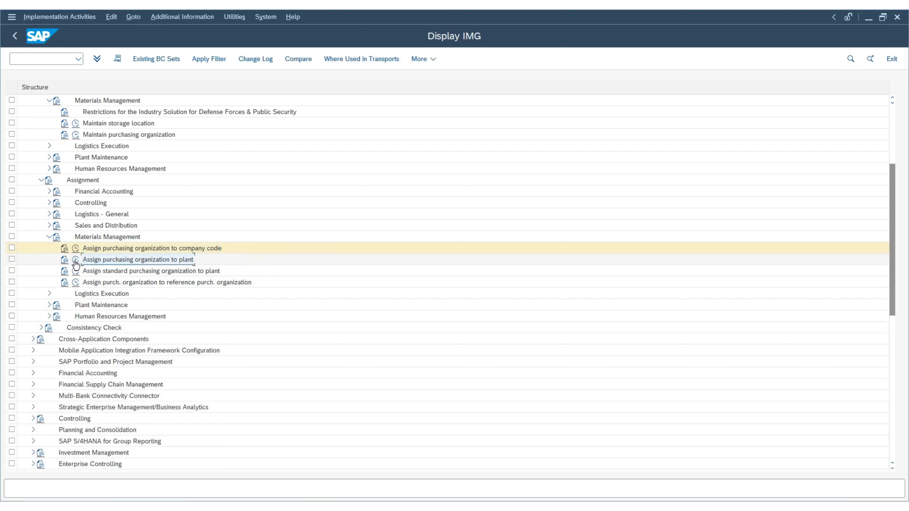
click(75, 265)
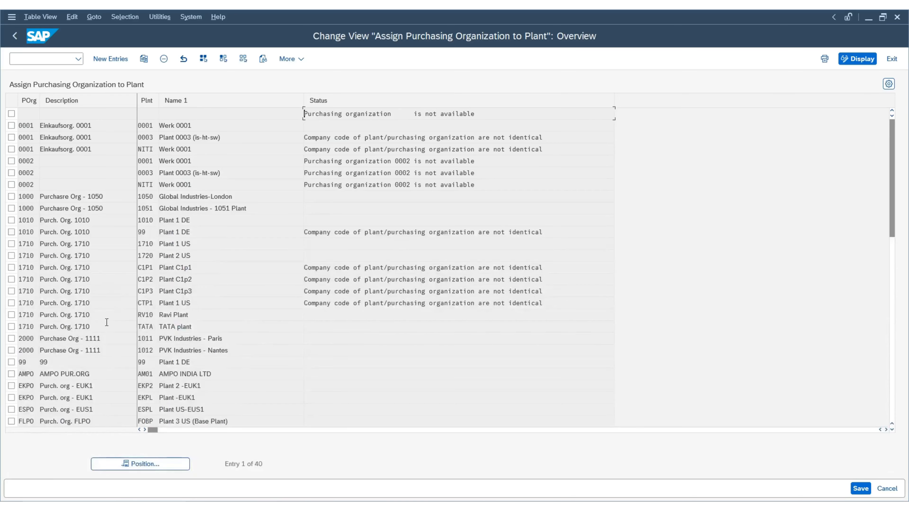
scroll(119, 329, down, 5)
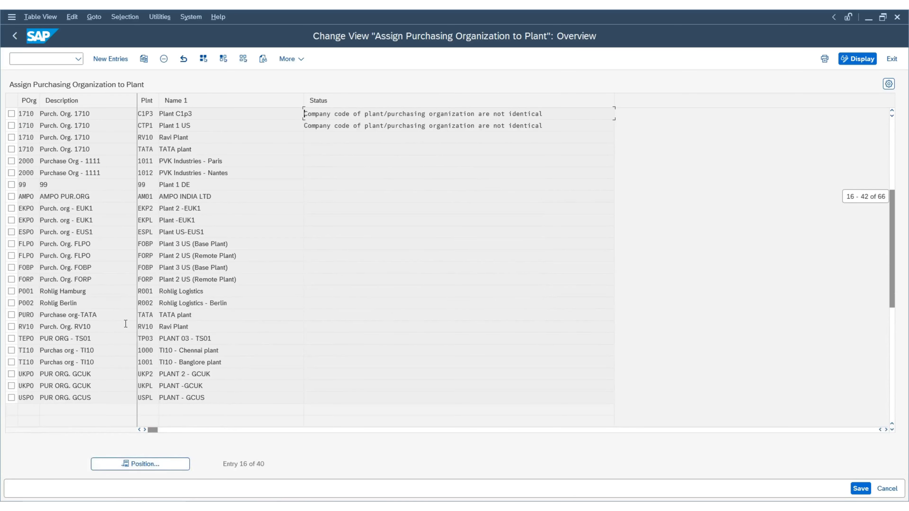
click(171, 466)
key(Caps_Lock)
text(TIP0)
key(Return)
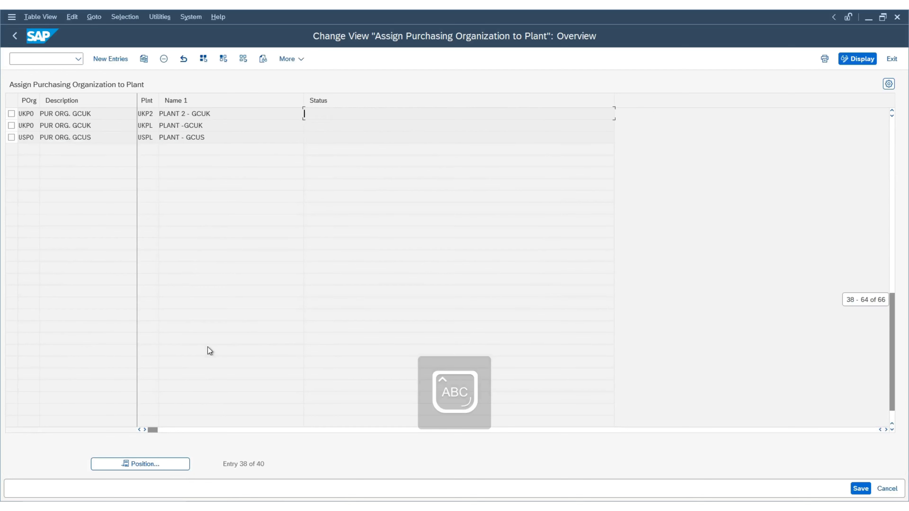
scroll(128, 173, up, 8)
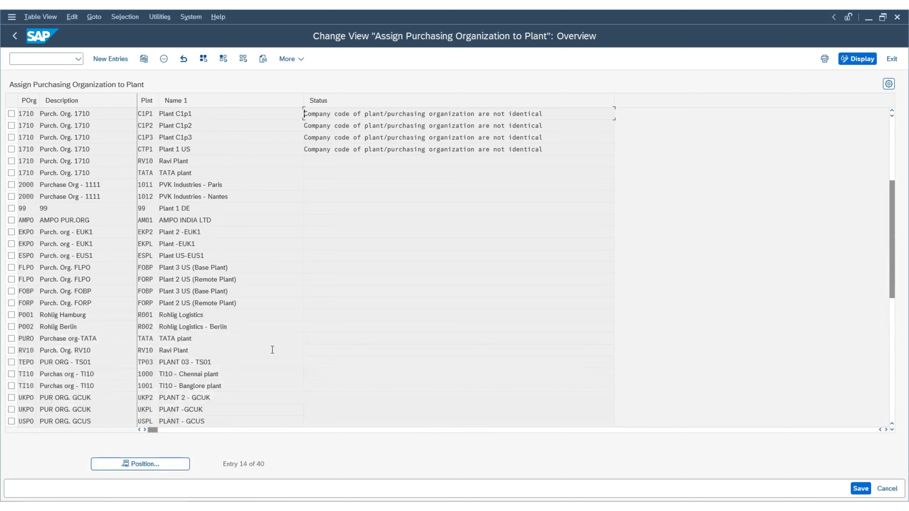
scroll(57, 132, up, 2)
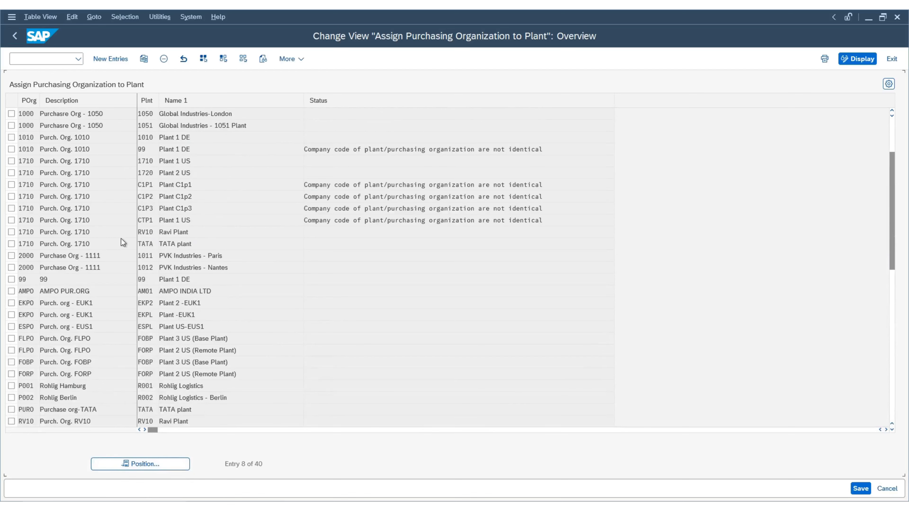
scroll(120, 239, down, 3)
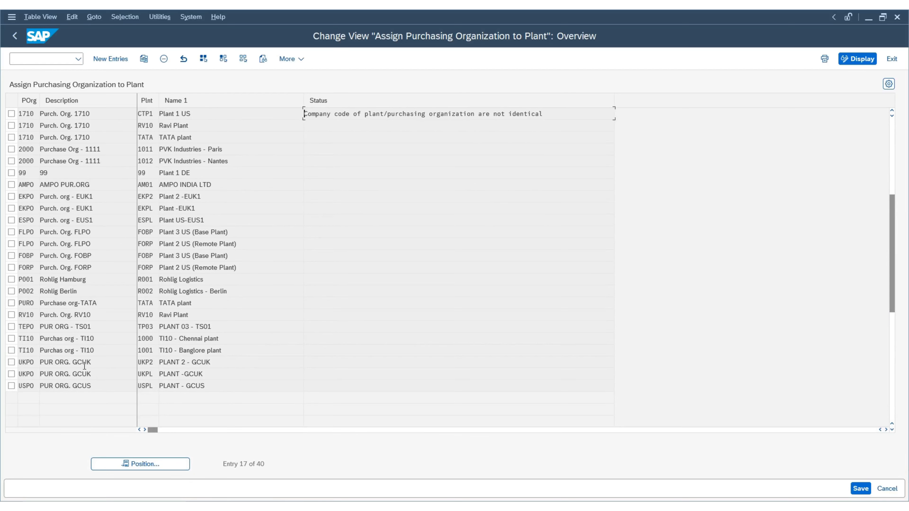
Start new entries and assign purchasing organization TIPO to plant NY01 in the first row
click(113, 59)
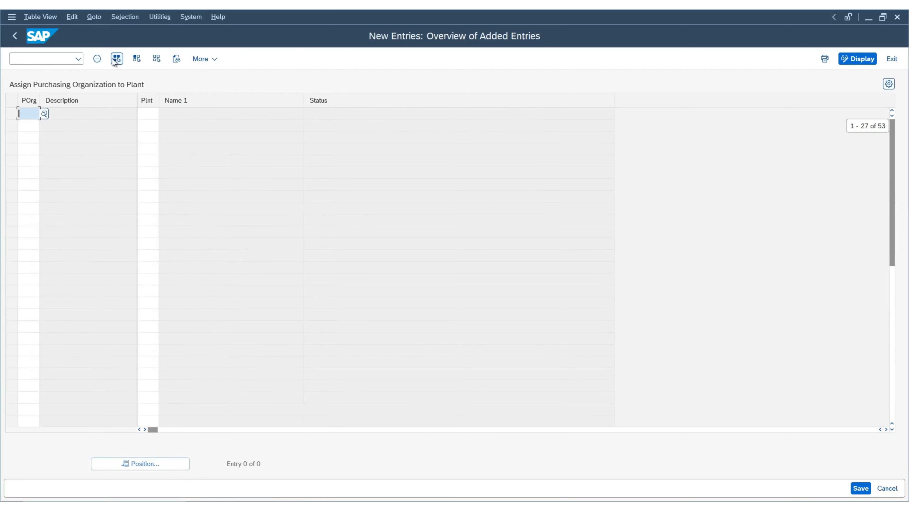
text(TIPO)
key(Tab)
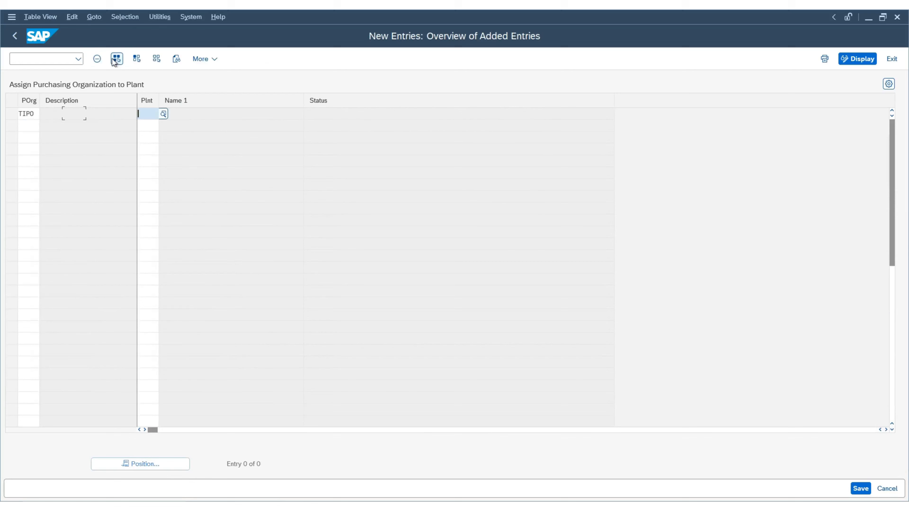
text(NY)
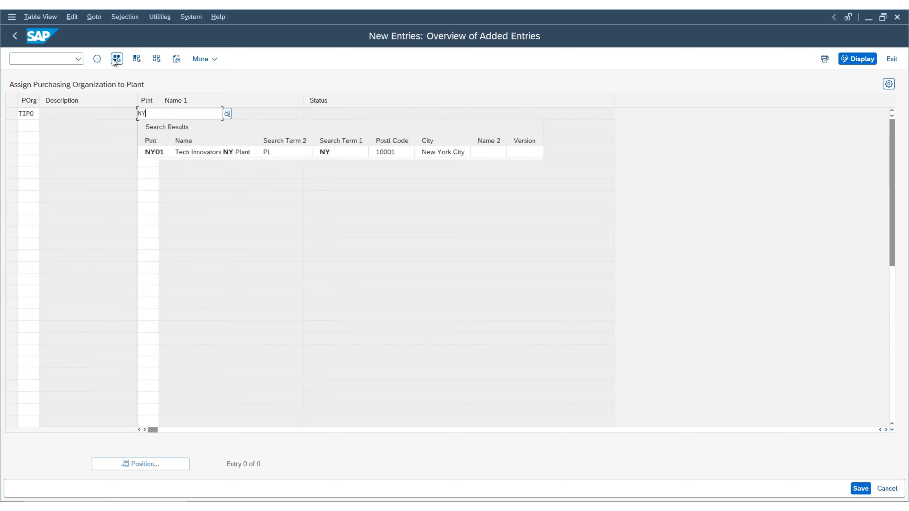
key(Down)
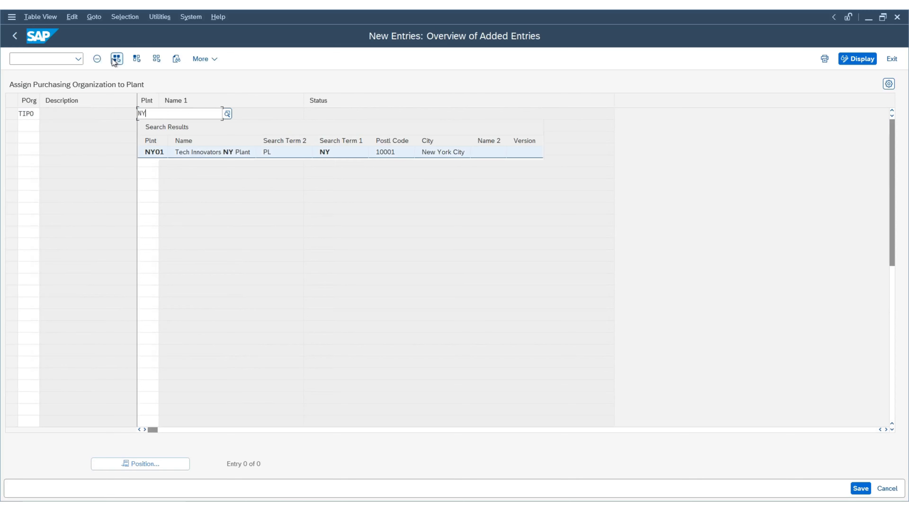
key(Return)
key(Tab)
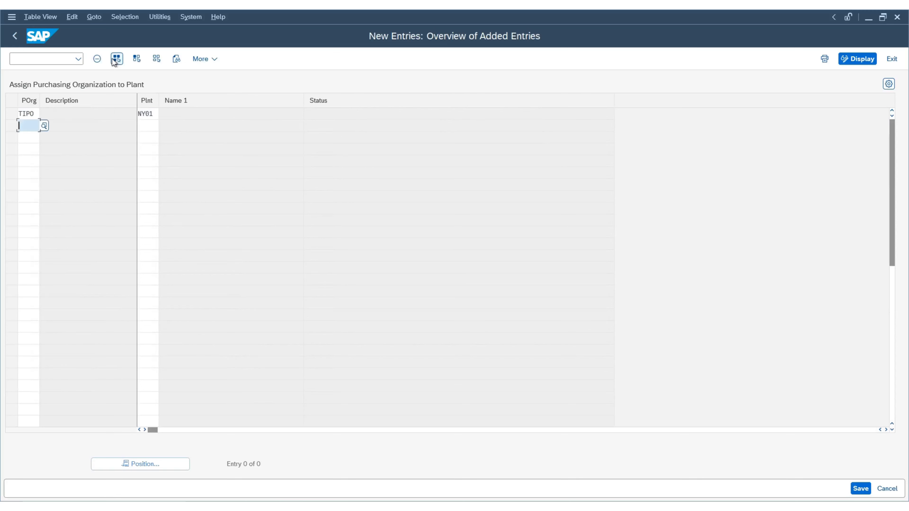
Add a second row assigning purchasing organization TIPO to plant CA02, correcting any misspelled organization code
text(TP0)
key(Tab)
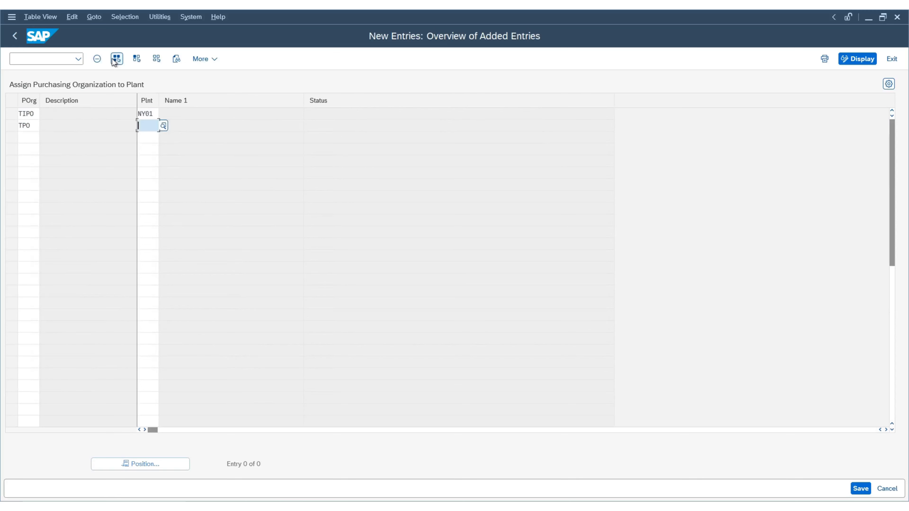
text(CA)
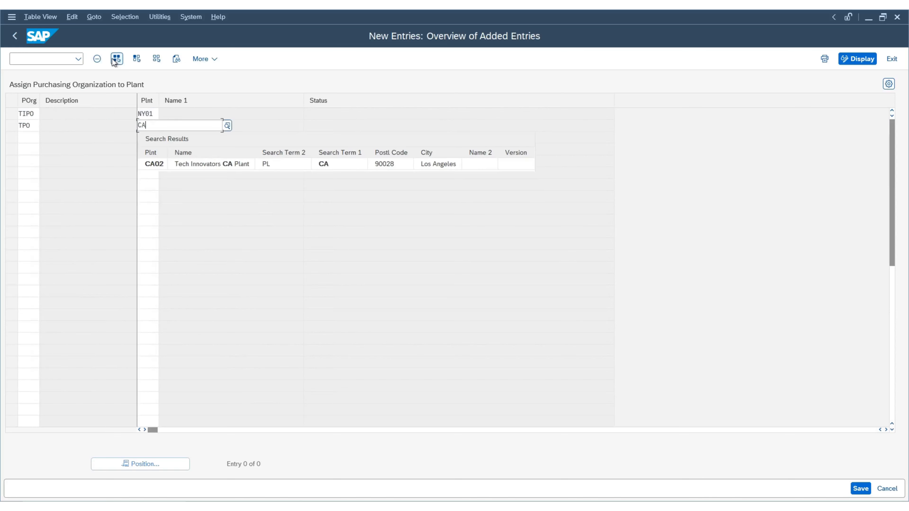
key(Down)
key(Return)
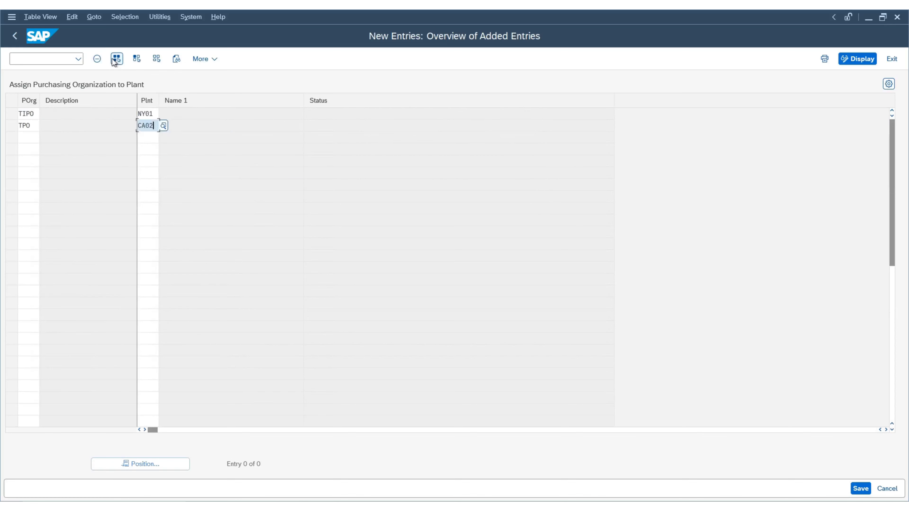
key(Tab)
key(shift+Tab)
key(shift+Tab)
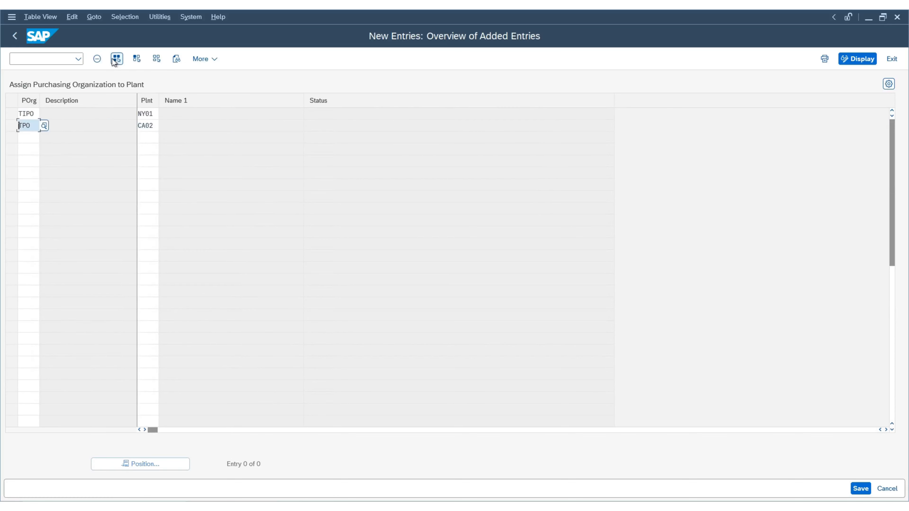
key(Right)
text(I)
key(Tab)
key(Tab)
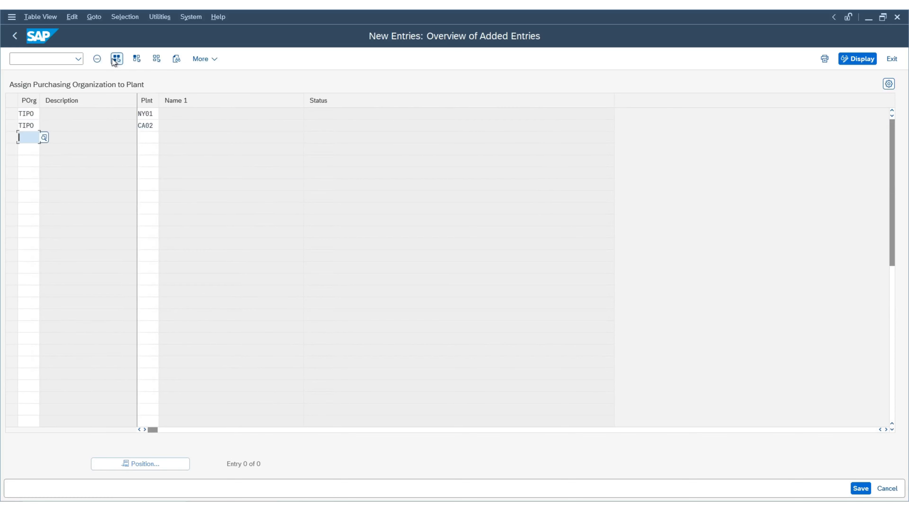
Add a third row assigning purchasing organization TIPO to plant IN03 and validate the entries
text(TIP0)
key(Tab)
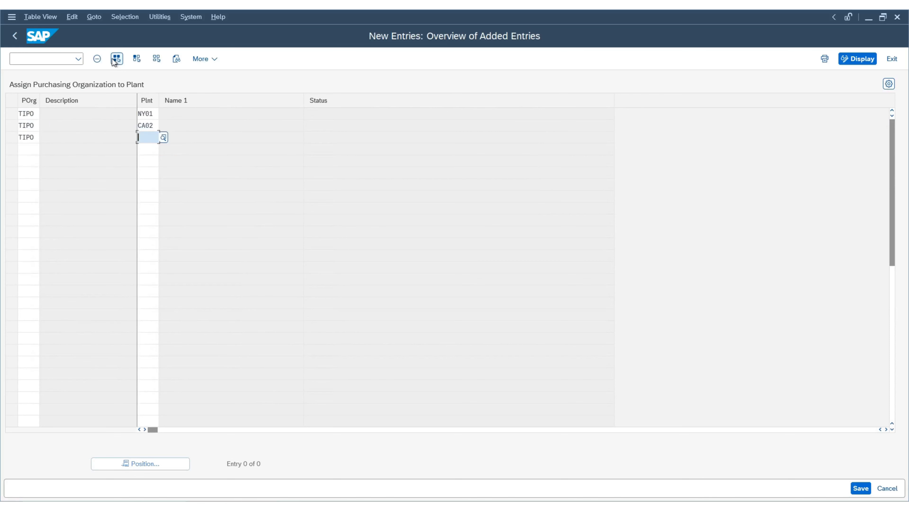
text(IN)
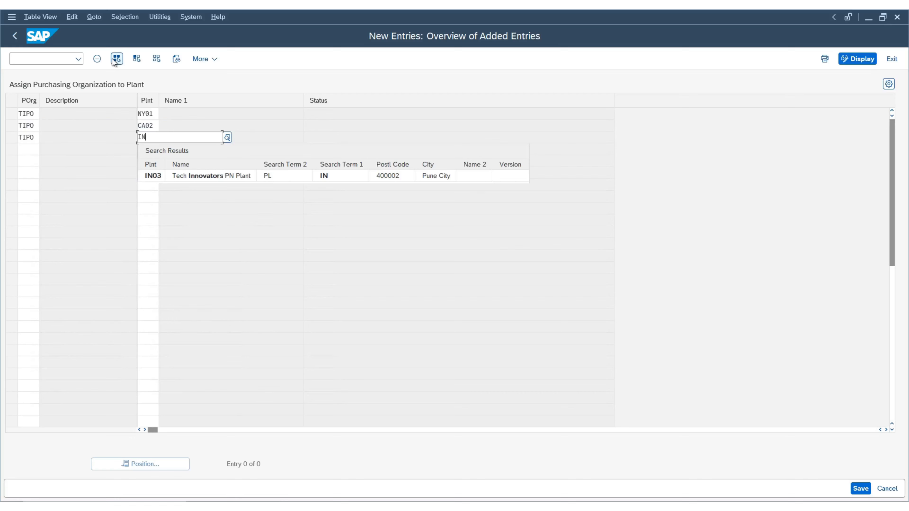
key(Return)
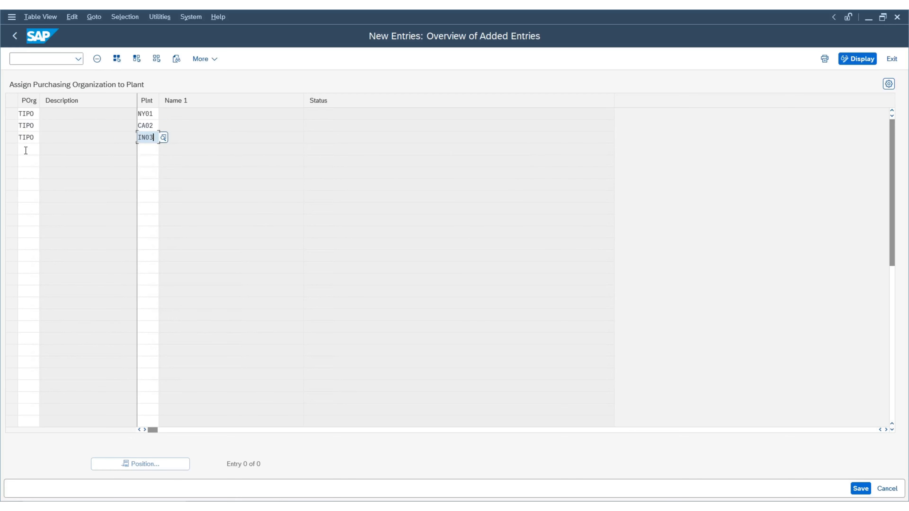
click(25, 150)
key(Return)
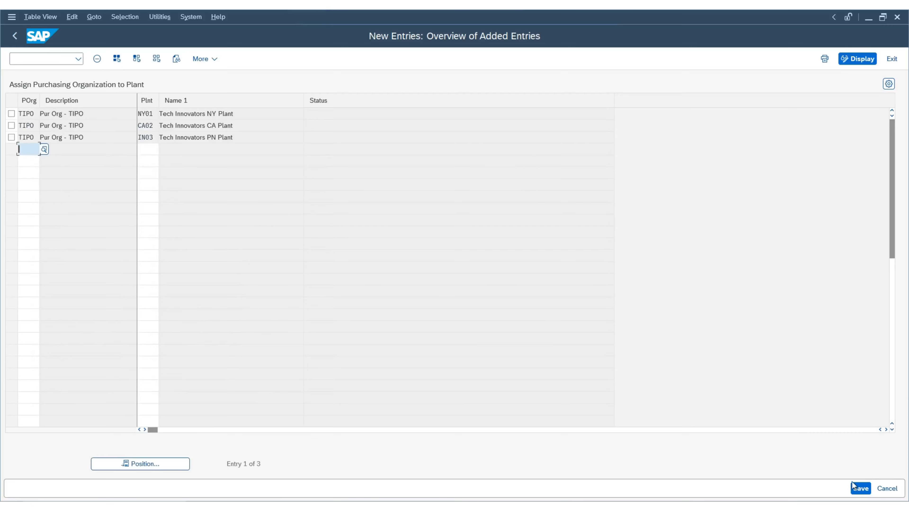
Save the plant assignments to the SAP TRAINING customizing request and return to the implementation guide
click(868, 492)
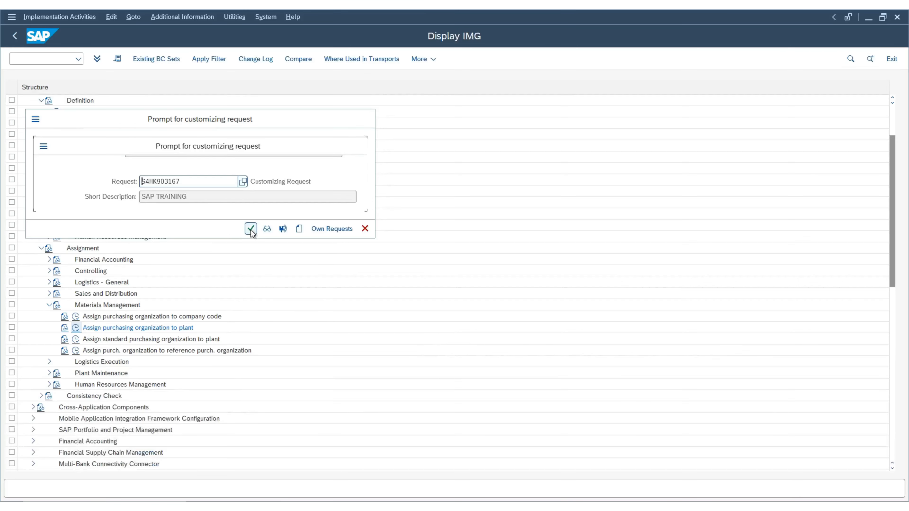
click(250, 229)
click(14, 37)
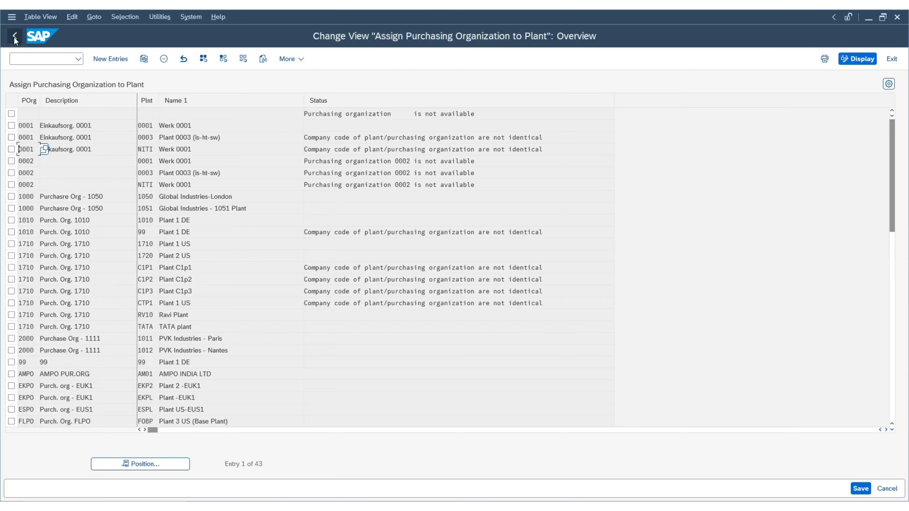
click(15, 37)
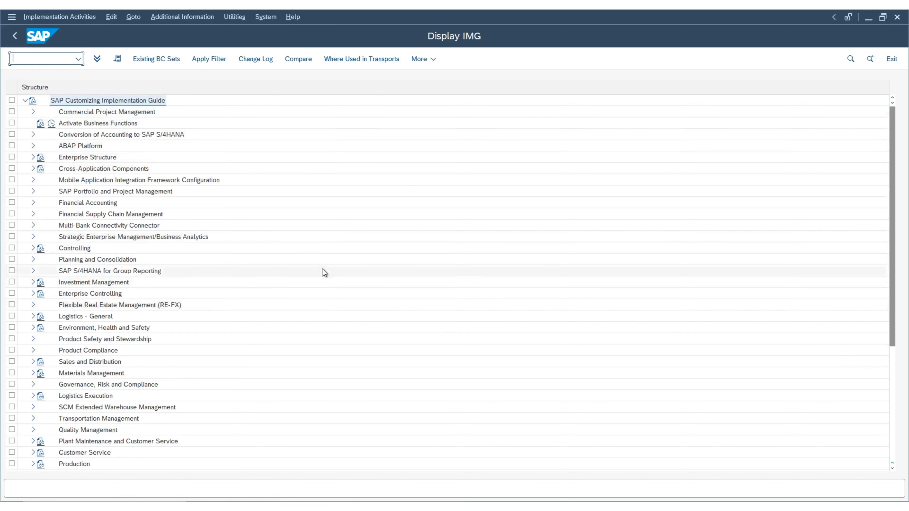
Open the Define Warehouse Number activity under Enterprise Structure, Definition, Logistics Execution in the implementation guide
click(33, 157)
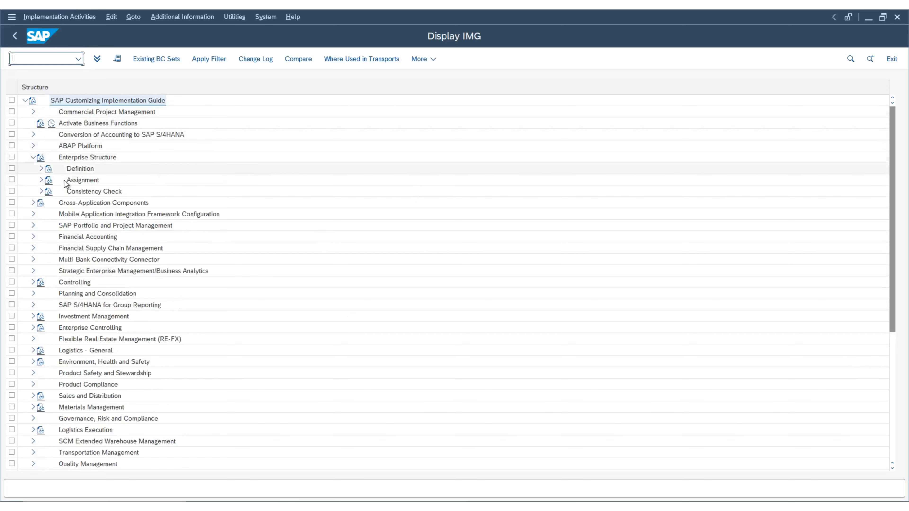
click(41, 169)
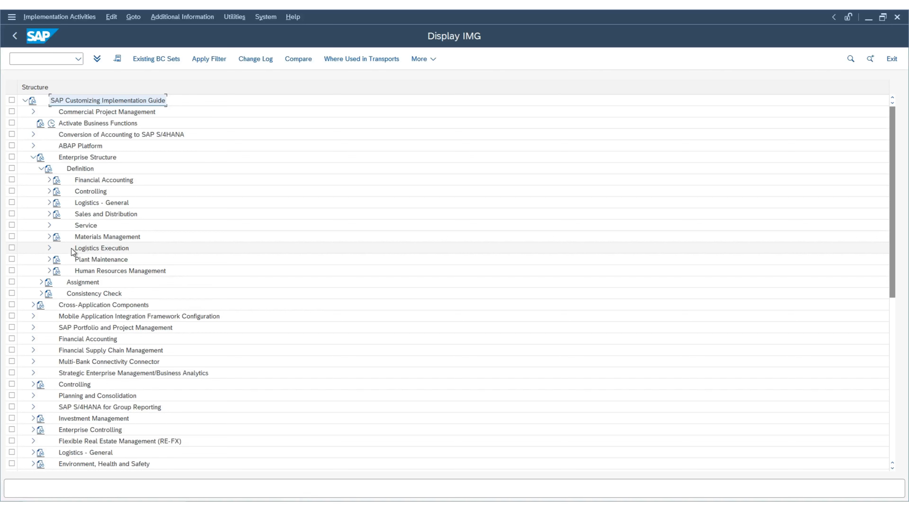
click(49, 248)
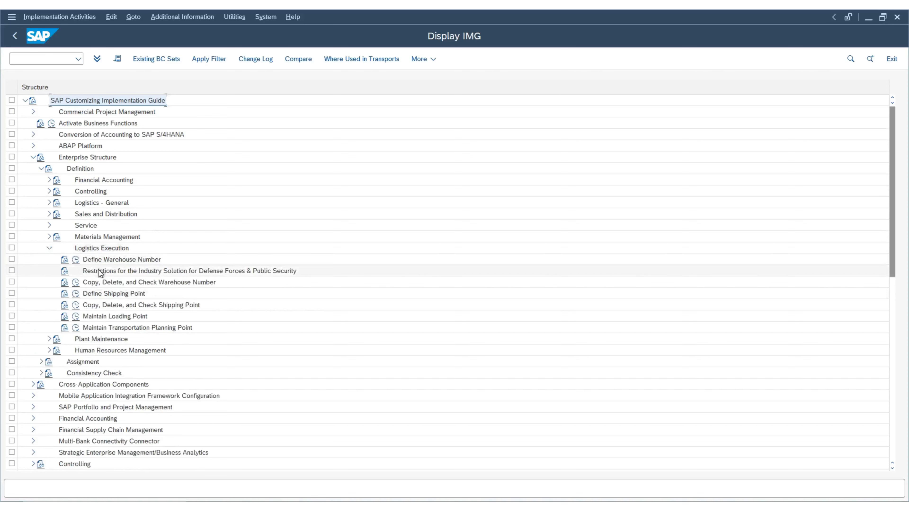
click(76, 260)
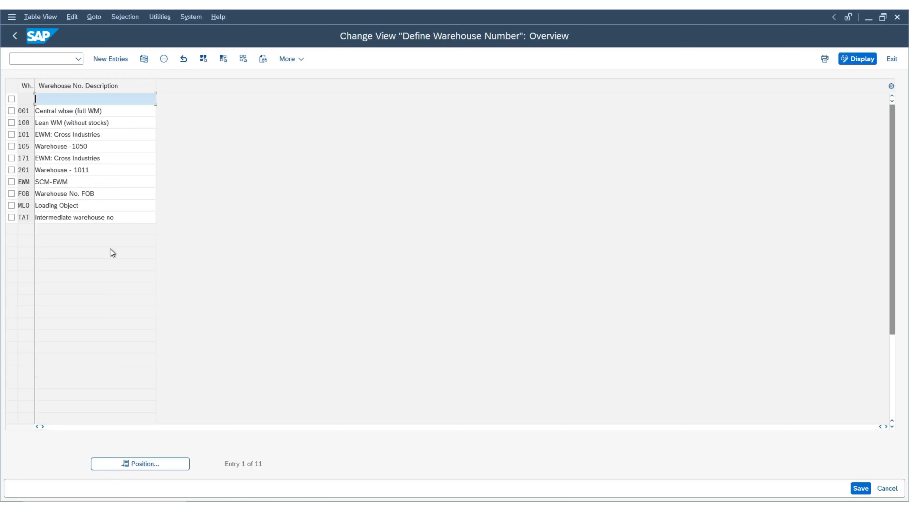
Examine the existing warehouse numbers 001 and 100 and their descriptions in the overview
drag(104, 111, 2, 111)
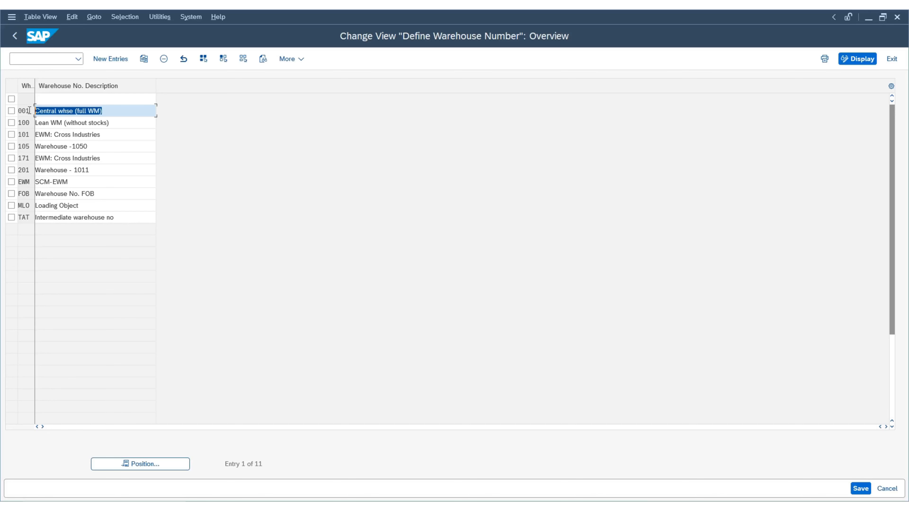
drag(30, 110, 1, 110)
drag(108, 112, 1, 113)
double_click(23, 123)
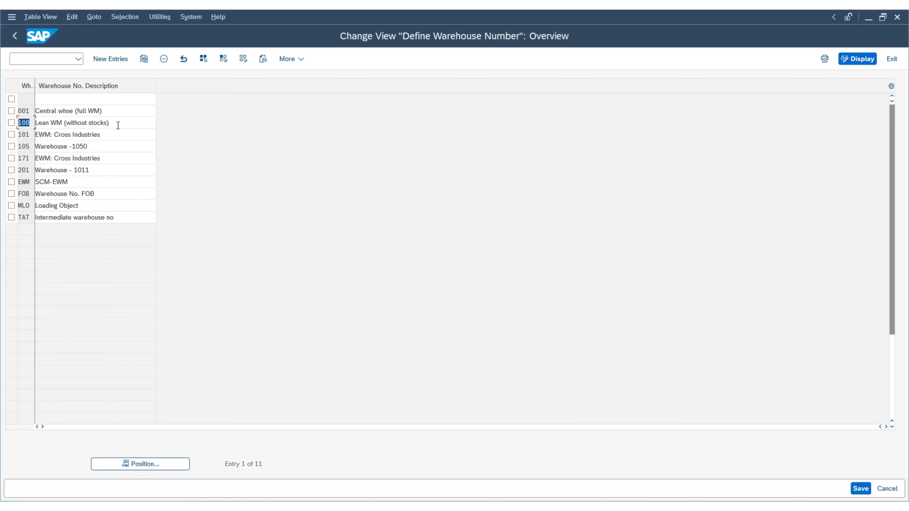
double_click(116, 125)
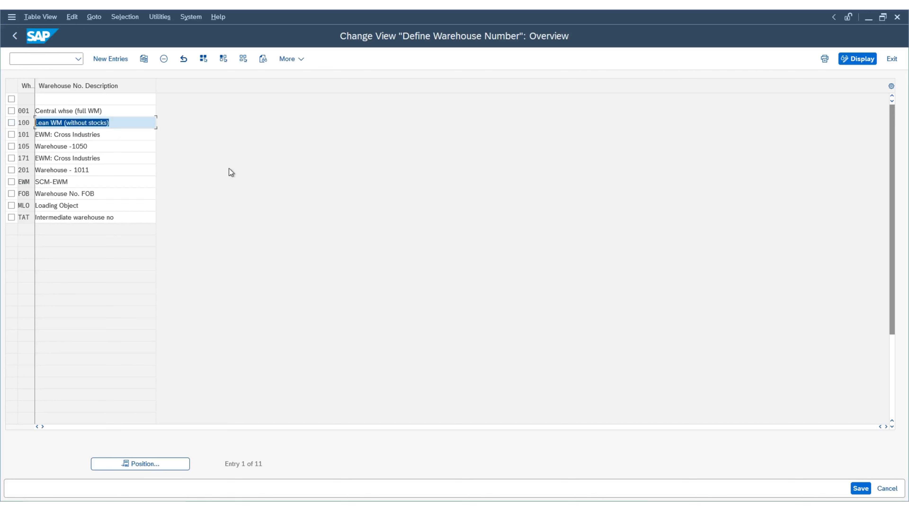
click(132, 111)
click(130, 99)
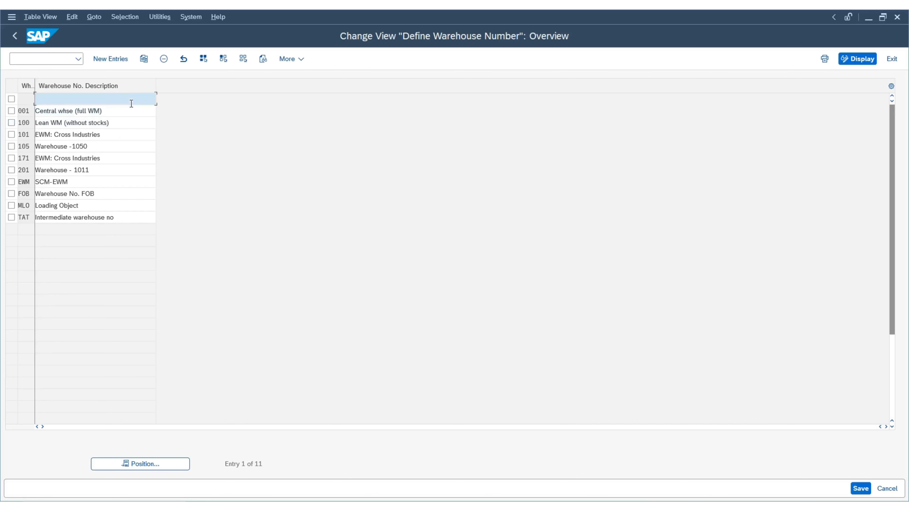
Add a new warehouse number TWM with the description "Warehouse - TIUS" and validate the entry
click(108, 62)
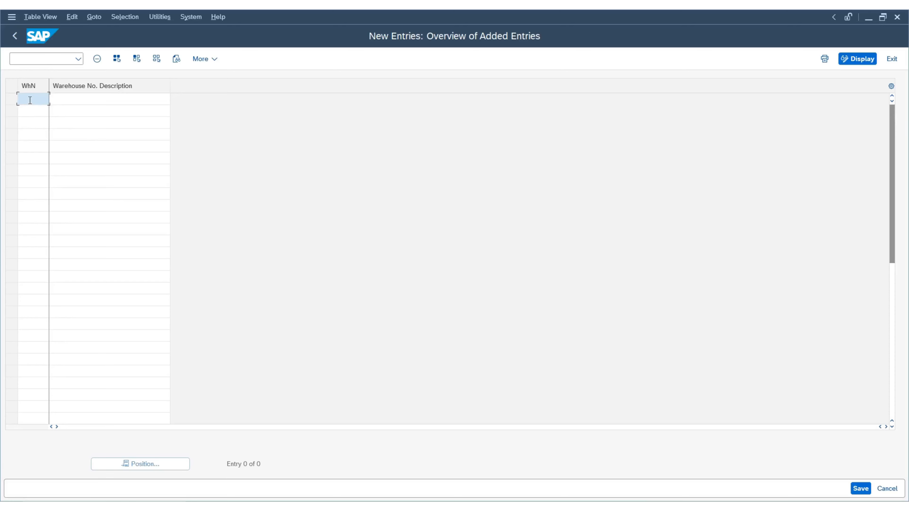
text(TWM)
click(75, 96)
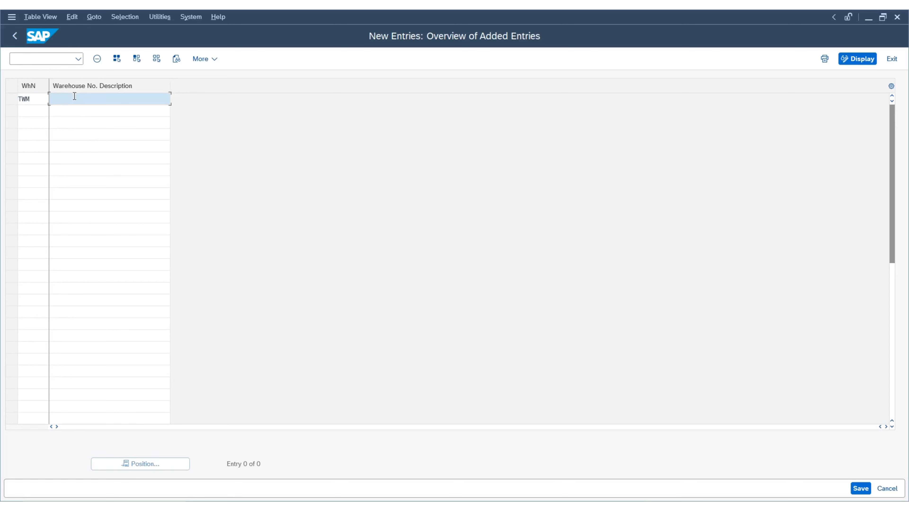
text(wA)
key(Down)
key(Return)
key(ctrl+a)
key(Return)
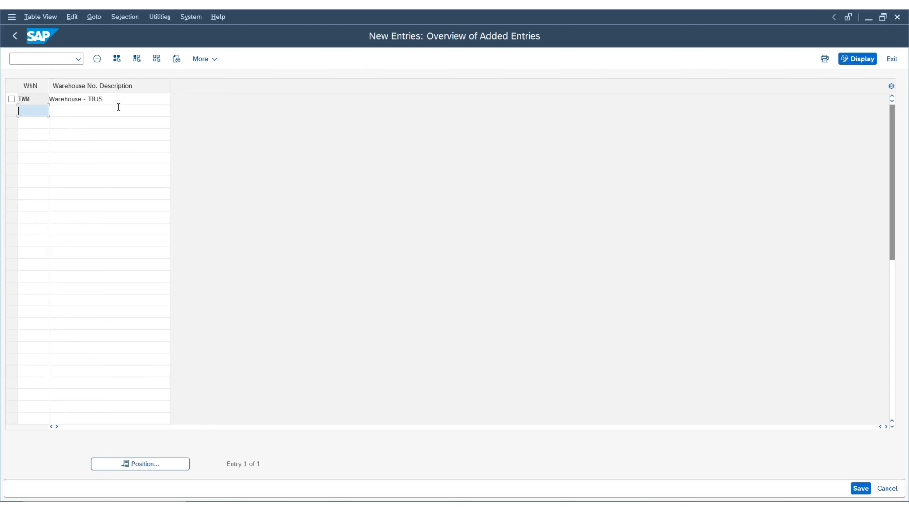
Save the warehouse number to the SAP TRAINING customizing request and return to the implementation guide
click(859, 489)
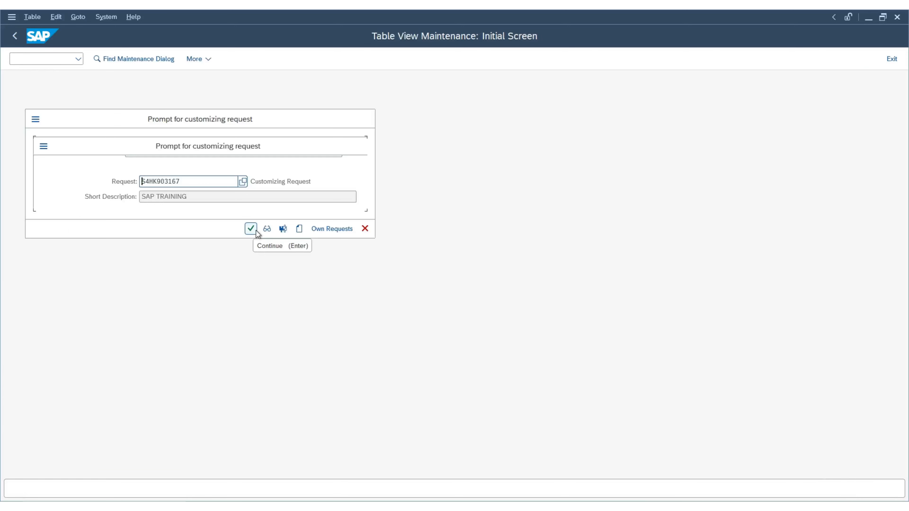
click(255, 231)
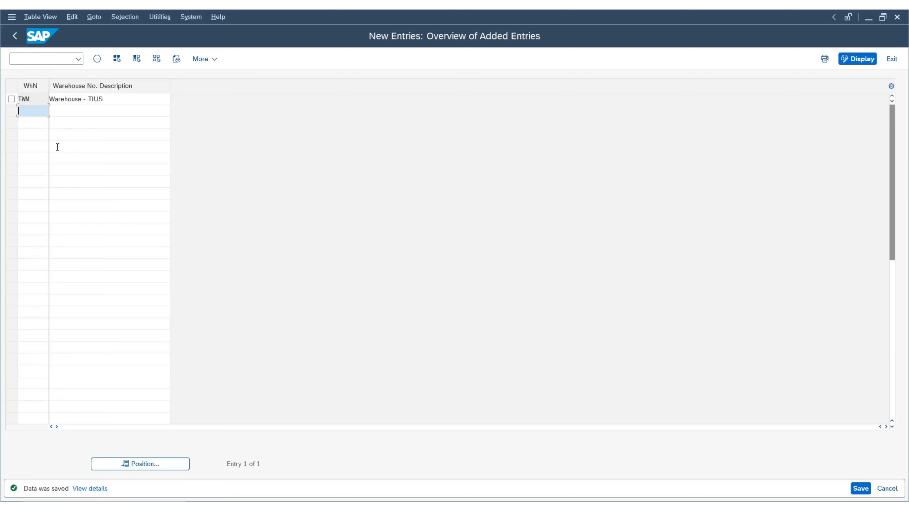
click(14, 37)
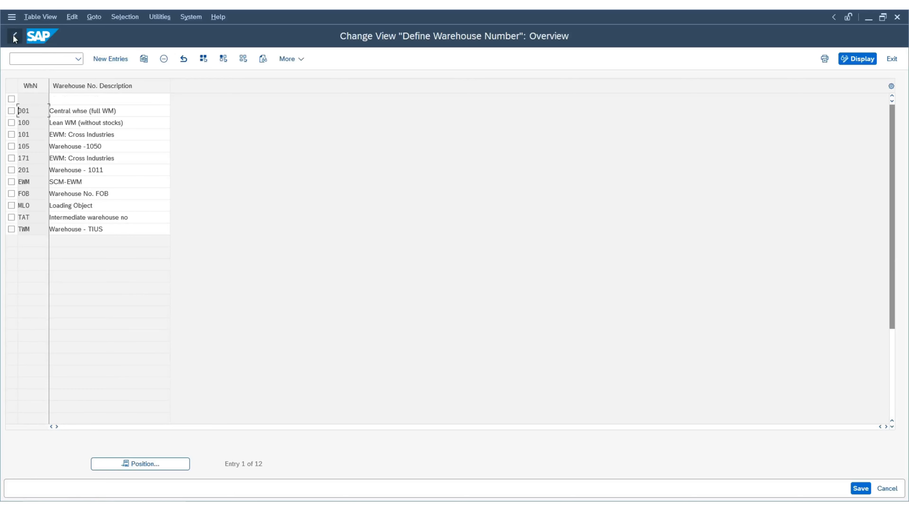
click(14, 36)
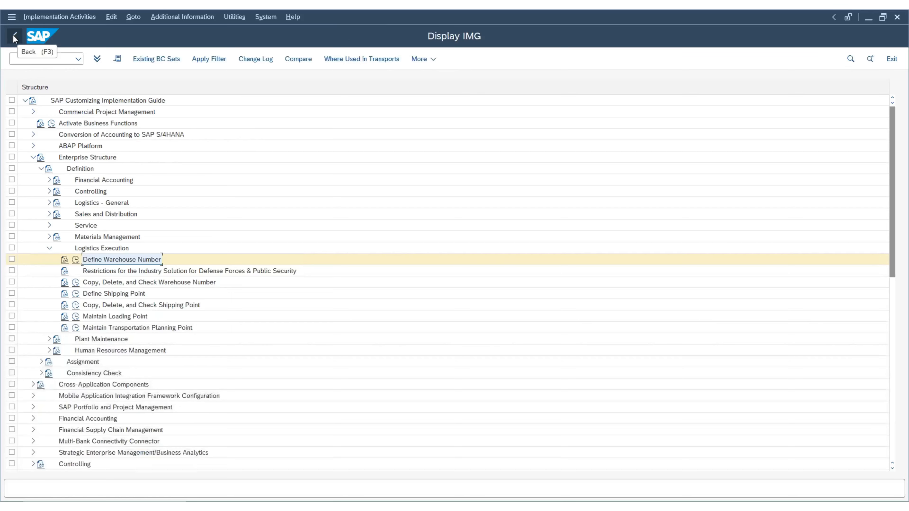
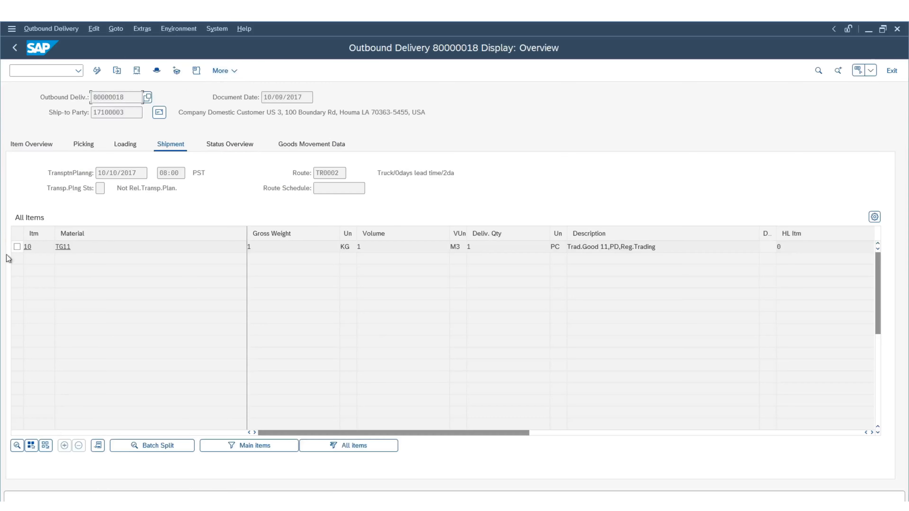
Select item 10 in the displayed outbound delivery, and open the related sales order for changing with transaction VA02
click(8, 245)
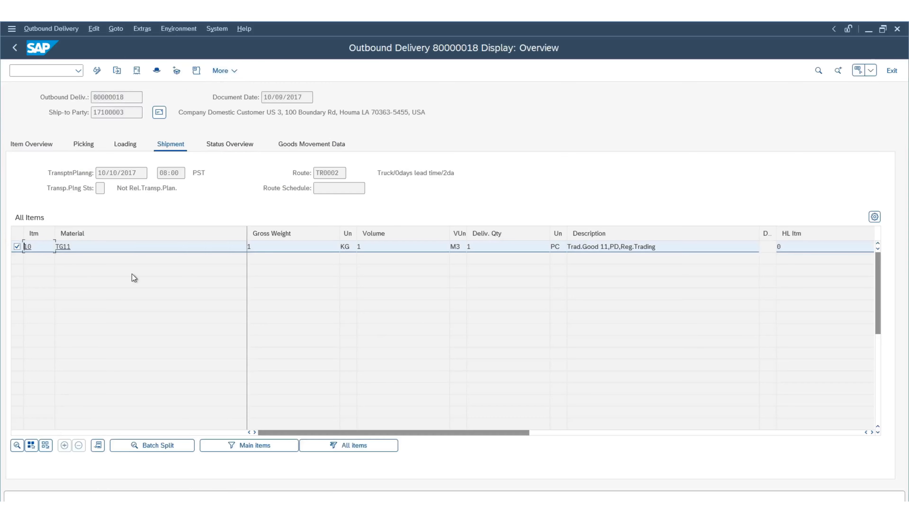
click(158, 72)
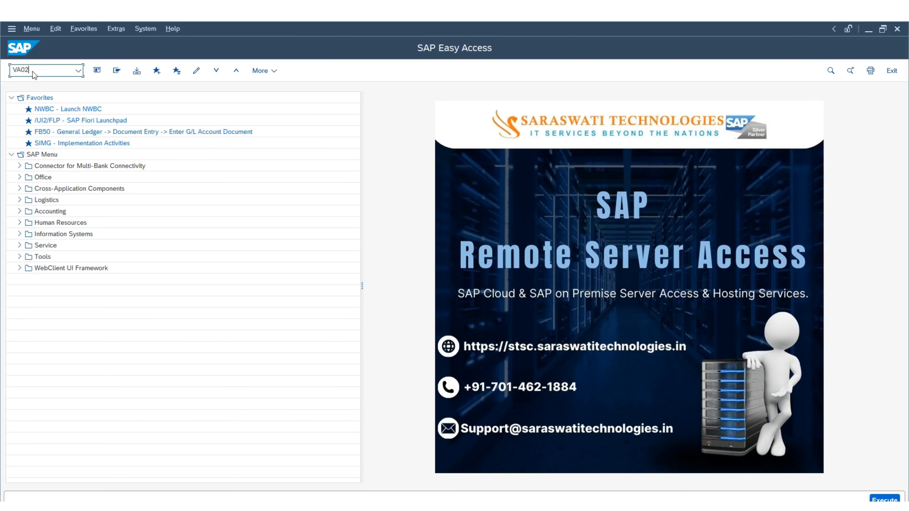
key(Return)
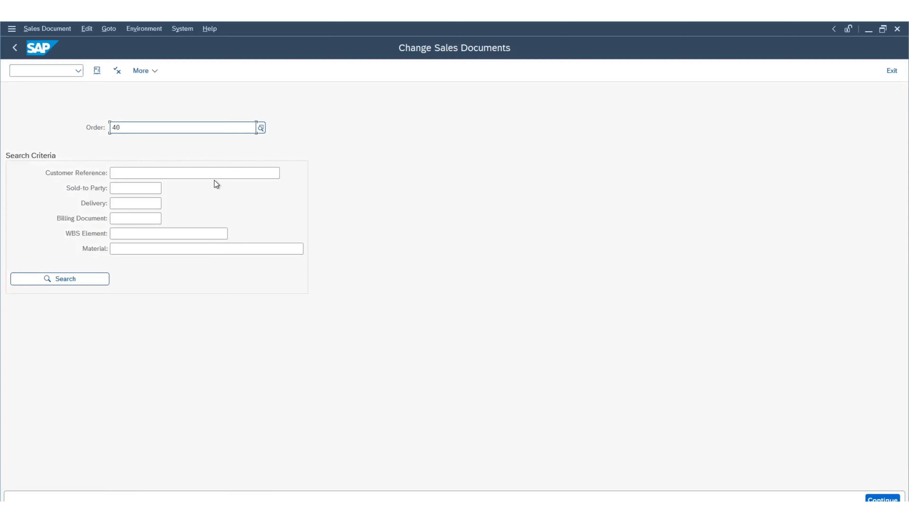
key(Return)
key(Return)
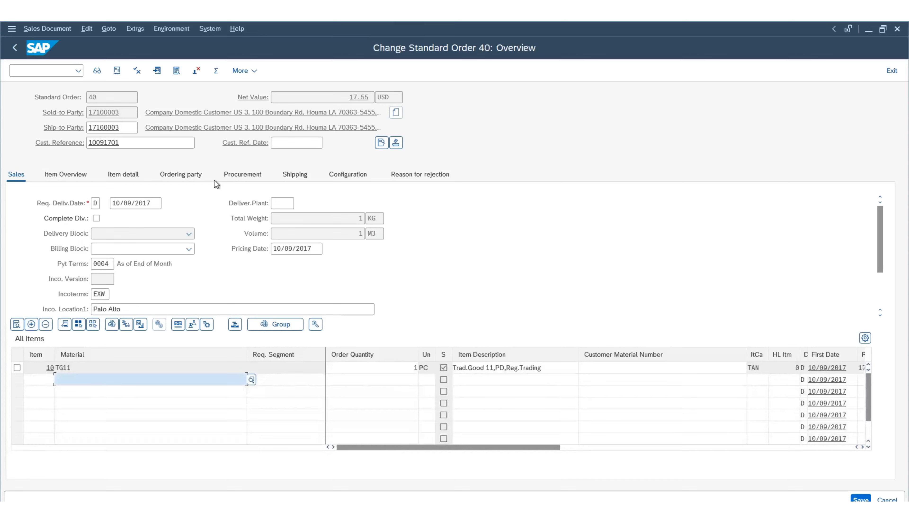
Open item 10 of the standard order and examine the shipping point in its shipping data
click(126, 176)
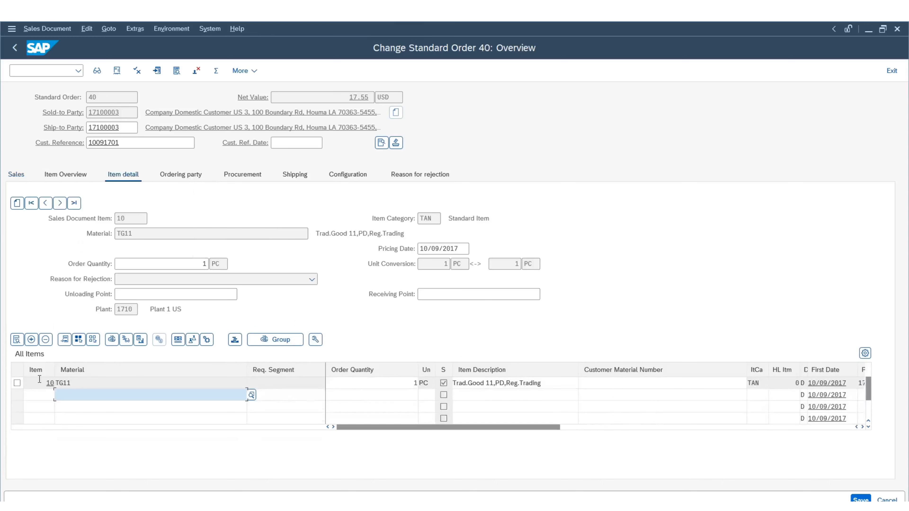
click(18, 383)
double_click(51, 383)
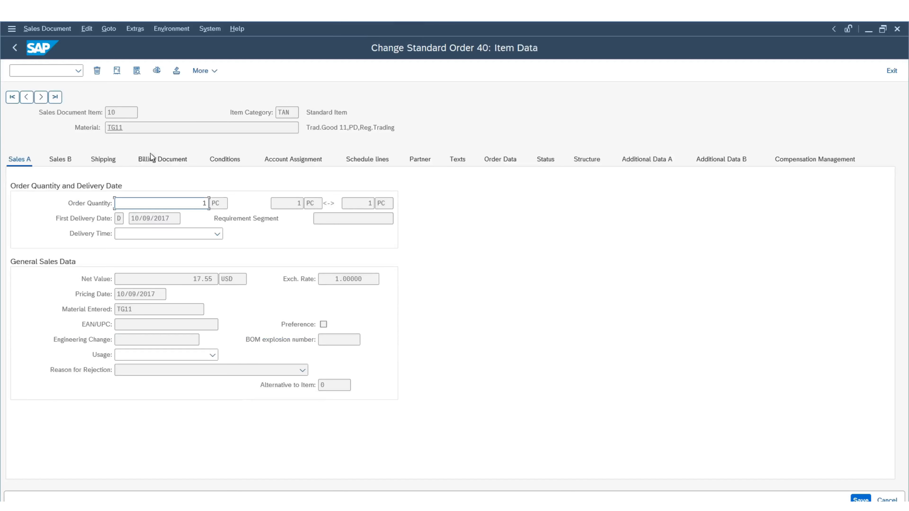
click(113, 162)
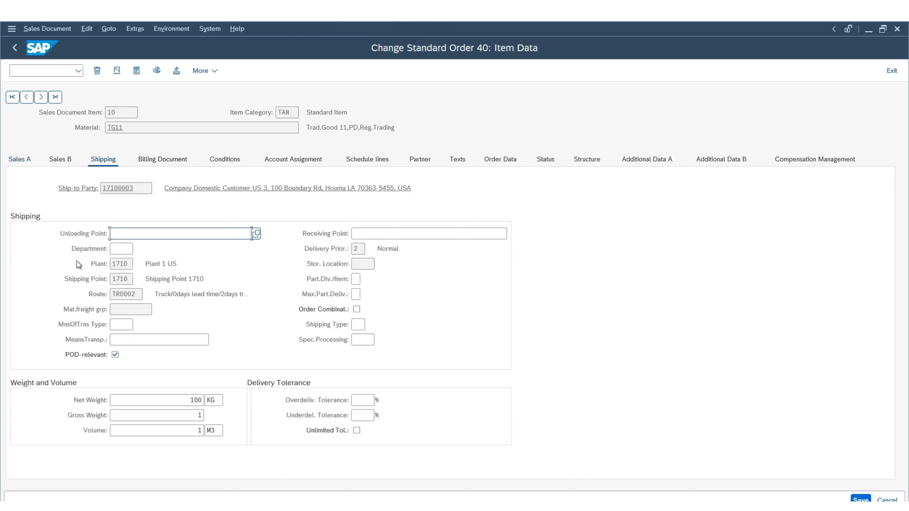
drag(218, 279, 20, 277)
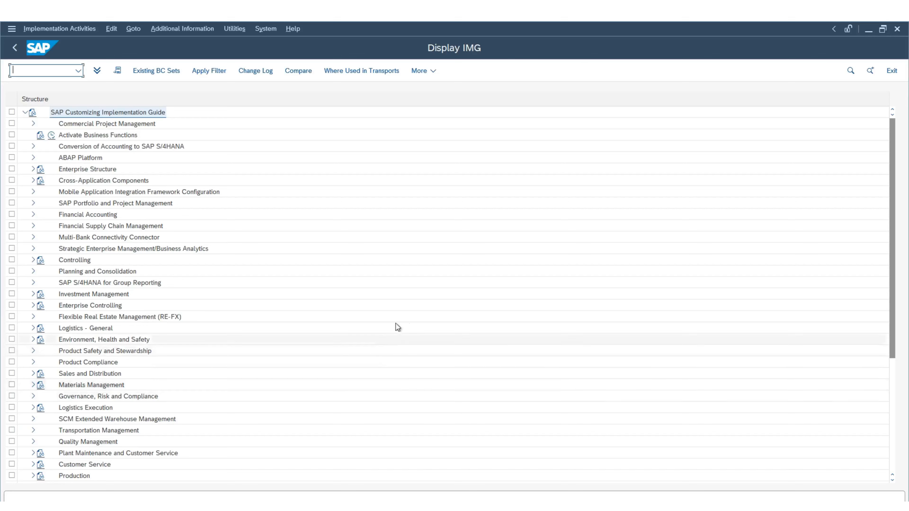
Open the Define Shipping Point activity under Enterprise Structure, Definition, Logistics Execution in the implementation guide
click(33, 170)
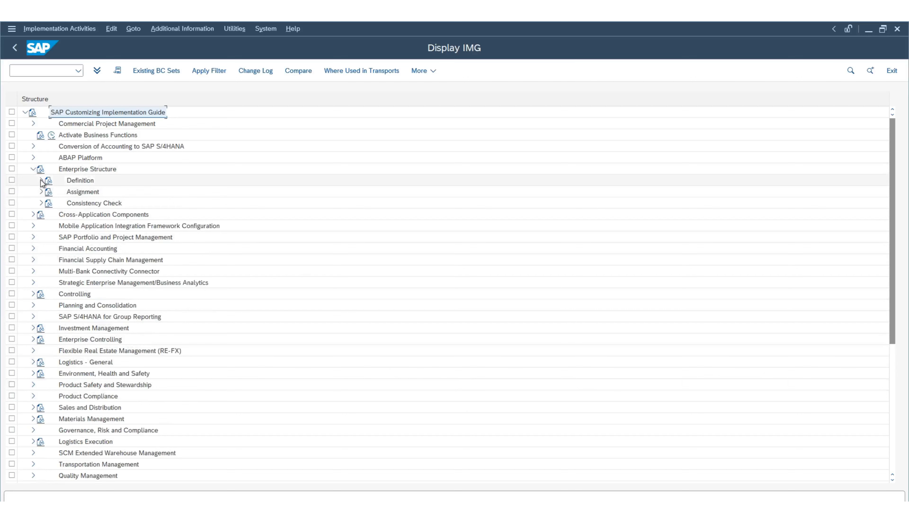
click(42, 181)
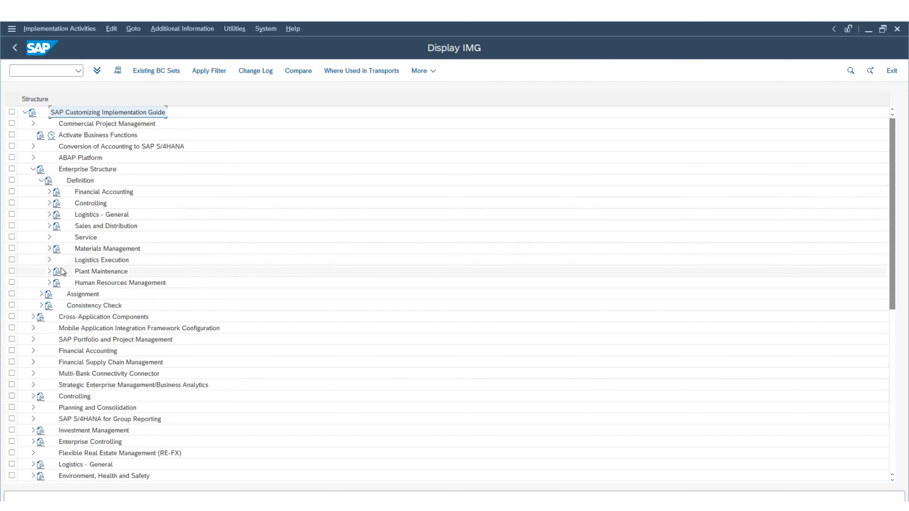
click(49, 260)
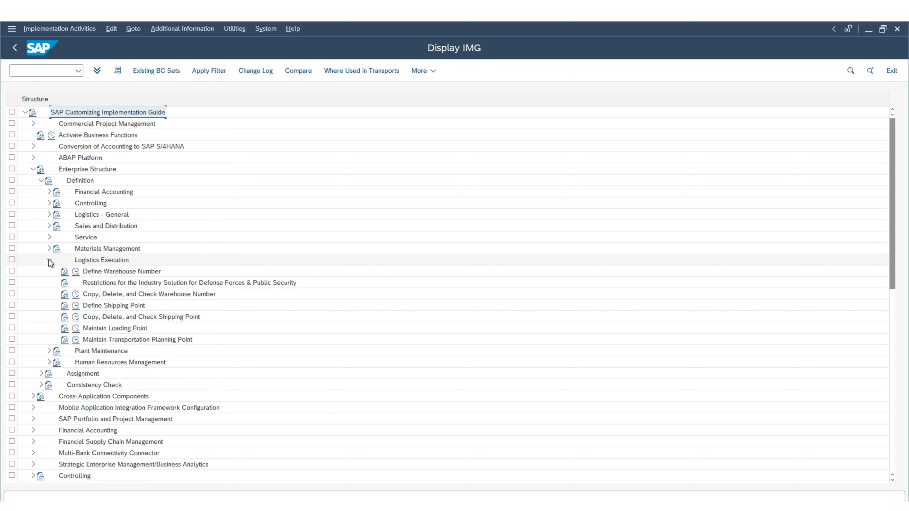
click(111, 308)
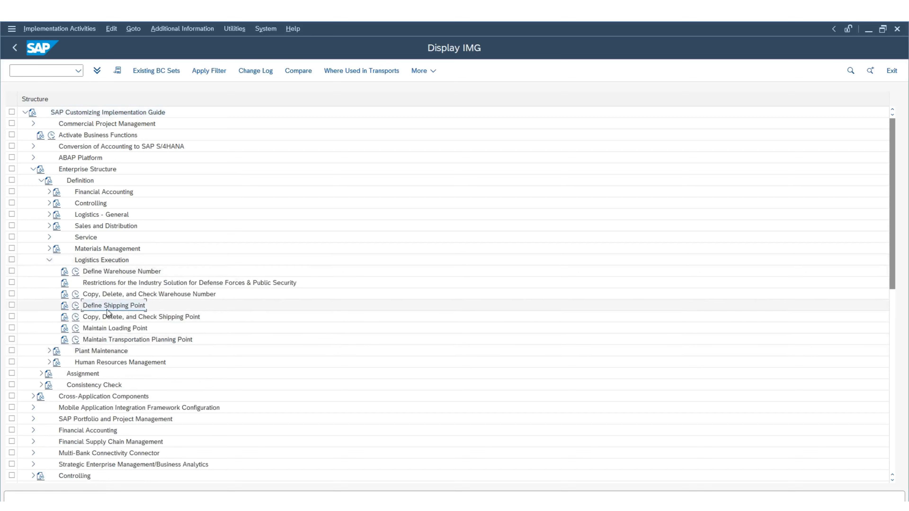
click(76, 306)
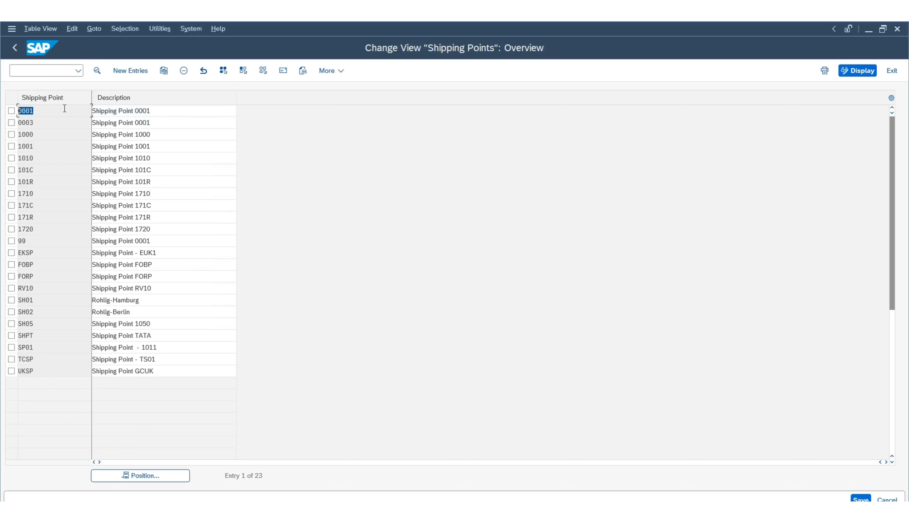
Open the details of shipping point 0001 and review its times, form texts and picking list settings
drag(59, 112, 1, 95)
double_click(42, 111)
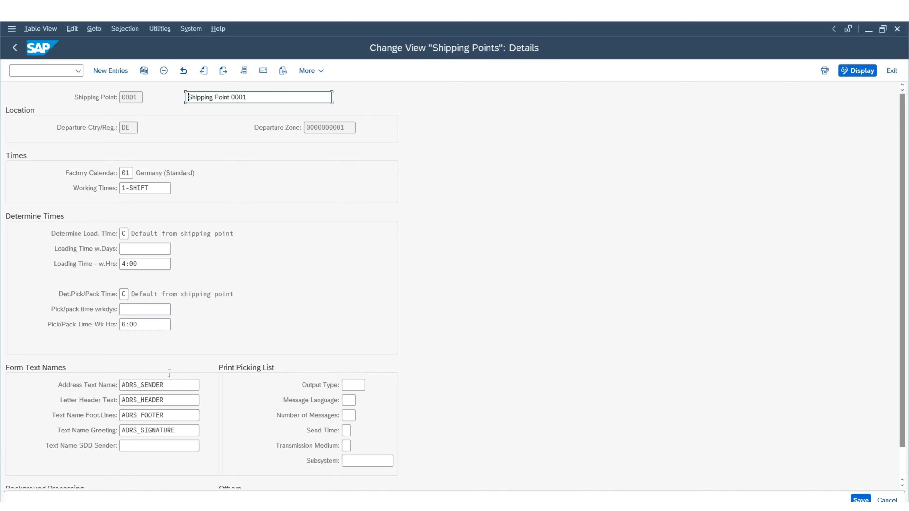
scroll(298, 332, down, 2)
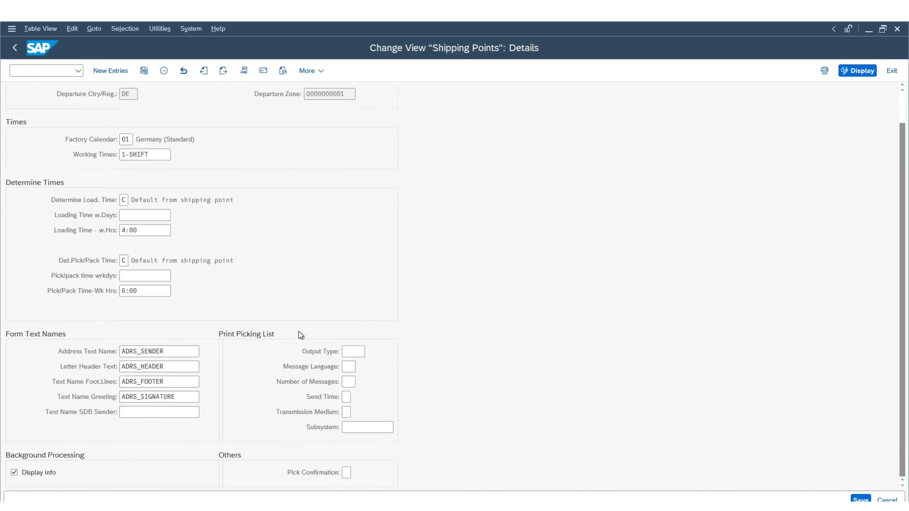
scroll(152, 151, up, 2)
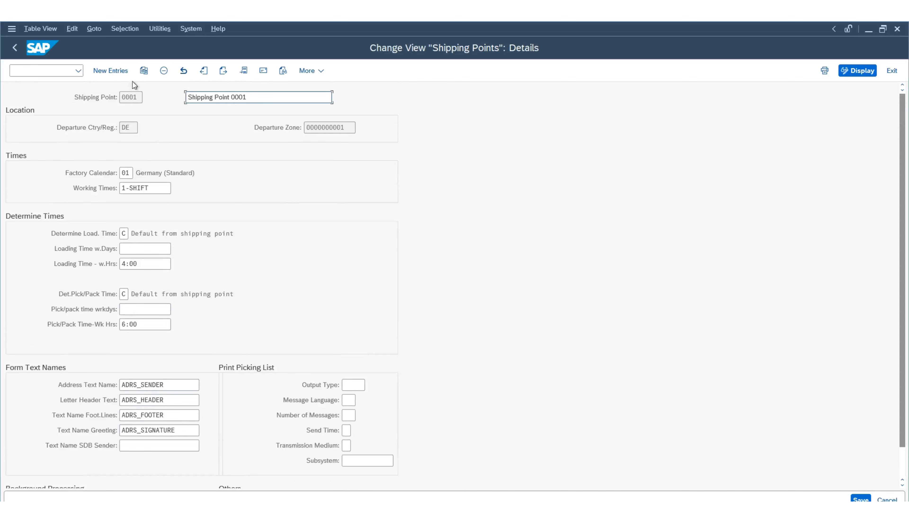
Start a copy of shipping point 0001 and set the copy's shipping point code to USSP
click(145, 72)
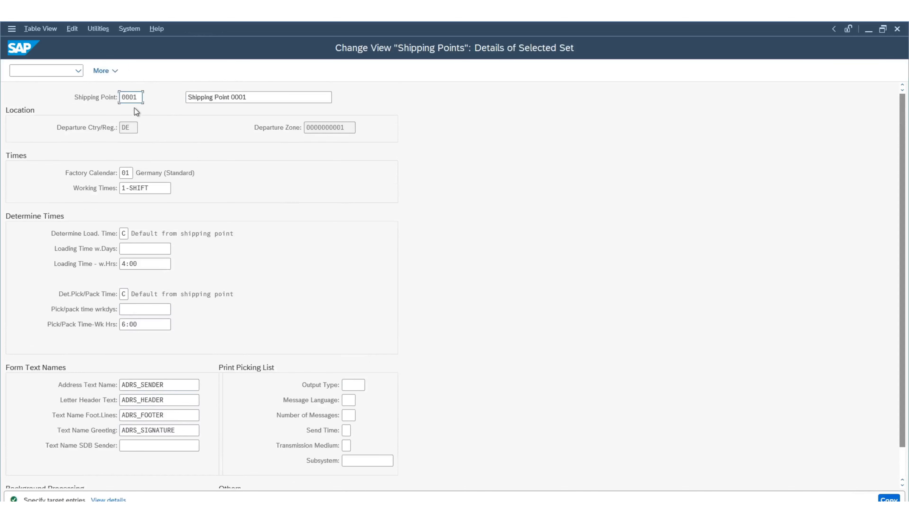
drag(139, 97, 2, 105)
key(BackSpace)
text(USSP)
key(Tab)
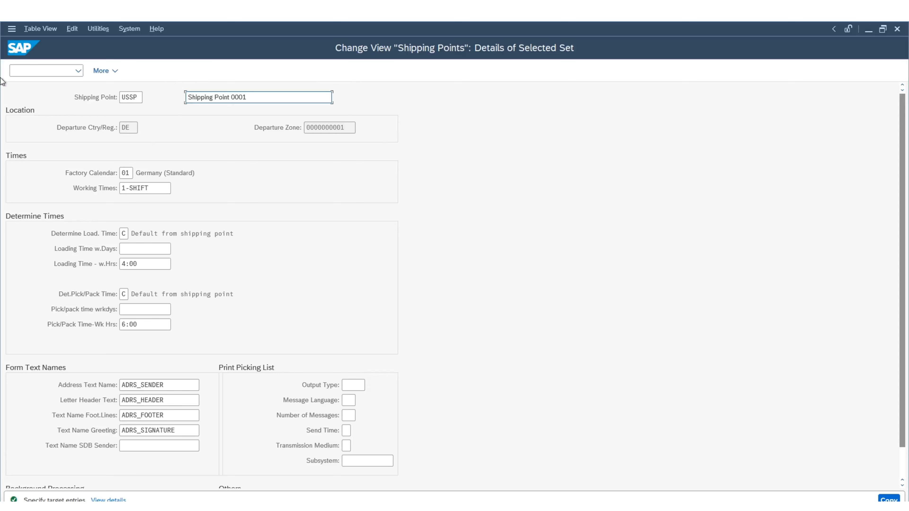
Change the description of shipping point USSP to "Shipping Point -TIUS" and continue to its address
click(259, 95)
key(BackSpace)
key(BackSpace)
key(BackSpace)
key(BackSpace)
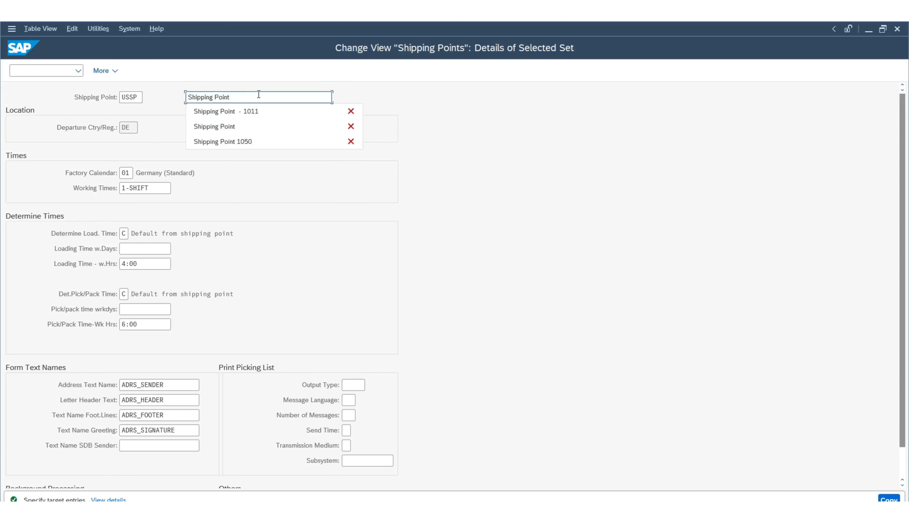
text(-)
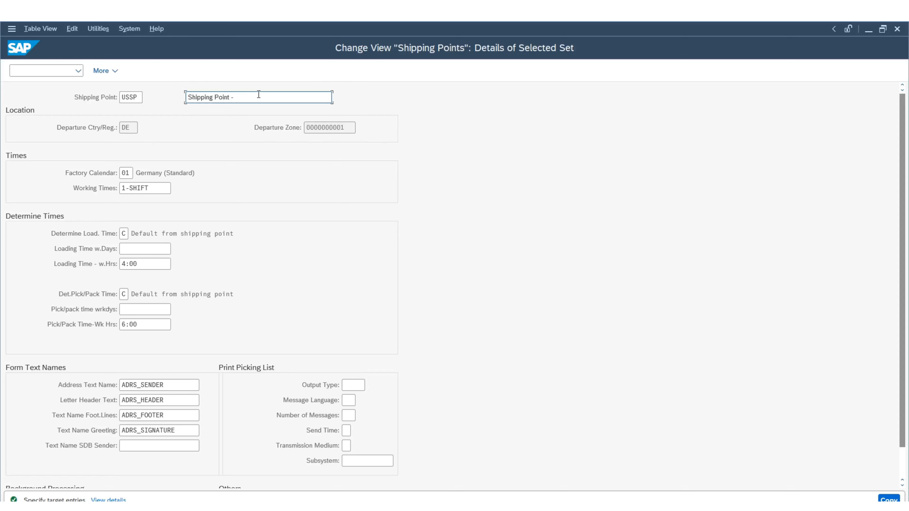
text(TIUS)
key(Return)
Set the address title to Company, the name to "Shipping Point TIUS", and the search terms to NY and 01
click(315, 89)
click(307, 108)
click(285, 106)
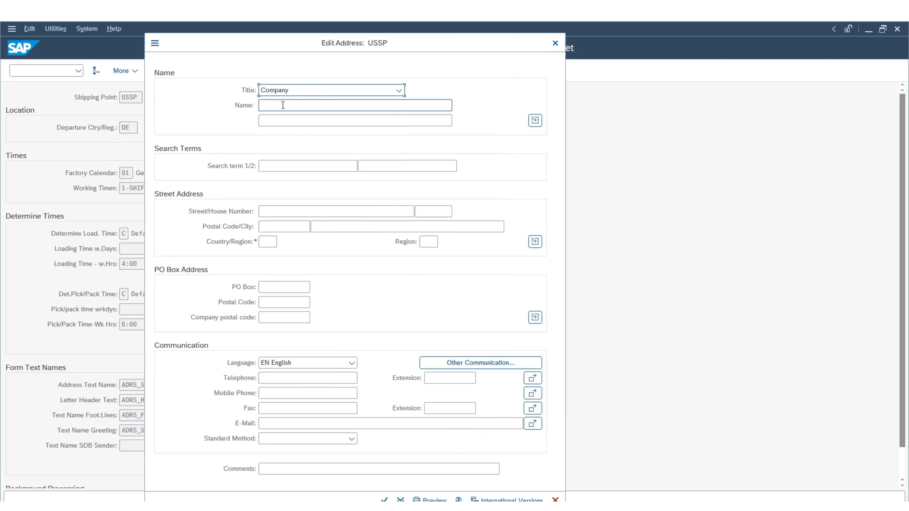
text(Shipping Point TIUS)
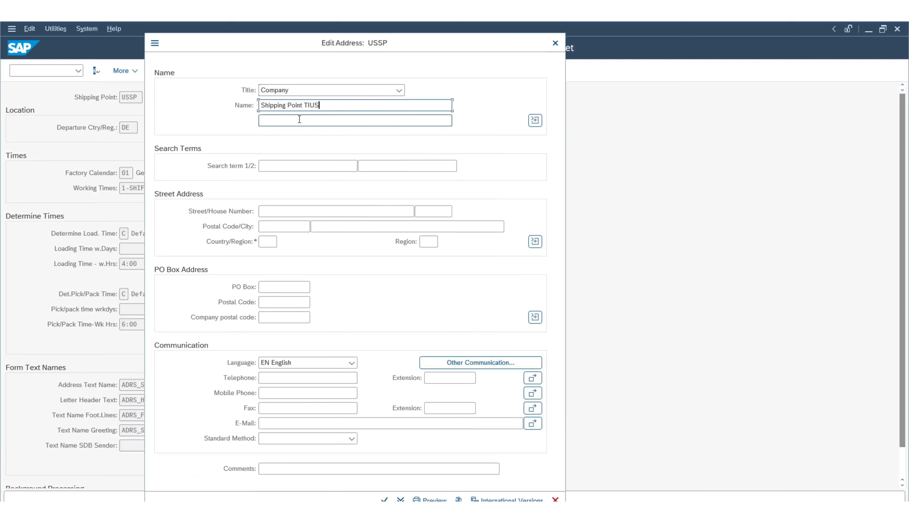
click(292, 166)
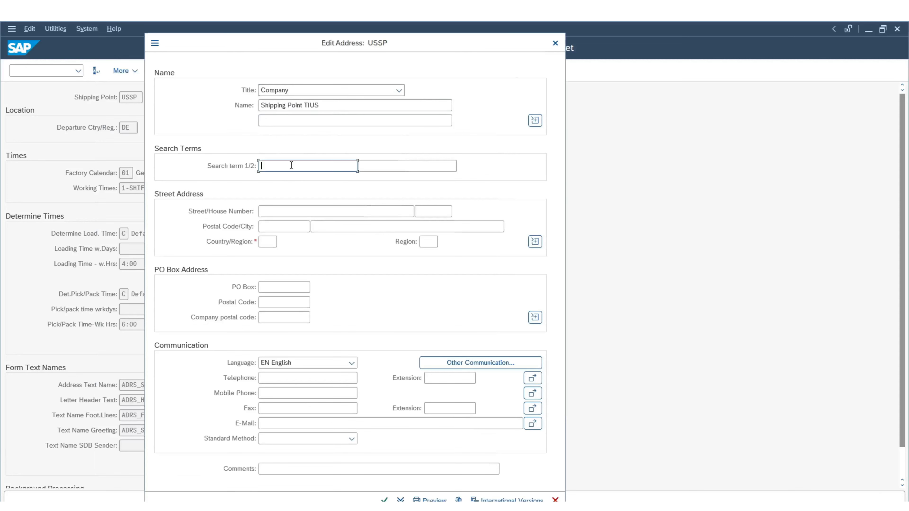
text(NY)
key(Tab)
text(01)
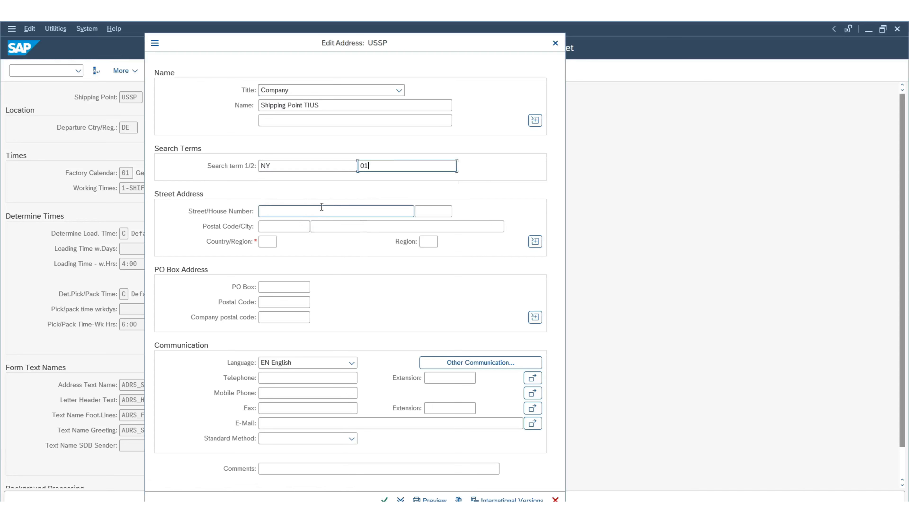
Fill in the street, house number, postal code and city in the street address of shipping point USSP
click(288, 207)
text(Wall Street)
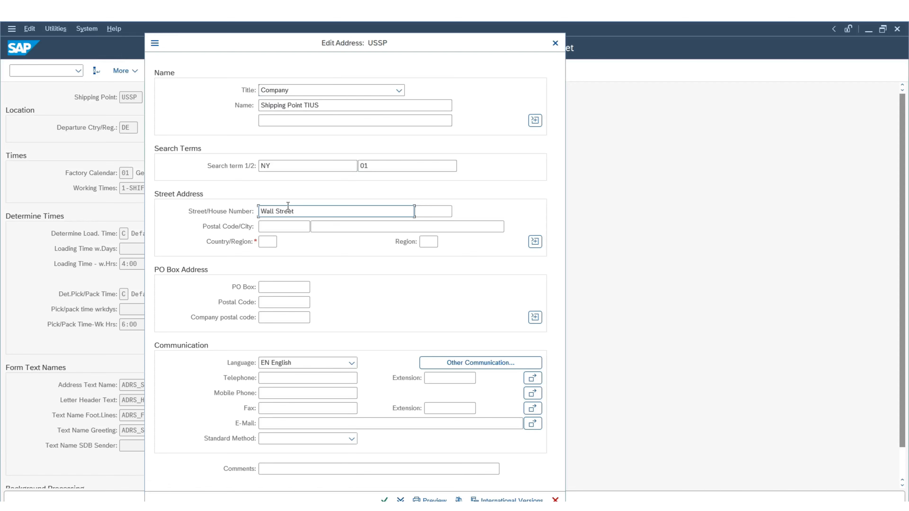
key(Tab)
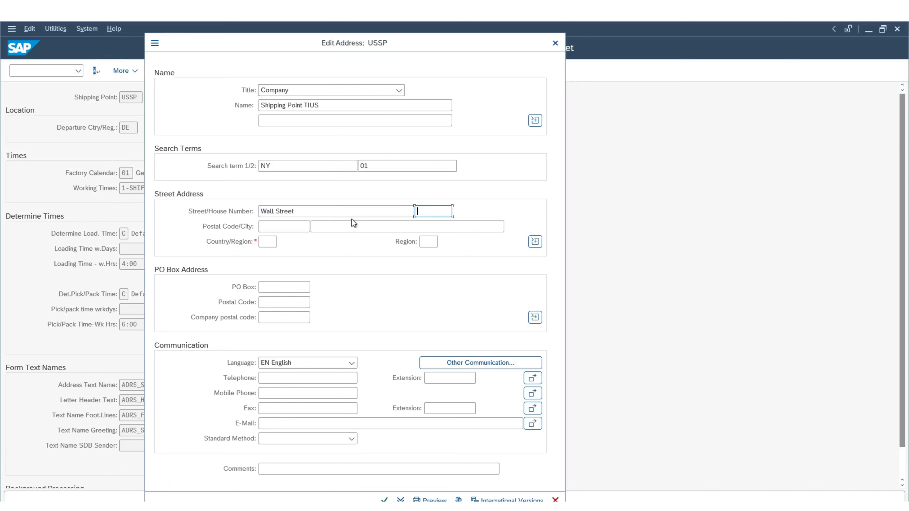
text(123)
key(Tab)
key(Down)
key(Down)
key(Up)
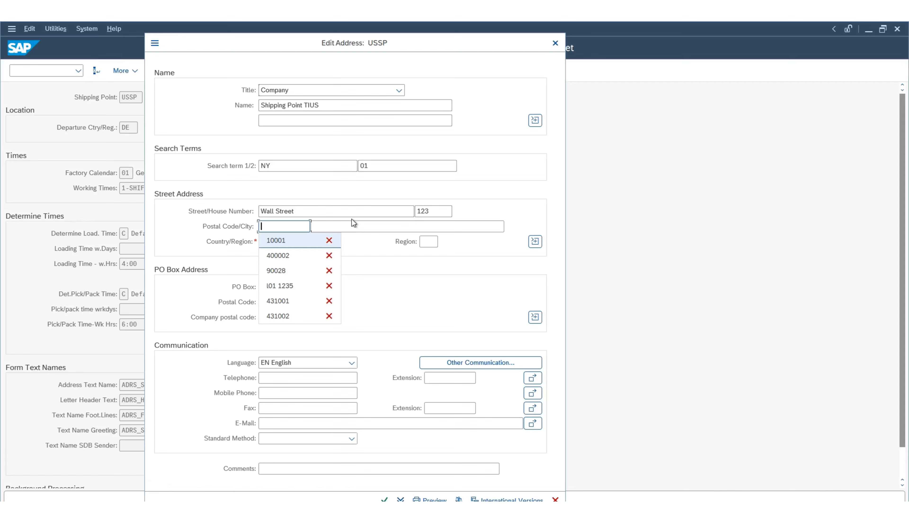
key(Return)
key(Tab)
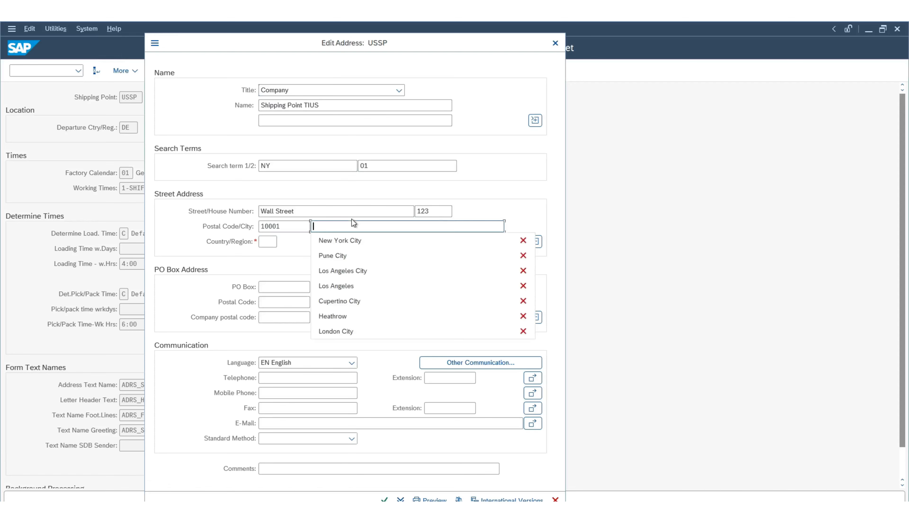
key(Down)
key(Return)
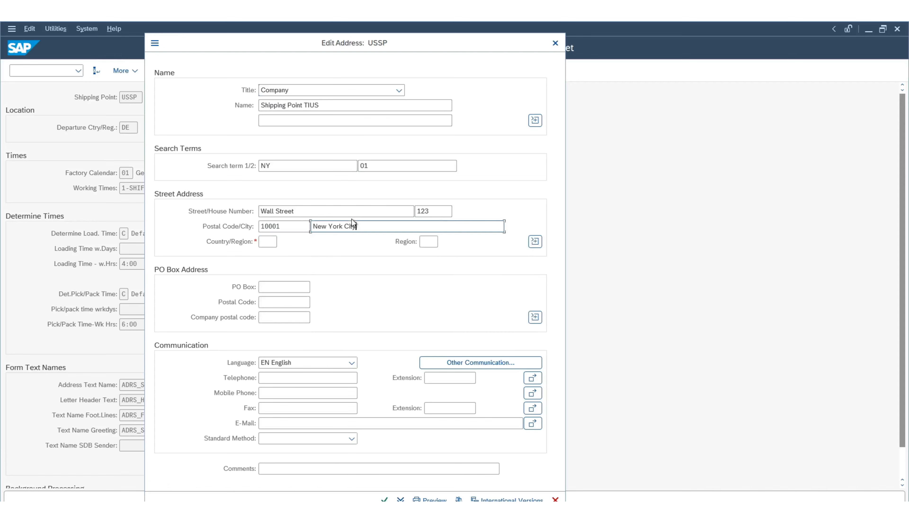
Set the address's country to US and its region to NY, and accept the address
drag(431, 213, 35, 201)
drag(294, 229, 100, 192)
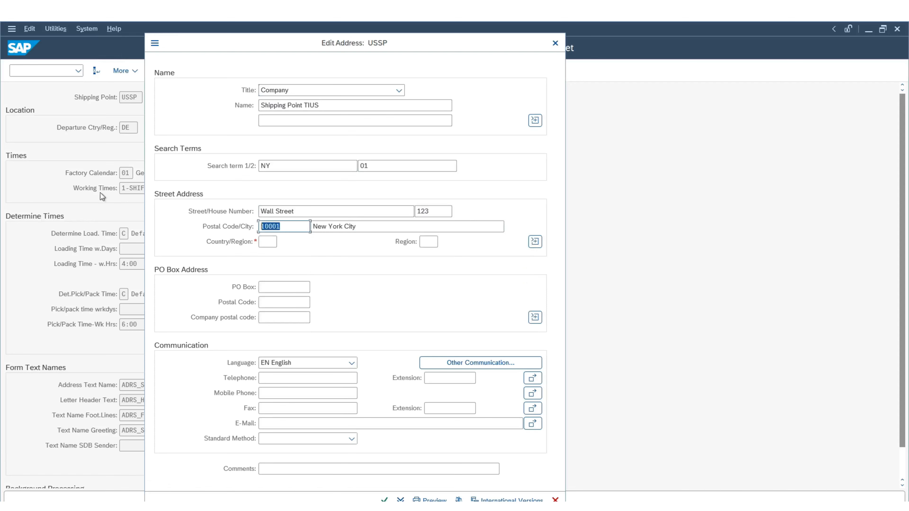
drag(391, 229, 262, 253)
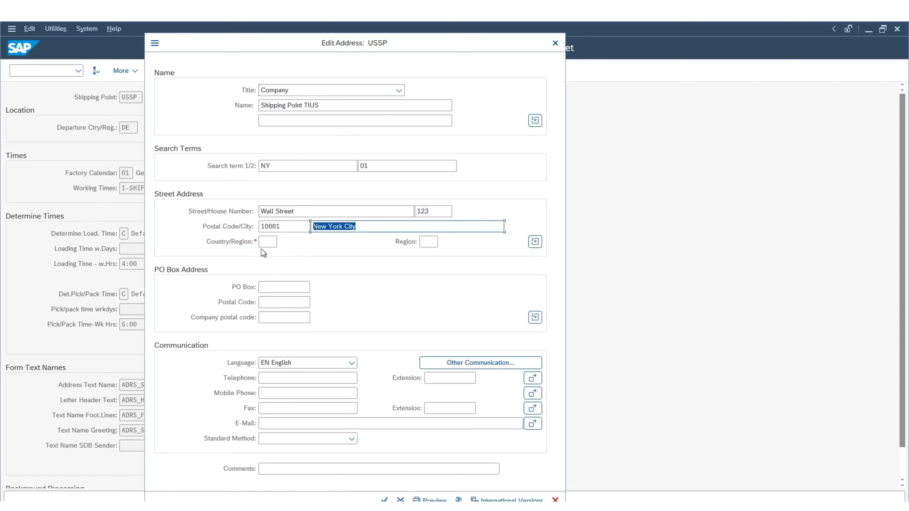
click(274, 243)
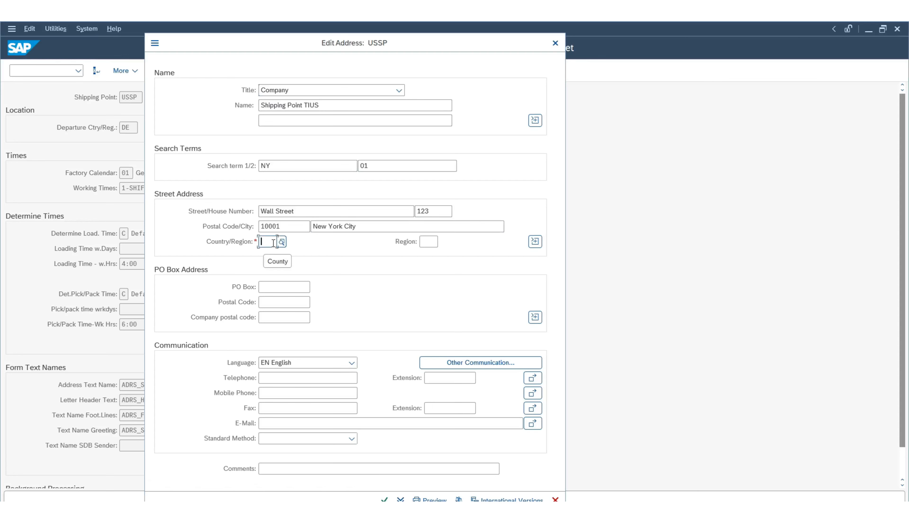
text(US)
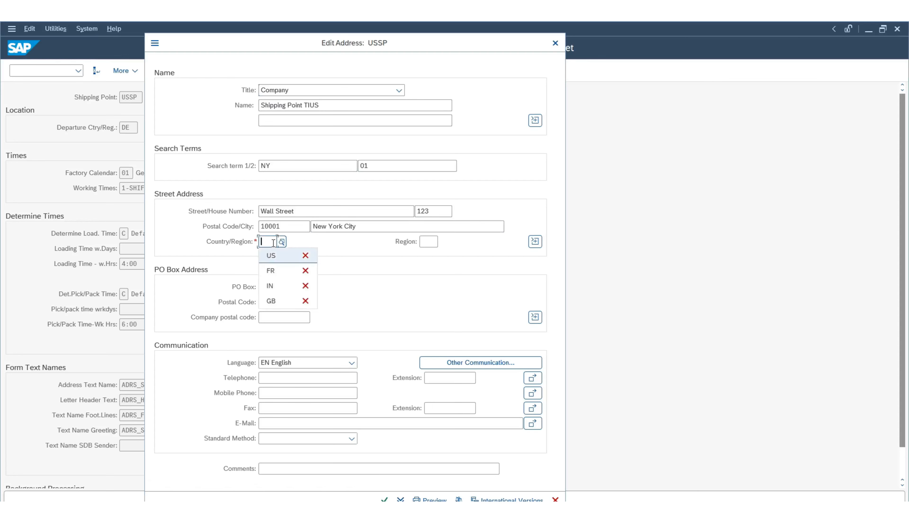
key(Tab)
key(Down)
key(Return)
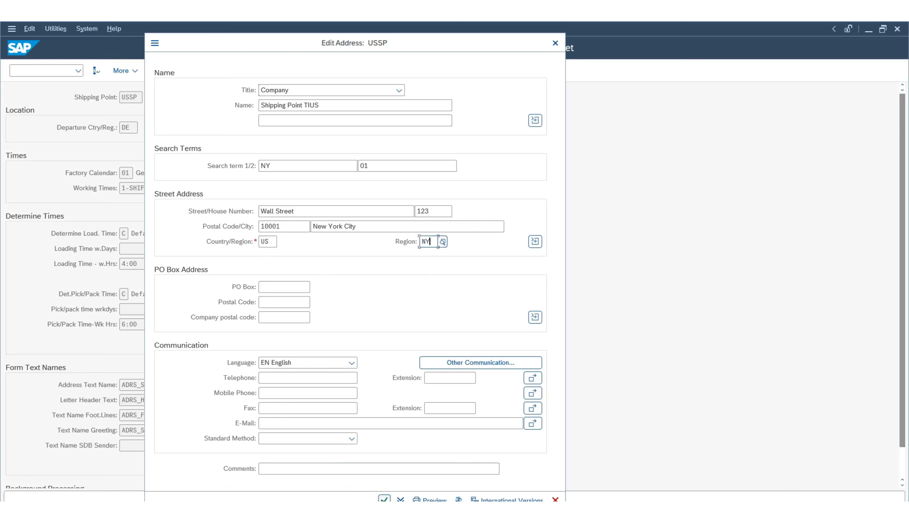
click(384, 499)
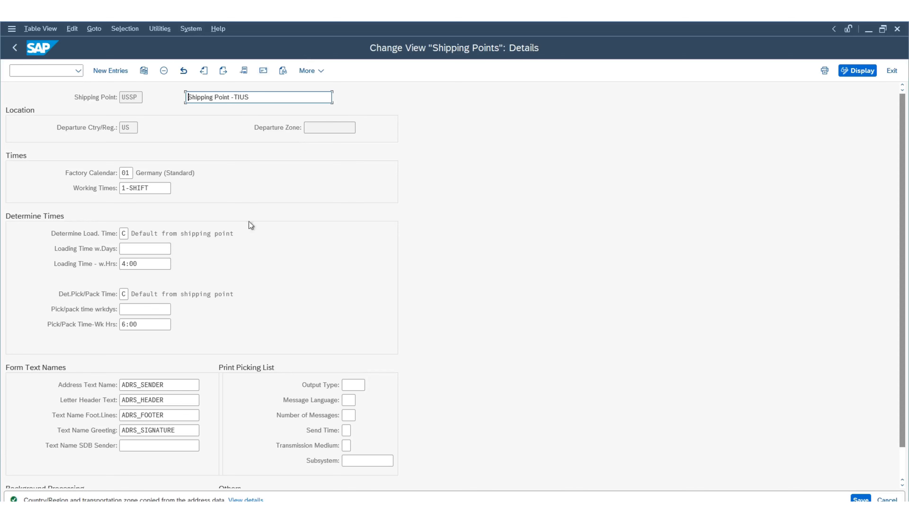
Set the factory calendar of shipping point USSP to US (USA) and clear its working times
double_click(126, 172)
click(138, 173)
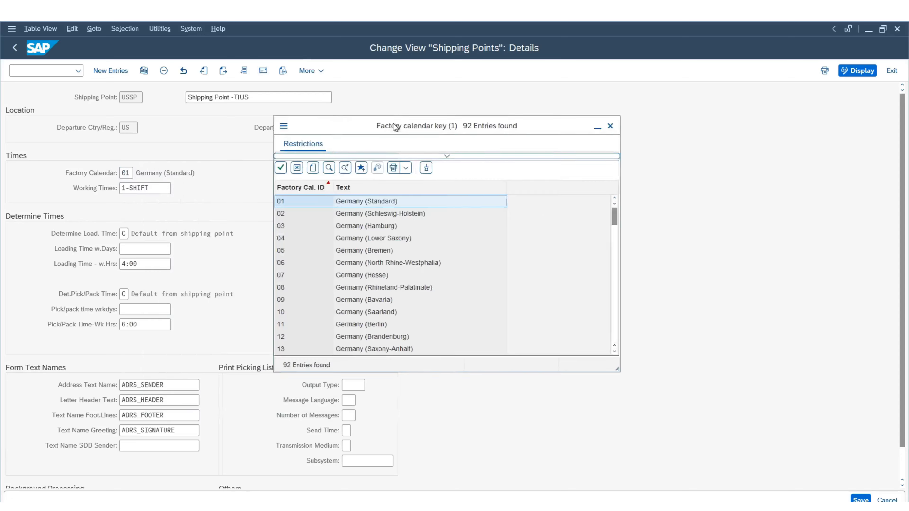
scroll(424, 254, down, 20)
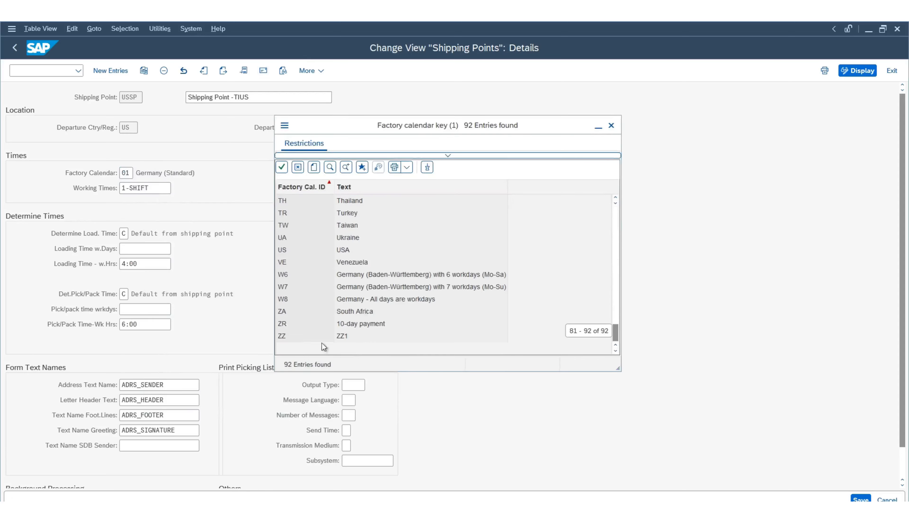
double_click(302, 250)
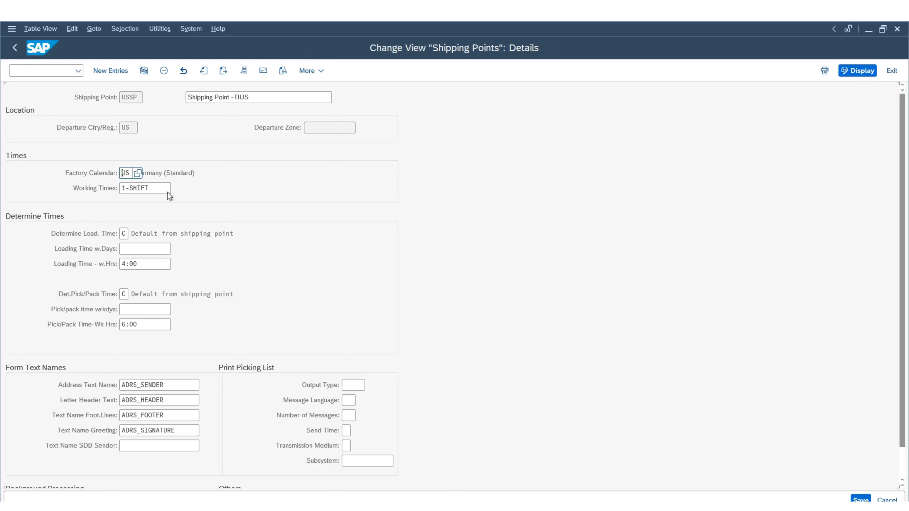
key(Tab)
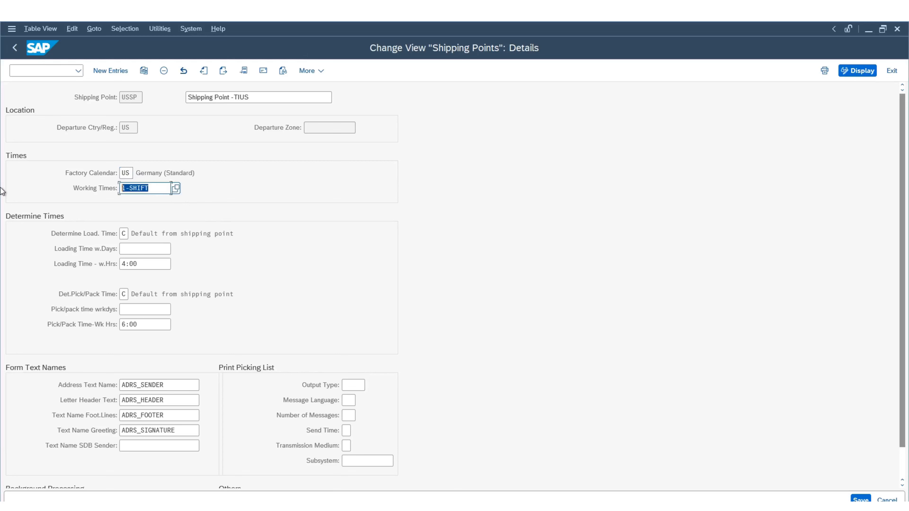
key(Delete)
key(Return)
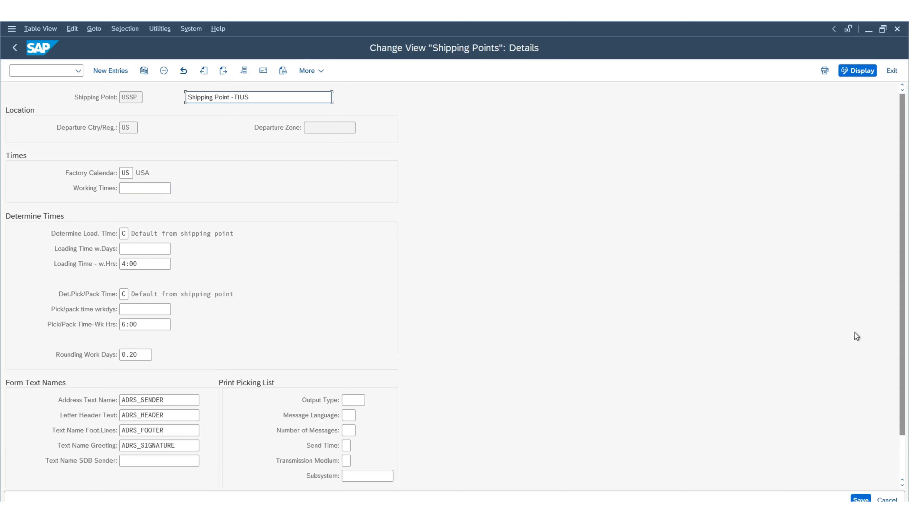
Save shipping point USSP under the SAP TRAINING customizing request
click(860, 498)
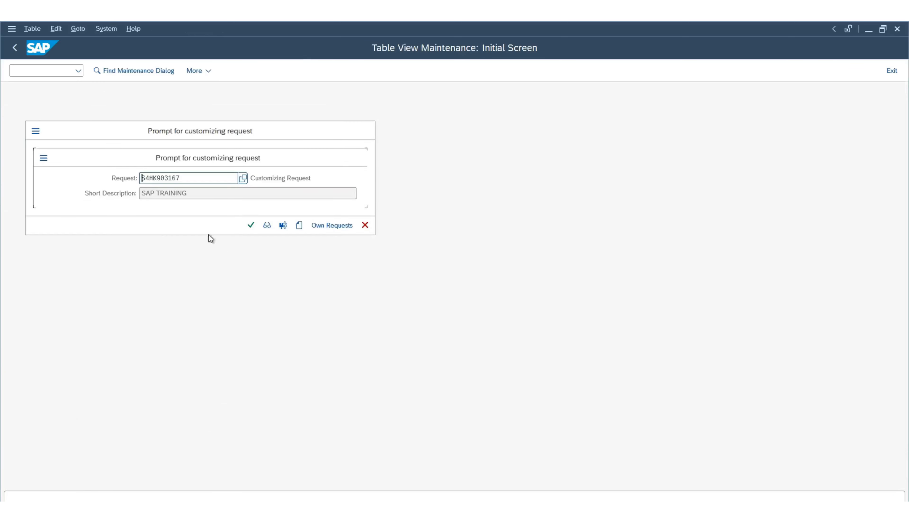
click(251, 225)
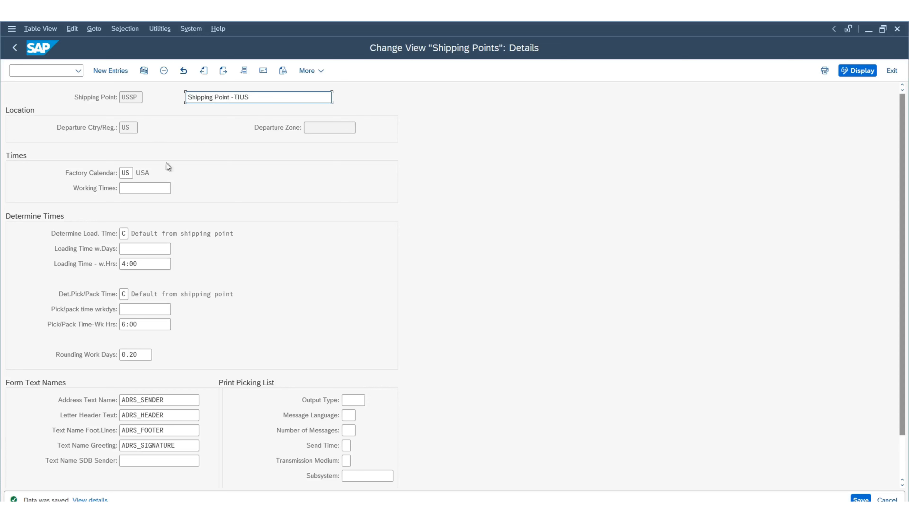
click(162, 249)
Copy shipping point USSP as INSP with the description "Shipping Point -TIIN" and continue to its address
click(144, 70)
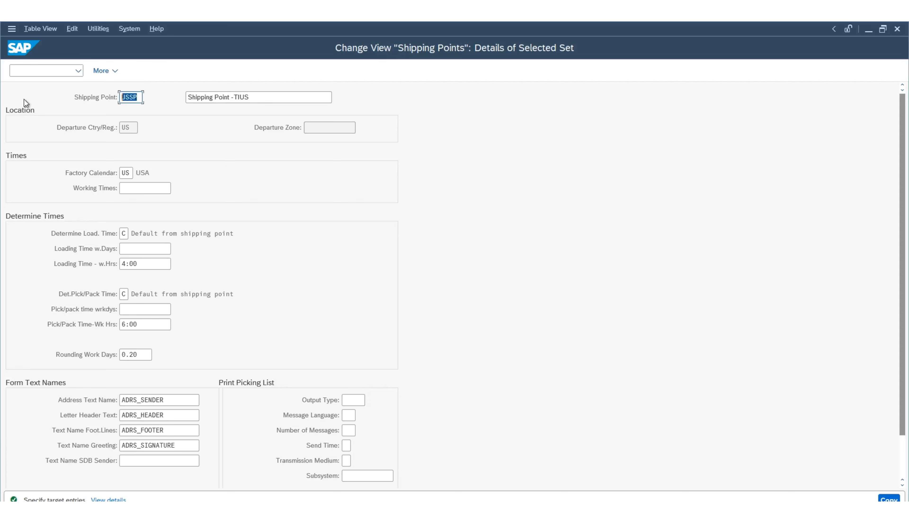
key(BackSpace)
key(Caps_Lock)
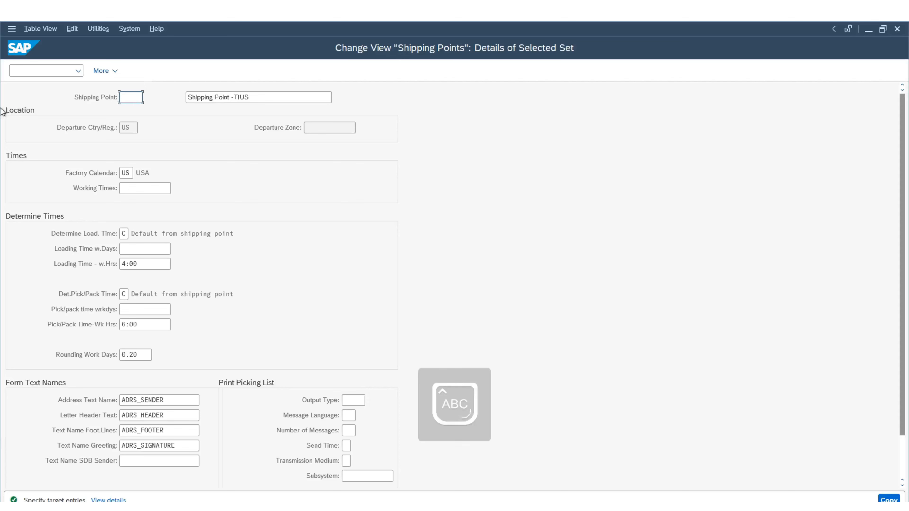
text(INSP)
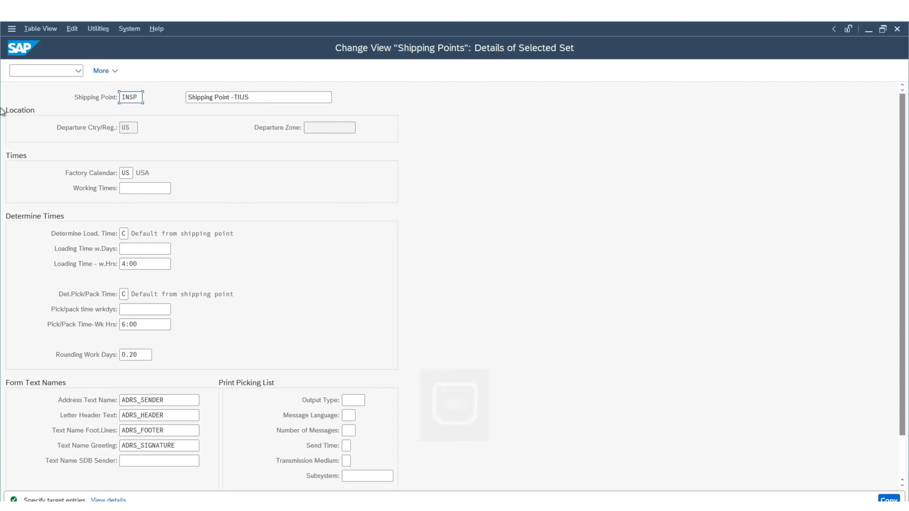
key(Tab)
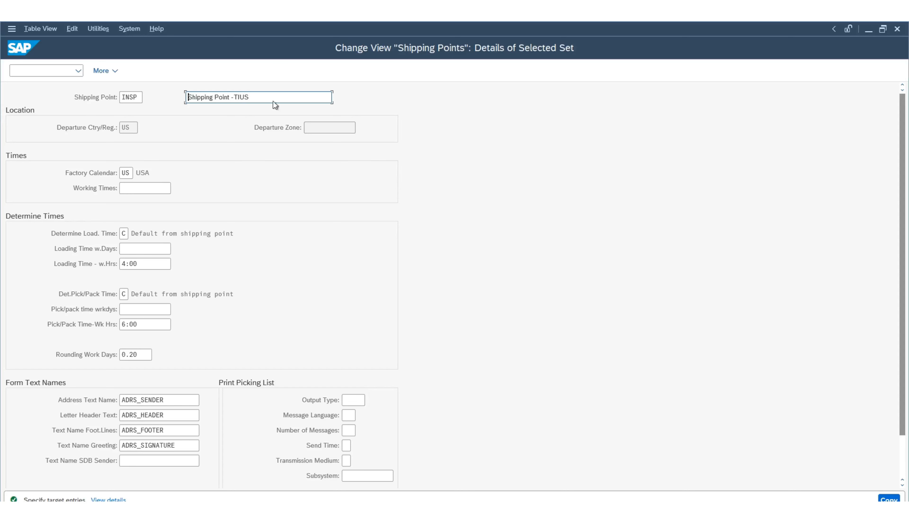
key(BackSpace)
key(BackSpace)
text(IN)
key(Return)
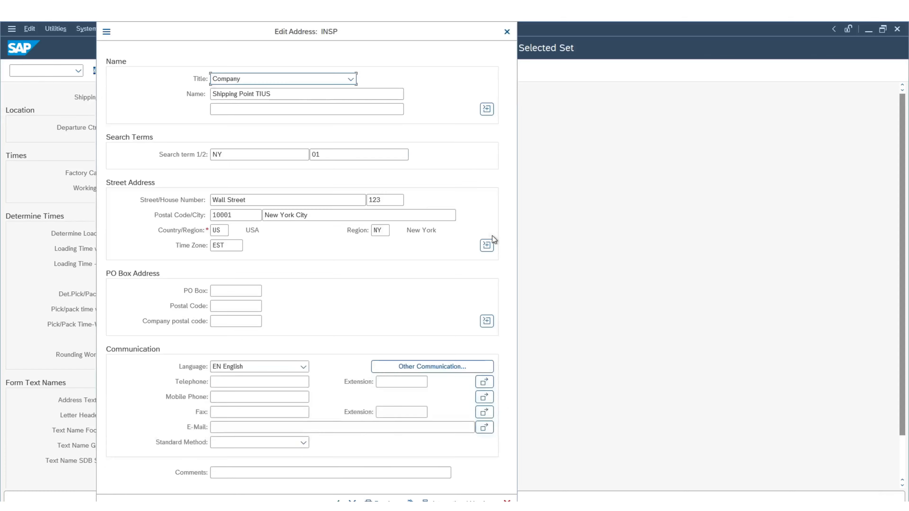
Change the address name to "Shipping Point TIIN" and the search terms to IN and 03
click(309, 93)
key(BackSpace)
key(BackSpace)
text(IN)
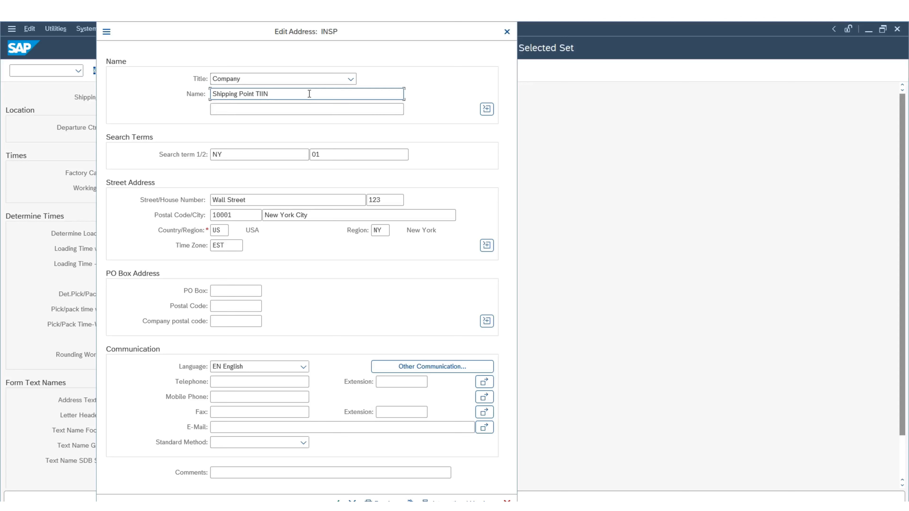
key(Tab)
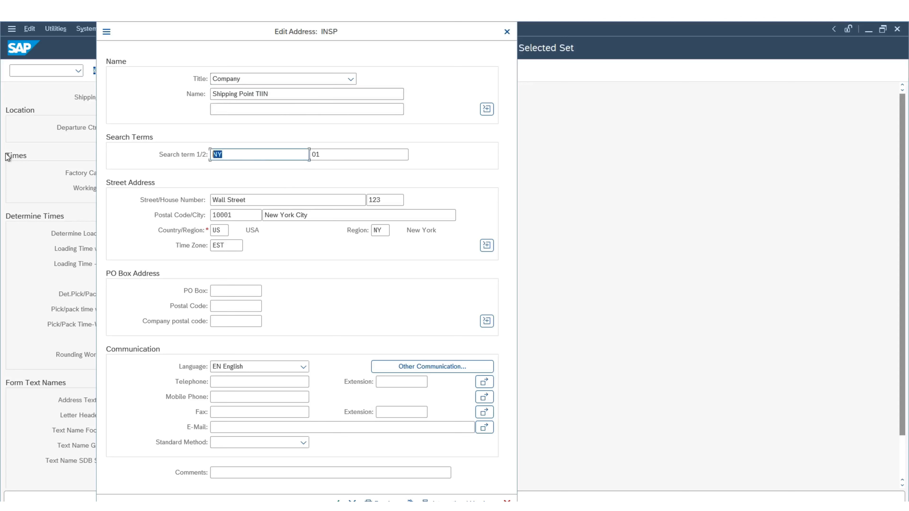
text(IN)
key(Tab)
key(Down)
key(Down)
key(Down)
key(Down)
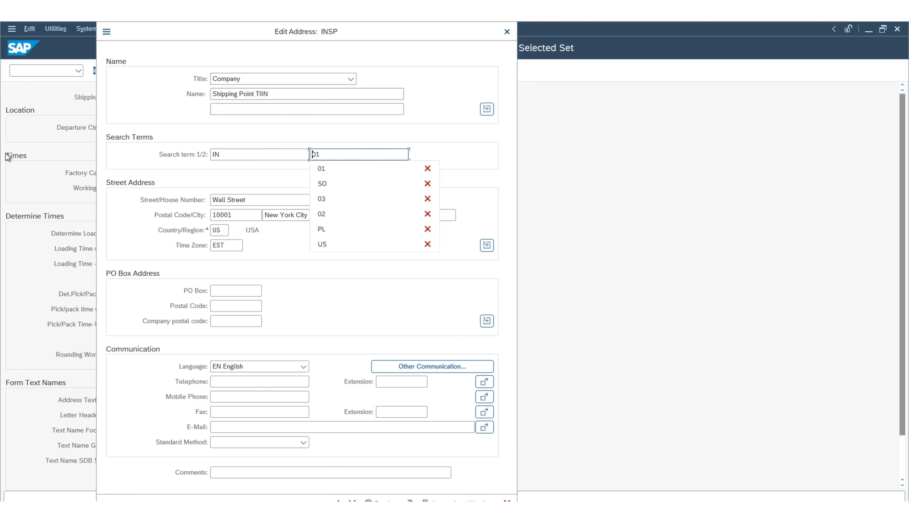
key(Return)
Clear the copied street name in the address of shipping point INSP
key(Tab)
key(ctrl+a)
key(BackSpace)
text(pUNE)
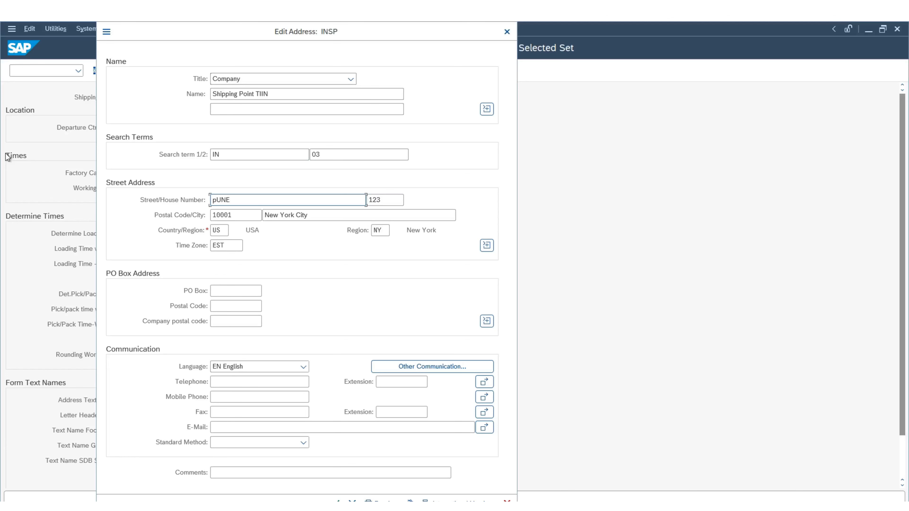
key(BackSpace)
key(BackSpace)
key(BackSpace)
key(BackSpace)
key(Caps_Lock)
text(une)
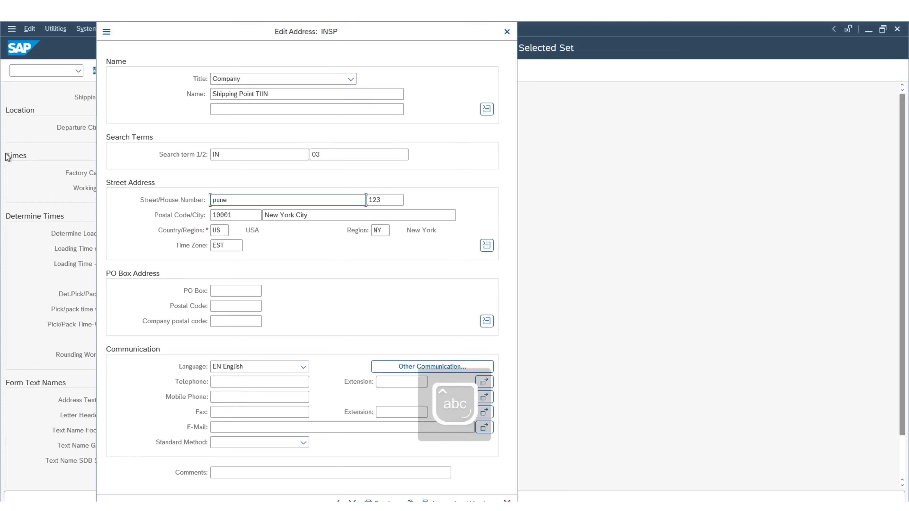
key(BackSpace)
key(BackSpace)
key(BackSpace)
key(BackSpace)
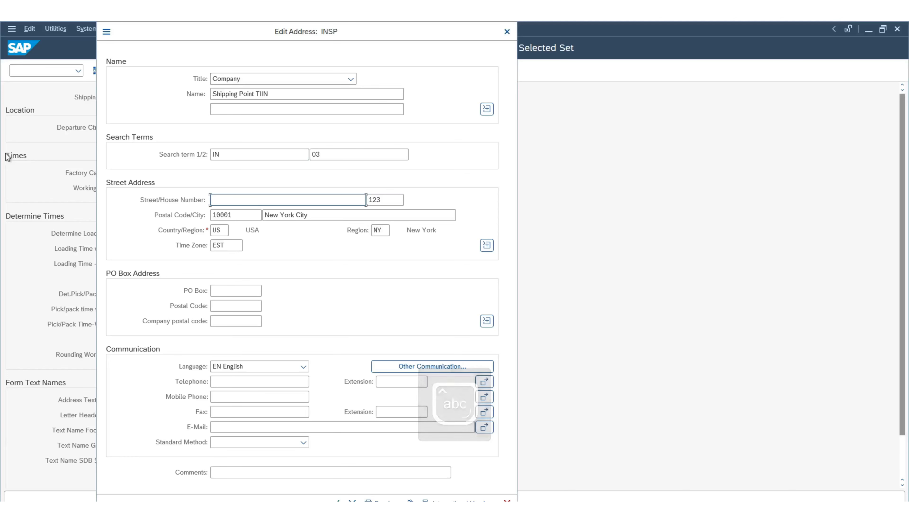
Enter the new street name and house number and pick another postal code in the address of shipping point INSP
text(Pun)
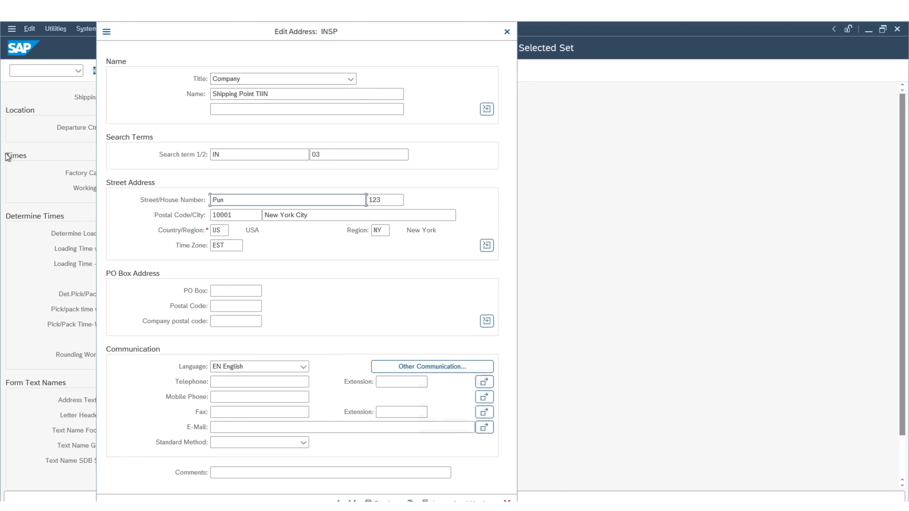
text(e Street)
key(Tab)
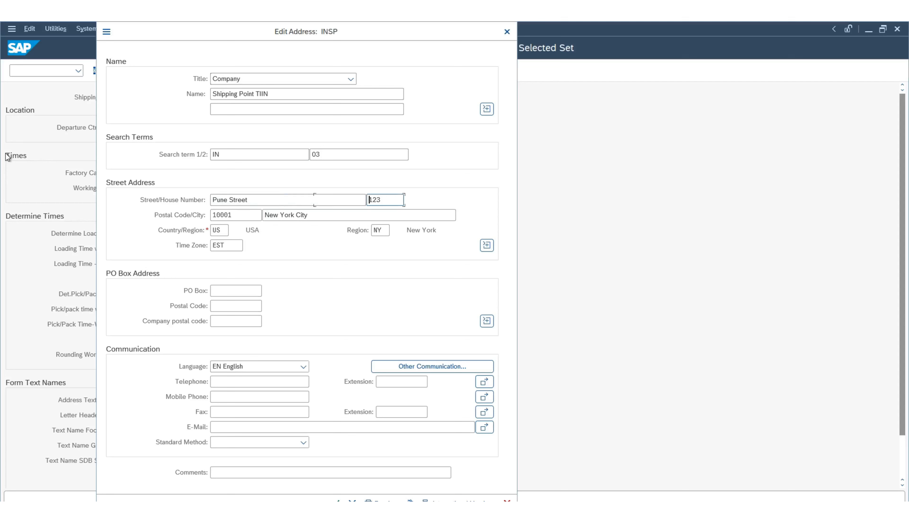
text(789)
key(Tab)
key(Down)
key(Down)
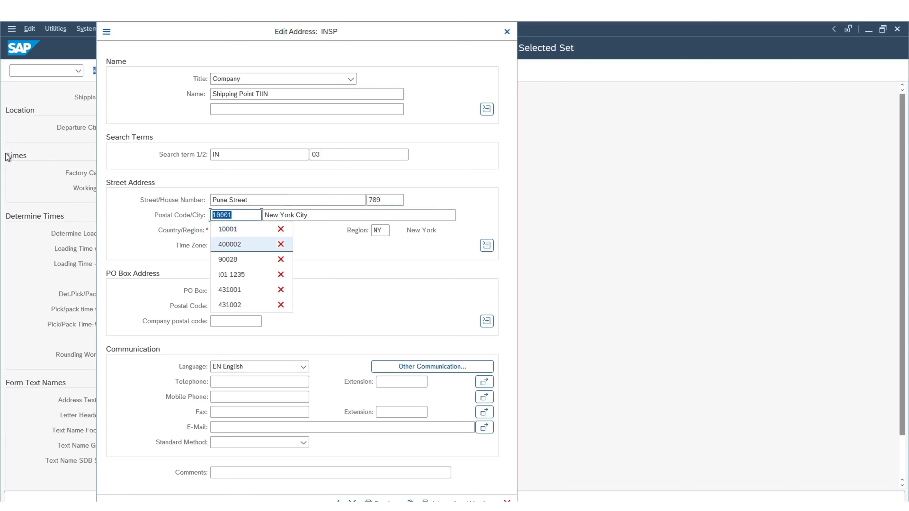
key(Down)
key(Return)
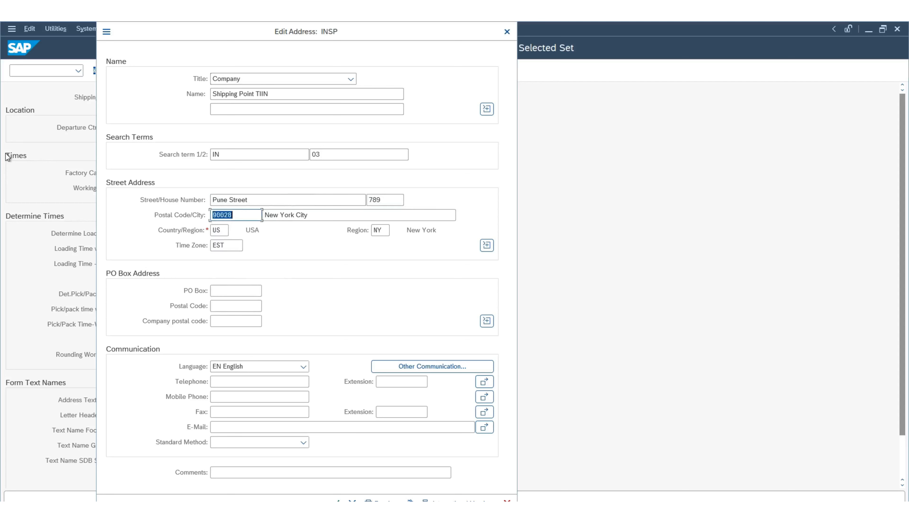
Replace the city in the INSP address with the Indian city and set the country to IN
key(Tab)
key(alt+space)
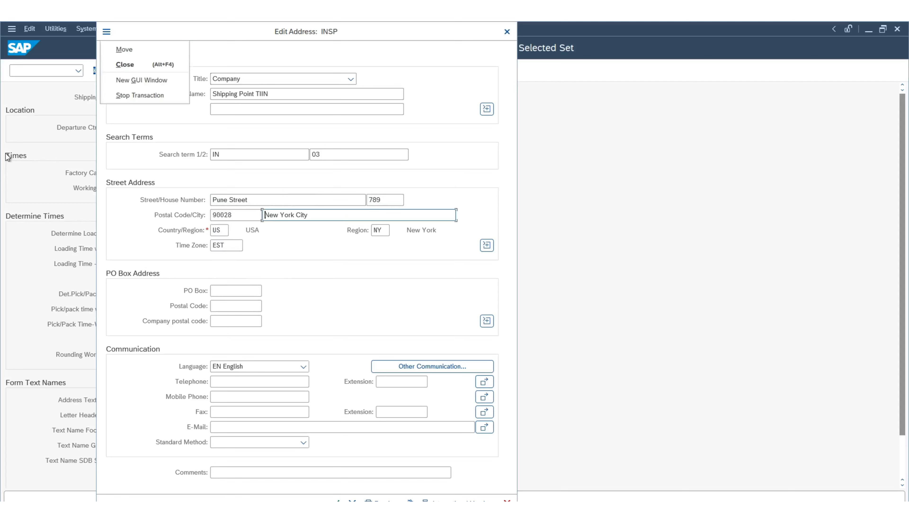
key(Escape)
text(Pune City)
key(Tab)
text(IN)
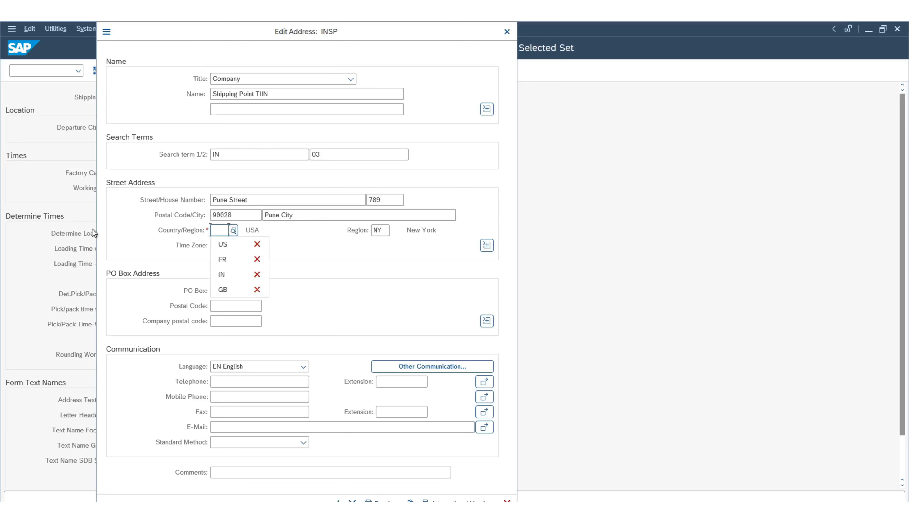
Set the region of the INSP address to MH and clear the time zone
key(Tab)
key(BackSpace)
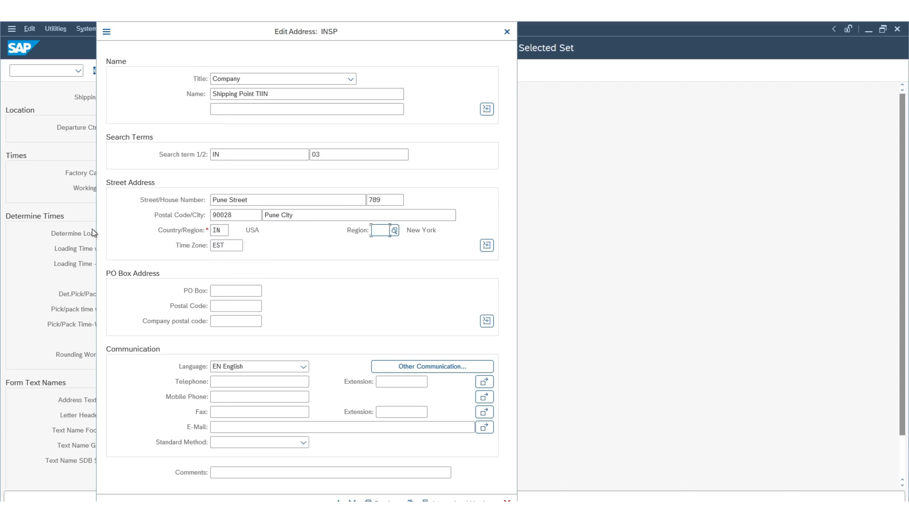
key(Down)
key(Down)
key(Return)
key(Tab)
key(BackSpace)
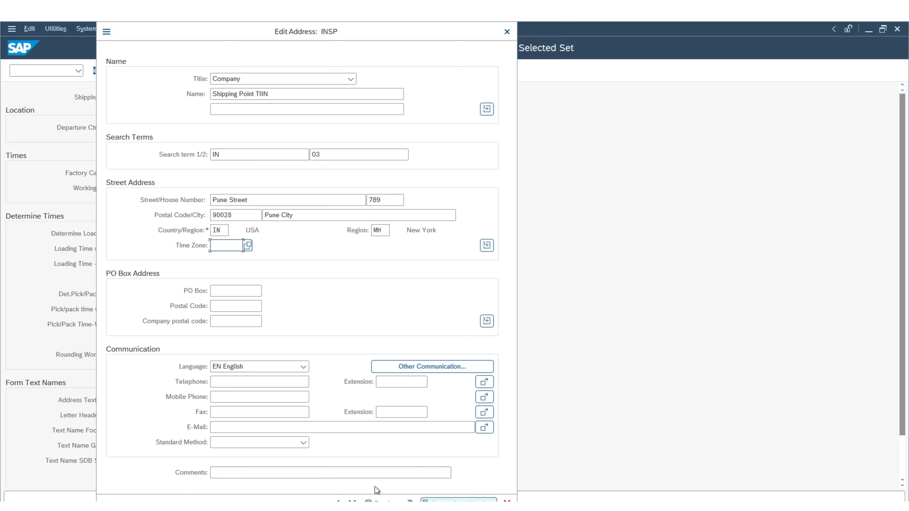
Accept the INSP address with a valid six-digit Indian postal code chosen from the earlier entries
click(335, 499)
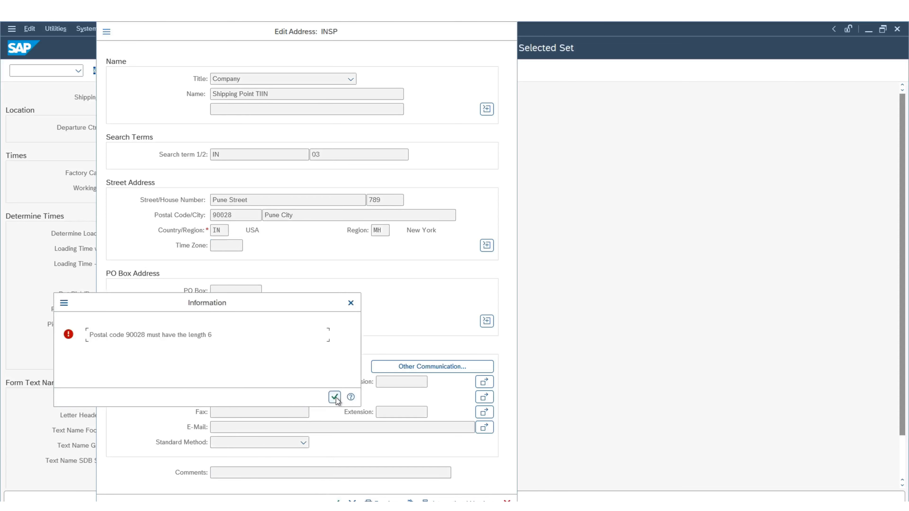
click(335, 398)
key(BackSpace)
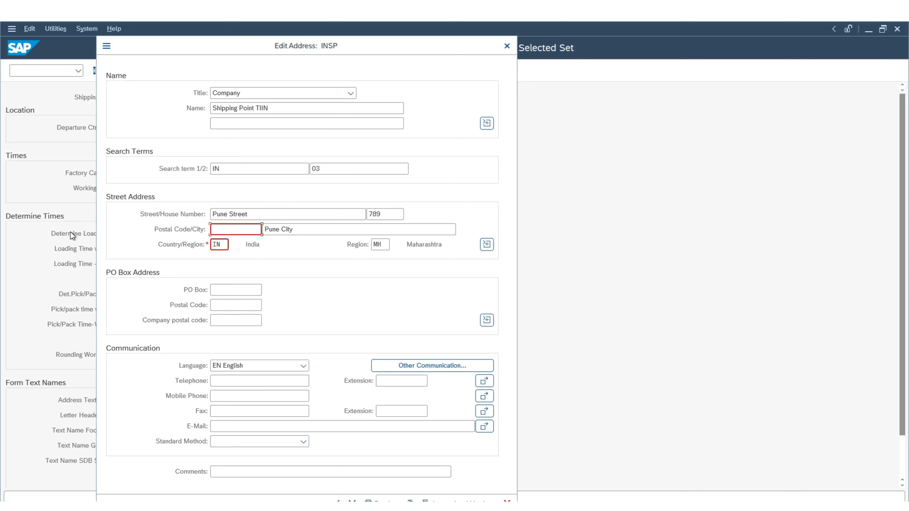
key(Down)
key(Down)
key(Down)
key(Return)
key(Return)
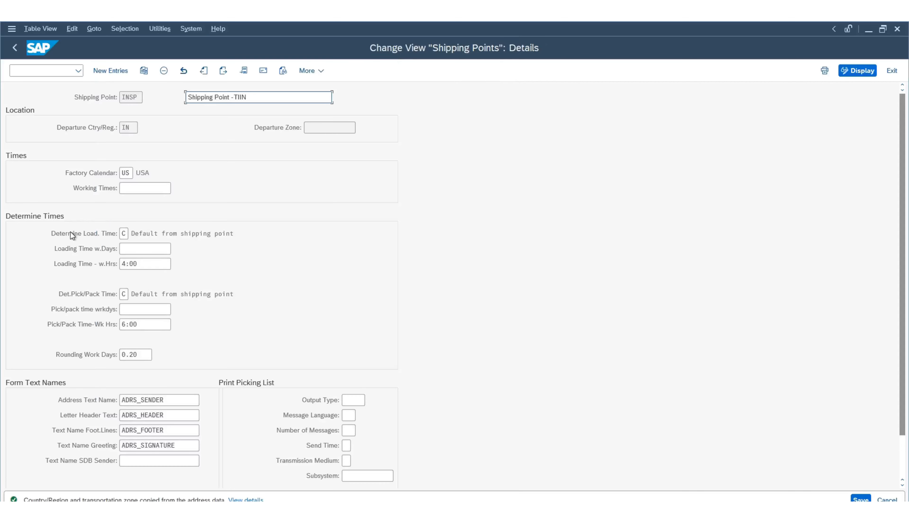
Save shipping point INSP and mark INSP, USSP and CASP in the shipping points overview
key(ctrl+s)
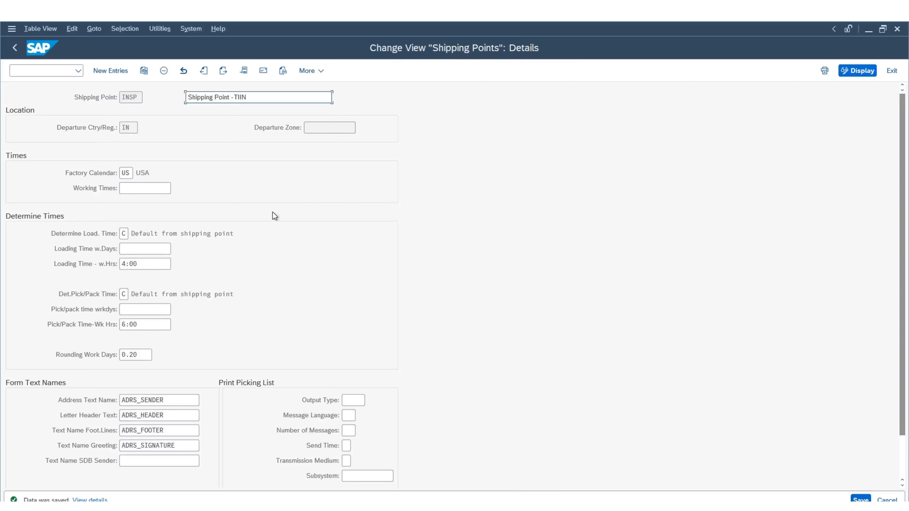
key(F3)
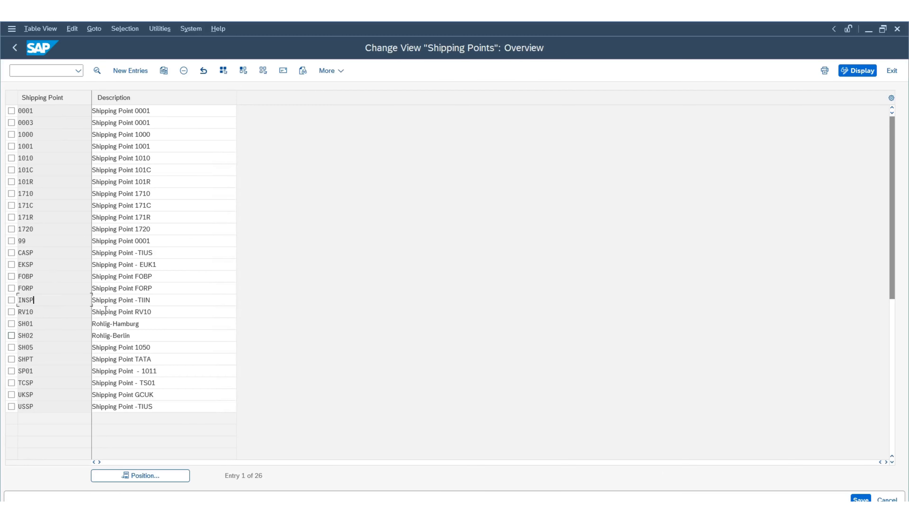
click(11, 300)
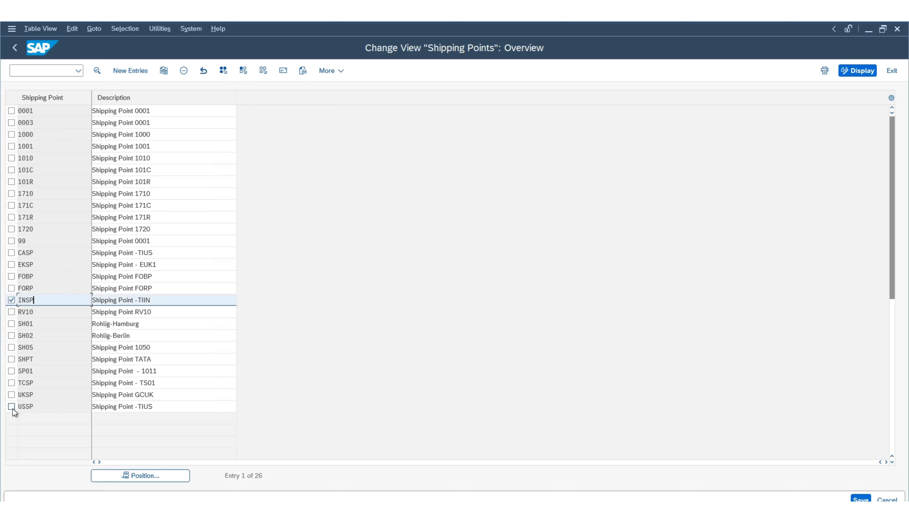
click(12, 407)
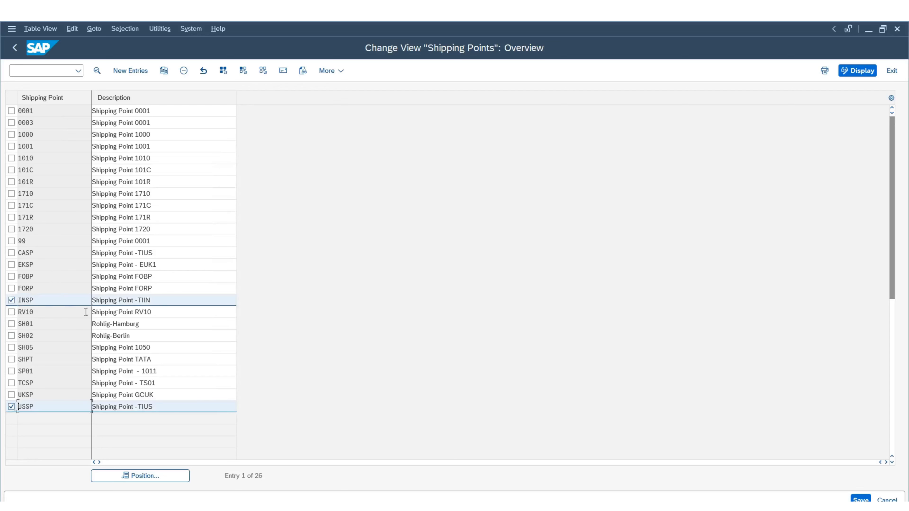
click(11, 252)
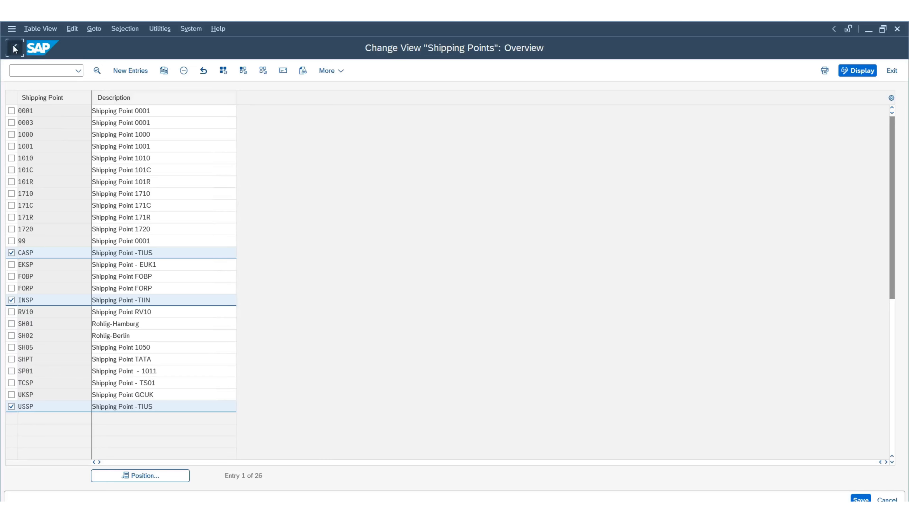
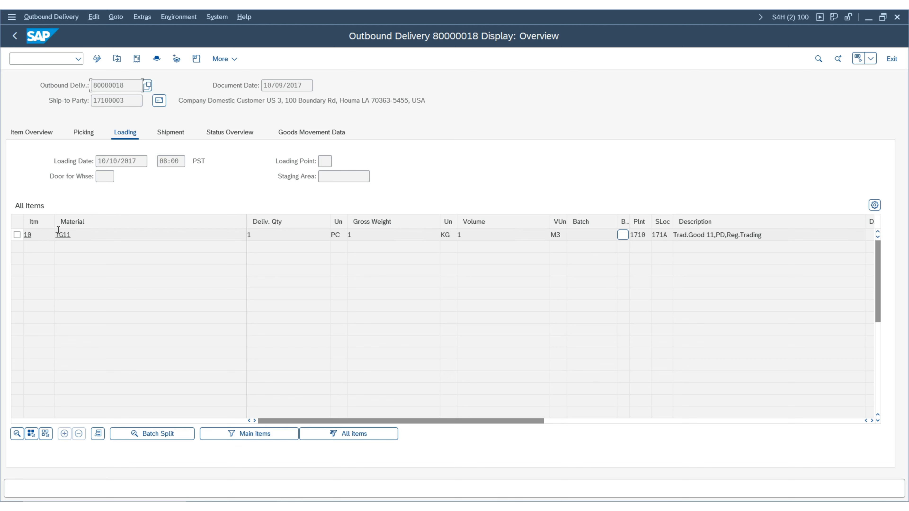
Examine the Loading Point field in the outbound delivery's loading data and return to the Display IMG session
click(322, 162)
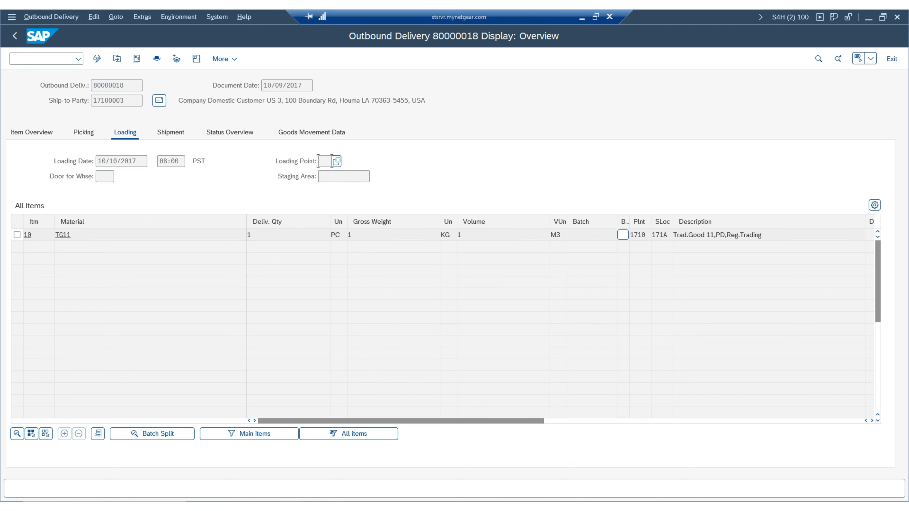
click(297, 476)
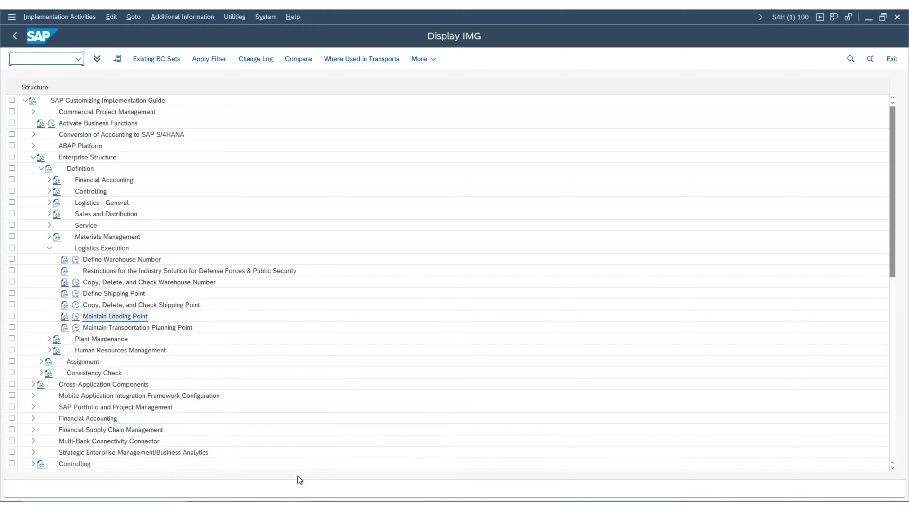
Open the Maintain Loading Point activity with shipping point USSP as the work area
click(76, 318)
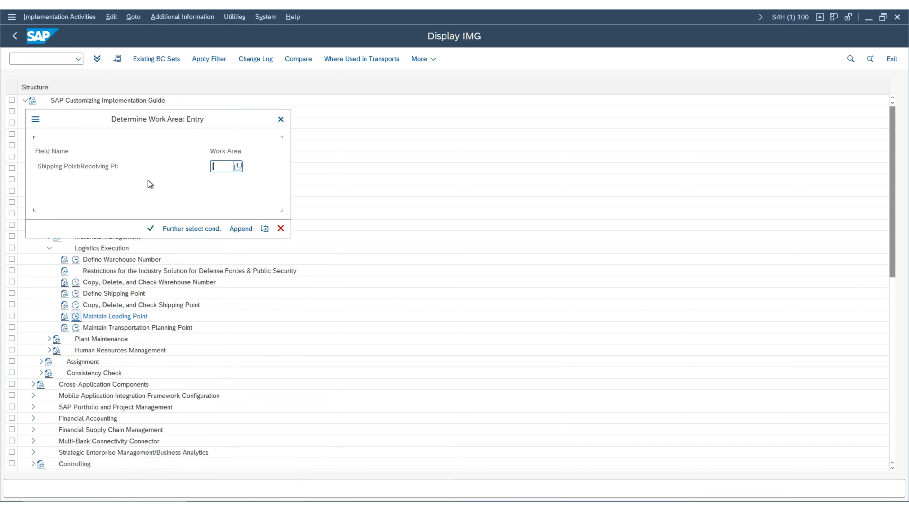
click(238, 166)
drag(258, 41, 428, 55)
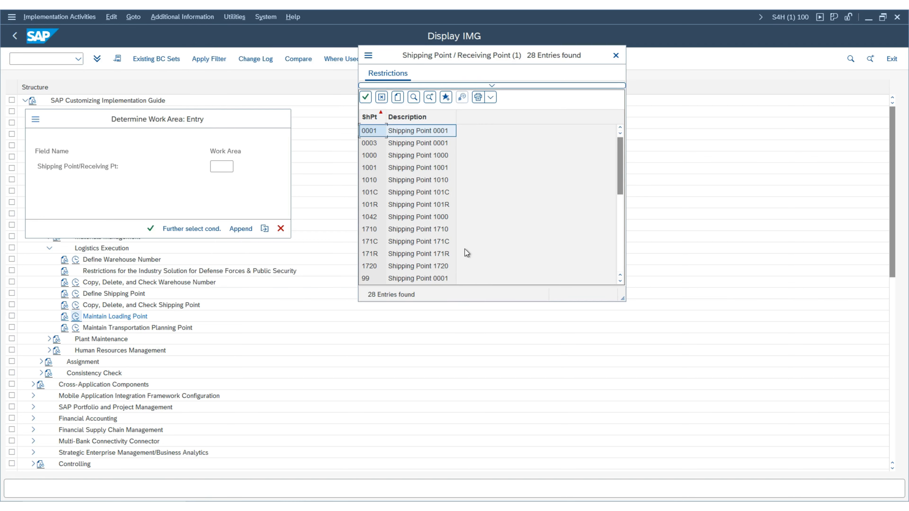
scroll(465, 250, down, 5)
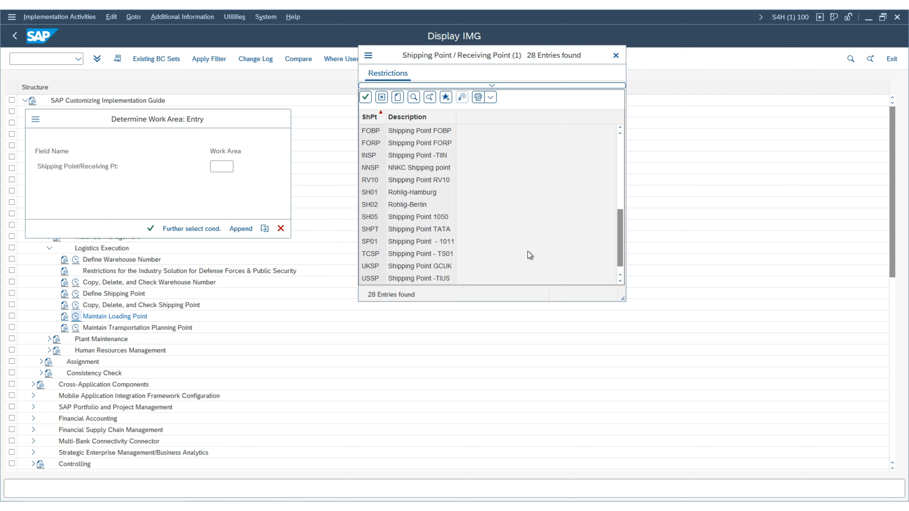
drag(622, 299, 682, 419)
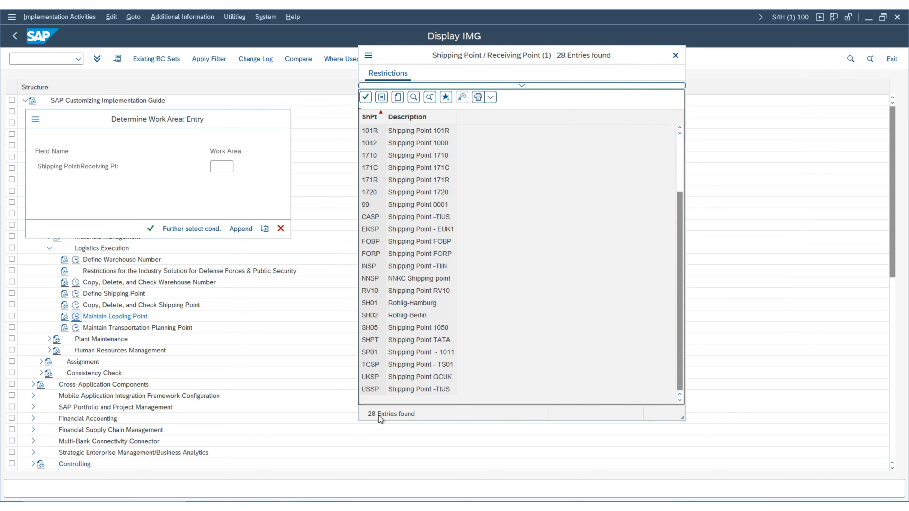
double_click(405, 390)
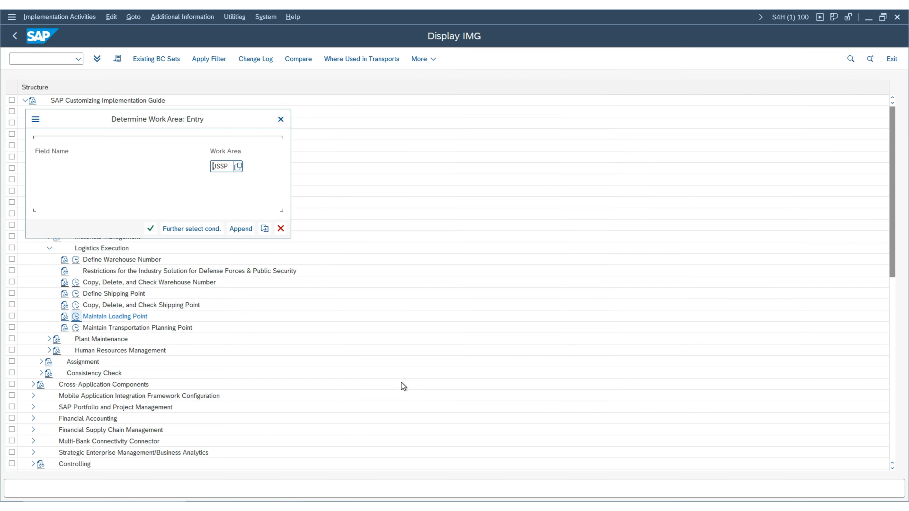
click(157, 230)
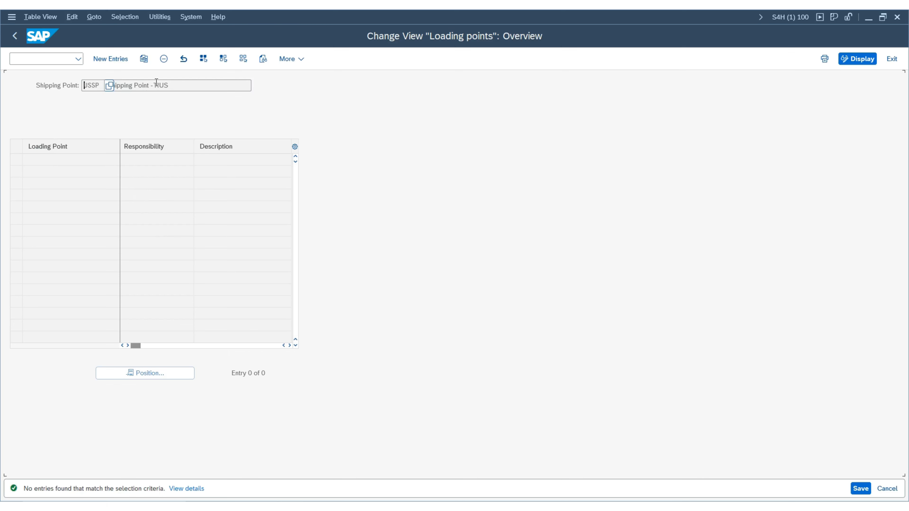
Add a new loading point L1 with the description "Loading point NY" for shipping point USSP
click(115, 59)
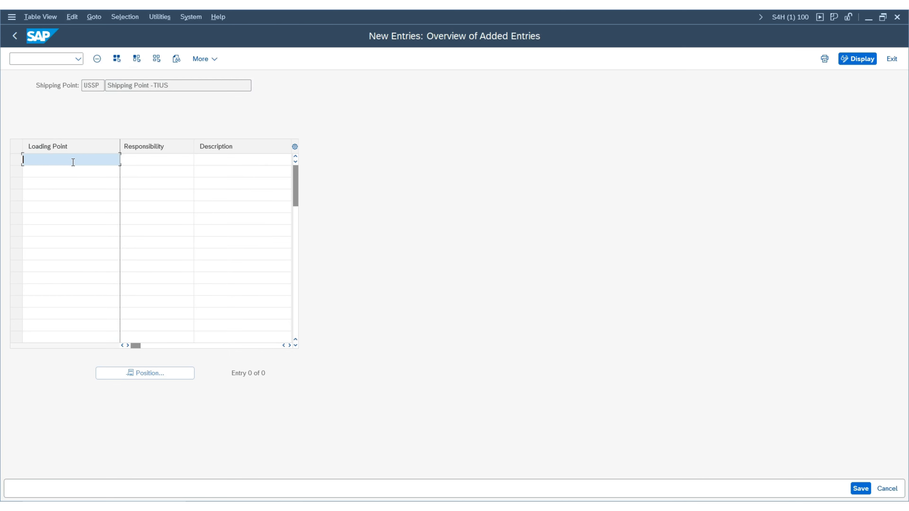
key(Caps_Lock)
key(Tab)
key(Tab)
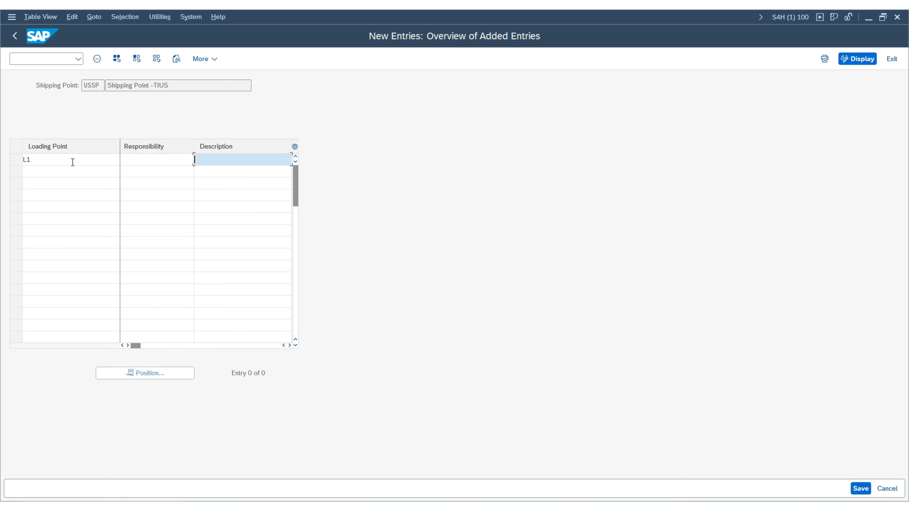
key(Caps_Lock)
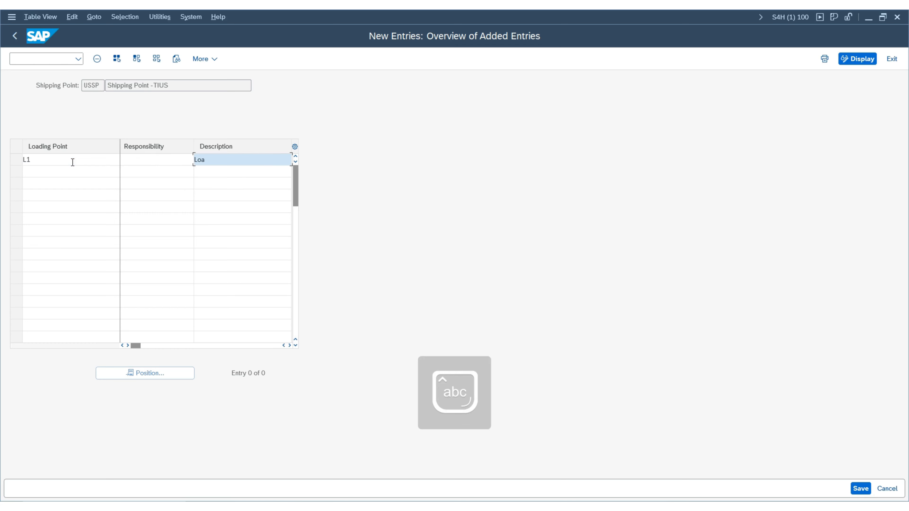
text(Loading point NY)
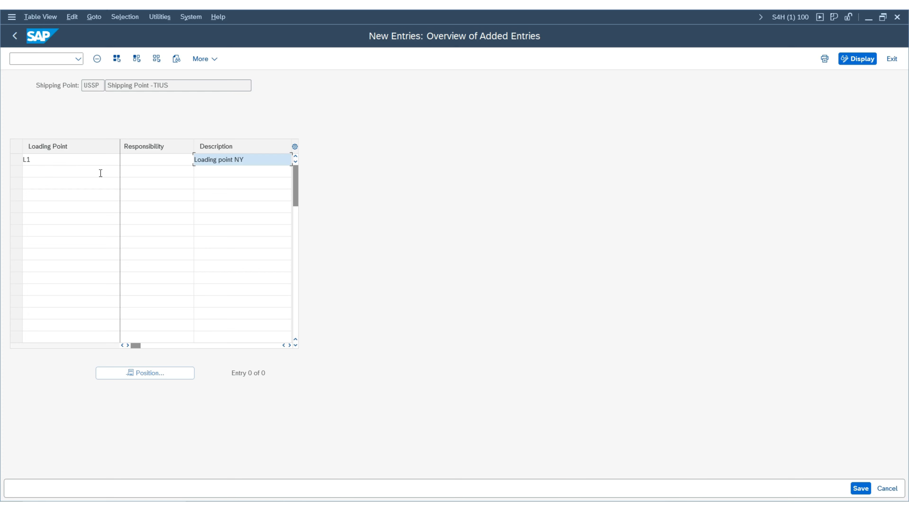
click(222, 202)
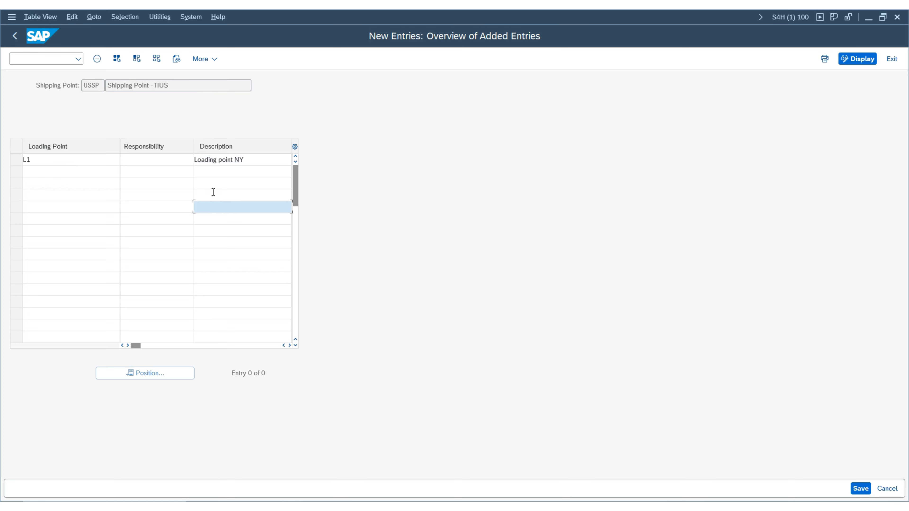
key(Return)
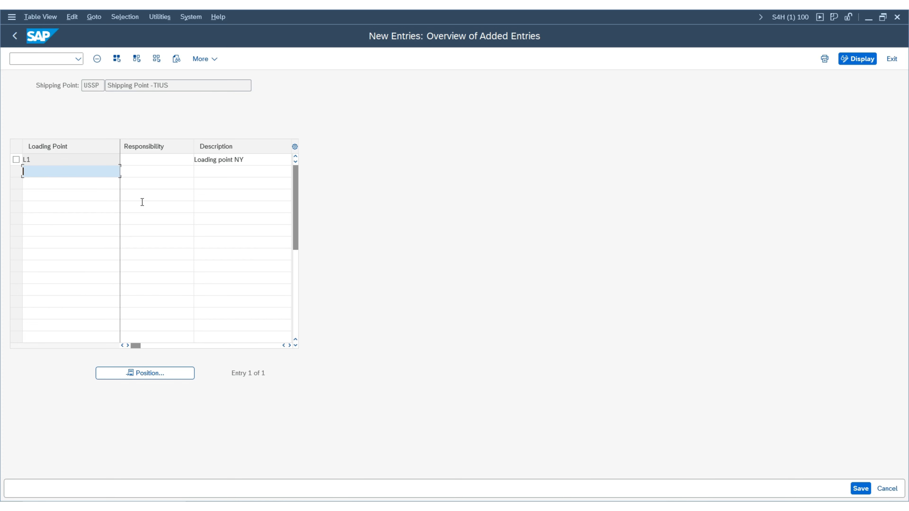
Save loading point L1 under the SAP TRAINING customizing request and return to the implementation guide
click(861, 489)
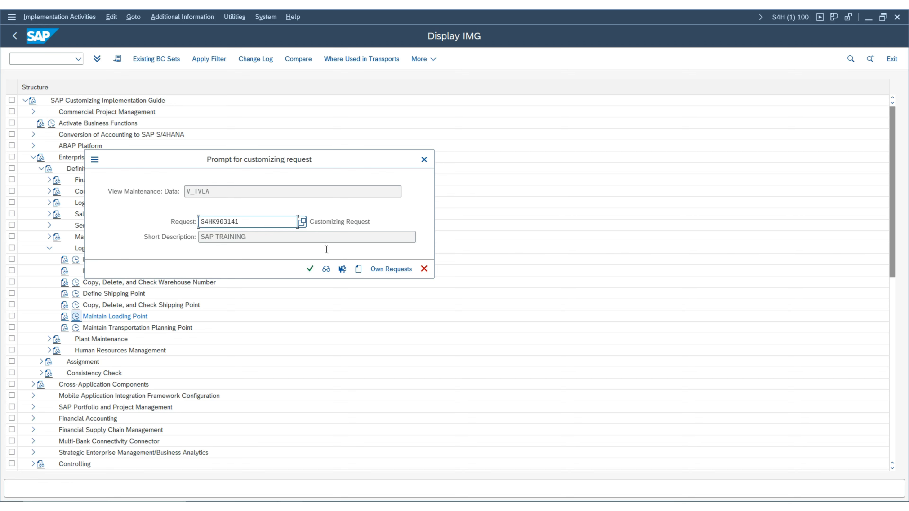
click(310, 269)
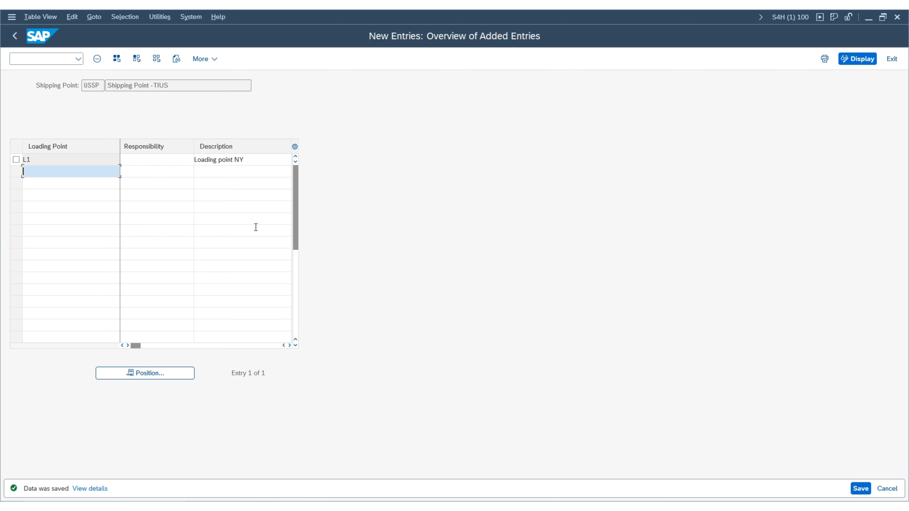
click(16, 37)
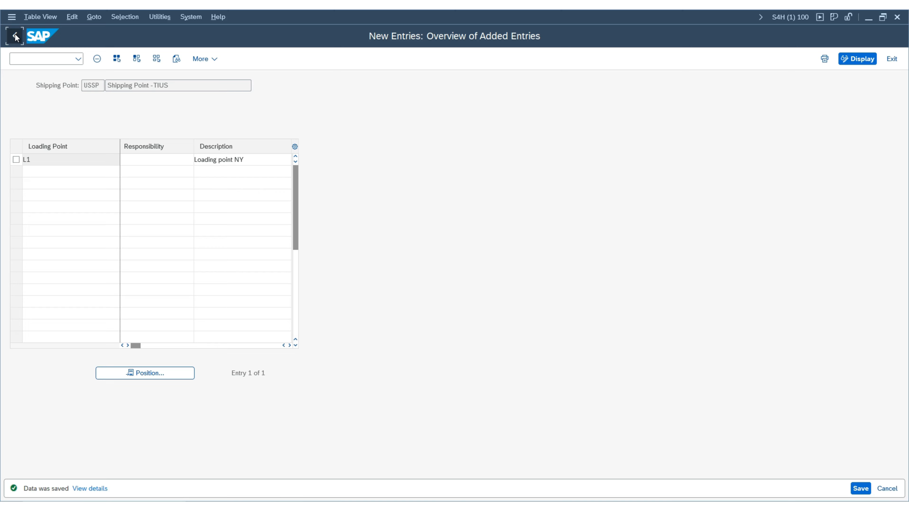
click(16, 37)
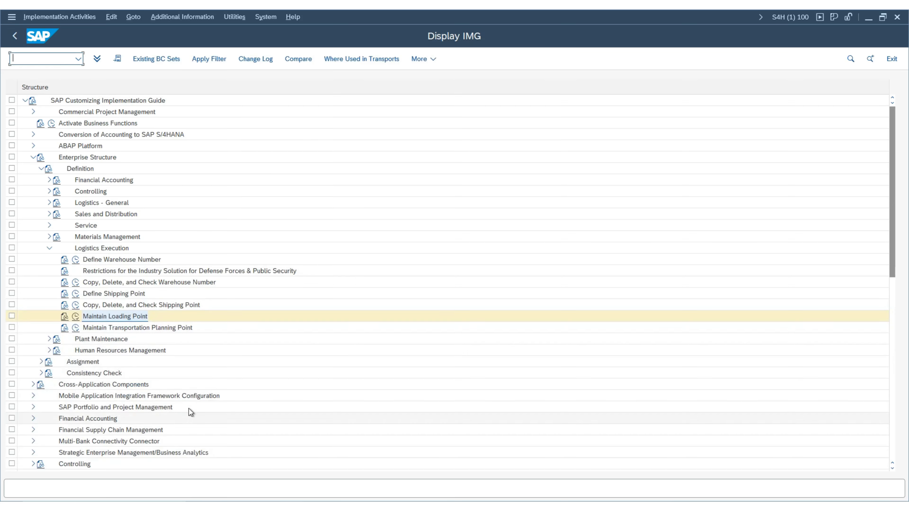
Read the documentation for the Maintain Transportation Planning Point activity and close it
scroll(241, 326, down, 2)
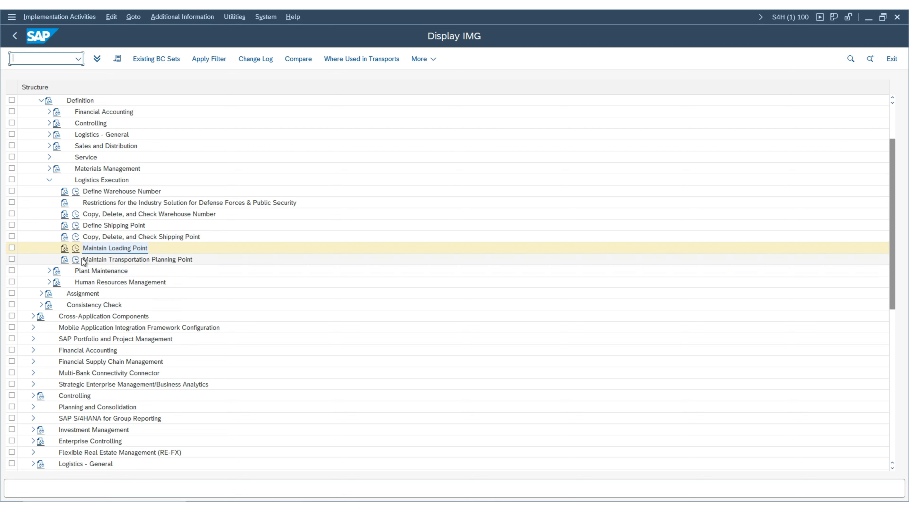
click(91, 262)
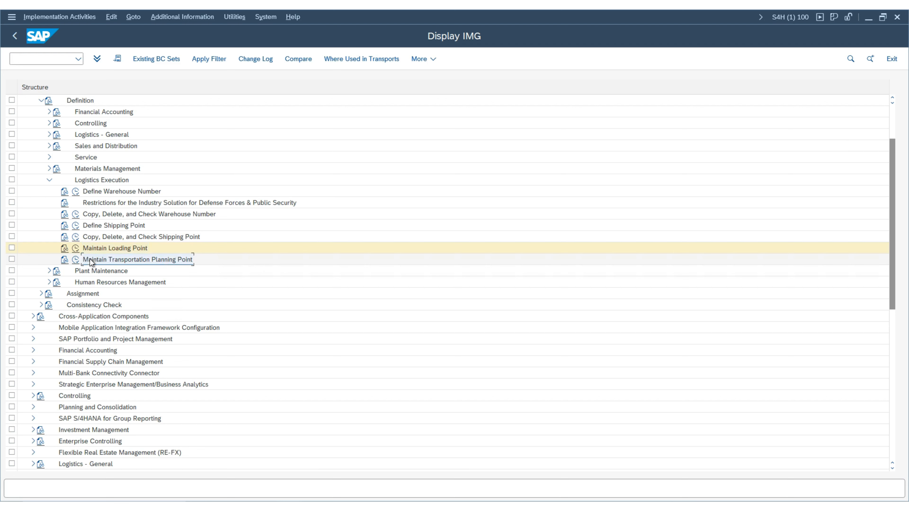
click(64, 261)
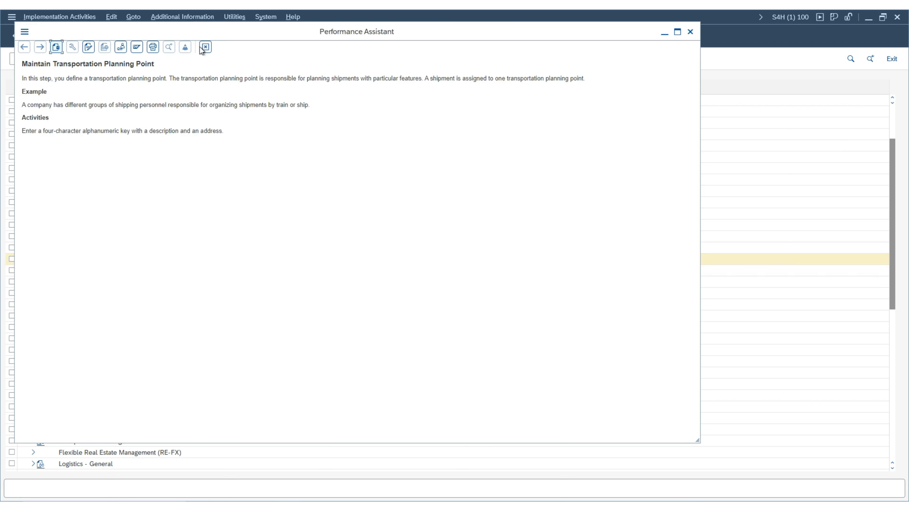
drag(297, 32, 478, 72)
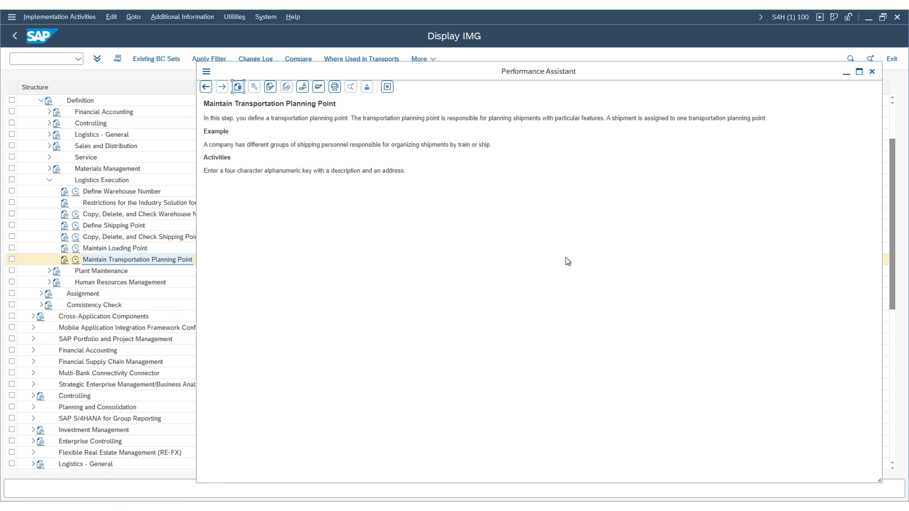
click(872, 72)
In Maintain Transportation Planning Point, add a new entry USTP with the description "Trans Plan Pnt -TIUS"
click(76, 260)
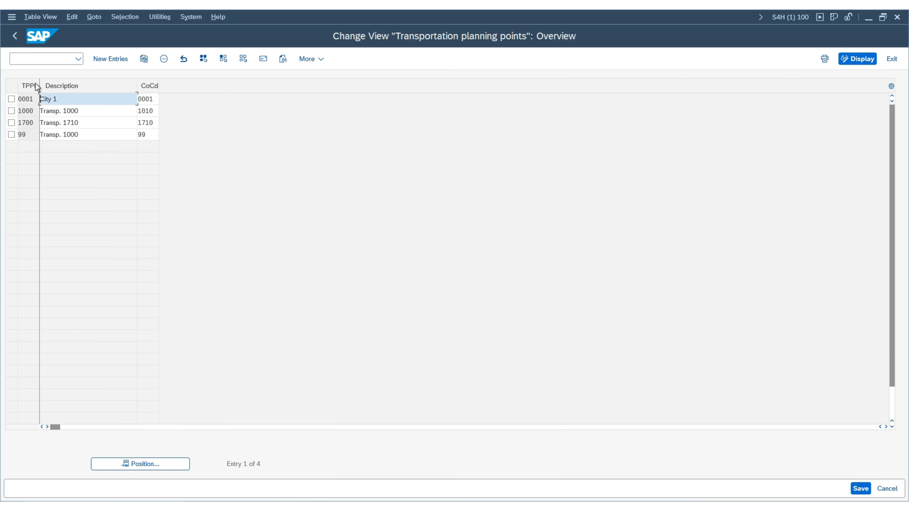
click(111, 60)
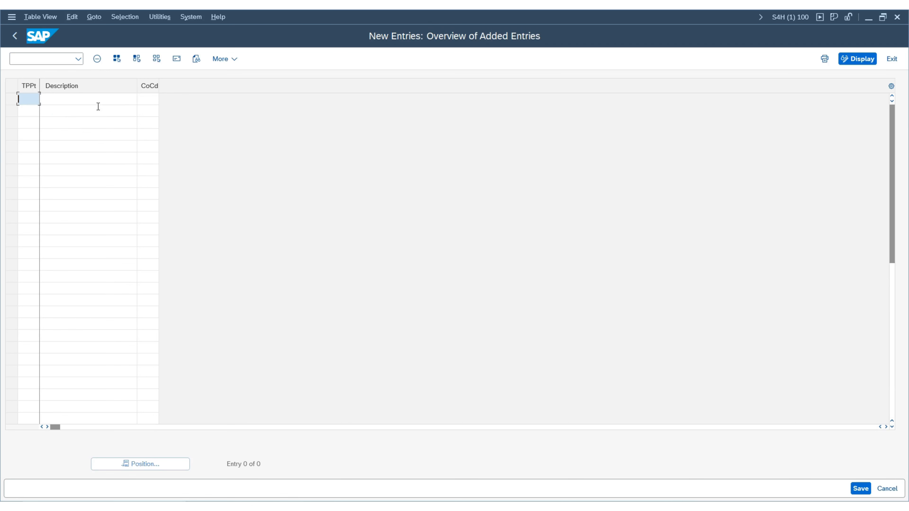
key(Caps_Lock)
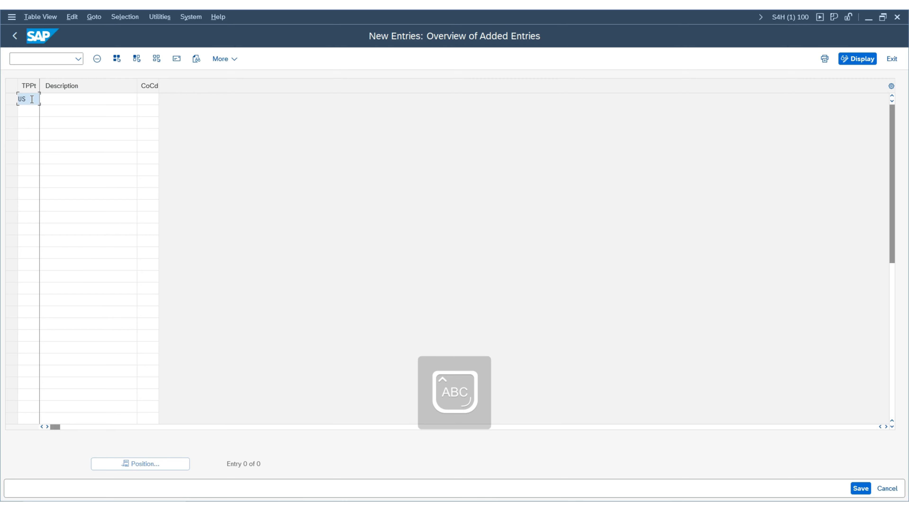
text(USTP)
key(Tab)
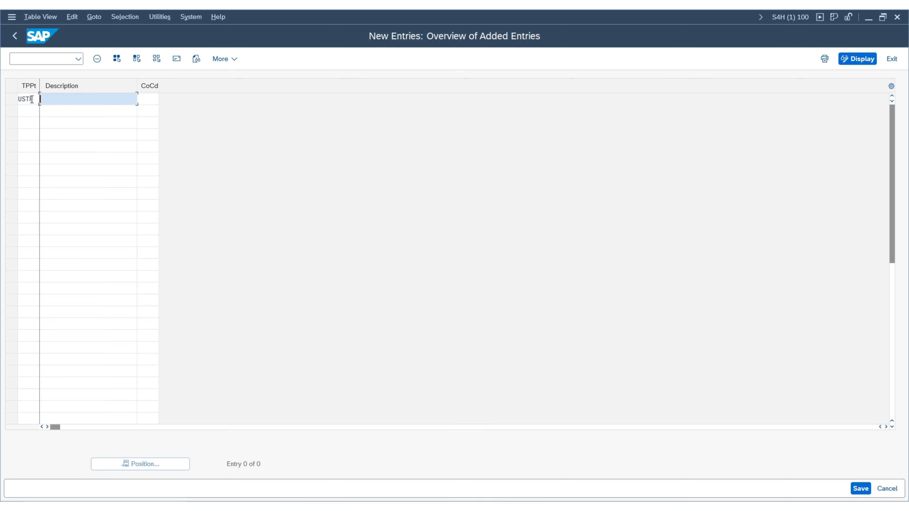
key(Caps_Lock)
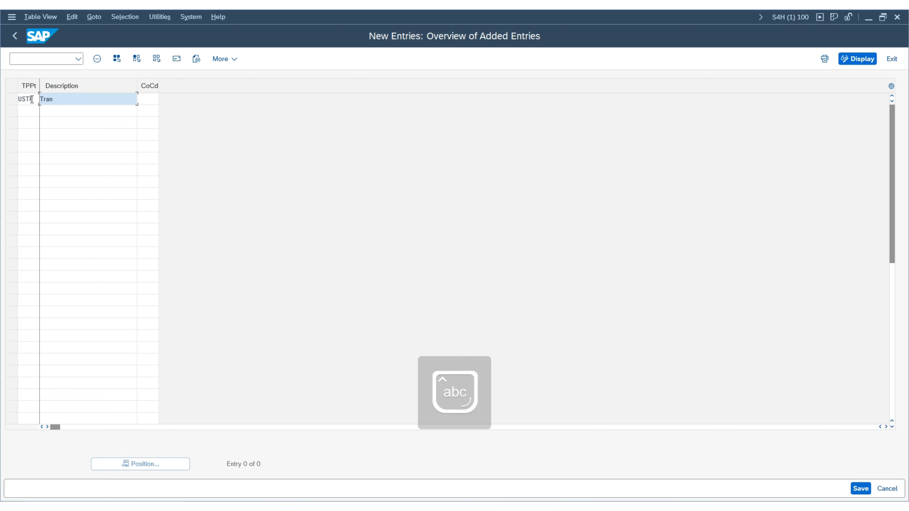
text(Trans Plan)
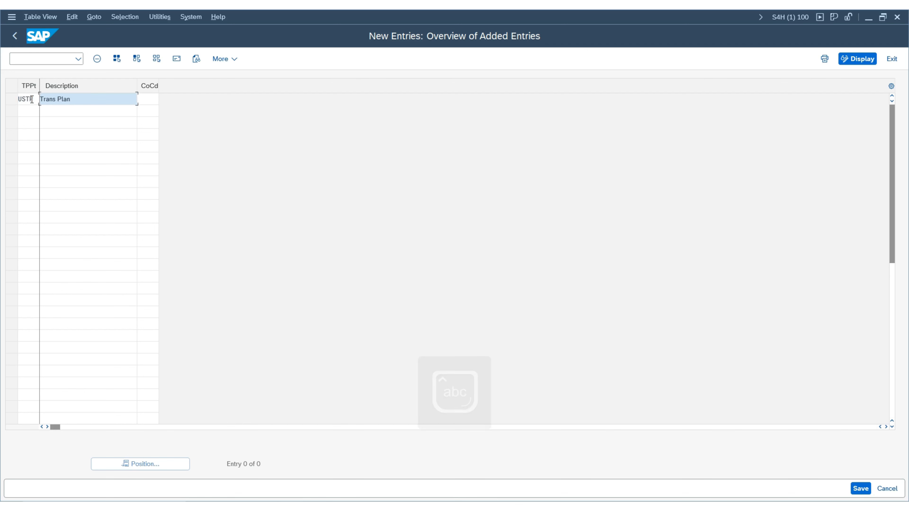
text( P)
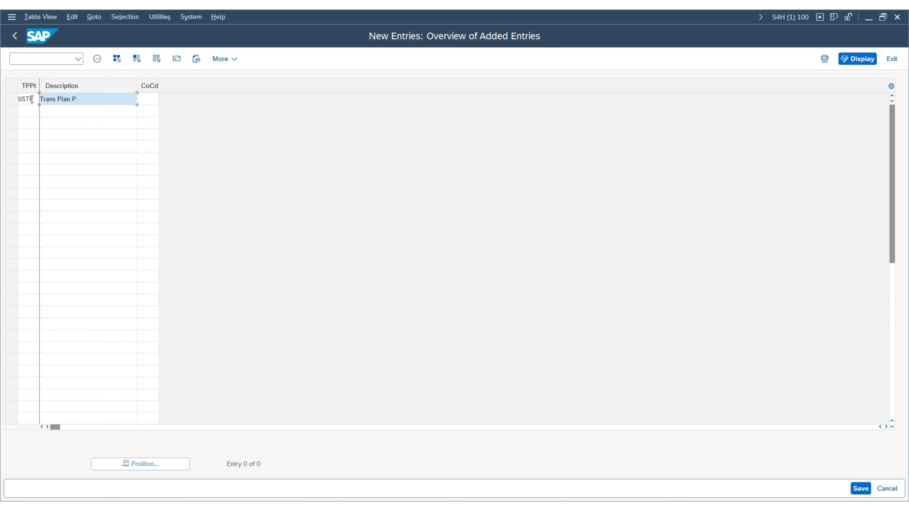
text(nt -TIUS)
key(Tab)
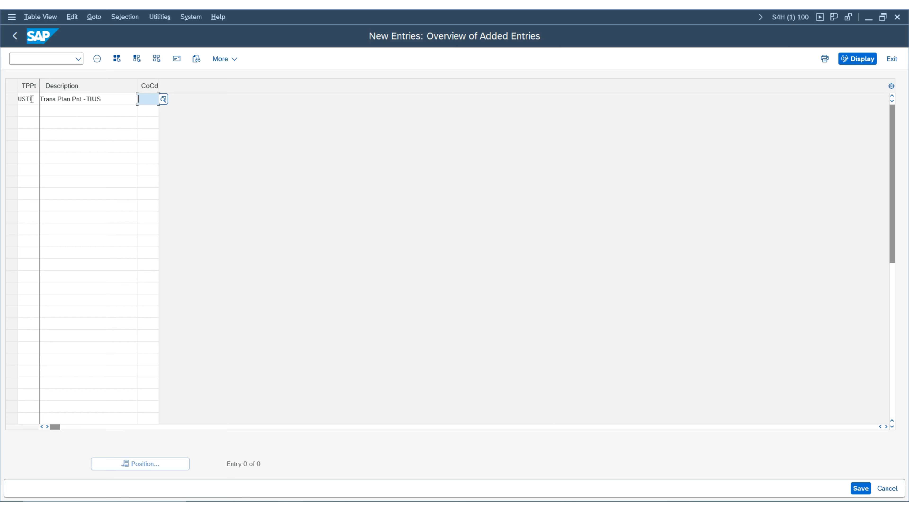
Assign company code TIUS to transportation planning point USTP
key(Caps_Lock)
text(TIUS)
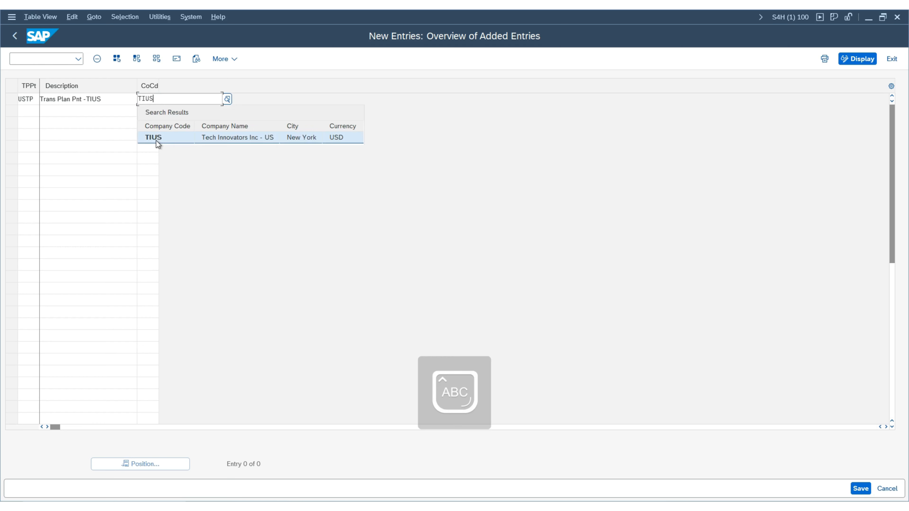
click(156, 140)
click(121, 139)
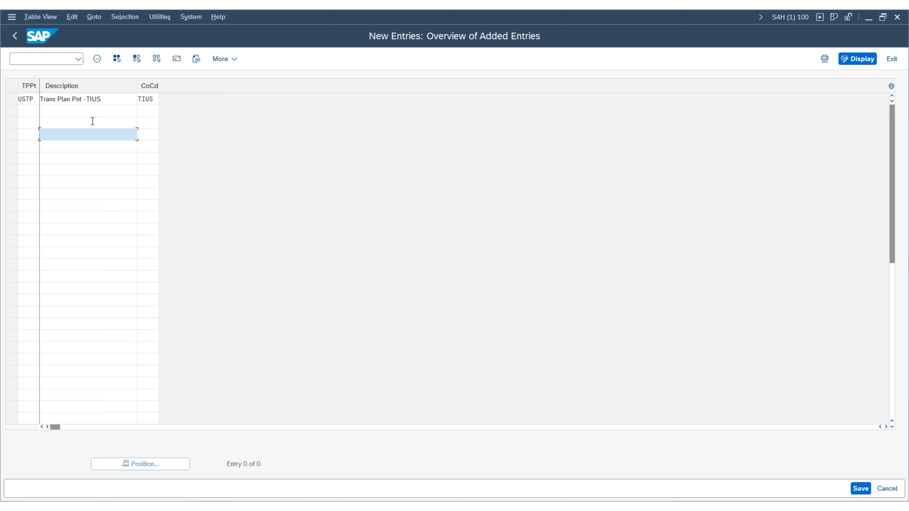
In the address for USTP, set the title to Company and the name to "Trans Plan Pnt - TIUS"
key(ctrl+s)
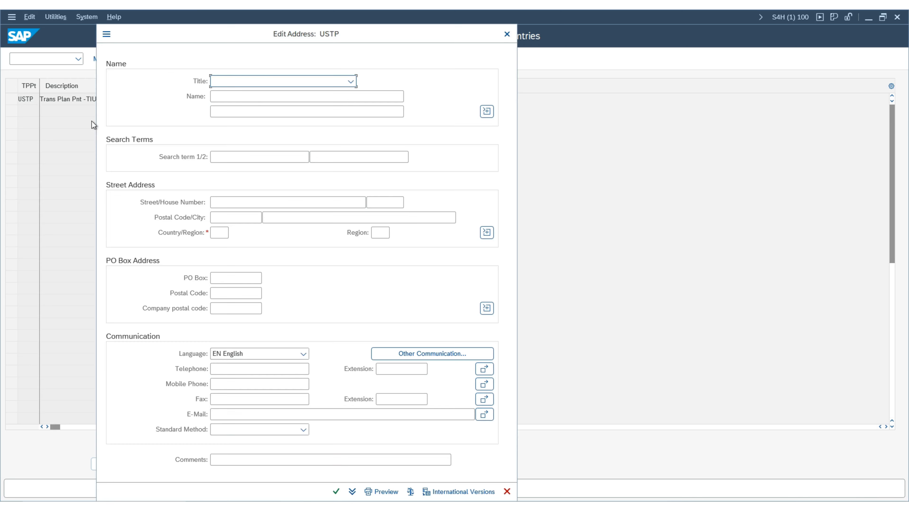
click(351, 82)
click(232, 93)
click(240, 96)
text(tRANS)
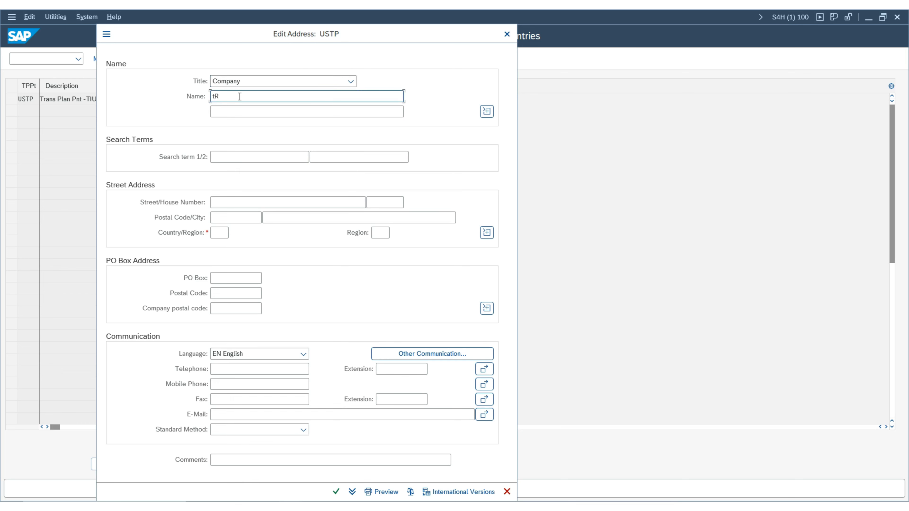
key(BackSpace)
key(BackSpace)
key(BackSpace)
key(BackSpace)
key(BackSpace)
key(Caps_Lock)
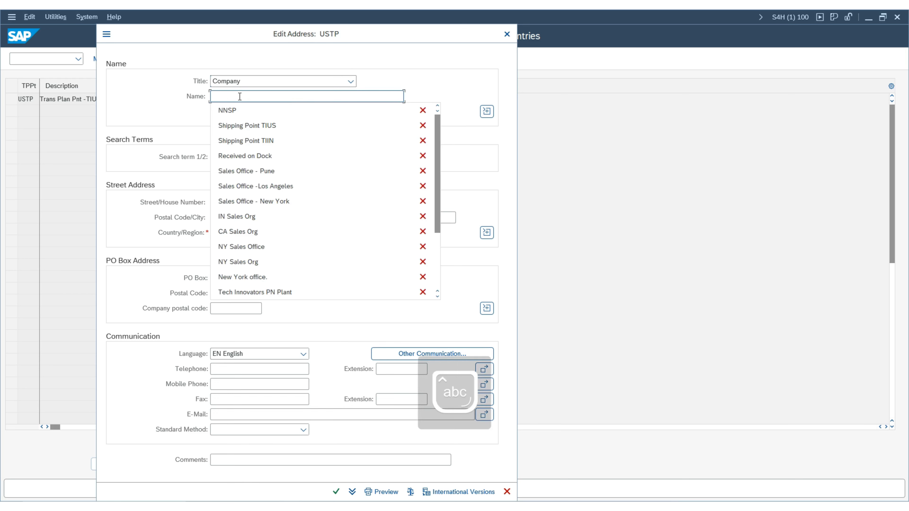
text(Trans)
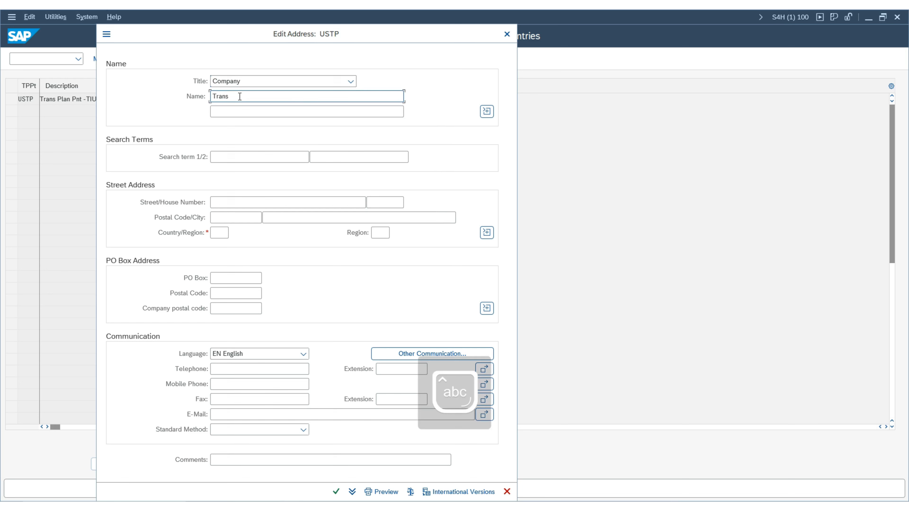
text( Plan Pnt)
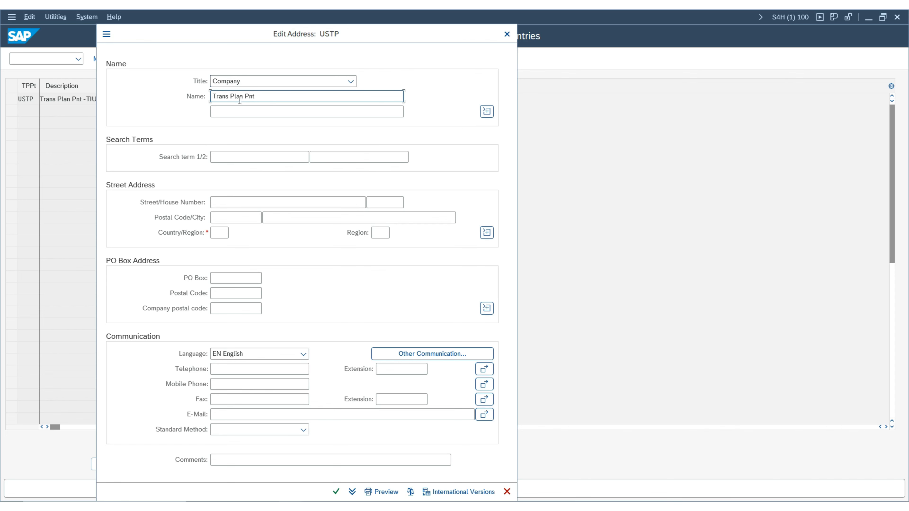
double_click(240, 101)
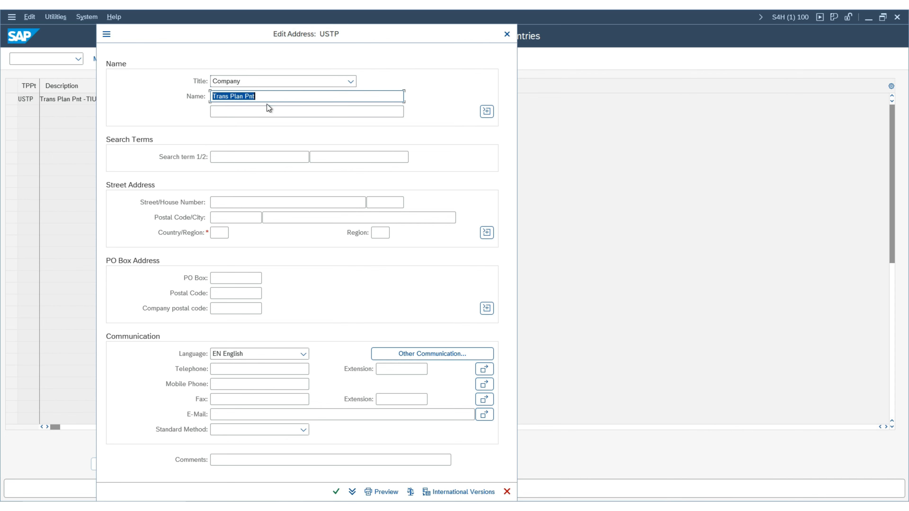
click(278, 99)
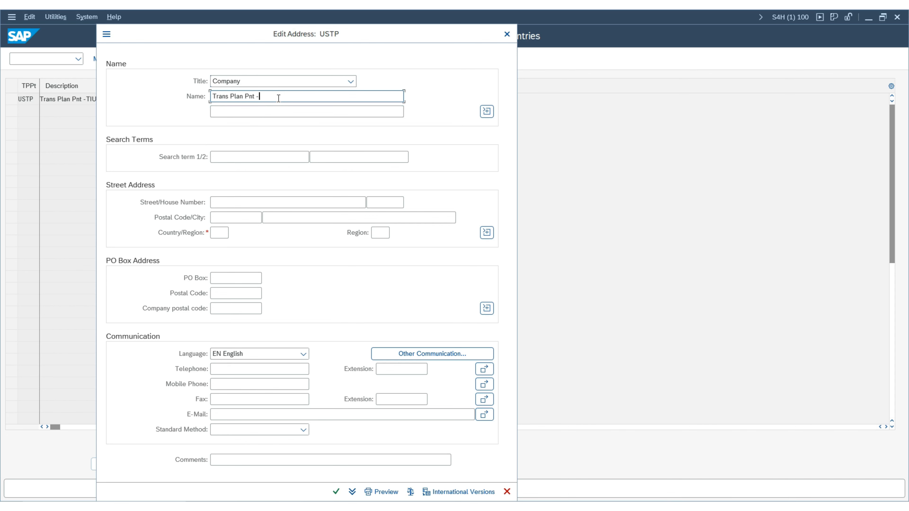
text(- TIUS)
Set the address country to US and save transportation planning point USTP under the SAP TRAINING customizing request
click(225, 233)
text(IN)
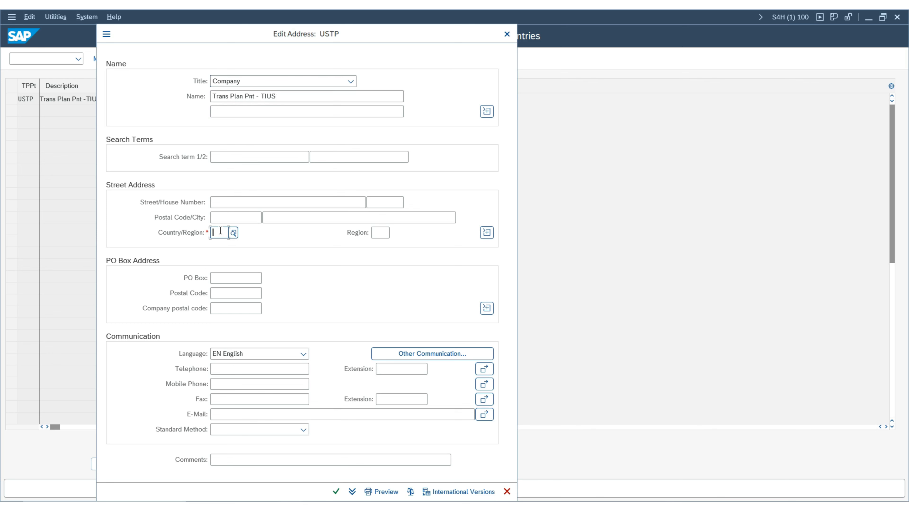
double_click(220, 232)
text(US)
key(Return)
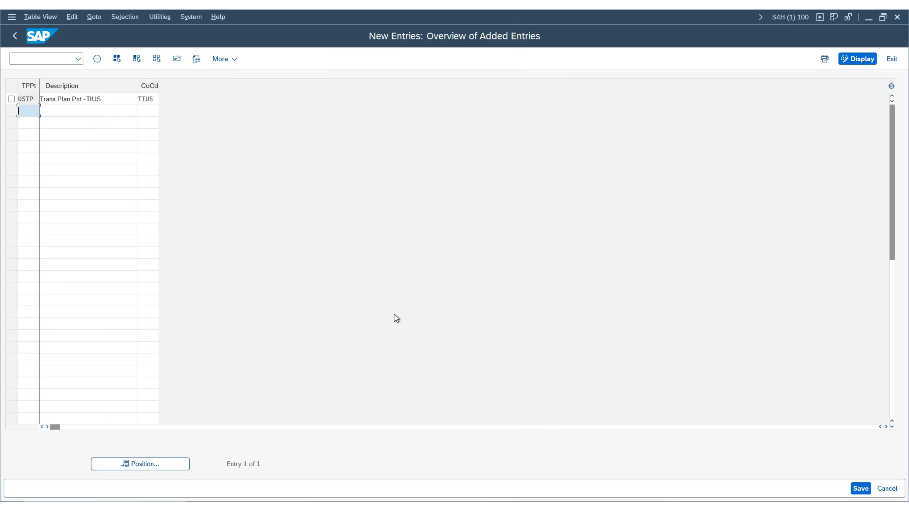
click(860, 489)
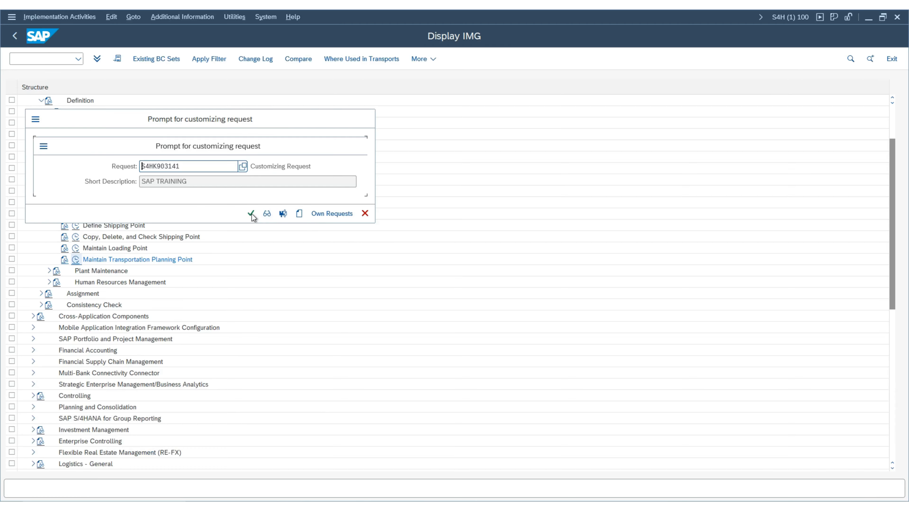
click(251, 213)
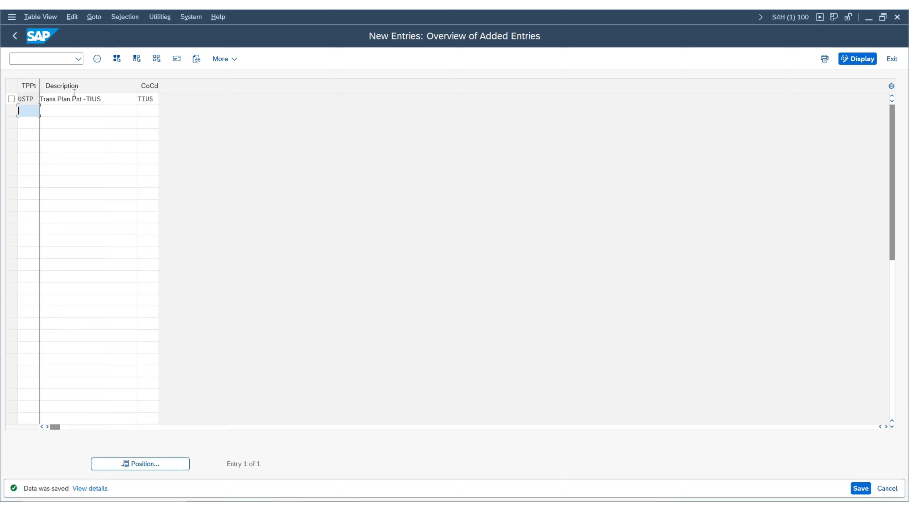
Open a new session and expand the SAP Menu through Logistics, Sales and Distribution, Shipping and Transportation to Shipment
click(185, 22)
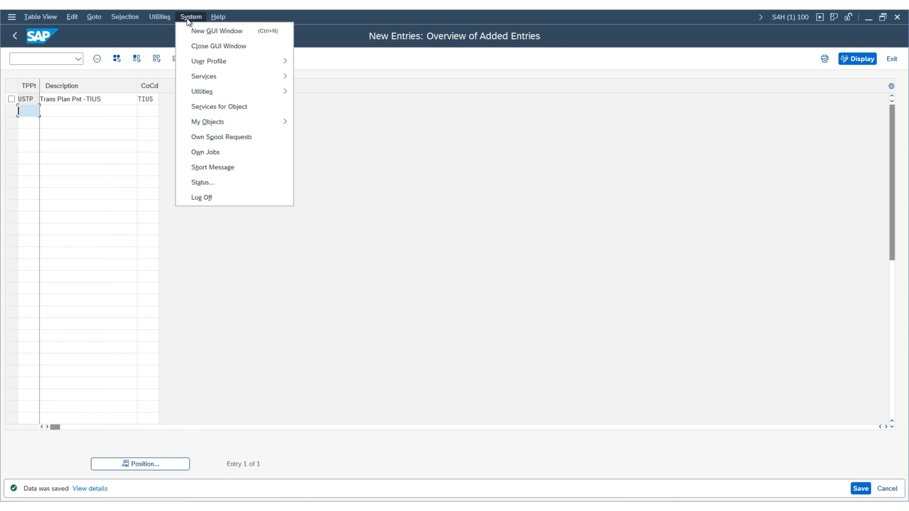
click(189, 32)
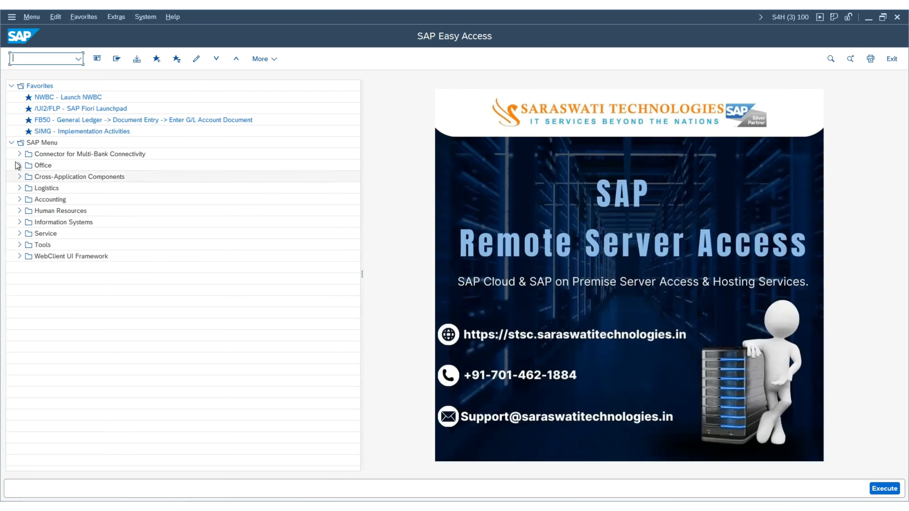
click(19, 188)
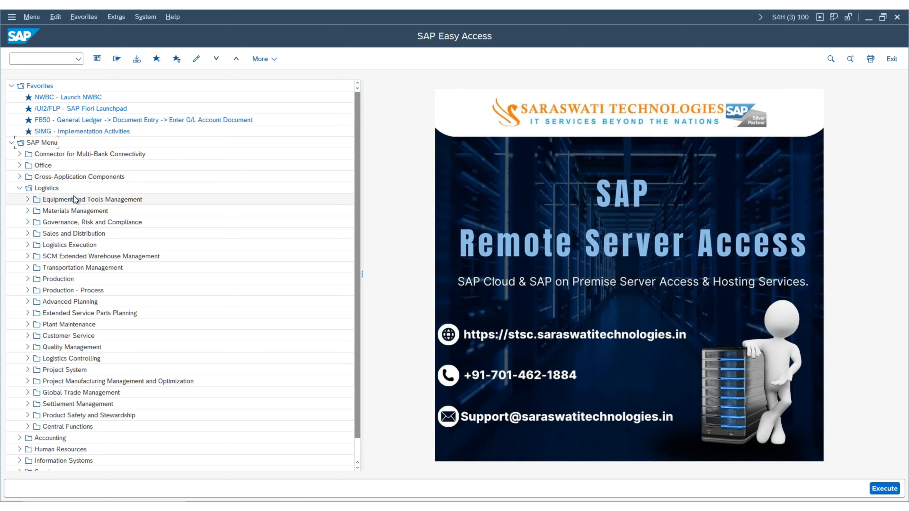
scroll(86, 199, down, 1)
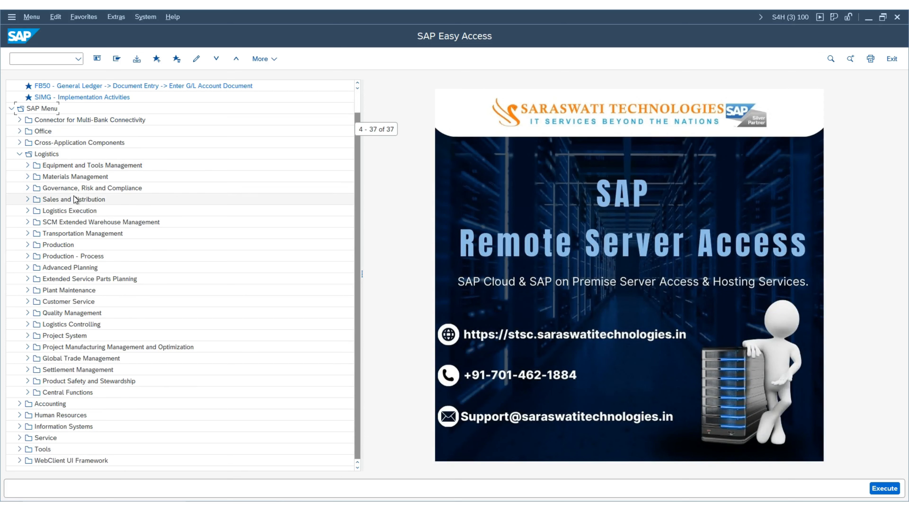
click(27, 199)
scroll(85, 226, down, 1)
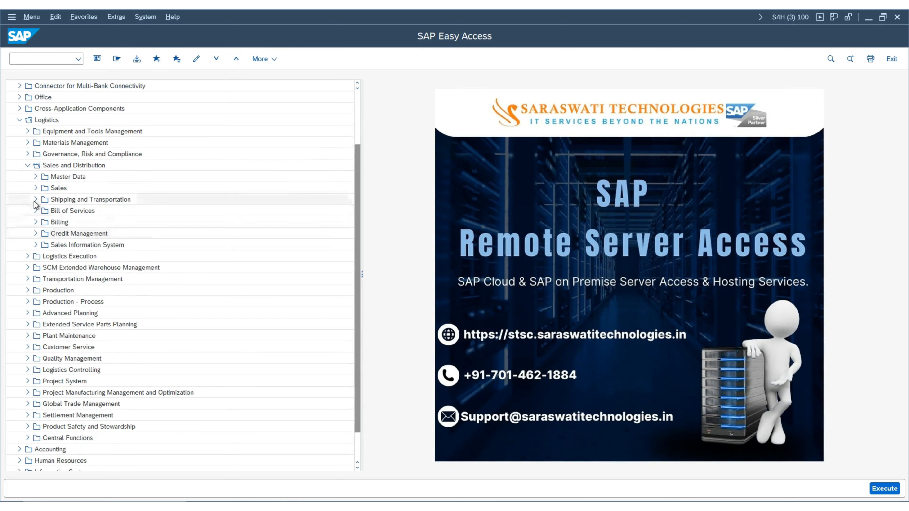
double_click(108, 199)
scroll(117, 210, down, 1)
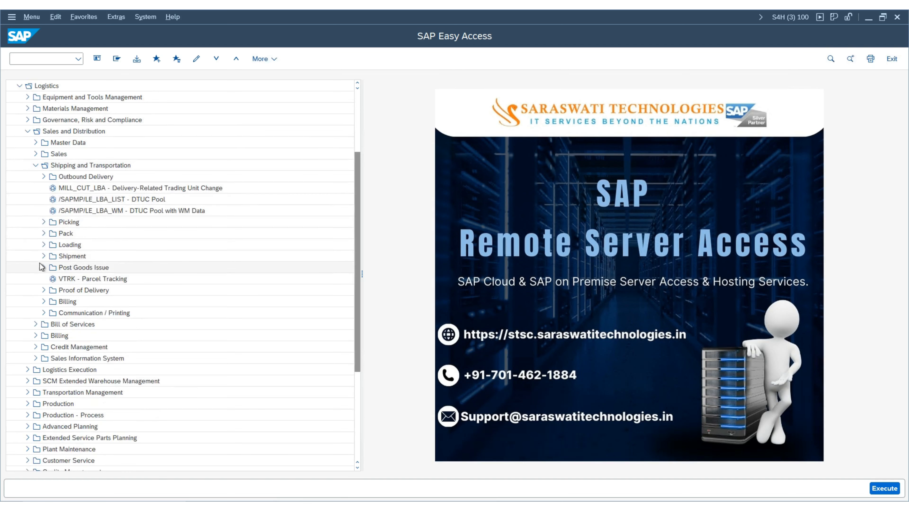
click(44, 256)
scroll(93, 255, down, 1)
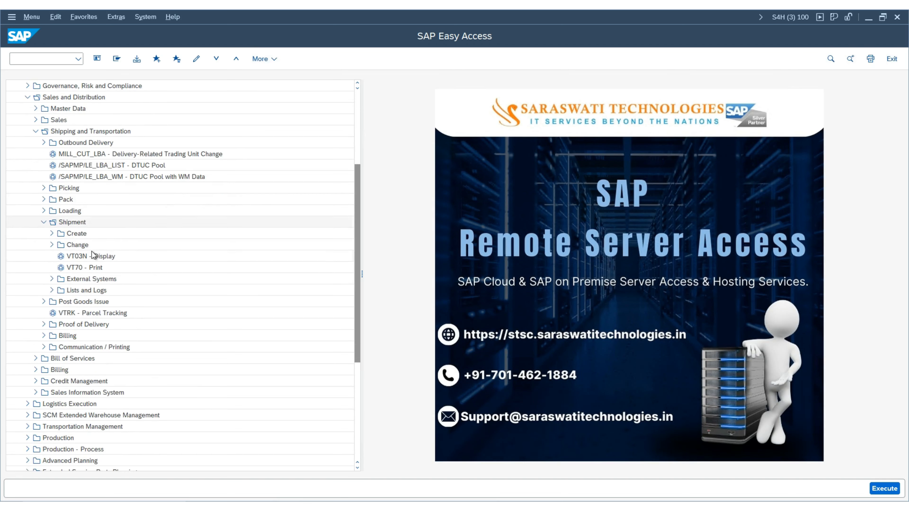
Start the single-document shipment creation transaction VT01N to view its transportation planning point field
click(52, 234)
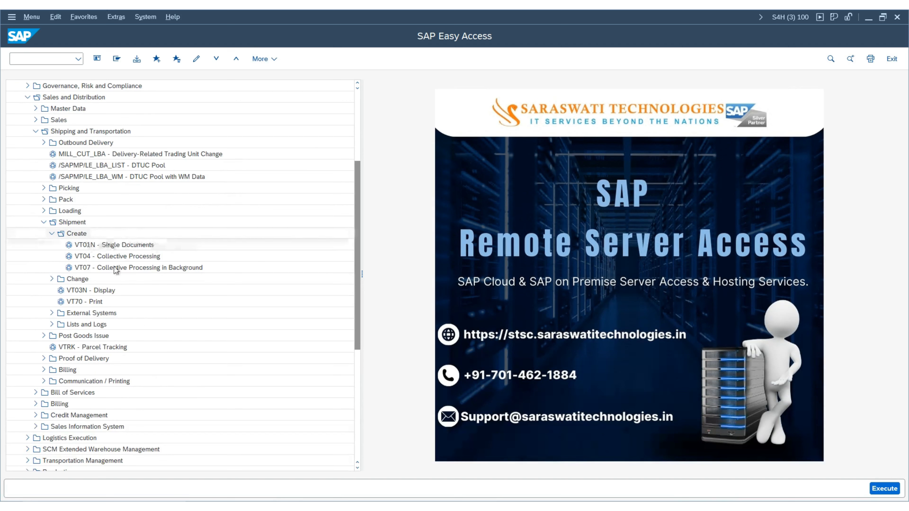
click(81, 247)
double_click(81, 247)
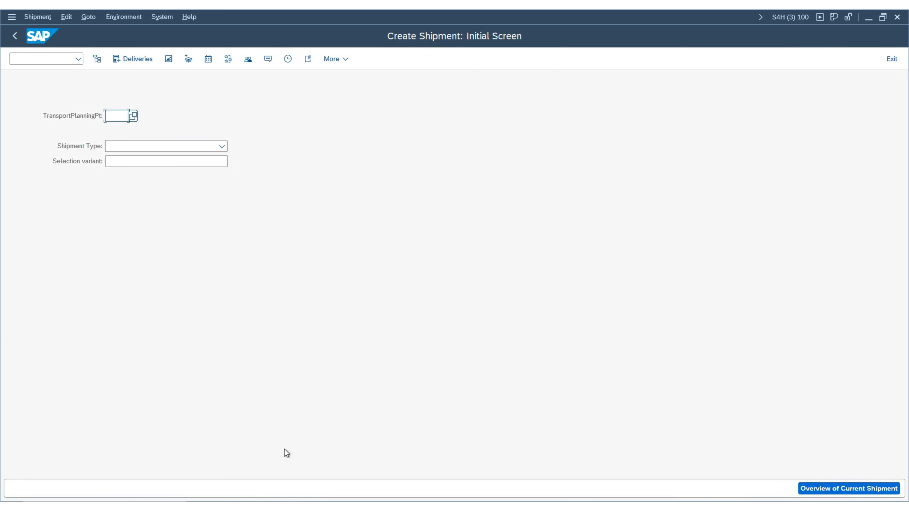
Switch back to the customizing session and leave the transportation planning point entries for the IMG structure
mouse_move(291, 508)
click(313, 478)
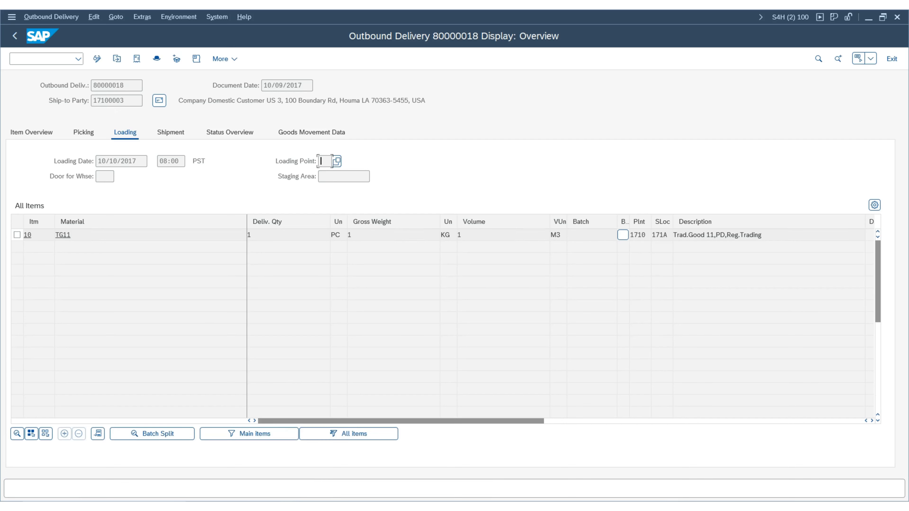
mouse_move(292, 508)
click(247, 463)
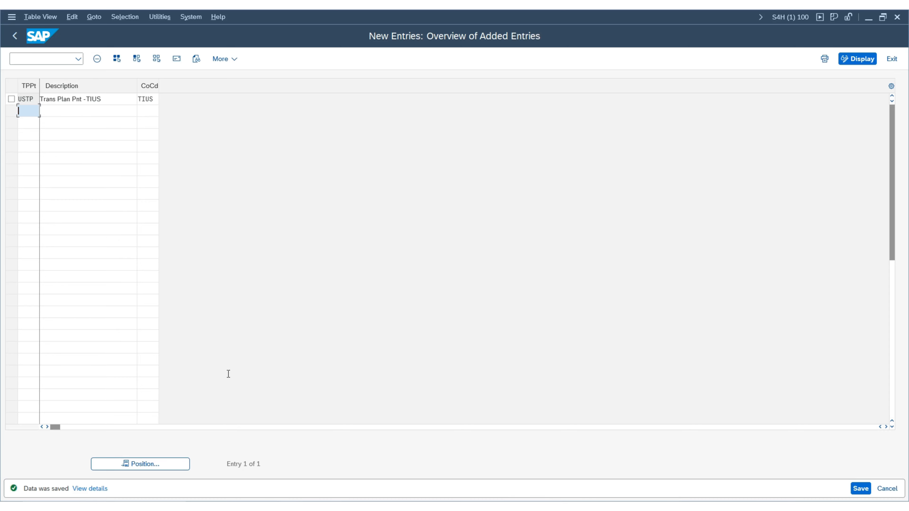
click(14, 37)
click(15, 37)
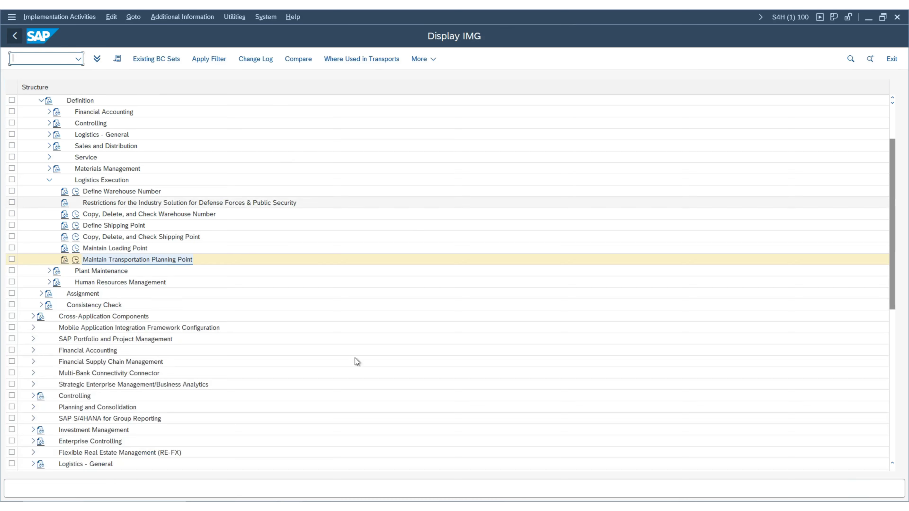
Expand Assignment and its Logistics Execution node under Enterprise Structure in the IMG
scroll(223, 232, up, 1)
scroll(222, 232, up, 1)
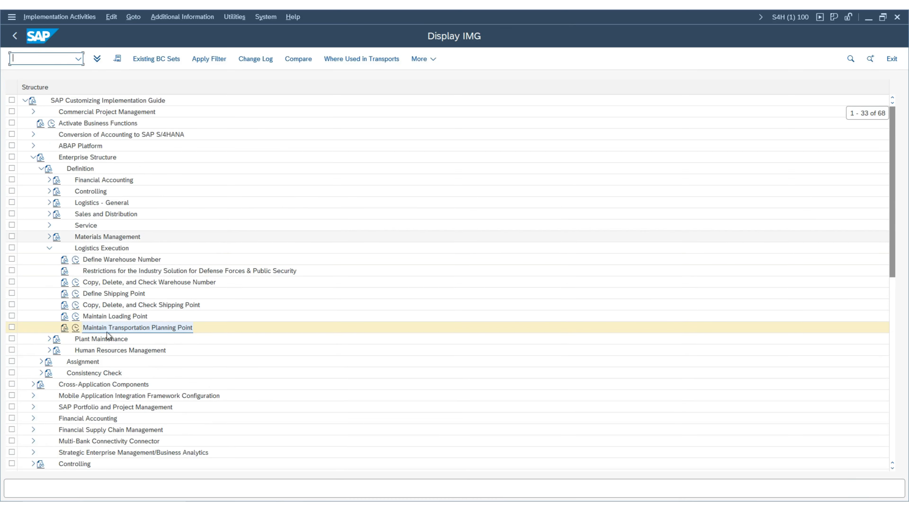
scroll(102, 356, down, 2)
scroll(103, 354, down, 2)
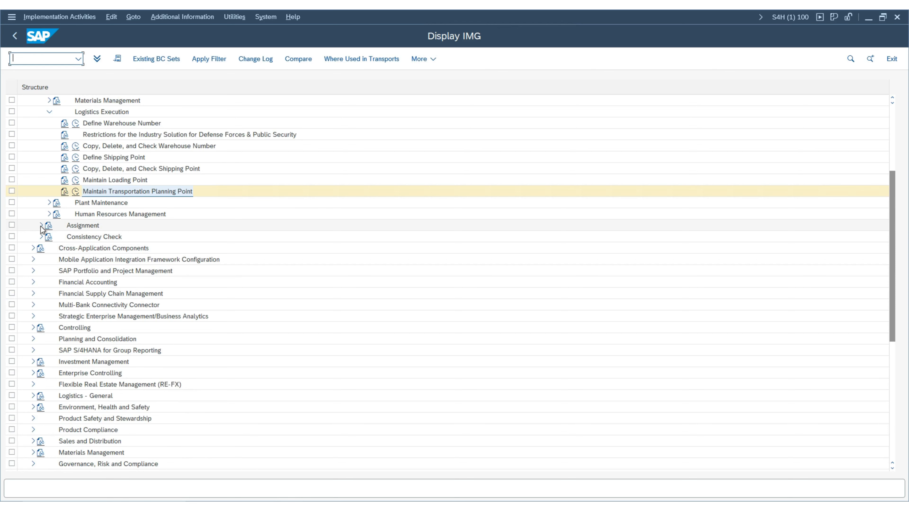
click(41, 226)
scroll(175, 231, down, 2)
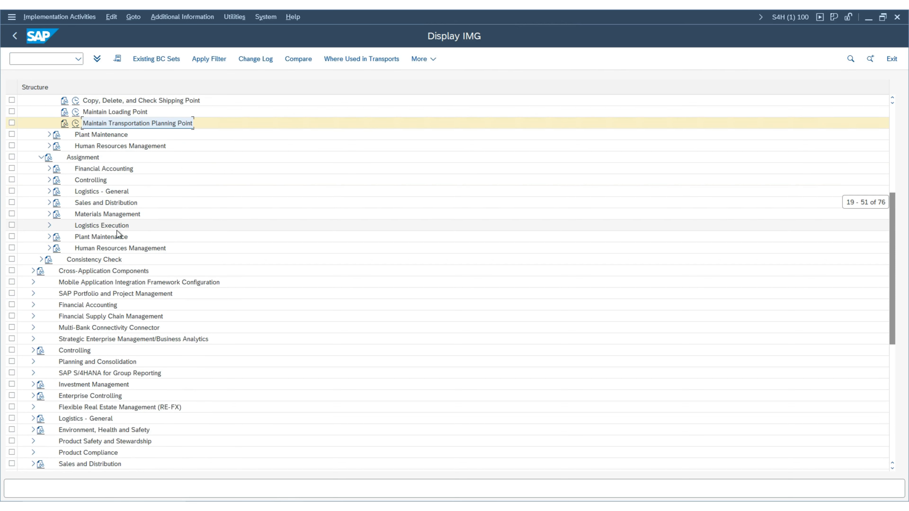
click(49, 225)
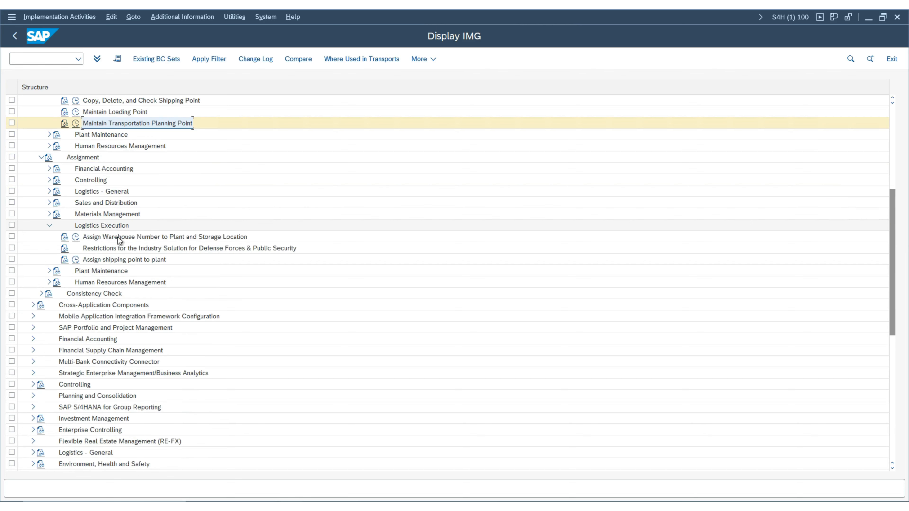
Start a new entry in Assign Warehouse Number to Plant and Storage Location and choose warehouse number TWM
scroll(203, 248, down, 1)
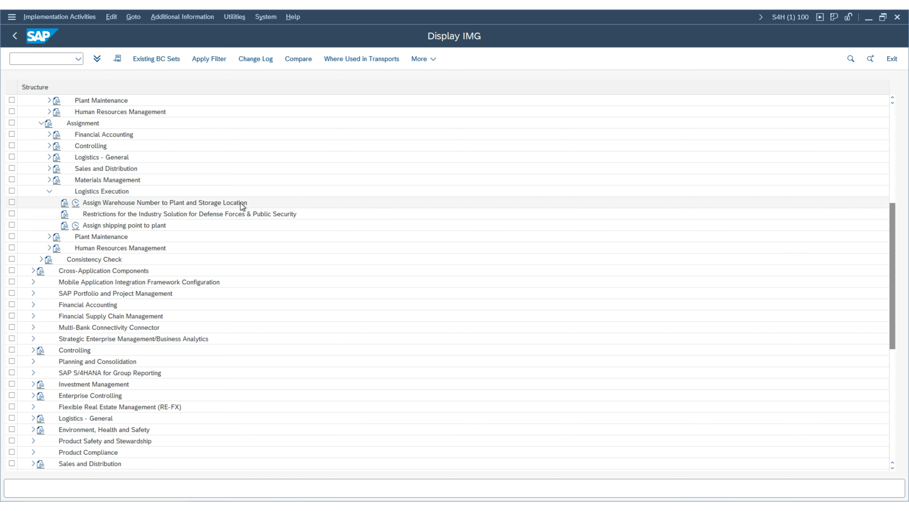
click(75, 203)
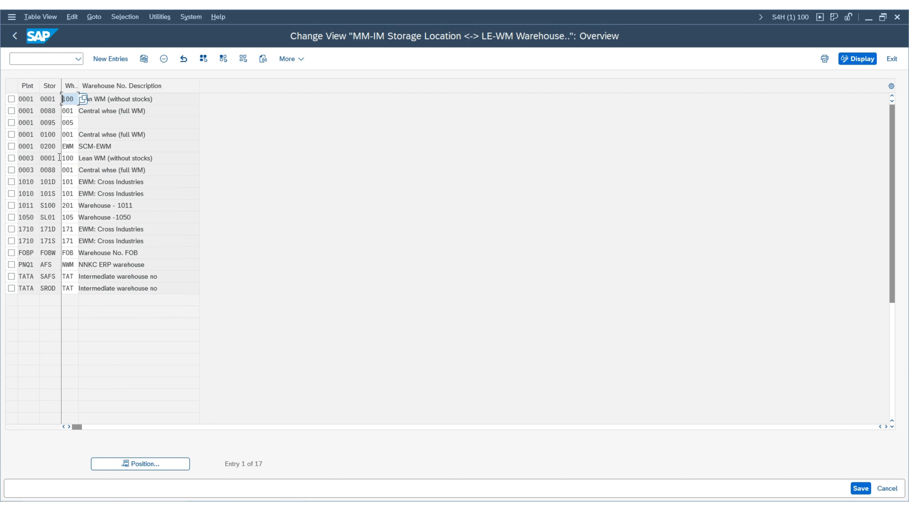
click(115, 60)
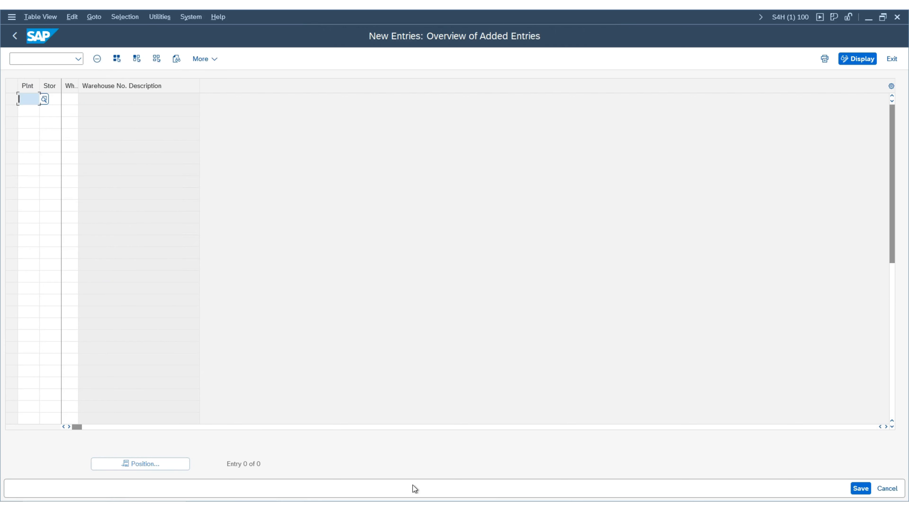
click(73, 97)
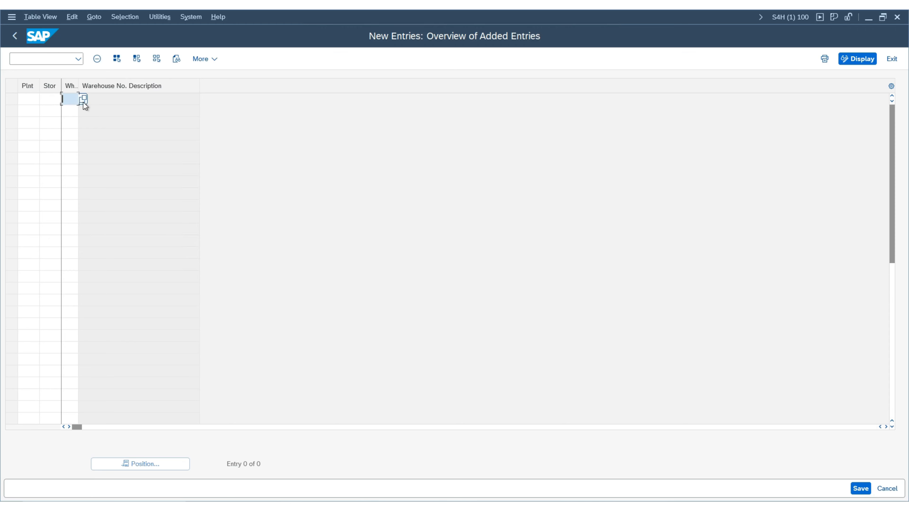
click(83, 100)
drag(41, 86, 229, 87)
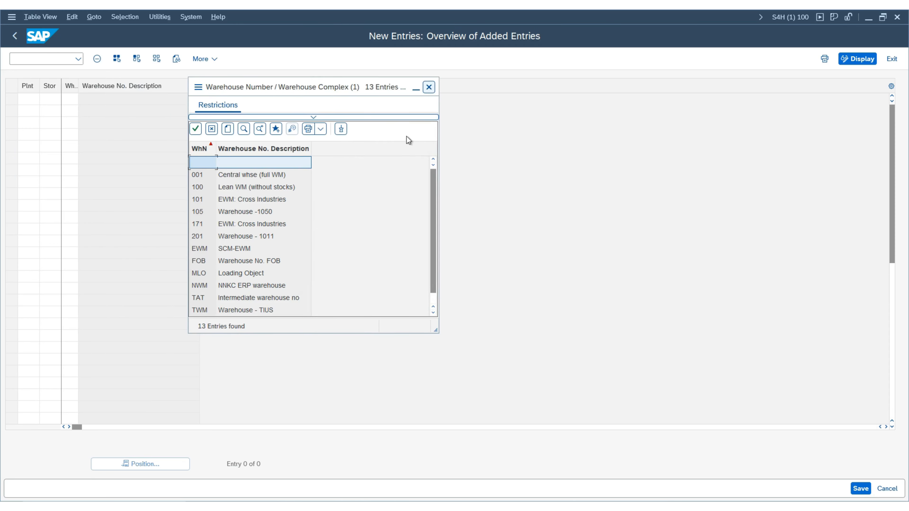
scroll(369, 217, down, 1)
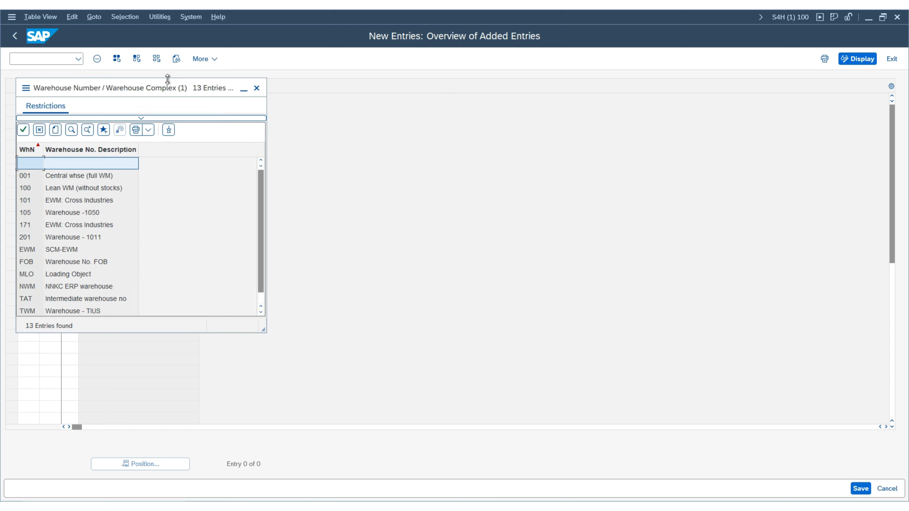
drag(167, 87, 500, 87)
scroll(506, 244, down, 1)
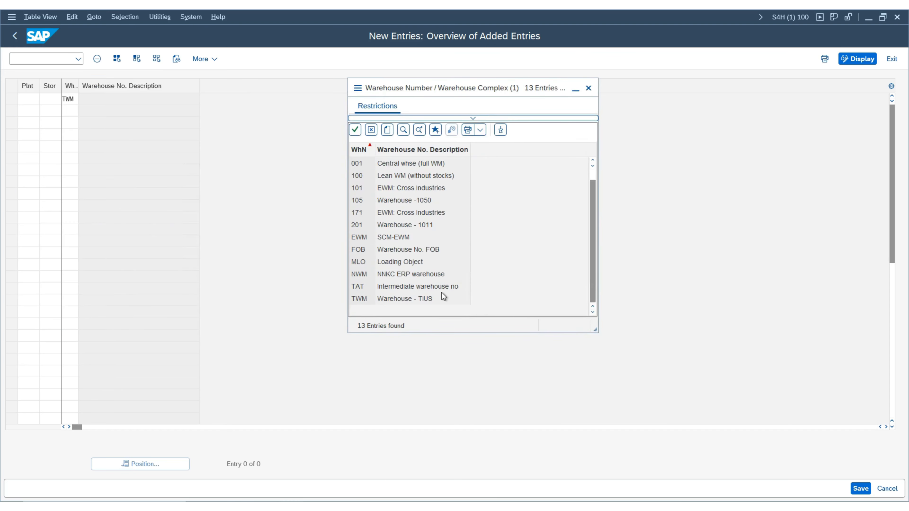
drag(595, 331, 603, 350)
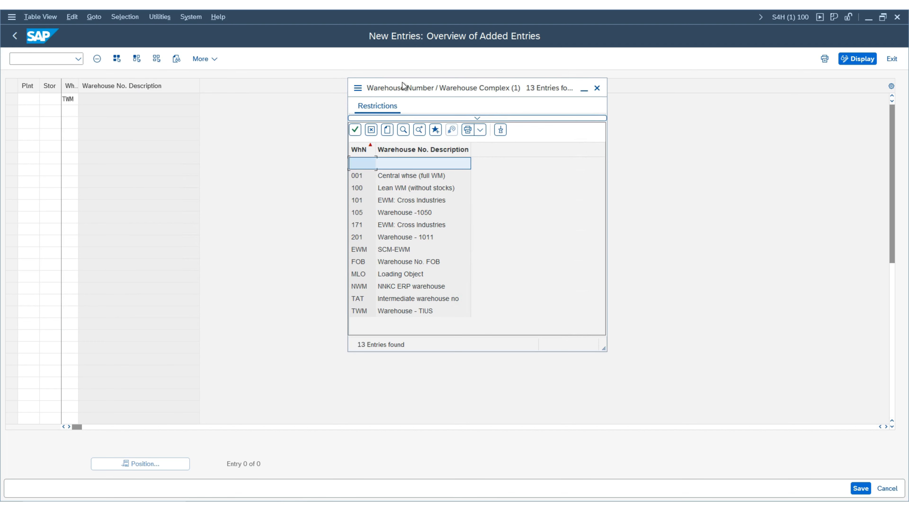
drag(402, 84, 292, 62)
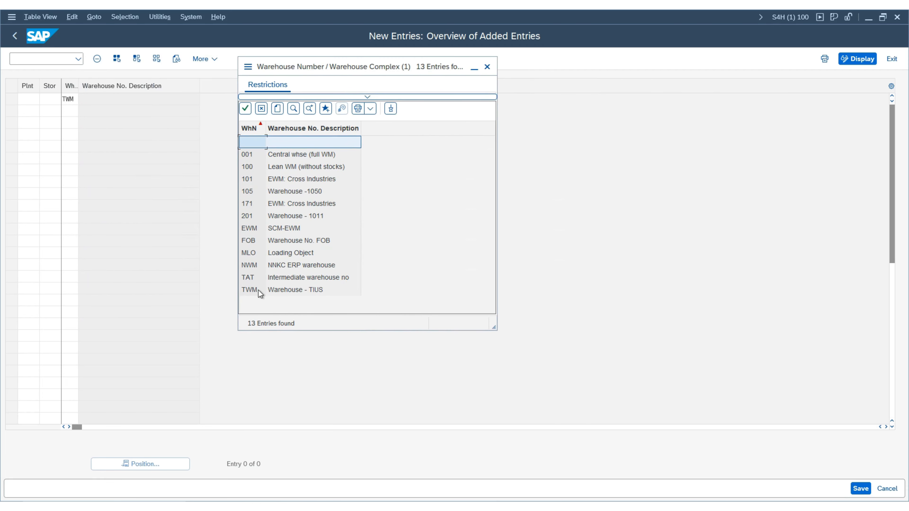
double_click(250, 289)
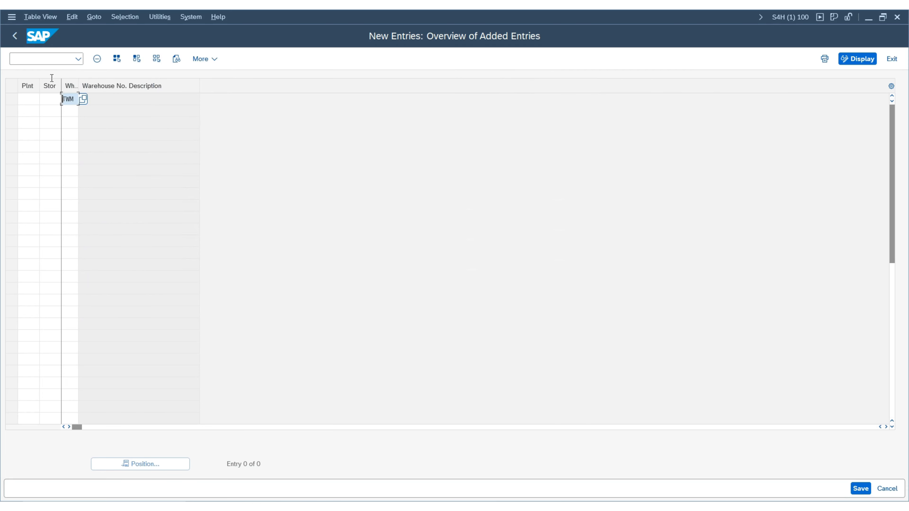
Complete the warehouse TWM entry with plant NY01 and storage location AFS
click(32, 98)
key(F4)
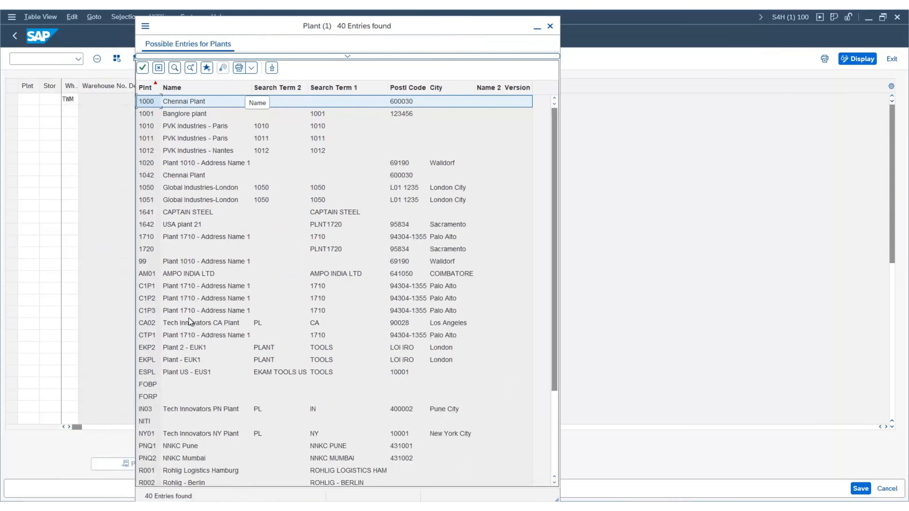
double_click(160, 435)
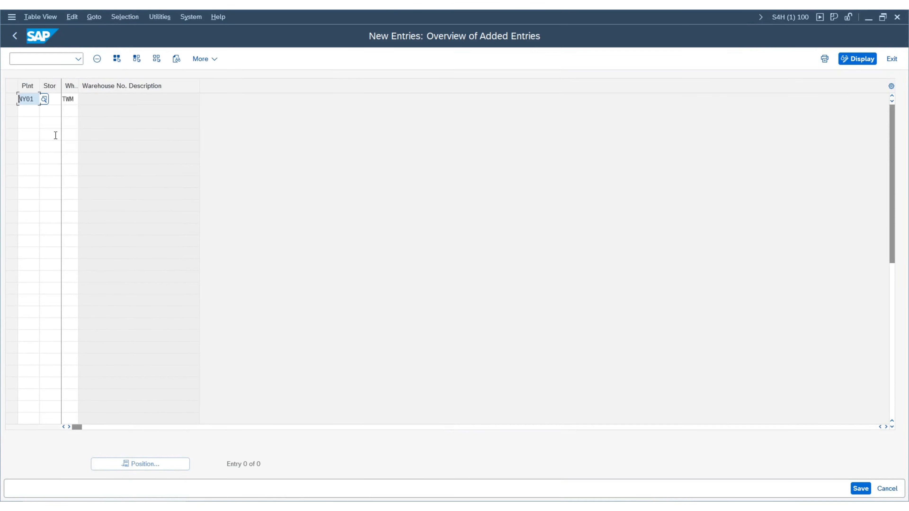
click(56, 100)
key(BackSpace)
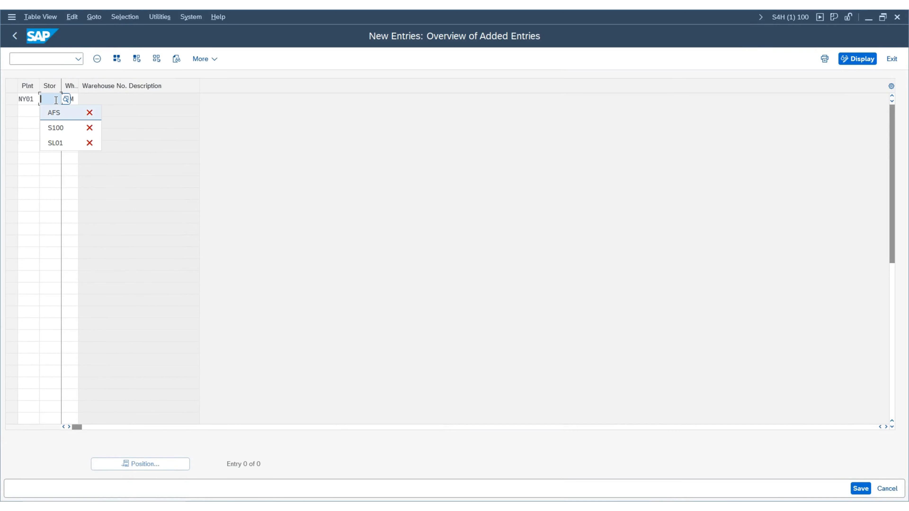
key(Down)
key(Return)
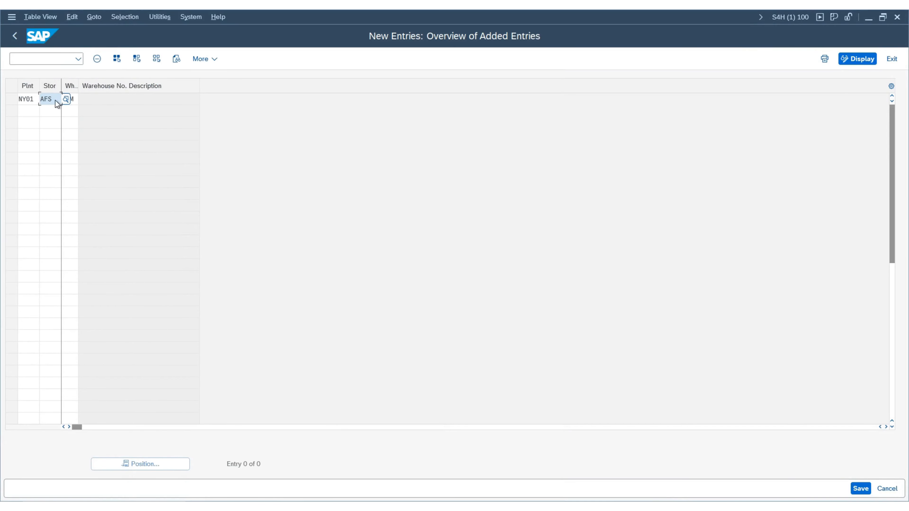
key(Return)
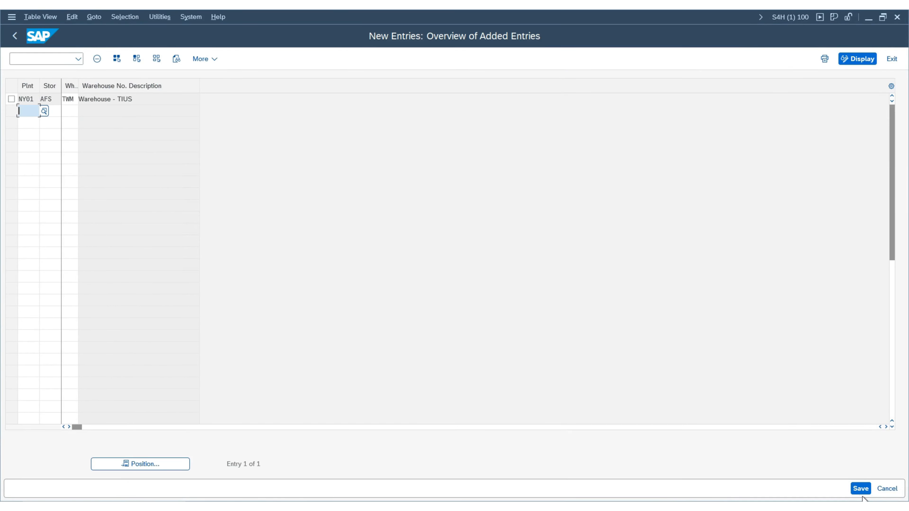
Save the warehouse assignment under the SAP TRAINING customizing request and return to the IMG structure
click(860, 488)
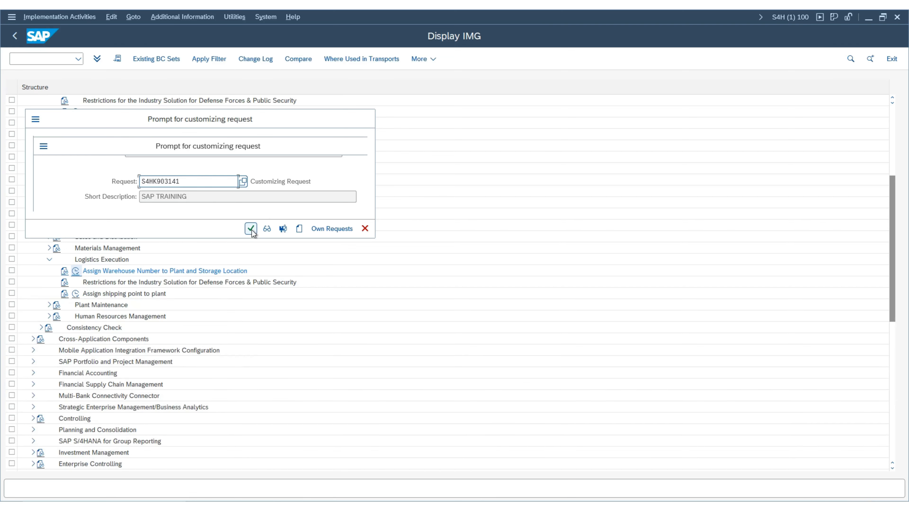
click(251, 229)
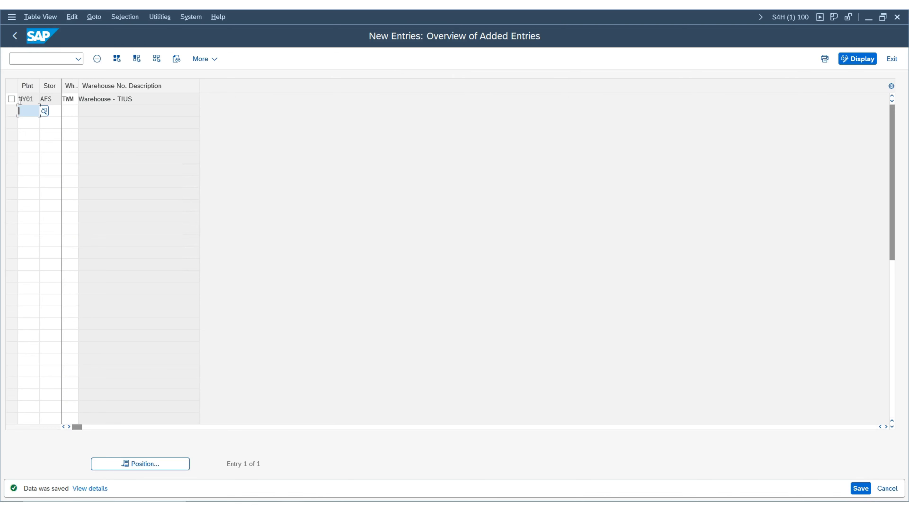
click(16, 35)
click(16, 35)
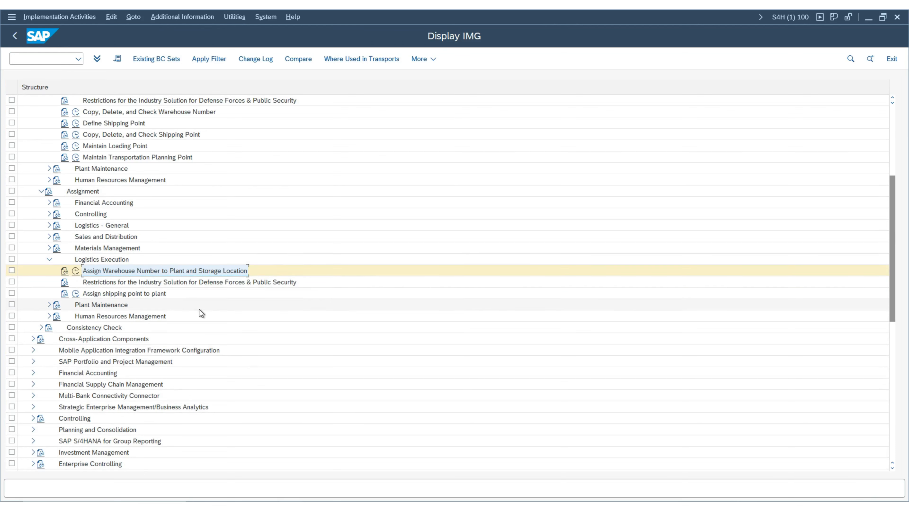
Open the Assign shipping point to plant activity and find plant NY01 in the overview
click(75, 294)
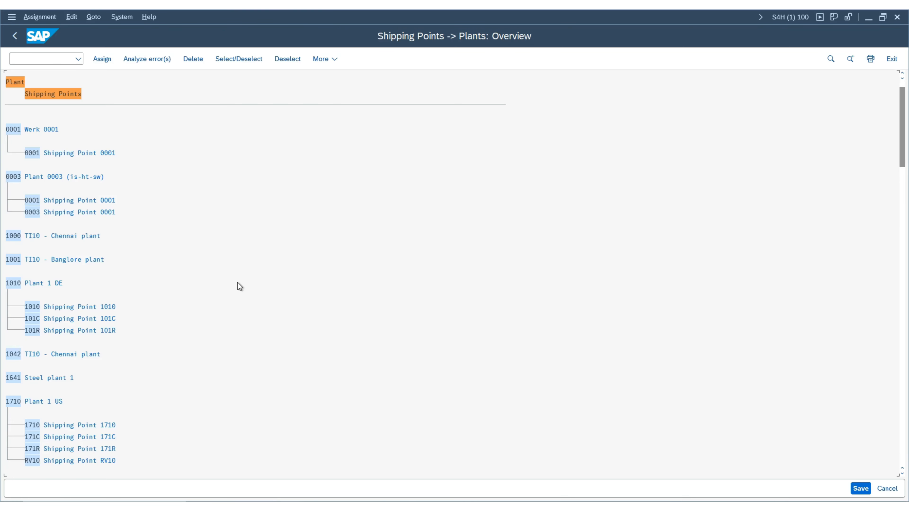
scroll(237, 281, down, 5)
scroll(237, 281, down, 10)
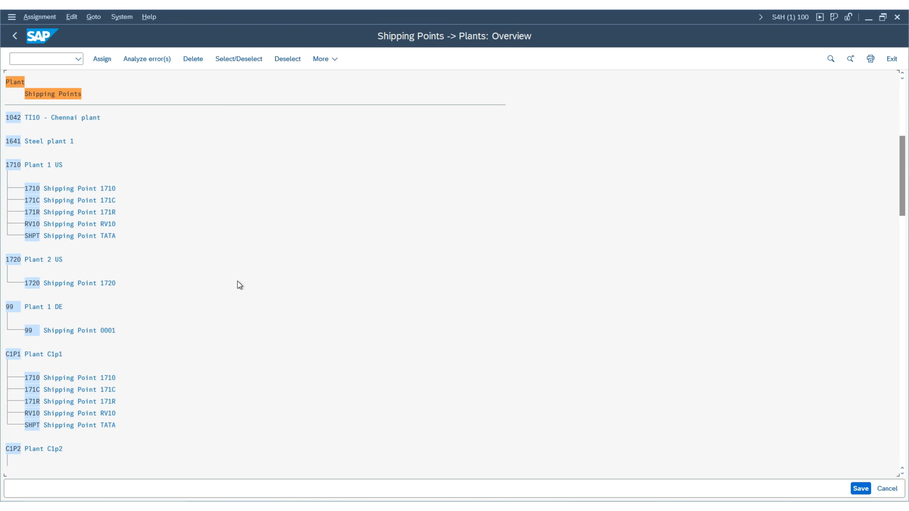
scroll(237, 281, down, 7)
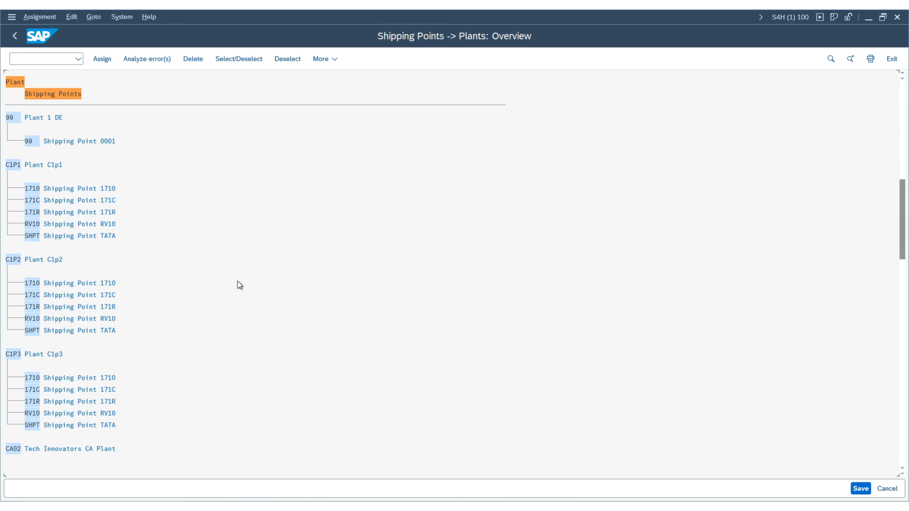
click(830, 59)
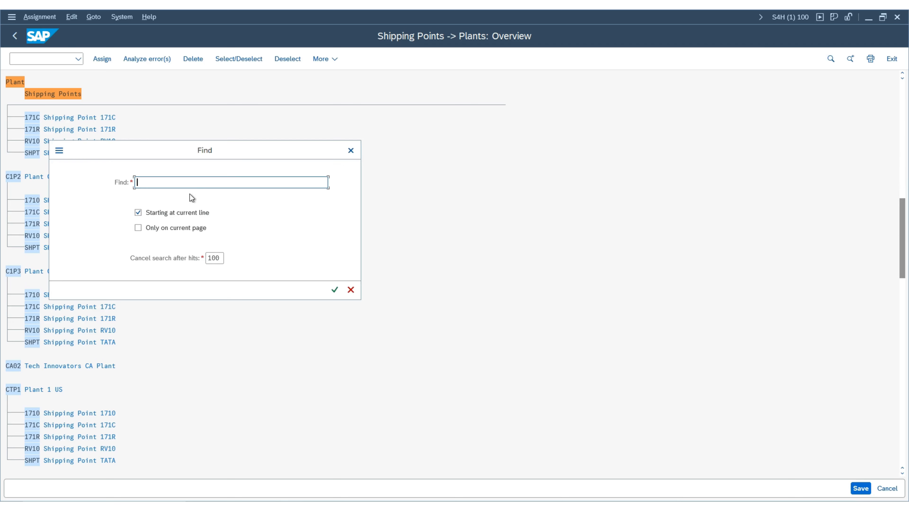
key(Caps_Lock)
text(NY)
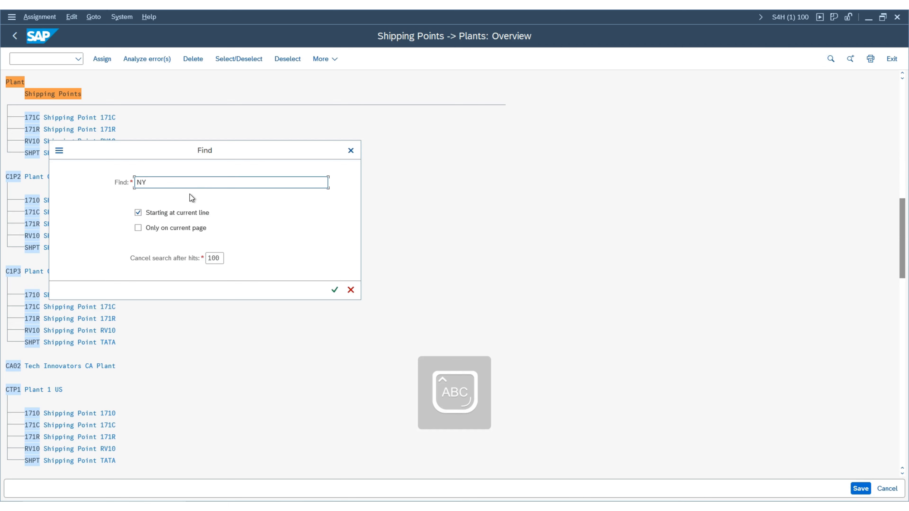
text(01)
key(Return)
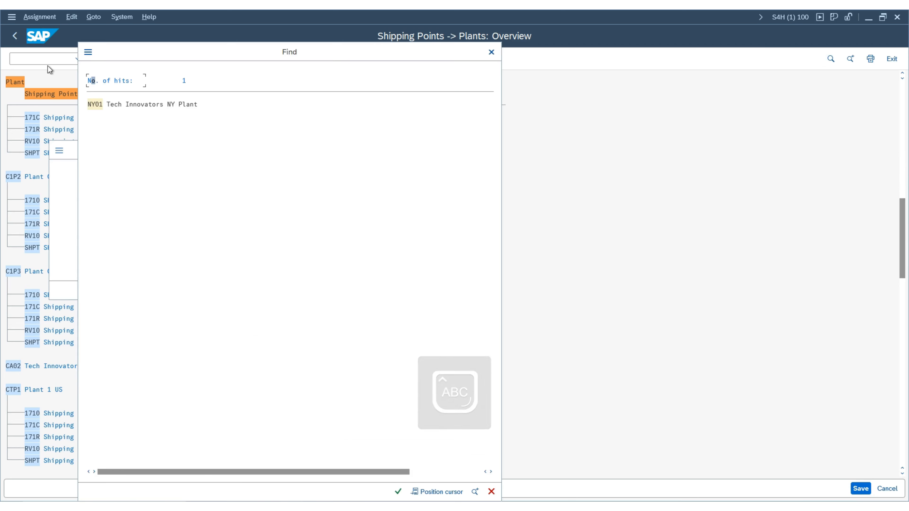
click(99, 105)
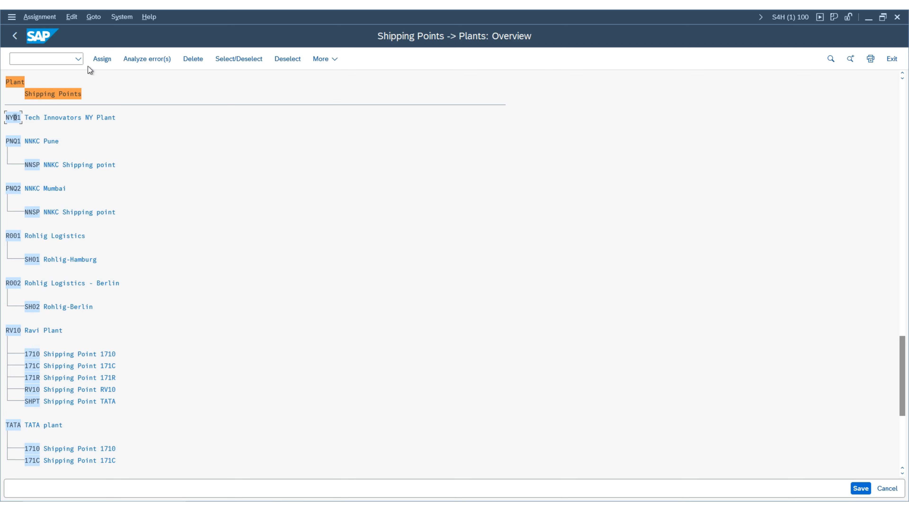
Assign shipping point USSP to plant NY01
click(101, 60)
drag(57, 212, 114, 146)
scroll(157, 251, down, 3)
scroll(172, 247, down, 6)
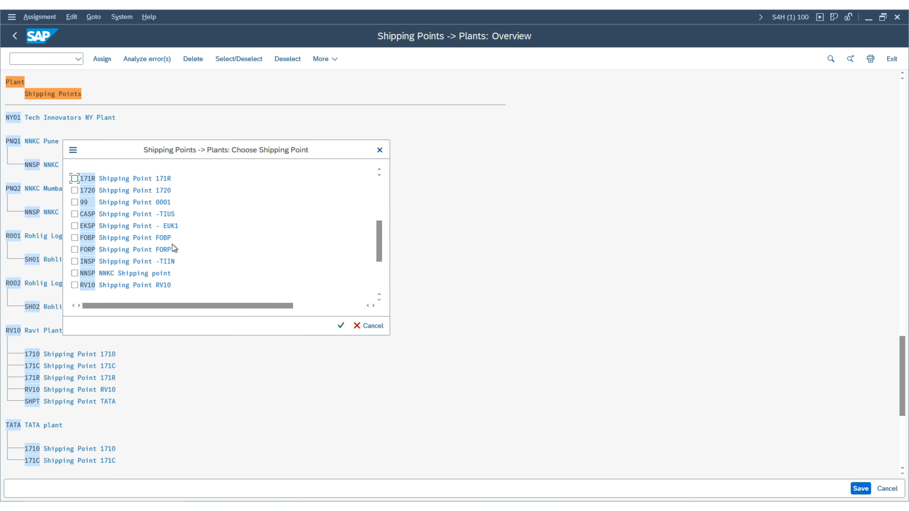
scroll(173, 246, down, 5)
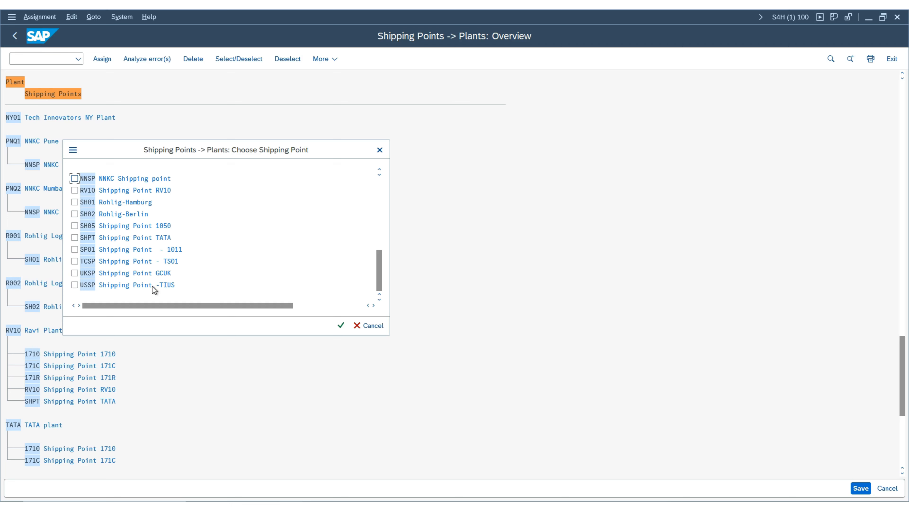
click(74, 285)
click(341, 326)
click(181, 236)
scroll(181, 237, up, 1)
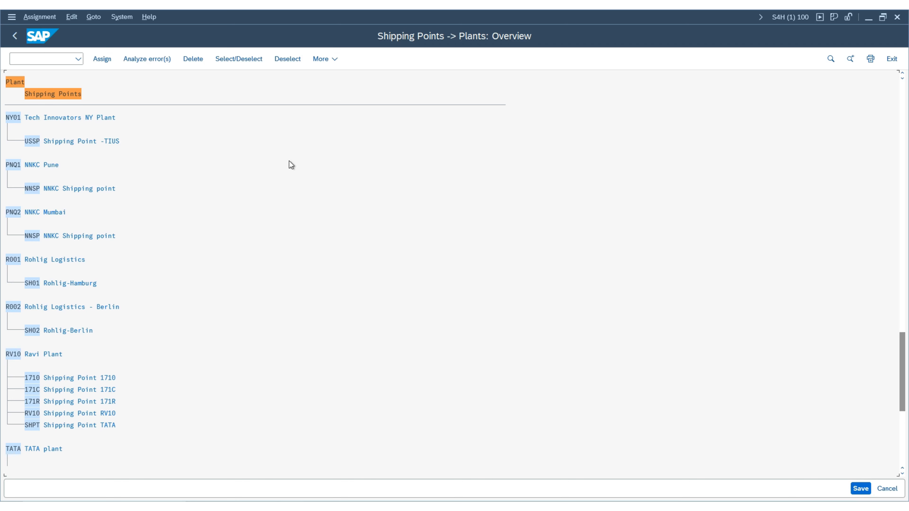
Save the USSP shipping point assignment under the SAP TRAINING customizing request
click(861, 488)
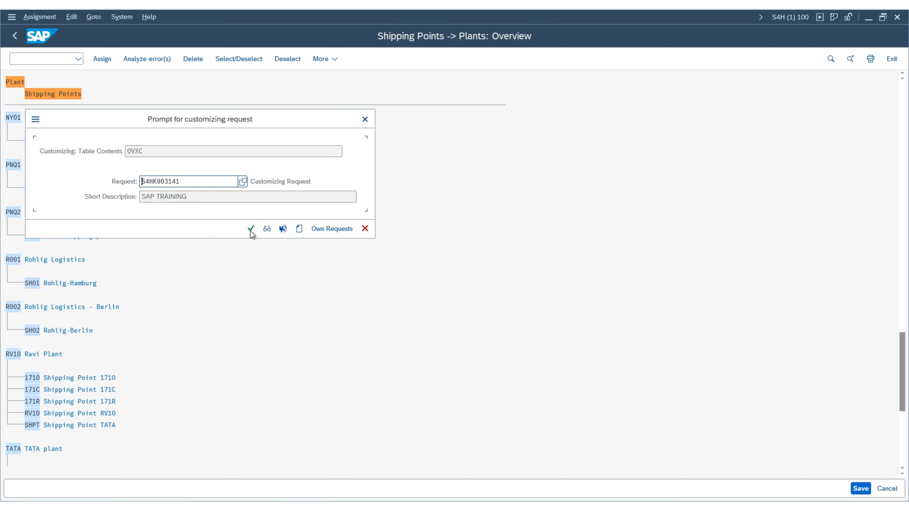
click(251, 229)
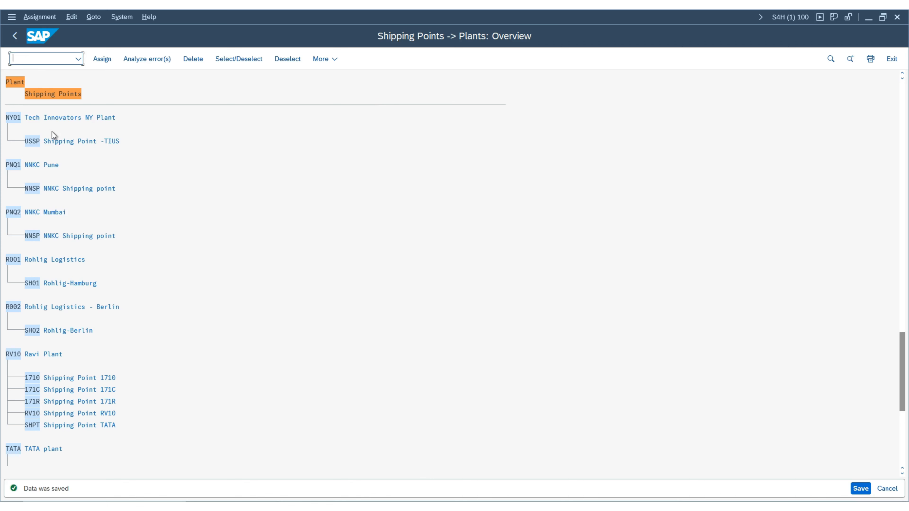
Assign shipping point INSP to plant IN03, Tech Innovators PN Plant
scroll(129, 179, up, 1)
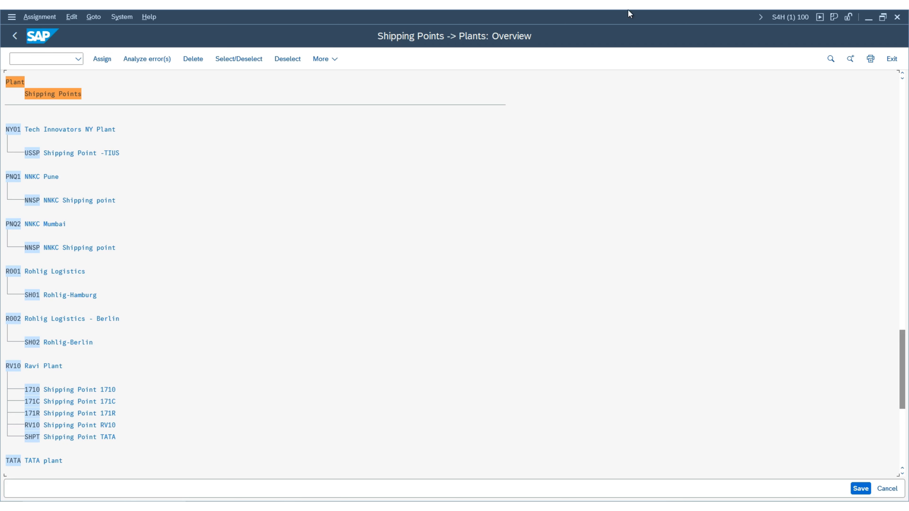
scroll(284, 224, up, 11)
scroll(286, 224, up, 4)
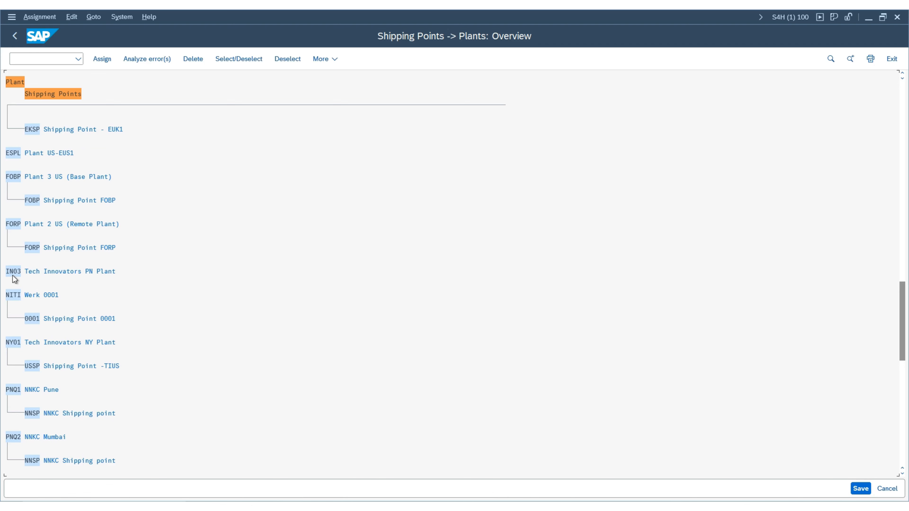
click(20, 273)
click(107, 59)
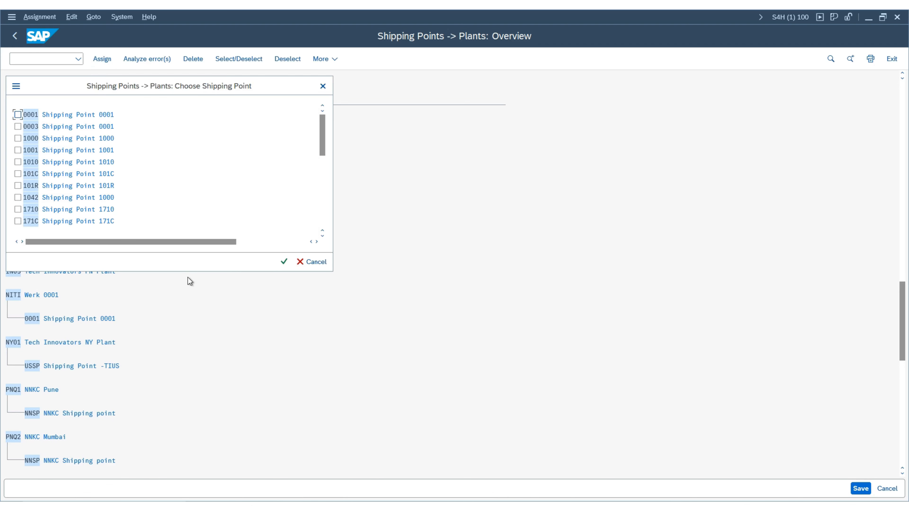
scroll(50, 201, down, 7)
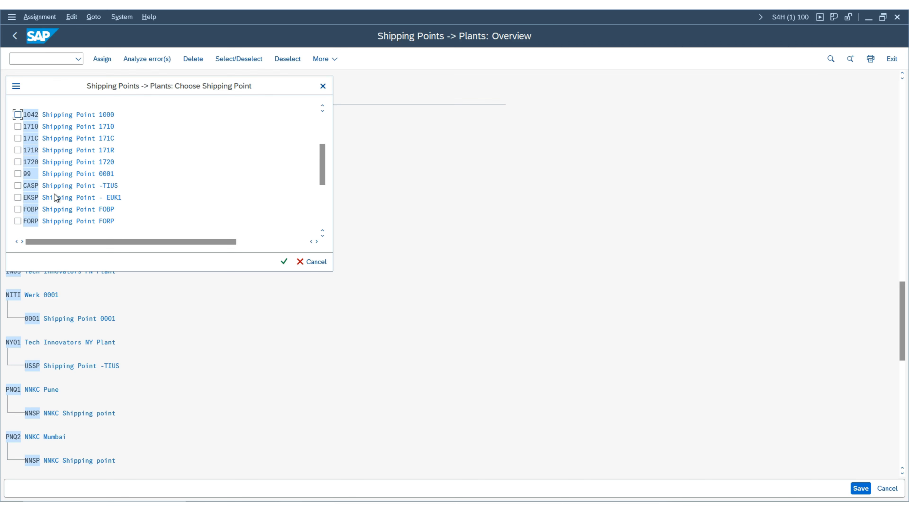
scroll(56, 197, down, 3)
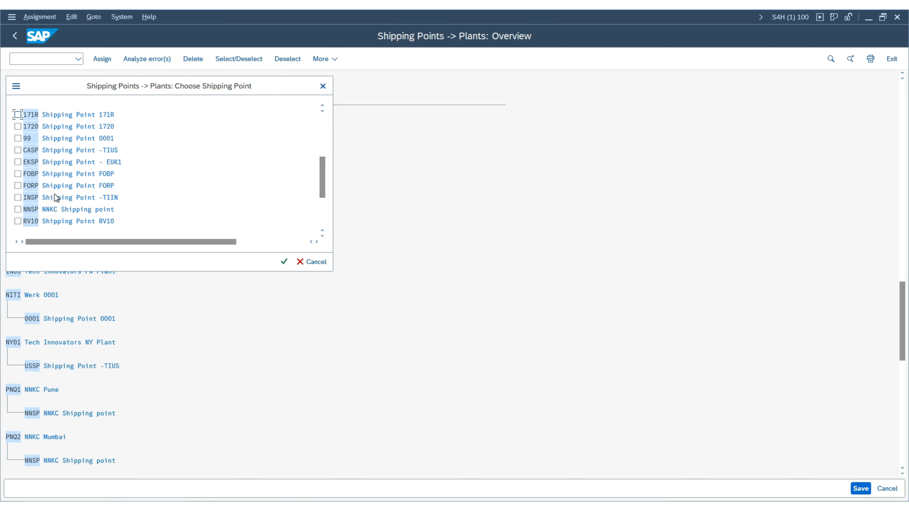
click(18, 197)
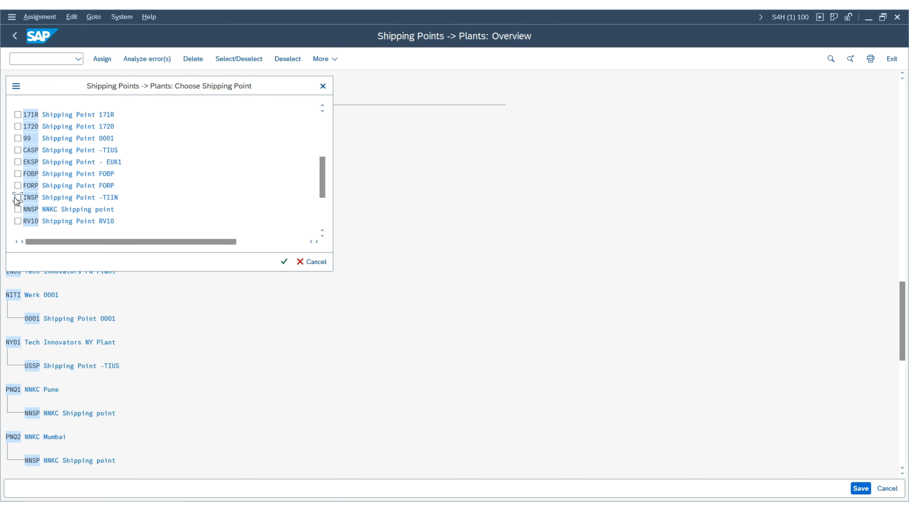
click(283, 262)
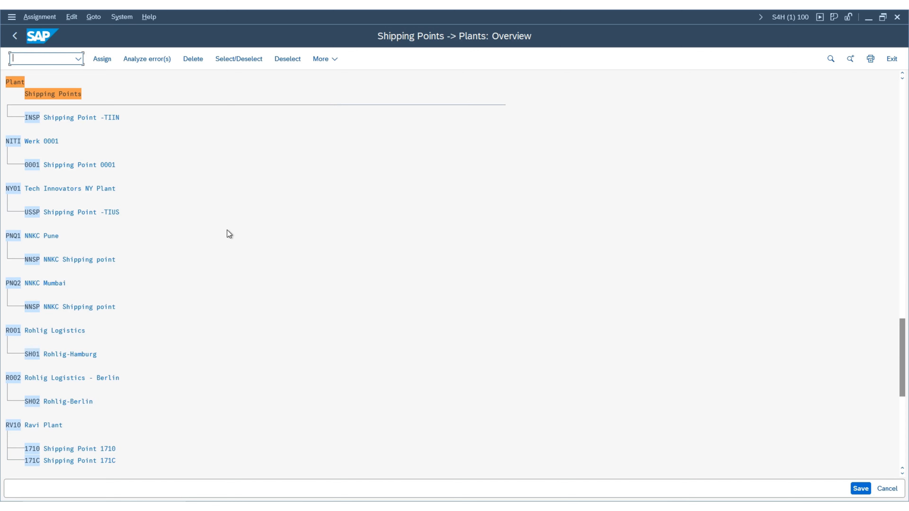
Assign shipping point CASP to plant CA02, Tech Innovators CA Plant
scroll(230, 233, up, 8)
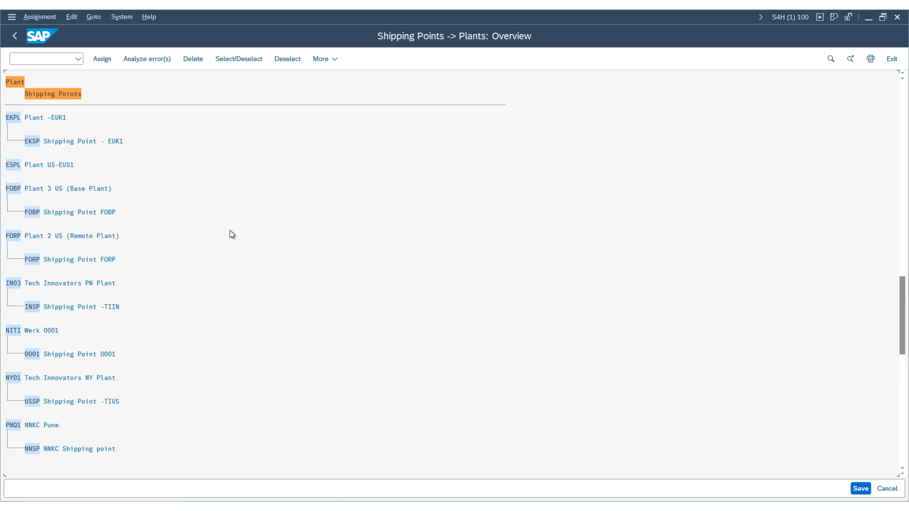
scroll(229, 230, up, 8)
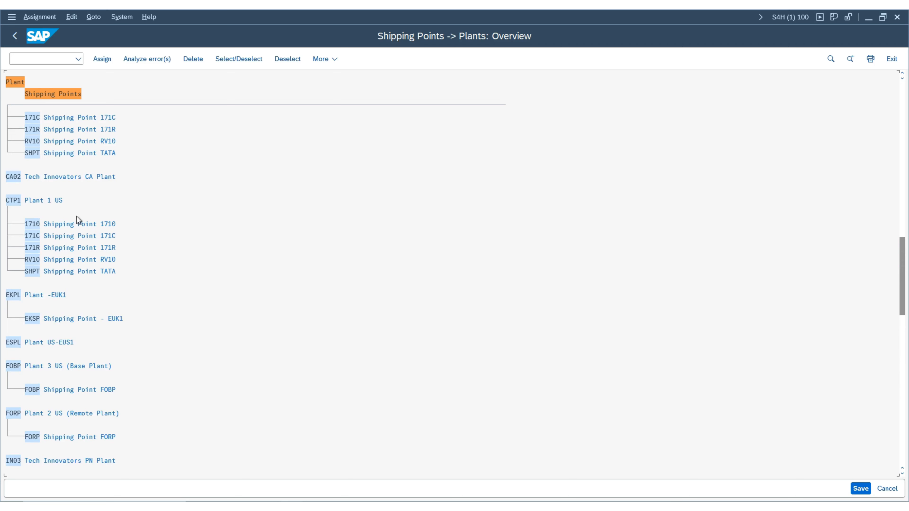
click(10, 176)
click(101, 58)
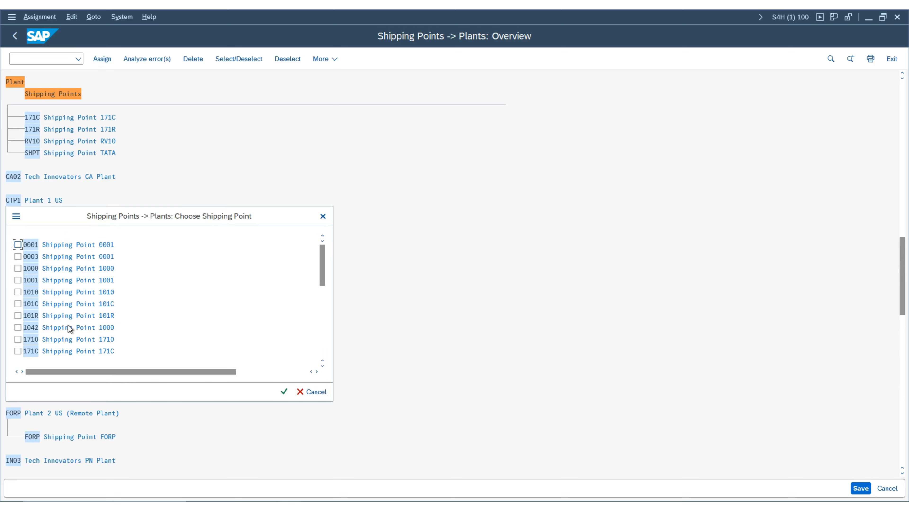
scroll(67, 325, down, 5)
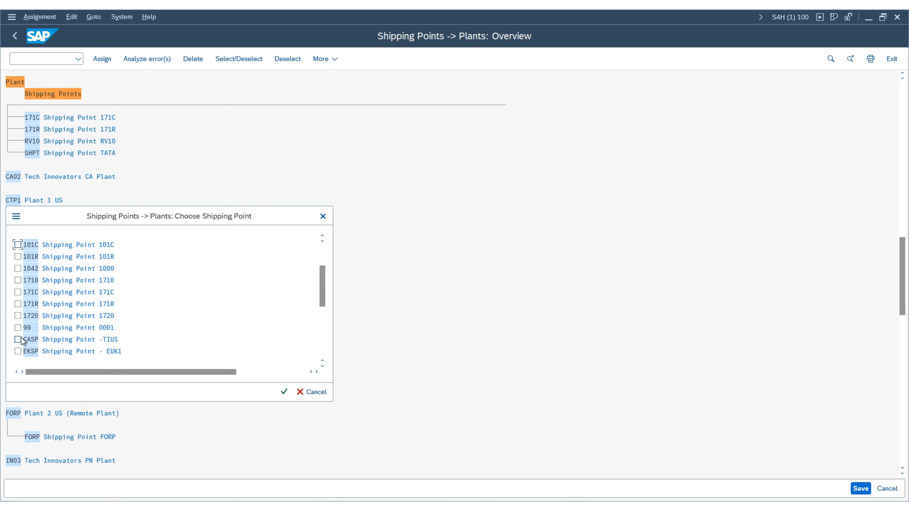
click(18, 338)
click(285, 391)
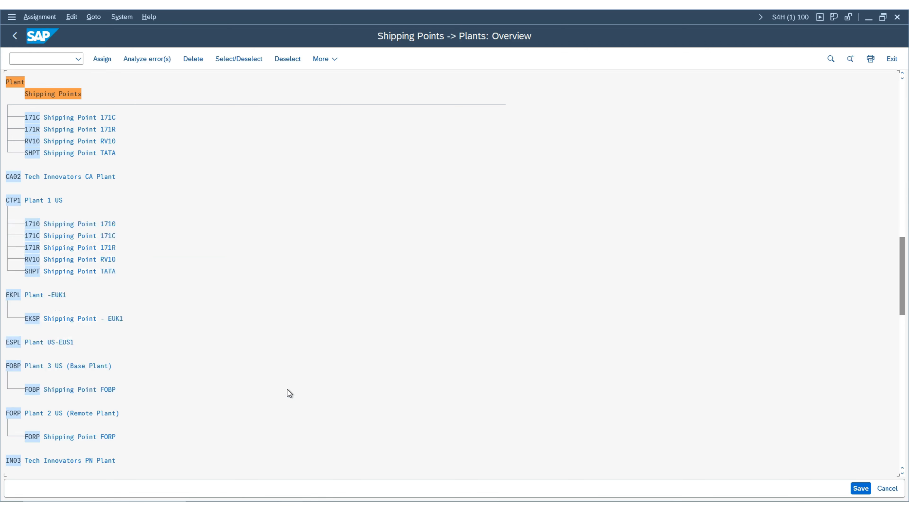
Save the shipping point assignments for plants IN03 and CA02 and return to the IMG structure
click(860, 488)
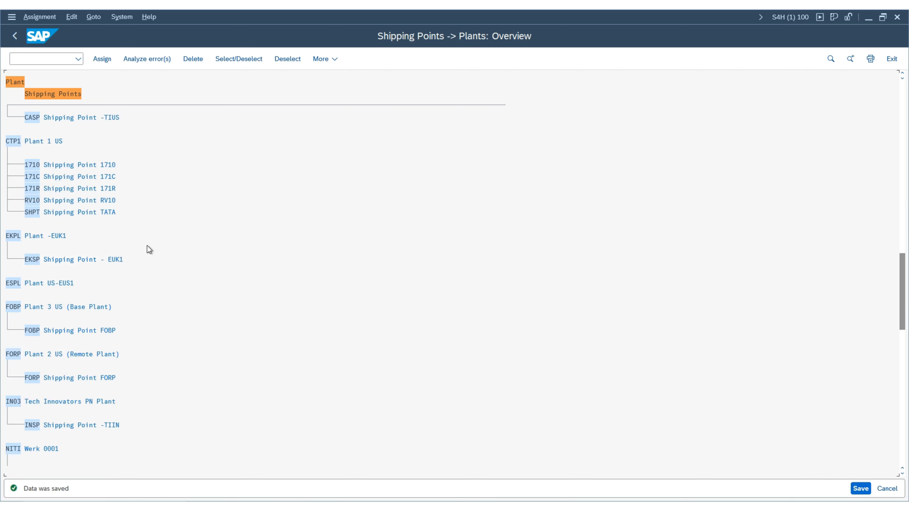
scroll(147, 246, up, 7)
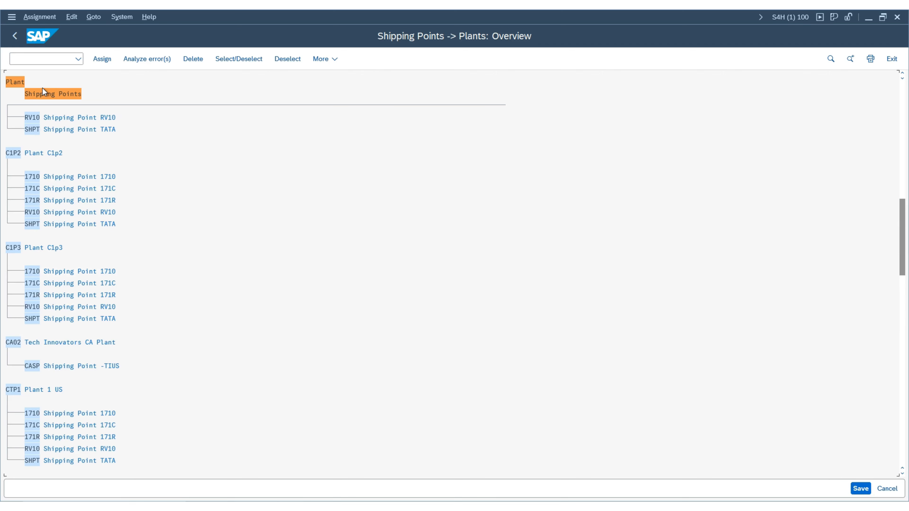
click(17, 39)
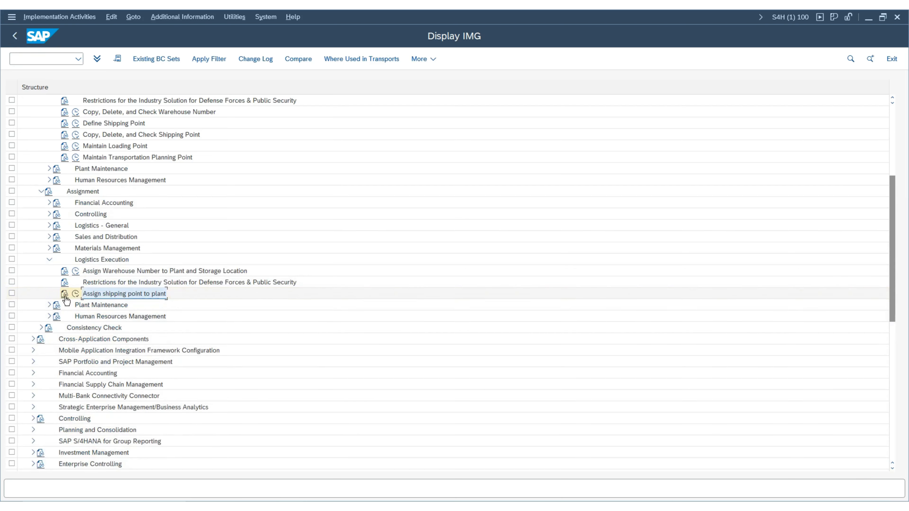